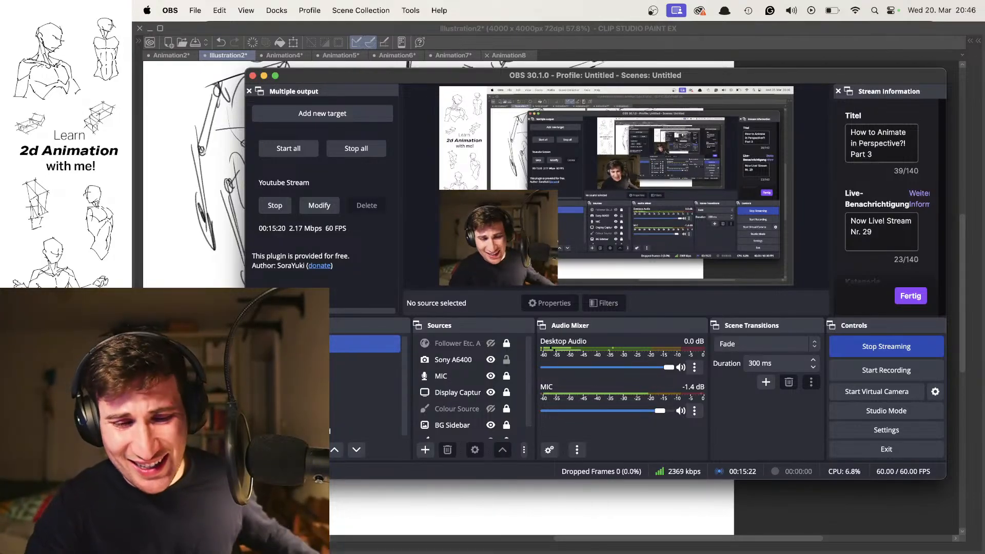
- Switch to Clip Studio Paint and examine the two standing figure sketches in the Illustration2 document
key("super+h")
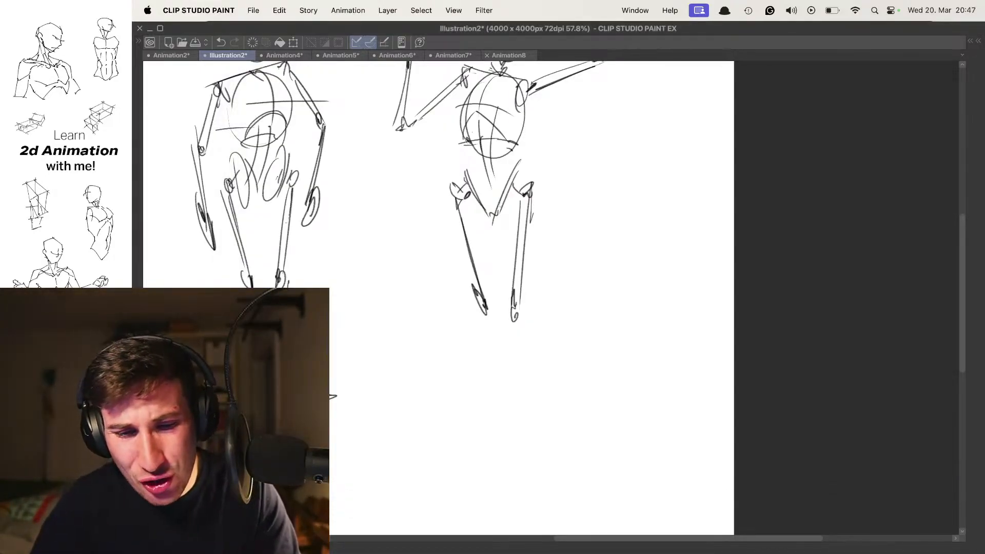
scroll(607, 264, "down", 5)
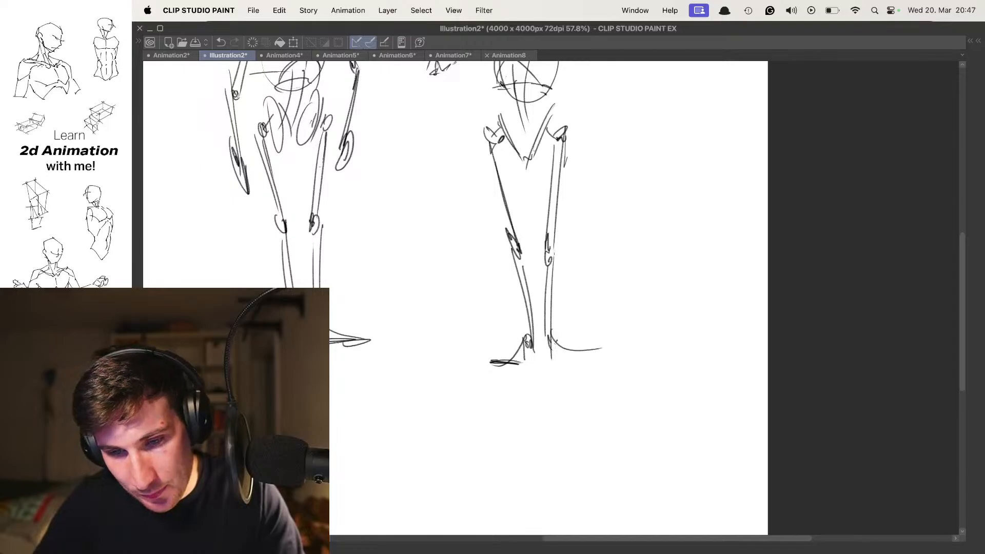
scroll(592, 280, "down", 5)
scroll(611, 186, "up", 8)
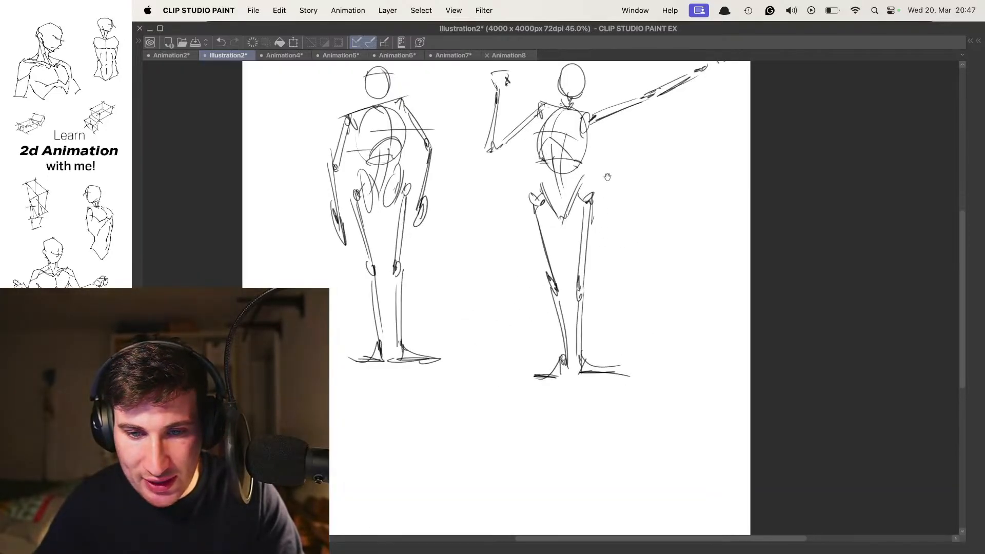
scroll(537, 149, "down", 6)
scroll(594, 207, "up", 4)
scroll(593, 206, "down", 2)
scroll(594, 207, "up", 1)
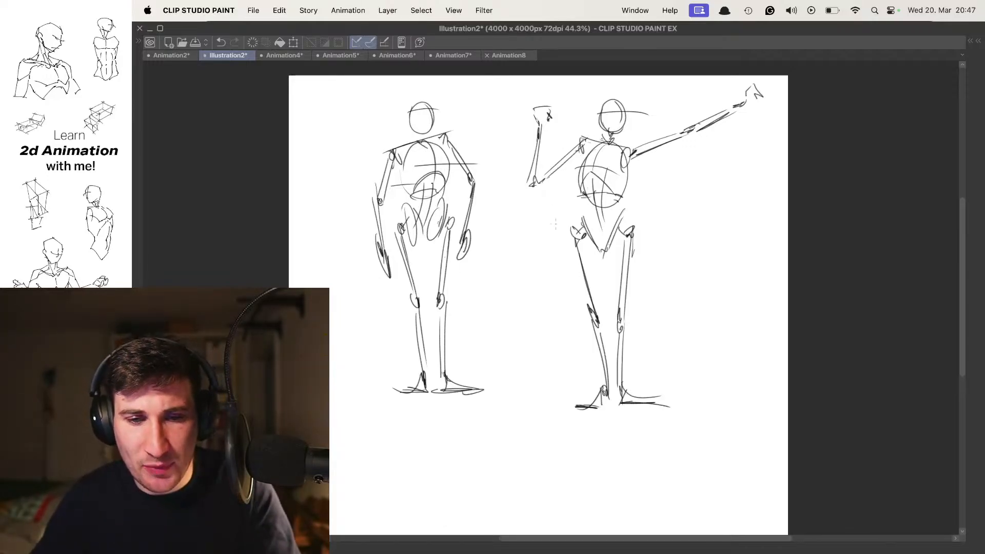
- Check the Animation8 document and play back the jumping cube in the Animation7 document
left_click(512, 54)
key("Tab")
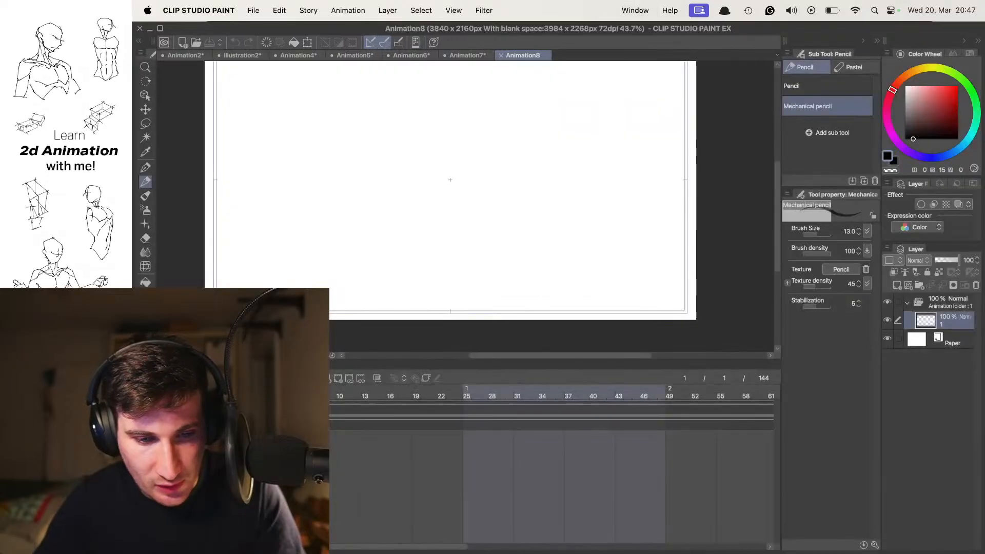
key("Tab")
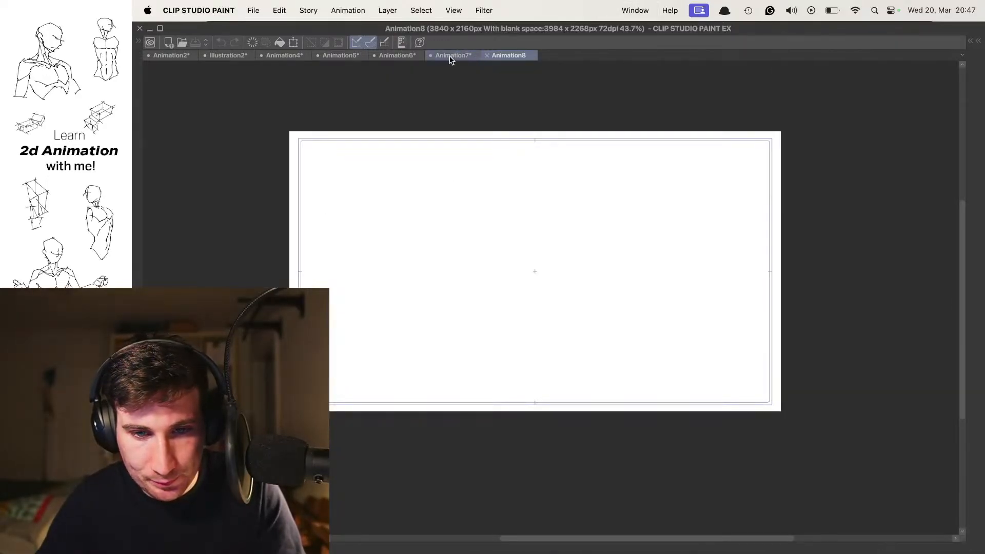
left_click(449, 56)
left_click_drag(492, 309, 458, 264)
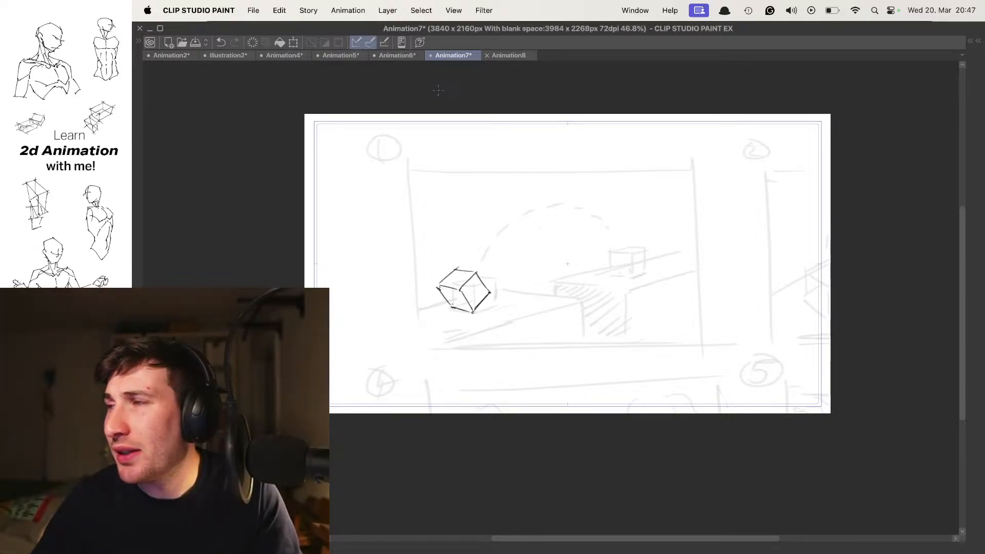
left_click_drag(541, 282, 525, 259)
scroll(521, 244, "up", 2)
key("Delete")
key("Return")
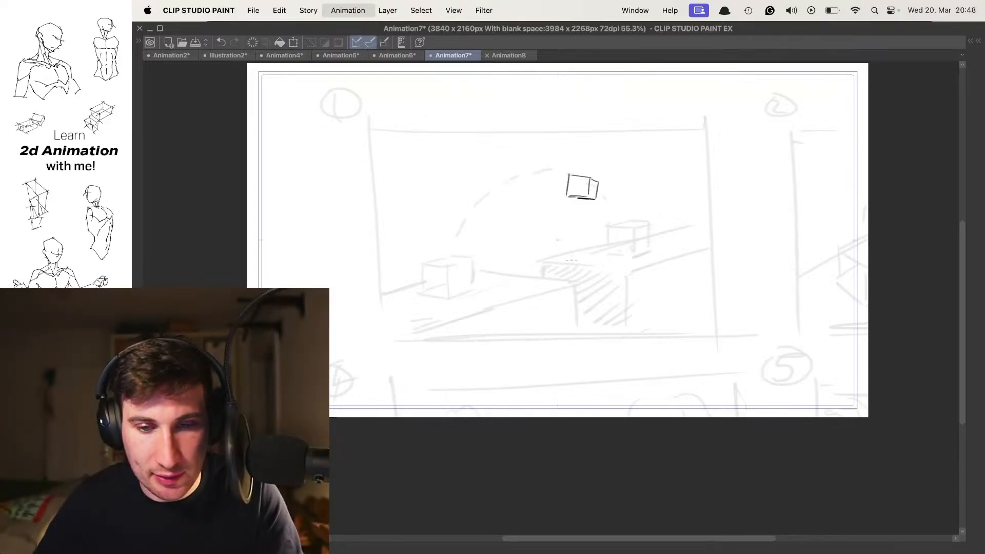
- Look into the Animation6 and Animation5 documents, and replay the cube animation in Animation7
left_click(398, 55)
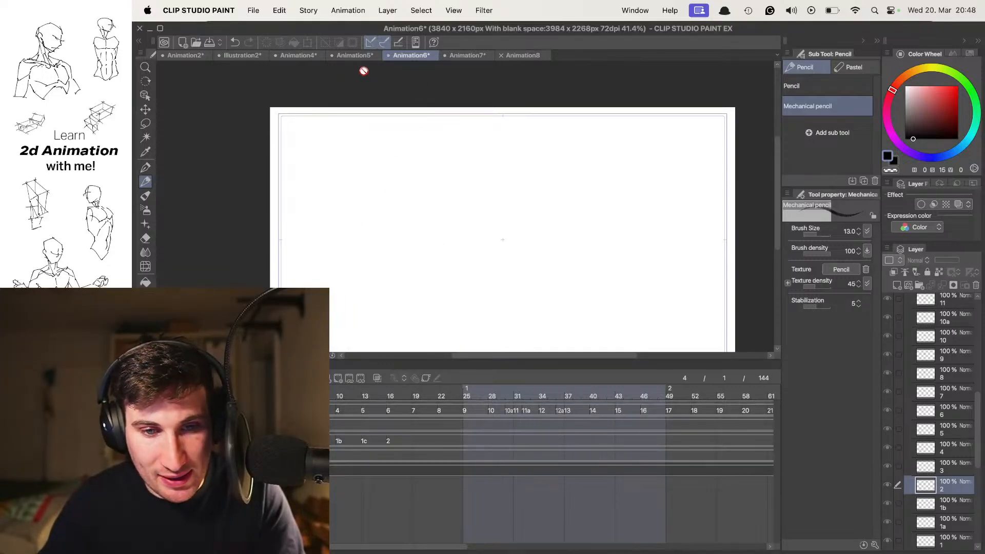
left_click(355, 55)
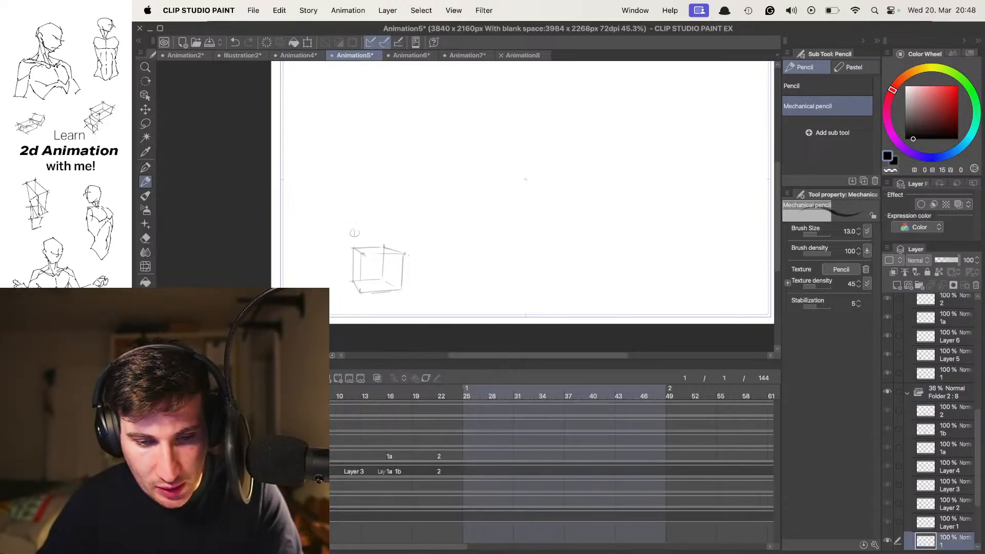
left_click(466, 55)
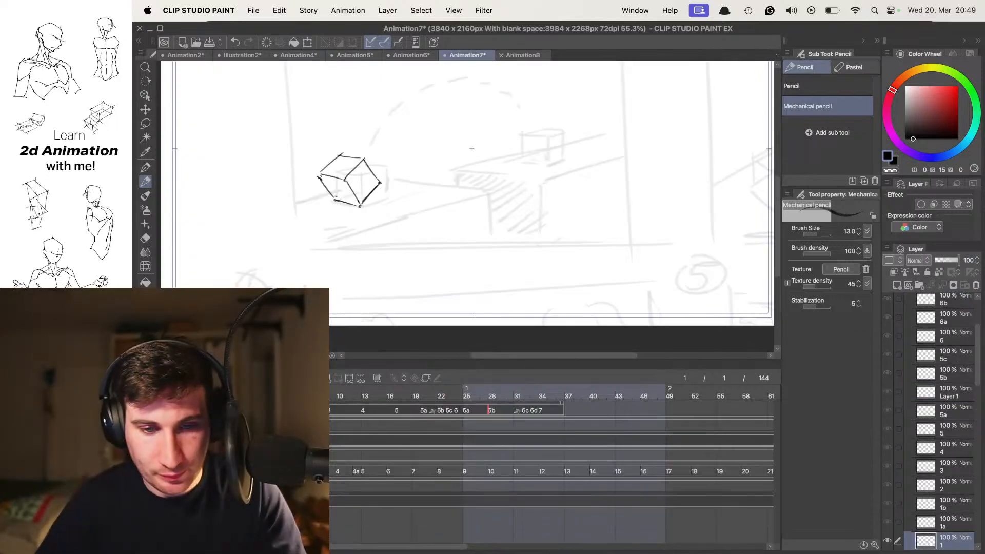
scroll(464, 148, "down", 3)
scroll(477, 169, "up", 3)
scroll(490, 179, "down", 1)
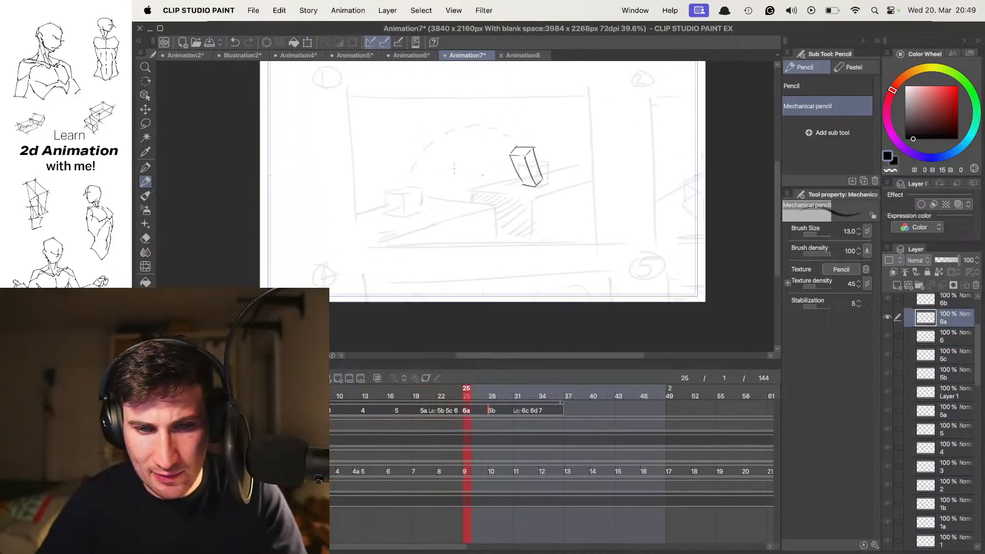
key("space")
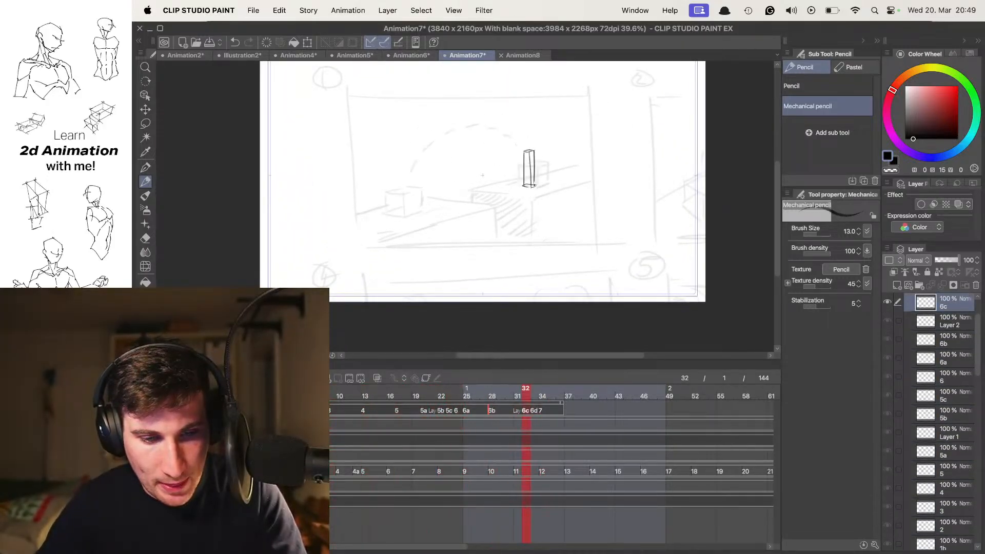
- Hide Folder 5 with the first cube animation, keeping the faint layout sketch on the canvas
left_click(147, 410)
left_click(147, 424)
left_click(147, 409)
left_click(147, 423)
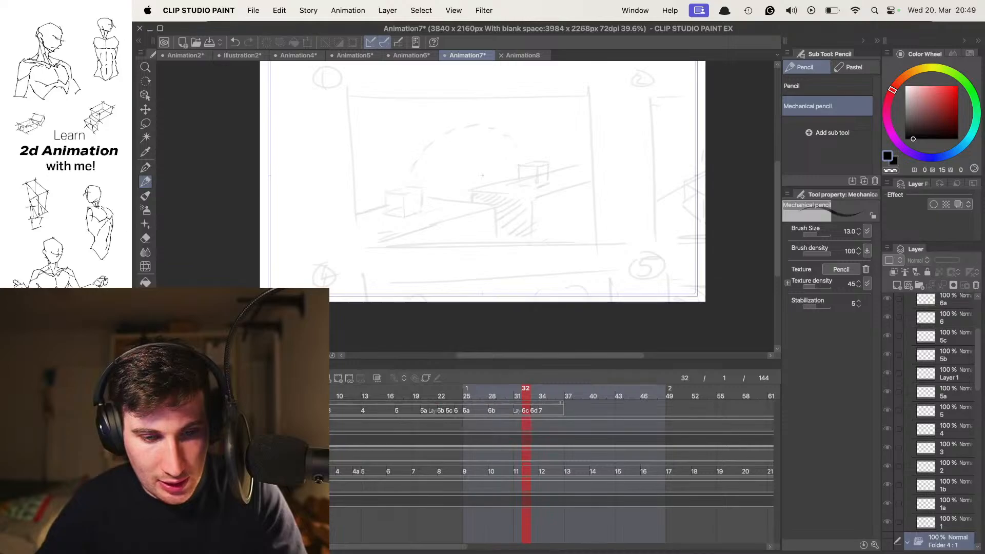
- Swap the faint layout for the folder holding the five small storyboard thumbnails, and run the timeline
left_click(147, 439)
left_click(148, 469)
left_click(148, 470)
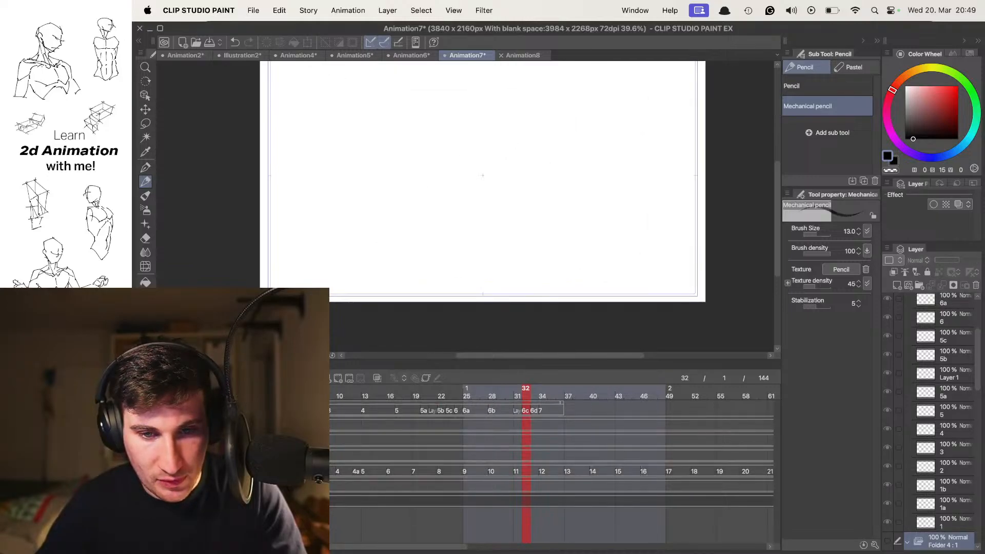
left_click(148, 470)
key("Home")
key("space")
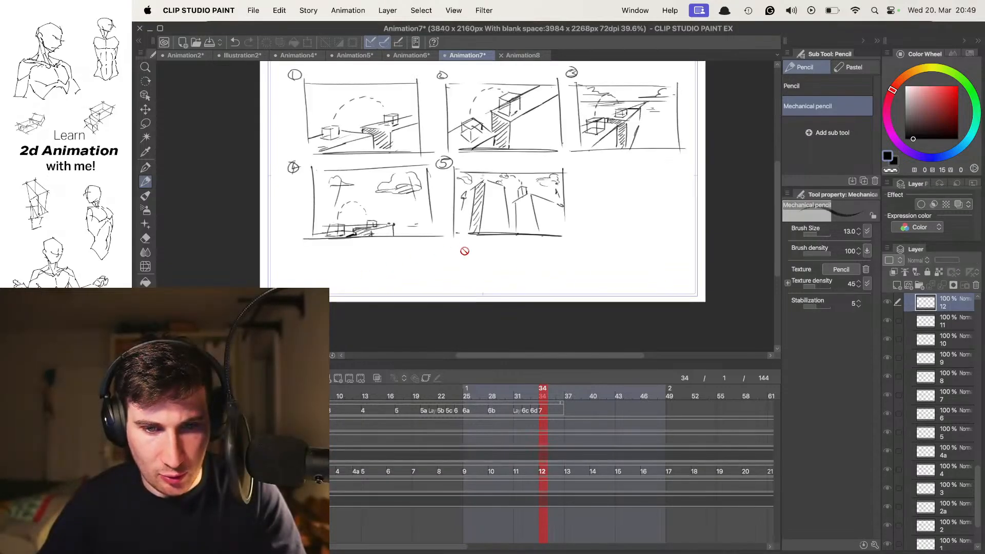
- Examine storyboard thumbnails 1 to 5, comparing the camera angles of the cube jump in thumbnails 1 and 2
scroll(497, 192, "down", 2)
scroll(451, 206, "up", 5)
scroll(410, 220, "down", 5)
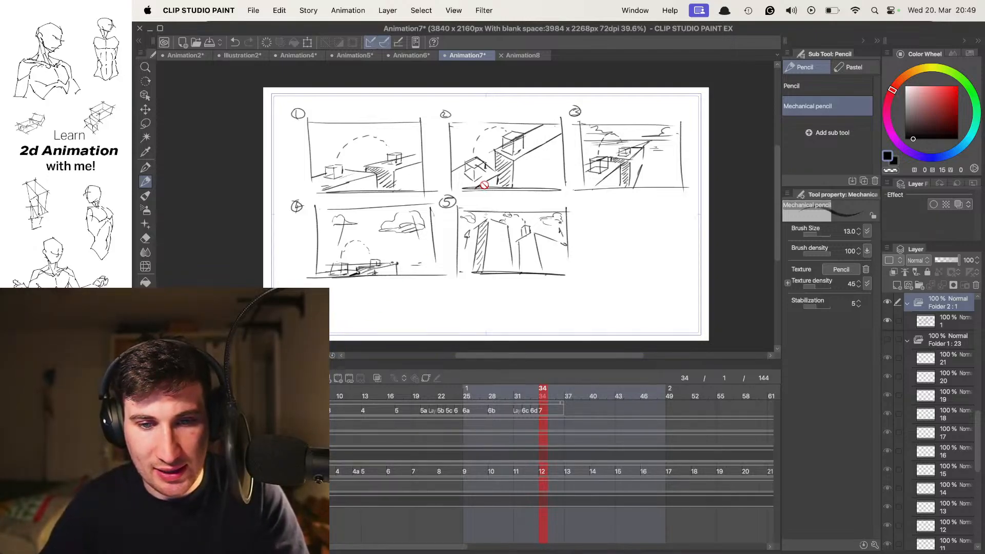
scroll(483, 185, "up", 5)
left_click_drag(405, 151, 454, 194)
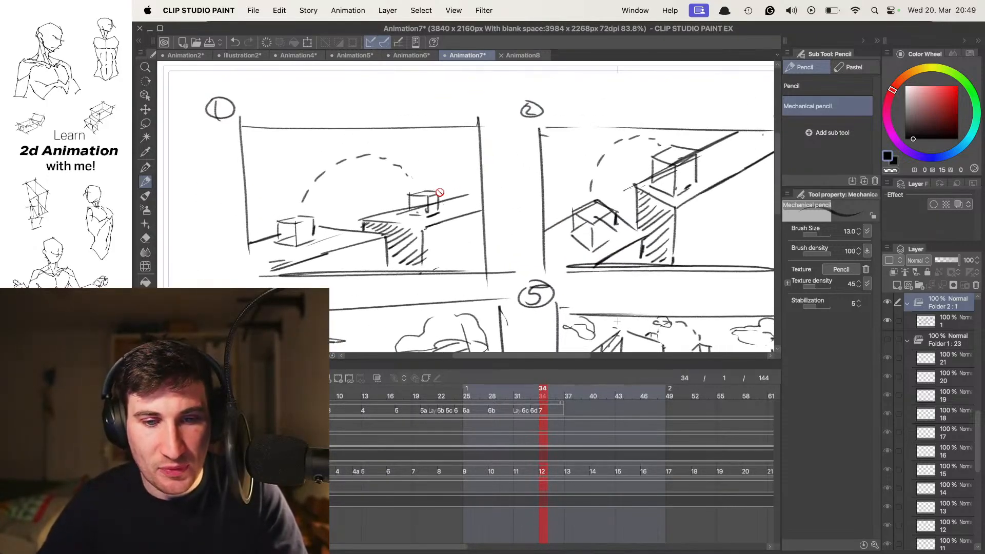
left_click_drag(650, 205, 545, 169)
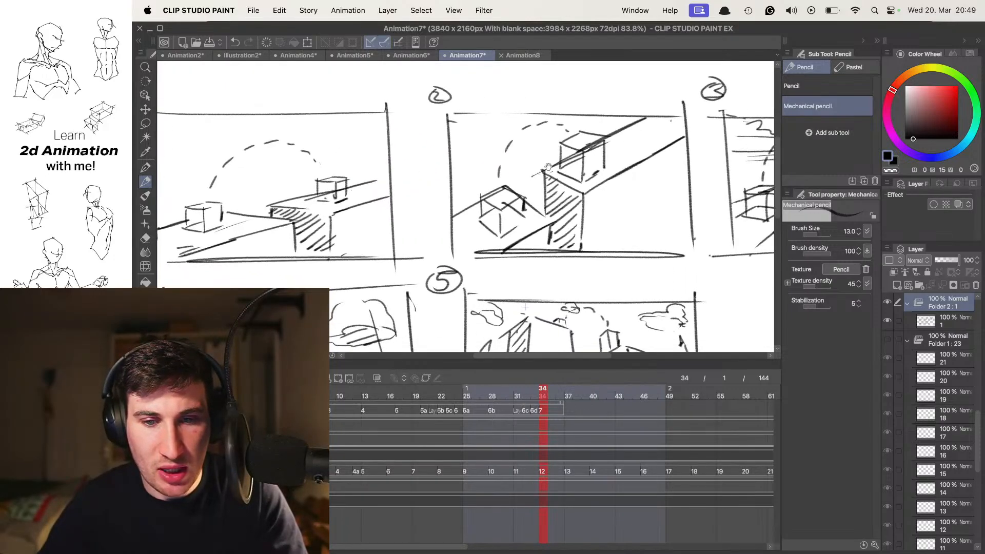
scroll(545, 170, "down", 5)
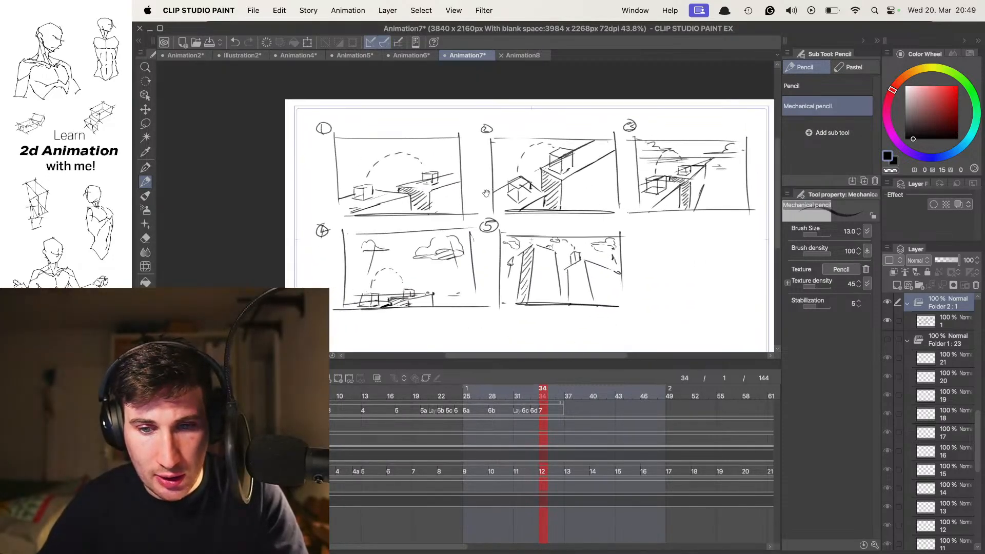
- Hide the storyboard in Folder 2 and move the faint 12% layout layer sideways so thumbnail 2 sits mid-canvas
left_click(886, 302)
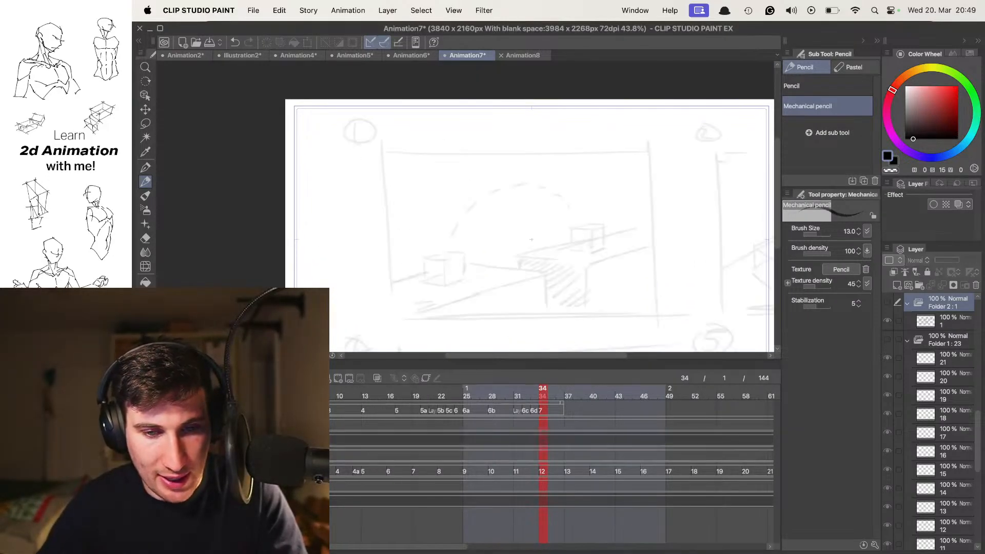
left_click(943, 302)
left_click(944, 339)
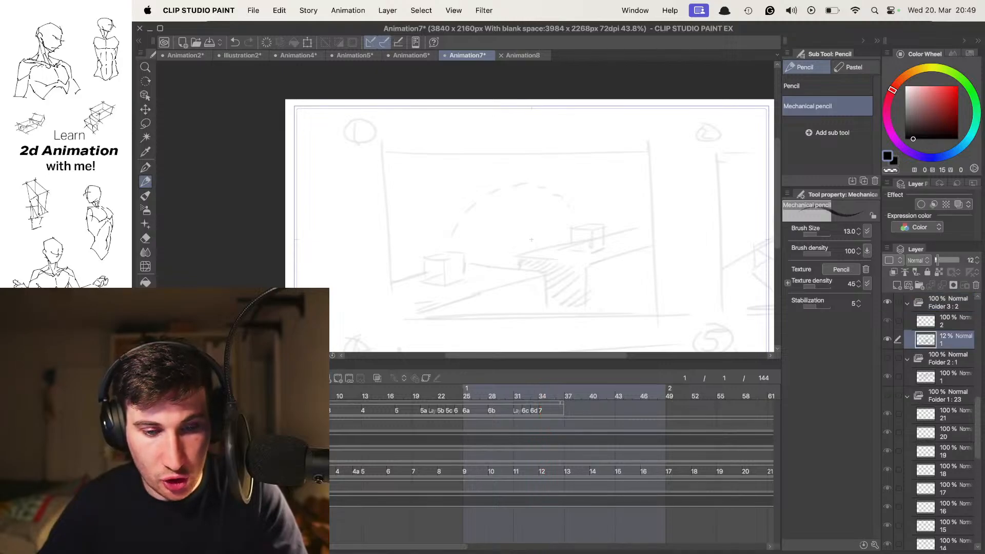
scroll(531, 228, "down", 3)
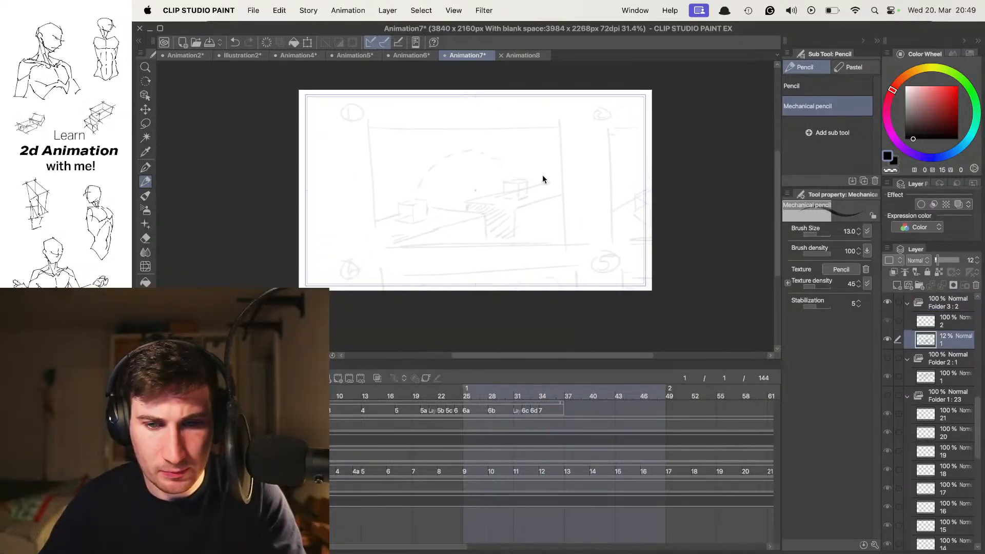
key("super+t")
mouse_move(614, 224)
left_mouse_down()
mouse_move(501, 193)
mouse_move(407, 237)
mouse_move(393, 226)
mouse_move(409, 223)
mouse_move(388, 223)
mouse_move(393, 215)
left_mouse_up()
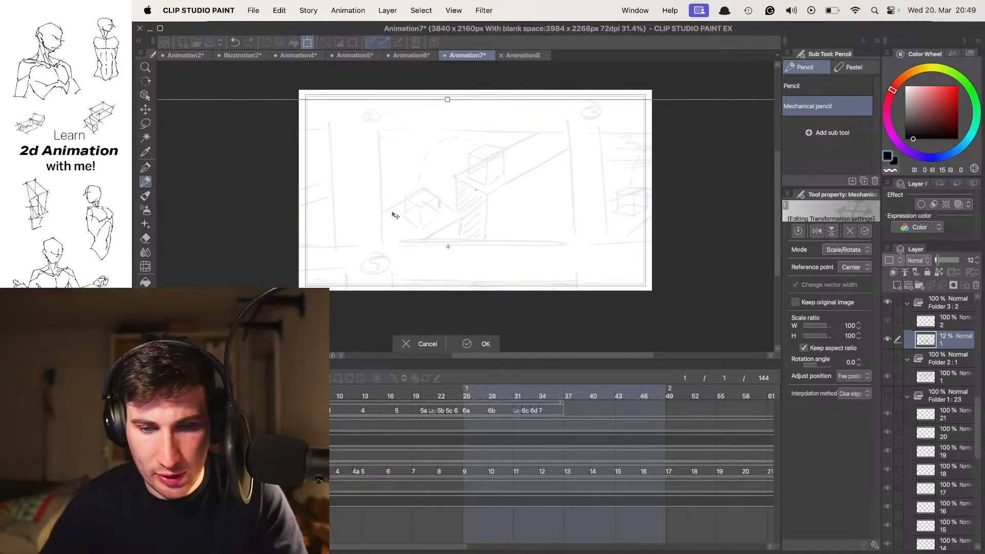
key("Return")
- Create one new animation folder with a cel above the cube animation folder, and show the shifted faint layout again
left_click(143, 439)
left_click(144, 409)
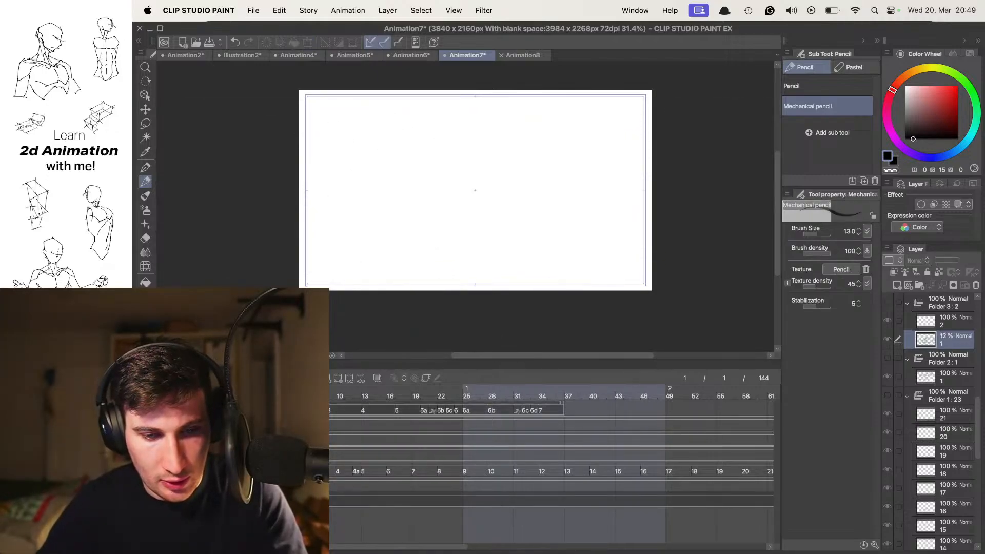
key("space")
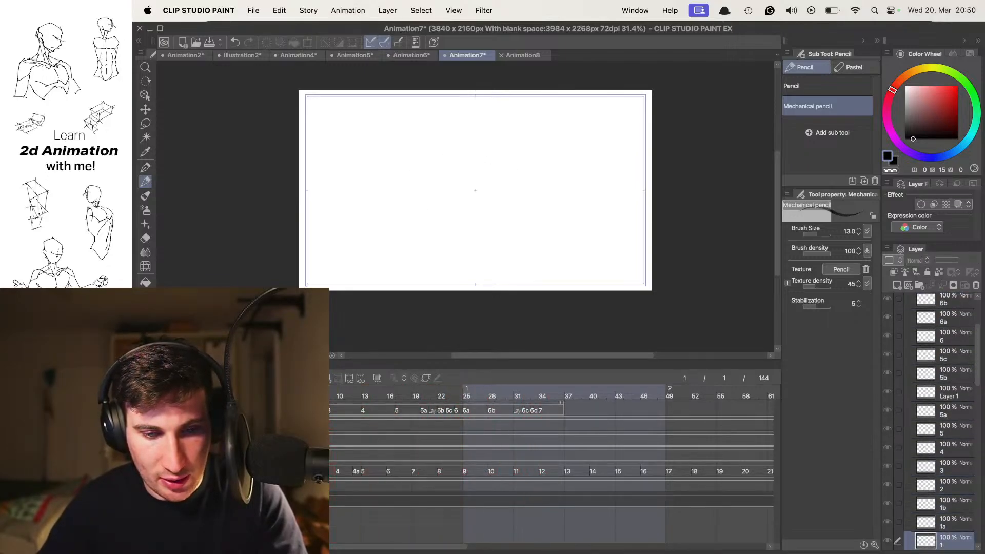
double_click(327, 378)
key("super+z")
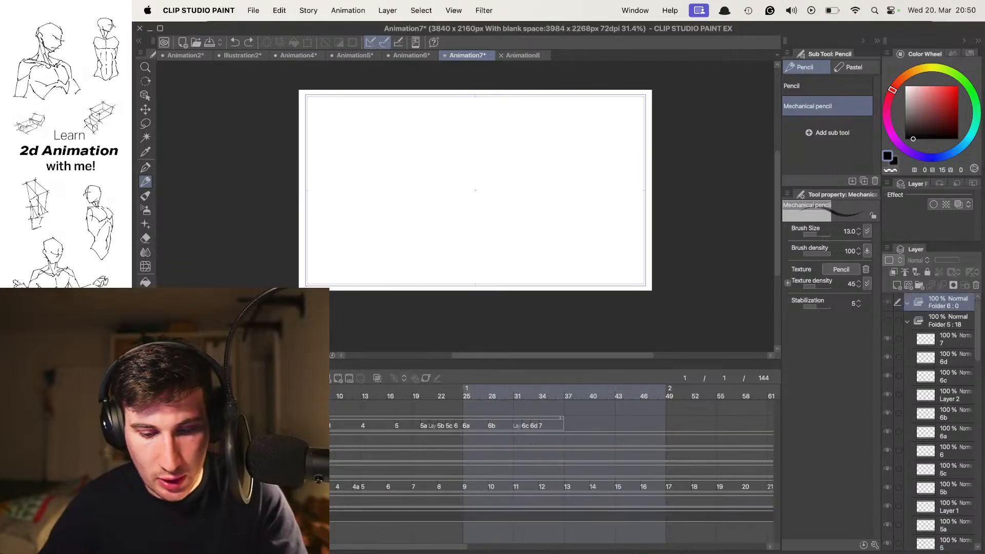
key("n")
left_click(220, 440)
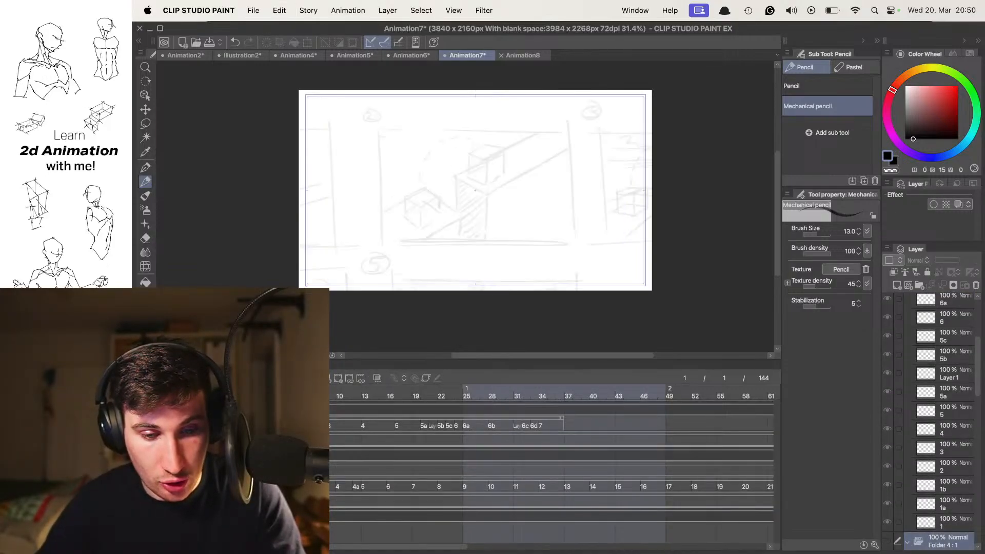
- Select cel 1 in the new folder, undo the test stroke on it and hide the palettes around the canvas
left_click_drag(495, 176, 499, 188)
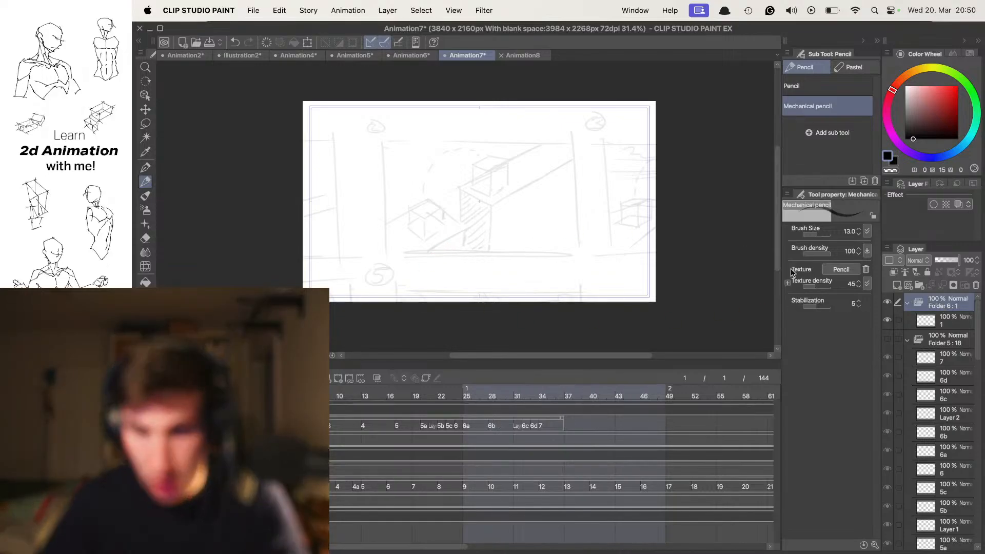
left_click(949, 320)
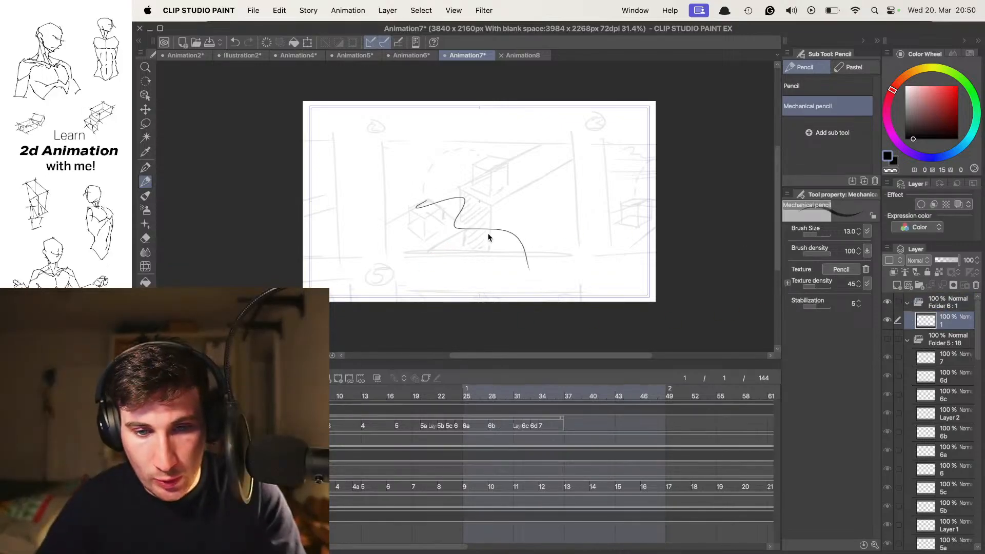
key("super+z")
key("Tab")
- Trace the lower cube of thumbnail 2, drawing its top face, its front and left vertical edges and its front bottom edges
left_click_drag(578, 280, 540, 230)
scroll(492, 258, "up", 5)
left_click_drag(497, 263, 500, 280)
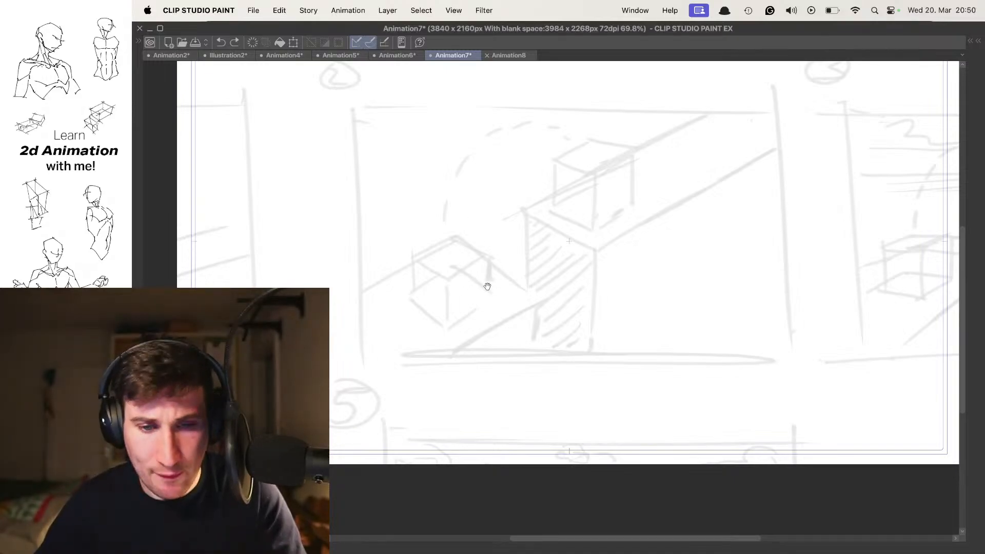
scroll(488, 286, "up", 2)
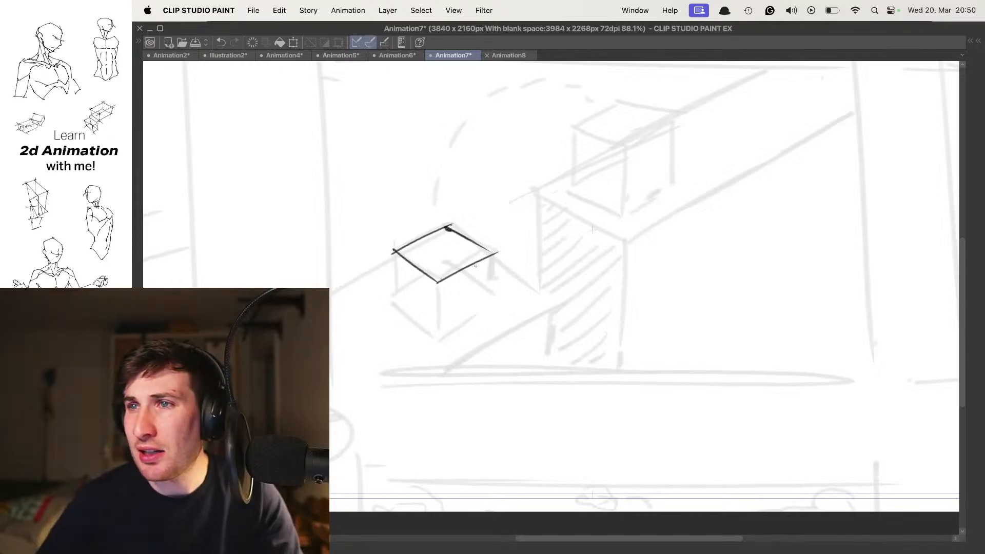
scroll(425, 246, "down", 2)
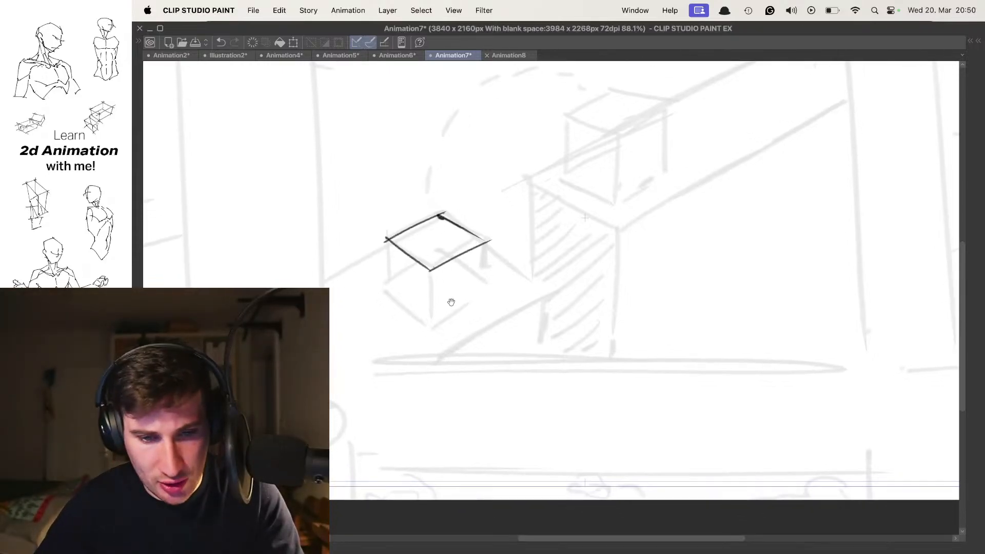
left_click_drag(430, 282, 433, 330)
left_click_drag(387, 234, 393, 288)
mouse_move(390, 292)
left_mouse_down()
mouse_move(431, 325)
mouse_move(486, 293)
left_mouse_up()
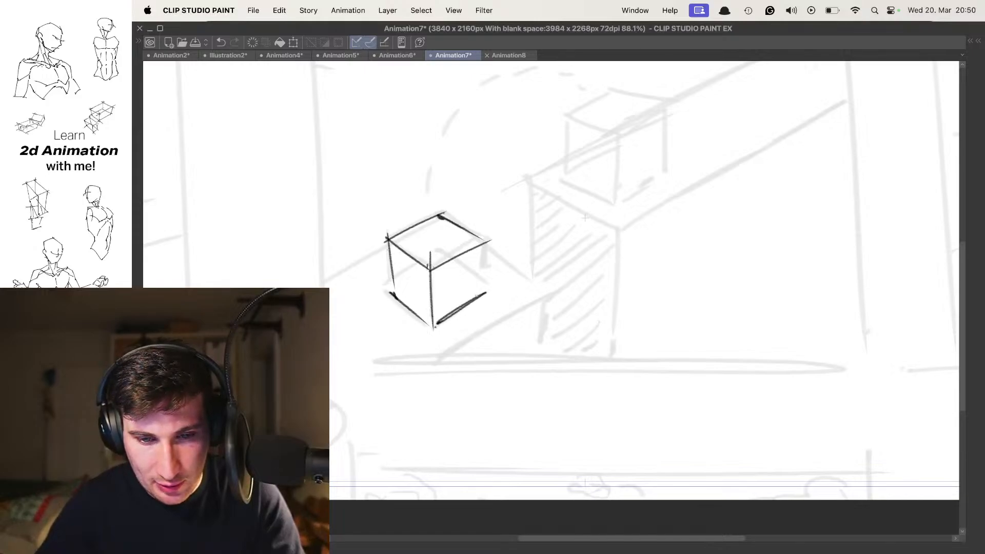
- Complete the cube with its right vertical edge and the hidden back edges running through its inside
left_click_drag(485, 240, 480, 293)
left_click_drag(393, 291, 417, 275)
mouse_move(429, 219)
left_mouse_down()
mouse_move(453, 282)
mouse_move(475, 301)
left_mouse_up()
key("super+z")
left_click_drag(436, 267, 487, 296)
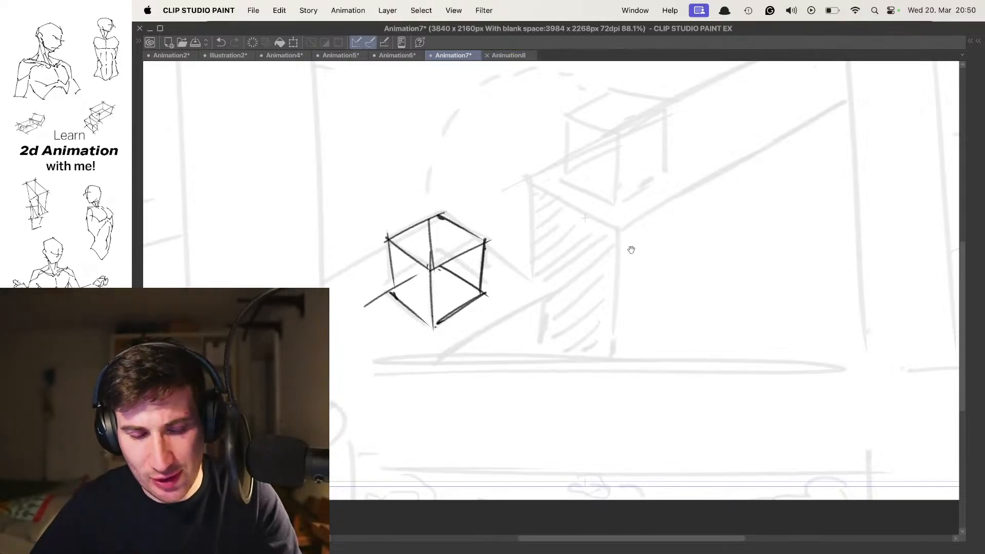
scroll(529, 235, "up", 2)
key("Tab")
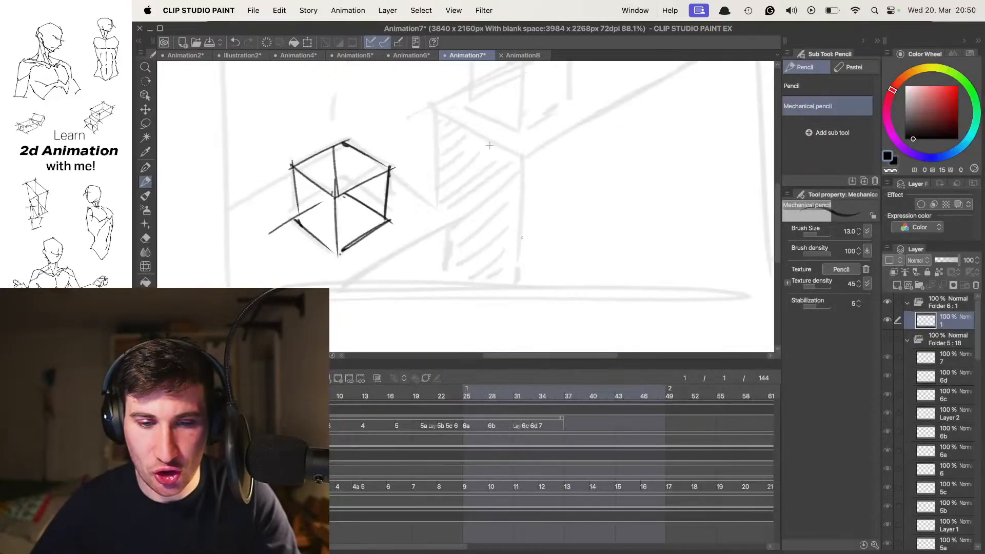
key("Tab")
scroll(503, 241, "up", 2)
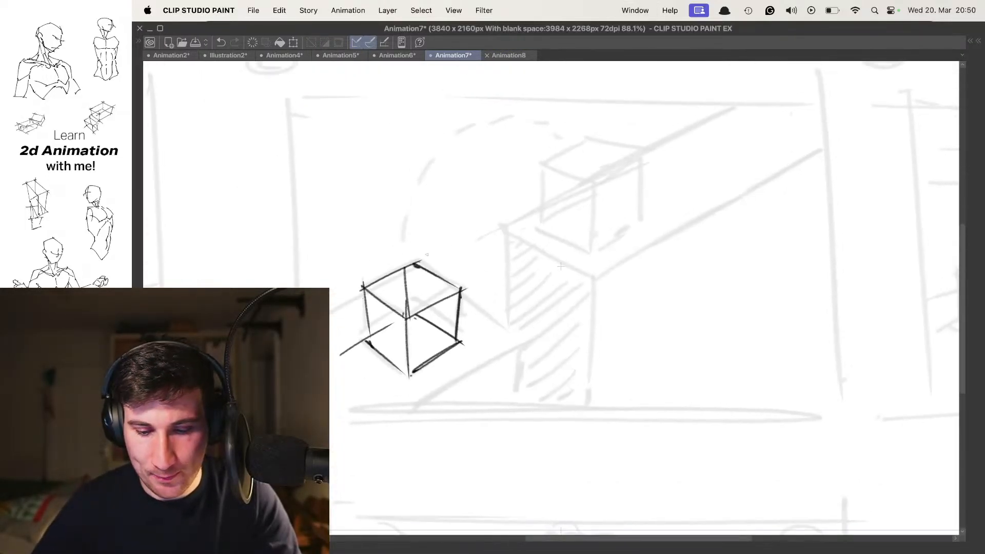
scroll(435, 313, "down", 4)
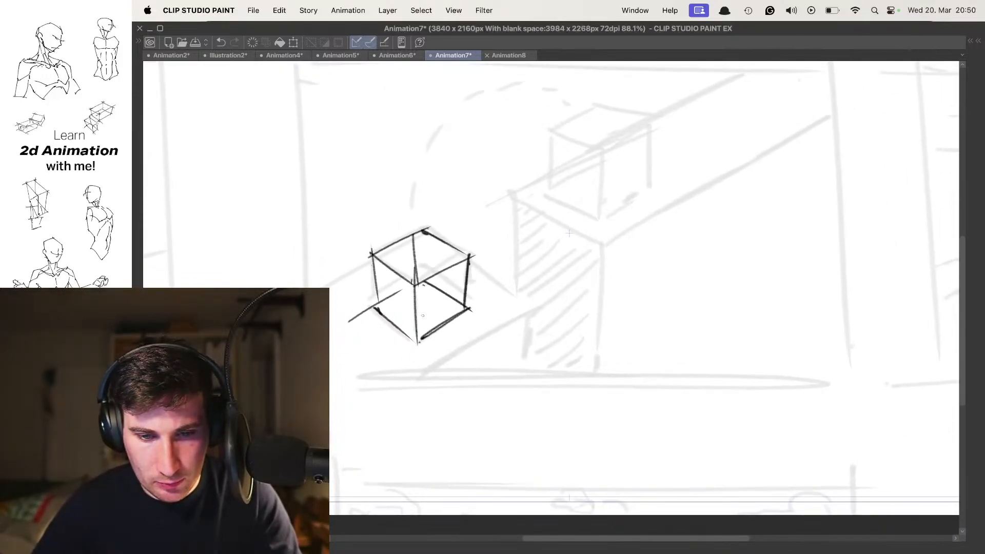
left_click_drag(429, 283, 422, 334)
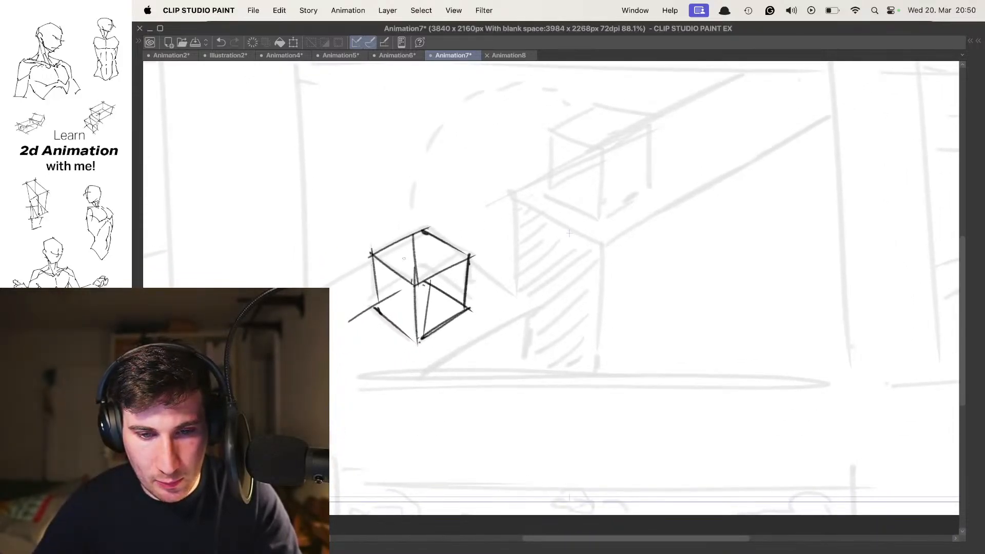
mouse_move(401, 261)
left_mouse_down()
mouse_move(433, 279)
mouse_move(463, 228)
left_mouse_up()
left_click_drag(416, 299, 449, 290)
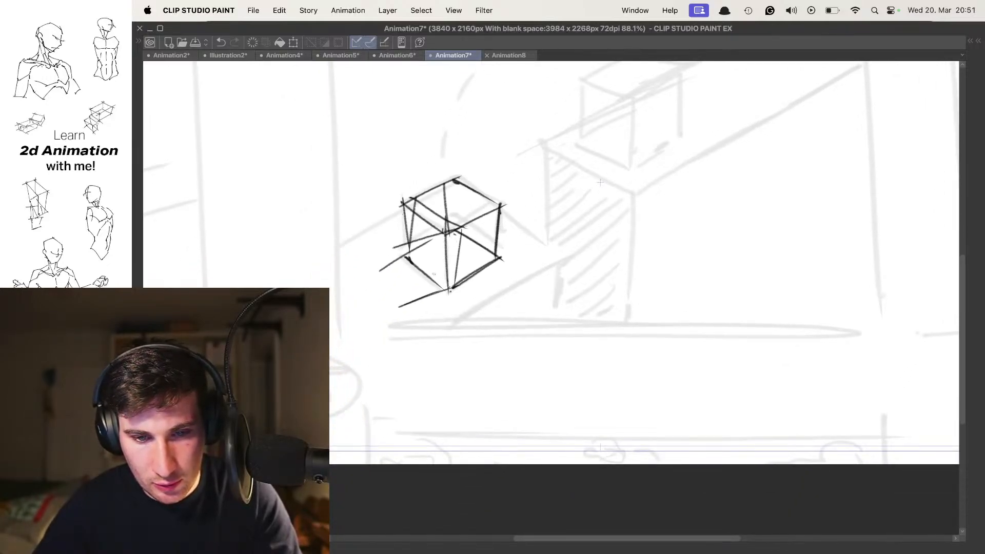
mouse_move(414, 246)
left_mouse_down()
mouse_move(409, 307)
mouse_move(433, 267)
left_mouse_up()
mouse_move(367, 231)
left_mouse_down()
mouse_move(419, 226)
mouse_move(378, 294)
mouse_move(417, 322)
left_mouse_up()
scroll(515, 215, "down", 3)
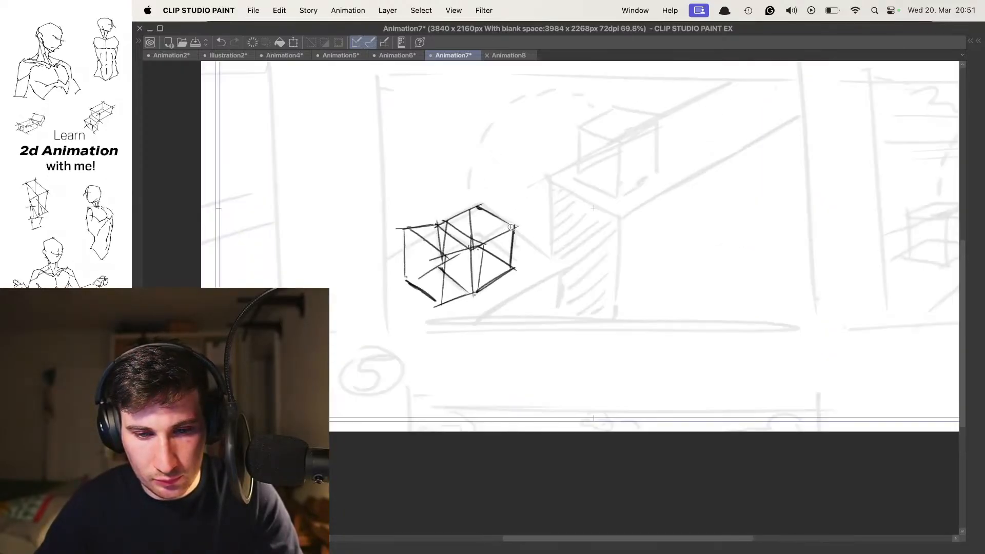
left_click_drag(504, 224, 497, 234)
scroll(500, 263, "up", 3)
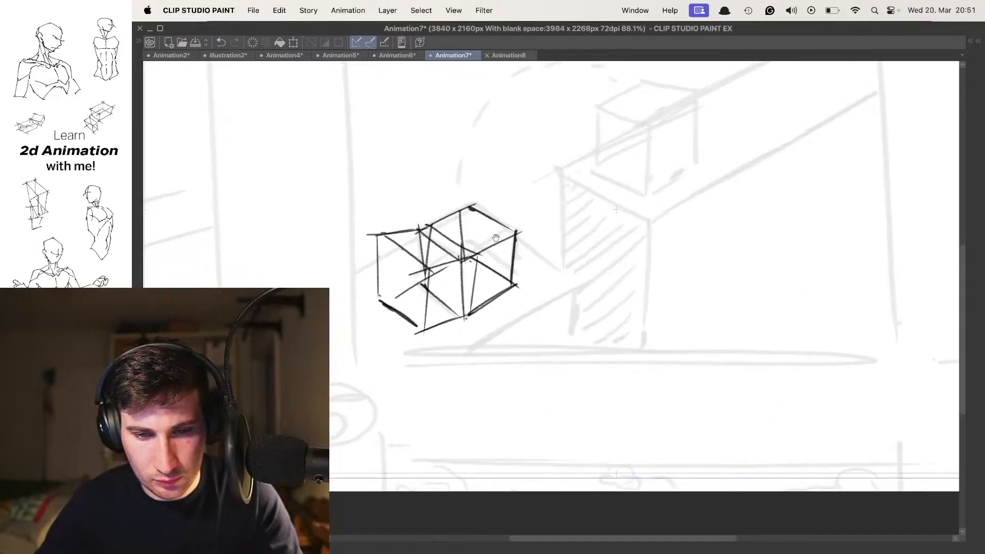
scroll(476, 255, "left", 1)
key("super+z")
key("super+z")
key("super+z")
key("super+z")
key("super+z")
key("super+z")
key("super+z")
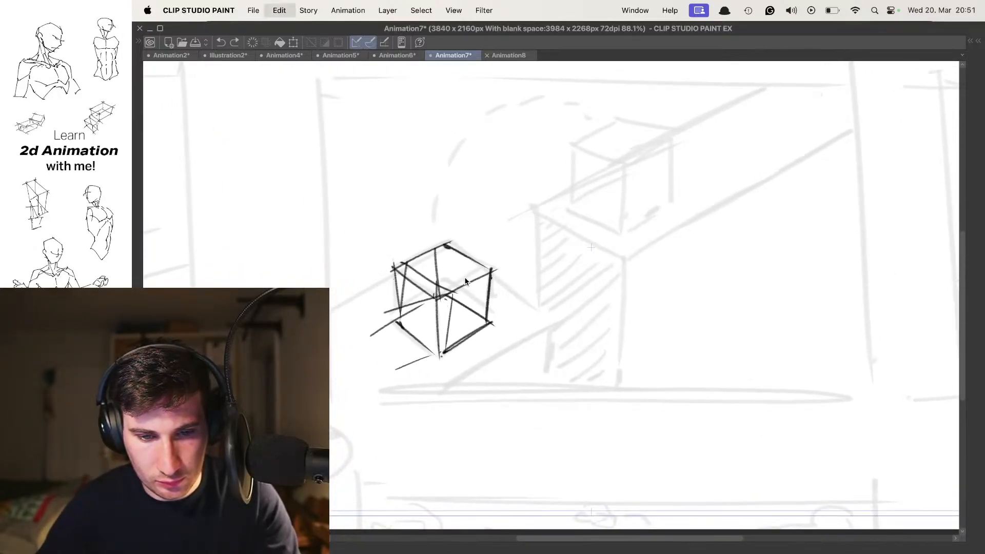
key("super+z")
key("super+z")
key("super+z")
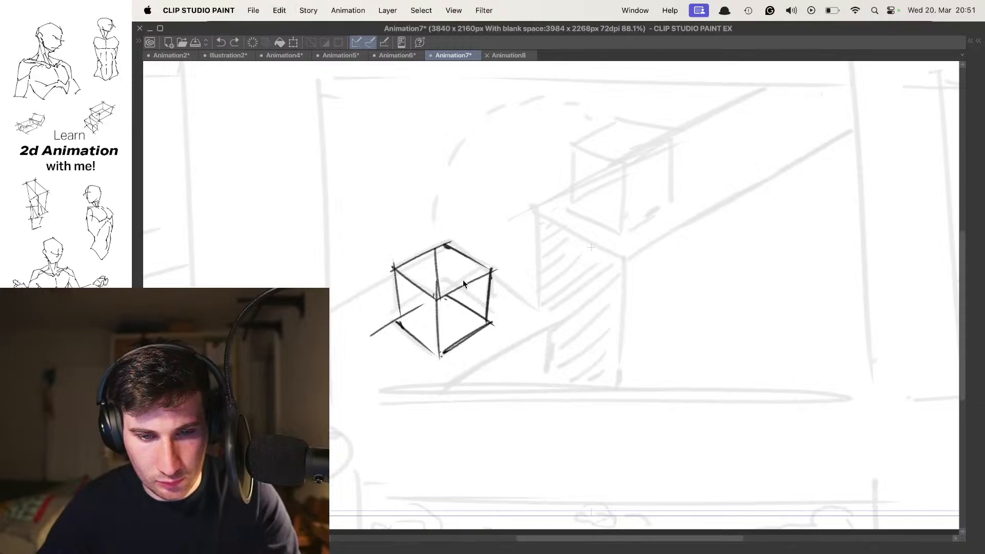
- Undo the hidden back edges inside the first cube
key("super+z")
key("super+z")
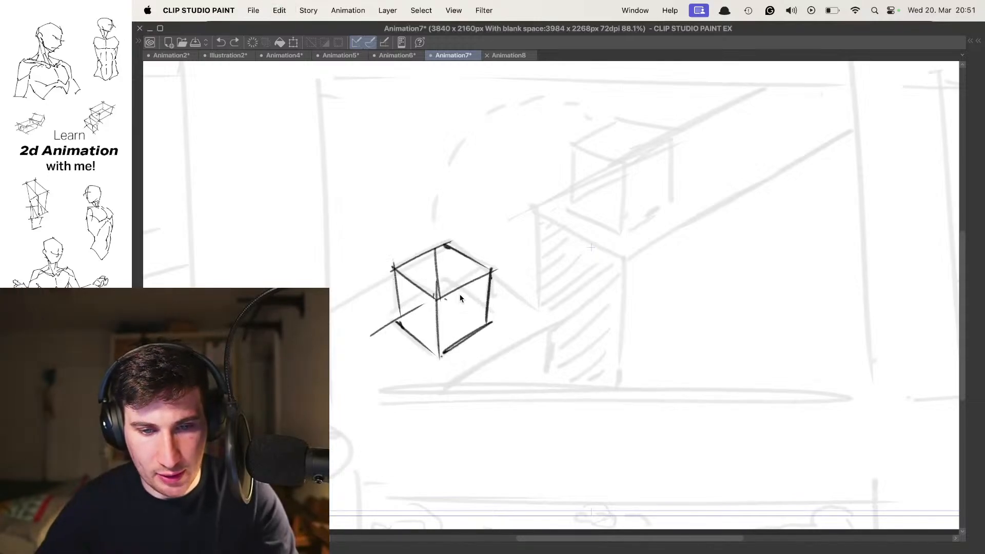
key("super+z")
- Sketch the right face of a second cube that leans back to the left over the first cube
mouse_move(460, 313)
left_mouse_down()
mouse_move(477, 283)
mouse_move(464, 331)
left_mouse_up()
mouse_move(422, 242)
left_mouse_down()
mouse_move(464, 266)
mouse_move(466, 313)
left_mouse_up()
key("super+z")
key("super+z")
left_click_drag(428, 241, 481, 267)
mouse_move(431, 242)
left_mouse_down()
mouse_move(419, 305)
mouse_move(472, 272)
left_mouse_up()
left_click_drag(415, 332, 463, 328)
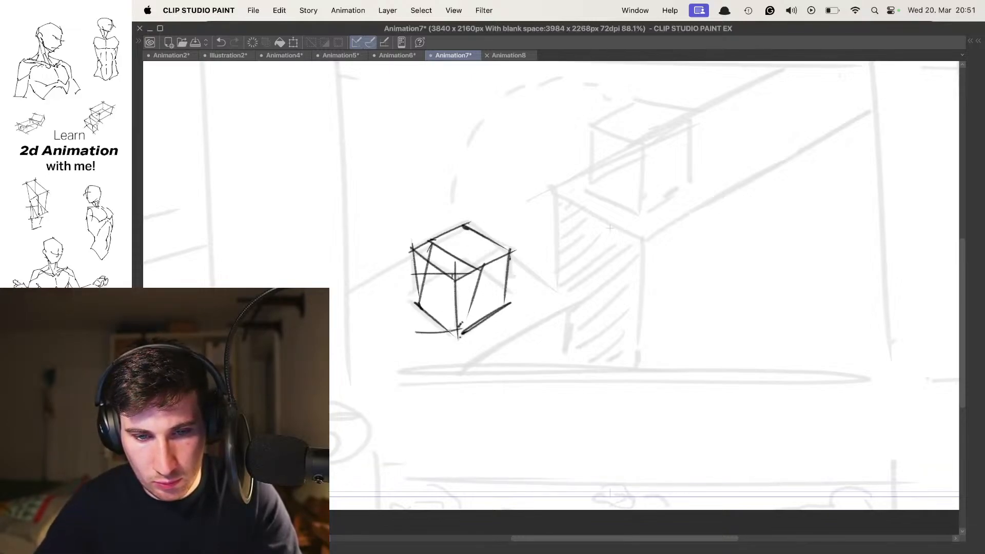
key("super+z")
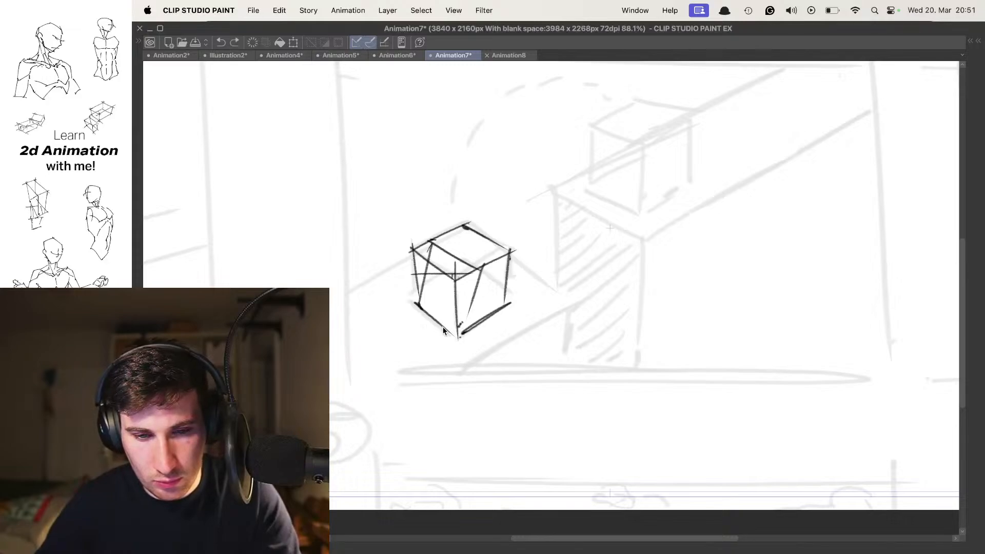
- Complete the leaning cube with its left vertical edge and its top and bottom edges, extending it left of the first cube
mouse_move(419, 301)
left_mouse_down()
mouse_move(418, 277)
mouse_move(413, 314)
mouse_move(449, 331)
left_mouse_up()
key("super+z")
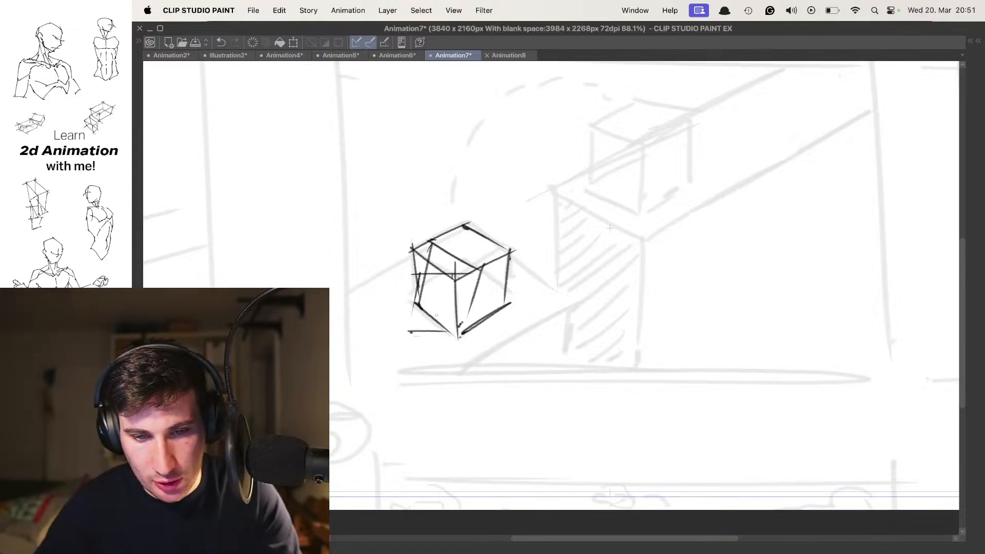
mouse_move(370, 242)
left_mouse_down()
mouse_move(402, 269)
mouse_move(392, 241)
mouse_move(426, 241)
mouse_move(367, 296)
mouse_move(416, 342)
left_mouse_up()
key("super+z")
left_click_drag(370, 301, 415, 333)
key("super+z")
left_click_drag(368, 298, 404, 326)
key("super+z")
key("super+z")
mouse_move(378, 232)
left_mouse_down()
mouse_move(375, 301)
mouse_move(411, 333)
left_mouse_up()
left_click_drag(372, 298, 418, 302)
scroll(496, 238, "down", 2)
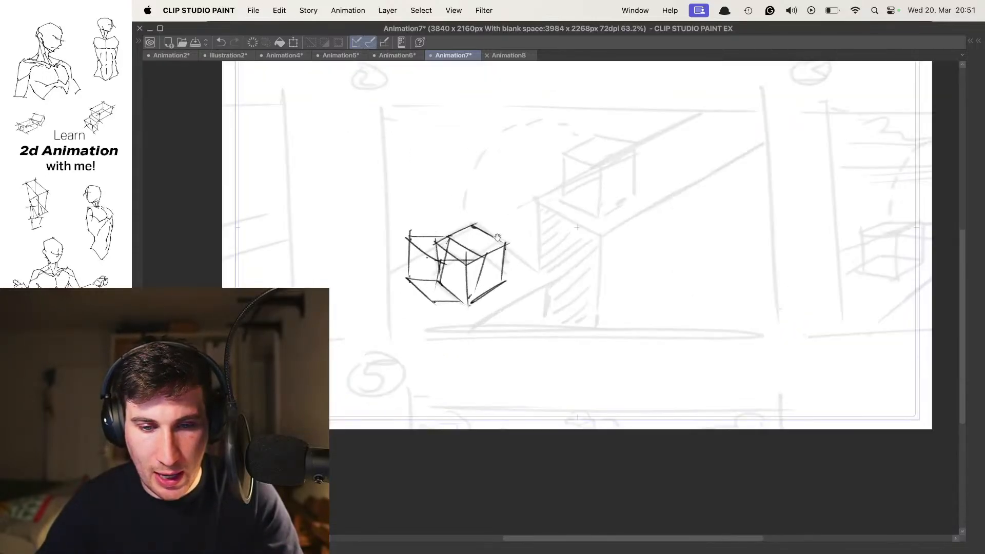
left_click_drag(517, 220, 492, 249)
scroll(482, 259, "up", 2)
scroll(484, 232, "down", 1)
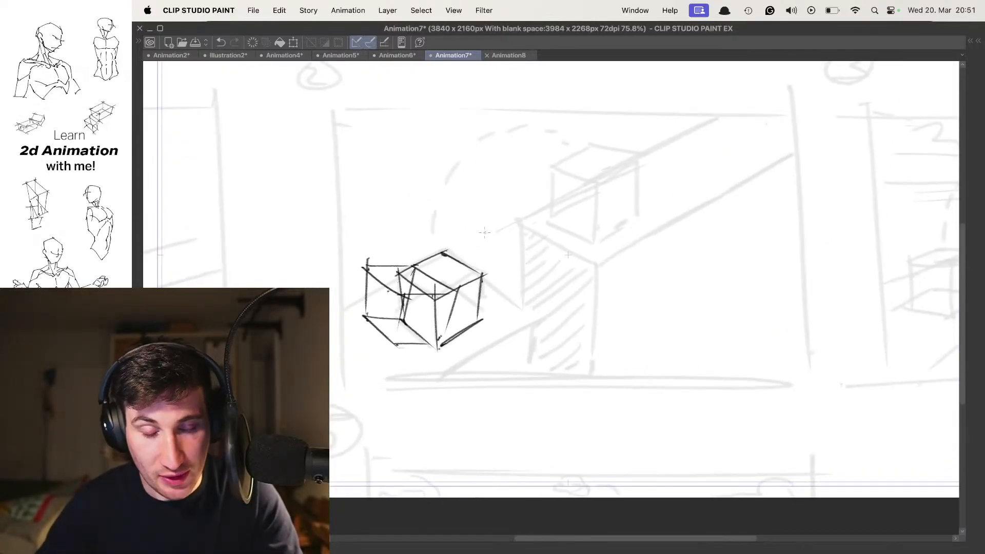
left_click_drag(471, 256, 495, 250)
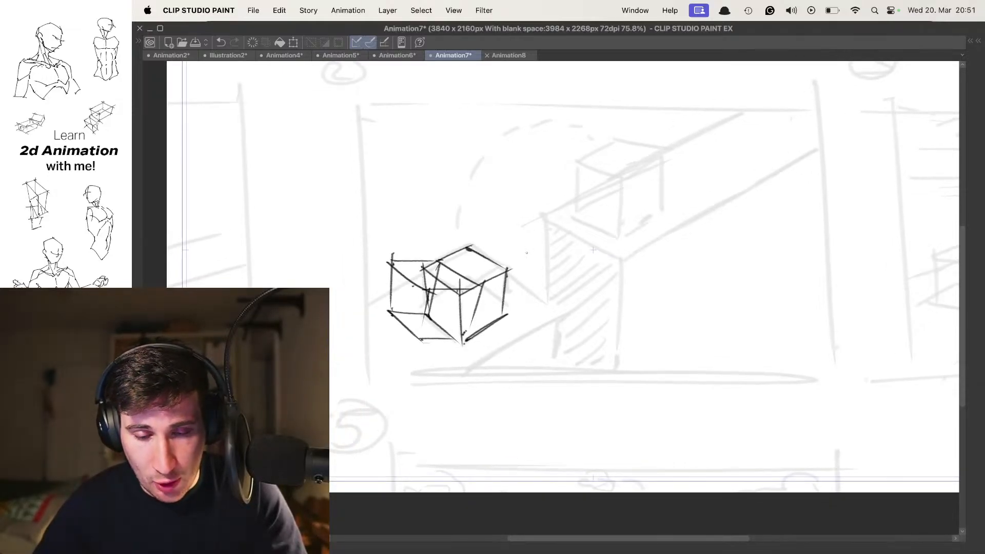
mouse_move(518, 256)
left_mouse_down()
mouse_move(516, 268)
mouse_move(518, 223)
left_mouse_up()
left_click_drag(459, 315, 506, 290)
key("super+z")
mouse_move(463, 318)
left_mouse_down()
mouse_move(504, 296)
mouse_move(490, 298)
left_mouse_up()
key("super+z")
key("super+z")
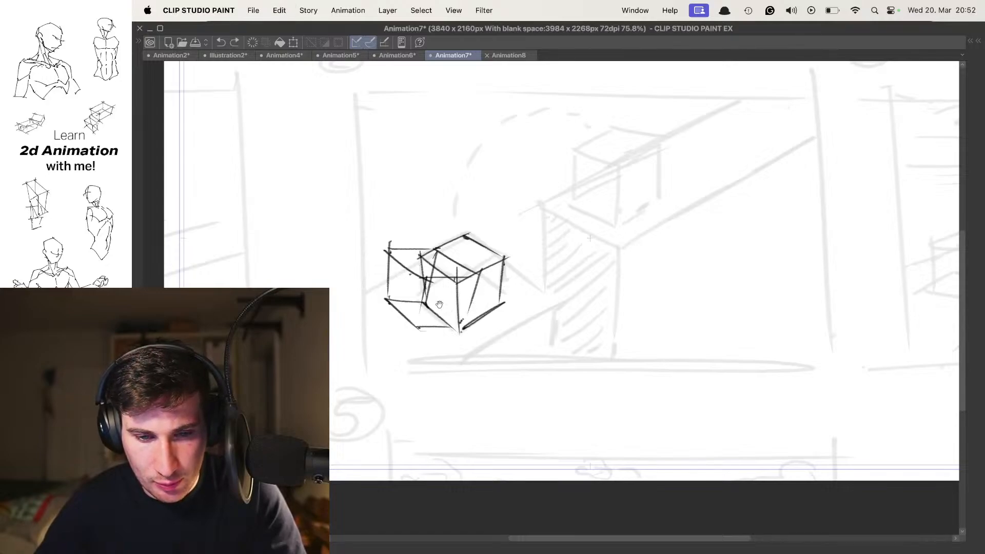
- Sketch the tilted base edges of a stretched take-off pose inside the first cube
left_click_drag(463, 312, 498, 298)
left_click_drag(465, 269, 506, 289)
left_click_drag(520, 228, 513, 248)
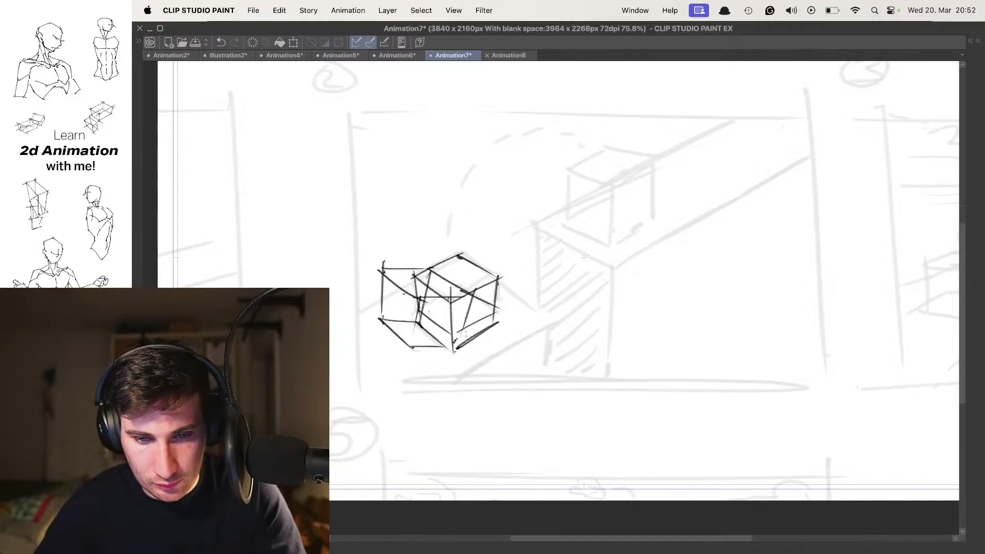
mouse_move(472, 309)
left_mouse_down()
mouse_move(490, 326)
mouse_move(487, 315)
left_mouse_up()
key("super+z")
- Draw the stretched pose's long slanted side edges toward the upper right and close them with a flat top face
left_click_drag(485, 208, 457, 289)
left_click_drag(535, 201, 499, 308)
key("super+z")
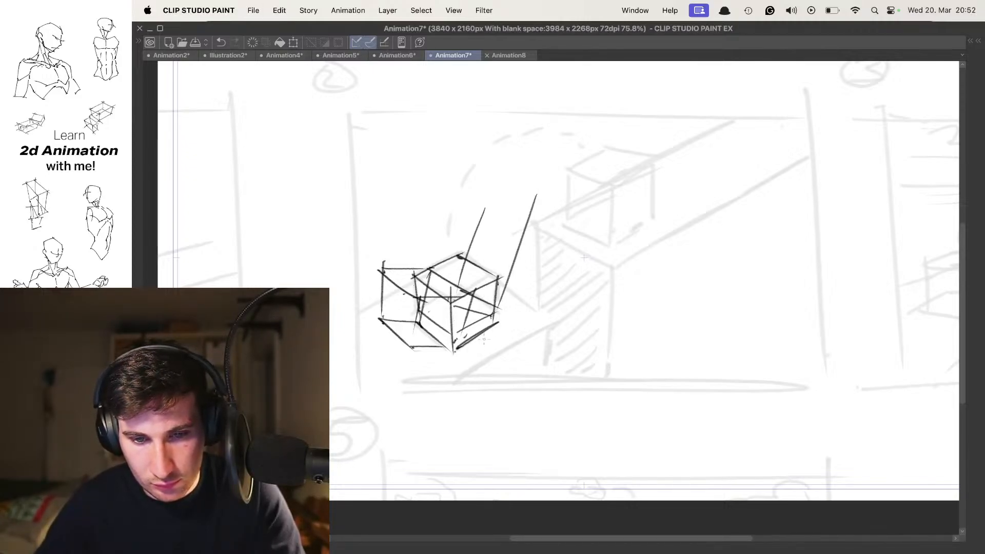
mouse_move(491, 179)
left_mouse_down()
mouse_move(533, 194)
mouse_move(448, 161)
mouse_move(422, 264)
left_mouse_up()
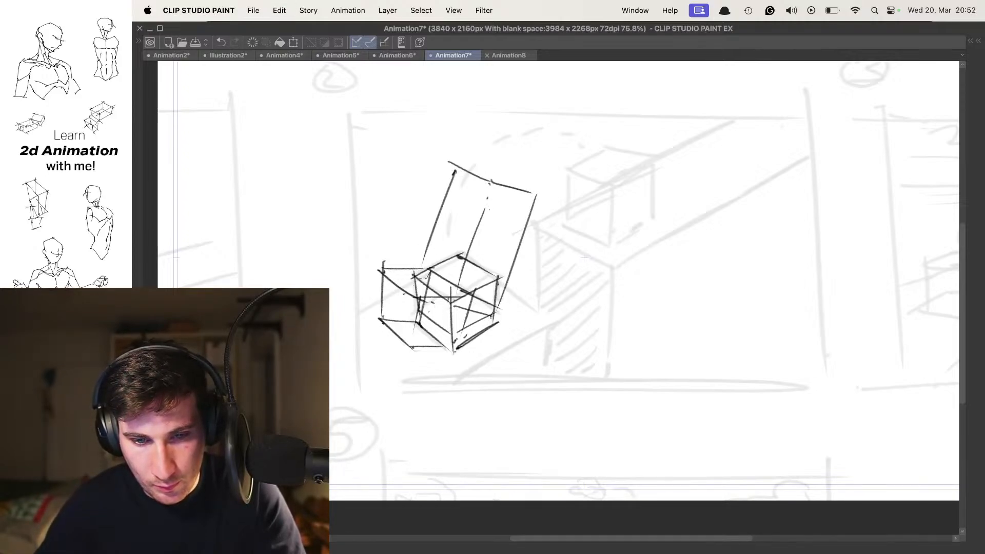
mouse_move(461, 167)
left_mouse_down()
mouse_move(527, 189)
mouse_move(509, 173)
mouse_move(490, 173)
mouse_move(540, 192)
mouse_move(470, 213)
left_mouse_up()
key("super+z")
key("super+z")
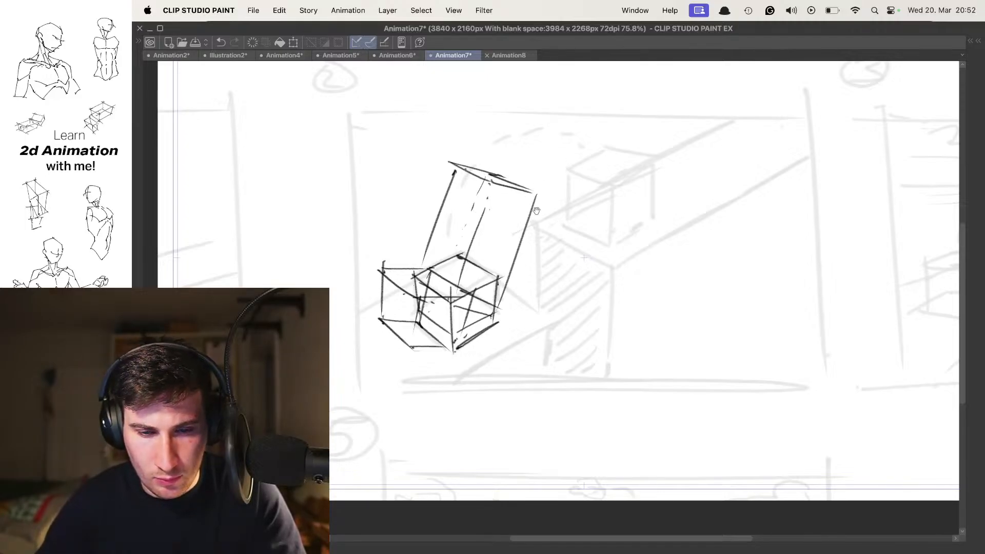
- Add short guide strokes rising above the stretched pose and sketch the airborne cube's bottom face at their upper end
scroll(537, 207, "up", 2)
scroll(538, 182, "down", 2)
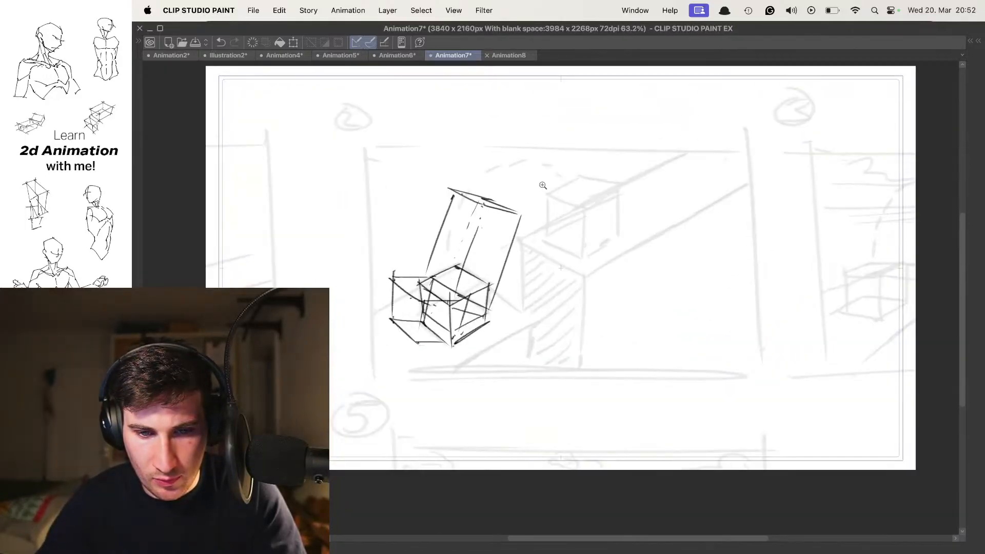
scroll(527, 185, "up", 3)
scroll(528, 186, "down", 1)
mouse_move(461, 171)
left_mouse_down()
mouse_move(524, 175)
mouse_move(527, 165)
mouse_move(506, 181)
mouse_move(517, 153)
mouse_move(465, 178)
left_mouse_up()
key("super+z")
key("super+z")
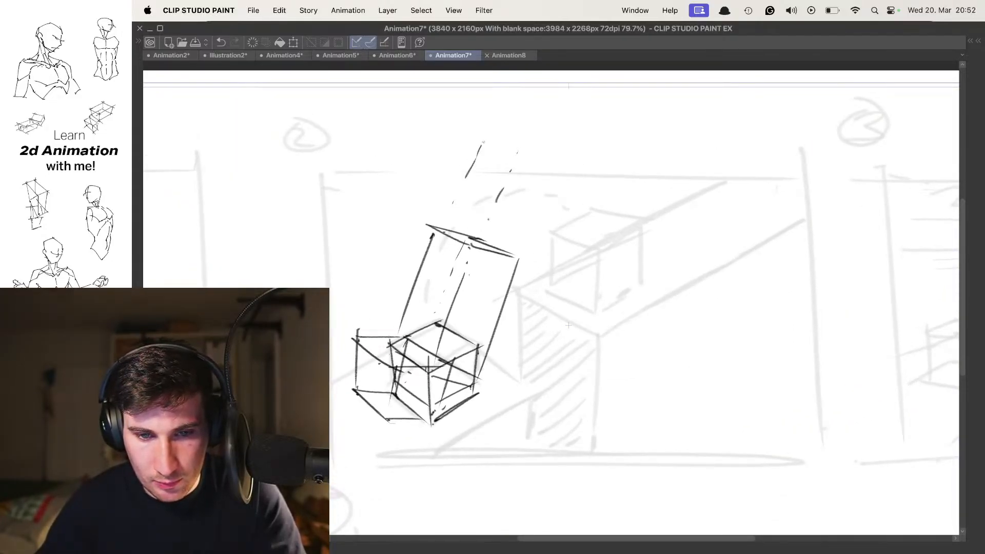
mouse_move(464, 143)
left_mouse_down()
mouse_move(523, 146)
mouse_move(549, 163)
mouse_move(463, 143)
mouse_move(554, 168)
left_mouse_up()
key("super+z")
key("super+z")
left_click_drag(495, 157, 559, 171)
- Draw the airborne cube's slanted side edges and its upper edges above the bottom face
left_click_drag(513, 148, 540, 95)
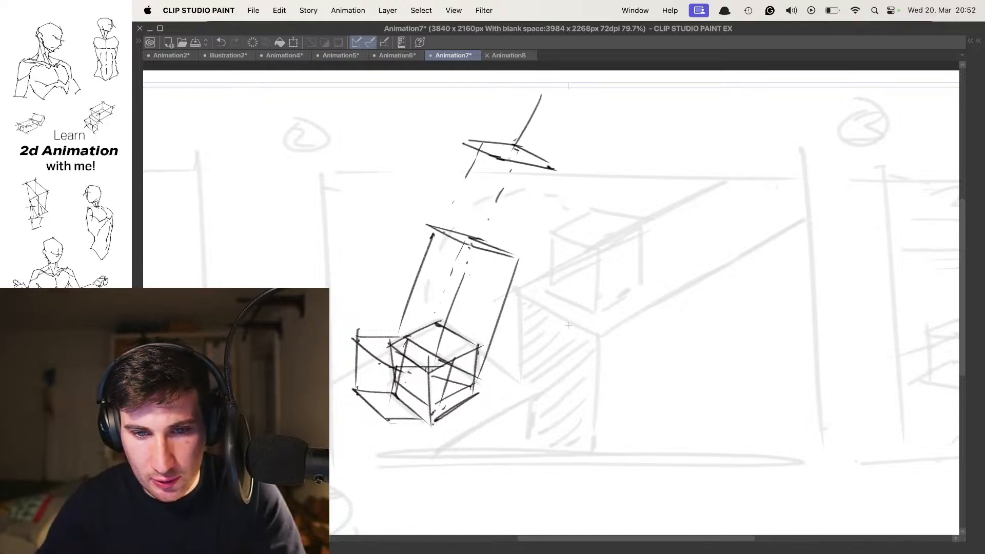
scroll(551, 302, "up", 3)
scroll(552, 302, "down", 1)
mouse_move(457, 175)
left_mouse_down()
mouse_move(481, 126)
mouse_move(528, 123)
mouse_move(568, 151)
left_mouse_up()
mouse_move(575, 156)
left_mouse_down()
mouse_move(555, 198)
mouse_move(566, 160)
mouse_move(562, 190)
left_mouse_up()
- Adjust the placement of the airborne cube's selected strokes with a transform and clear the selection
mouse_move(435, 122)
left_mouse_down()
mouse_move(586, 173)
mouse_move(437, 123)
left_mouse_up()
key("super+t")
left_click_drag(542, 140, 534, 157)
key("Return")
key("super+d")
scroll(584, 198, "down", 2)
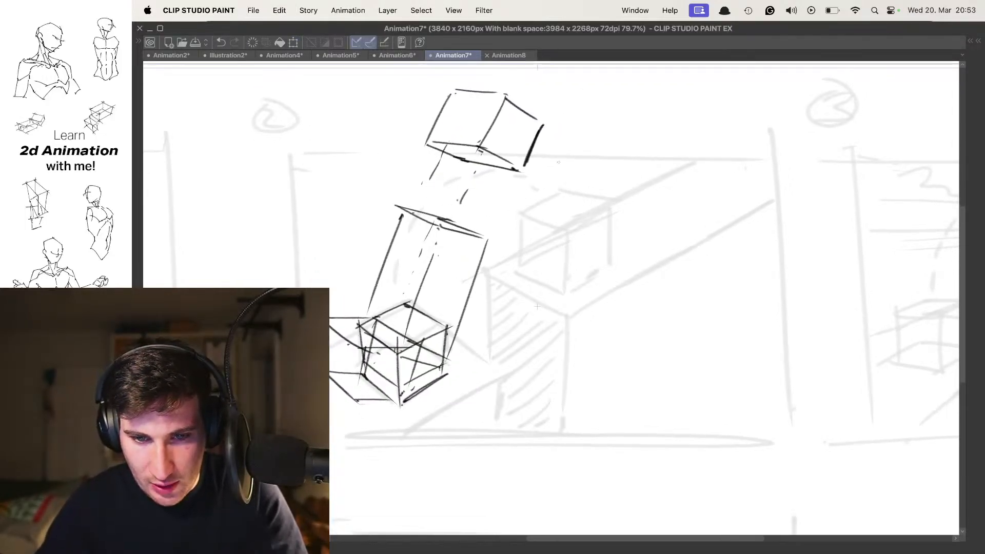
- Sketch the right face of a forward-tilted cube descending between the airborne cube and the ledge
left_click_drag(581, 154, 594, 195)
key("super+z")
key("super+z")
mouse_move(540, 172)
left_mouse_down()
mouse_move(589, 149)
mouse_move(604, 195)
left_mouse_up()
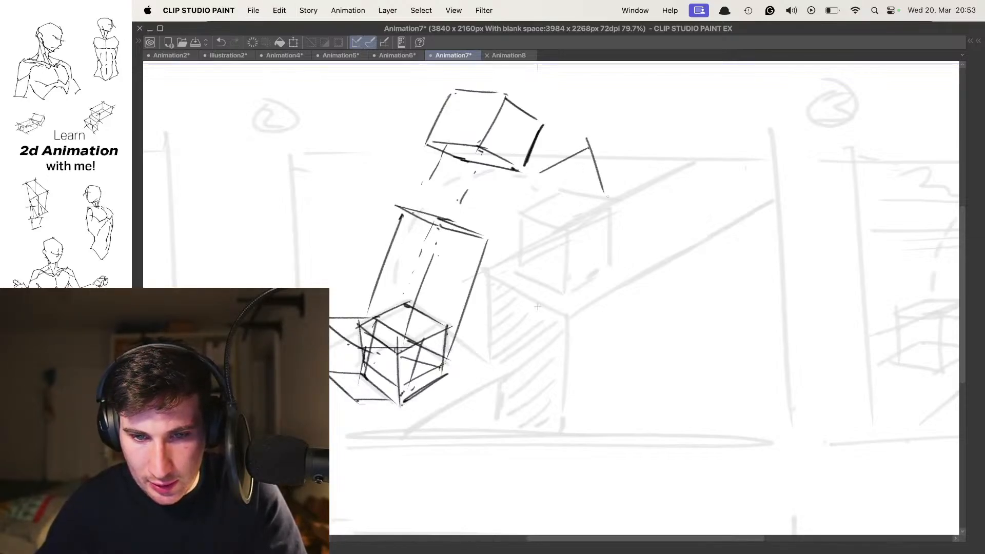
mouse_move(536, 168)
left_mouse_down()
mouse_move(564, 216)
mouse_move(606, 199)
left_mouse_up()
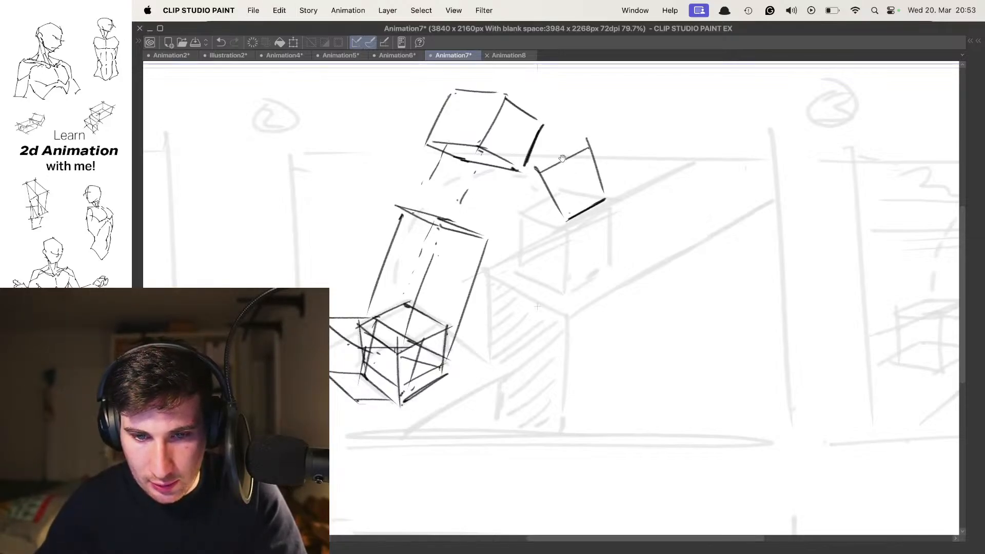
- Complete the descending tilted cube with its top face edges, left side edge and lower left edge
mouse_move(487, 158)
left_mouse_down()
mouse_move(530, 143)
mouse_move(578, 145)
left_mouse_up()
left_click_drag(490, 164, 525, 194)
key("super+z")
left_click_drag(482, 159, 515, 204)
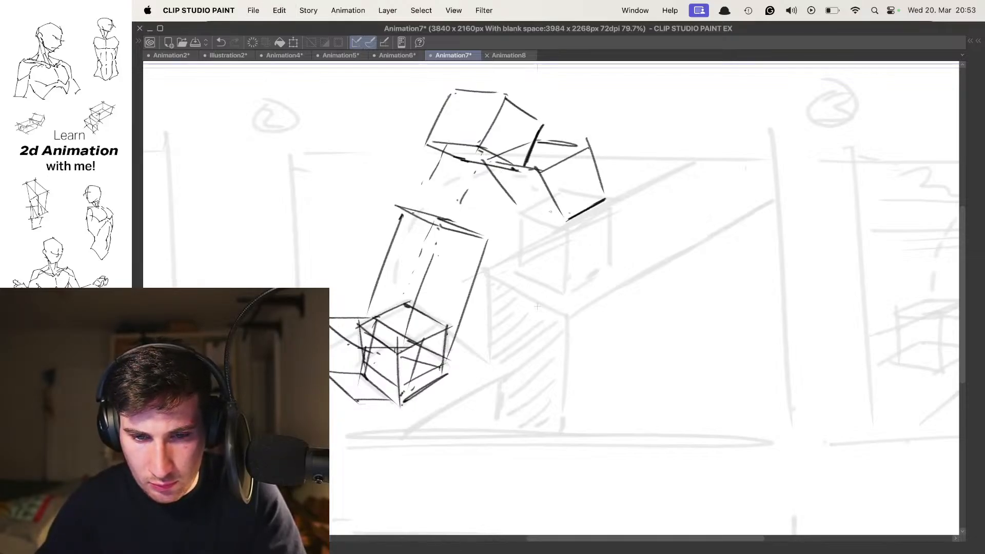
scroll(558, 204, "down", 3)
scroll(558, 204, "up", 4)
scroll(570, 234, "up", 2)
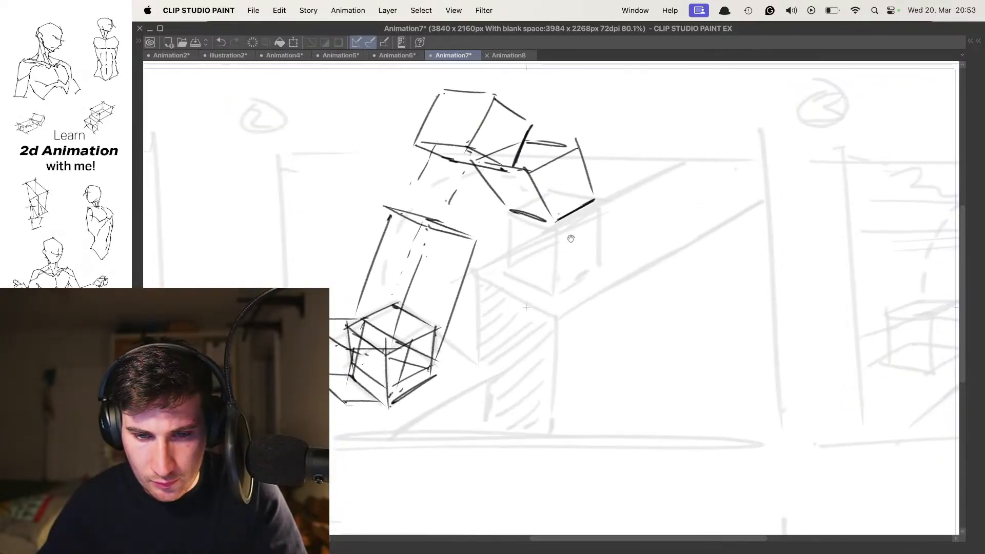
- Trace the landed cube on top of the ledge with its vertical, top and bottom edges and add cross lines inside it
left_click_drag(549, 180, 554, 287)
mouse_move(498, 182)
left_mouse_down()
mouse_move(538, 187)
mouse_move(508, 251)
left_mouse_up()
left_click_drag(555, 288, 603, 262)
mouse_move(539, 193)
left_mouse_down()
mouse_move(594, 173)
mouse_move(595, 252)
left_mouse_up()
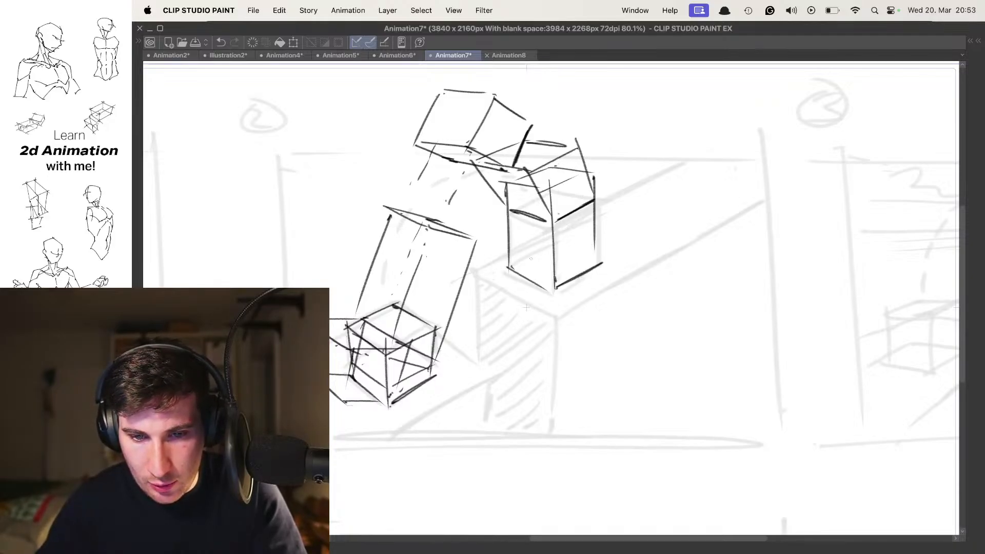
mouse_move(512, 254)
left_mouse_down()
mouse_move(550, 271)
mouse_move(559, 232)
mouse_move(602, 241)
left_mouse_up()
mouse_move(512, 222)
left_mouse_down()
mouse_move(547, 234)
mouse_move(564, 207)
left_mouse_up()
scroll(546, 230, "down", 3)
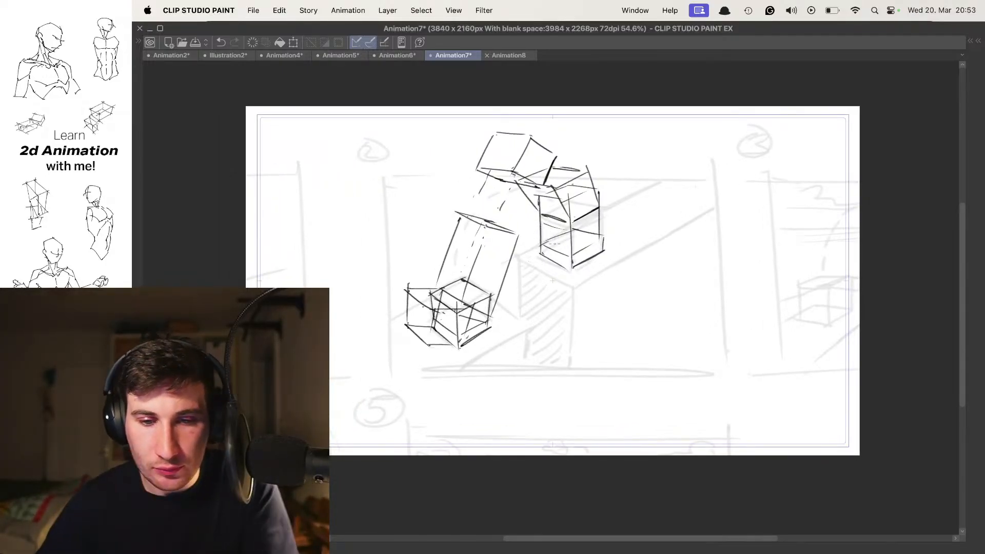
- Bring the palettes back and create a new animation folder above the one holding the rough jump poses
scroll(552, 281, "up", 3)
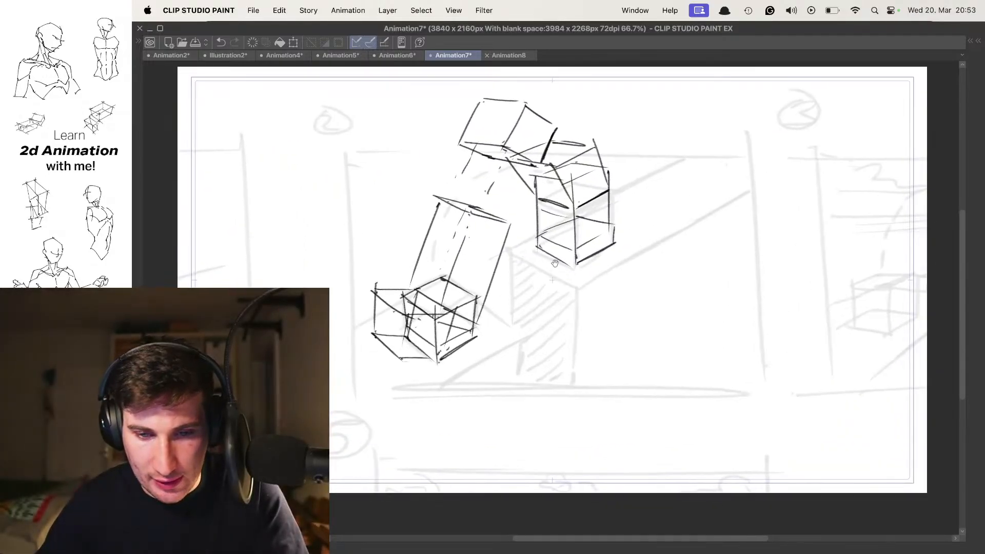
scroll(558, 256, "down", 2)
scroll(558, 256, "up", 2)
scroll(559, 256, "down", 3)
scroll(608, 227, "up", 2)
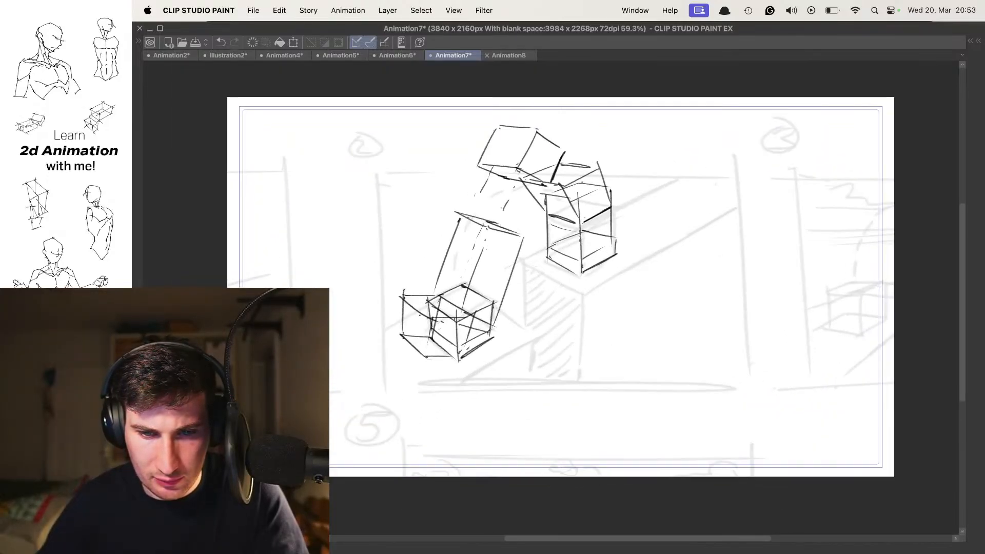
key("Tab")
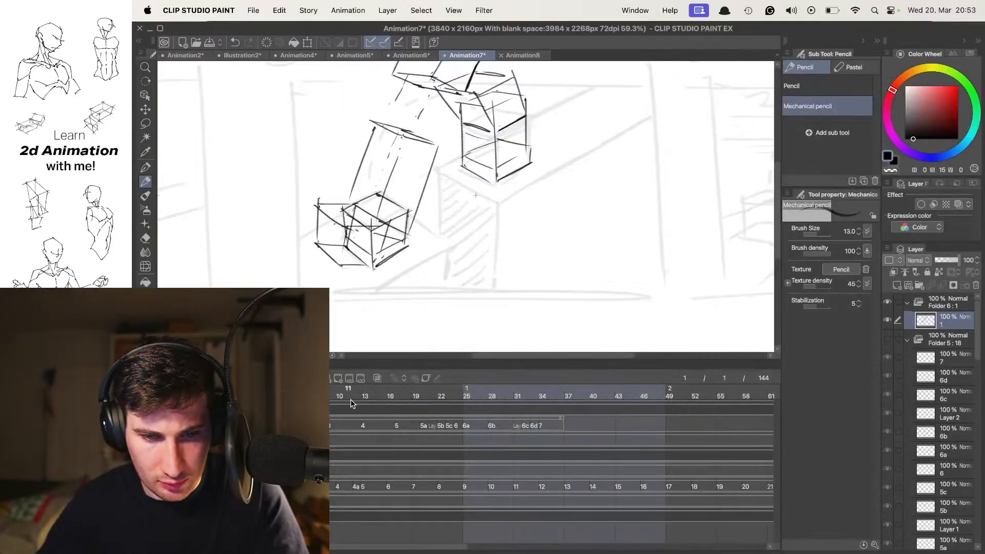
left_click_drag(444, 268, 462, 276)
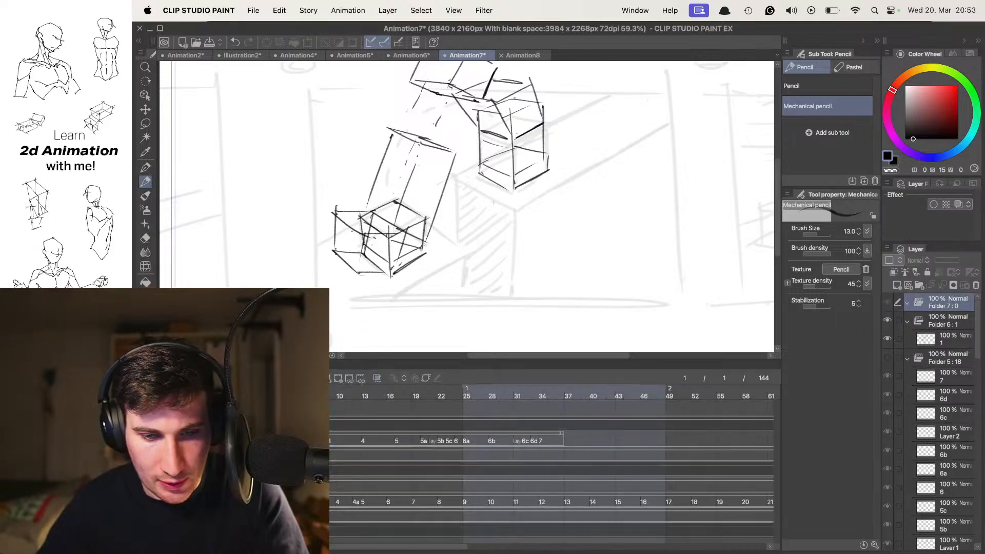
- Trace the top edges and the short vertical corner of the lower platform beneath the starting cube in the new folder
key("Tab")
left_click_drag(534, 283, 519, 234)
mouse_move(378, 288)
left_mouse_down()
mouse_move(454, 250)
mouse_move(538, 296)
left_mouse_up()
mouse_move(461, 332)
left_mouse_down()
mouse_move(430, 295)
mouse_move(488, 275)
left_mouse_up()
key("super+z")
key("super+z")
mouse_move(418, 310)
left_mouse_down()
mouse_move(496, 270)
mouse_move(472, 238)
mouse_move(506, 260)
left_mouse_up()
key("super+z")
mouse_move(463, 224)
left_mouse_down()
mouse_move(510, 258)
mouse_move(507, 303)
left_mouse_up()
- Trace the high ledge with its front vertical edges, front top edge and two long receding top edges
left_click_drag(491, 201, 491, 272)
mouse_move(517, 230)
left_mouse_down()
mouse_move(494, 220)
mouse_move(518, 236)
mouse_move(526, 318)
mouse_move(471, 350)
left_mouse_up()
left_click_drag(415, 228, 525, 177)
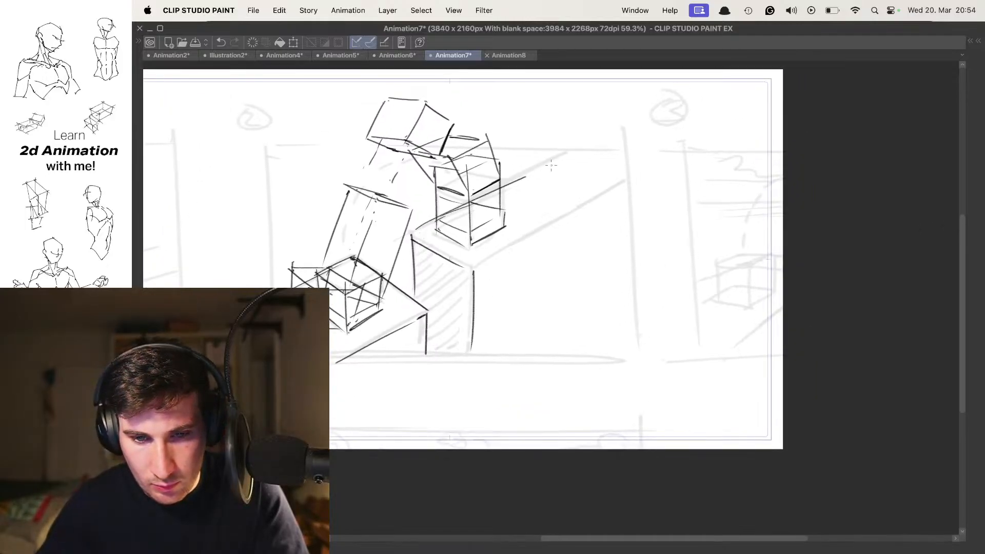
key("ctrl+z")
left_click_drag(411, 232, 567, 154)
left_click_drag(472, 266, 626, 178)
- Draw a rectangular frame around the scene of thumbnail 2, leaving a gap in its upper border around the airborne cube
left_click_drag(536, 251, 533, 230)
left_click_drag(462, 233, 521, 241)
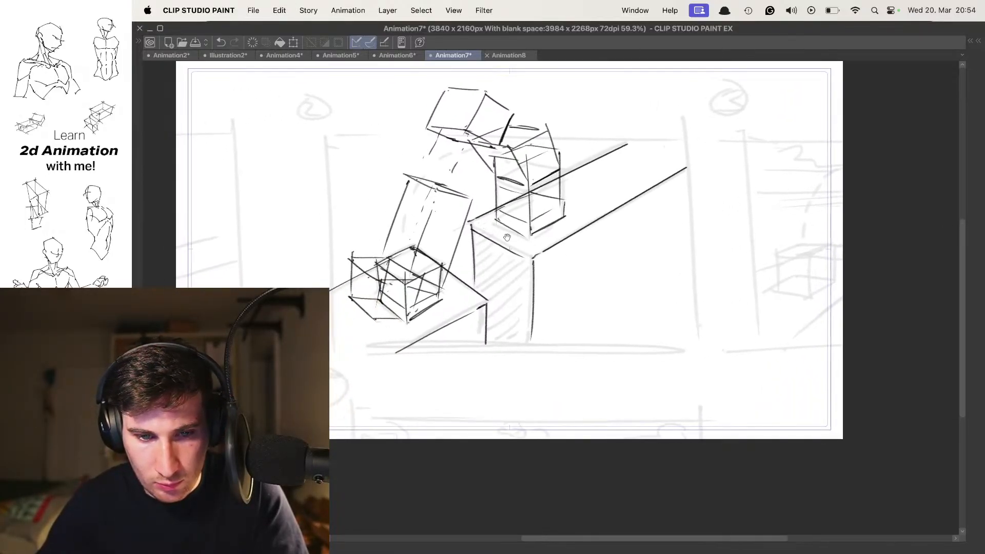
left_click_drag(462, 189, 462, 209)
mouse_move(325, 162)
left_mouse_down()
mouse_move(354, 346)
mouse_move(332, 357)
mouse_move(332, 372)
mouse_move(757, 373)
left_mouse_up()
mouse_move(332, 373)
left_mouse_down()
mouse_move(703, 372)
mouse_move(695, 151)
mouse_move(383, 171)
mouse_move(323, 156)
left_mouse_up()
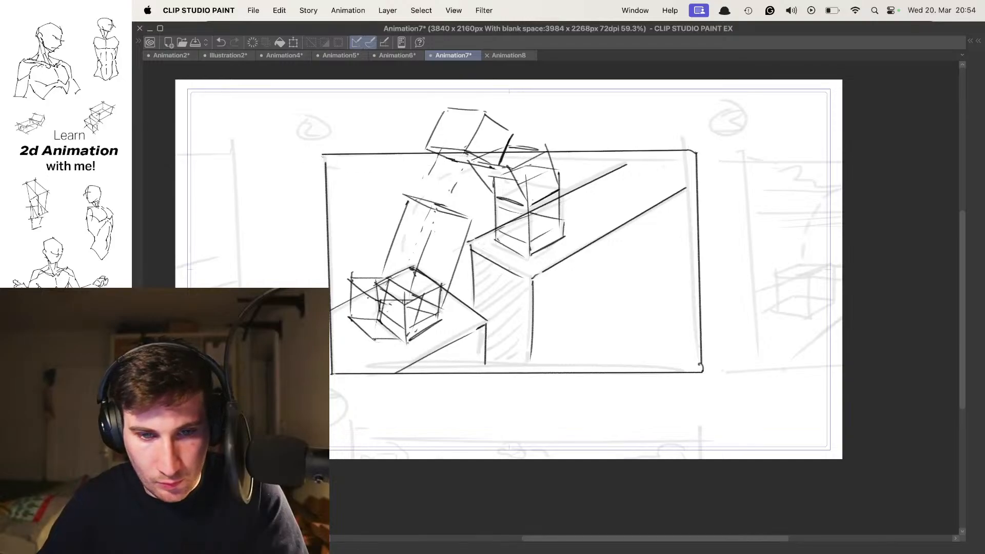
key("super+z")
mouse_move(694, 150)
left_mouse_down()
mouse_move(559, 152)
mouse_move(590, 150)
left_mouse_up()
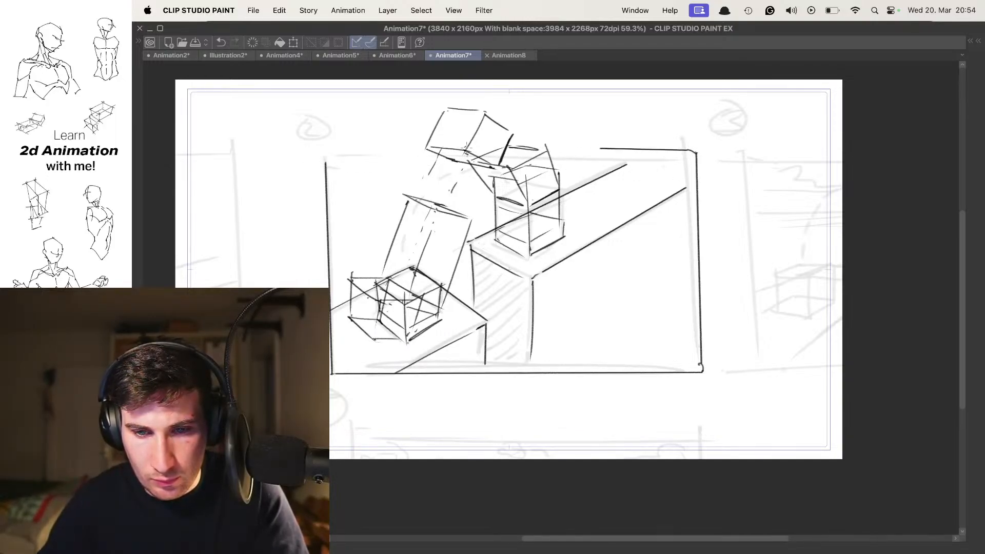
left_click_drag(323, 154, 396, 153)
- Add short texture strokes to the background behind the platform and to the ledge's top and side surfaces
scroll(510, 211, "down", 3)
scroll(509, 211, "up", 3)
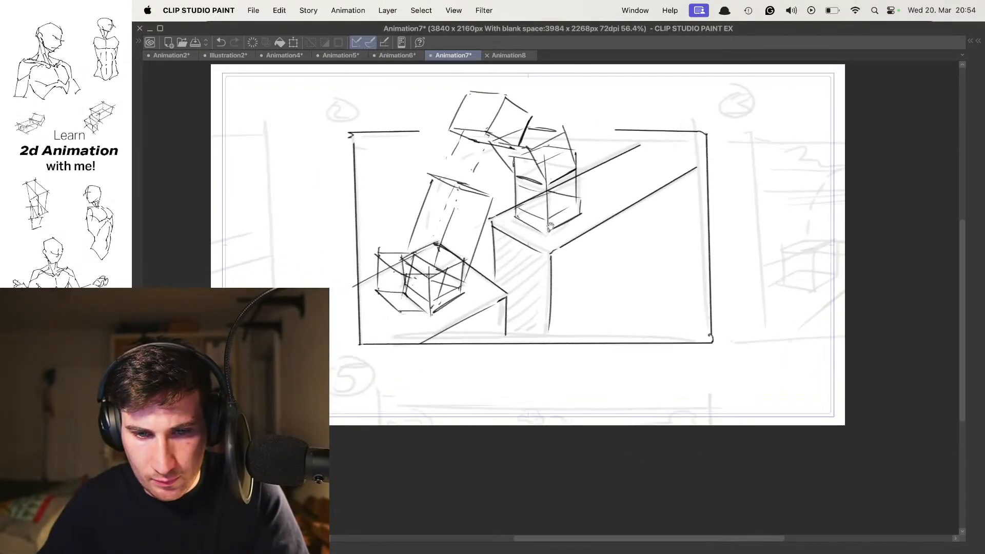
scroll(548, 262, "up", 3)
scroll(544, 254, "down", 2)
scroll(541, 246, "up", 2)
left_click_drag(539, 244, 539, 246)
left_click_drag(334, 190, 362, 181)
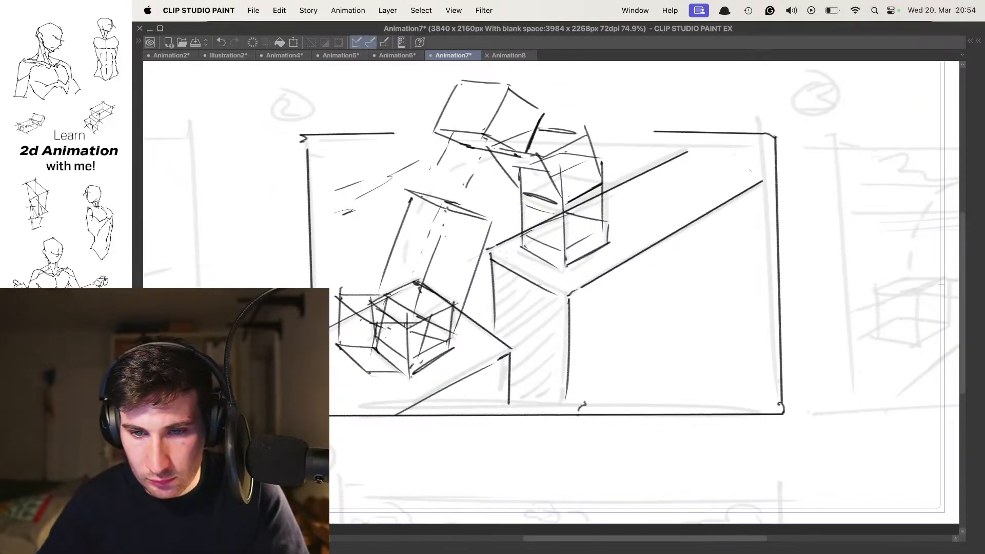
left_click_drag(718, 260, 690, 297)
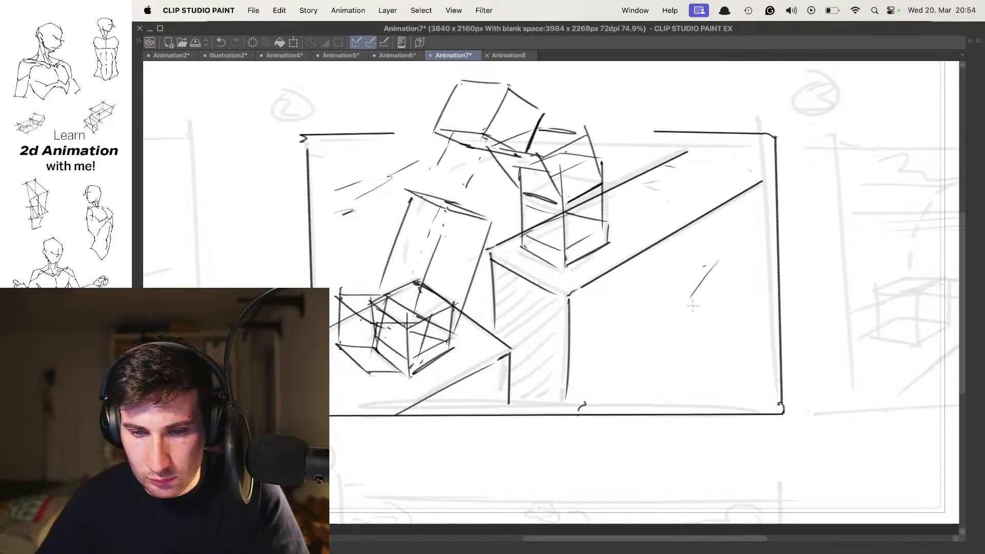
- Lower the opacity of the folder holding the rough jump poses to 26%
scroll(703, 294, "down", 3)
key("Tab")
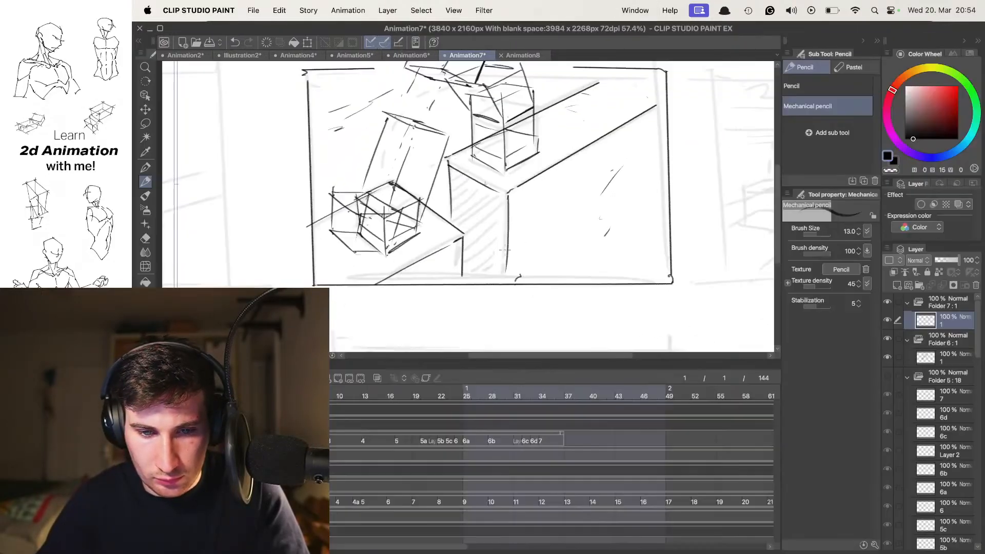
left_click(887, 338)
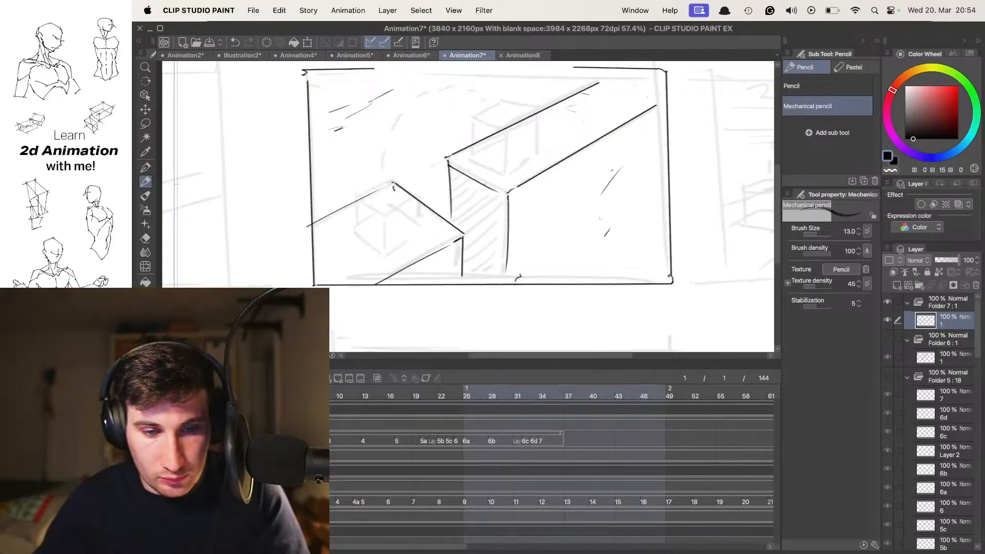
left_click(886, 338)
left_click(943, 338)
left_click_drag(953, 260, 941, 264)
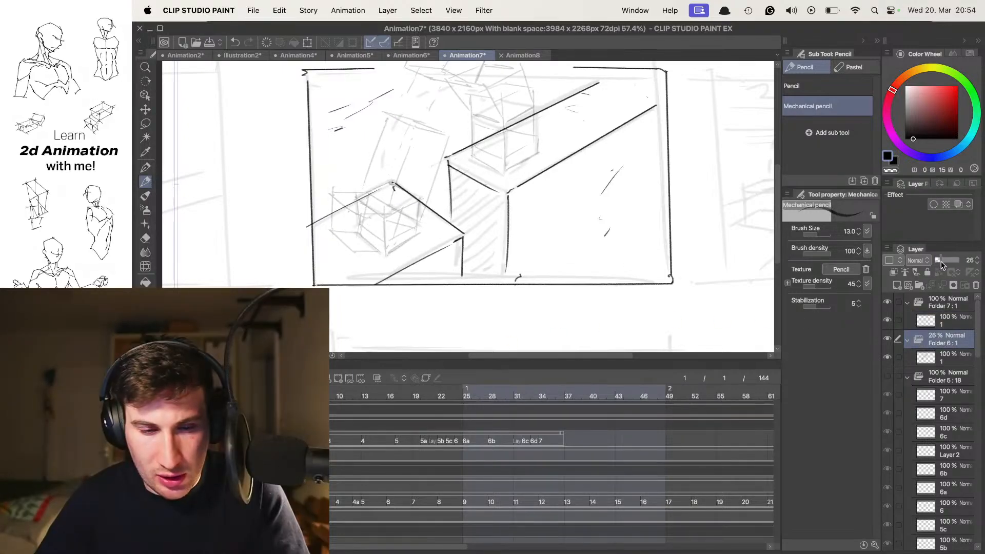
- Hide the storyboard thumbnails and create another animation folder with a first cel above the environment drawing
scroll(544, 210, "up", 2)
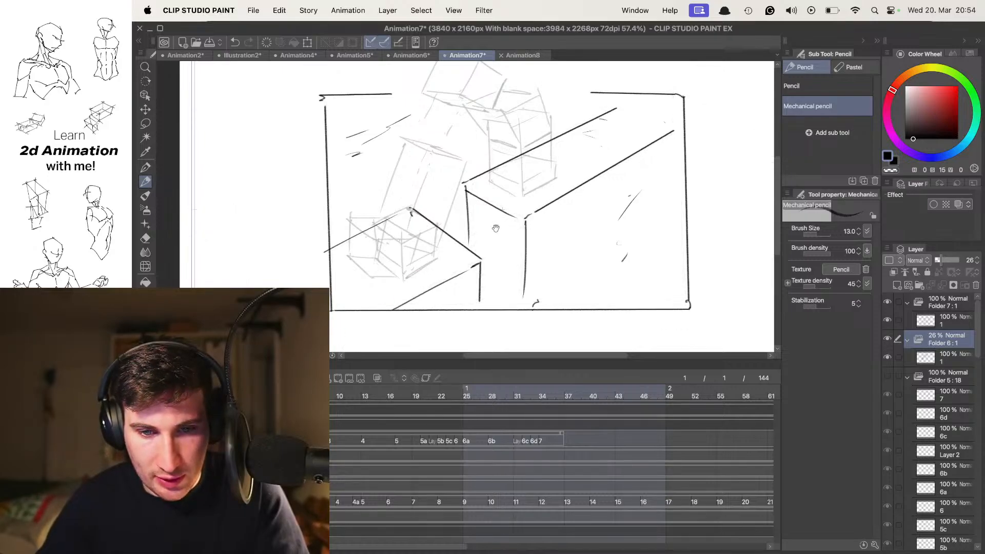
left_click_drag(405, 265, 413, 280)
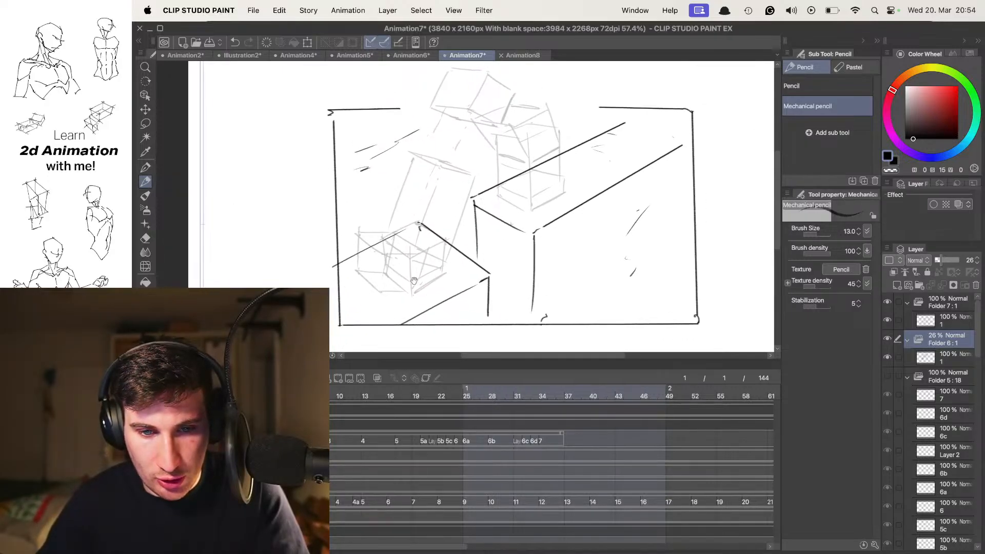
left_click(337, 378)
key("Tab")
left_click_drag(480, 339, 465, 295)
key("super+space")
key("Escape")
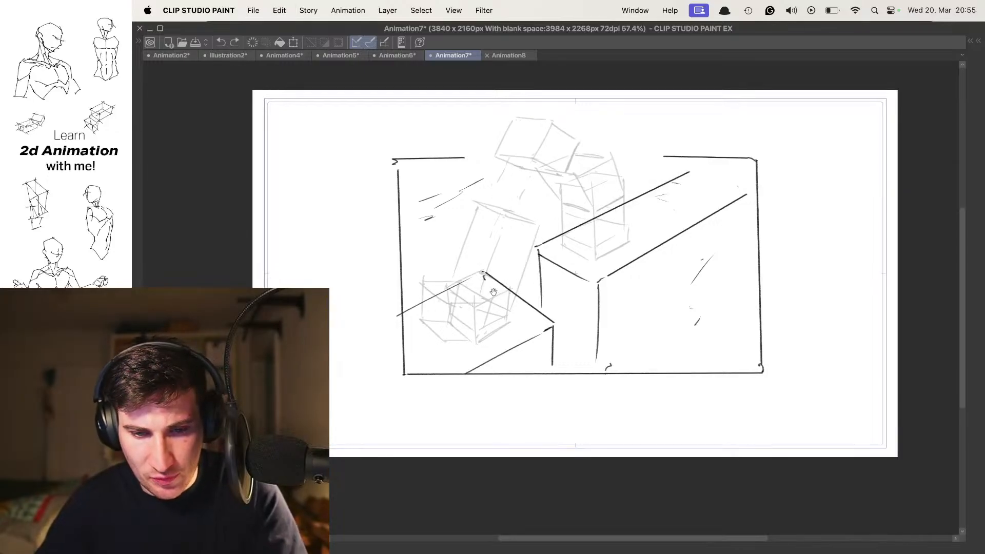
key("Tab")
key("p")
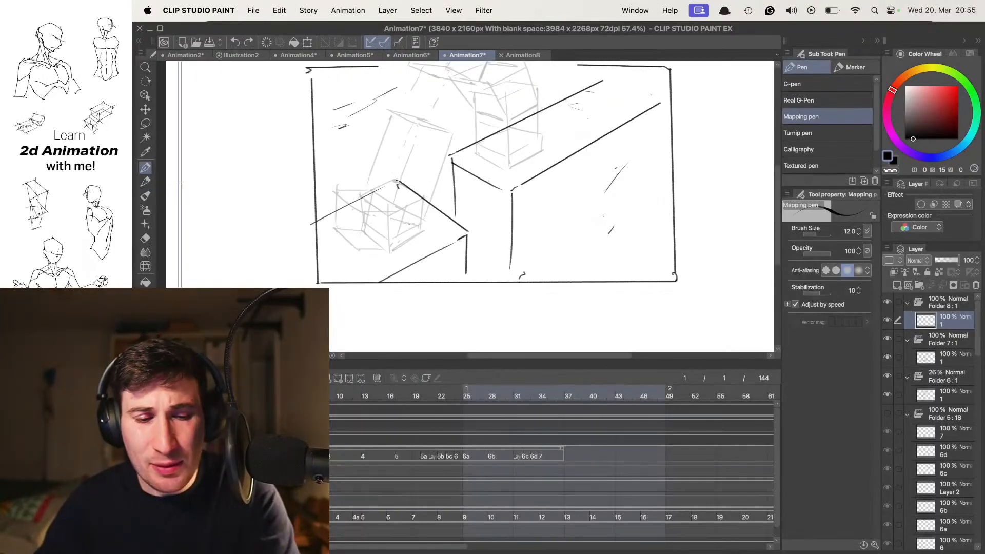
mouse_move(460, 177)
left_mouse_down()
mouse_move(528, 163)
mouse_move(540, 221)
left_mouse_up()
scroll(554, 213, "up", 3)
scroll(554, 212, "up", 5)
key("super+z")
key("p")
left_click_drag(309, 264, 426, 277)
key("super+z")
scroll(464, 220, "down", 6)
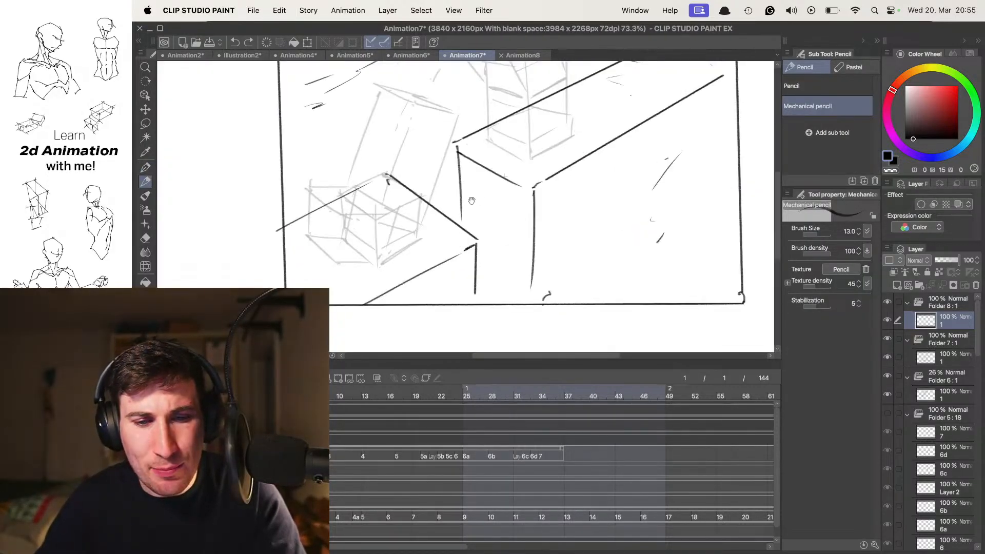
- Trace the top face and right side edge of the resting cube on the lower platform, redoing misplaced strokes
left_click_drag(474, 200, 520, 236)
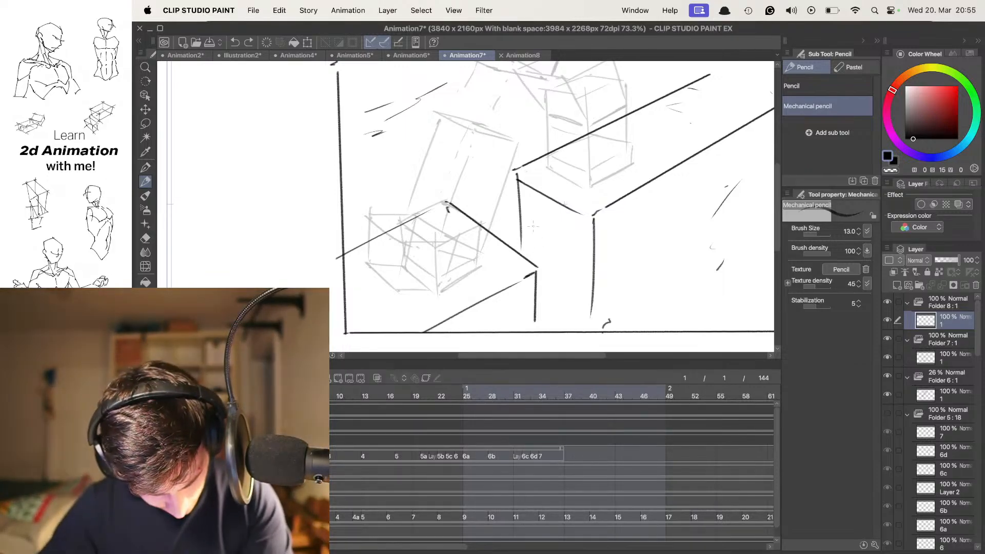
left_click_drag(534, 259, 551, 254)
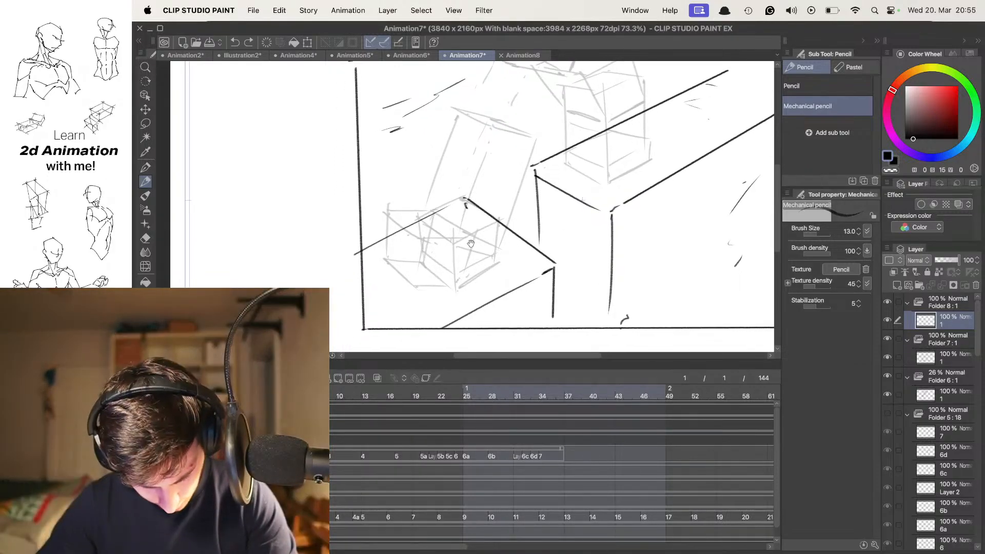
scroll(458, 242, "up", 3)
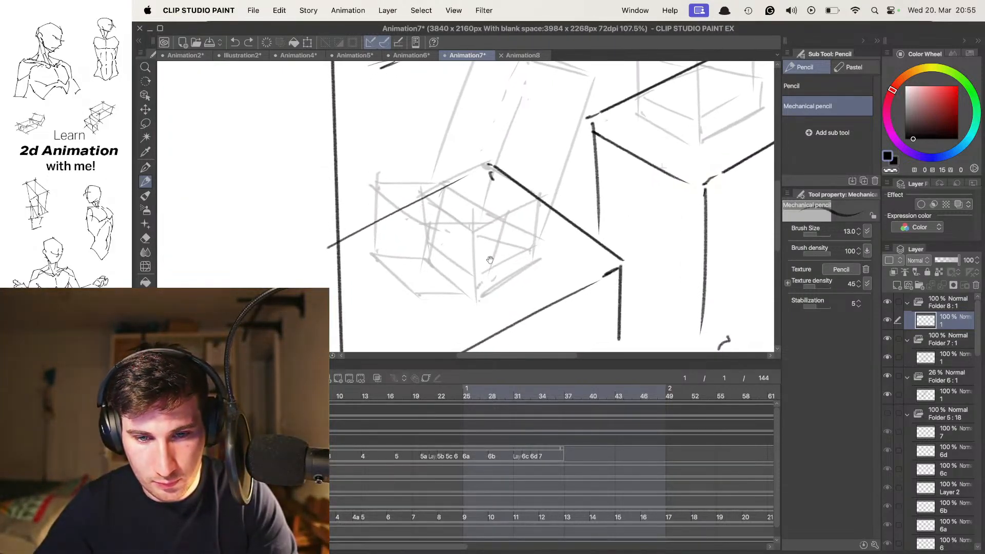
scroll(490, 257, "down", 2)
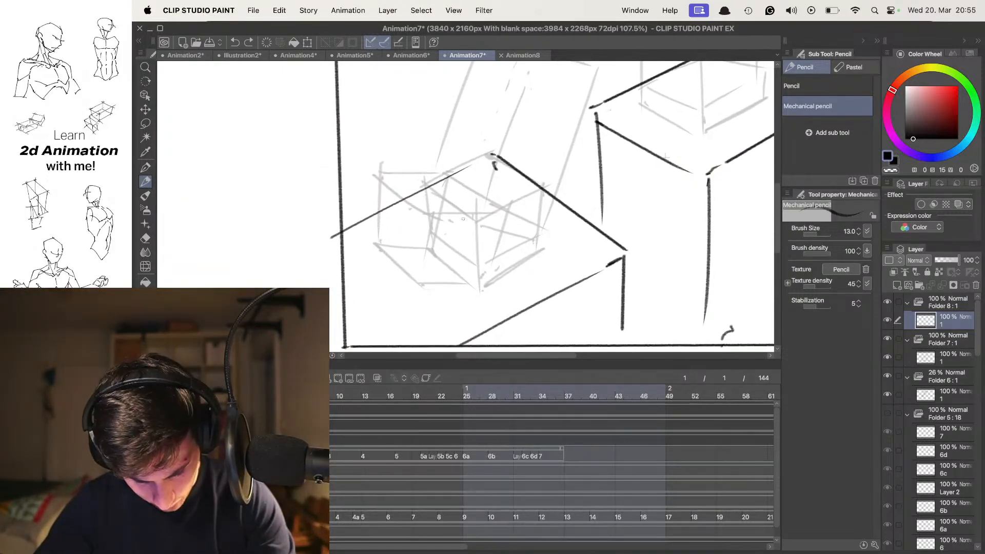
scroll(474, 225, "up", 1)
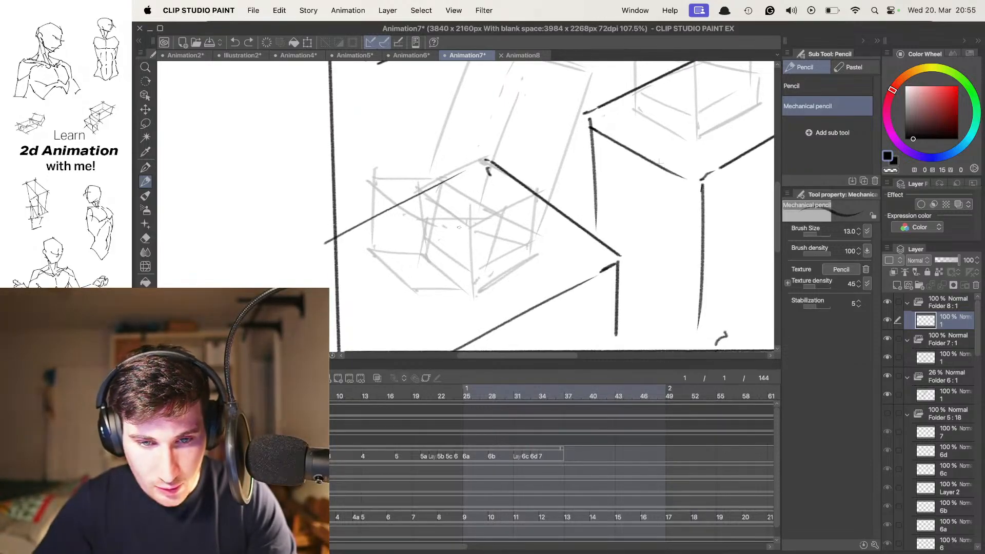
mouse_move(415, 186)
left_mouse_down()
mouse_move(490, 233)
mouse_move(465, 224)
left_mouse_up()
key("ctrl+z")
key("super+z")
key("super+z")
mouse_move(413, 188)
left_mouse_down()
mouse_move(466, 226)
mouse_move(531, 198)
left_mouse_up()
mouse_move(421, 185)
left_mouse_down()
mouse_move(490, 157)
mouse_move(531, 186)
left_mouse_up()
key("super+z")
left_click_drag(494, 154, 551, 188)
key("super+z")
mouse_move(490, 156)
left_mouse_down()
mouse_move(551, 190)
mouse_move(527, 237)
left_mouse_up()
- Complete the resting cube with its front vertical edge and its two lower edges
scroll(541, 188, "down", 1)
left_click_drag(463, 216, 465, 280)
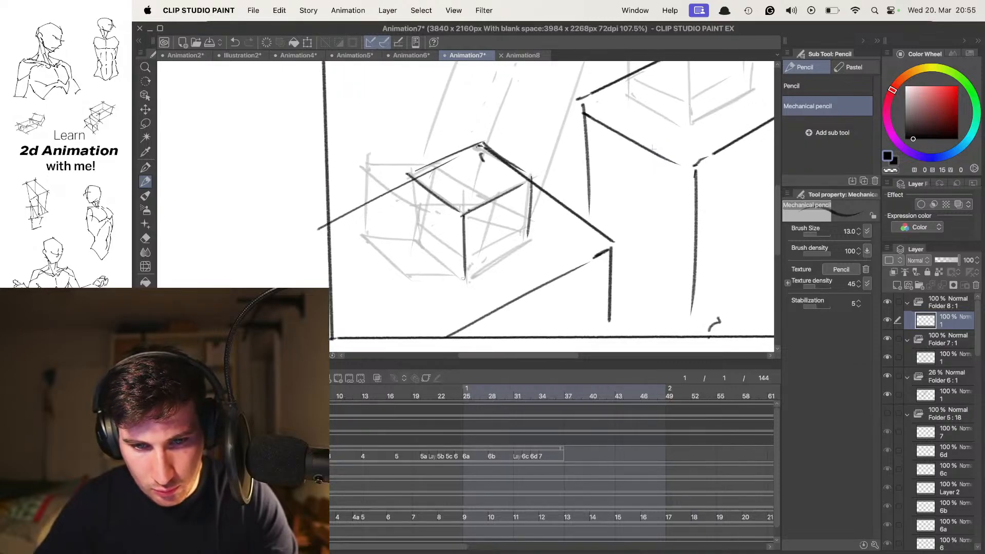
left_click_drag(424, 247, 463, 282)
left_click_drag(528, 240, 482, 273)
scroll(512, 226, "down", 3)
scroll(521, 198, "up", 2)
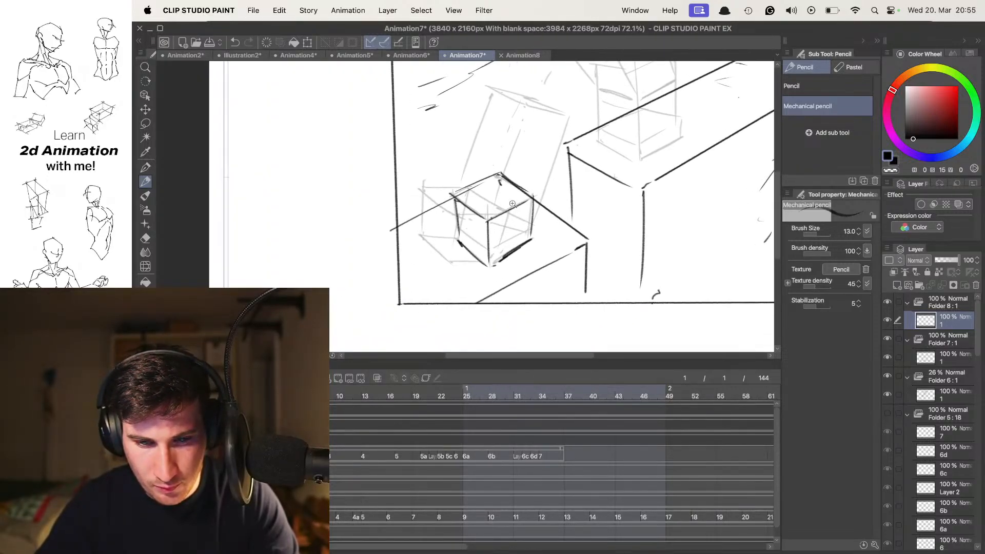
- Add a second cel and draw the cube squashed flat on the same base, using the onion skin as reference
scroll(521, 198, "up", 3)
key("ctrl+shift+n")
mouse_move(518, 215)
left_mouse_down()
mouse_move(493, 195)
mouse_move(486, 209)
left_mouse_up()
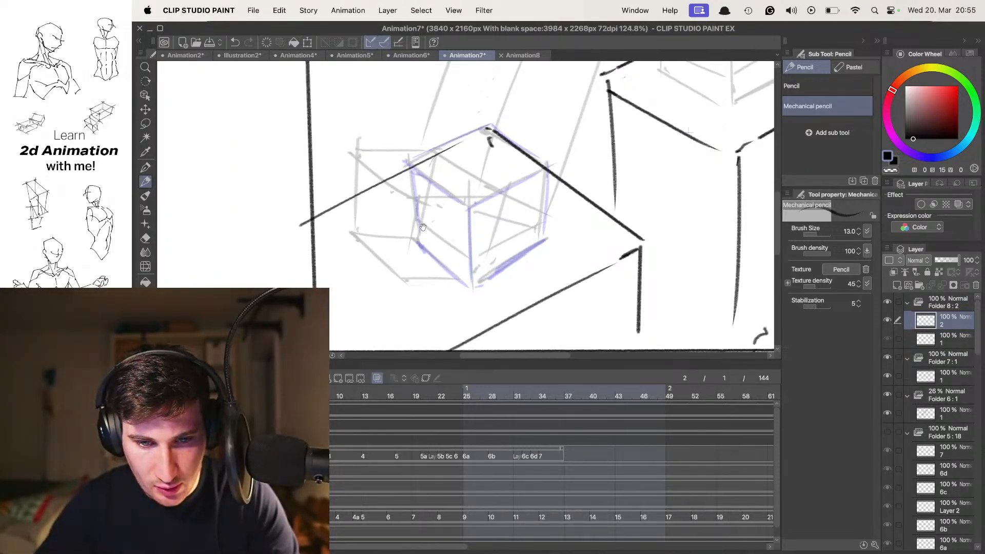
mouse_move(417, 218)
left_mouse_down()
mouse_move(471, 259)
mouse_move(542, 218)
left_mouse_up()
mouse_move(410, 216)
left_mouse_down()
mouse_move(480, 180)
mouse_move(539, 210)
left_mouse_up()
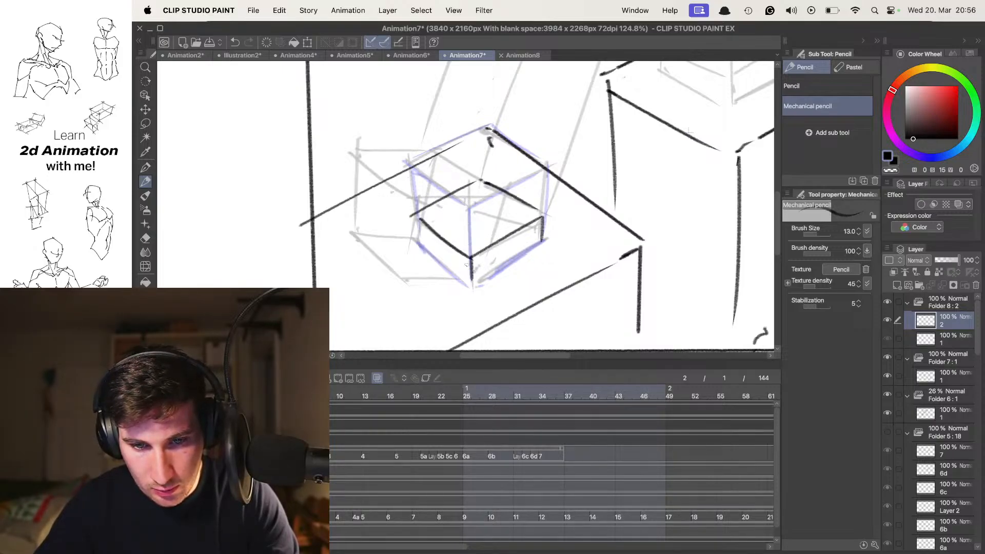
mouse_move(423, 243)
left_mouse_down()
mouse_move(478, 290)
mouse_move(541, 241)
left_mouse_up()
- Flip back and forth between the resting and squashed cube cels to examine the squash motion
scroll(513, 205, "down", 3)
key("Left")
key("Right")
key("Left")
key("Right")
key("Left")
key("Right")
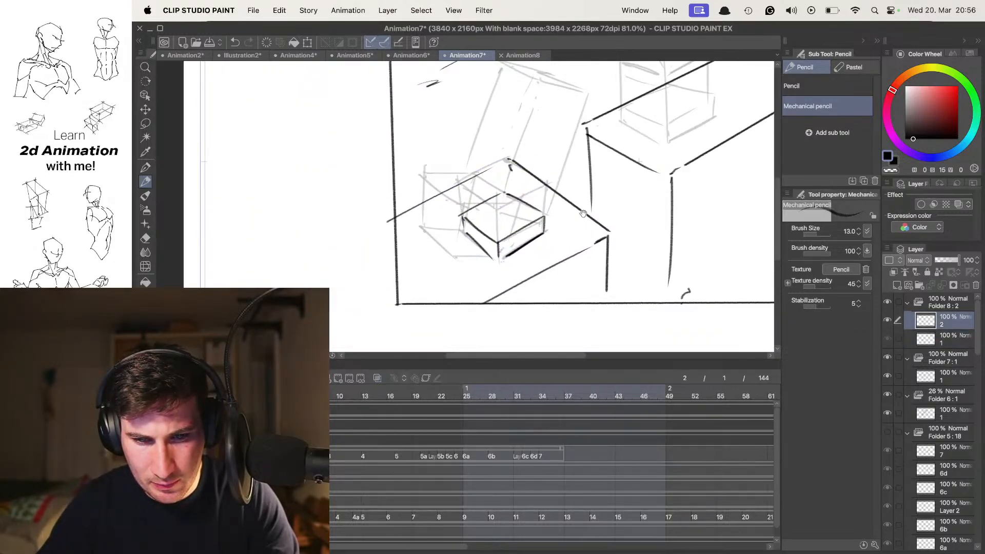
left_click_drag(583, 206, 559, 213)
key("Left")
key("Right")
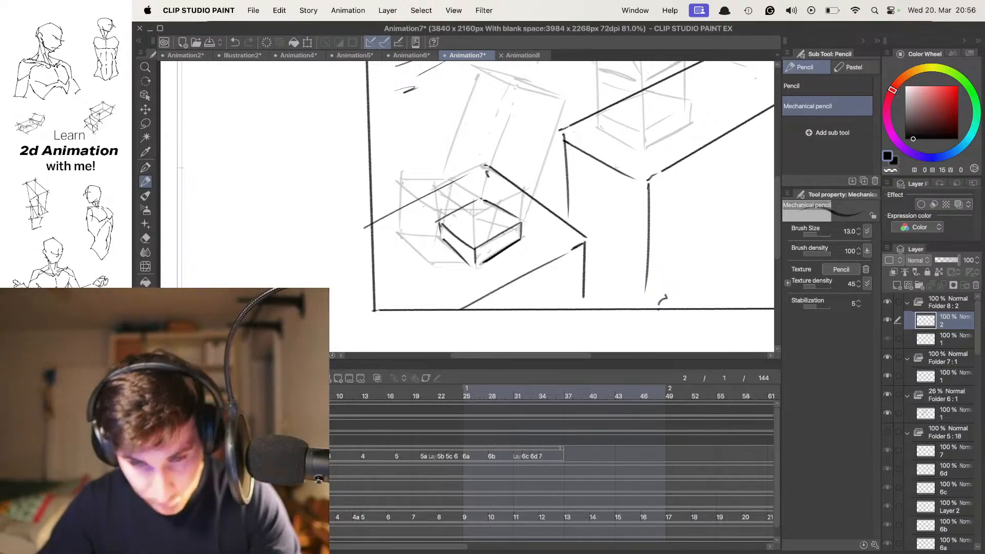
- Add a third cel after the squashed cube for the stretch pose
key("Right")
key("n")
left_click_drag(501, 233, 511, 247)
key("o")
key("o")
scroll(511, 250, "up", 1)
scroll(510, 251, "down", 3)
scroll(511, 252, "up", 2)
key("Left")
key("Right")
left_click_drag(512, 251, 509, 251)
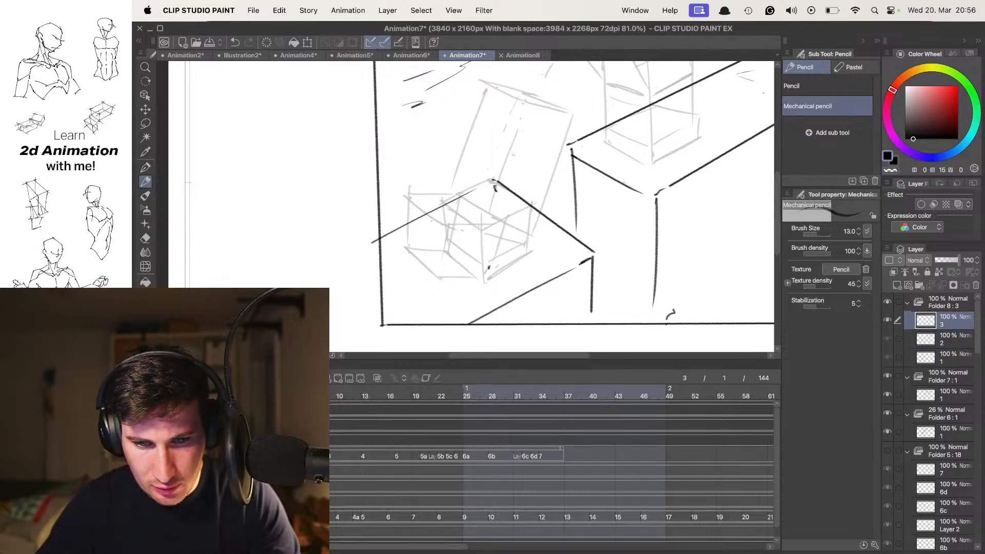
- Draw the stretched, tilted cube's right face and top face, keeping its base on the lower platform
left_click_drag(513, 155, 487, 272)
key("super+z")
mouse_move(505, 152)
left_mouse_down()
mouse_move(558, 131)
mouse_move(528, 241)
left_mouse_up()
mouse_move(557, 135)
left_mouse_down()
mouse_move(531, 251)
mouse_move(493, 275)
left_mouse_up()
scroll(503, 255, "up", 1)
key("comma")
key("comma")
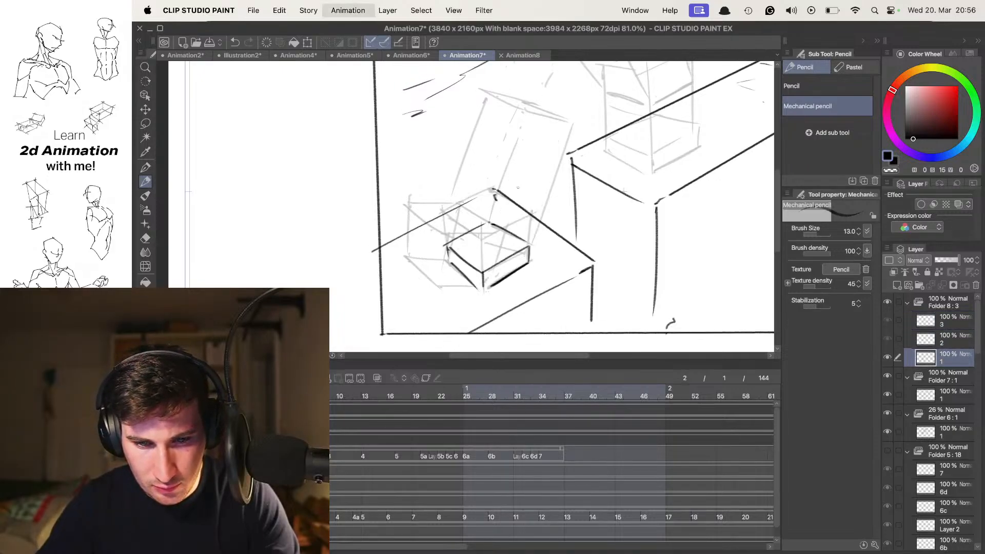
key("period")
key("period")
left_click_drag(466, 129, 516, 160)
mouse_move(466, 130)
left_mouse_down()
mouse_move(513, 111)
mouse_move(559, 138)
left_mouse_up()
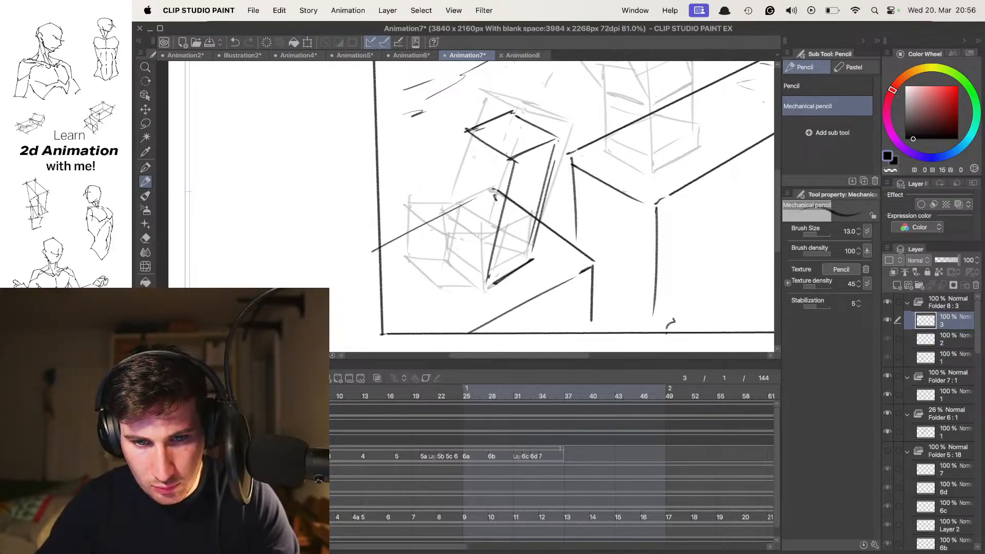
- Complete the stretched cube with its long left side edge and lower left base edge
left_click_drag(471, 137, 453, 251)
mouse_move(467, 158)
left_mouse_down()
mouse_move(455, 239)
mouse_move(486, 288)
left_mouse_up()
key("cmd+z")
left_click_drag(448, 259, 488, 291)
key("comma")
key("period")
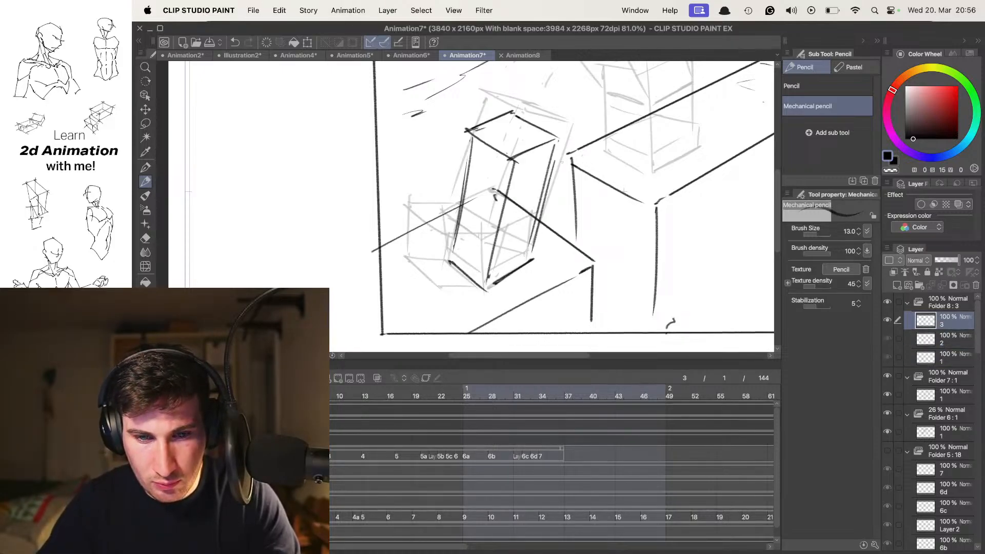
- Flip through the resting, squashed and stretched poses and add a fourth cel for the next pose
scroll(562, 164, "down", 3)
key("comma")
key("comma")
left_click_drag(562, 165, 521, 175)
key("period")
key("period")
key("n")
key("comma")
key("comma")
key("period")
key("period")
key("period")
key("period")
key("period")
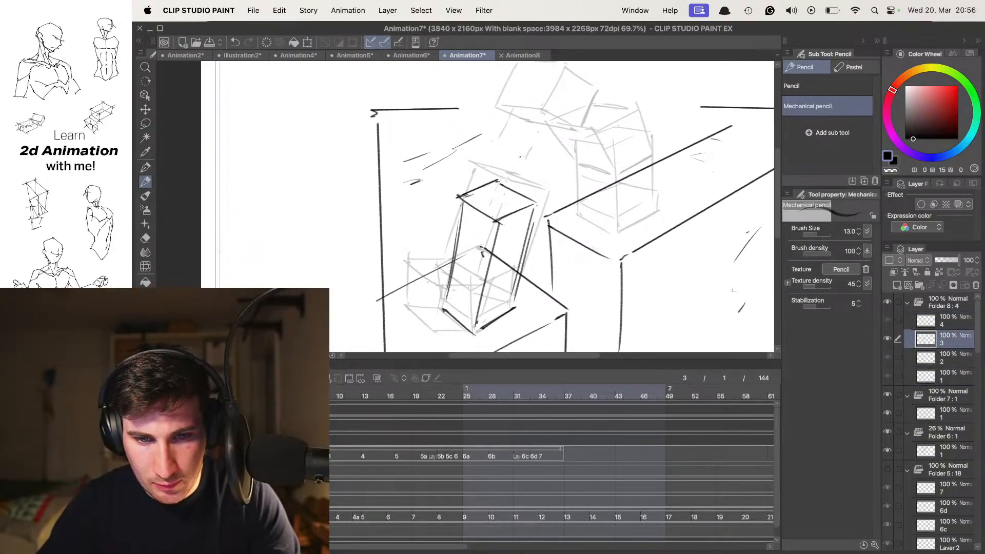
key("comma")
key("comma")
key("period")
key("period")
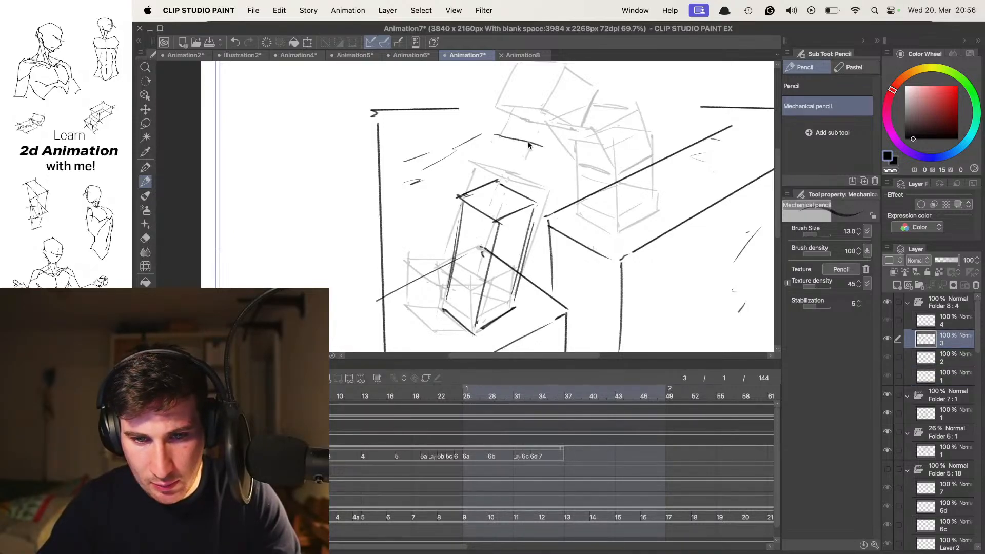
key("super+z")
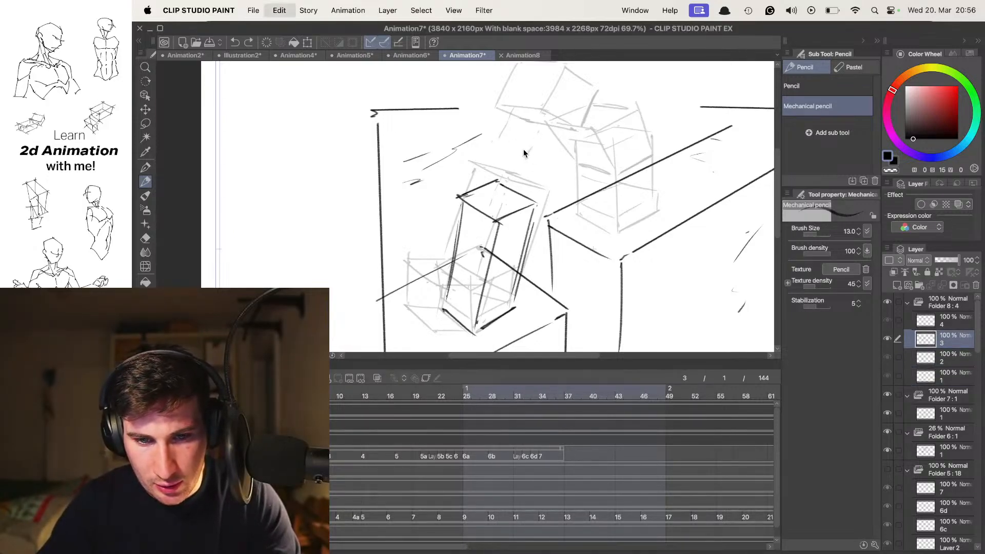
- Start the leaping cube on the fourth cel with a slanted upper edge and a tilted long edge above the platform
key("period")
mouse_move(487, 128)
left_mouse_down()
mouse_move(540, 143)
mouse_move(507, 210)
left_mouse_up()
key("comma")
key("period")
key("super+z")
left_click_drag(539, 140, 509, 208)
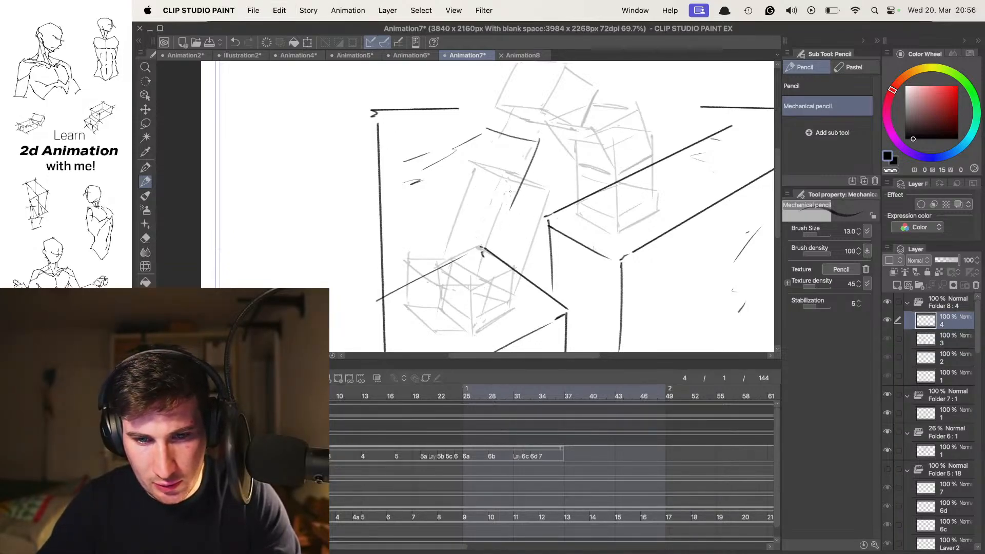
- Outline the leaping cube's tilted front face with left, right, upper and lower edges, checking against the earlier cels
mouse_move(486, 134)
left_mouse_down()
mouse_move(463, 205)
mouse_move(509, 229)
left_mouse_up()
key("comma")
key("period")
key("super+z")
left_click_drag(531, 144, 563, 147)
left_click_drag(508, 132, 558, 141)
key("super+z")
mouse_move(487, 126)
left_mouse_down()
mouse_move(563, 145)
mouse_move(545, 220)
left_mouse_up()
key("super+z")
key("Left")
key("Left")
key("Right")
key("Right")
key("super+z")
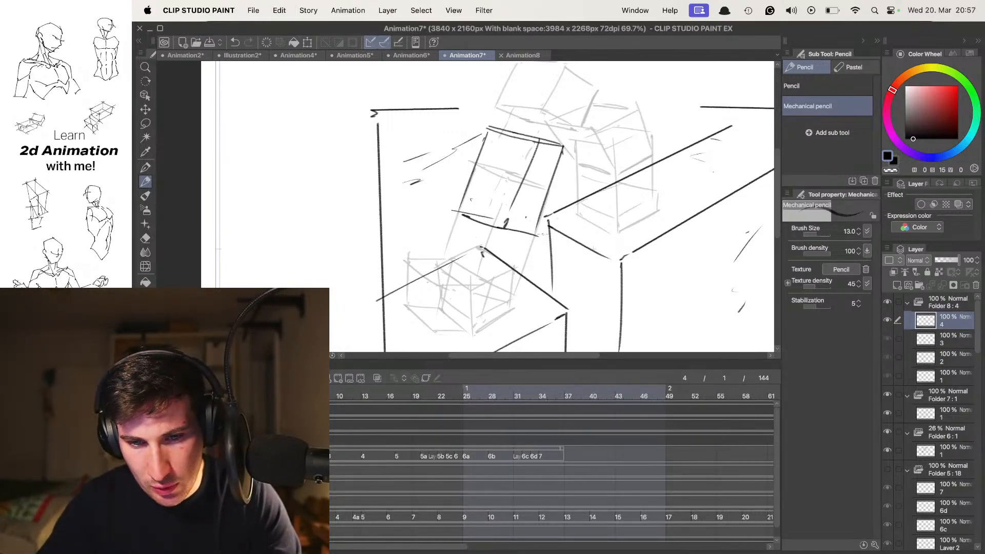
- Undo the last stroke and draw an inner long edge parallel to the leaping cube's tilted sides, comparing it with the earlier cels
key("super+z")
left_click_drag(514, 144, 488, 232)
key("Left")
key("Left")
key("Right")
key("Right")
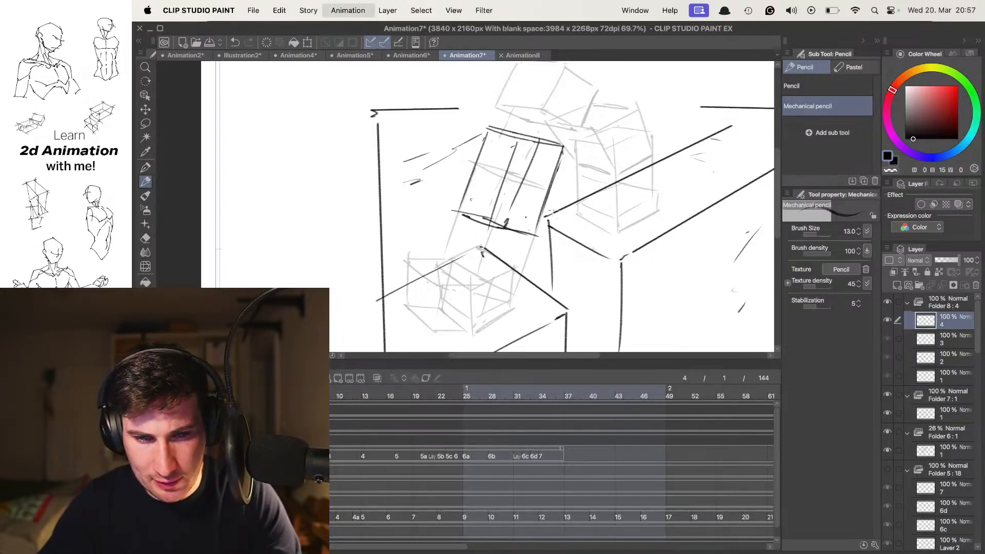
- Flip back and forth through the resting, squashed, stretched and leaping poses to examine the cube's takeoff motion
scroll(564, 161, "down", 2)
key("Left")
key("Left")
key("Right")
key("Right")
key("Right")
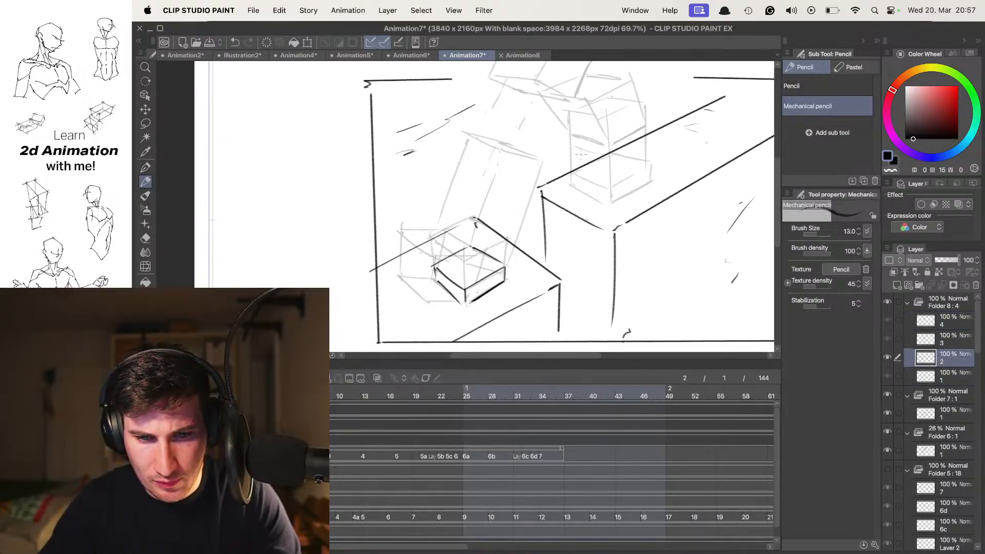
key("Left")
key("Left")
key("Left")
key("Right")
key("Right")
key("Left")
key("Right")
key("Left")
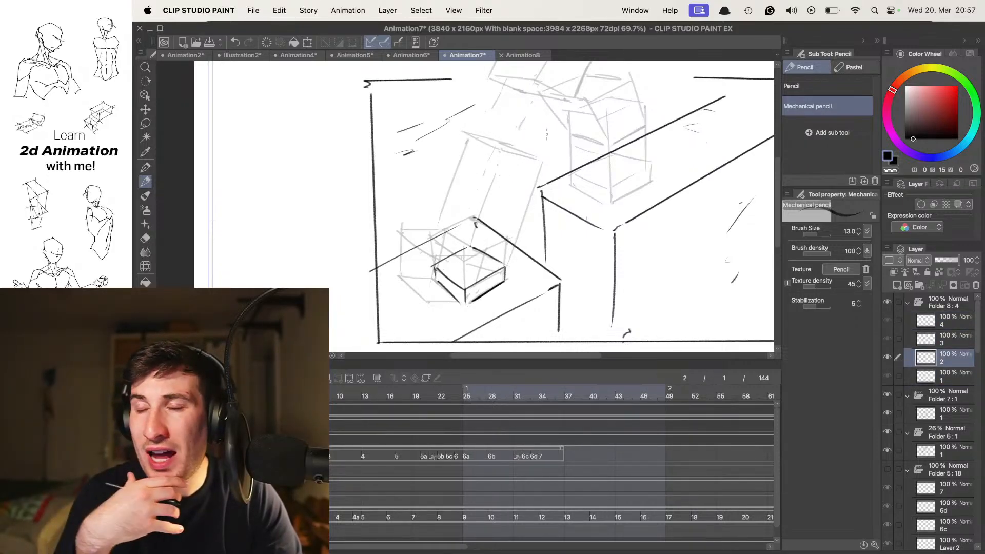
key("Right")
key("Left")
key("Right")
key("Left")
key("Right")
key("Right")
key("Left")
key("Right")
key("Left")
key("Left")
key("Right")
key("Right")
key("Left")
key("Left")
key("Left")
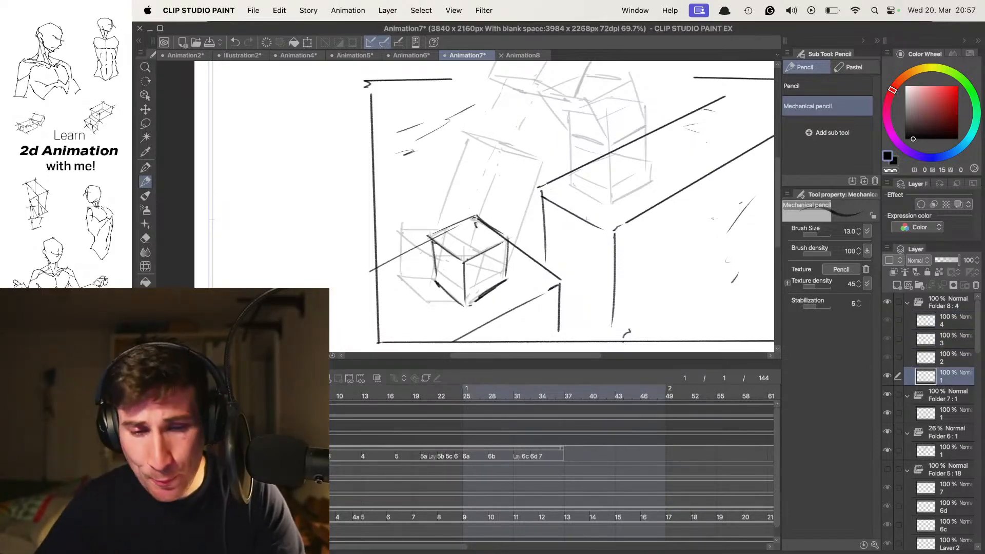
key("Right")
key("Right")
key("Right")
key("Left")
key("Left")
key("Left")
key("Right")
scroll(682, 241, "right", 2)
key("Right")
key("Left")
key("Left")
key("Right")
key("Left")
key("Right")
key("Right")
key("Left")
key("Left")
key("Right")
key("Right")
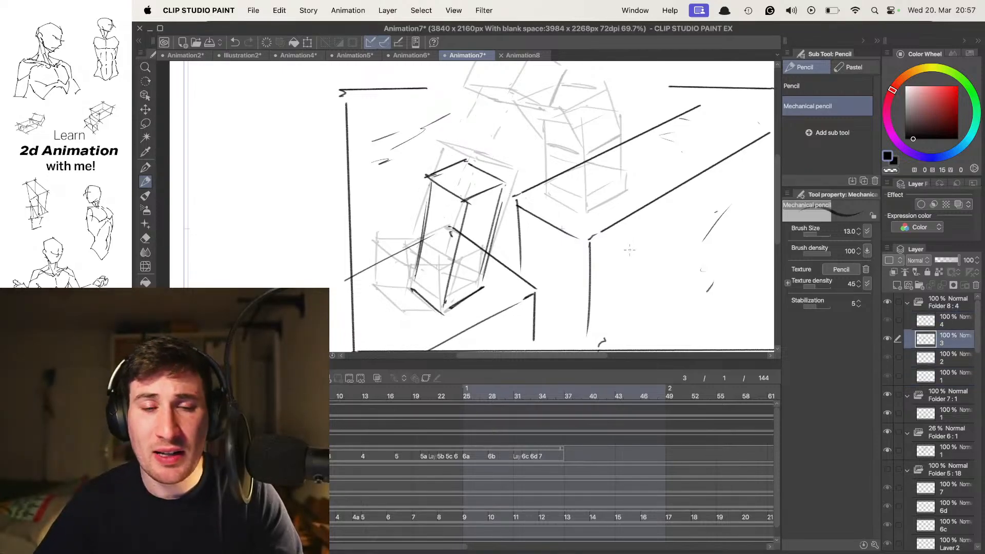
key("Left")
key("Right")
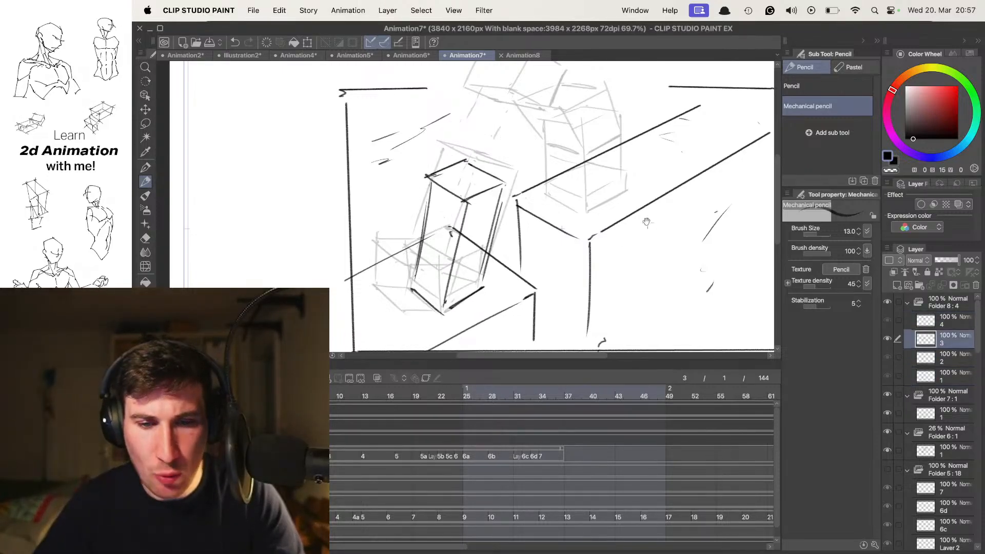
- Undo the last stroke on the fourth cel, add a fifth cel and draw the tilted airborne cube over the highest faded rough
left_click_drag(597, 217, 623, 207)
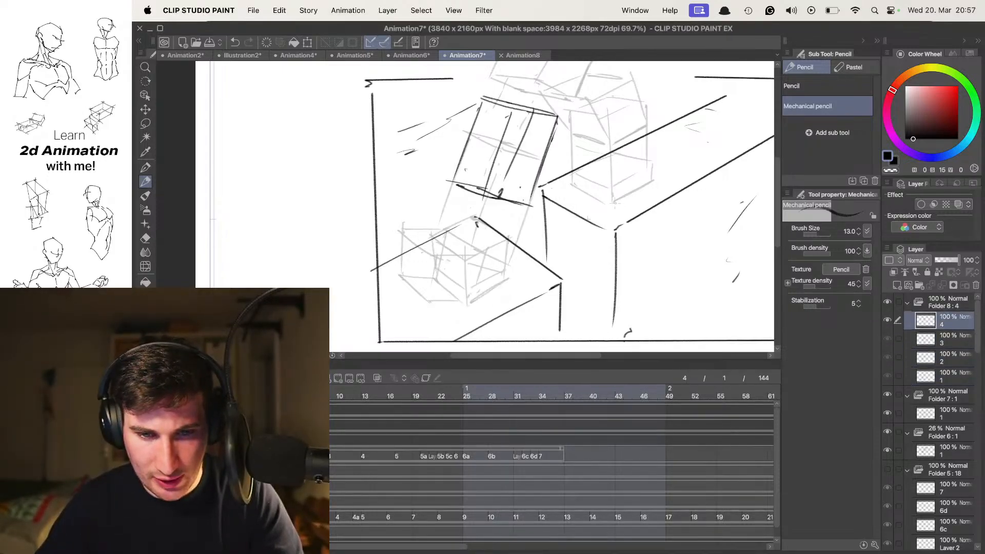
scroll(624, 198, "up", 3)
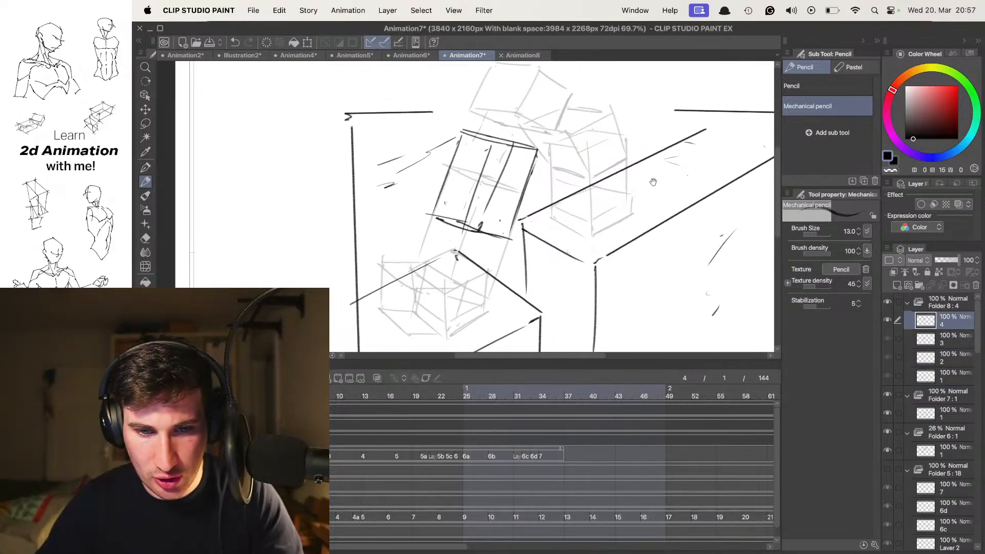
key("super+z")
key("alt+n")
scroll(477, 206, "up", 1)
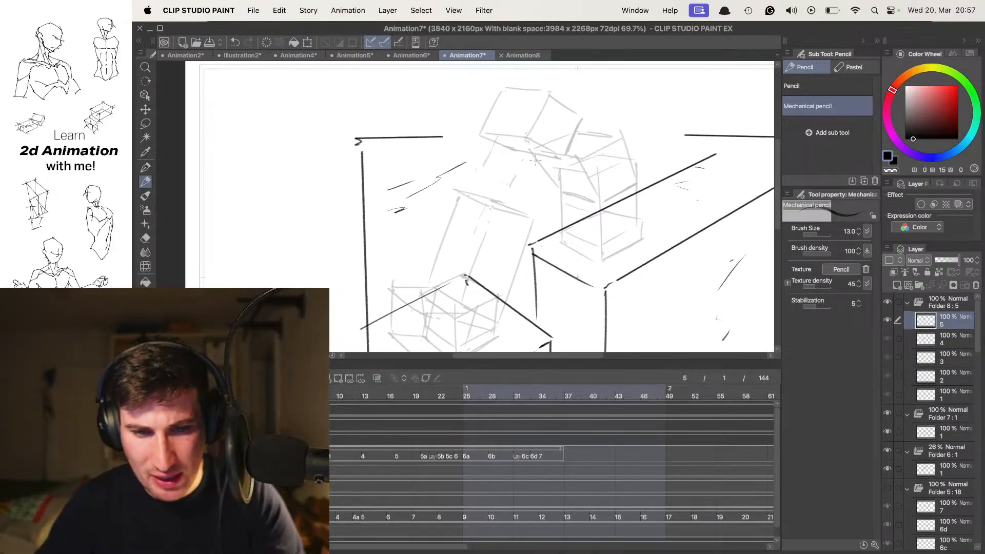
scroll(540, 167, "right", 2)
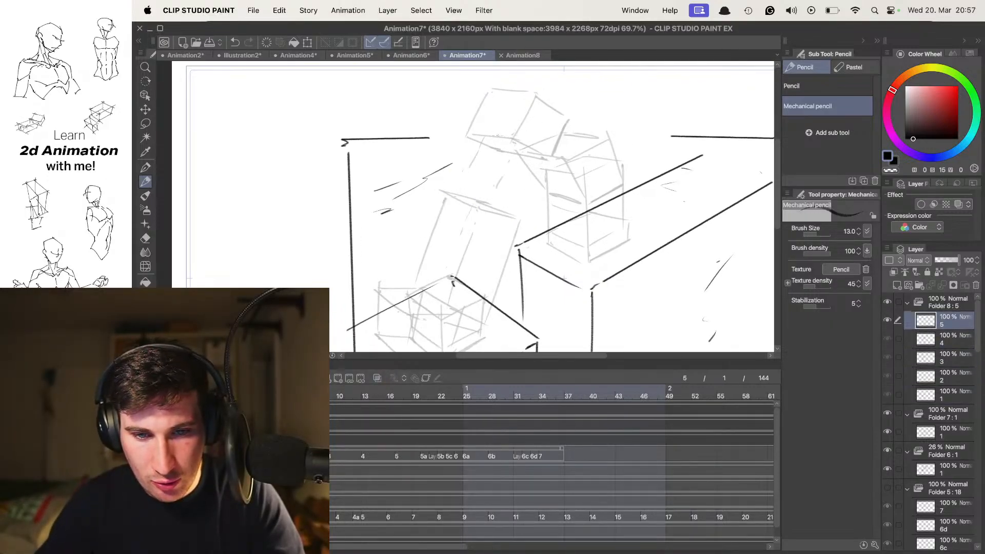
mouse_move(470, 132)
left_mouse_down()
mouse_move(527, 141)
mouse_move(465, 132)
mouse_move(497, 147)
left_mouse_up()
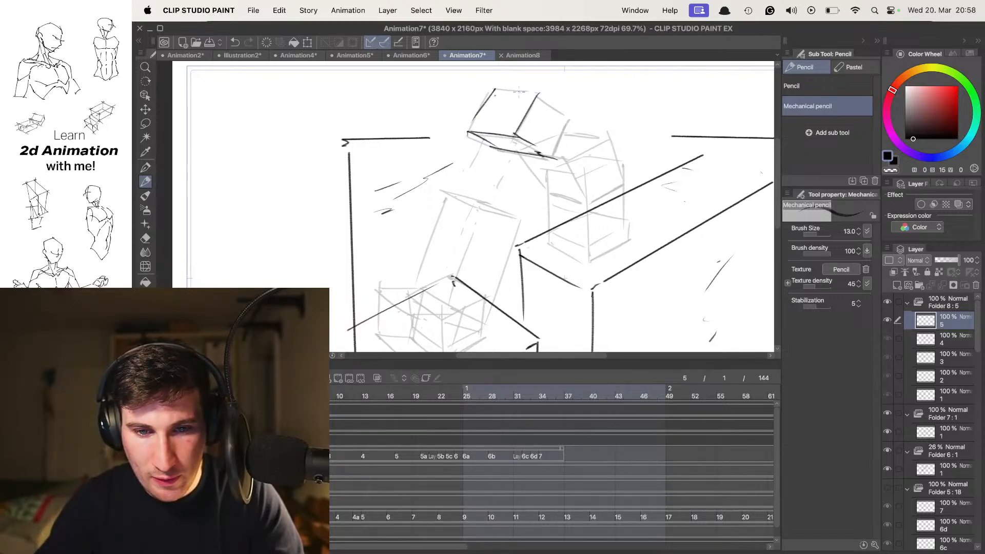
- Flip through the first five cels to check how the airborne cube follows the squash, stretch and leap poses
key("Left")
key("Left")
key("Left")
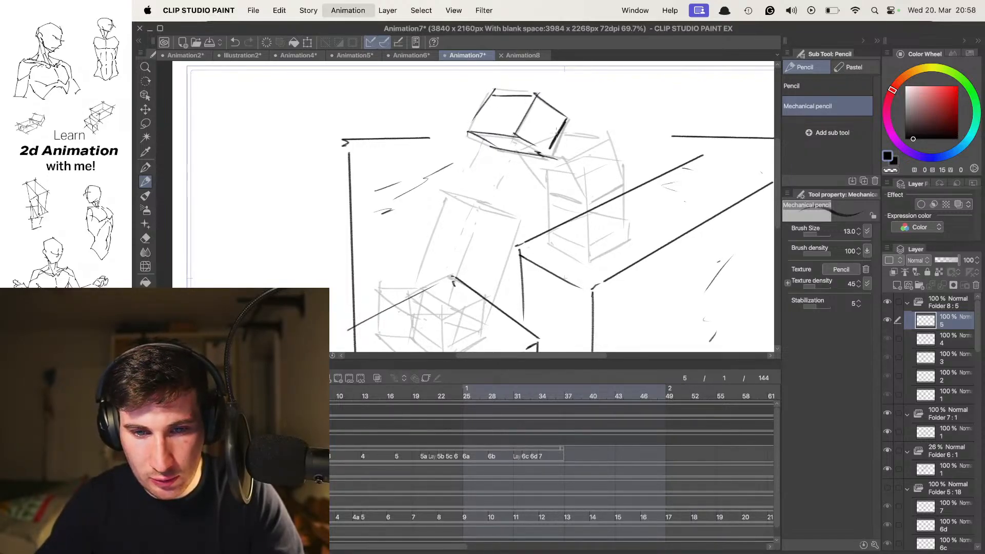
scroll(566, 123, "down", 3)
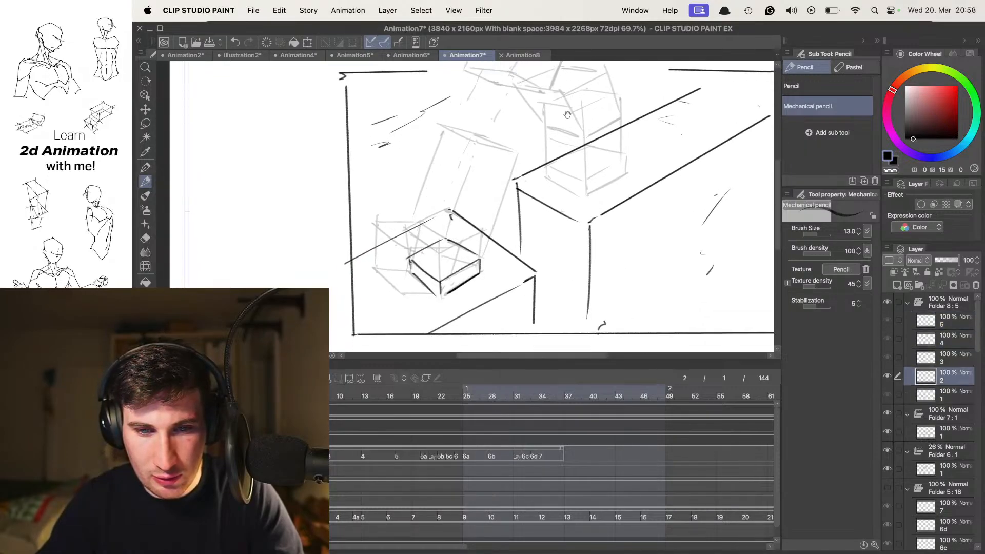
scroll(566, 125, "up", 2)
key("Right")
key("Right")
key("Right")
left_click_drag(606, 127, 582, 148)
key("Left")
key("Left")
key("Left")
key("Left")
key("Right")
key("Right")
key("Right")
key("Right")
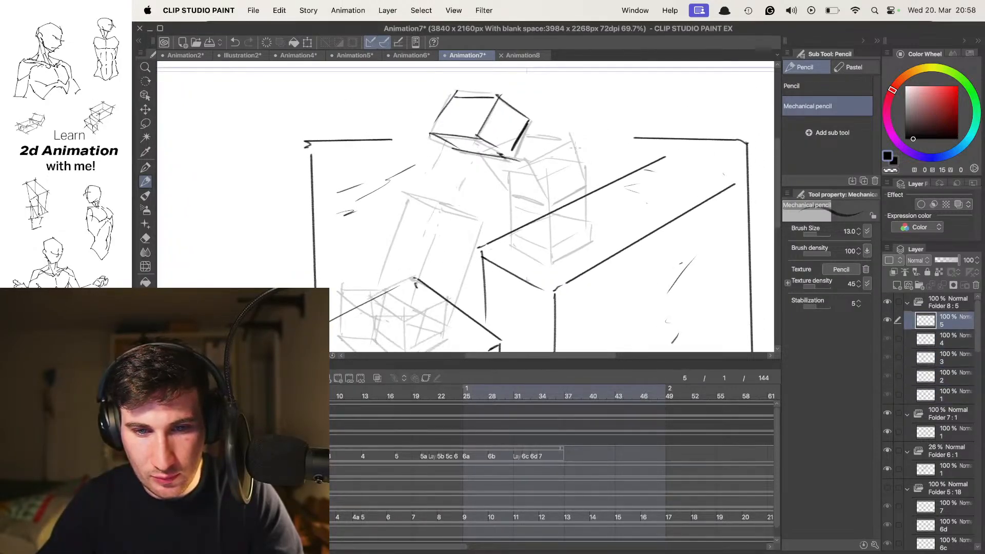
- Add a sixth cel and draw the rotated cube at the peak of the jump, slightly above the previous rough pose
key("alt+n")
key("o")
key("o")
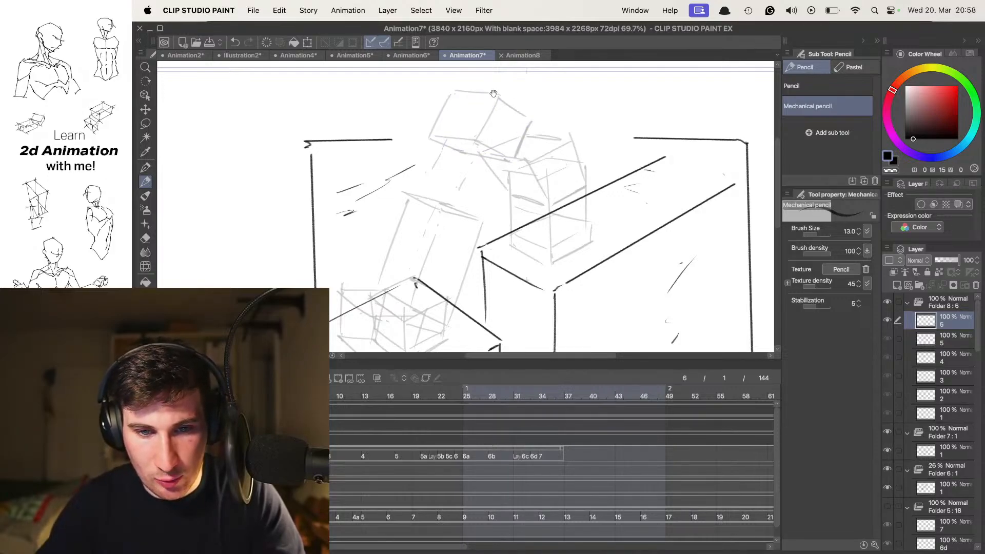
left_click_drag(492, 91, 490, 106)
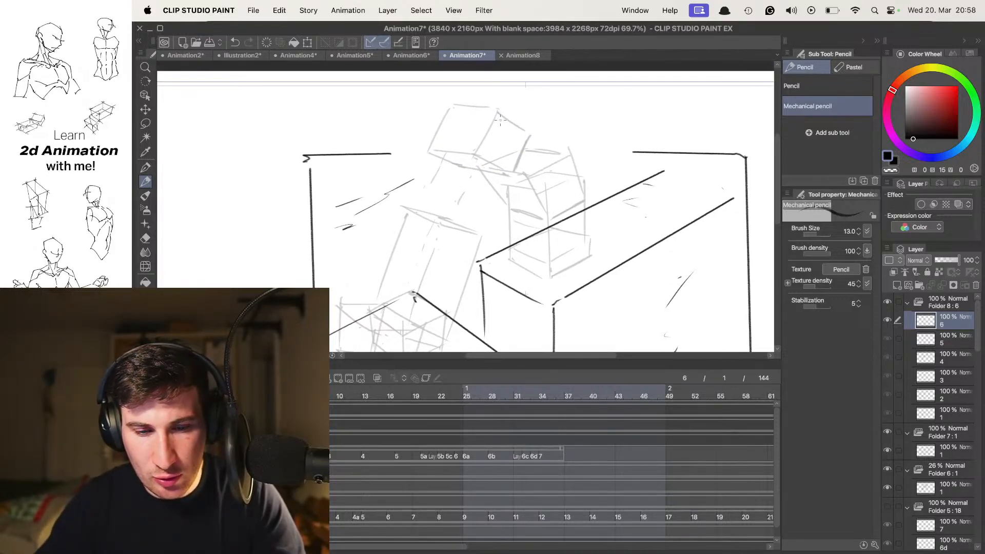
mouse_move(502, 97)
left_mouse_down()
mouse_move(514, 140)
mouse_move(507, 160)
left_mouse_up()
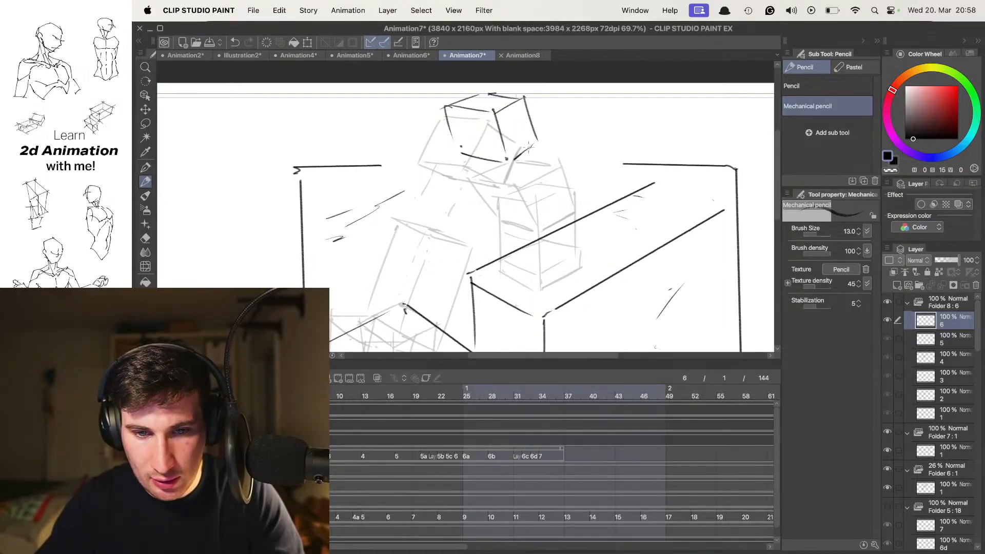
- Close the peak cube with its lower right edge and check it against the preceding cels
mouse_move(541, 145)
left_mouse_down()
mouse_move(559, 125)
mouse_move(557, 141)
left_mouse_up()
key("super+Left")
key("super+Left")
key("super+Right")
key("super+Right")
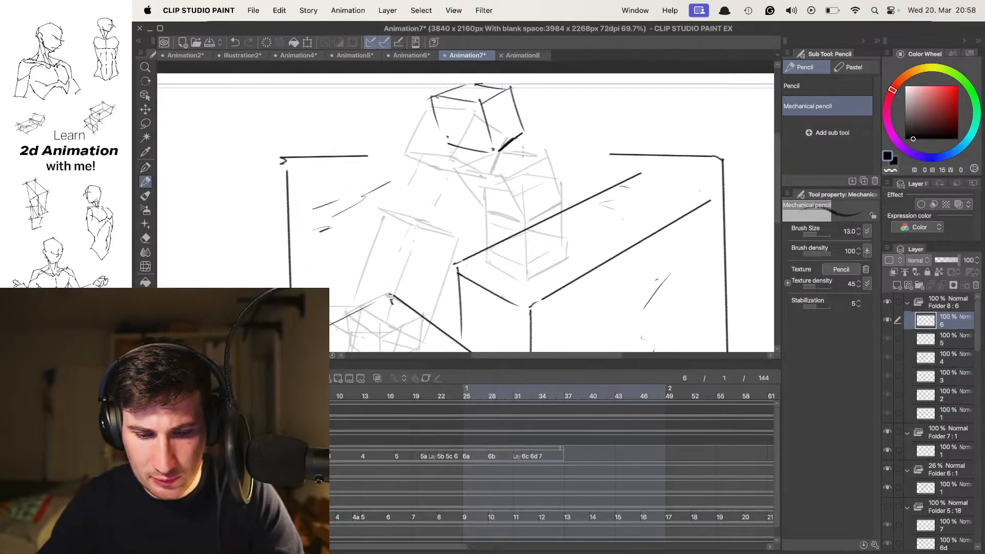
- Add a seventh cel with onion skin on and draw the tilting cube just past the peak, comparing it with the sixth cel
key("alt+n")
key("alt+o")
left_click_drag(489, 113, 484, 119)
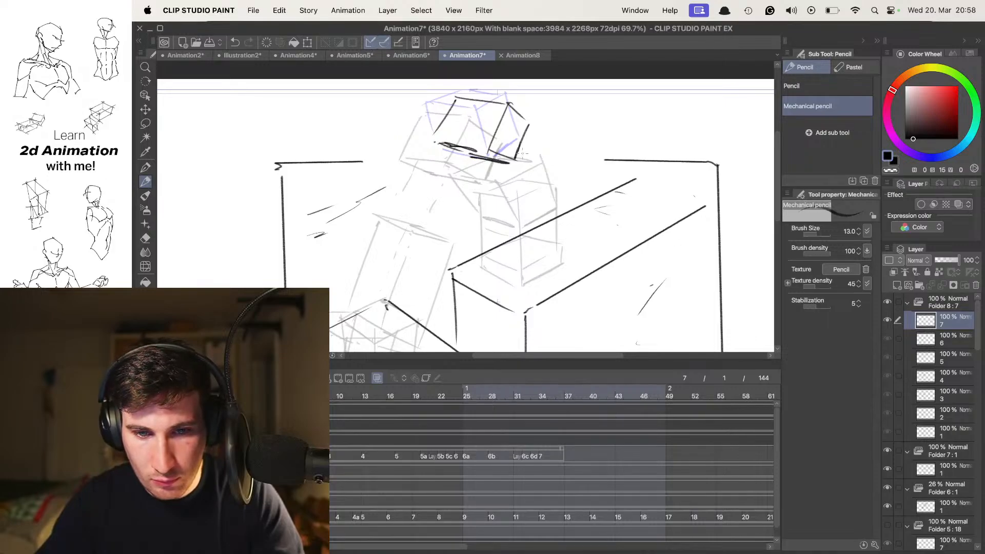
key("comma")
key("period")
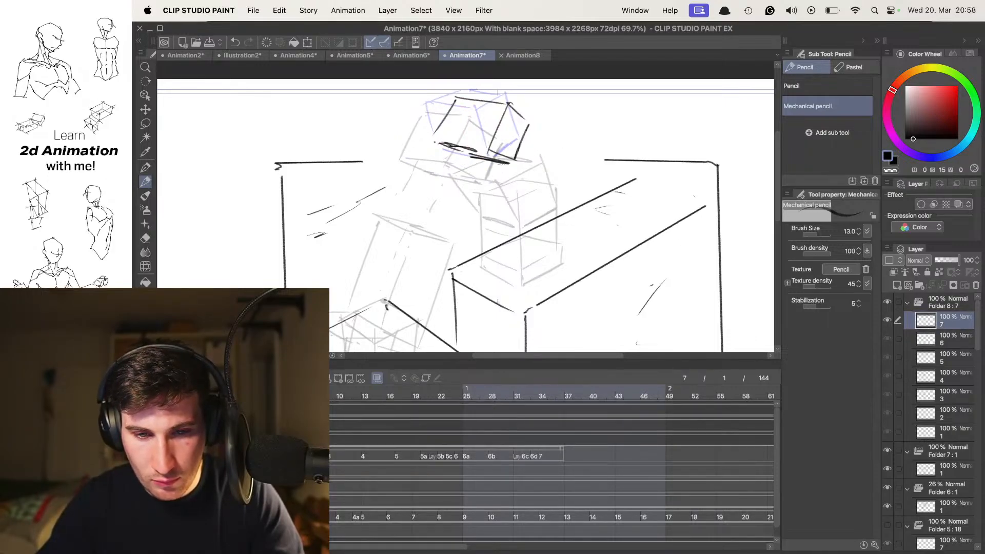
- Add an eighth cel and draw the descending cube's slanted upper face and front edges below the seventh pose, redoing misplaced strokes
key("shift+alt+r")
key("ctrl+z")
left_click_drag(490, 125, 455, 164)
key("ctrl+z")
key("ctrl+z")
left_click_drag(475, 130, 446, 160)
key("comma")
key("period")
key("comma")
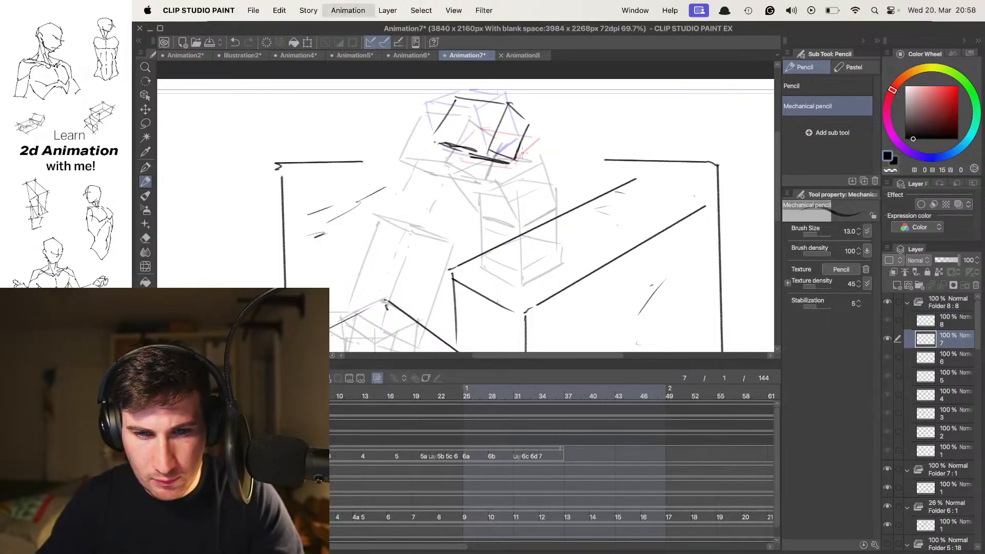
key("period")
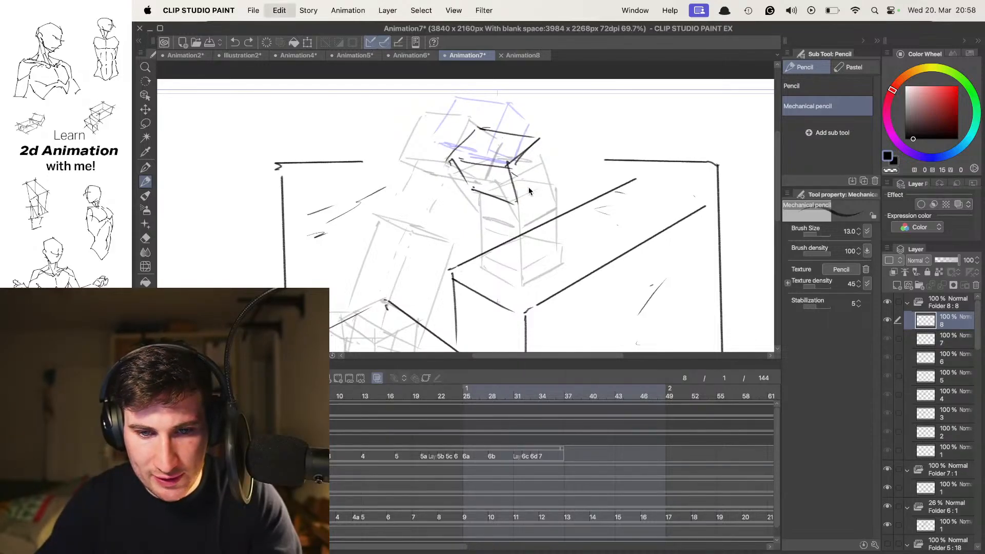
- Complete the descending cube's right face with its upper, outer and lower edges
key("comma")
key("period")
key("period")
key("period")
key("period")
key("period")
key("period")
key("period")
key("period")
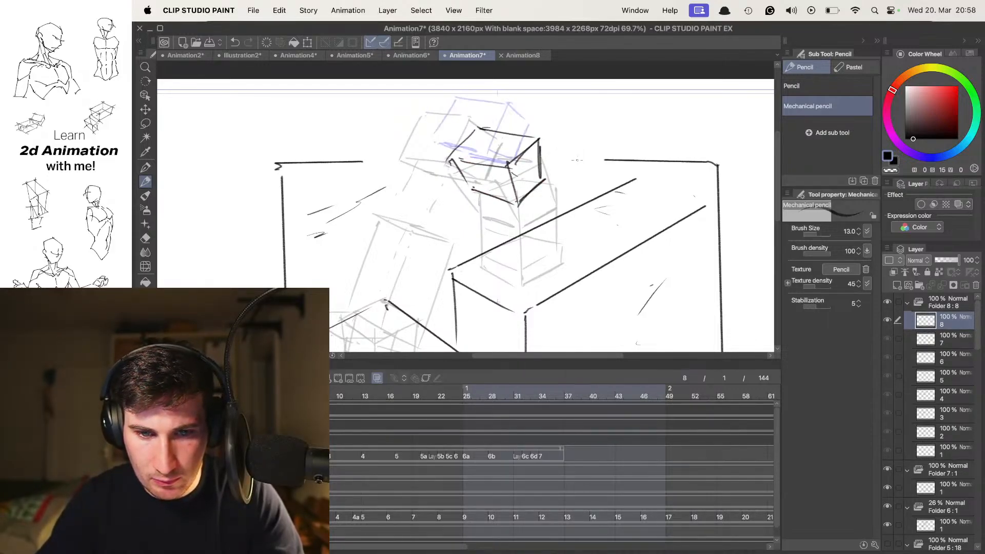
- Flip through all eight cels with onion skin off to examine the cube's jump arc and rotation
scroll(465, 205, "down", 2)
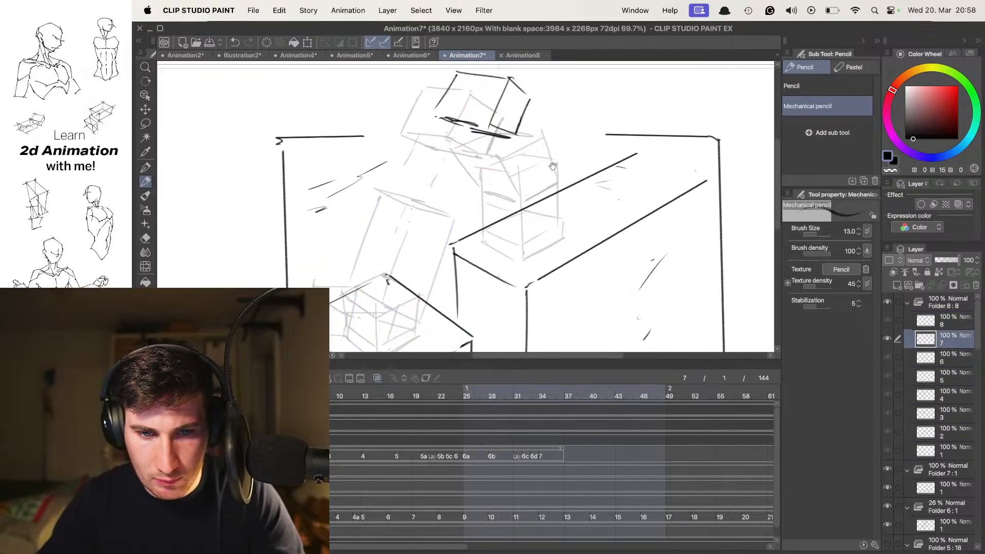
key("period")
key("period")
key("period")
key("period")
key("period")
key("period")
key("period")
key("period")
key("period")
key("period")
key("period")
key("period")
key("period")
key("period")
key("period")
key("period")
key("period")
key("period")
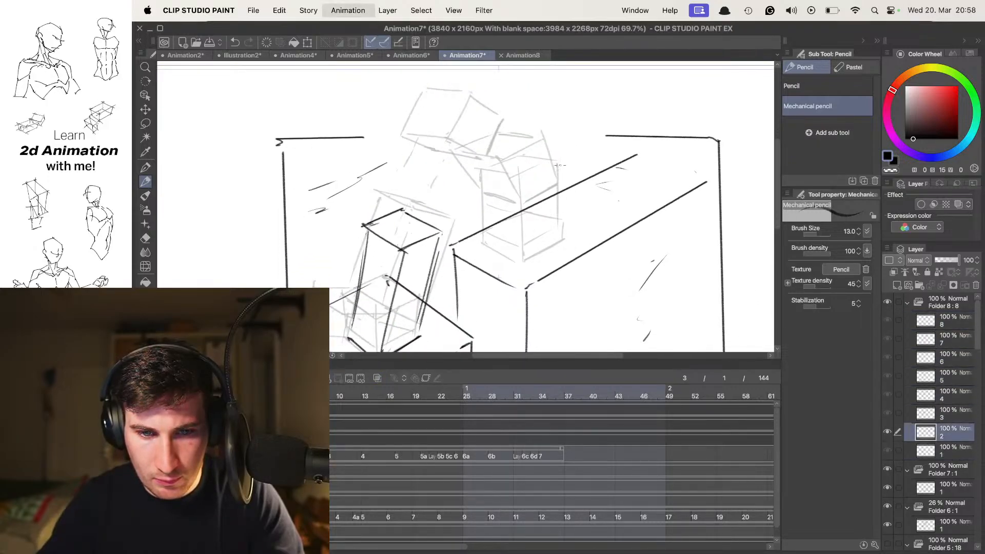
key("period")
key("period")
key("period")
key("period")
key("period")
key("period")
key("period")
key("period")
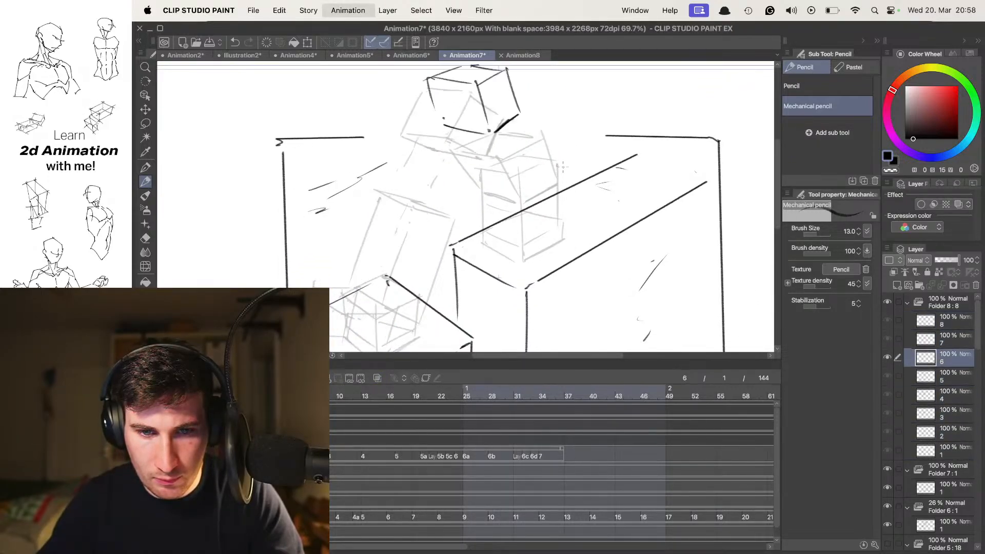
key("period")
key("period")
key("period")
key("period")
key("period")
key("period")
key("period")
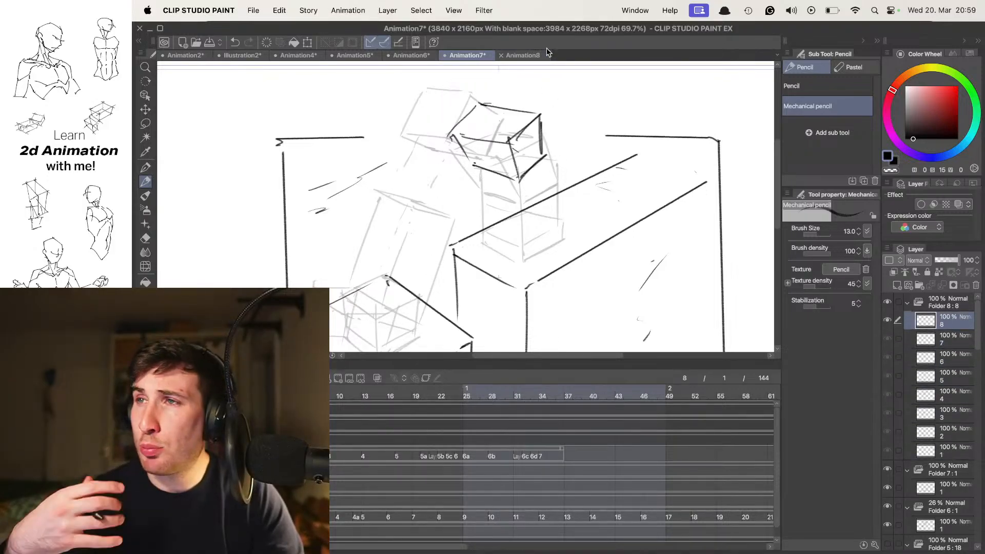
key("period")
key("comma")
key("comma")
key("comma")
key("period")
key("period")
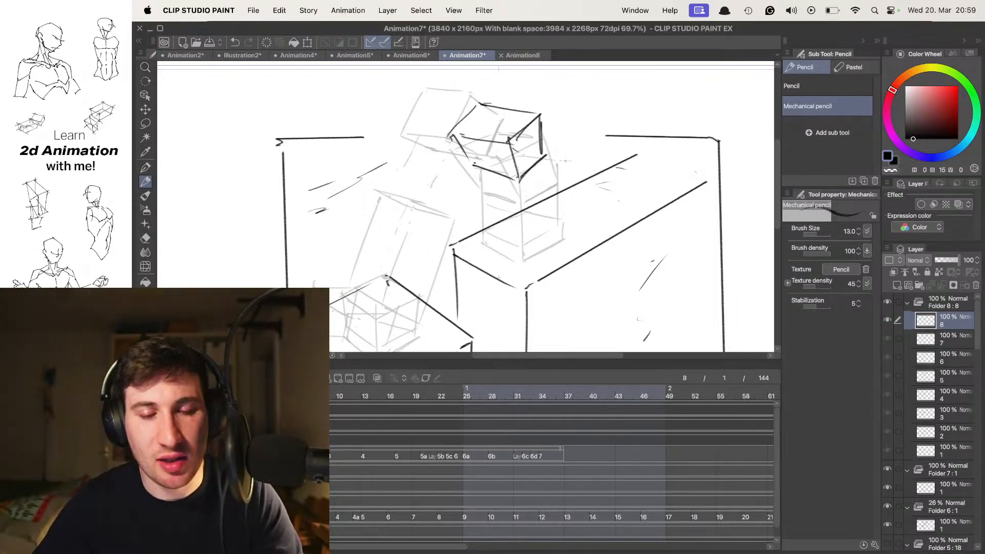
- Run through the eight cube cels repeatedly to examine the timing and flow of the jump
key("period")
key("comma")
key("comma")
key("comma")
key("comma")
key("period")
key("period")
key("period")
key("period")
key("period")
key("period")
key("period")
key("period")
key("period")
key("period")
key("period")
key("period")
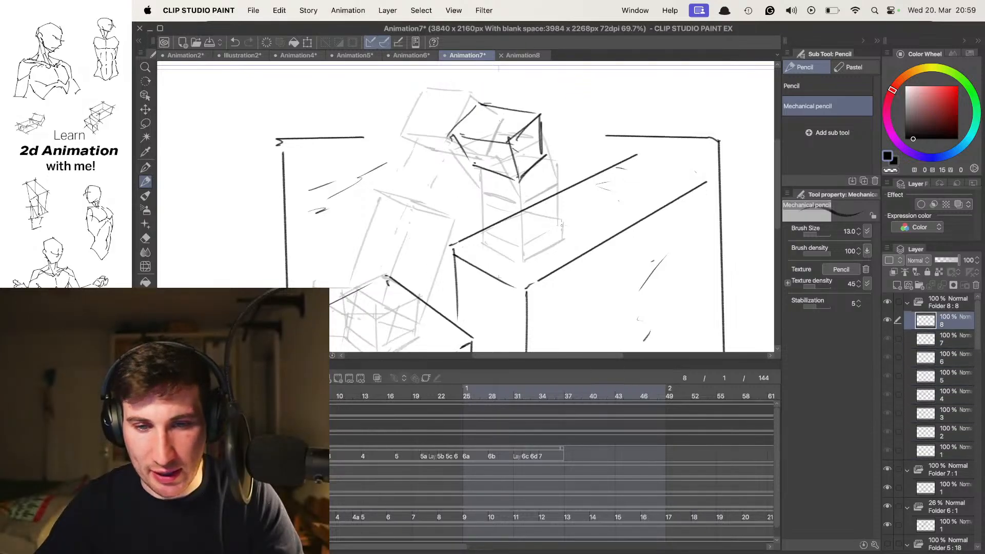
key("period")
key("period")
key("period")
key("period")
key("period")
key("period")
key("period")
key("period")
key("period")
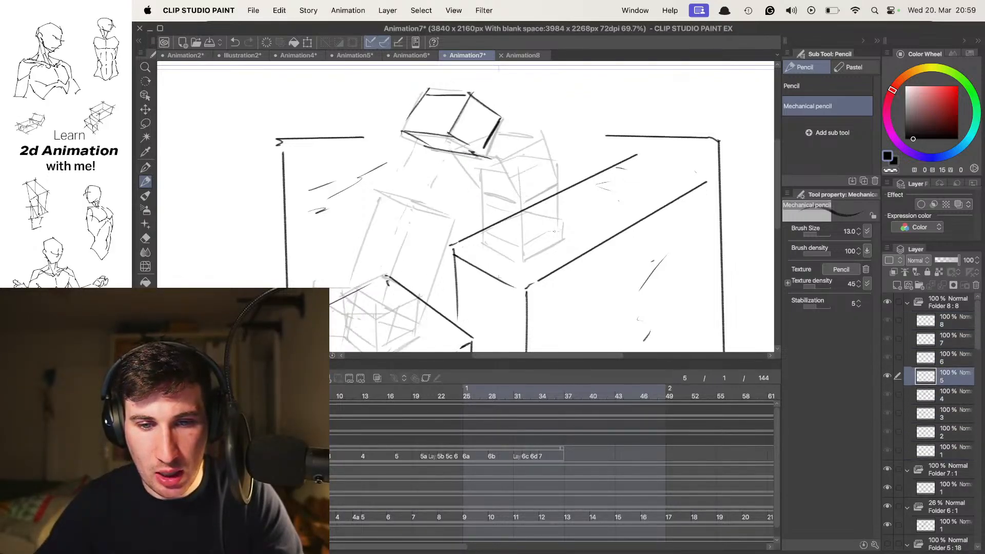
key("period")
key("period")
key("period")
key("period")
key("period")
key("period")
key("period")
key("period")
key("period")
key("period")
key("period")
key("period")
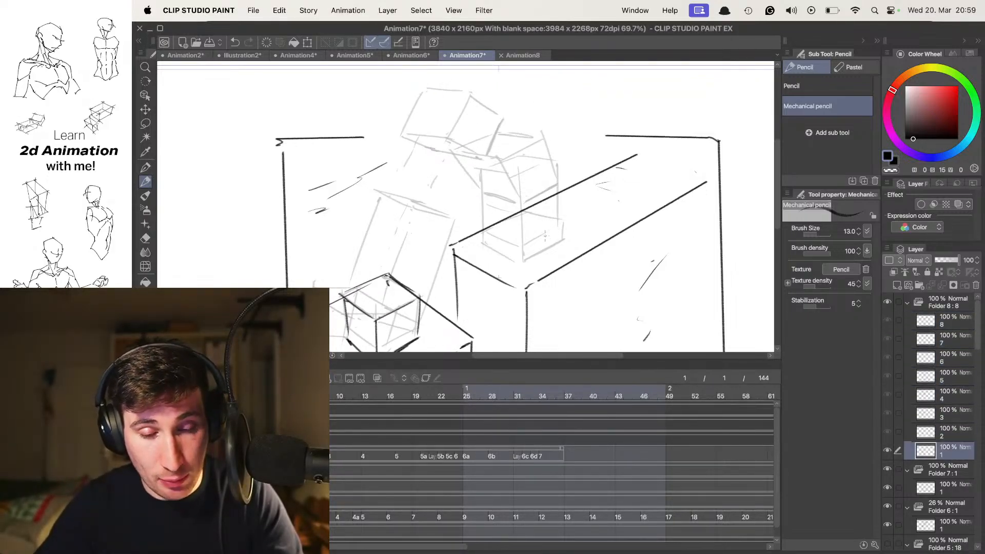
key("period")
key("period")
key("period")
key("period")
key("period")
key("period")
key("period")
key("period")
key("period")
key("period")
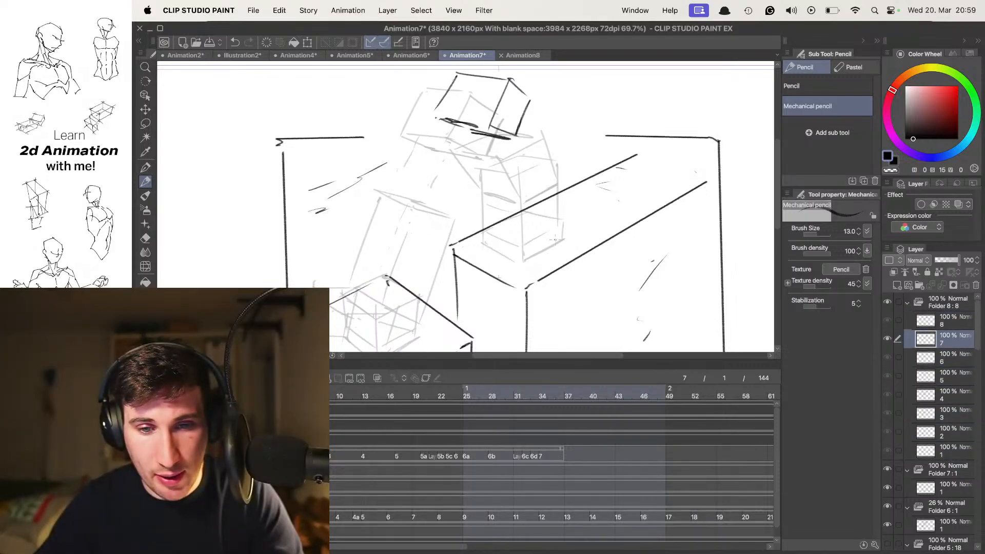
- Step back and forth between the latest cels to compare the peak and descent poses
key("comma")
key("comma")
key("comma")
key("period")
key("period")
key("period")
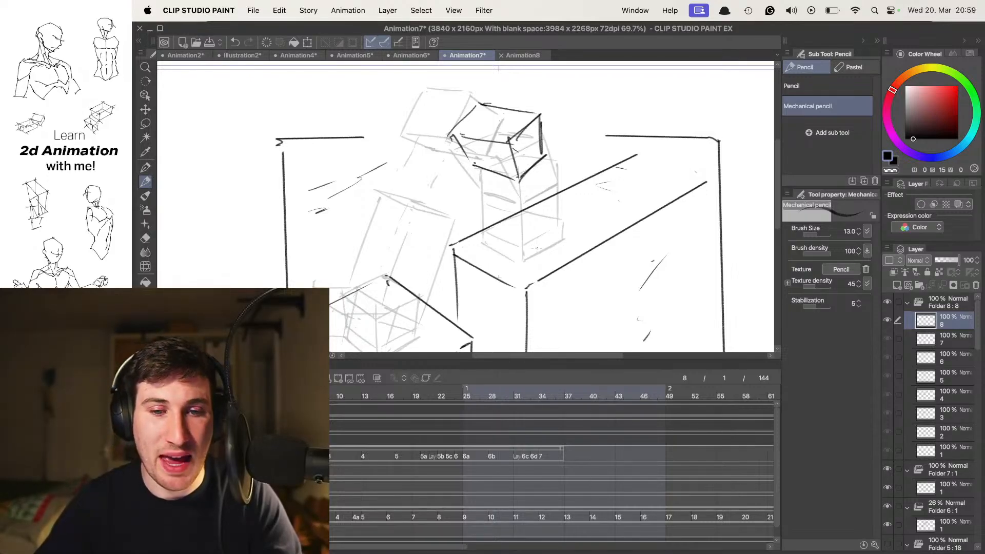
key("comma")
key("comma")
key("period")
key("period")
key("period")
key("comma")
key("comma")
key("period")
key("comma")
key("comma")
key("comma")
key("period")
key("period")
key("period")
key("period")
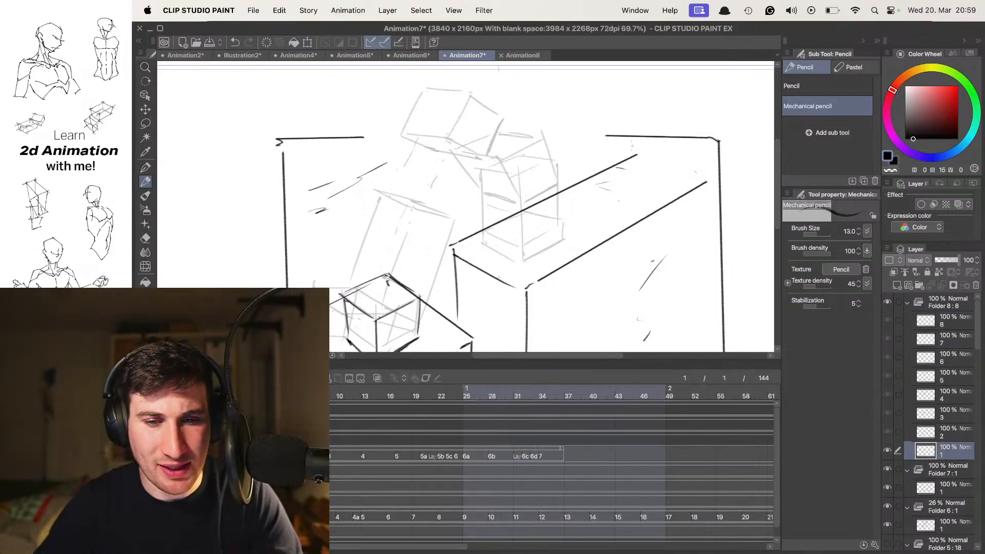
key("comma")
key("super+z")
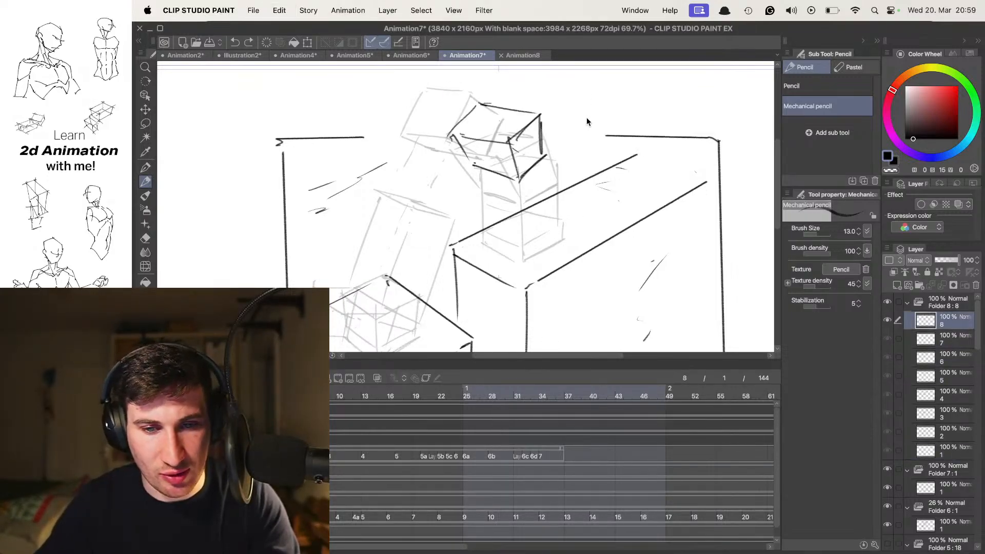
- Add a ninth cel with onion skin on and draw the upright cube touching down on the ledge, redoing misplaced strokes
key("n")
mouse_move(560, 208)
left_mouse_down()
mouse_move(557, 196)
mouse_move(515, 202)
mouse_move(518, 194)
mouse_move(531, 180)
mouse_move(519, 258)
left_mouse_up()
key("o")
key("super+z")
key("super+z")
left_click_drag(515, 172, 518, 217)
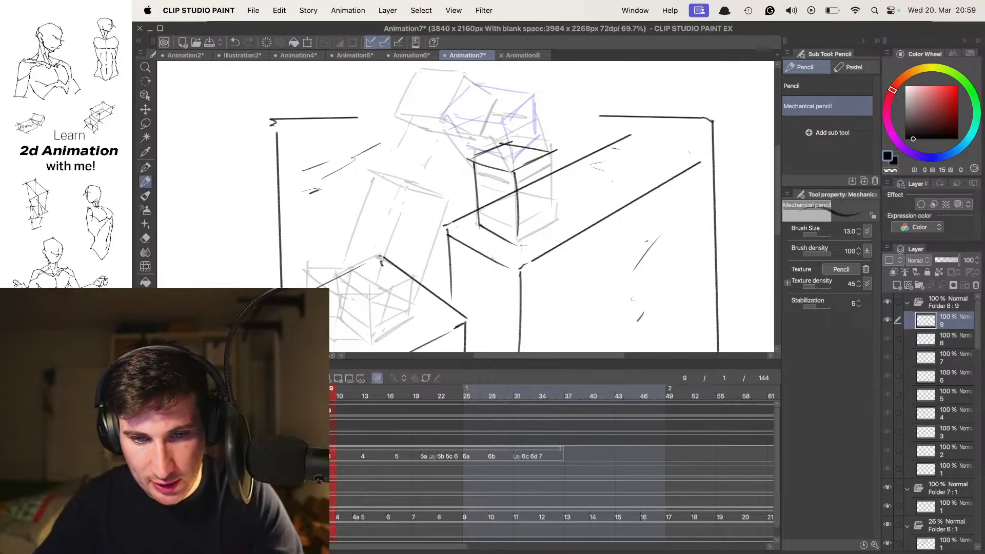
left_click_drag(556, 153, 553, 220)
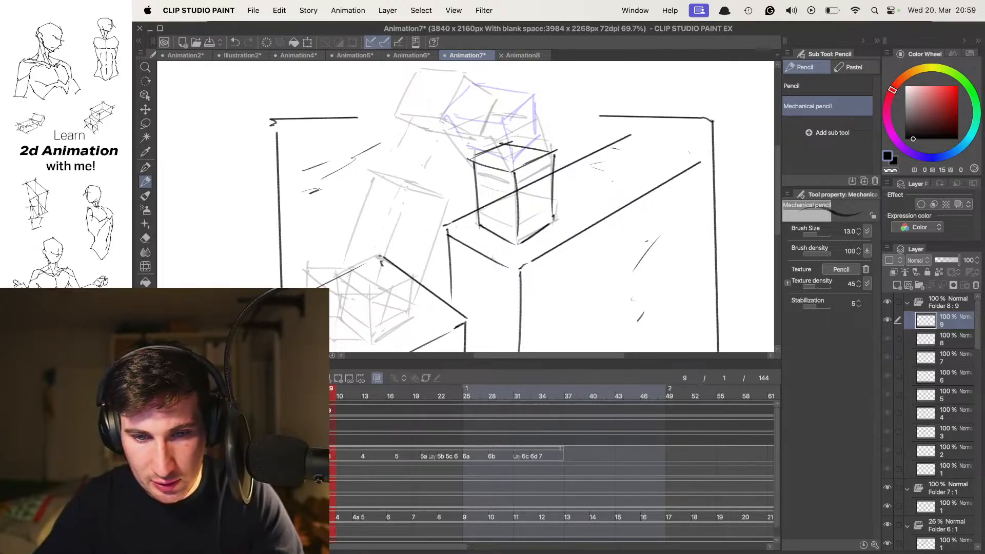
- Flip through all nine cels with onion skin on to examine the jump up to the touchdown on the ledge
key("Right")
key("Right")
key("Right")
key("Right")
key("Right")
key("Right")
key("Right")
key("Right")
key("Right")
key("Right")
key("Right")
key("Right")
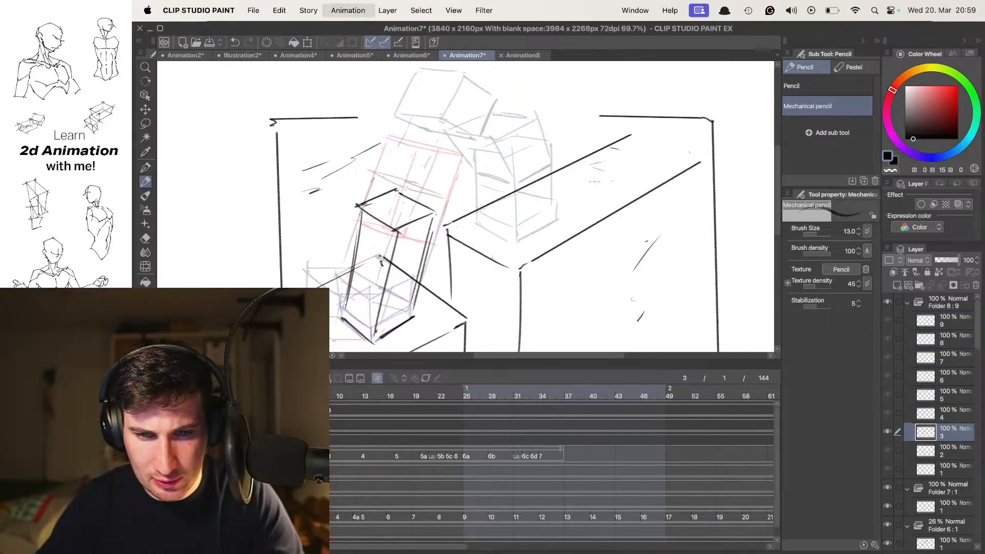
key("Right")
key("Right")
key("Right")
key("Right")
key("Right")
key("Right")
key("Right")
key("Right")
key("Right")
key("Right")
key("Right")
key("Right")
key("Right")
key("Right")
key("Right")
- Add a tenth cel and draw the wide base outline of the squashed cube across the ledge, redoing its rear edge
key("n")
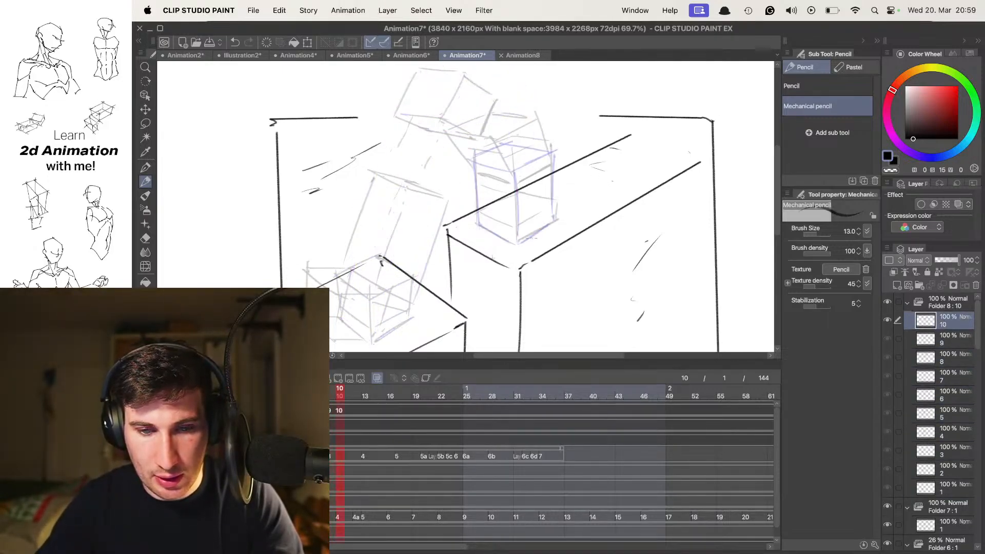
left_click_drag(572, 248, 559, 237)
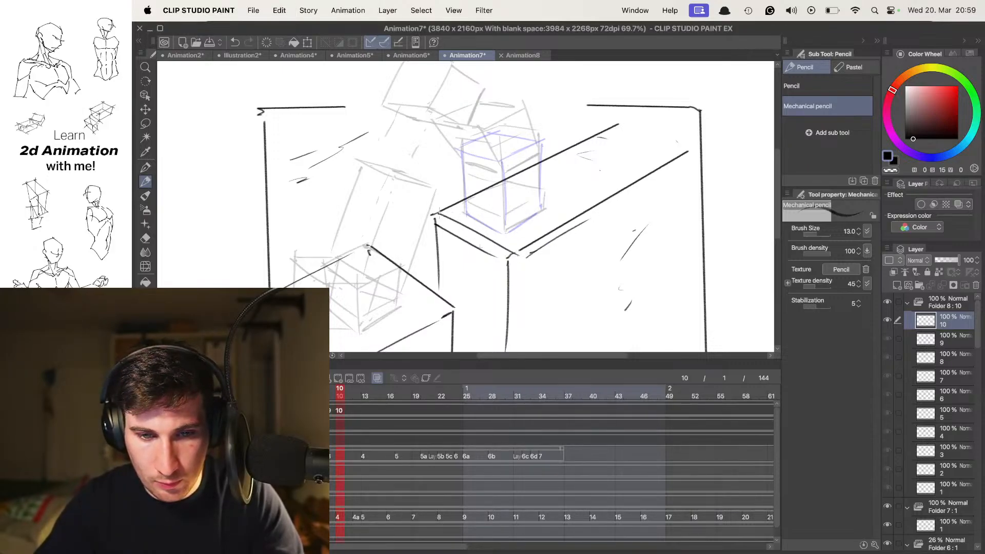
left_click_drag(525, 179, 575, 197)
key("ctrl+z")
left_click_drag(512, 169, 603, 201)
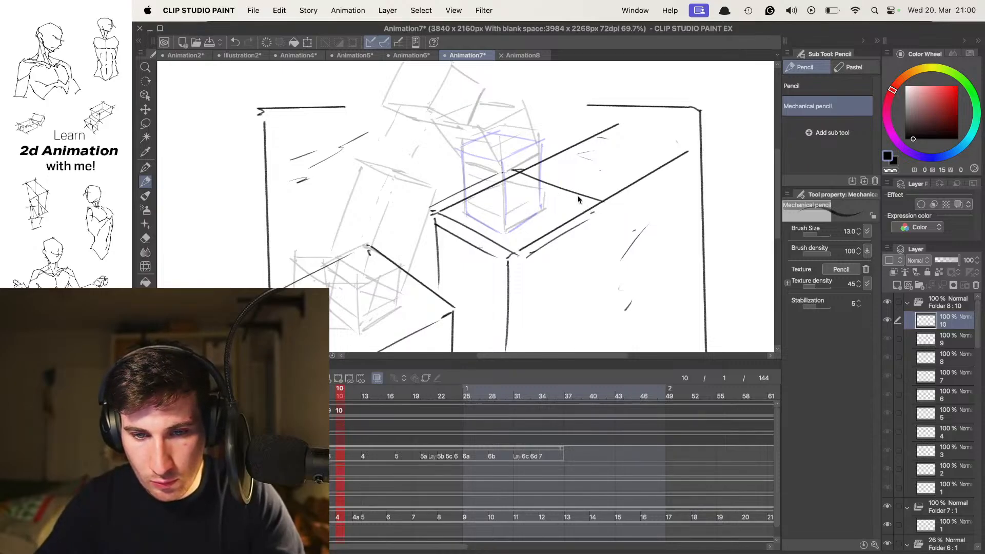
key("ctrl+z")
left_click_drag(521, 171, 599, 205)
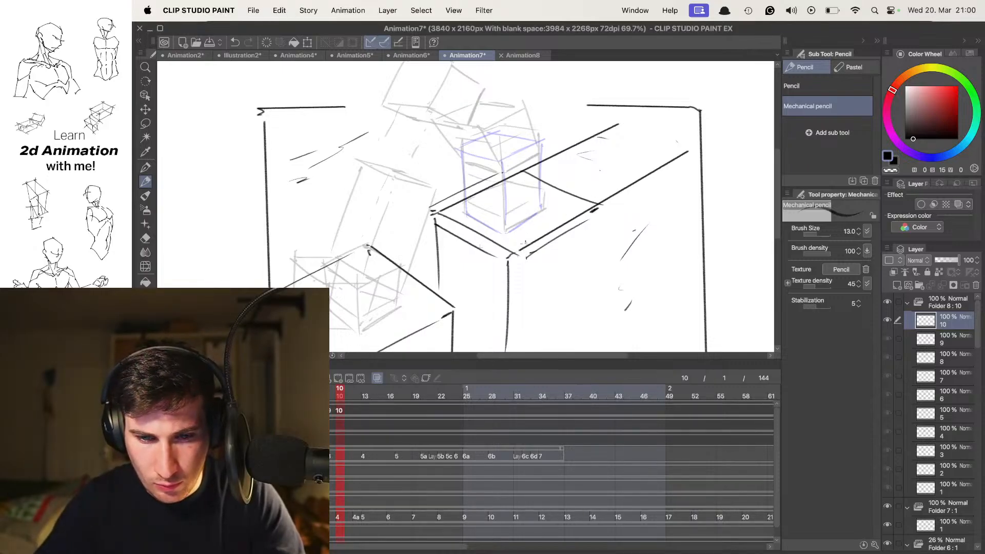
- Complete the squashed cube with short corner edges and a flat upper face just above its base
left_click_drag(527, 235, 604, 196)
mouse_move(524, 239)
left_mouse_down()
mouse_move(436, 198)
mouse_move(508, 158)
left_mouse_up()
mouse_move(433, 195)
left_mouse_down()
mouse_move(525, 150)
mouse_move(606, 192)
left_mouse_up()
left_click_drag(528, 156, 605, 190)
- Flip between the tenth cel and the preceding ones to compare the landing squash with the touchdown pose
key("Left")
key("Right")
key("Left")
key("Left")
key("Left")
key("Left")
key("Right")
key("Right")
key("Right")
key("Right")
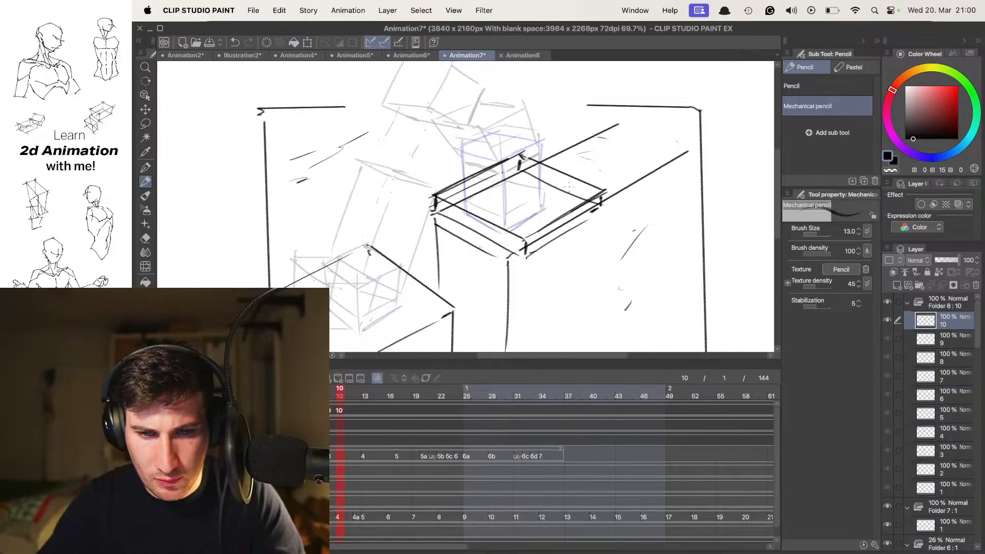
key("Left")
key("Right")
key("Left")
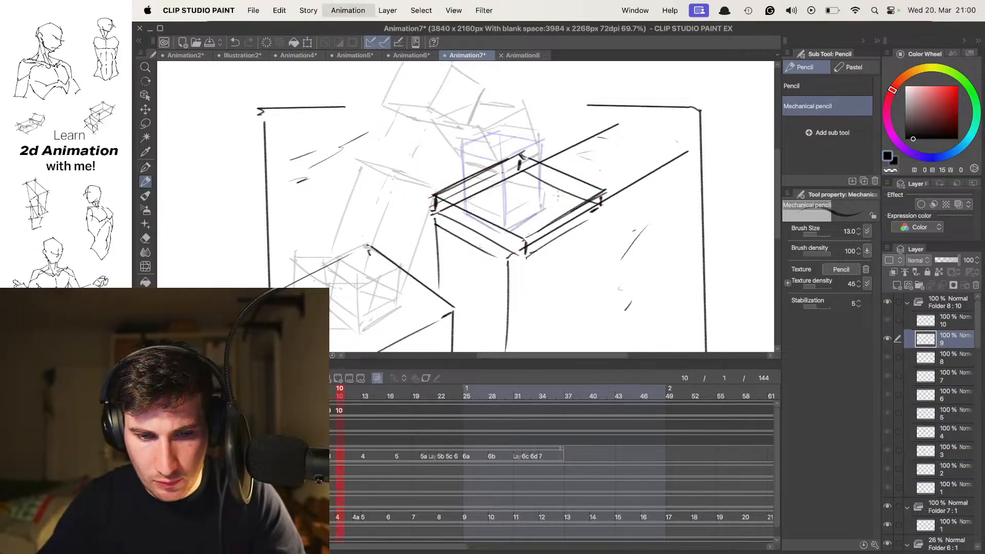
key("Right")
- Add an eleventh cel and draw a tall, narrow stretched cube rising from the ledge, redoing misplaced strokes
key("super+shift+n")
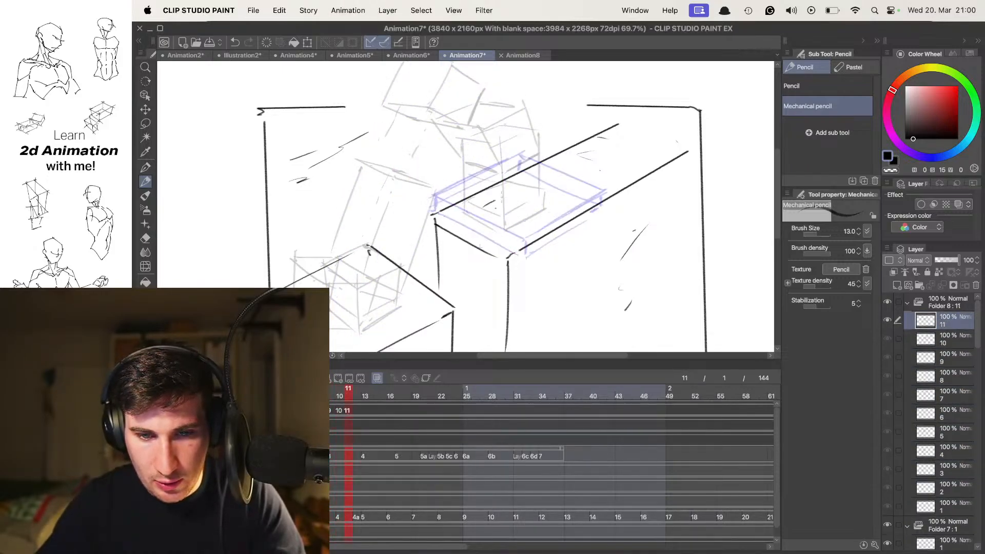
mouse_move(495, 207)
left_mouse_down()
mouse_move(533, 210)
mouse_move(515, 196)
mouse_move(533, 210)
left_mouse_up()
key("super+z")
key("super+z")
scroll(530, 200, "up", 1)
left_click_drag(521, 135, 520, 225)
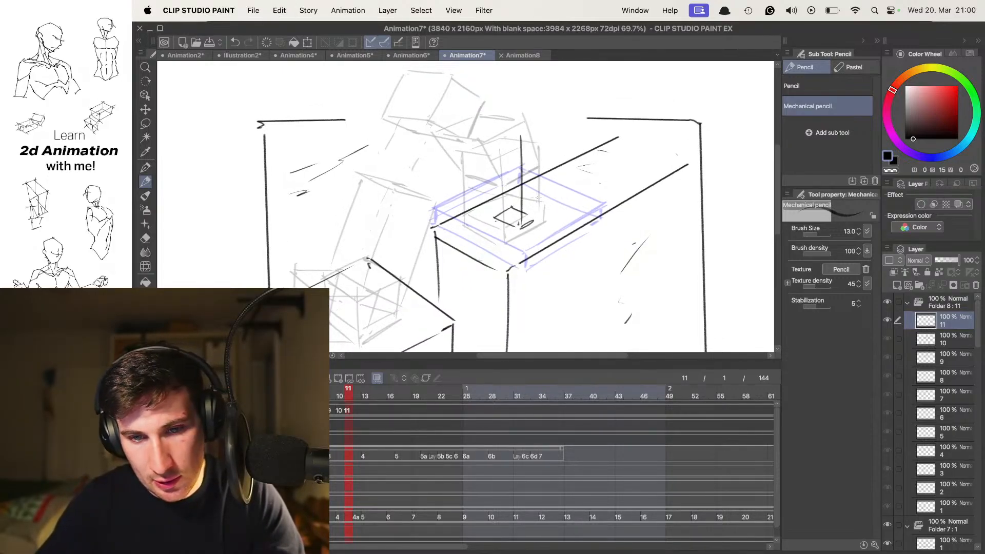
left_click_drag(499, 132, 500, 220)
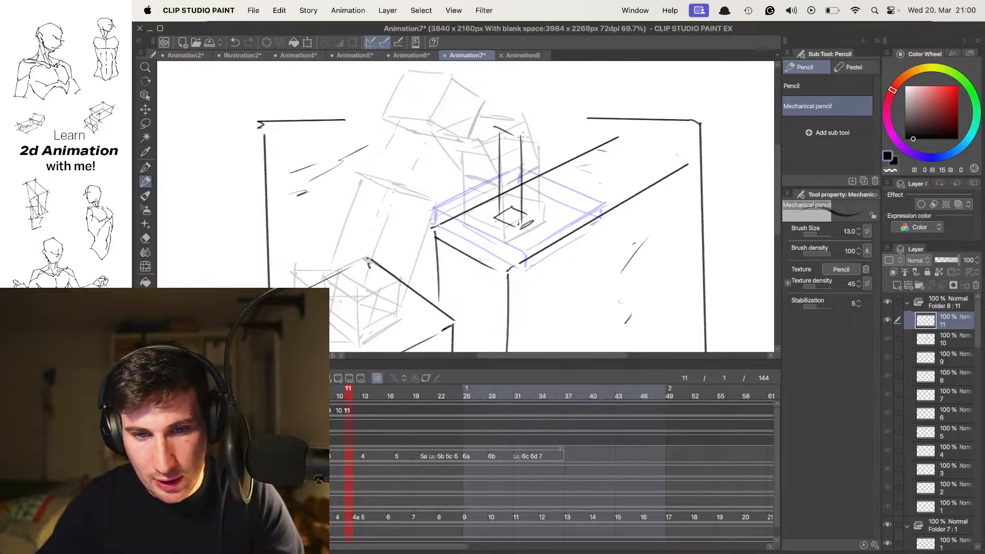
key("super+z")
left_click_drag(495, 104, 524, 111)
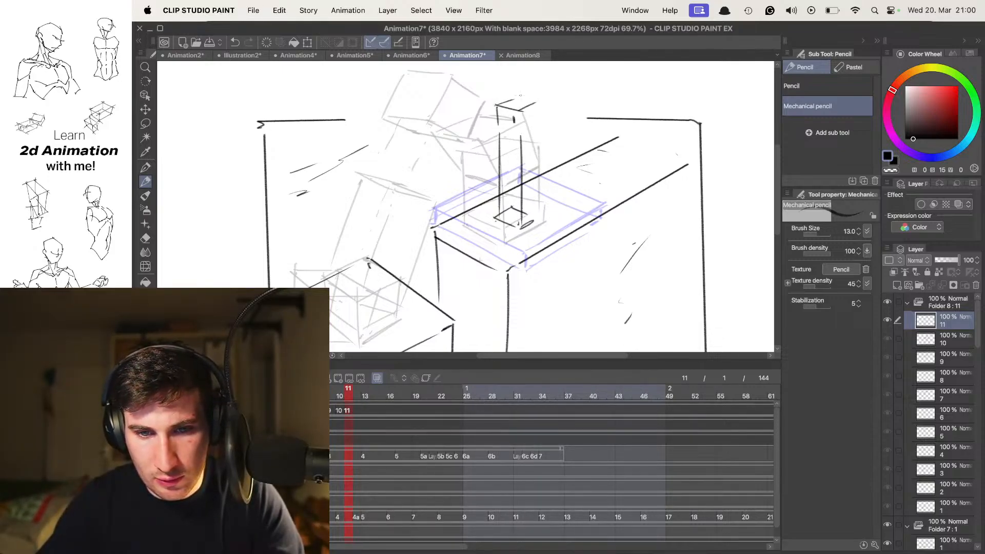
left_click_drag(536, 106, 535, 216)
- Move the stretched cube up off the ledge and hatch a small shadow beneath it
key("super+t")
left_click_drag(535, 190, 528, 163)
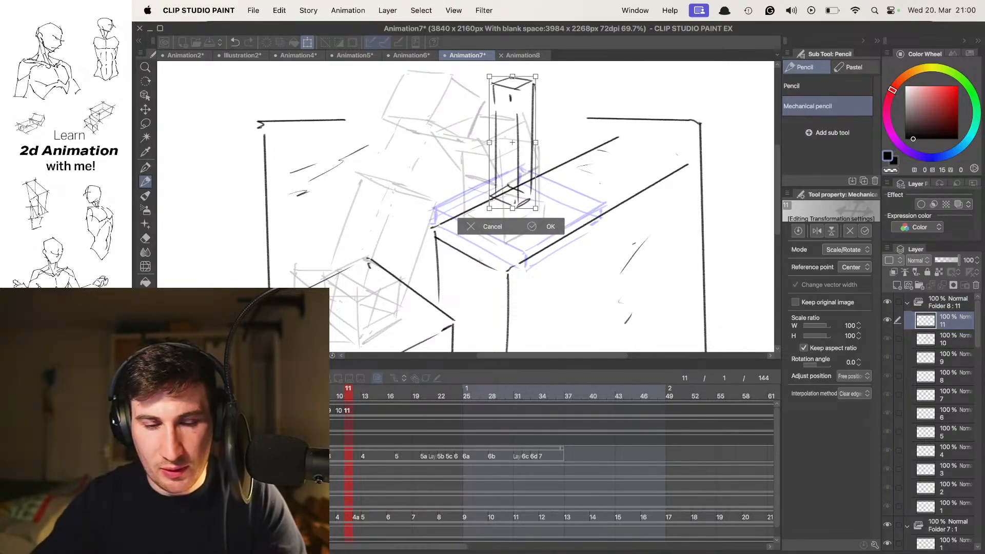
key("Return")
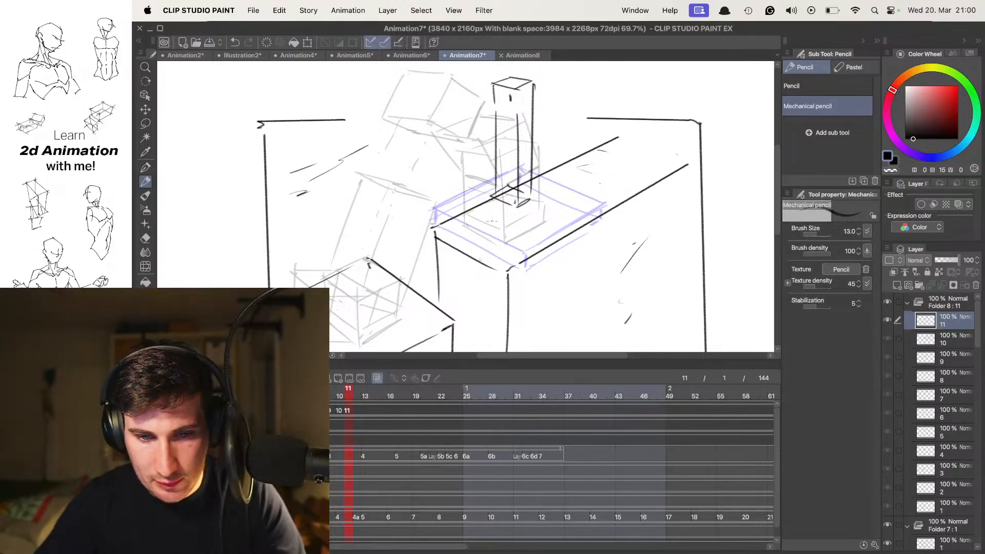
key("super+z")
left_click_drag(495, 225, 507, 231)
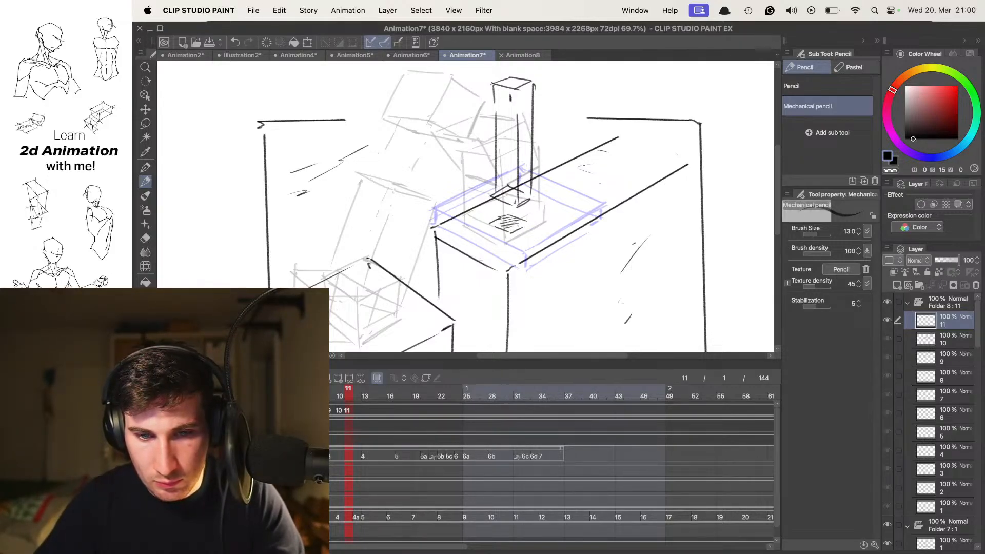
- Flip through the cels to examine the jump, landing squash and rebound stretch together
key("Left")
key("Left")
key("Left")
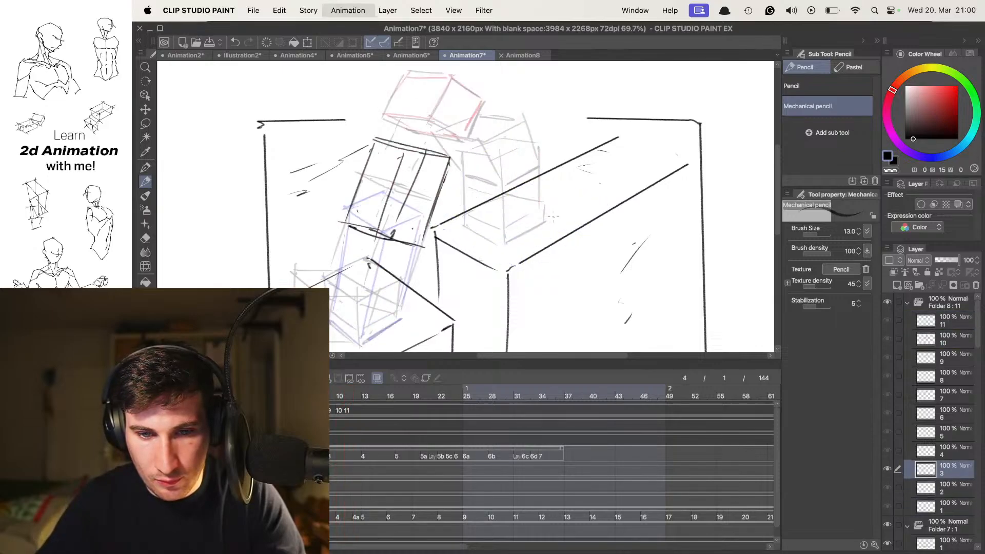
key("Right")
key("Right")
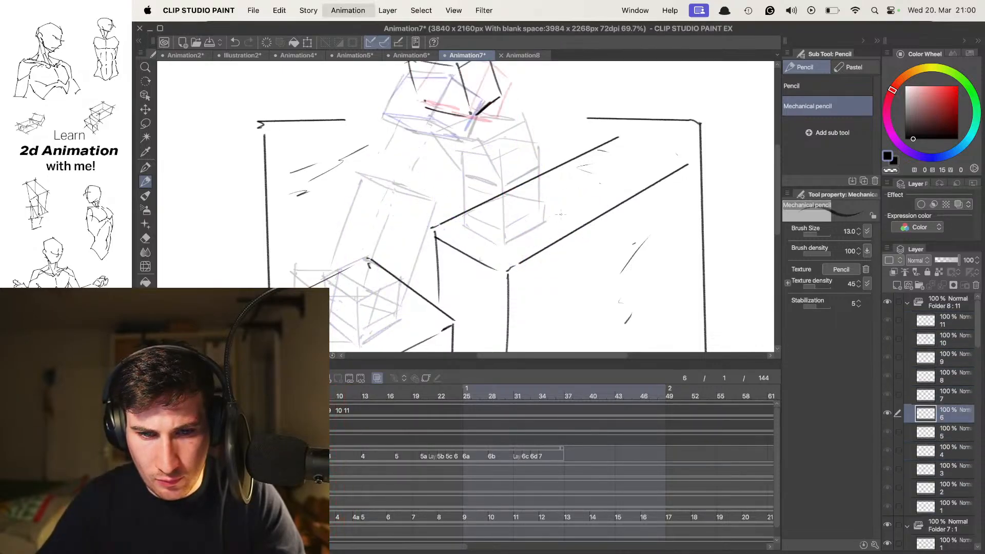
key("Right")
- Add a twelfth cel and draw the settled cube resting on the ledge, redoing misplaced strokes
key("shift+alt+n")
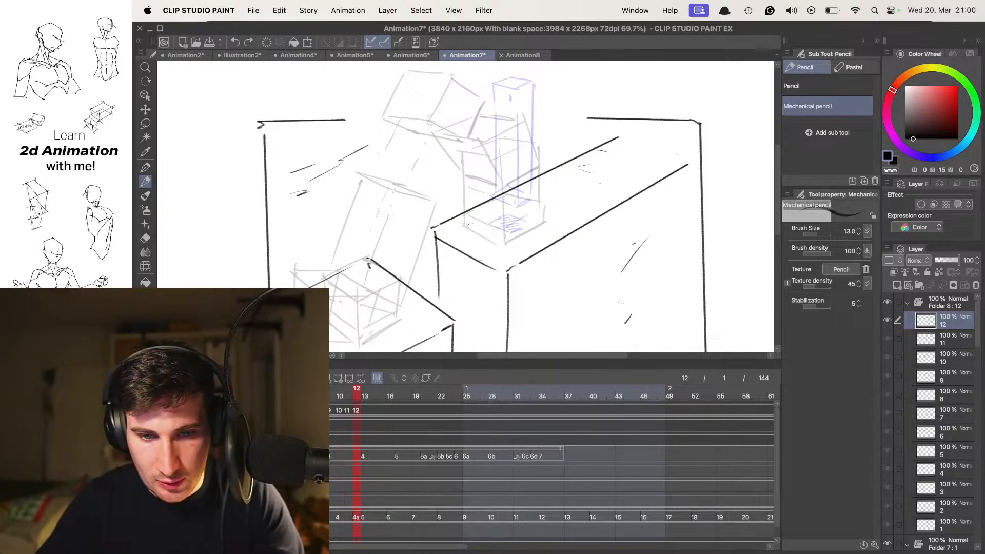
key("super+z")
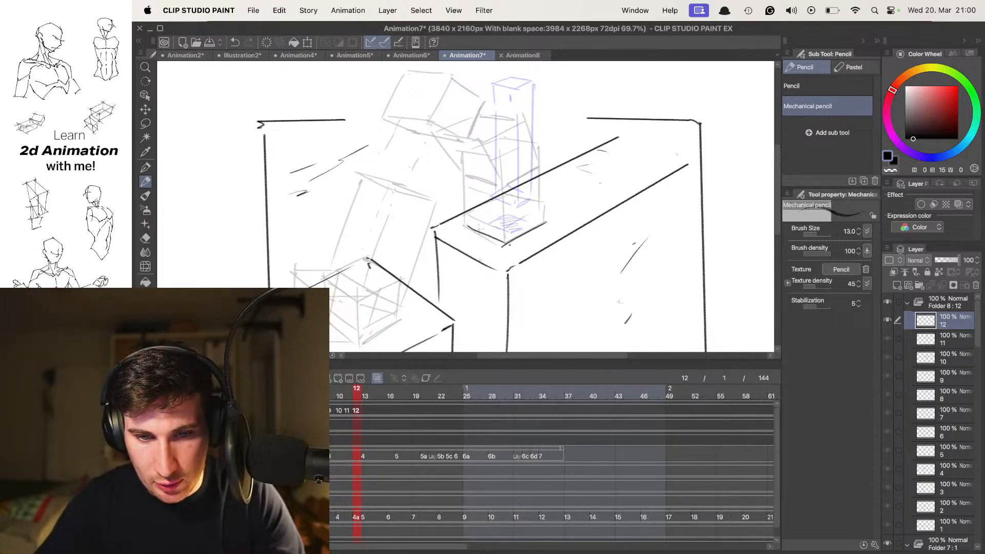
key("super+z")
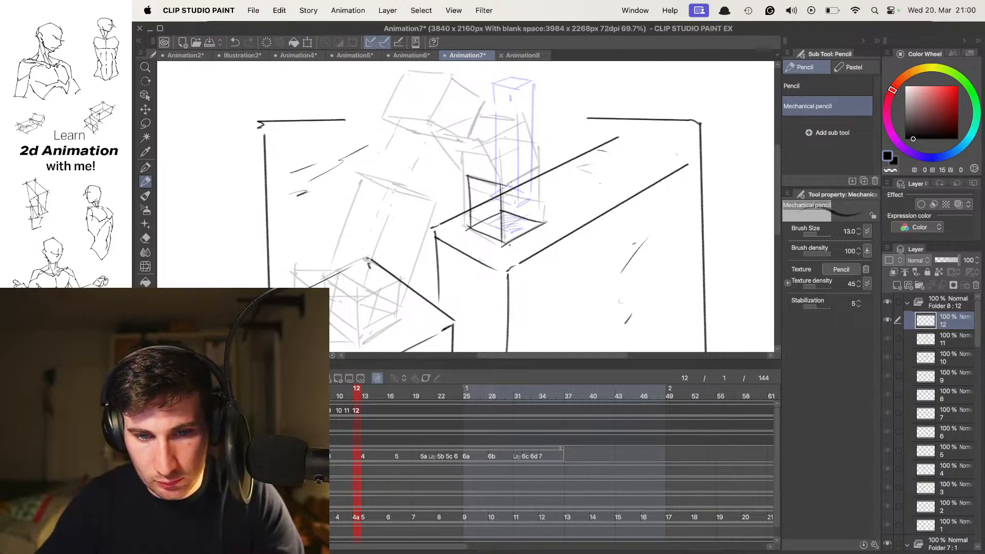
key("super+z")
key("super+z")
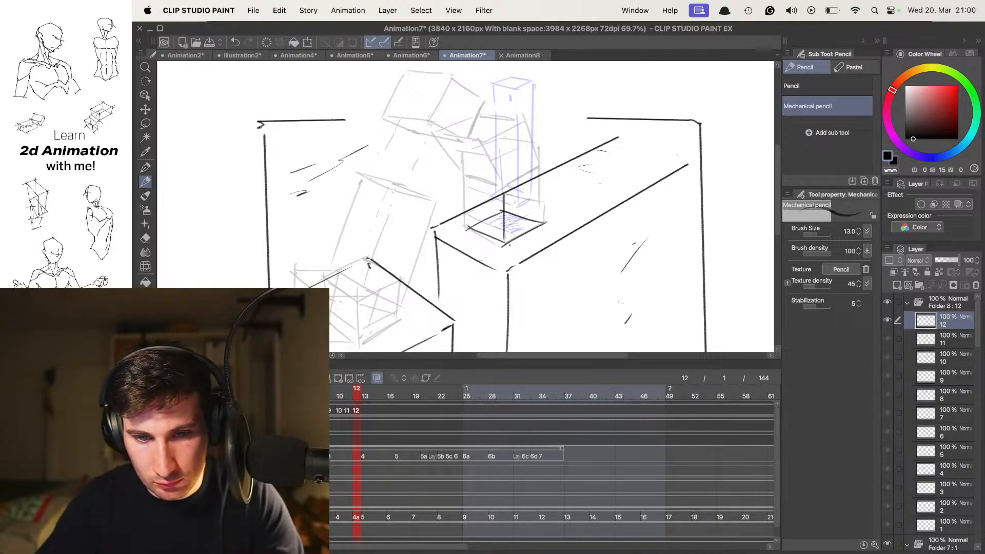
left_click_drag(503, 190, 502, 226)
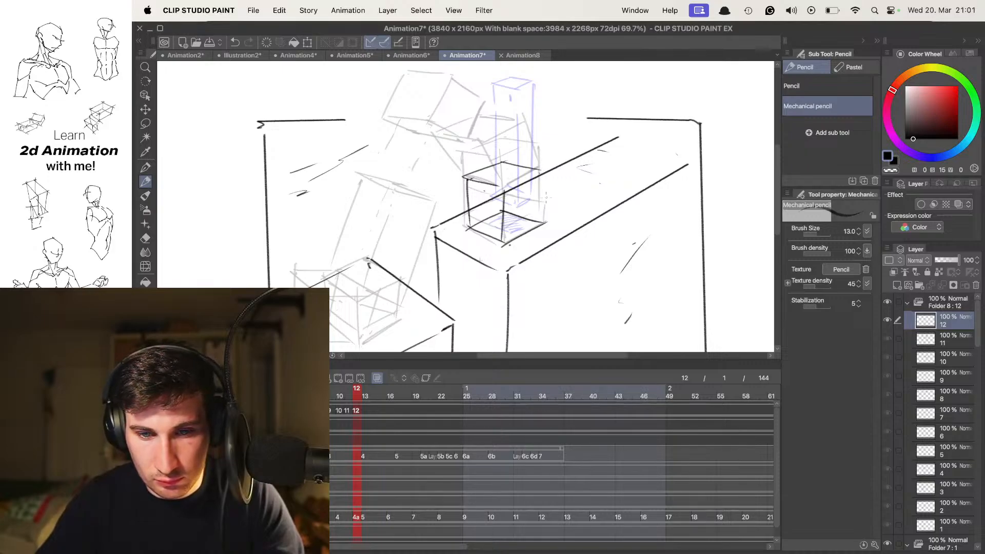
- Flip back and forth through the cels to examine the jump together with the settled pose
scroll(538, 177, "down", 1)
key("Home")
key("Right")
key("Right")
key("Right")
key("Right")
key("Right")
key("Right")
key("Right")
key("Right")
key("Left")
key("Left")
key("Left")
key("Left")
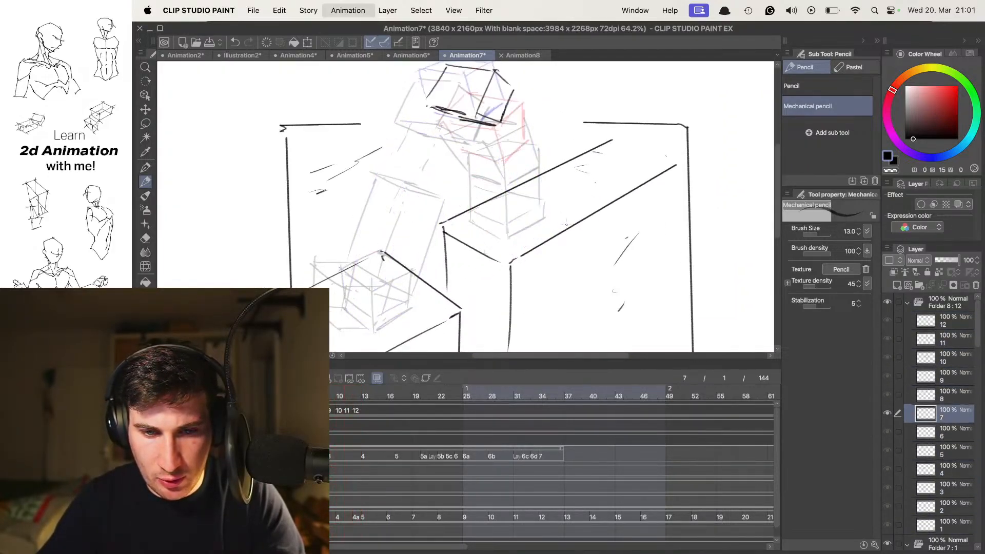
key("Left")
key("Left")
key("Left")
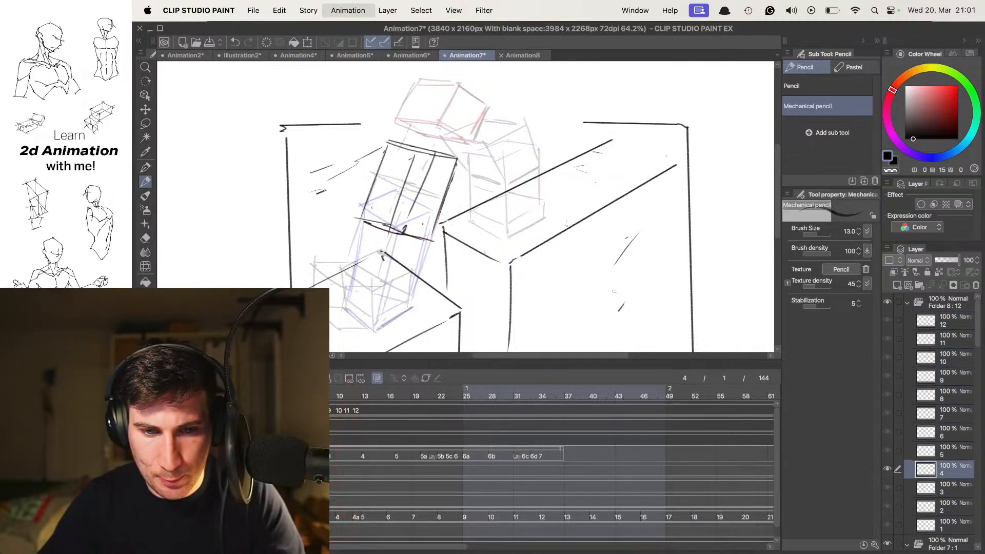
key("Right")
key("Right")
key("Right")
key("Right")
key("Right")
key("Right")
key("Right")
key("Right")
key("Right")
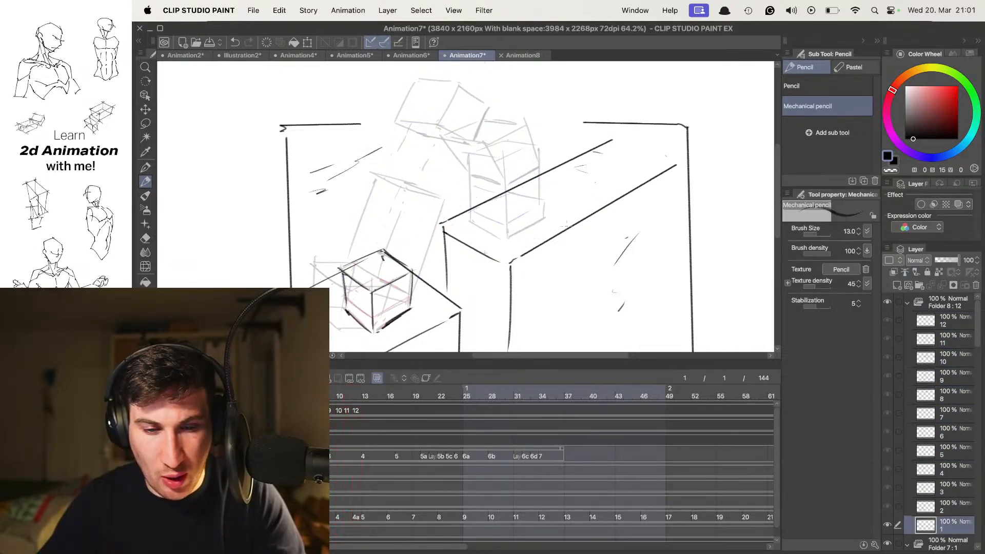
- Hide the faded 26% opacity sketch folder and turn off onion skin for the cube animation
left_click_drag(475, 222, 506, 204)
left_click(164, 424)
left_click(164, 424)
left_click(215, 439)
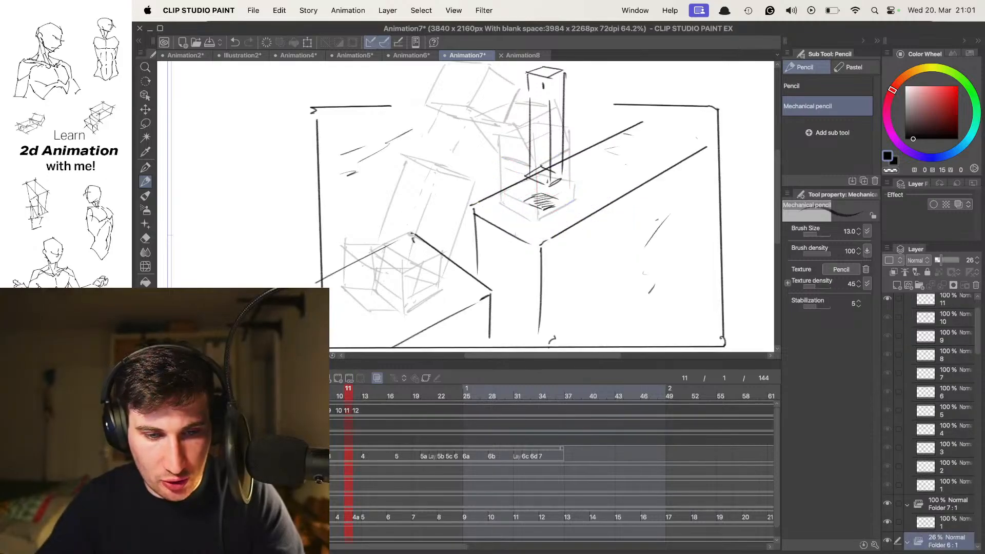
left_click(164, 439)
left_click(355, 410)
left_click_drag(356, 396, 331, 396)
left_click(377, 378)
scroll(605, 188, "down", 3)
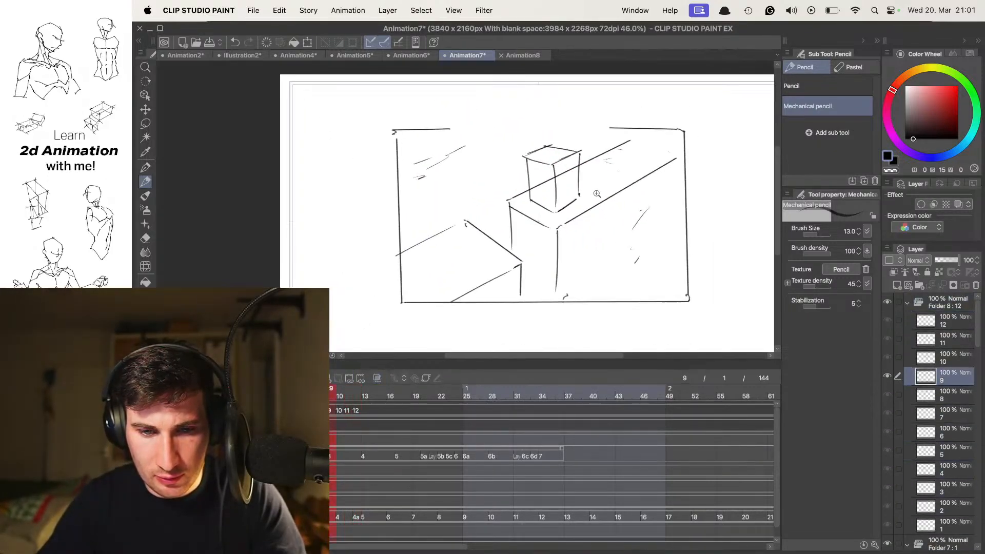
- Flip through the cube cels without onion skin to check the motion between poses
scroll(605, 190, "up", 3)
key("Right")
key("Right")
key("Left")
key("Left")
key("Left")
key("Left")
key("Left")
key("Left")
key("Left")
key("Left")
key("Left")
key("Right")
key("Right")
key("Right")
key("Right")
key("Right")
key("Right")
key("Right")
key("Right")
key("Right")
key("Right")
key("Right")
key("Right")
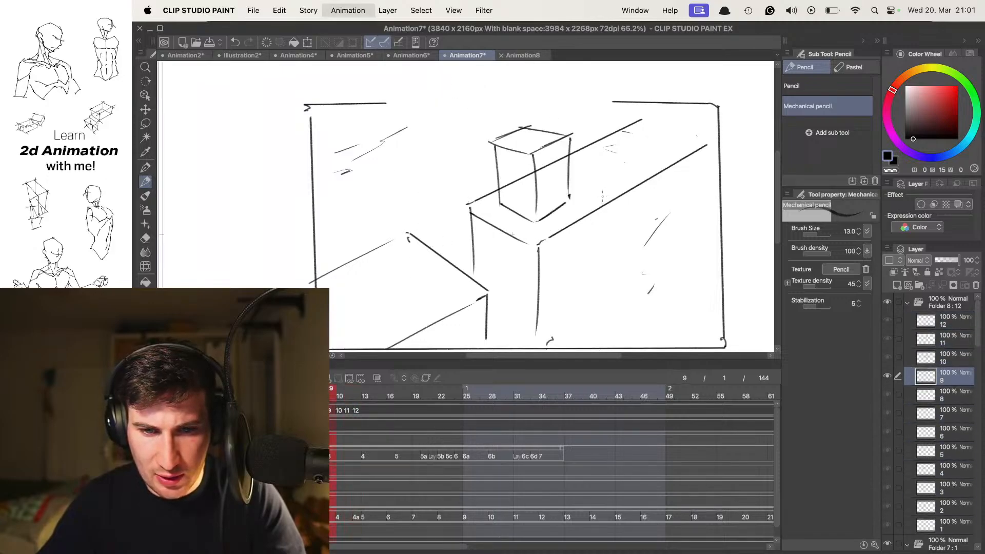
- Step through the whole jump repeatedly, from takeoff to settle, to judge its flow
scroll(516, 211, "down", 5)
scroll(518, 210, "up", 2)
key("Right")
key("Right")
key("Right")
key("Right")
key("Right")
key("Right")
key("Right")
key("Right")
key("Right")
key("Right")
key("Right")
key("Right")
key("Right")
key("Right")
key("Right")
key("Right")
key("Right")
key("Right")
key("Right")
key("Right")
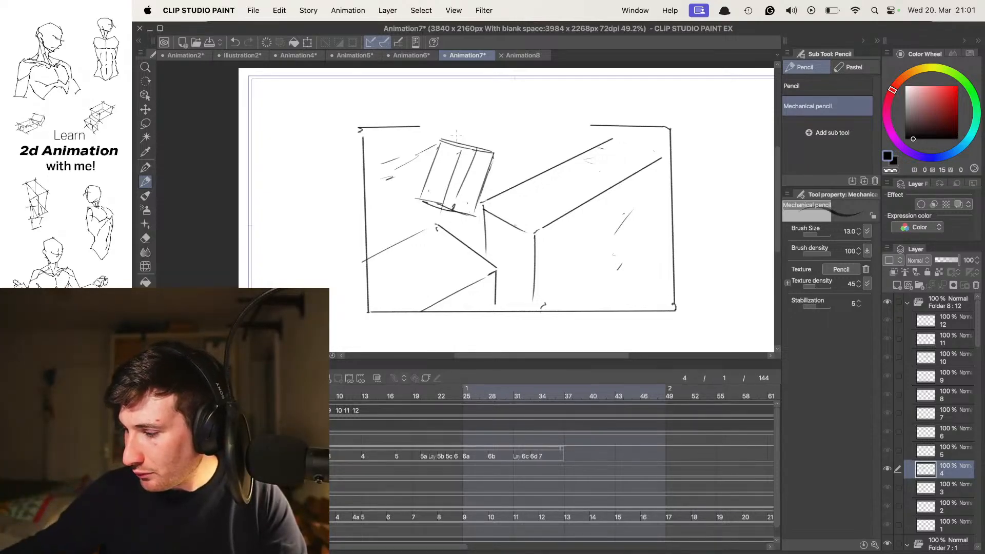
key("Right")
key("Right")
key("Right")
key("Right")
key("Right")
key("Right")
key("Right")
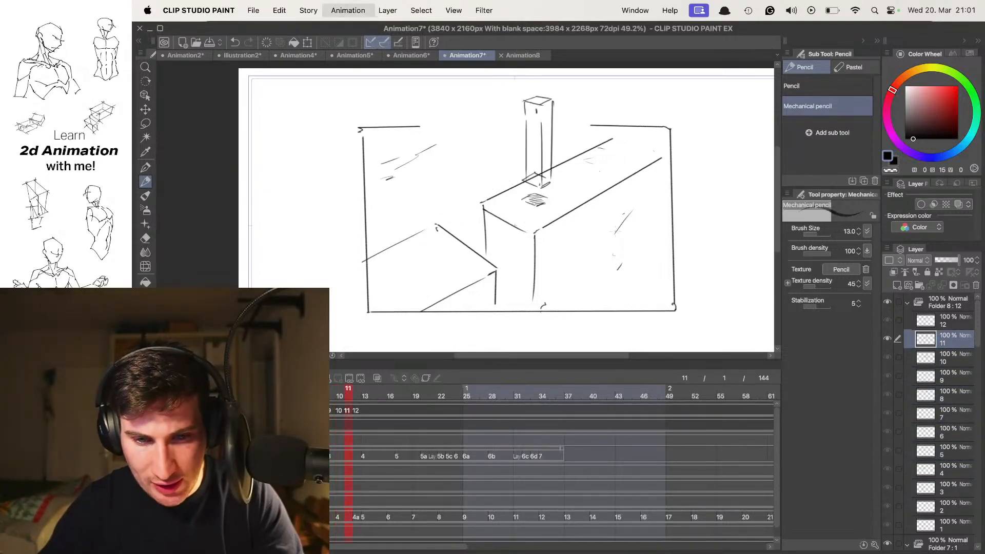
- Compare the touchdown, squash, rebound stretch and settle poses on cels 9 to 12
key("Right")
key("Left")
key("Left")
key("Left")
key("Left")
key("Right")
key("Right")
key("Right")
key("Right")
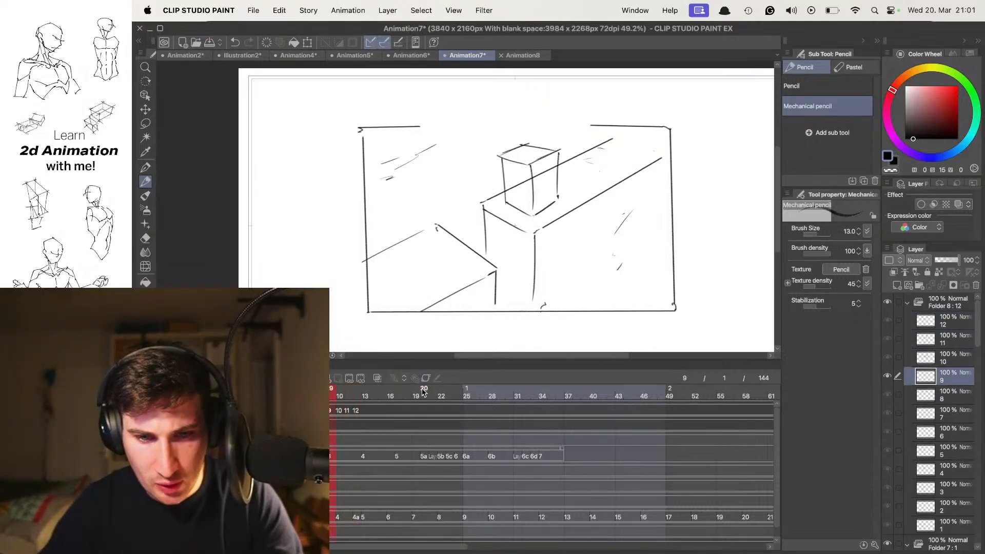
key("space")
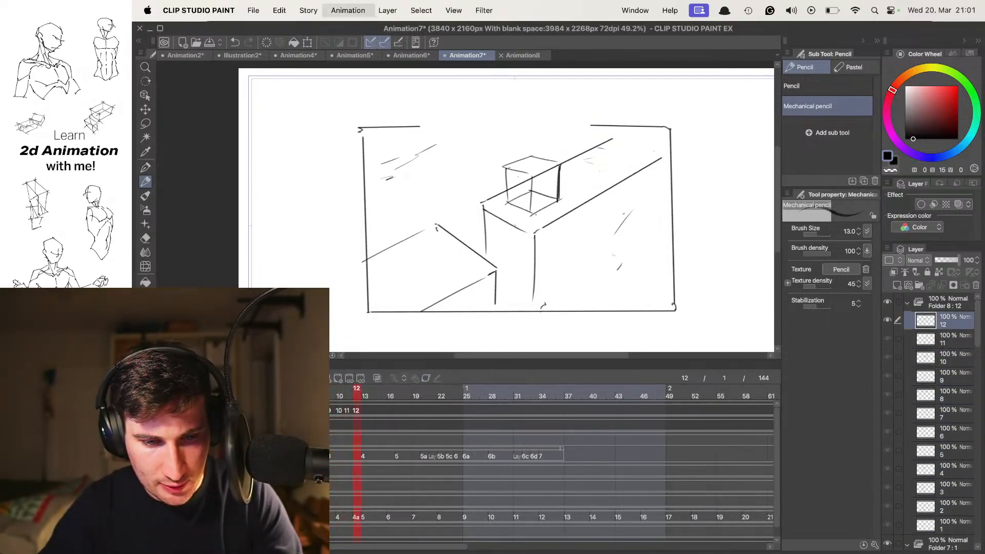
- Assign cels 1 to 12 by cel name from the first frame, holding each for 4 frames
right_click(174, 83)
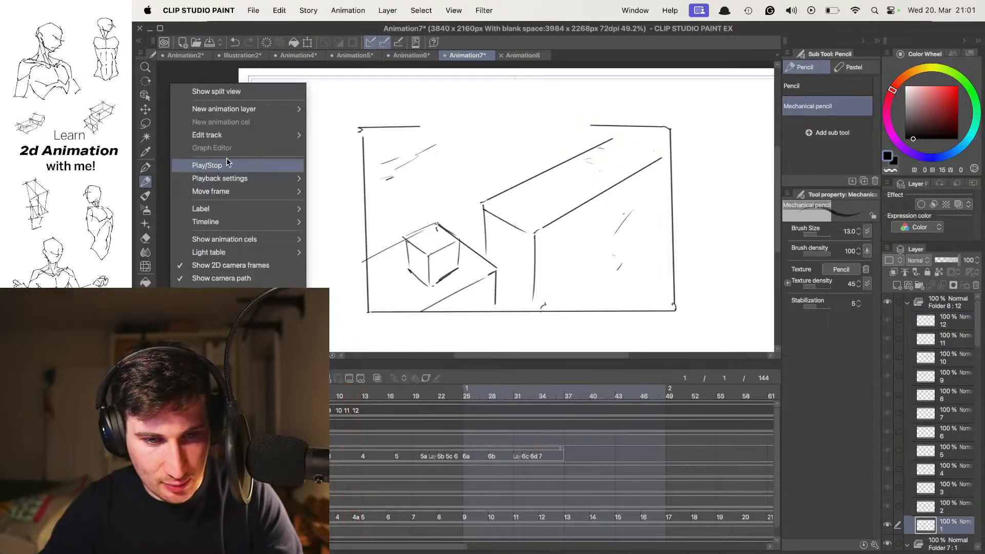
mouse_move(231, 135)
left_click(385, 302)
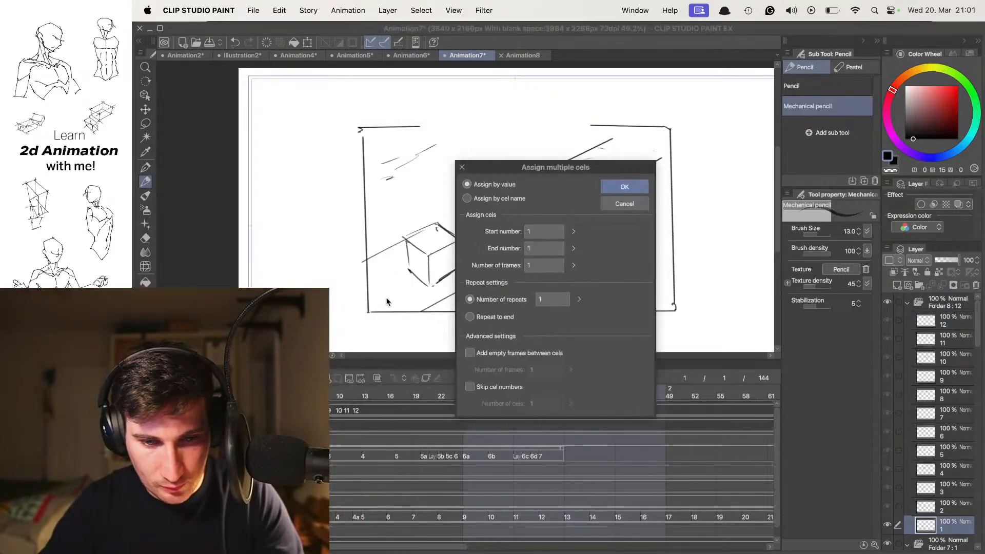
left_click(503, 201)
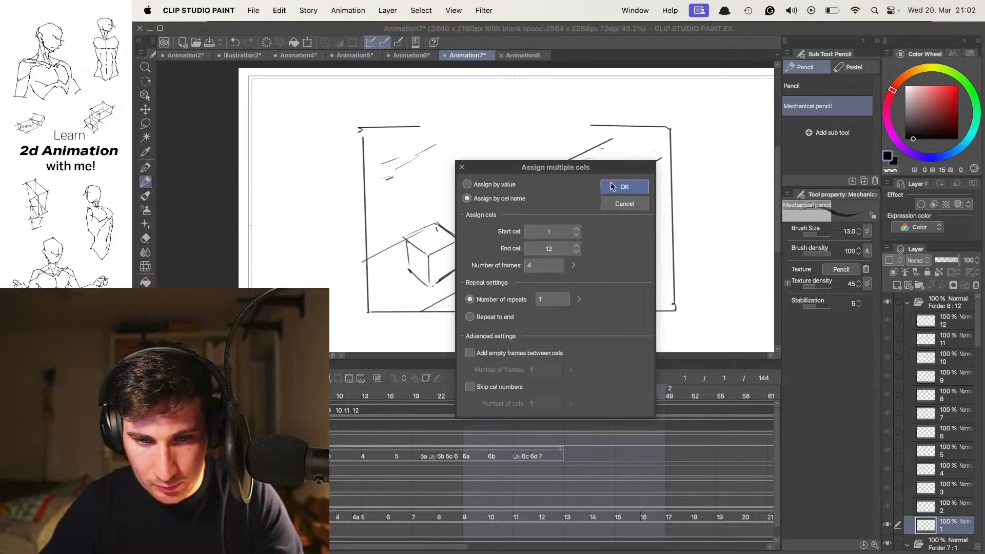
key("Return")
- Play back the retimed jump and step through its frames to examine the timing around the landing
key("space")
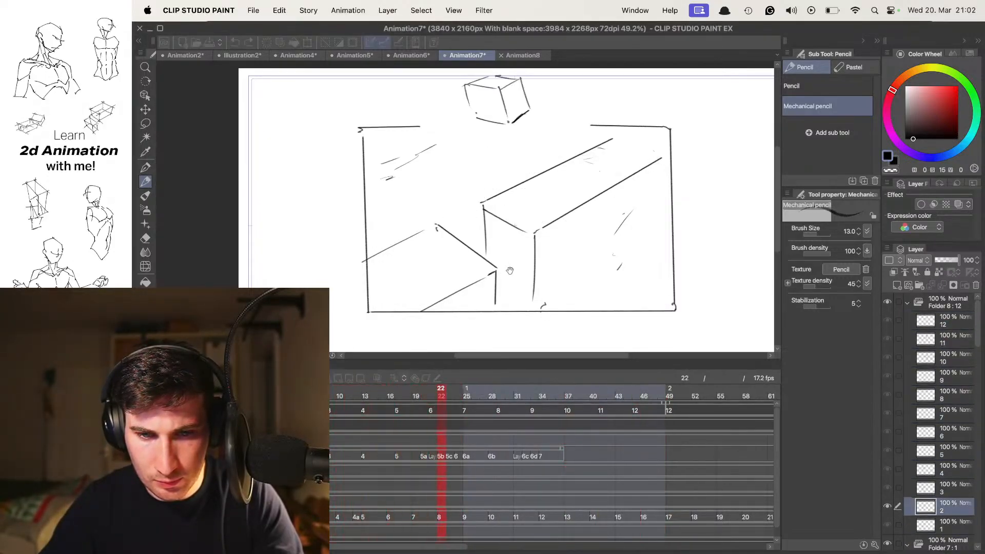
key("space")
key("Left")
key("Left")
key("Left")
key("Left")
key("Left")
key("Left")
key("Left")
key("Left")
key("Left")
key("Left")
key("Left")
key("Left")
key("Left")
key("Left")
key("Left")
key("Left")
key("Left")
key("Left")
key("Left")
key("Left")
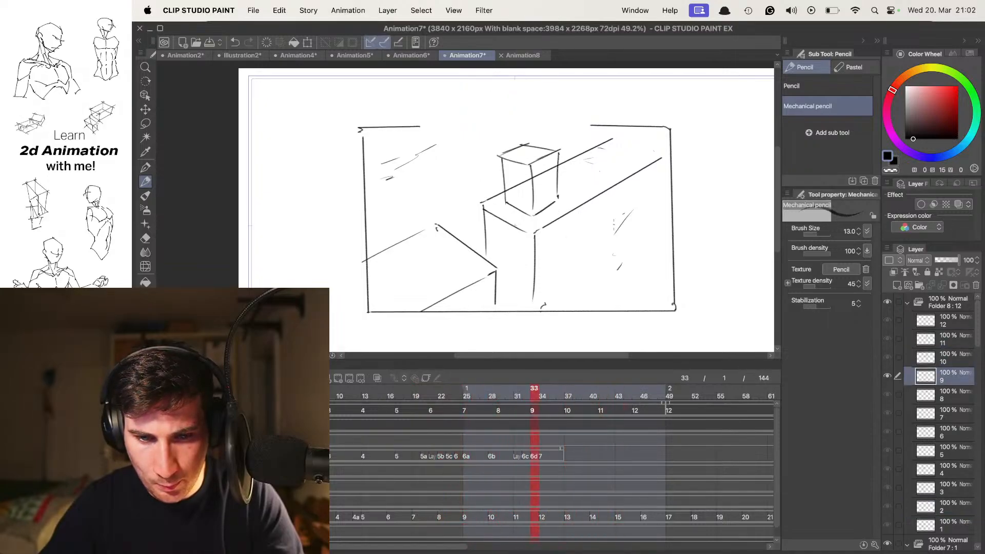
key("Right")
key("Right")
key("Right")
key("Right")
key("Right")
key("Right")
key("Right")
key("Right")
key("Right")
key("Right")
key("Right")
key("Right")
key("Right")
key("Right")
key("Right")
key("Right")
key("Right")
key("Right")
key("Right")
key("Right")
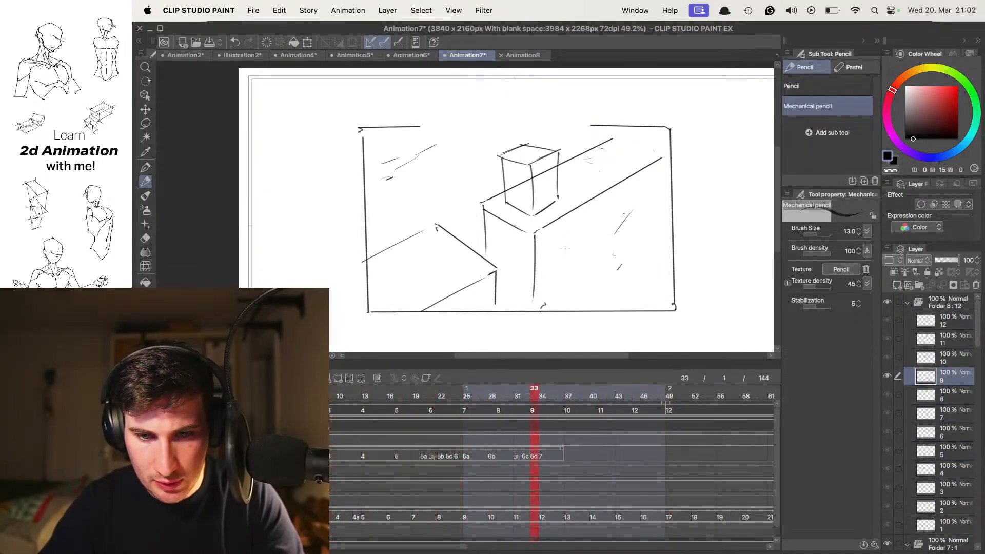
- Insert a new blank cel at frame 36, between cels 9 and 10
key("Left")
key("Right")
key("Right")
key("Right")
key("Right")
key("alt+n")
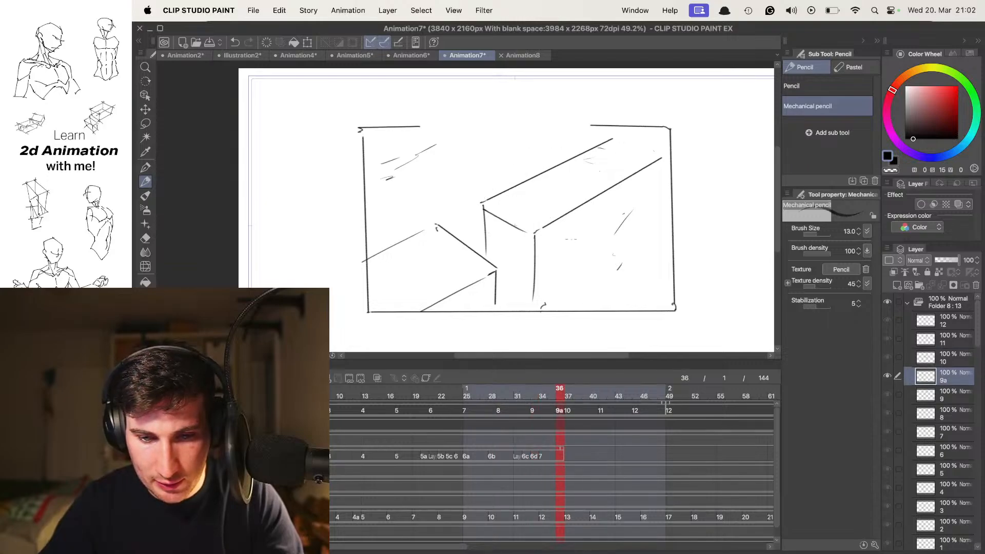
- Turn on onion skin and move the blank cel 9a to frame 34, directly after the touchdown cel 9
left_click_drag(612, 169, 582, 181)
left_click(573, 408)
key("alt+o")
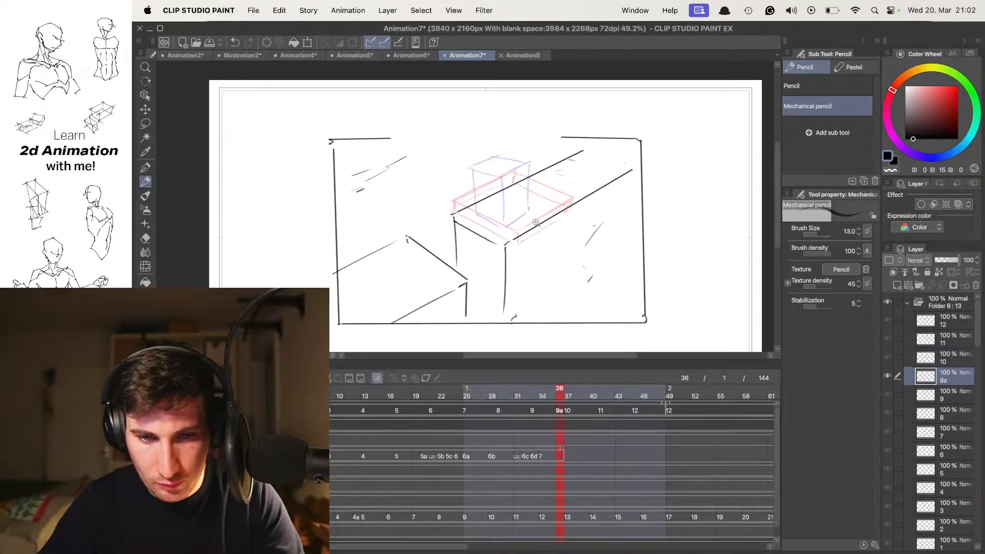
left_click_drag(517, 209, 529, 218)
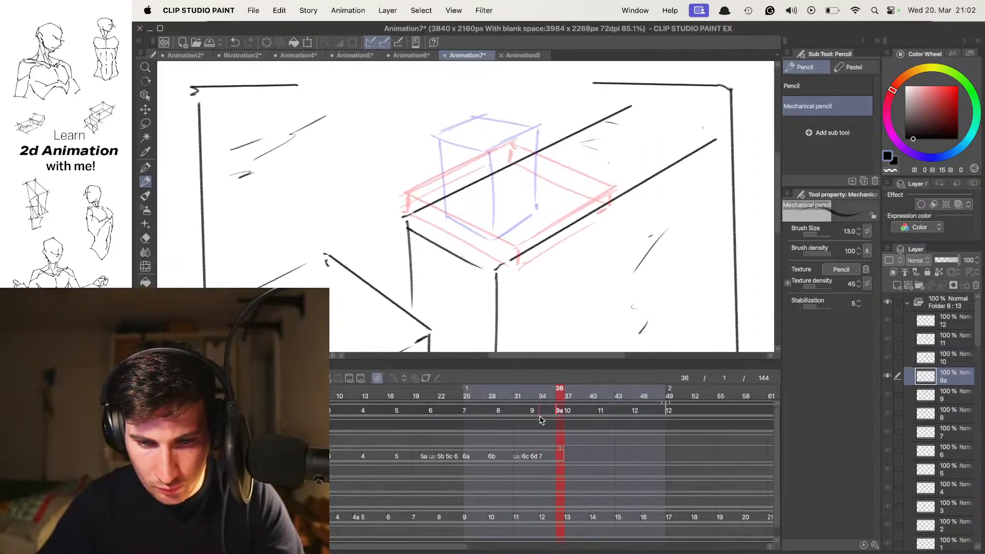
key("Left")
key("Left")
key("Left")
key("Left")
key("Right")
key("Right")
- Sketch the squashing inbetween box on cel 9a, halfway between the touchdown pose and the flat squash of cel 10
mouse_move(492, 205)
left_mouse_down()
mouse_move(475, 237)
mouse_move(480, 250)
left_mouse_up()
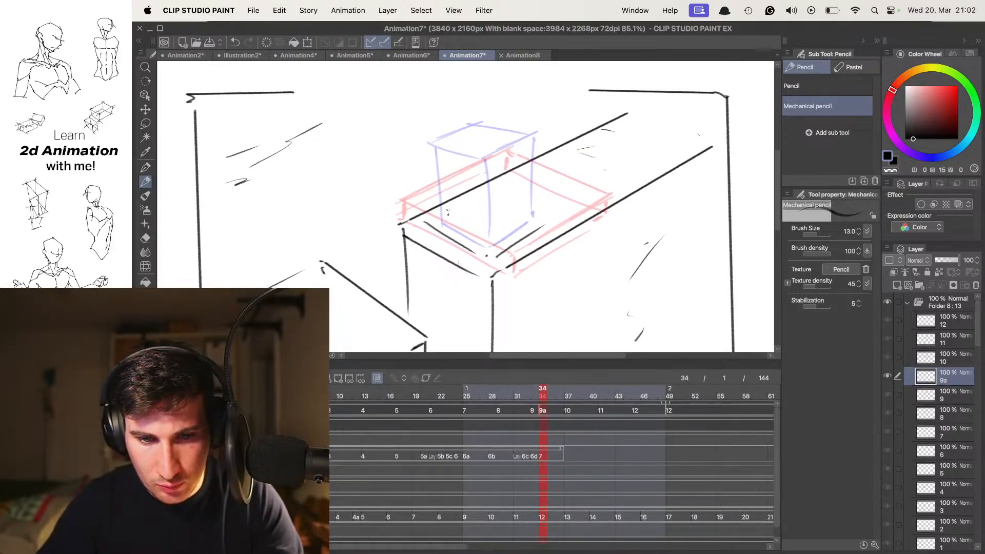
key("super+z")
left_click_drag(500, 184, 555, 205)
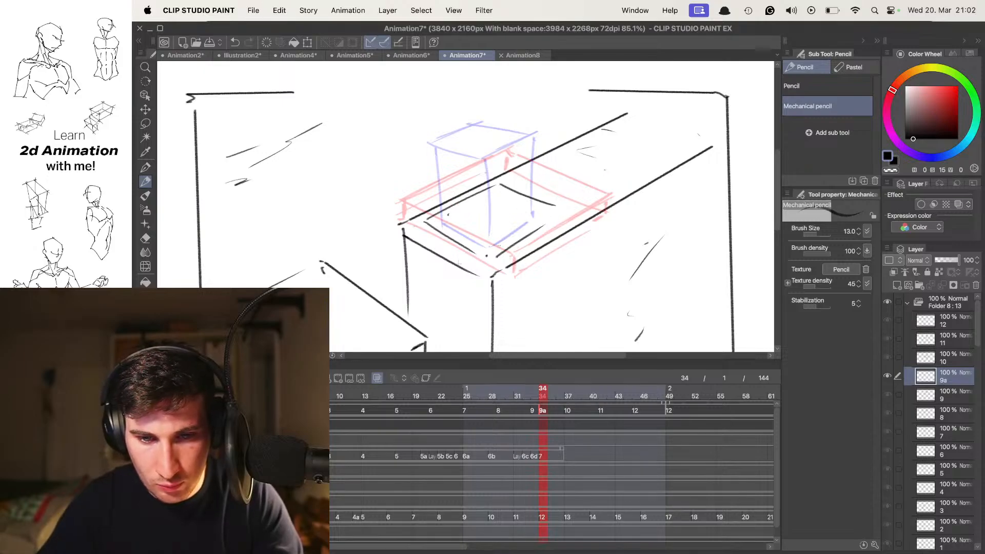
key("Right")
key("Left")
key("Right")
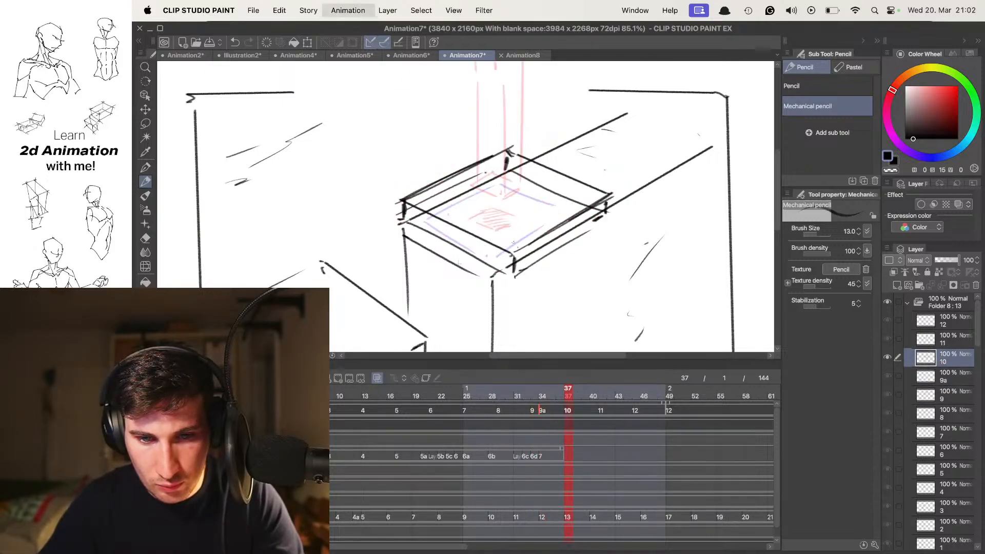
key("Left")
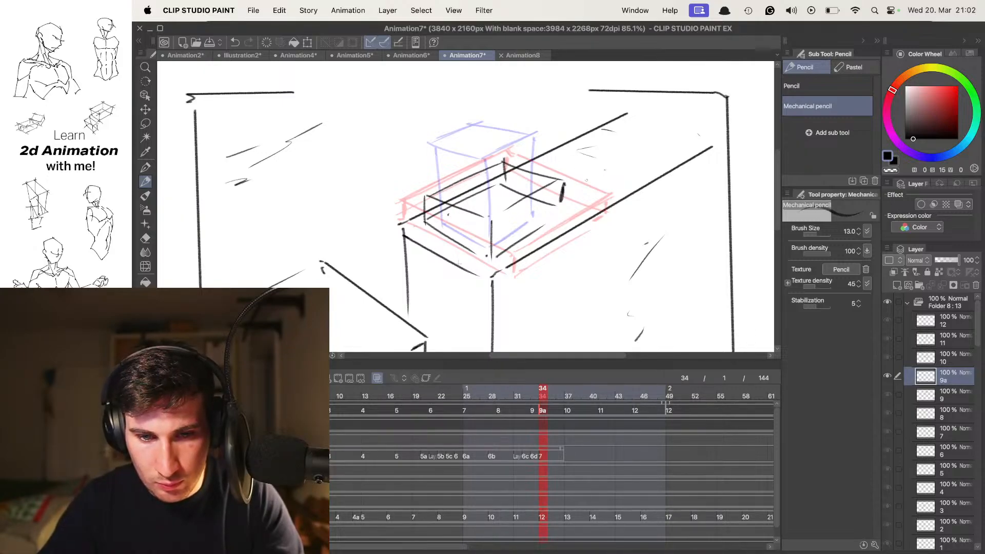
- Insert cel 10a at frame 40 and sketch a box rising out of the flat squash towards the stretch of cel 11
key("Right")
key("ctrl+alt+n")
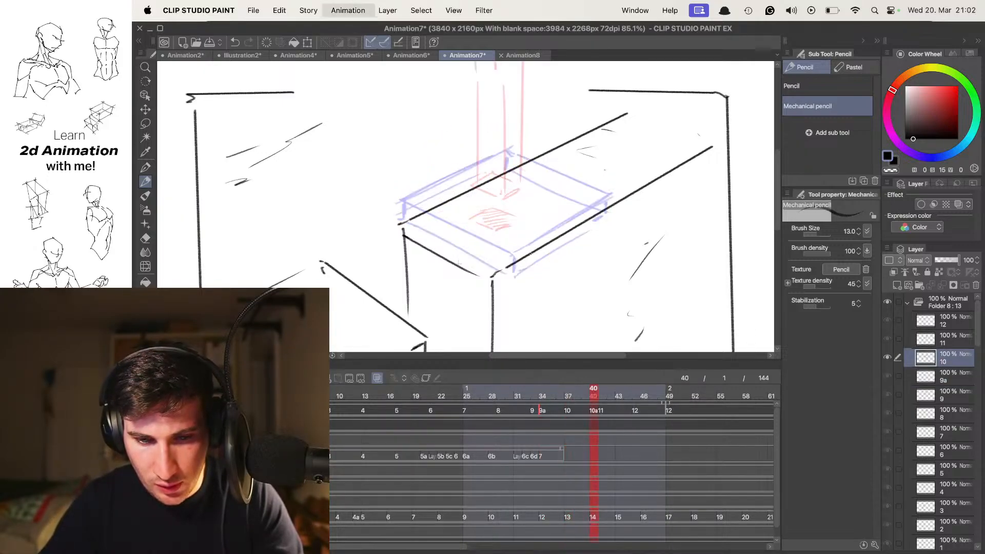
scroll(547, 191, "up", 2)
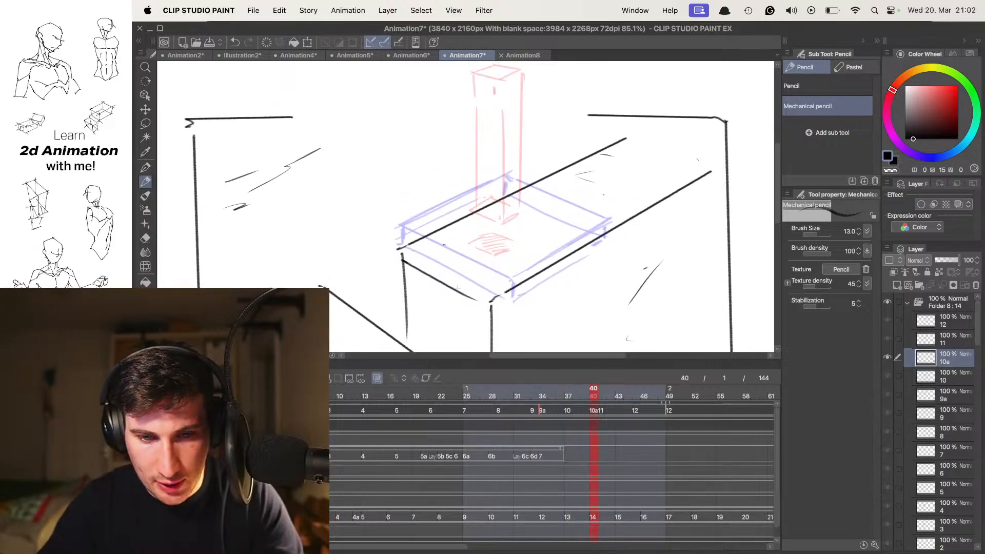
key("ctrl+z")
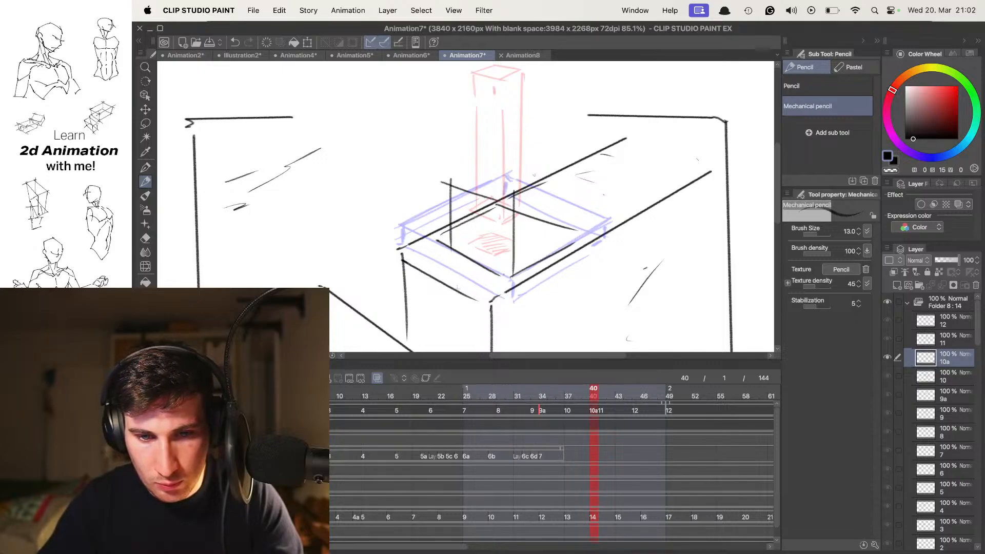
left_click_drag(568, 192, 553, 193)
key("super+z")
- Flip back and forth through the cels around 10a to compare the squash, inbetween, stretch and settle poses
key("Left")
key("Right")
key("Right")
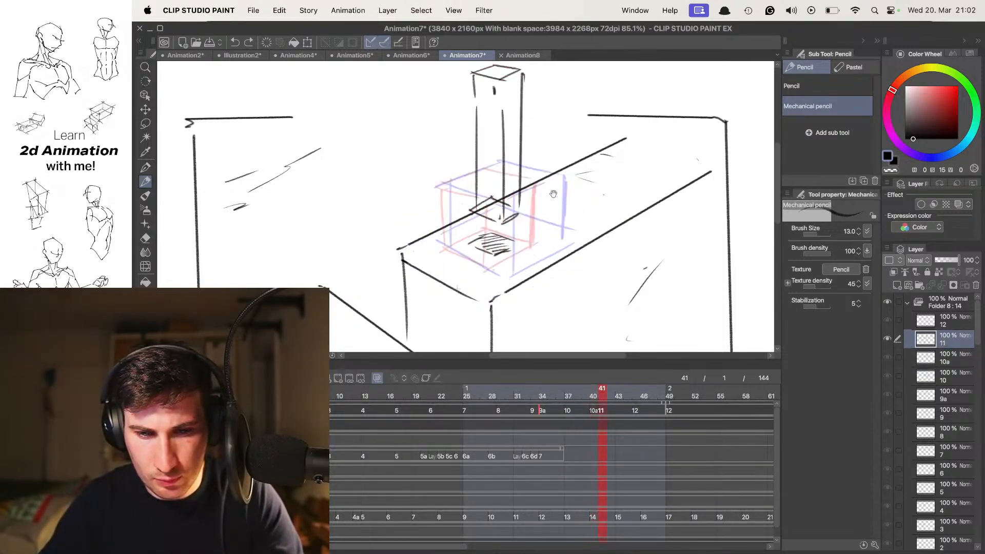
key("Left")
key("Right")
key("Left")
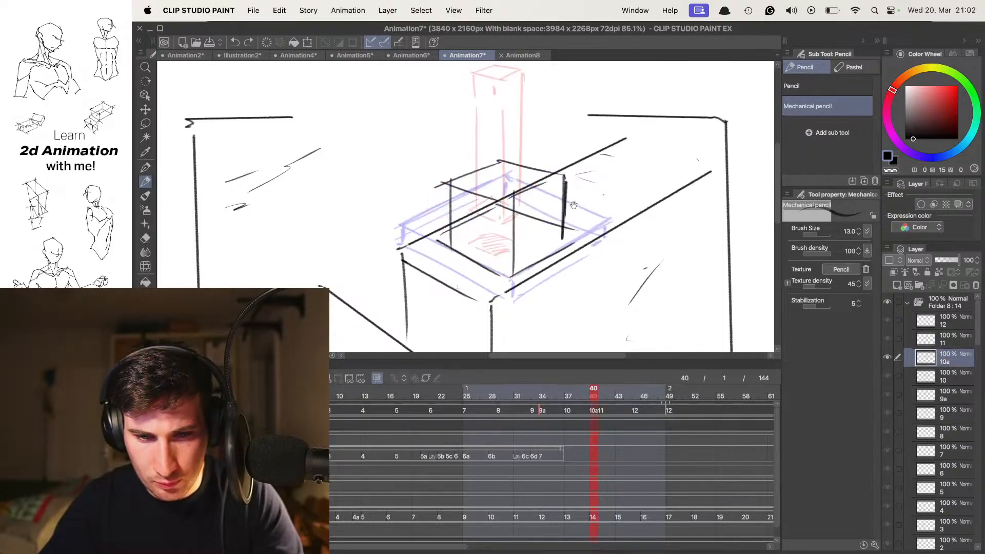
key("Right")
key("Right")
key("Right")
key("Right")
key("Right")
key("Left")
key("Left")
key("Left")
key("Left")
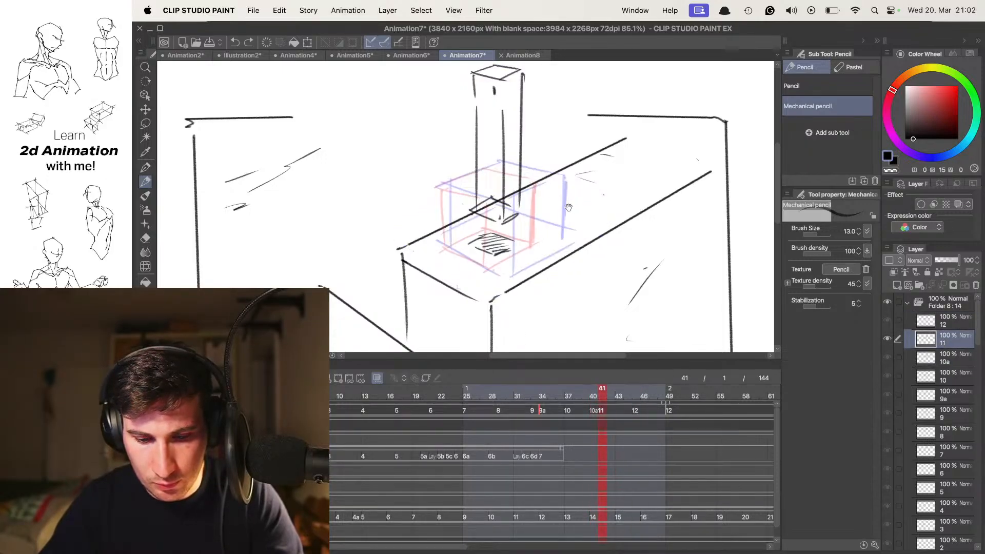
- Insert cel 11a at frame 42 and sketch a tall box narrowing towards its base, between the stretch and settle poses
key("Right")
key("super+shift+n")
scroll(529, 227, "up", 1)
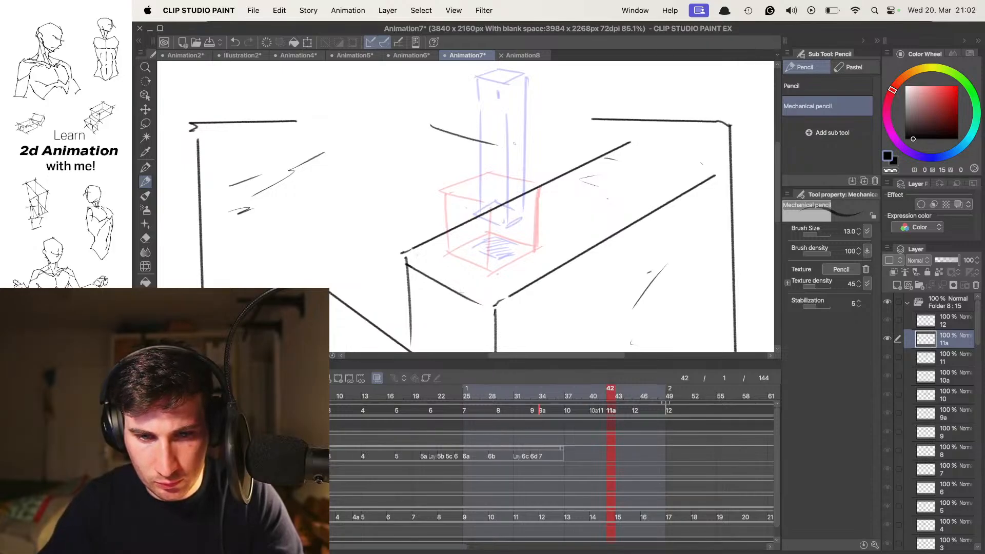
left_click_drag(438, 132, 494, 149)
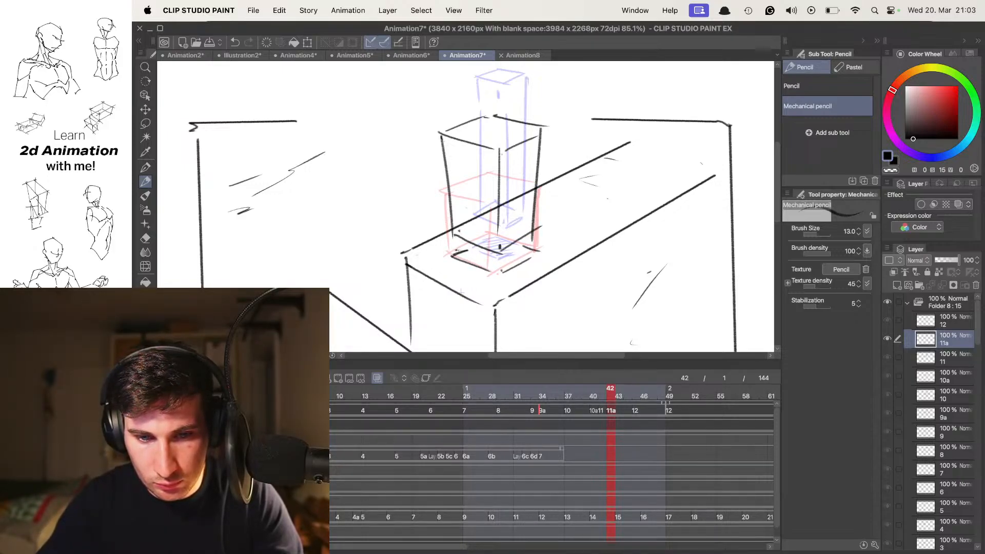
- Play back the jump and flip through cels 8 to 12 to examine the landing's inbetweens and timing
key("period")
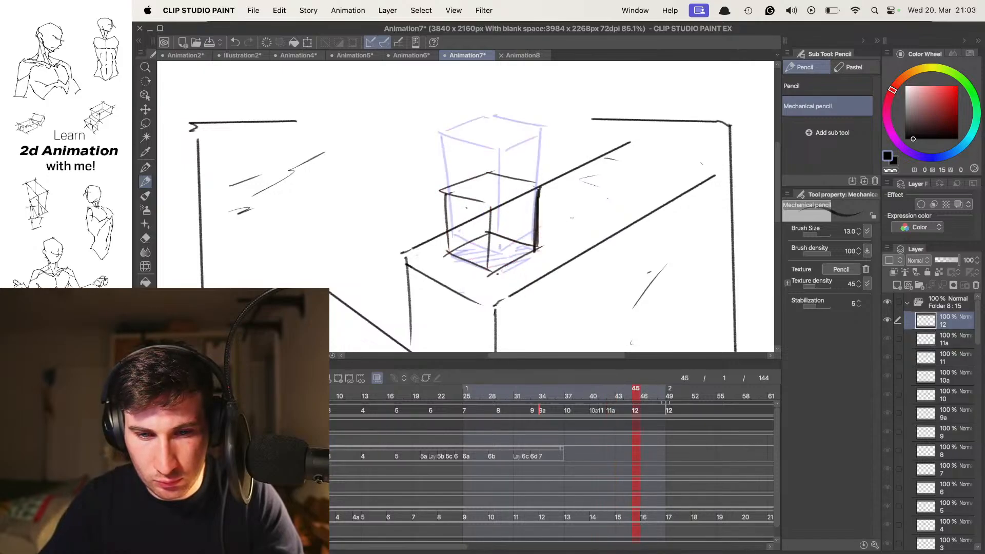
key("comma")
key("comma")
key("comma")
key("period")
key("period")
key("period")
key("period")
key("space")
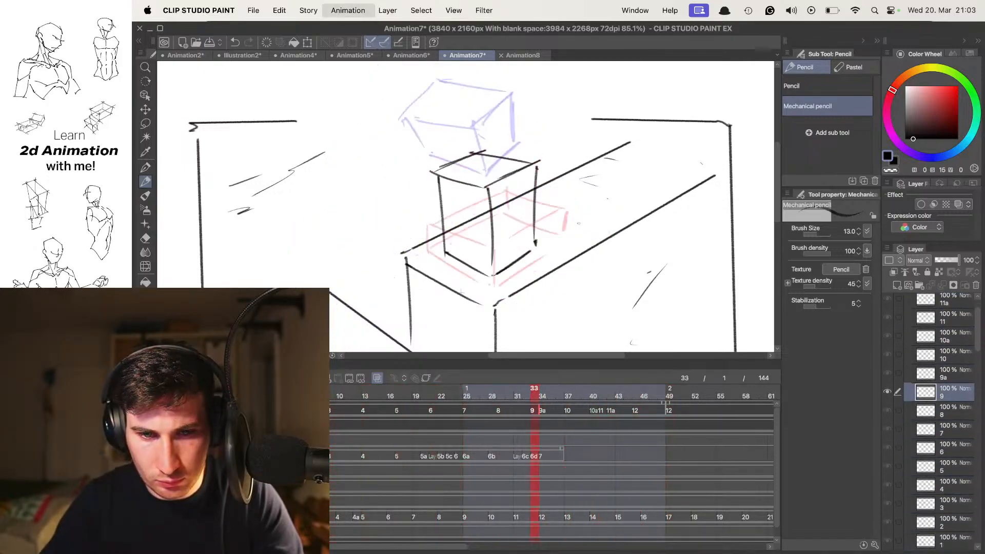
key("space")
key("comma")
key("comma")
key("comma")
key("comma")
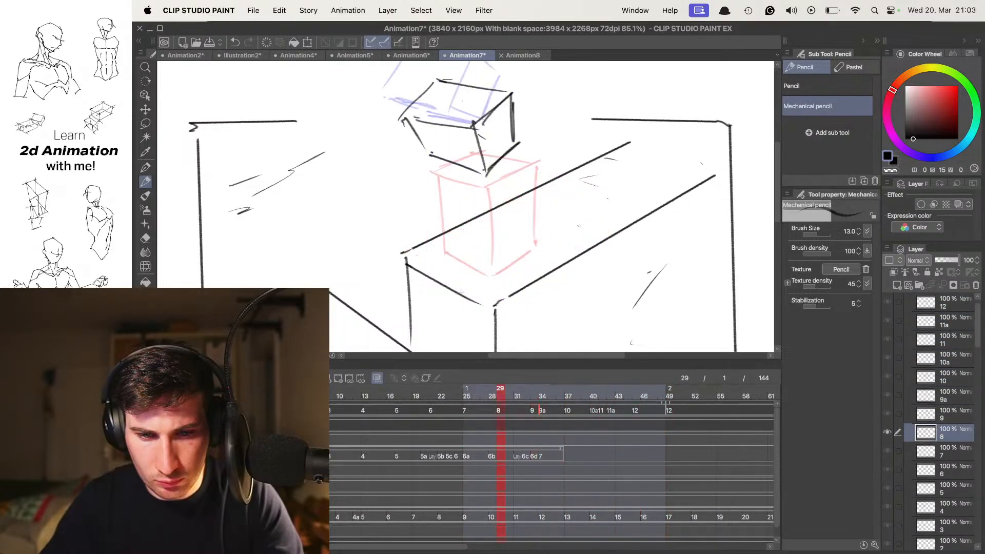
key("period")
key("period")
key("comma")
key("period")
key("comma")
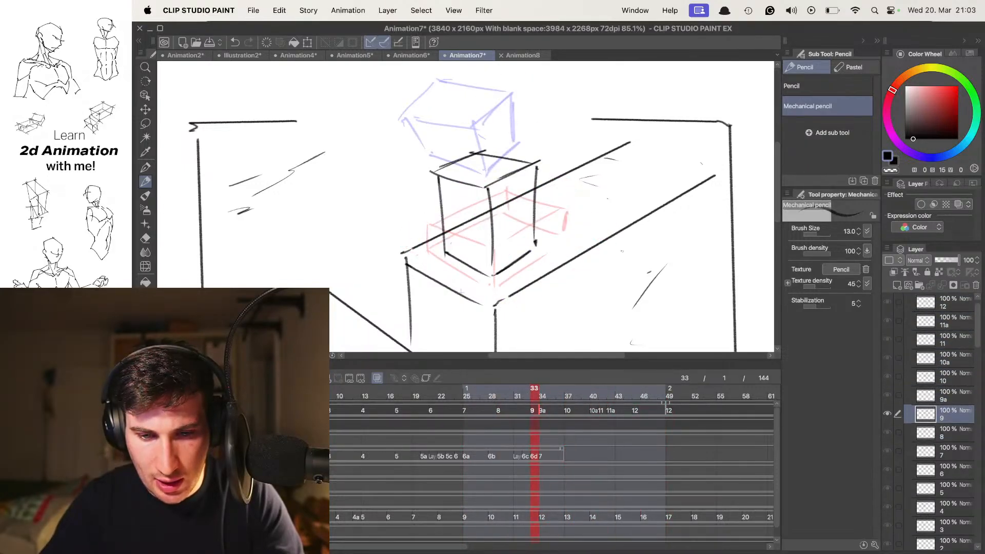
key("period")
- Move the inbetween cel 10a to frame 38, directly after the squash cel 10
left_click(570, 389)
left_click(593, 385)
key("comma")
left_click(592, 413)
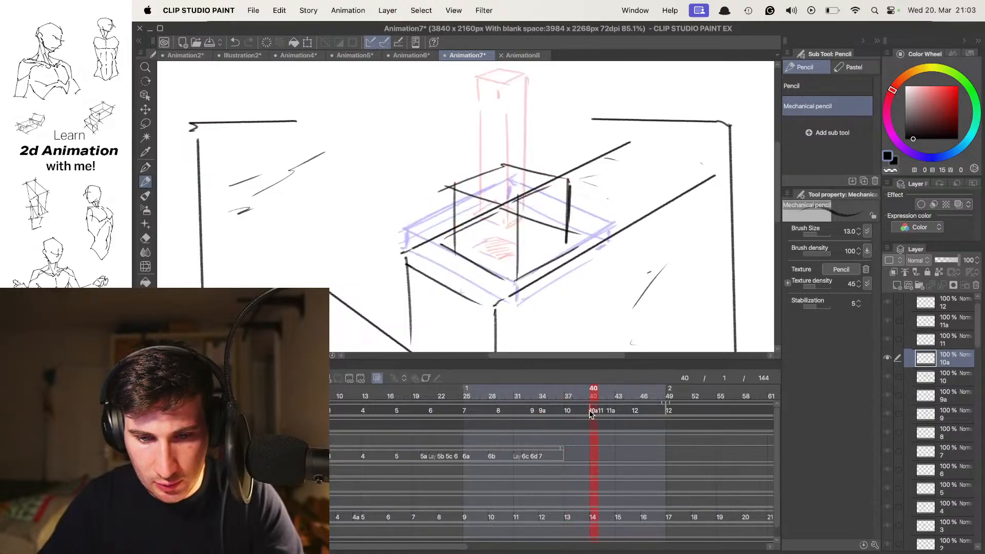
left_click_drag(575, 415, 576, 414)
- Insert cel 10b at frame 39 and sketch the rising box with its hatched shadow between cels 10a and 11
key("comma")
key("comma")
key("period")
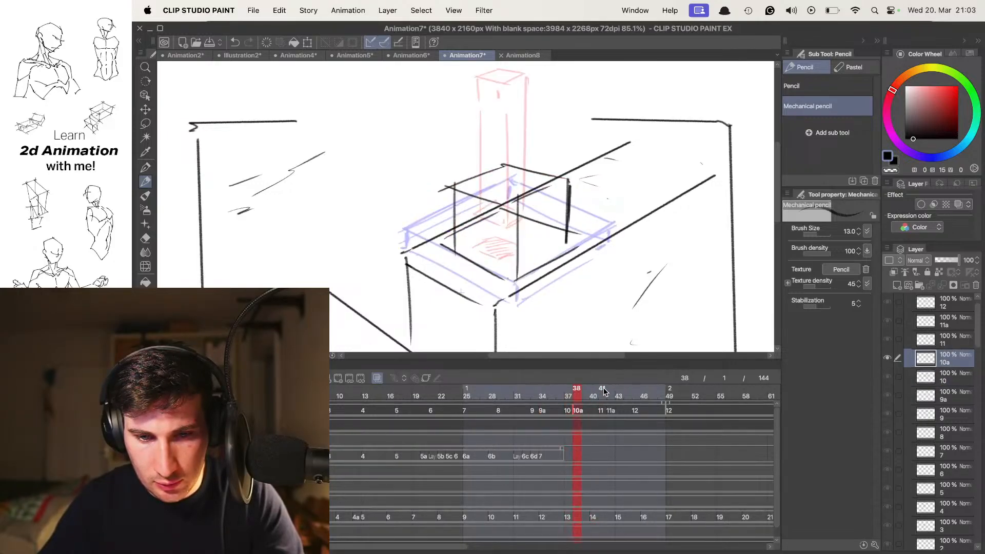
key("comma")
key("period")
key("period")
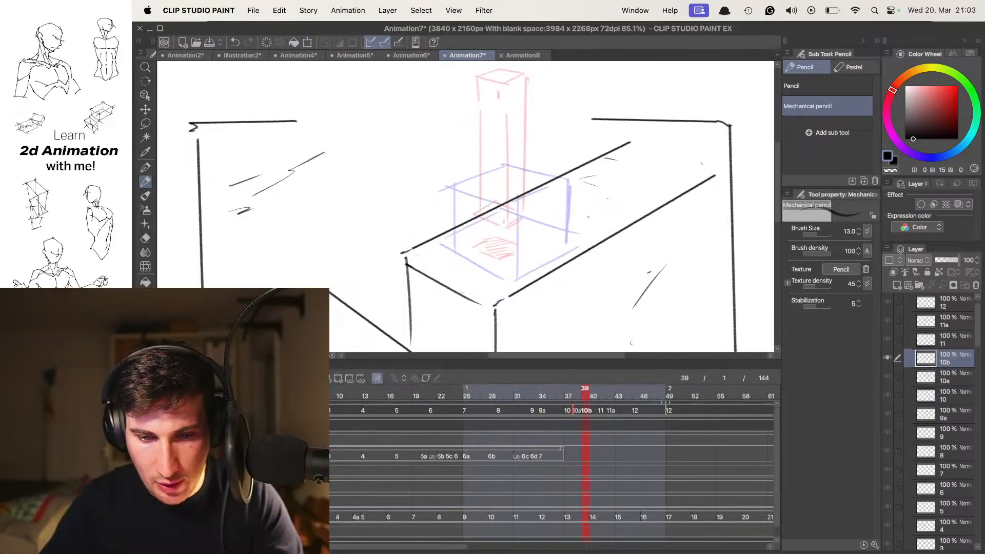
left_click_drag(512, 147, 494, 206)
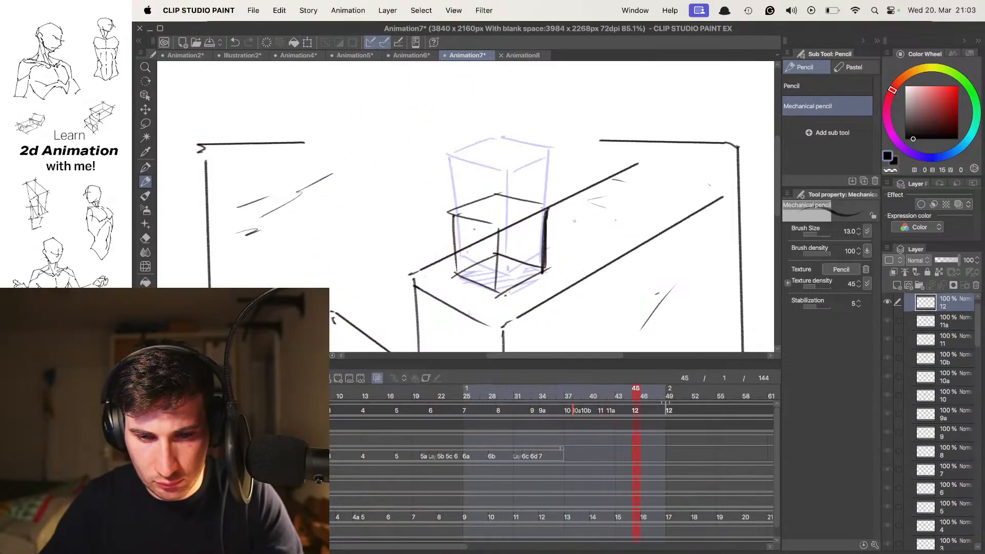
- Shift the box drawings on cels 11a and 12 slightly to the right with Transform
key("super+t")
left_click_drag(548, 212, 553, 208)
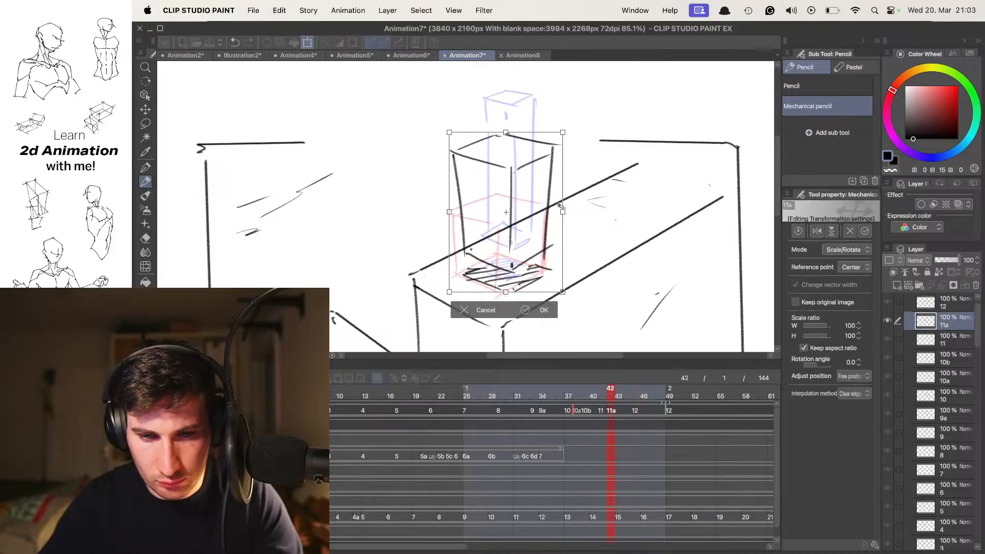
key("Return")
key("Left")
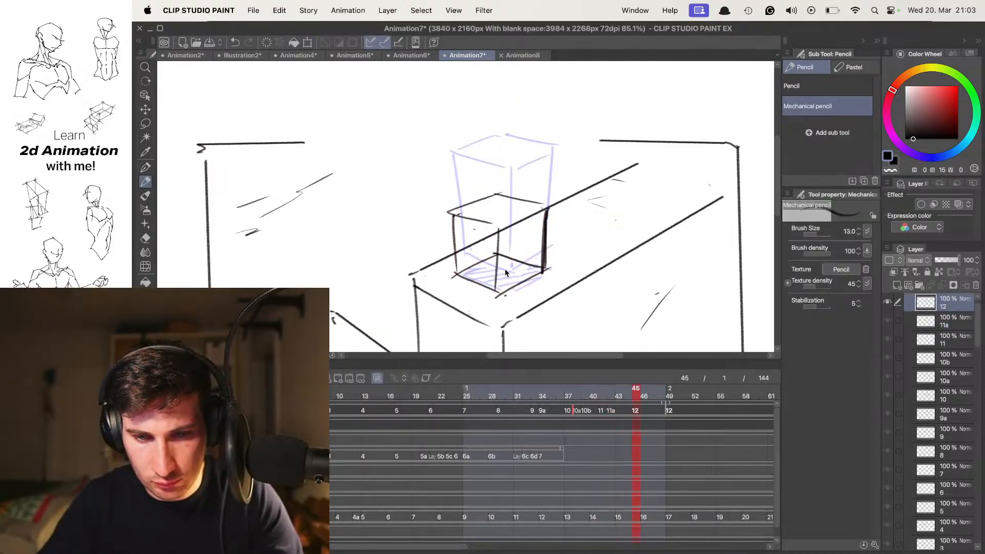
key("super+t")
key("Return")
- Play back the landing and remove the inbetween cels 9a and 11a from the timeline
key("space")
key("space")
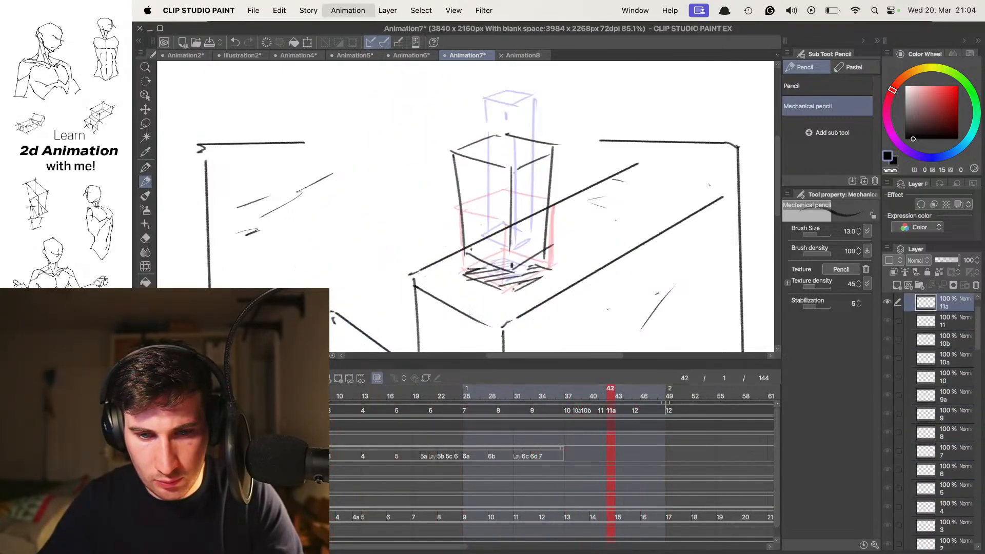
scroll(497, 255, "down", 5)
left_click_drag(497, 255, 521, 204)
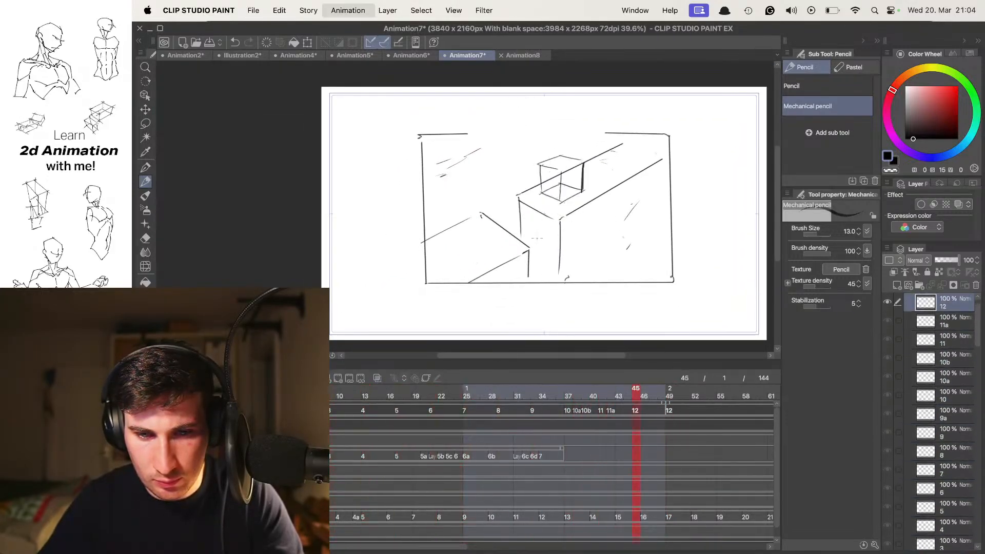
key("Left")
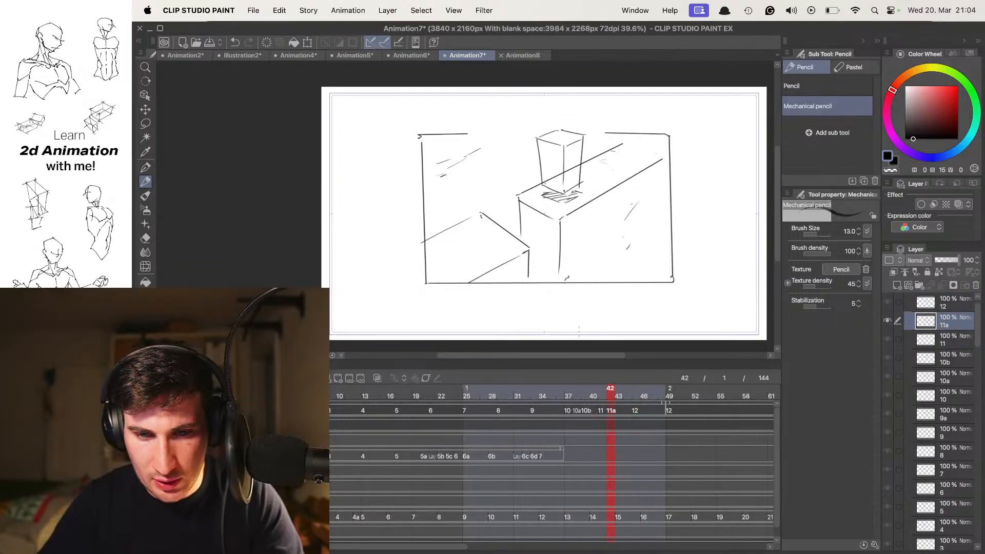
left_click(361, 378)
key("Right")
key("space")
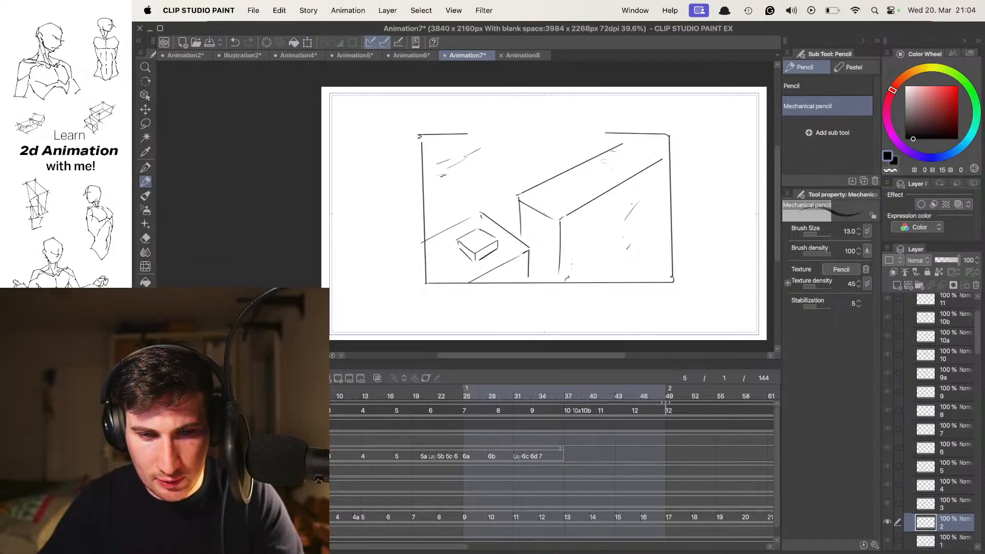
- Add cel 1a at frame 3 with onion skin on and sketch the half-squashed cube between cels 1 and 2
scroll(570, 264, "up", 4)
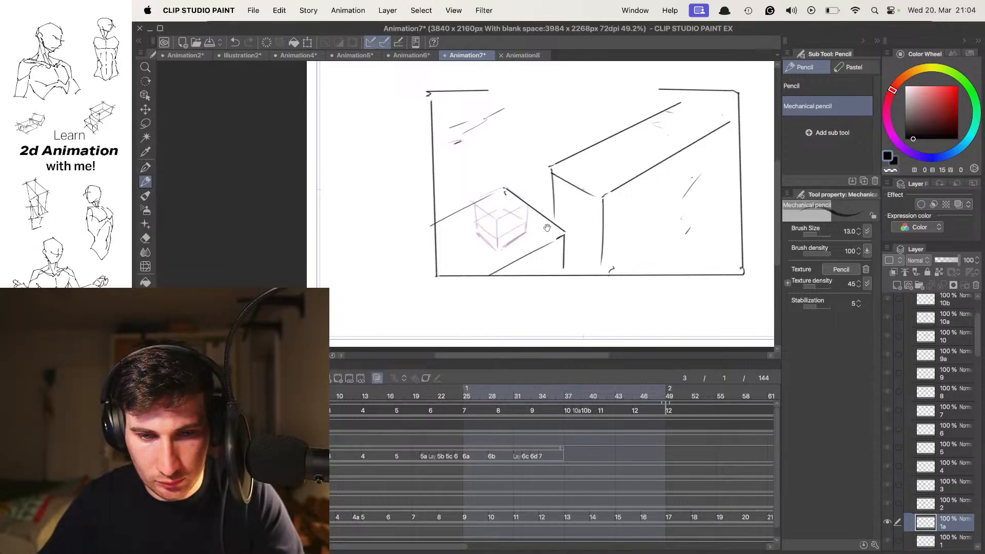
scroll(523, 227, "up", 5)
left_click_drag(523, 227, 535, 232)
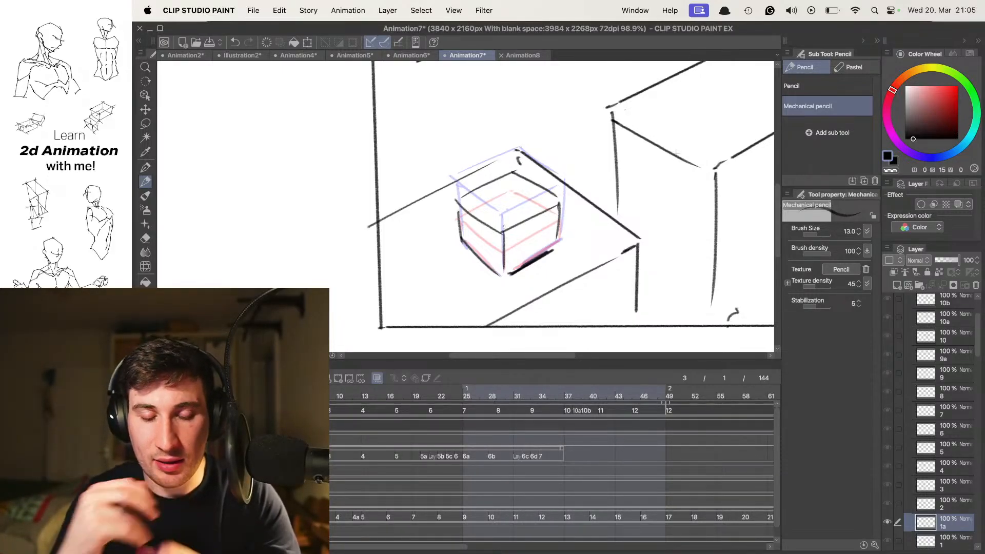
- Flip through cels 1, 1a and 2 and play back the jump to check the opening squash in motion
key("comma")
key("period")
key("period")
key("comma")
key("comma")
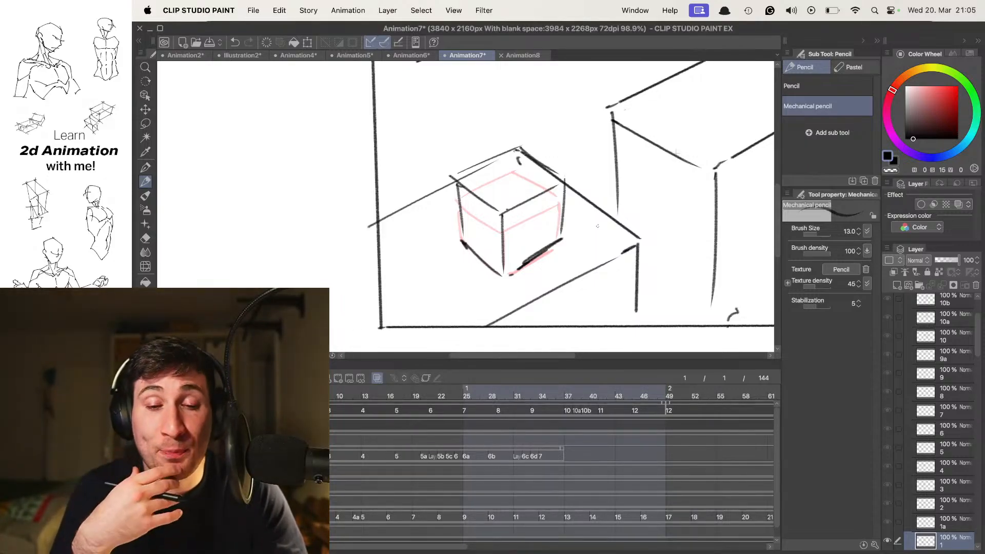
key("Right")
key("Right")
key("space")
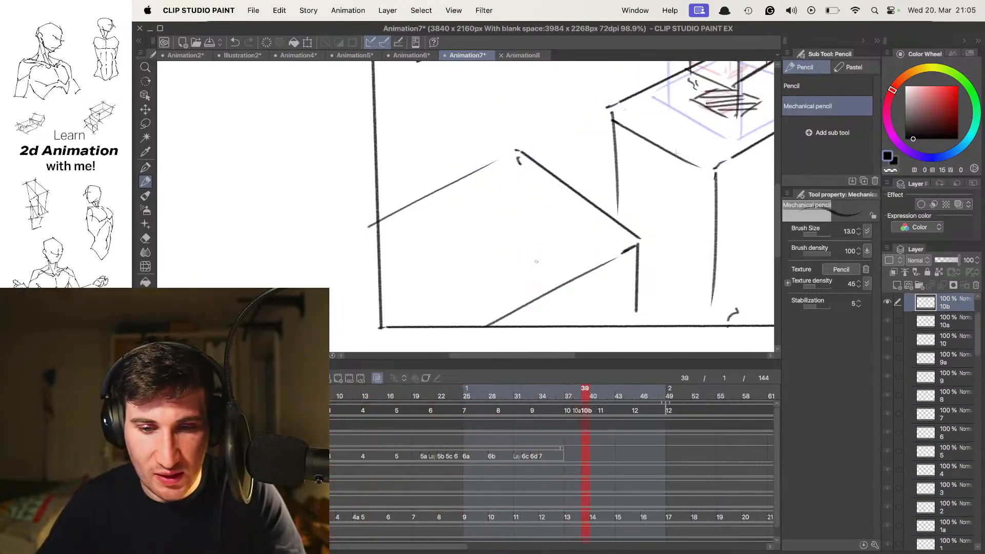
key("space")
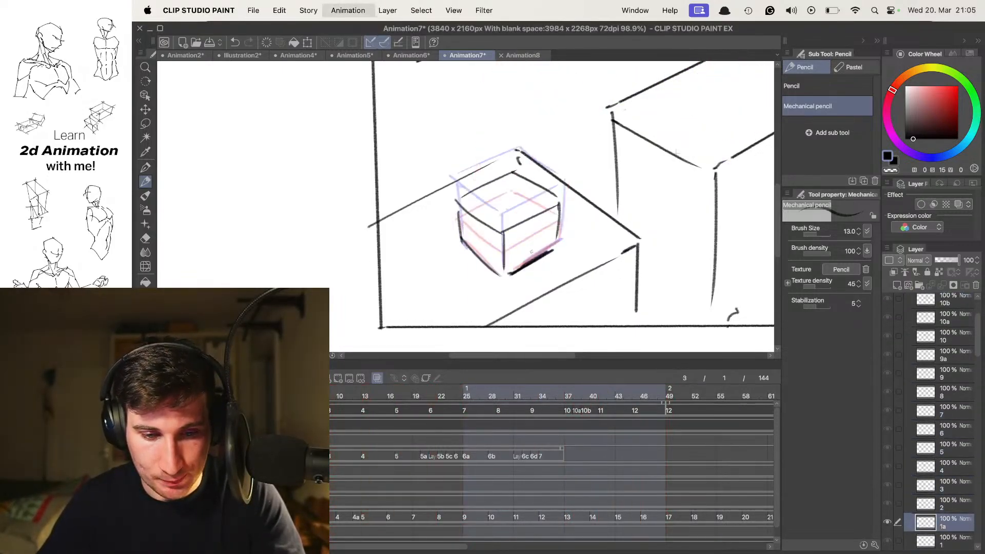
- Compare the spacing of inbetween 1a against the resting cube and the squash on its neighbouring cels
key("Right")
key("Left")
key("Left")
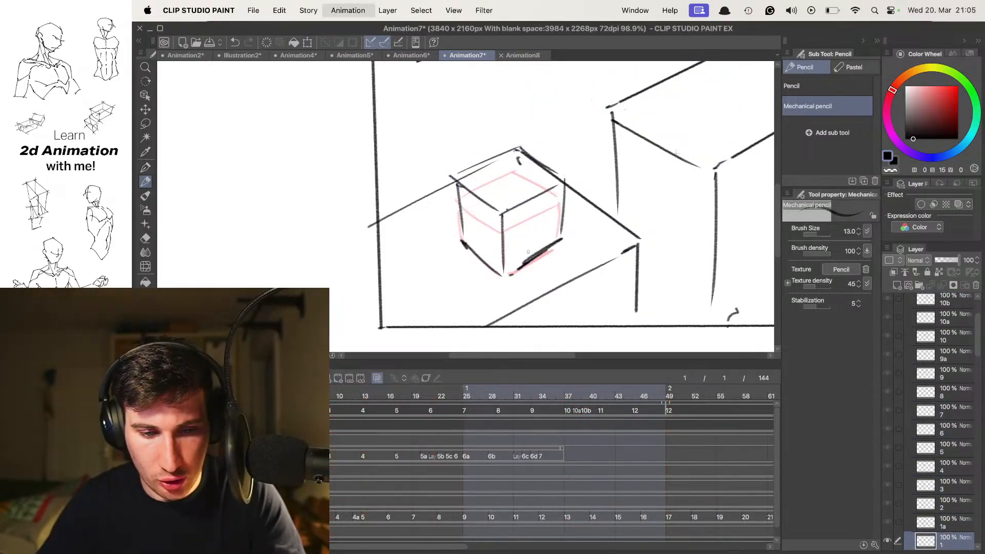
key("Right")
key("Right")
key("Left")
key("Left")
key("Right")
key("Right")
key("Right")
key("Left")
key("Left")
key("Left")
key("Right")
key("Left")
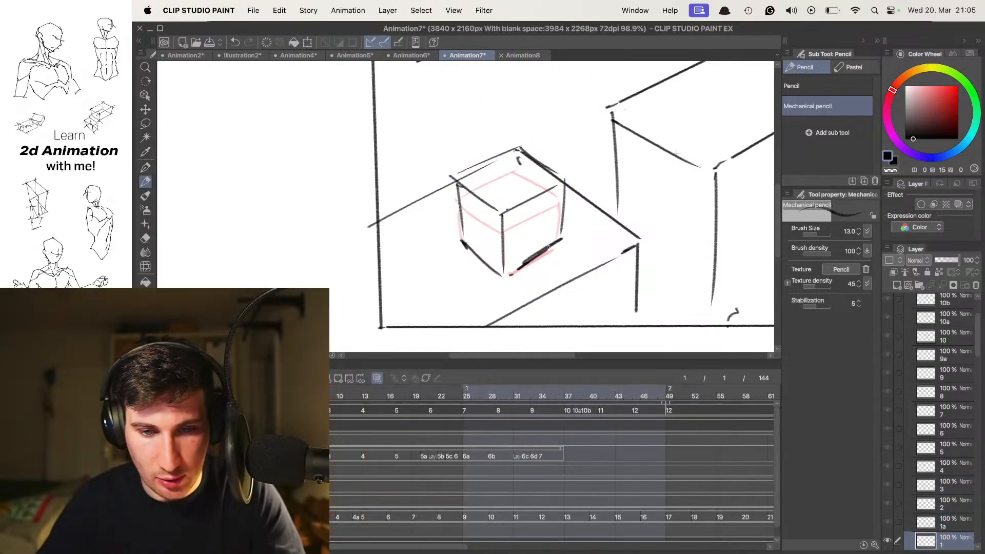
- Sketch an inbetween cube at frame 2 between cels 1 and 1a using onion skin, and play back the jump
key("Right")
left_click_drag(585, 209, 573, 212)
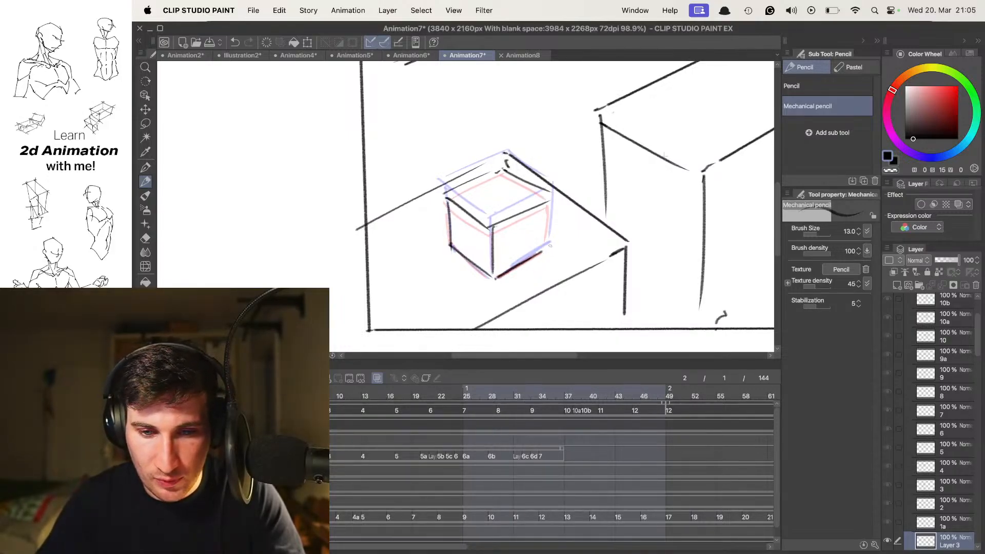
scroll(664, 155, "down", 5)
key("Return")
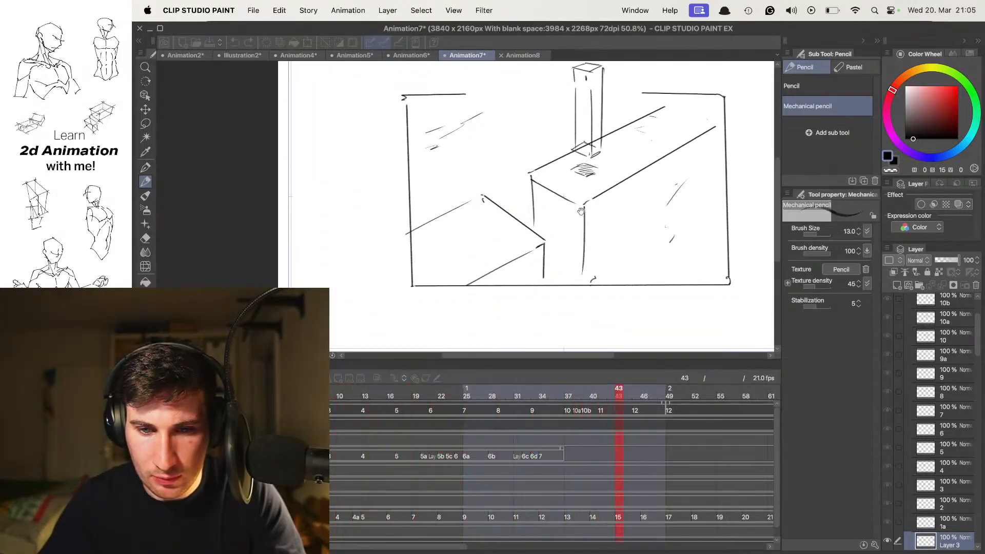
key("Return")
- Flip through the opening squash cels and play back the jump to judge the frame 2 inbetween
key("Right")
key("Right")
key("Right")
key("Right")
key("Right")
key("Right")
key("Right")
key("Right")
key("Right")
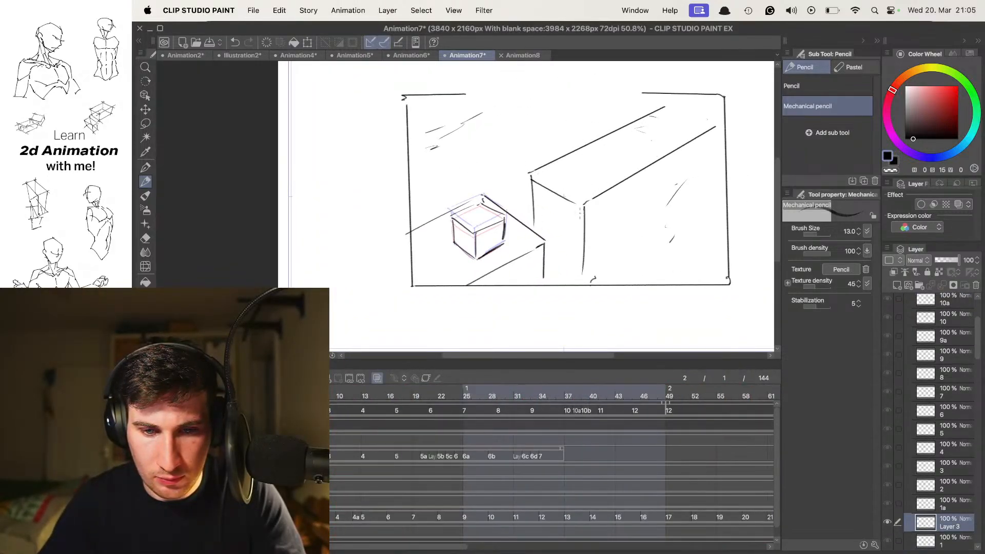
key("Return")
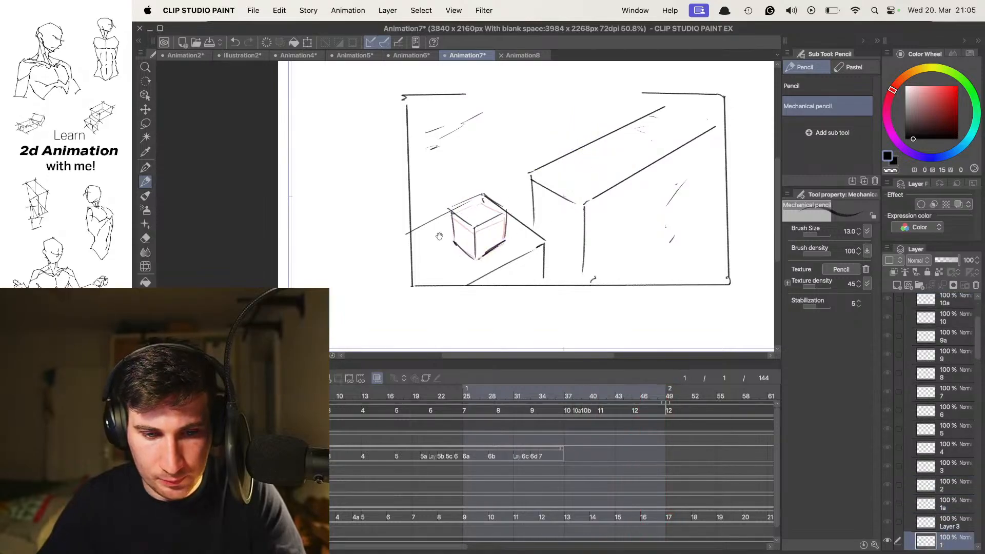
- Add cel 1b at frame 4 and sketch the cube squashed partway between cels 1a and 2
scroll(485, 226, "up", 3)
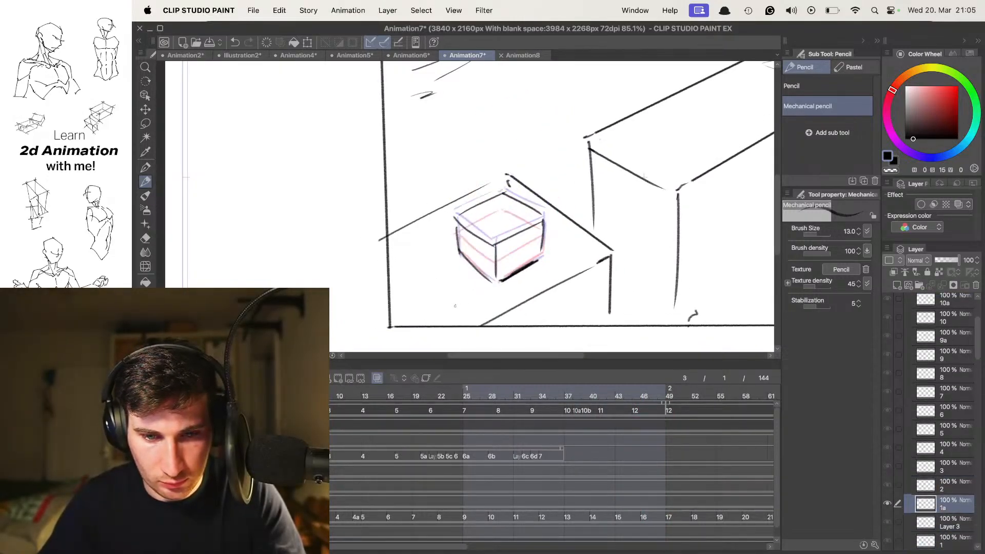
key("alt+n")
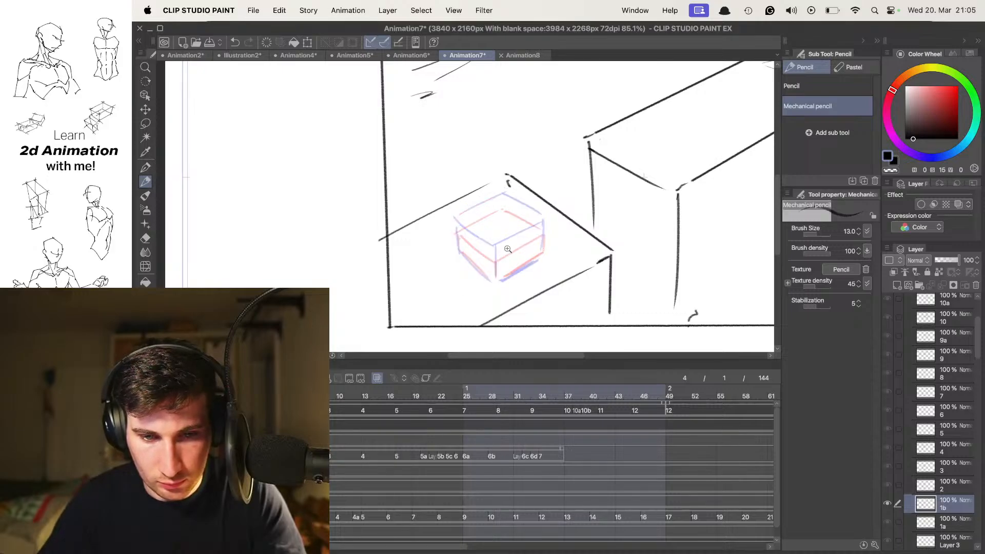
scroll(506, 249, "up", 2)
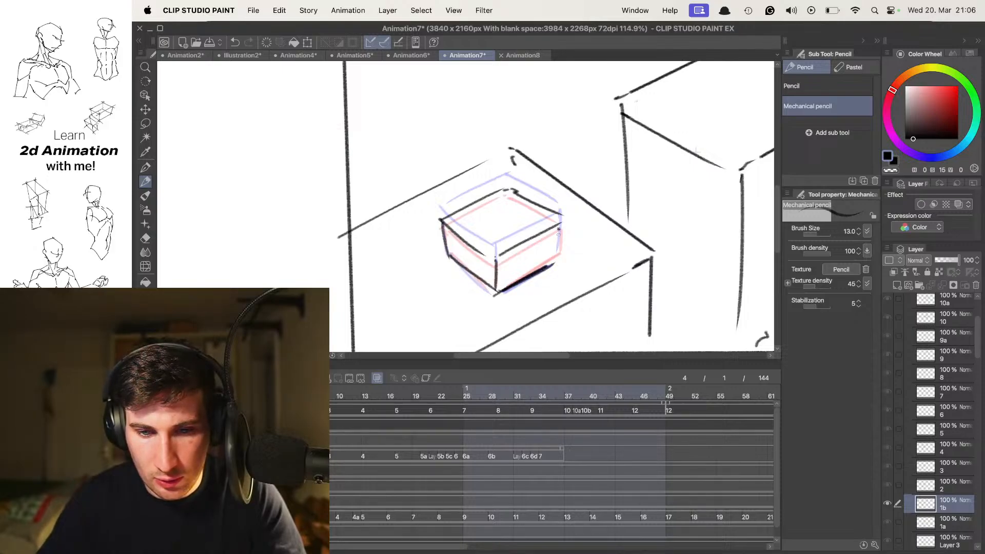
- Add cel 2a at frame 6 and sketch the cube rising between squash cel 2 and stretch cel 3
scroll(557, 228, "down", 3)
key("Right")
key("Right")
key("Left")
key("shift+alt+n")
scroll(506, 260, "up", 2)
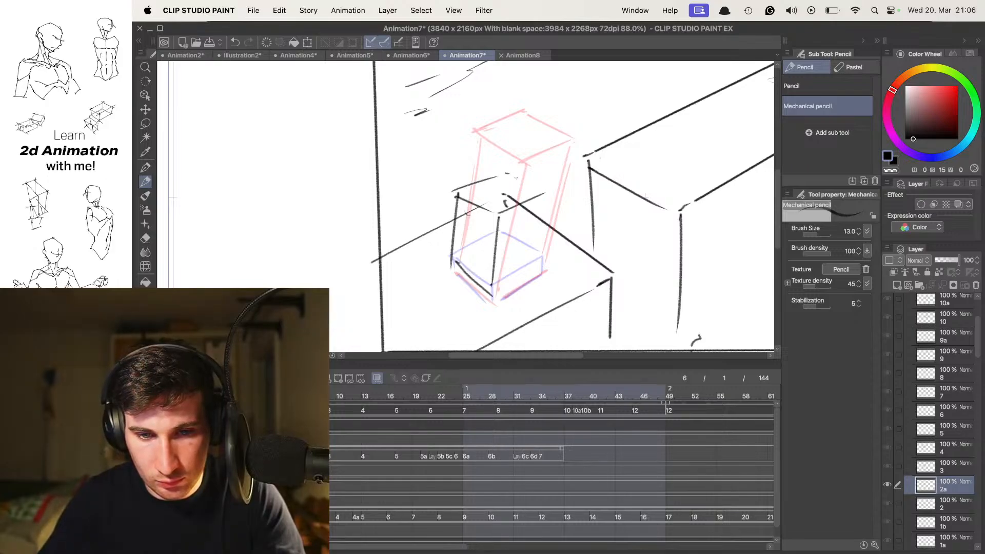
scroll(563, 224, "down", 4)
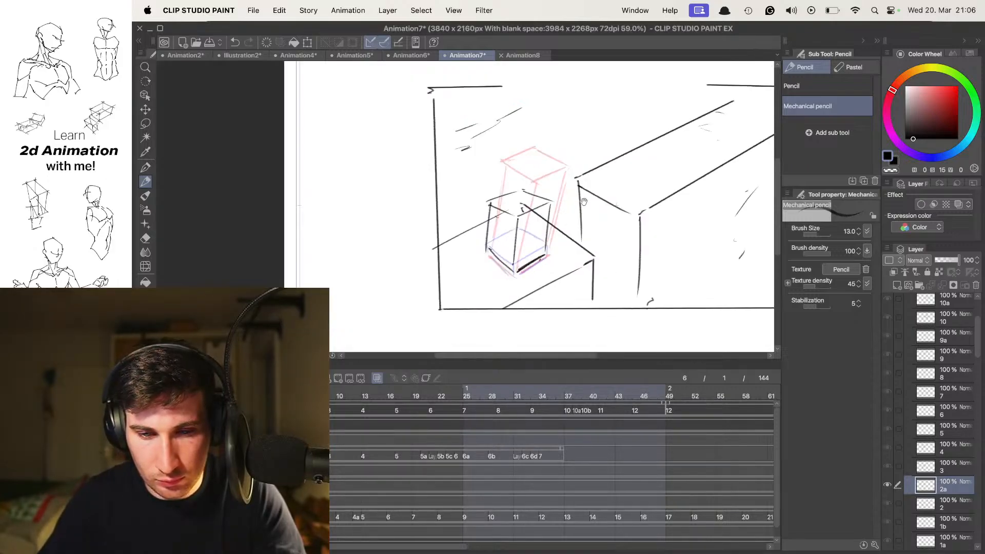
- Step back and forth through the landing frames with onion skin off, comparing the drawings on cels 10, 10a and 11
left_click_drag(608, 192, 555, 201)
key("period")
key("period")
key("period")
key("period")
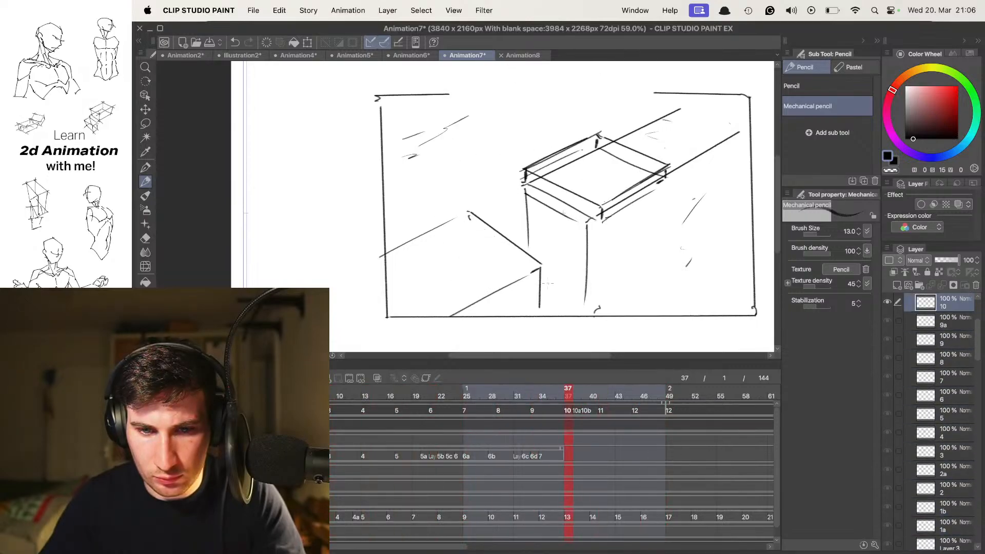
left_click_drag(563, 268, 523, 290)
key("comma")
key("comma")
key("comma")
key("comma")
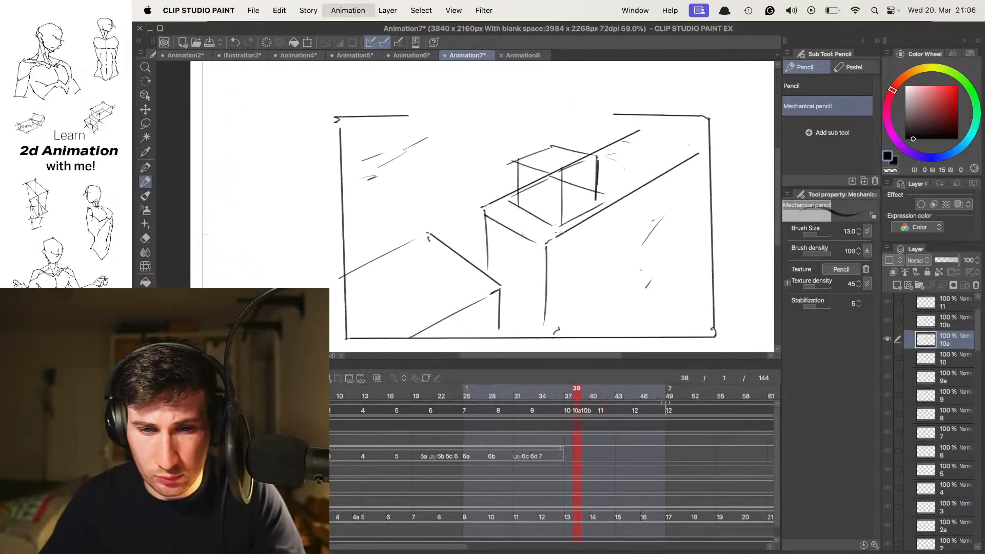
key("period")
key("period")
key("period")
key("period")
key("period")
key("comma")
key("comma")
key("comma")
key("comma")
key("comma")
key("comma")
key("comma")
key("comma")
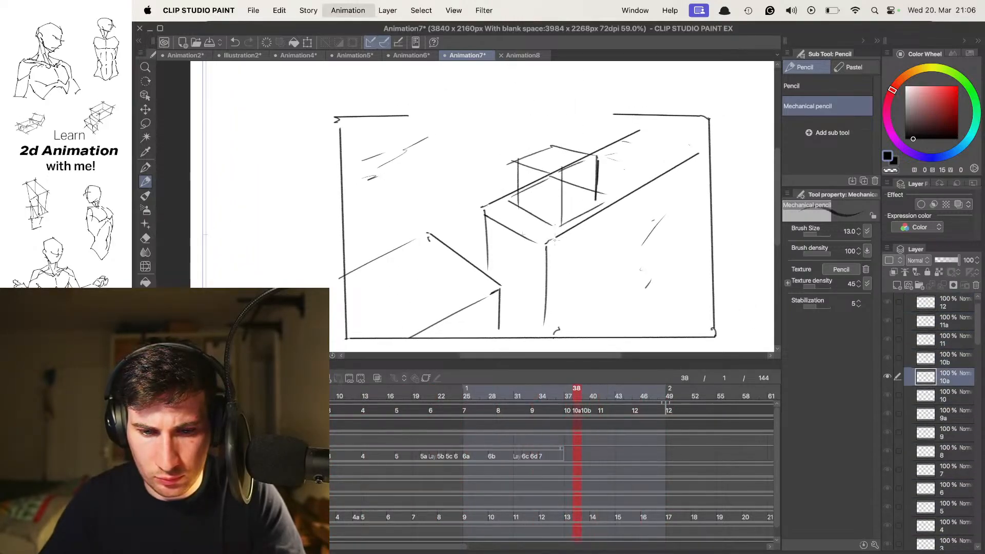
key("period")
key("period")
key("period")
key("period")
key("period")
key("period")
key("period")
key("comma")
key("period")
key("period")
key("comma")
key("ctrl+t")
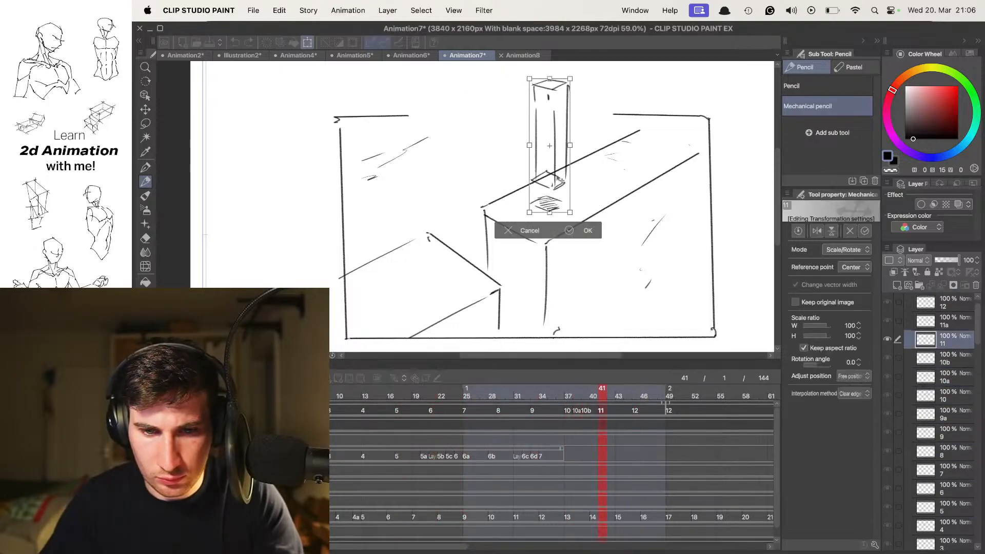
key("Return")
- Play back the whole jump repeatedly to review the timing with the new opening inbetweens
key("space")
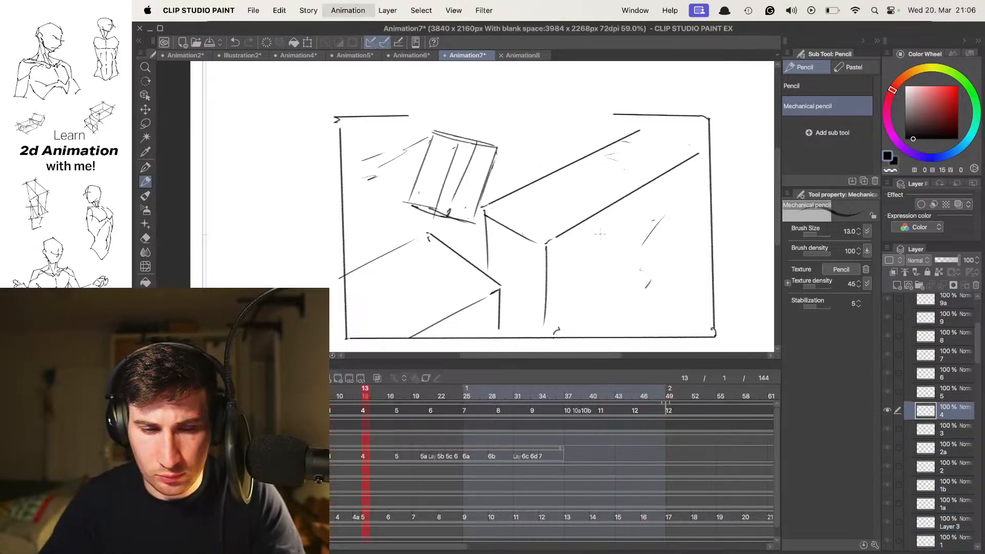
key("space")
key("space")
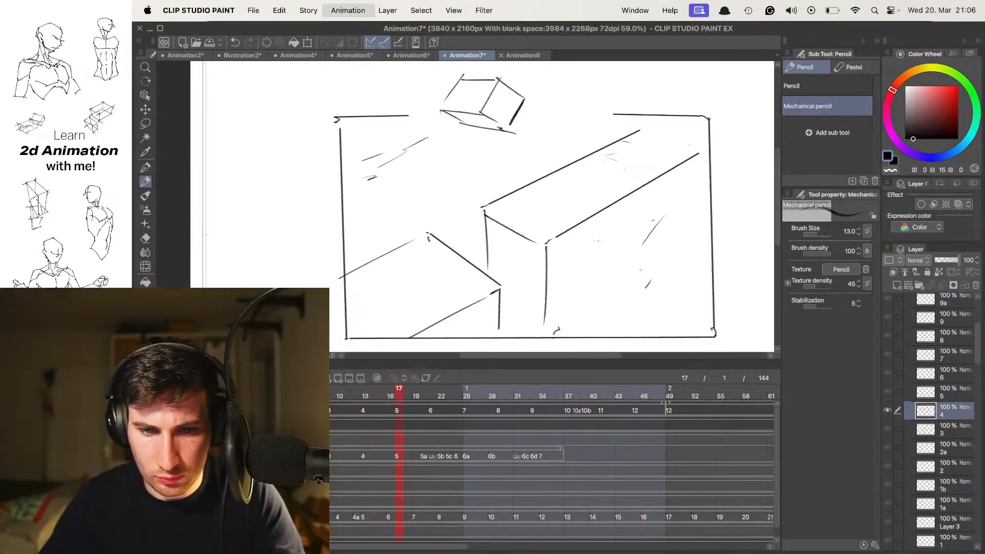
key("space")
key("space")
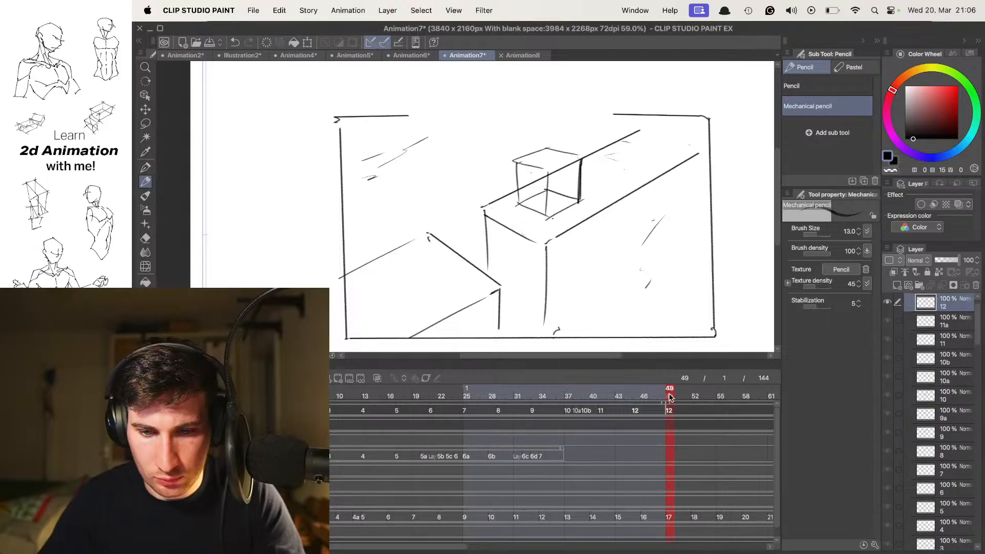
key("space")
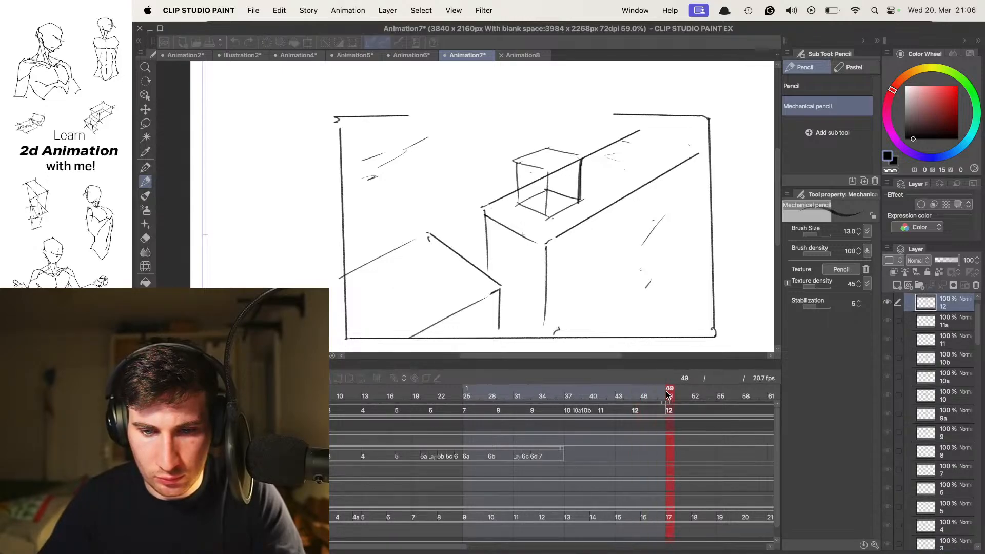
key("space")
key("space")
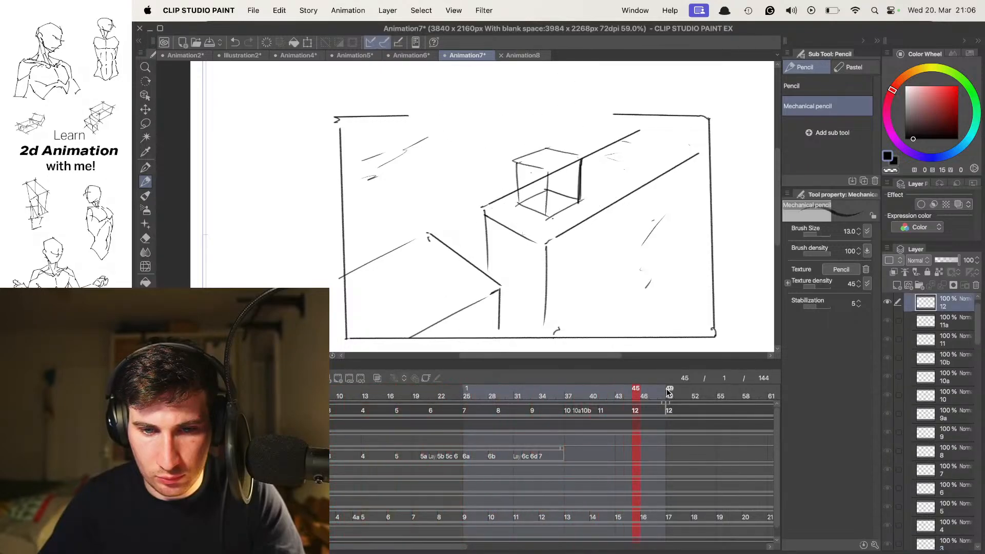
key("space")
key("space")
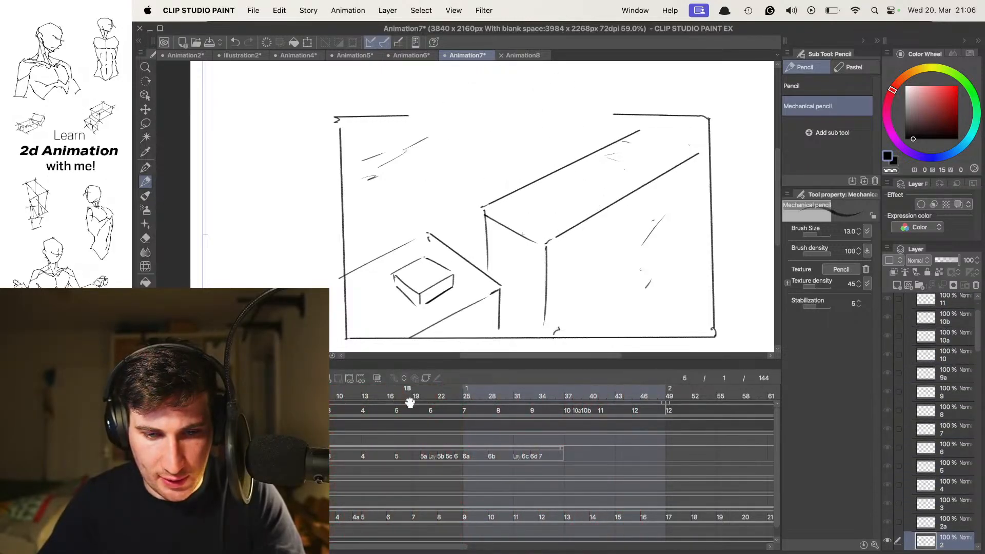
key("space")
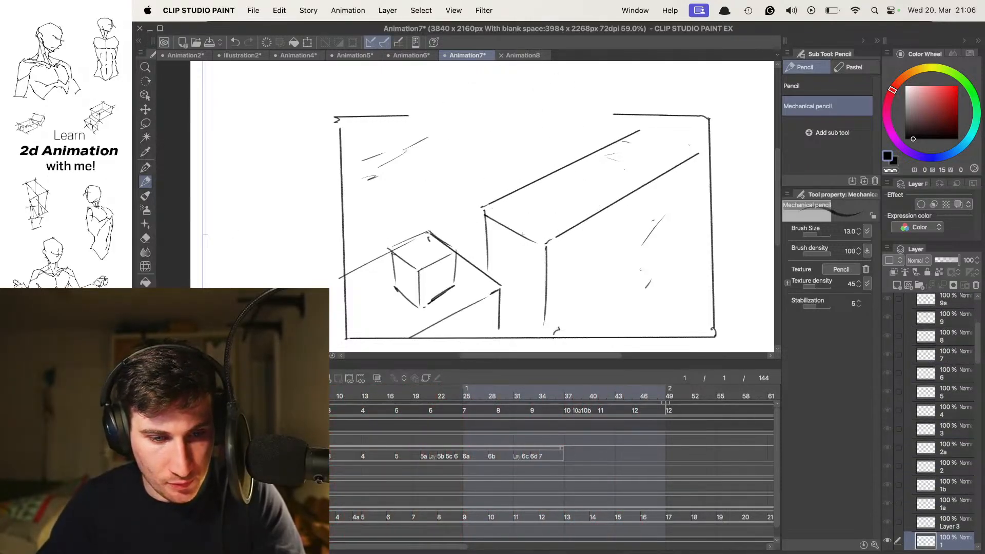
- Rename all cels of the cube track in timeline order
right_click(172, 81)
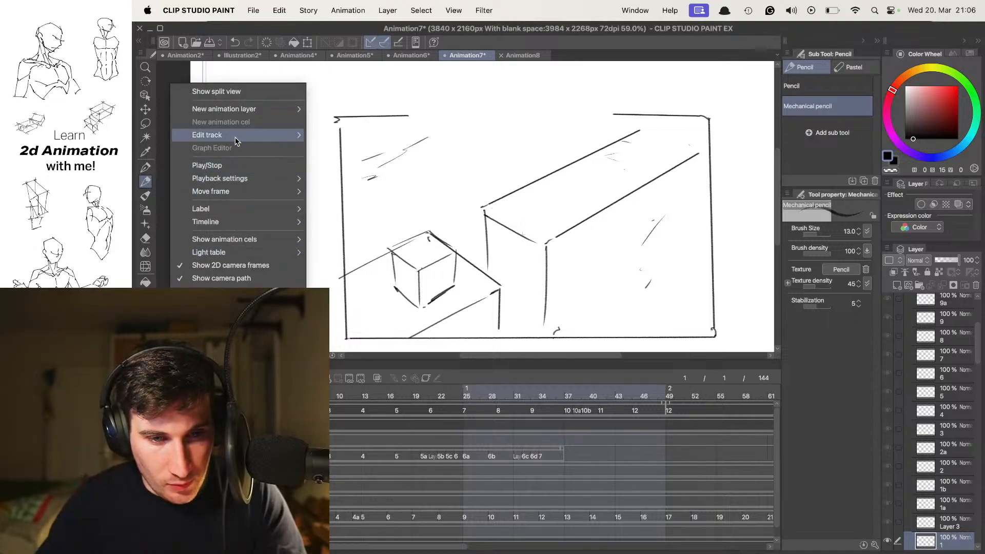
mouse_move(230, 135)
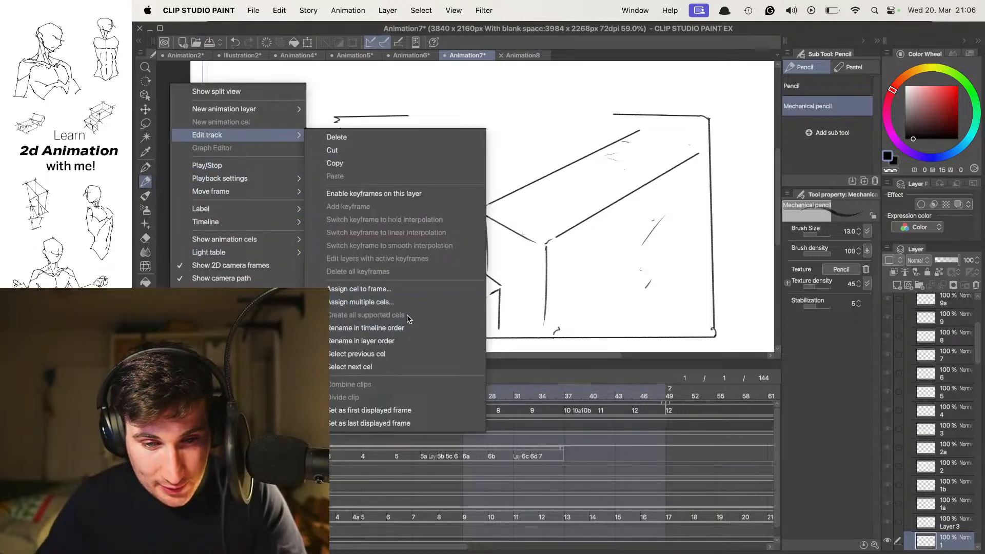
left_click(413, 328)
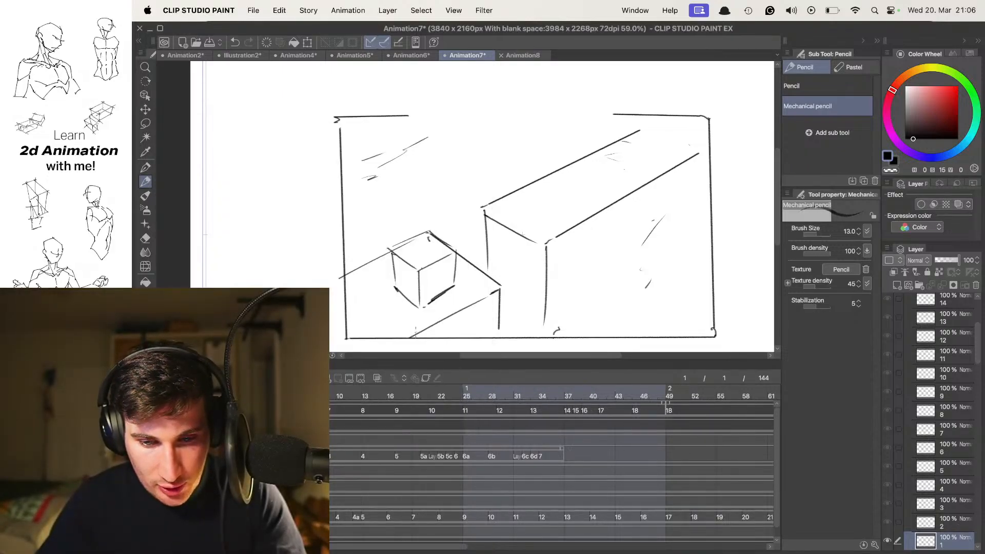
- Assign multiple cels by cel name from 1 to 20, holding each for 2 frames
right_click(172, 81)
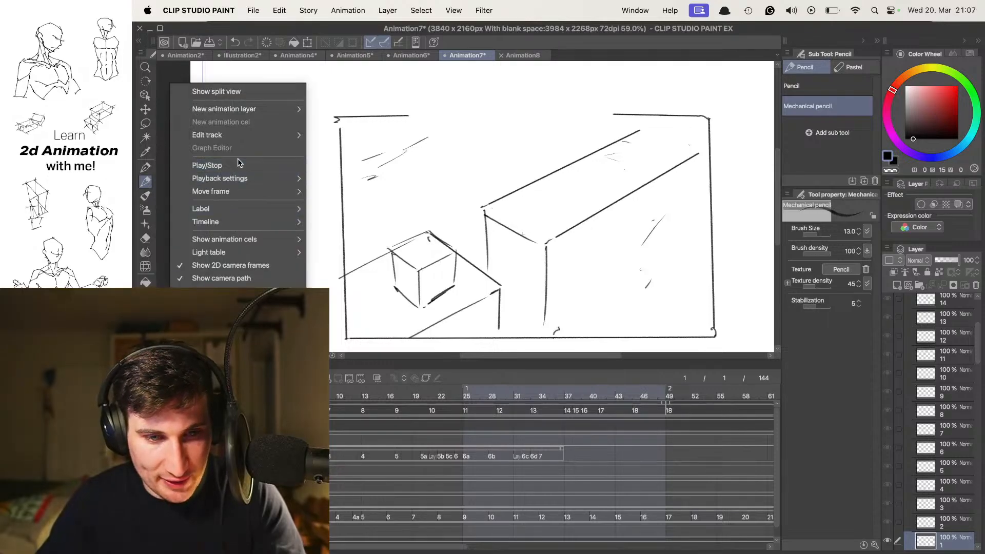
mouse_move(243, 132)
left_click(395, 302)
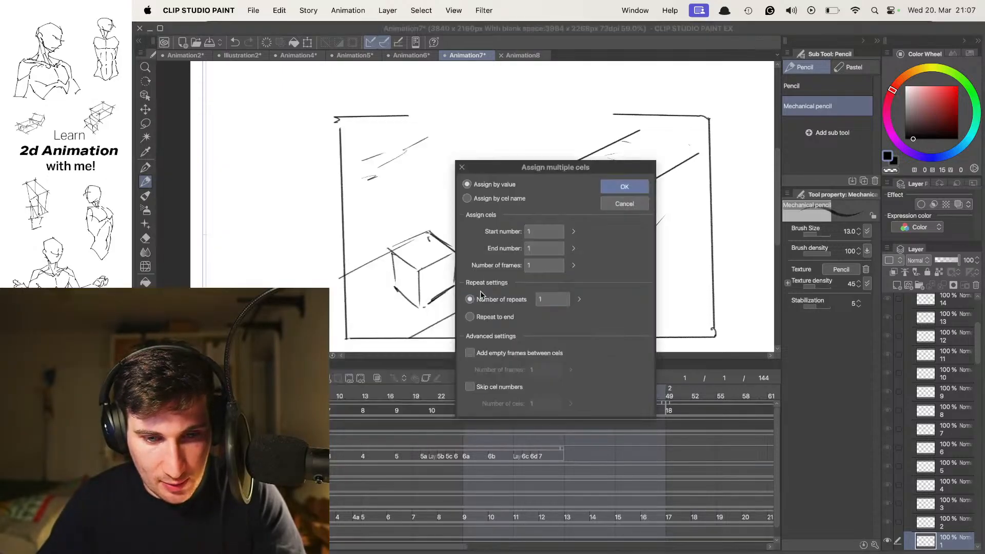
left_click(467, 198)
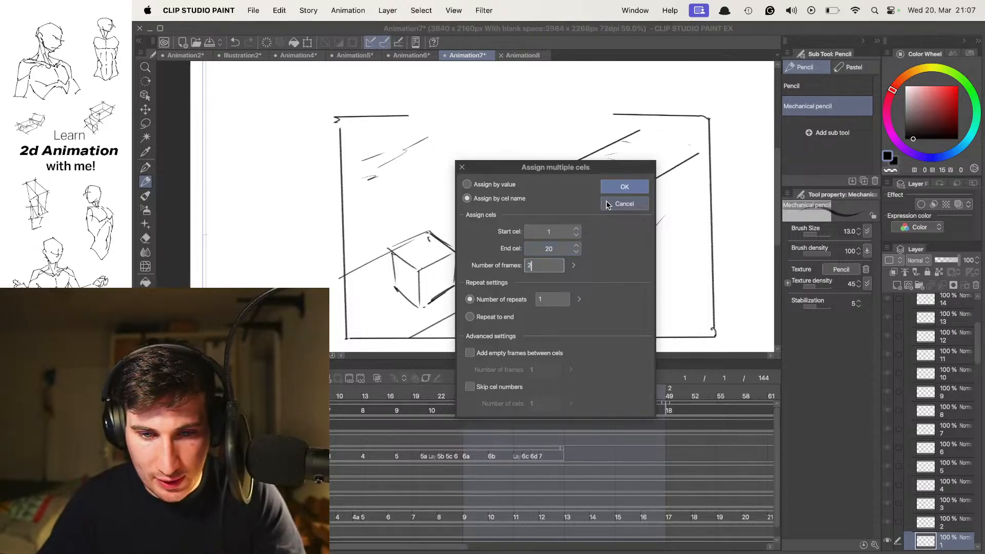
left_click(617, 190)
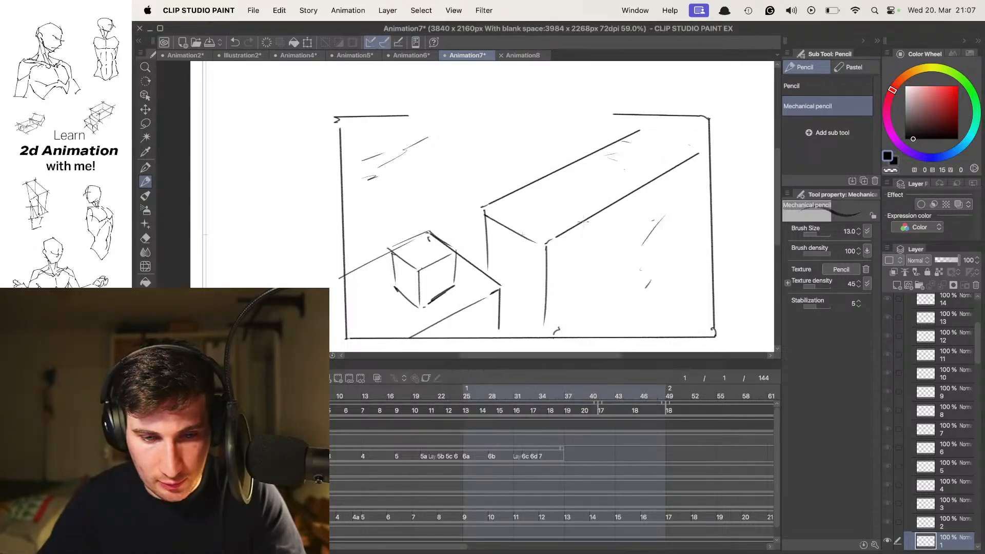
- Move to frame 49 and play back the jump to check the new two-frame timing
mouse_move(620, 404)
left_mouse_down()
mouse_move(586, 388)
mouse_move(603, 399)
mouse_move(484, 397)
mouse_move(611, 397)
mouse_move(589, 381)
mouse_move(669, 378)
left_mouse_up()
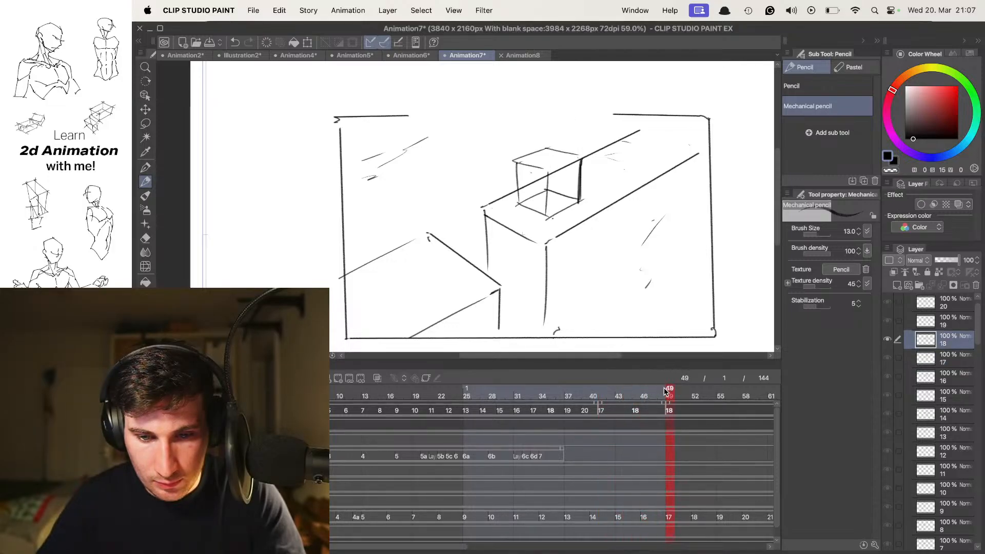
key("space")
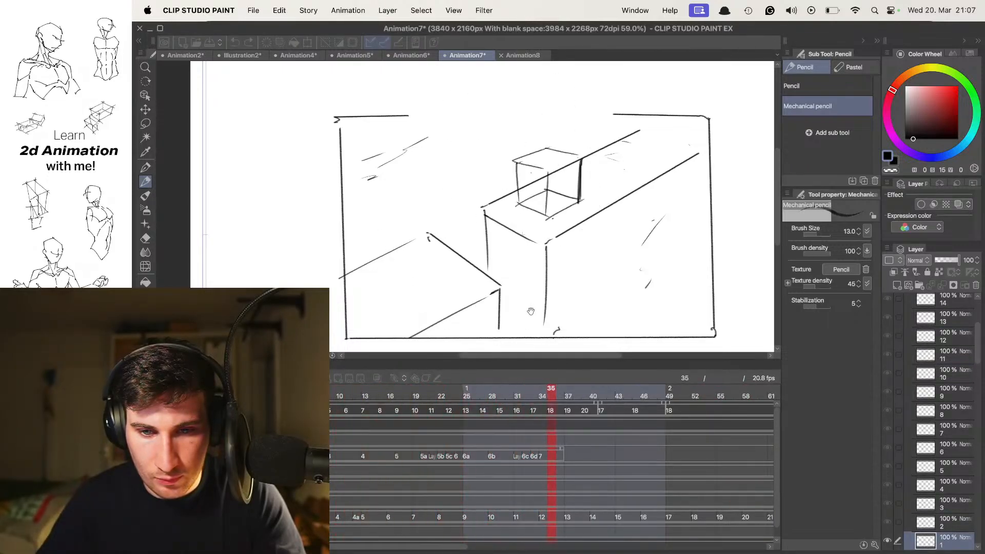
key("space")
- Step back and forth through the landing cels from 16 to 20 to find which ones do not belong in the sequence
key("Left")
key("Left")
key("Left")
key("Left")
key("Left")
key("Left")
key("Left")
key("Left")
key("Right")
key("Right")
key("Right")
key("Right")
key("Right")
key("Right")
key("Left")
key("Left")
key("Right")
key("Right")
key("Right")
key("Right")
key("Right")
key("Right")
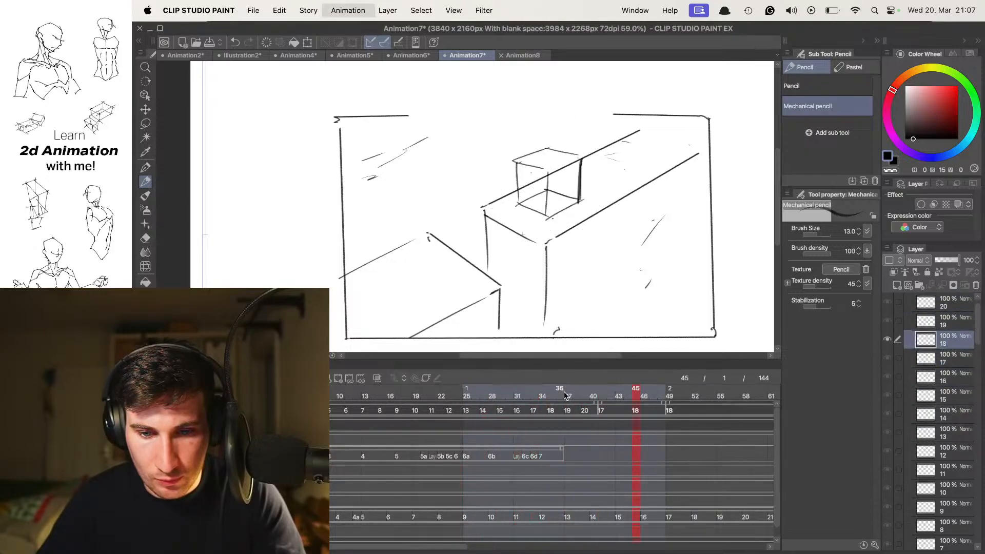
key("Left")
key("Right")
key("Left")
key("Left")
key("Left")
key("Left")
key("Left")
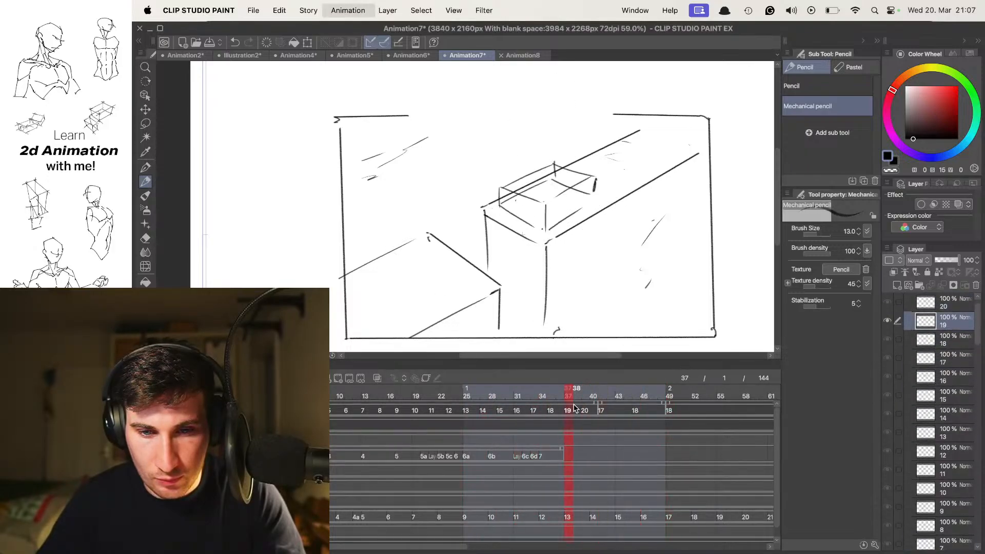
key("Right")
key("Right")
key("Right")
key("Right")
key("Right")
key("Right")
key("Right")
key("Right")
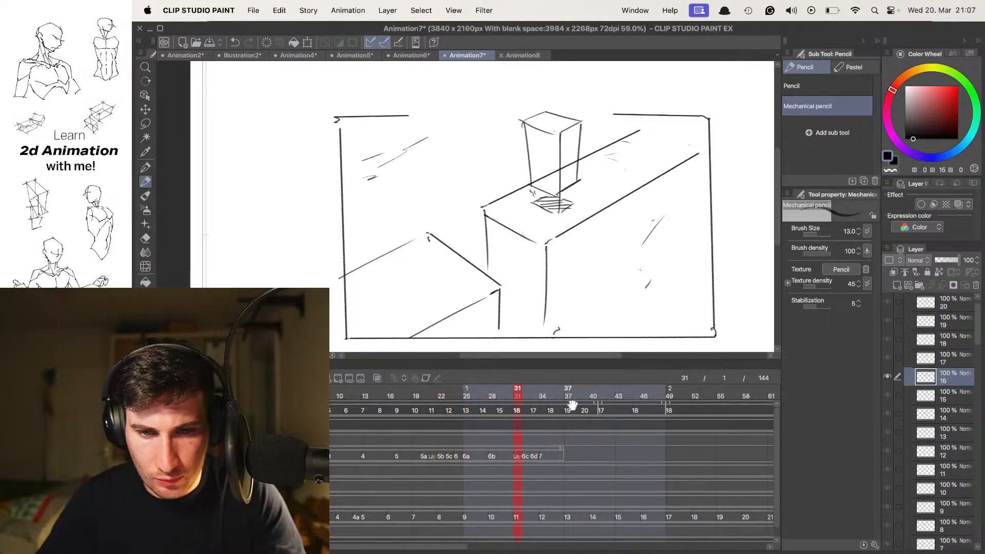
key("Left")
key("Left")
key("Left")
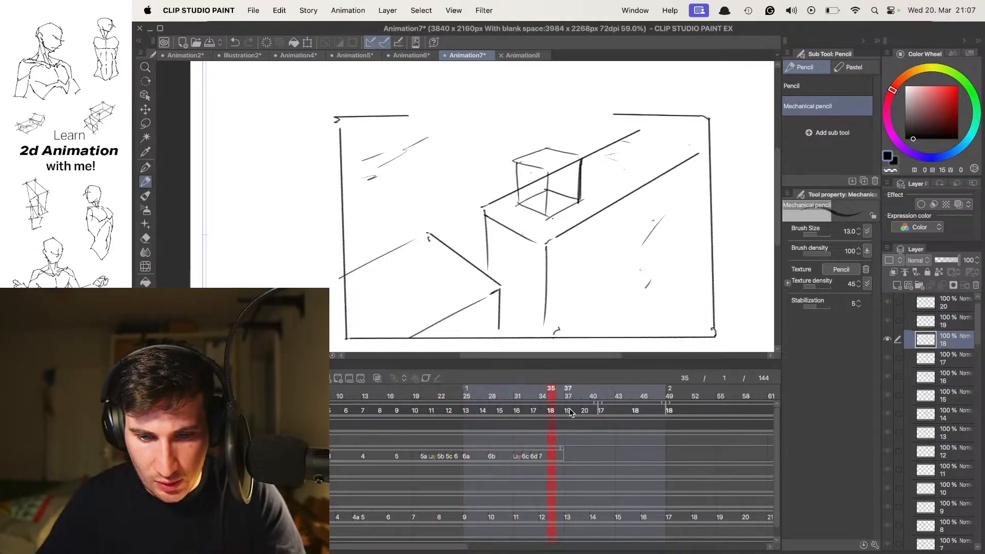
- Remove the cel 19 and 20 assignments from frames 37 and 39 of the timeline
left_click(568, 410)
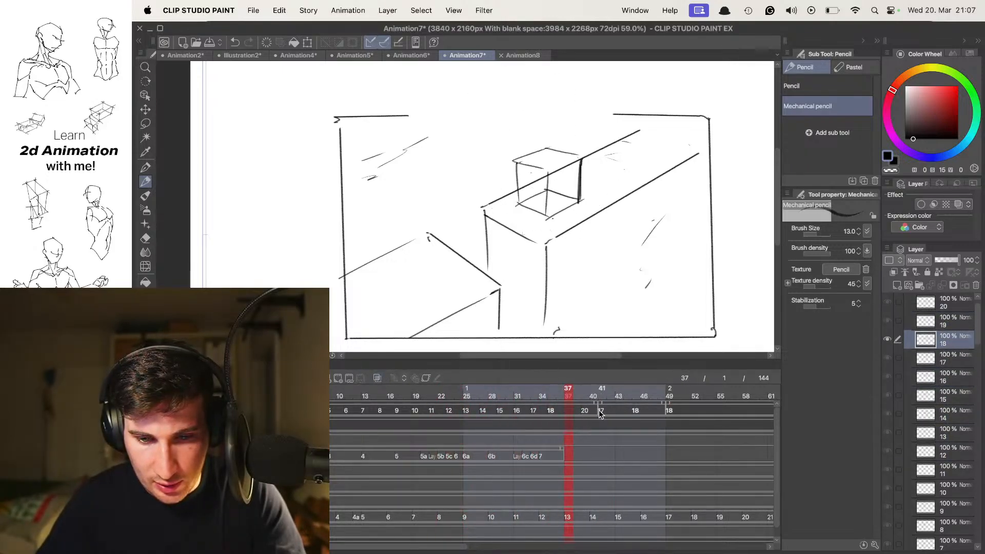
left_click(584, 411)
left_click(357, 380)
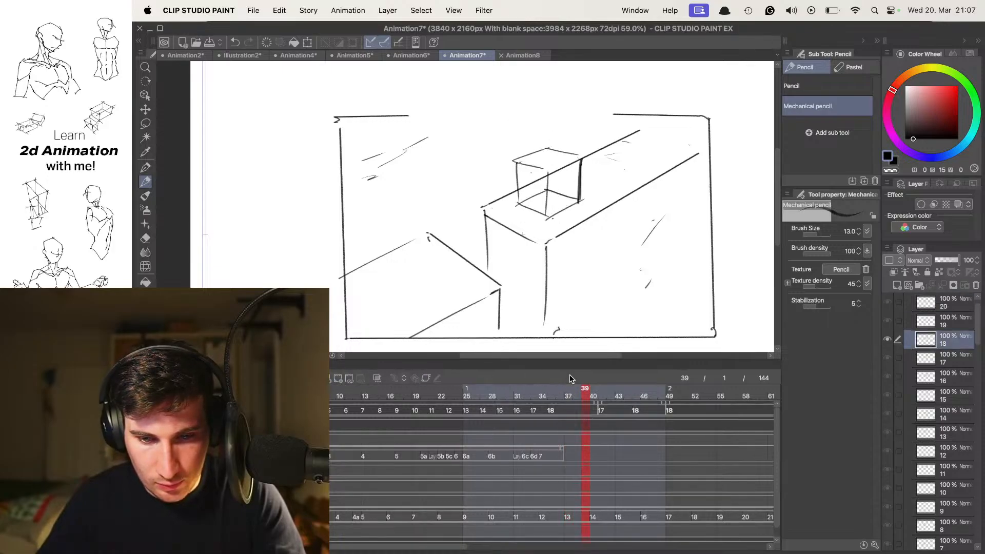
- Remove the leftover cel 17 and 18 assignments from frames 41, 45 and 49 of the timeline
left_click(602, 412)
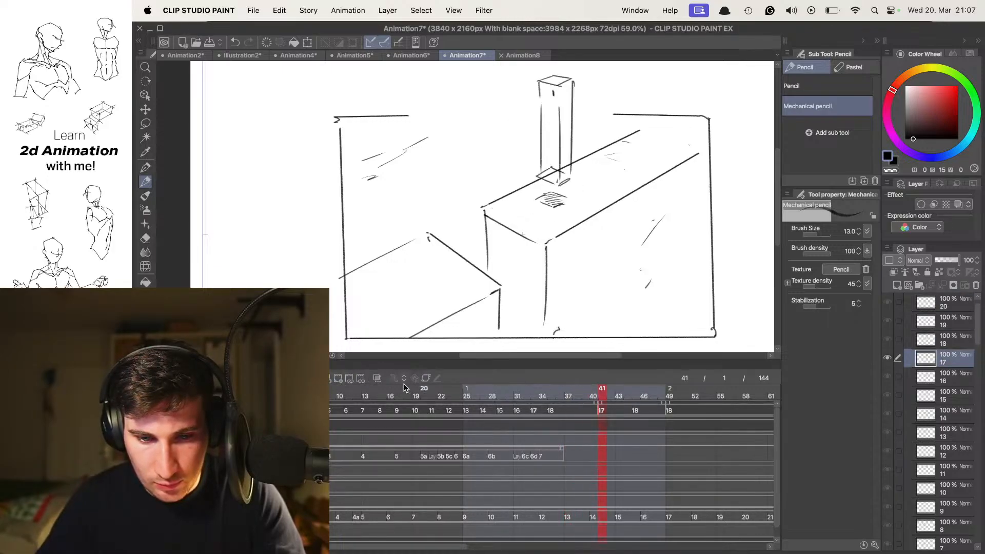
left_click(360, 380)
left_click(636, 411)
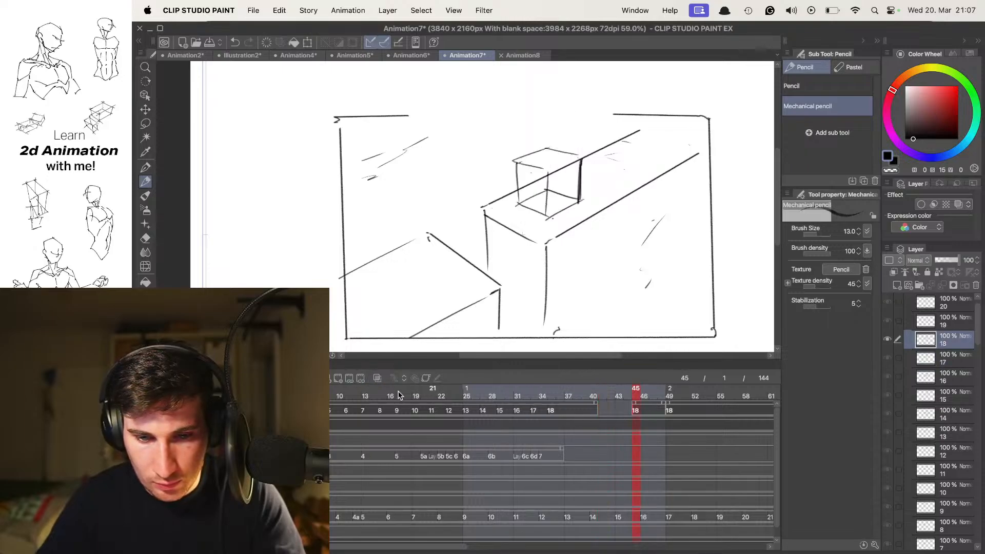
left_click(358, 379)
left_click_drag(669, 403, 675, 412)
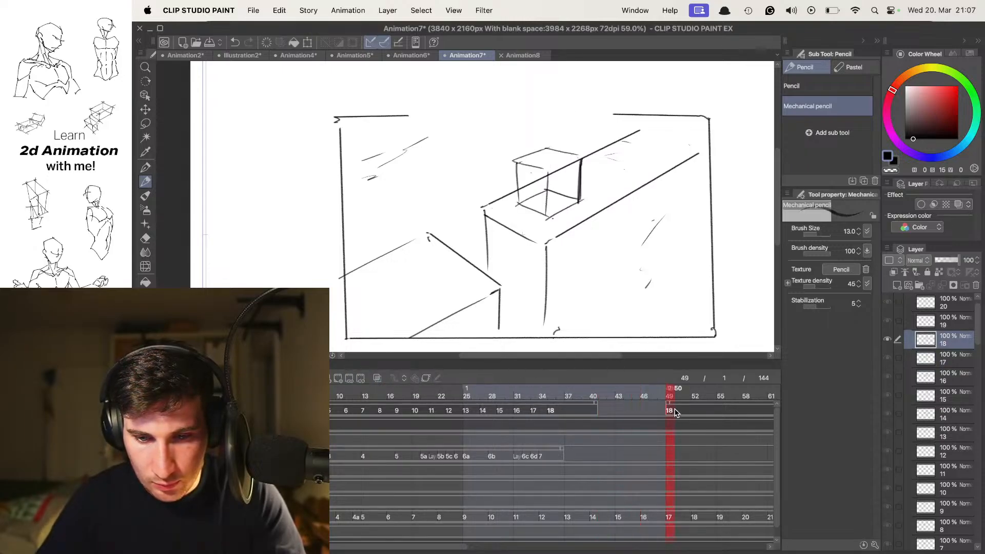
left_click(361, 379)
- Play back the trimmed jump from the start to check its ending
key("space")
key("space")
key("Left")
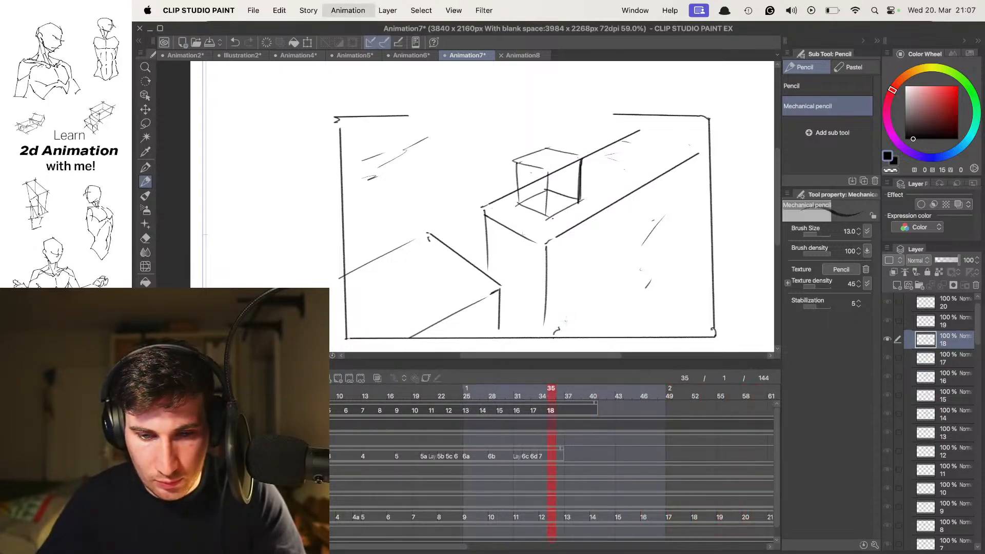
key("Home")
key("space")
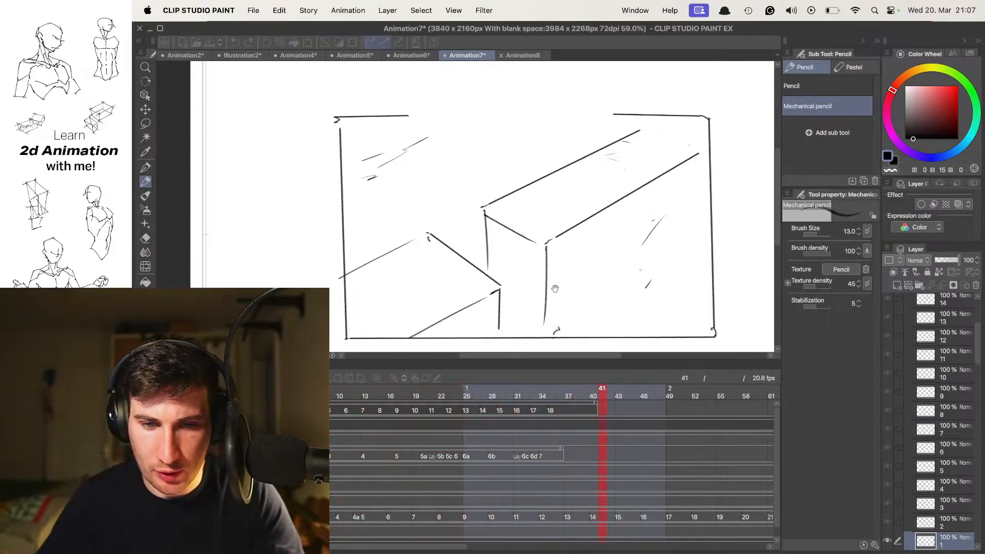
key("space")
- Step backward through the jump from the empty frames after the landing to cel 10 at frame 19
key("Left")
key("Left")
key("Left")
key("Left")
key("Left")
key("Left")
key("Left")
key("Left")
key("Left")
key("Left")
key("Left")
key("Left")
key("Left")
key("Left")
key("Left")
key("Left")
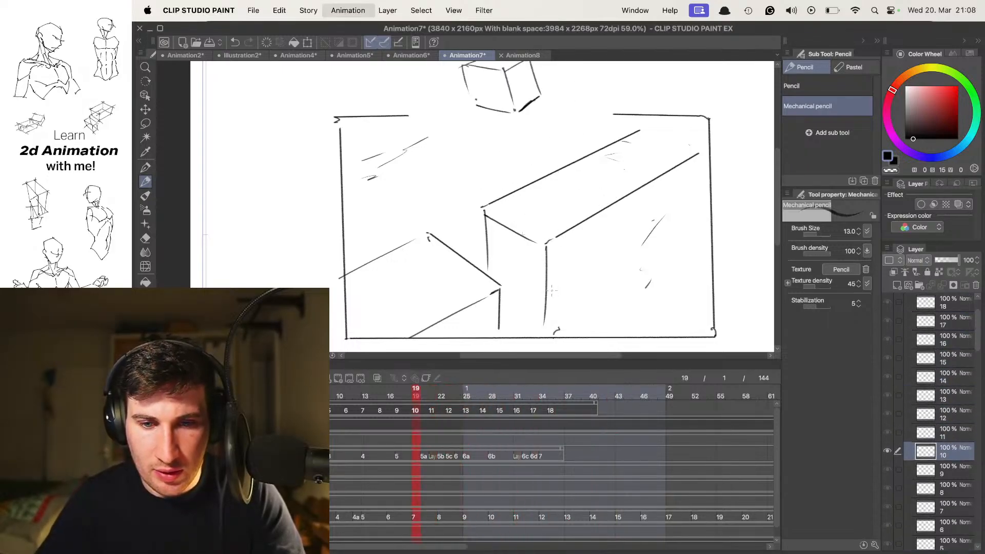
- Play and pause the jump repeatedly to review the two-frame timing of the whole motion
key("space")
key("space")
key("space")
key("space")
key("space")
key("space")
key("space")
key("space")
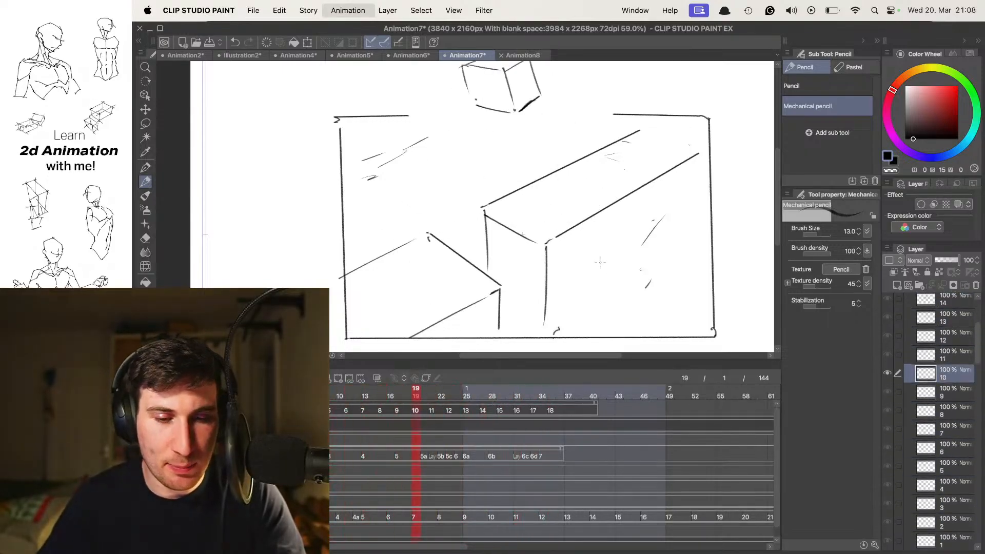
key("space")
key("space")
key("space")
key("space")
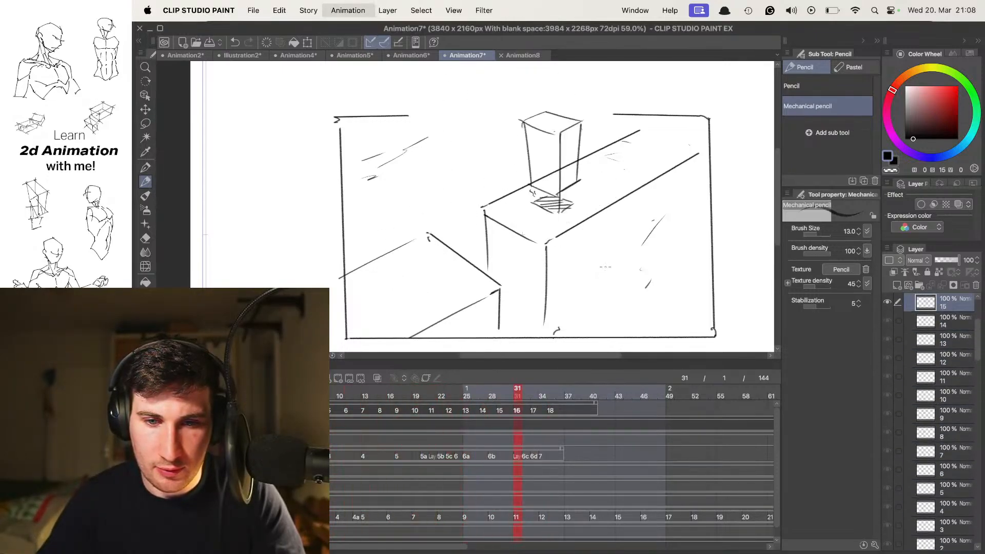
key("space")
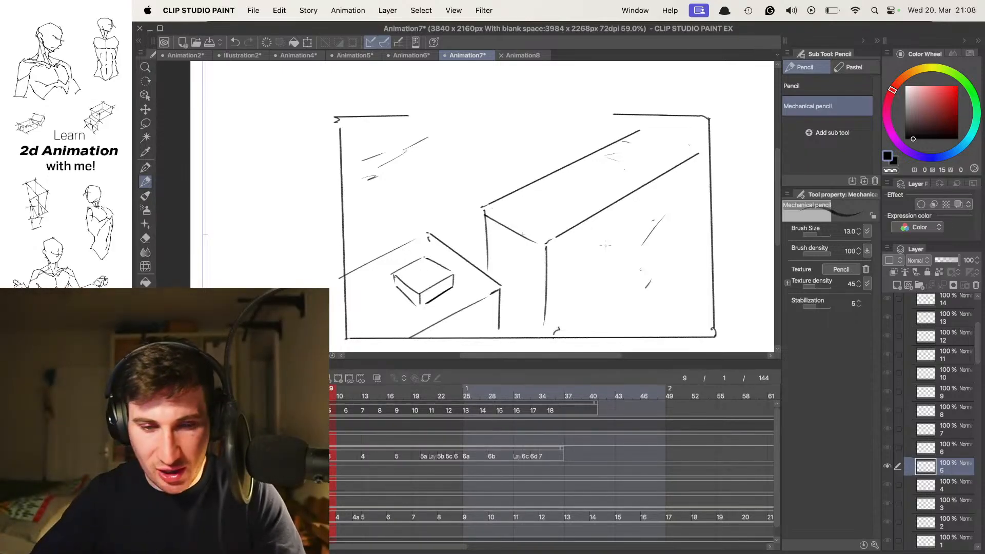
- Hide the background, the clean cube cels and the rough animation folders, leaving only the faint storyboard thumbnail sheet on the canvas
scroll(509, 208, "down", 3)
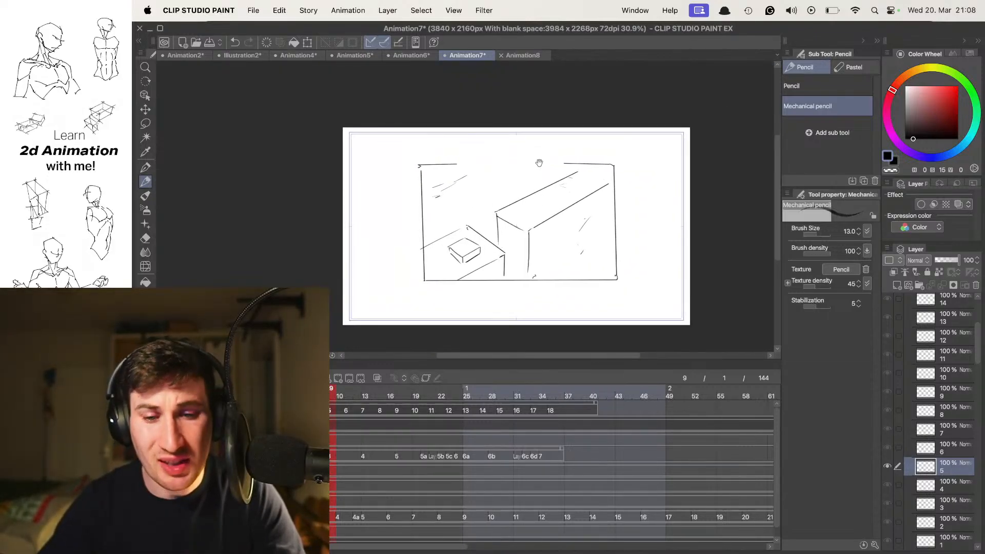
scroll(467, 256, "up", 3)
left_click(145, 424)
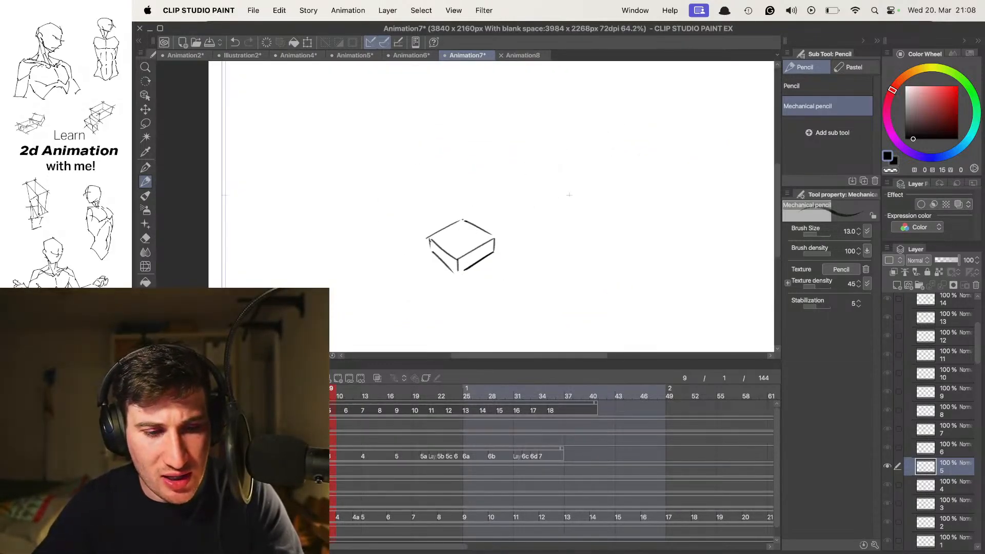
left_click(145, 409)
key("super+z")
key("super+z")
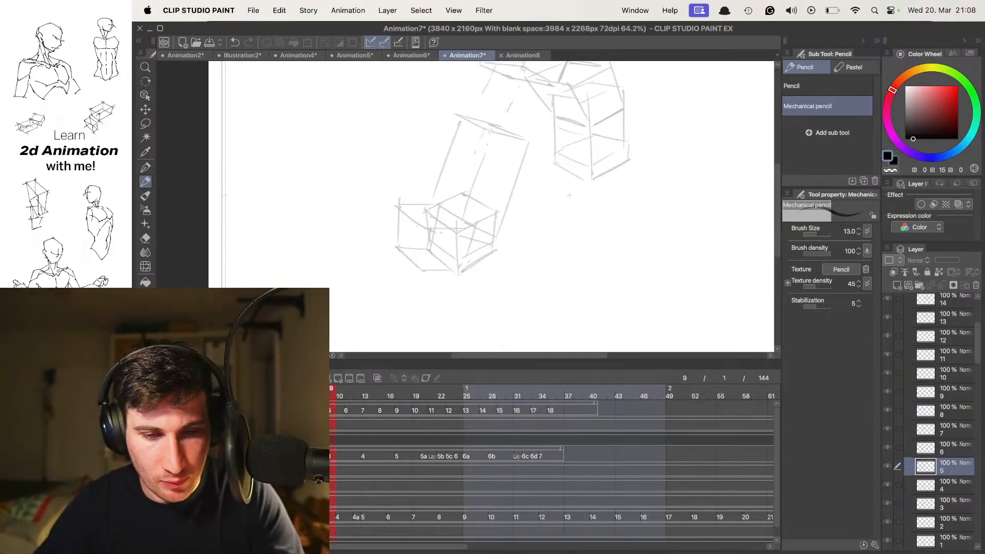
left_click(145, 439)
left_click(145, 469)
left_click(145, 468)
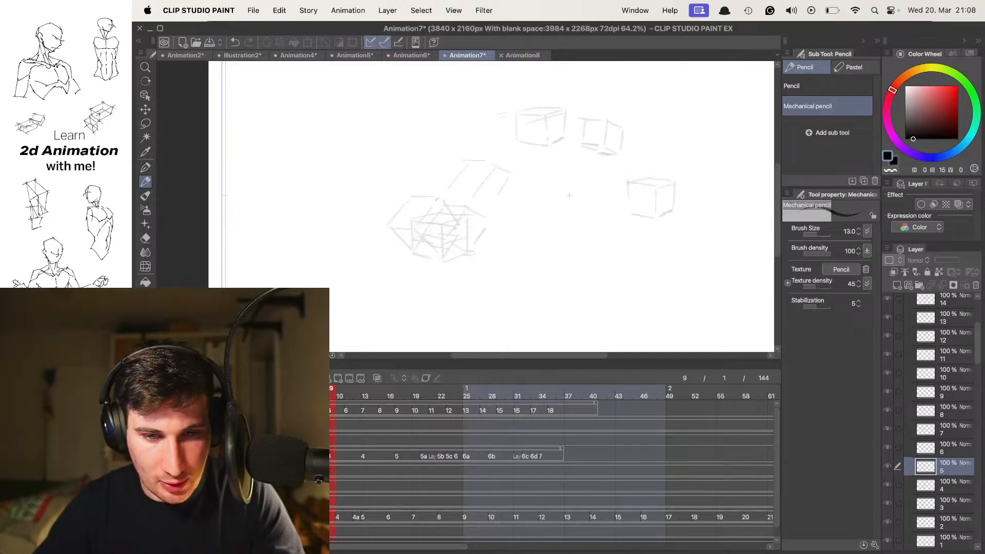
left_click(145, 484)
scroll(568, 195, "down", 5)
scroll(513, 211, "up", 4)
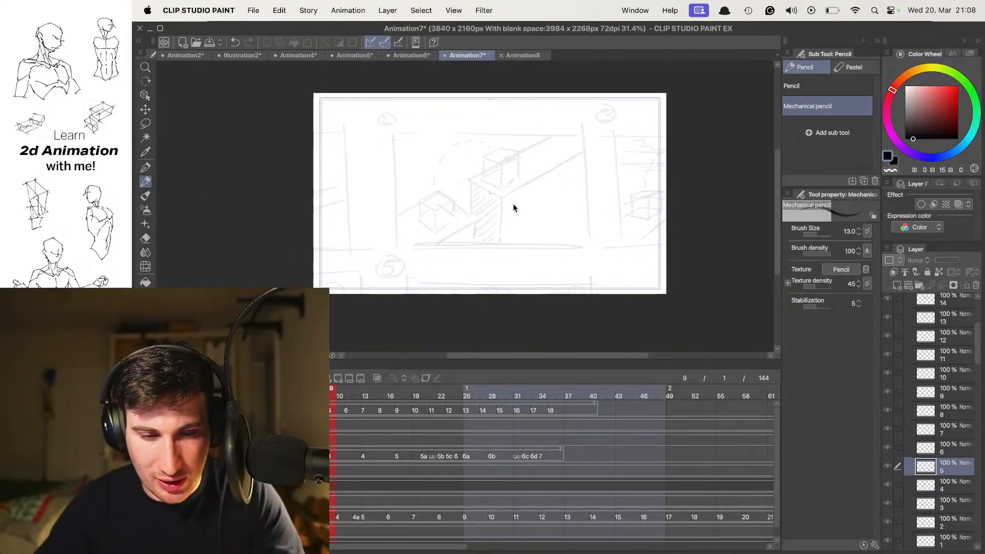
- Go to frame 1 and reposition the storyboard thumbnail sheet with a transform so panel 4 sits in the middle of the canvas
key("Left")
key("Left")
key("Left")
key("Left")
key("Left")
key("Left")
key("Left")
key("Left")
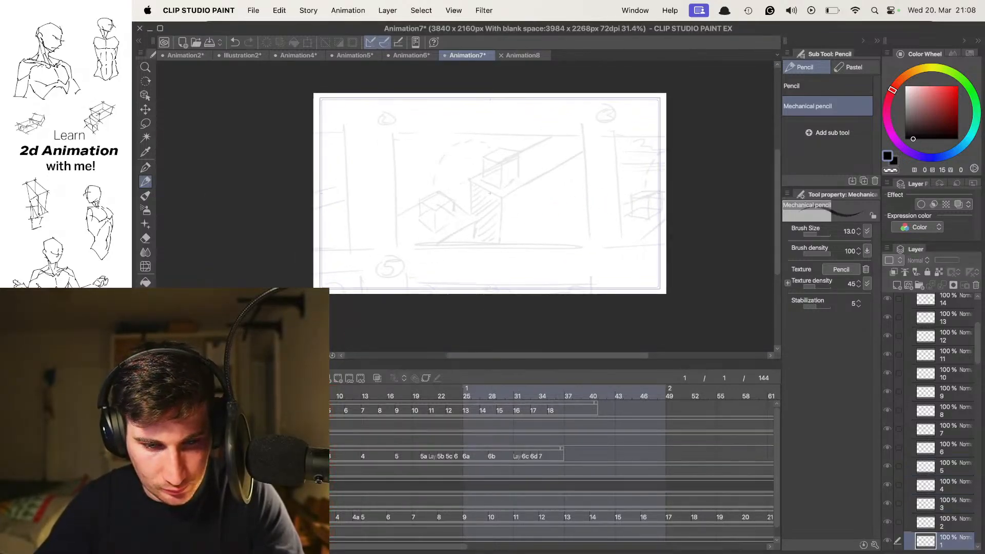
key("ctrl+t")
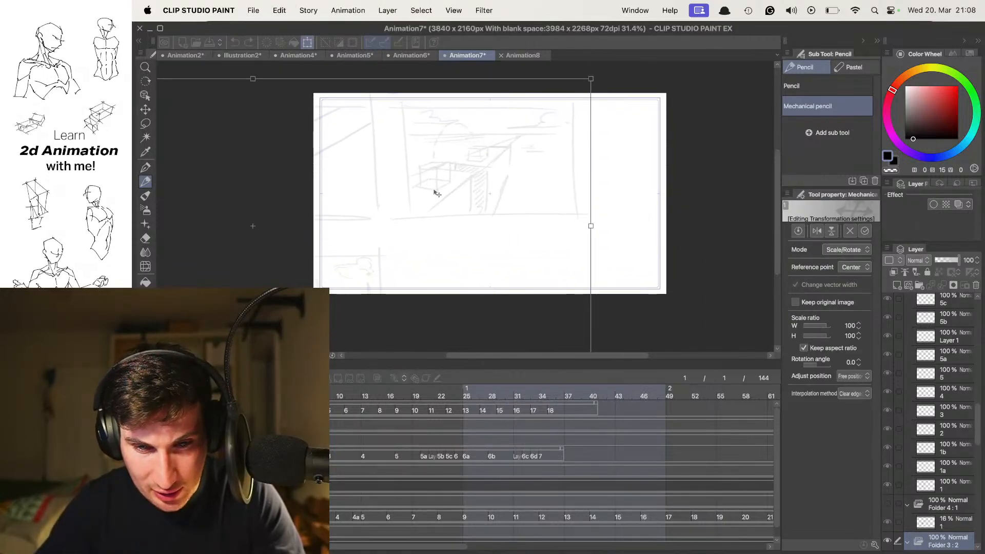
mouse_move(359, 243)
left_mouse_down()
mouse_move(571, 149)
mouse_move(578, 198)
mouse_move(528, 167)
mouse_move(540, 185)
mouse_move(472, 180)
left_mouse_up()
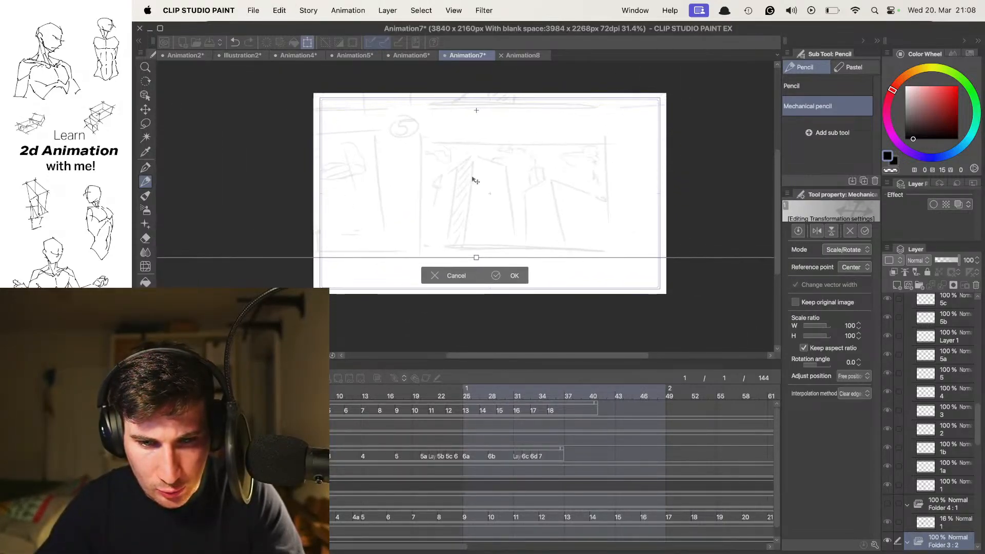
mouse_move(557, 187)
left_mouse_down()
mouse_move(492, 198)
mouse_move(592, 214)
mouse_move(538, 216)
left_mouse_up()
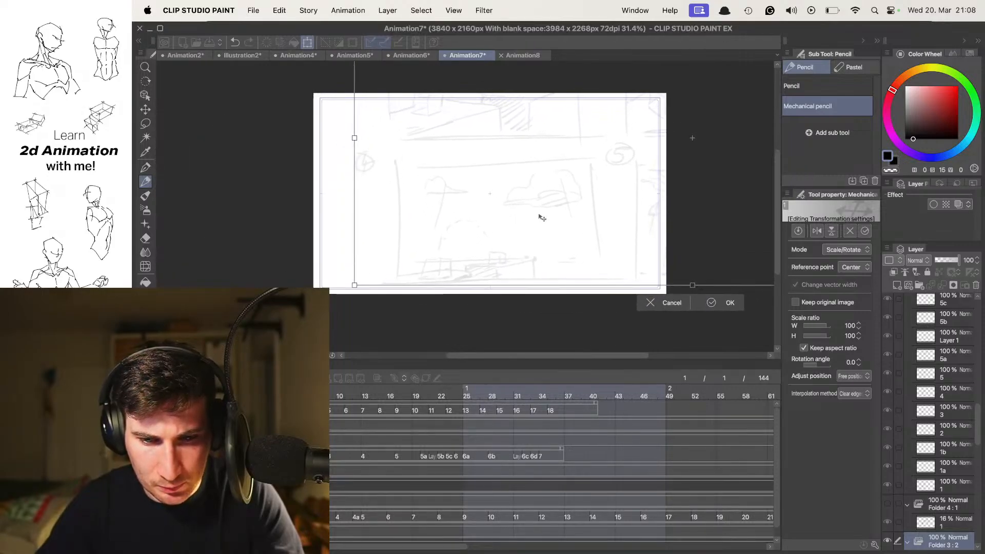
mouse_move(577, 253)
left_mouse_down()
mouse_move(567, 231)
mouse_move(558, 235)
left_mouse_up()
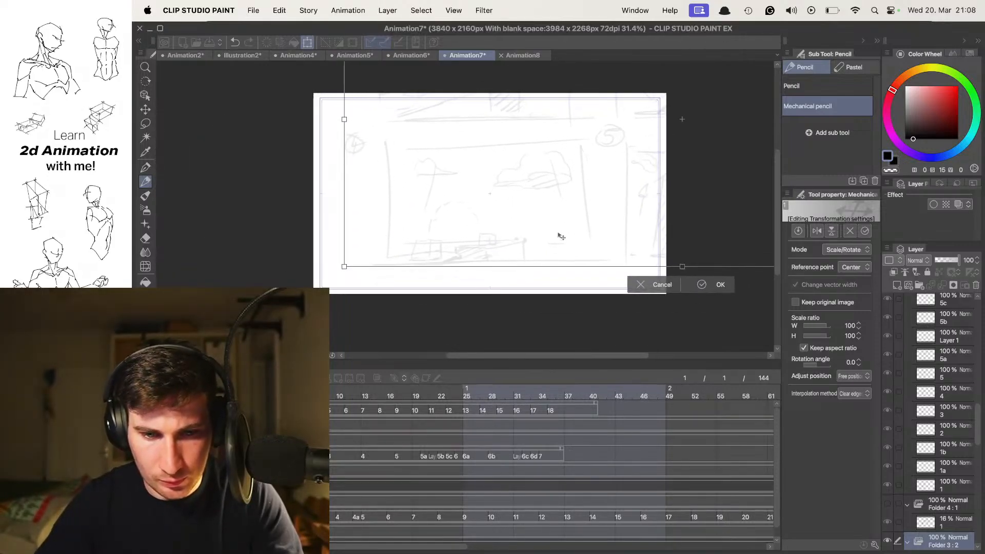
key("Return")
scroll(444, 256, "down", 1)
scroll(453, 172, "up", 3)
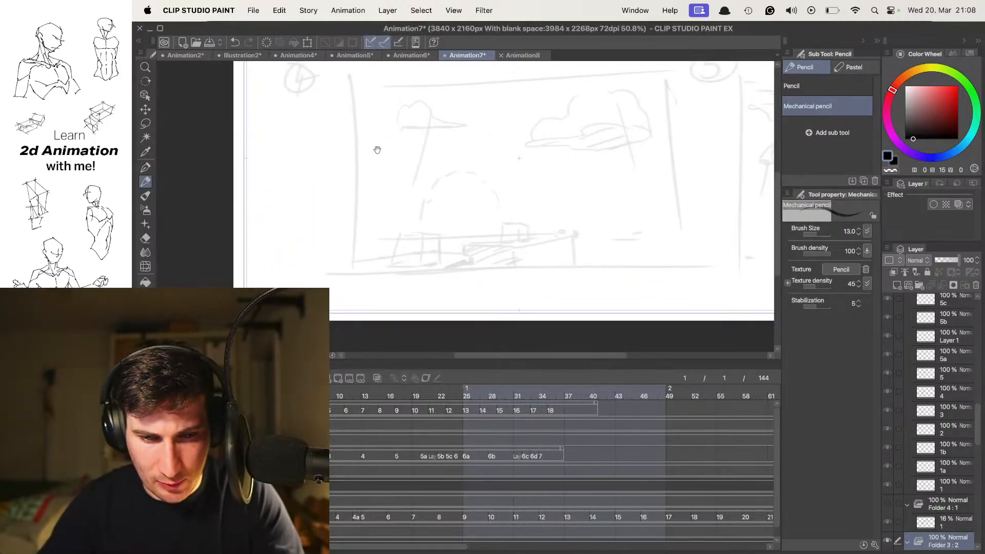
key("alt+bracketright")
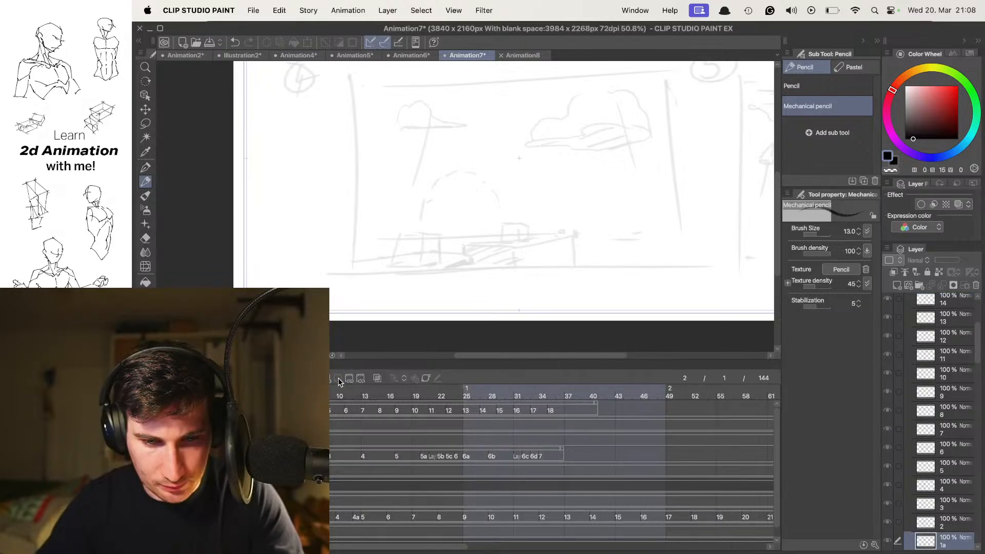
left_click(338, 379)
key("super+z")
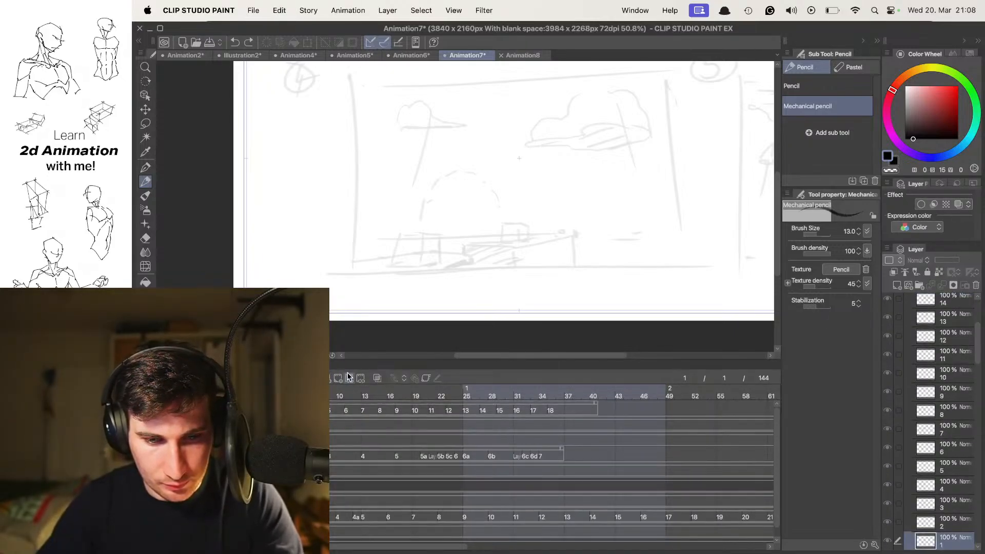
- Add a new animation folder with a first cel at frame 1 and draw the rectangular frame of panel 4 on it
left_click(349, 378)
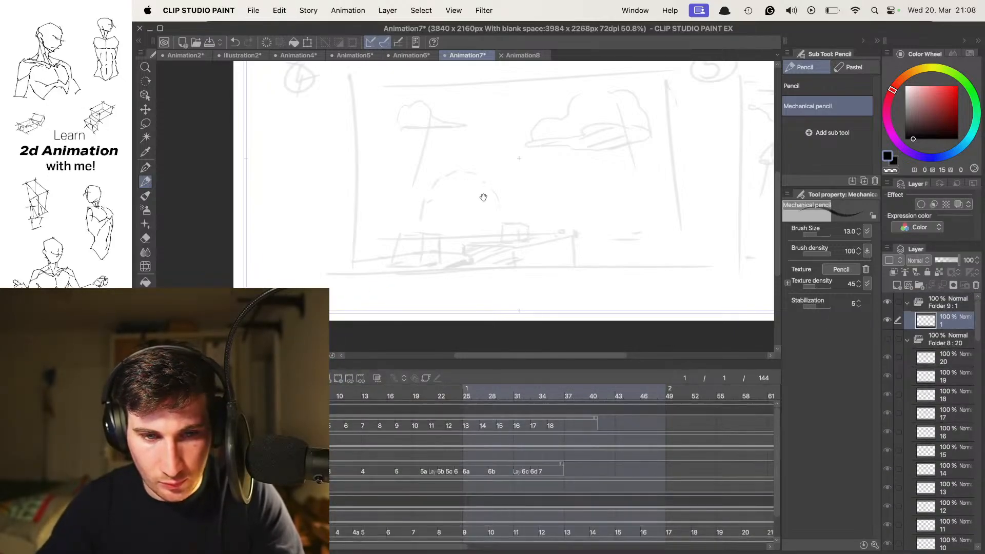
left_click_drag(483, 199, 463, 208)
mouse_move(334, 96)
left_mouse_down()
mouse_move(329, 300)
mouse_move(328, 287)
mouse_move(711, 295)
mouse_move(677, 283)
mouse_move(641, 289)
mouse_move(637, 103)
mouse_move(308, 105)
left_mouse_up()
left_click_drag(527, 176, 539, 169)
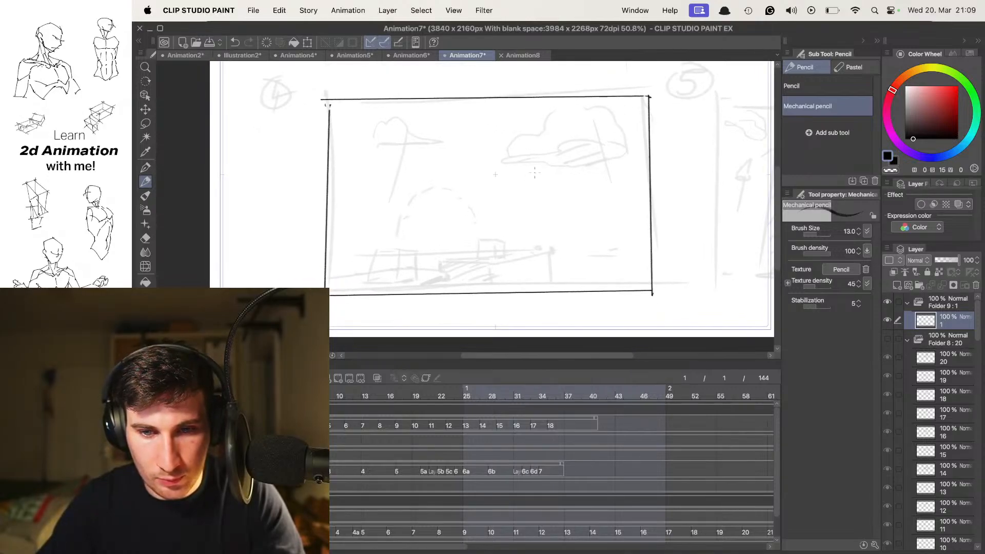
- Mark the vanishing point on the horizon, undo the trial edges of the far block and redraw its vertical corner edge
mouse_move(396, 291)
left_mouse_down()
mouse_move(487, 235)
mouse_move(474, 249)
mouse_move(496, 235)
mouse_move(584, 230)
left_mouse_up()
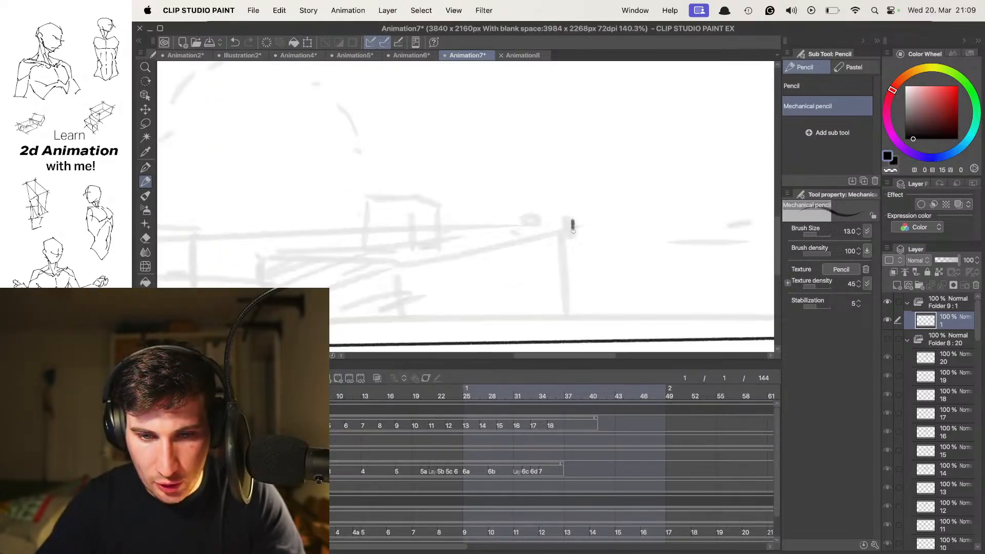
scroll(585, 219, "down", 3)
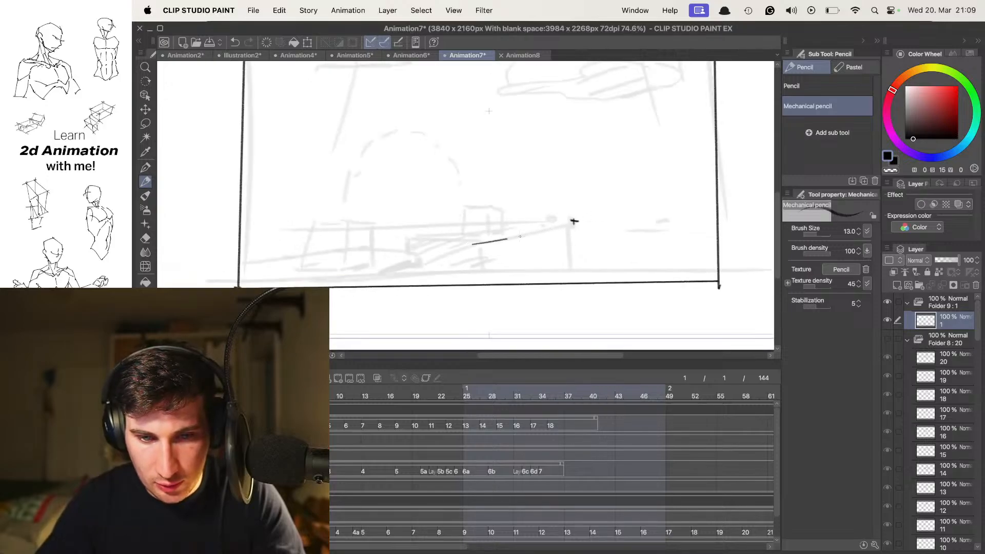
key("super+z")
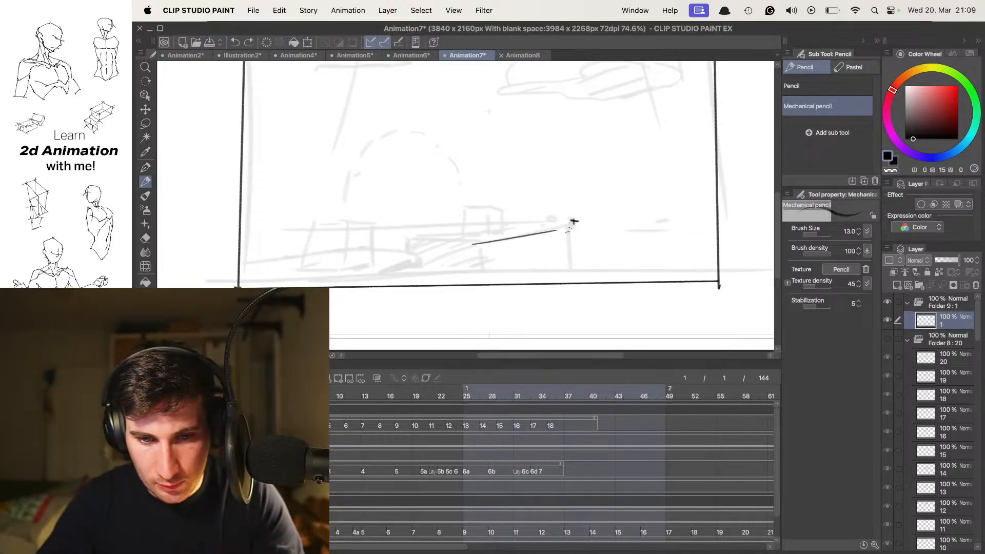
scroll(457, 251, "up", 2)
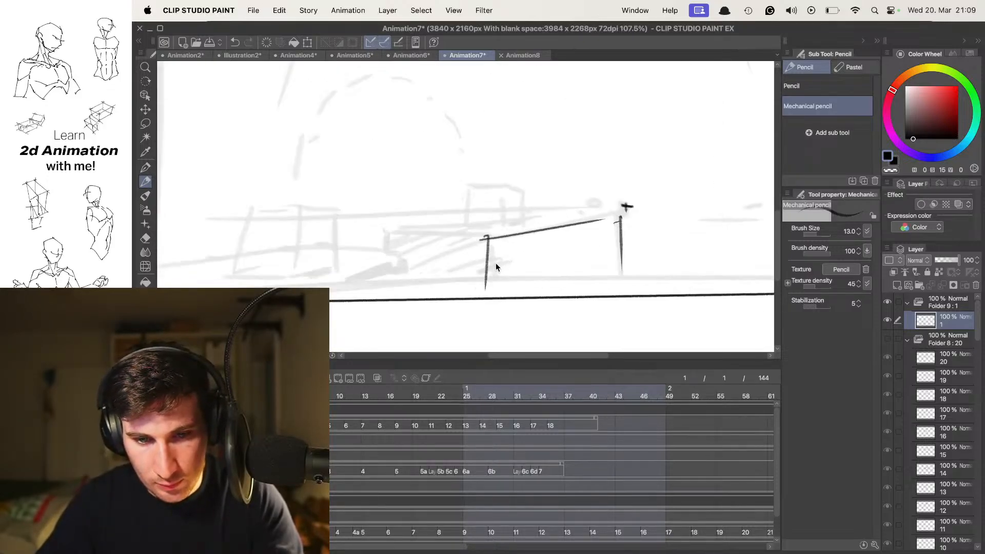
key("super+z")
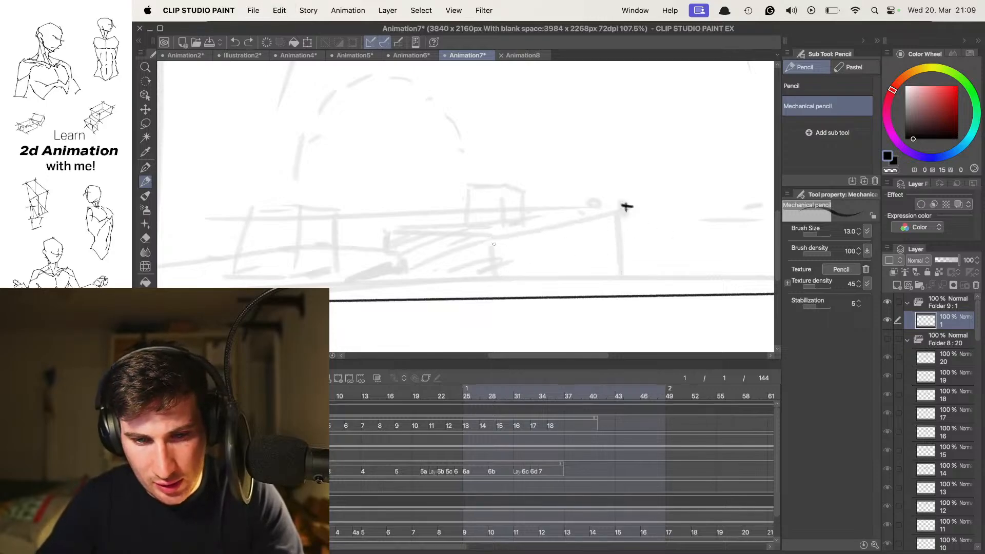
key("super+z")
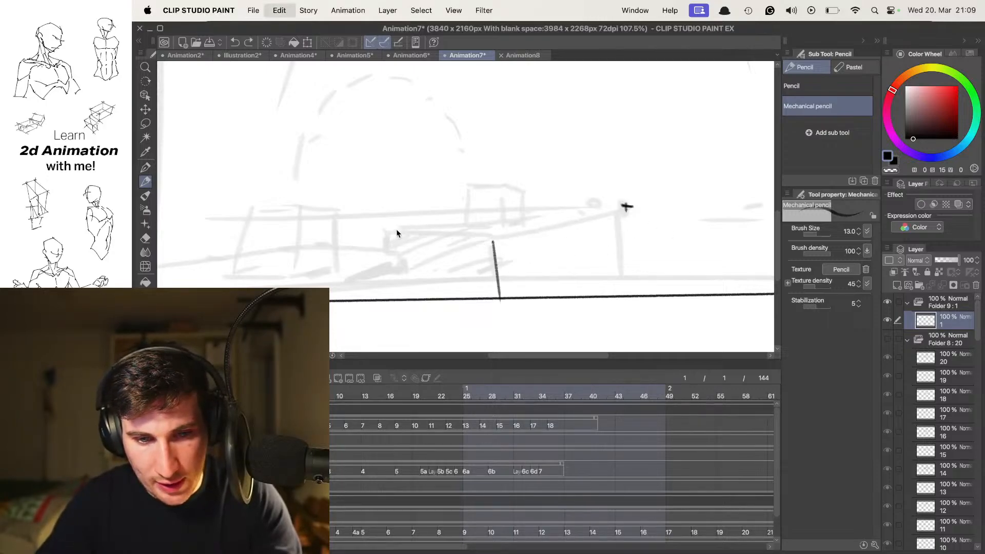
- Draw the far block's front top edge, plus the near block's vertical corner edge and short top edge, over the panel 4 sketch
left_click_drag(385, 237, 485, 237)
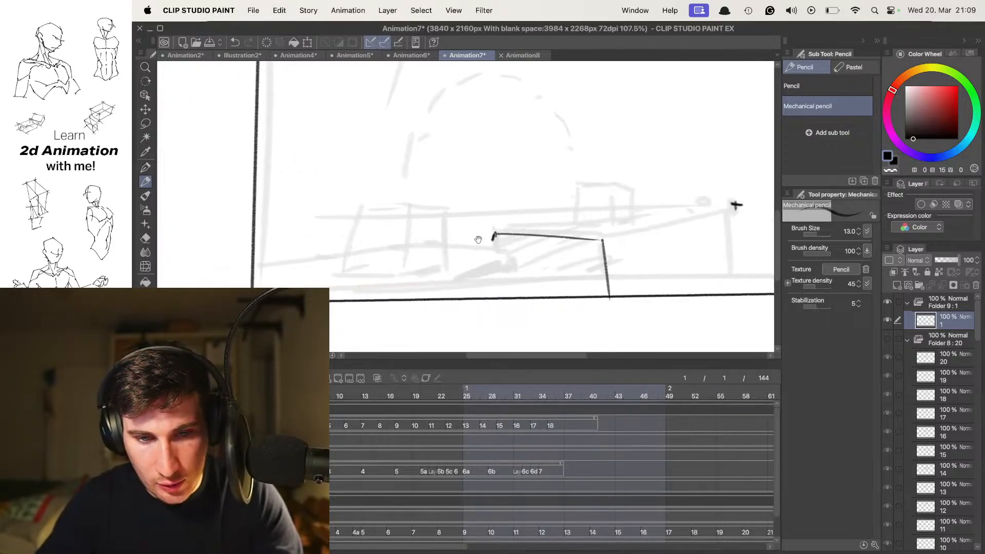
left_click_drag(736, 205, 748, 213)
key("super+z")
left_click_drag(521, 261, 522, 309)
left_click_drag(318, 264, 364, 263)
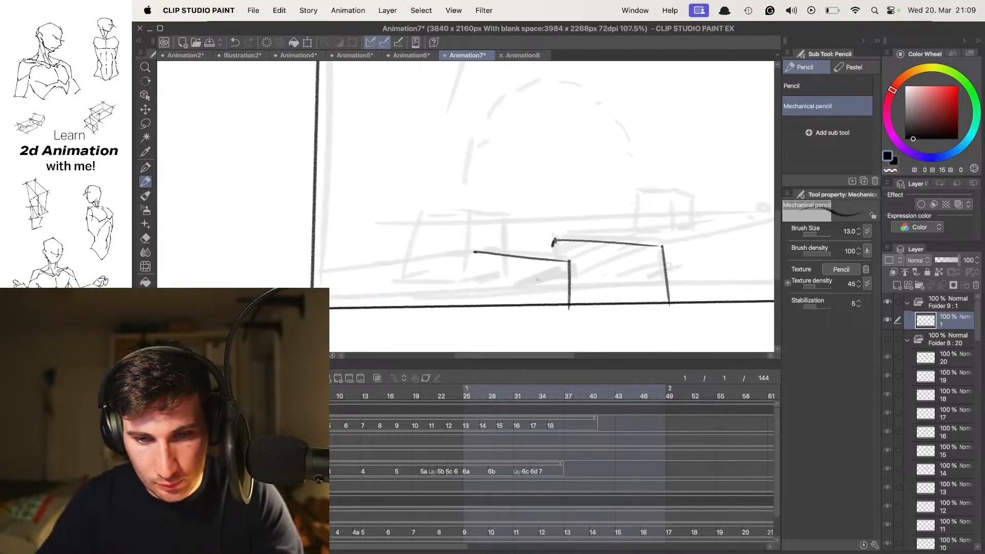
- Draw the near block's long receding edges, one below and one along the back of its top face
left_click_drag(424, 306, 520, 282)
left_click_drag(428, 296, 593, 262)
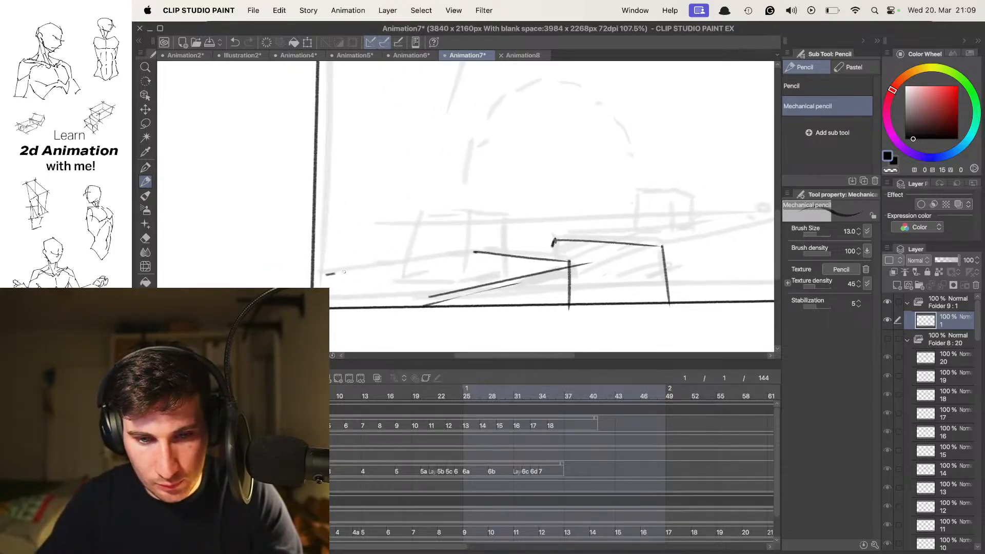
left_click_drag(326, 275, 485, 251)
- Draw the far block's receding top edges toward the vanishing point and its rear vertical edge, and hatch its front face
left_click_drag(571, 224, 392, 228)
left_click_drag(639, 207, 546, 221)
left_click_drag(408, 235, 584, 218)
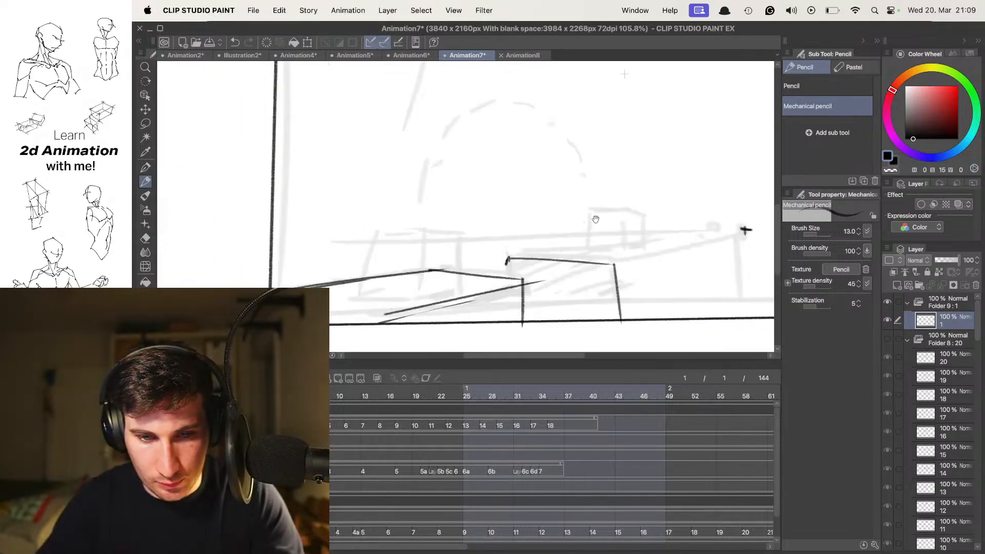
left_click_drag(713, 221, 578, 224)
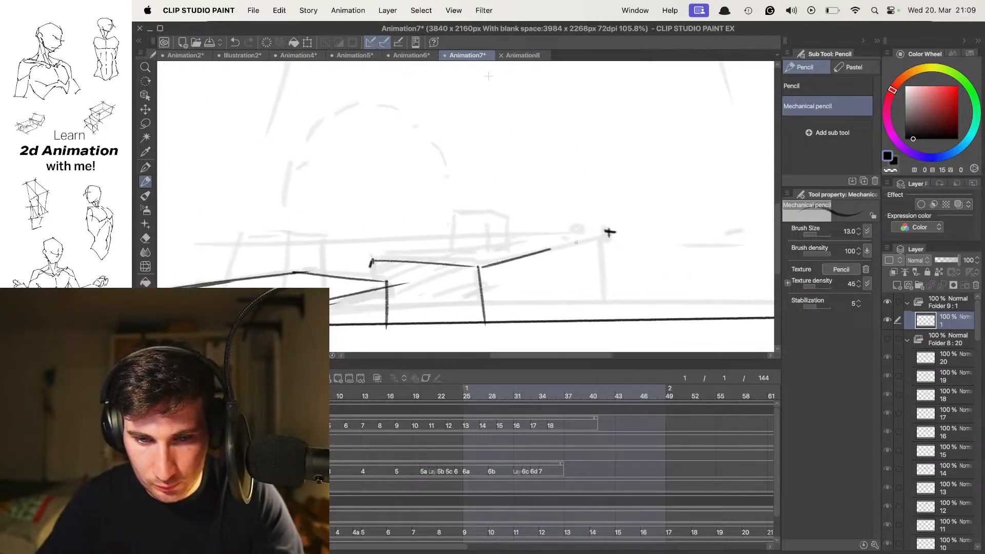
left_click_drag(594, 242, 599, 309)
left_click_drag(434, 249, 582, 241)
scroll(558, 215, "down", 3)
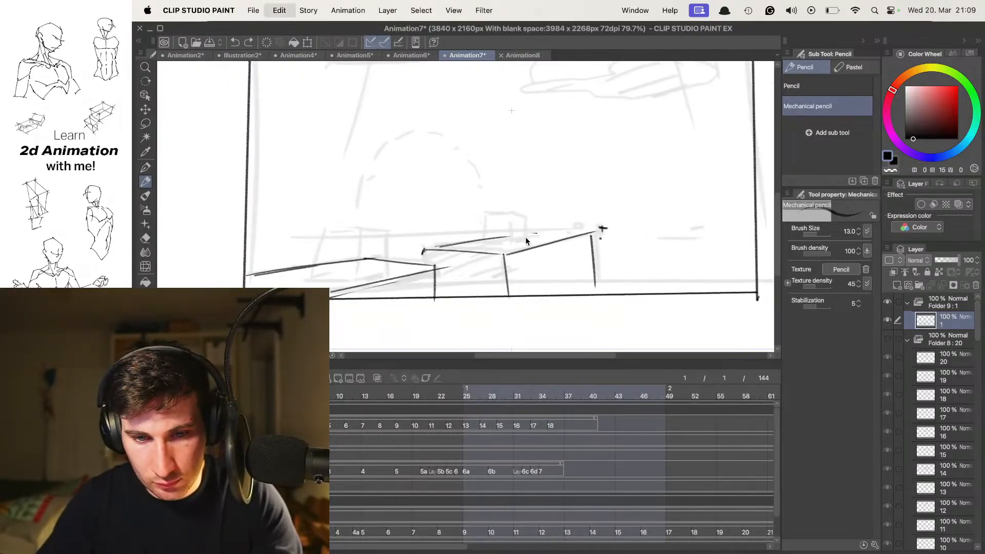
key("super+z")
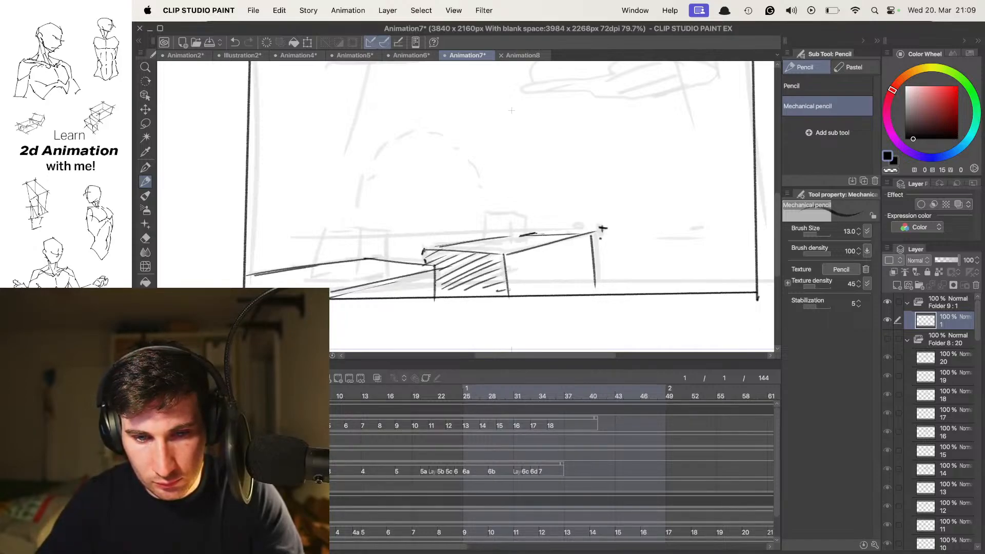
- Draw the horizon line on both sides of the blocks and add a few short surface strokes below it beside the far block
scroll(580, 229, "down", 4)
scroll(618, 189, "up", 2)
left_click_drag(635, 171, 599, 180)
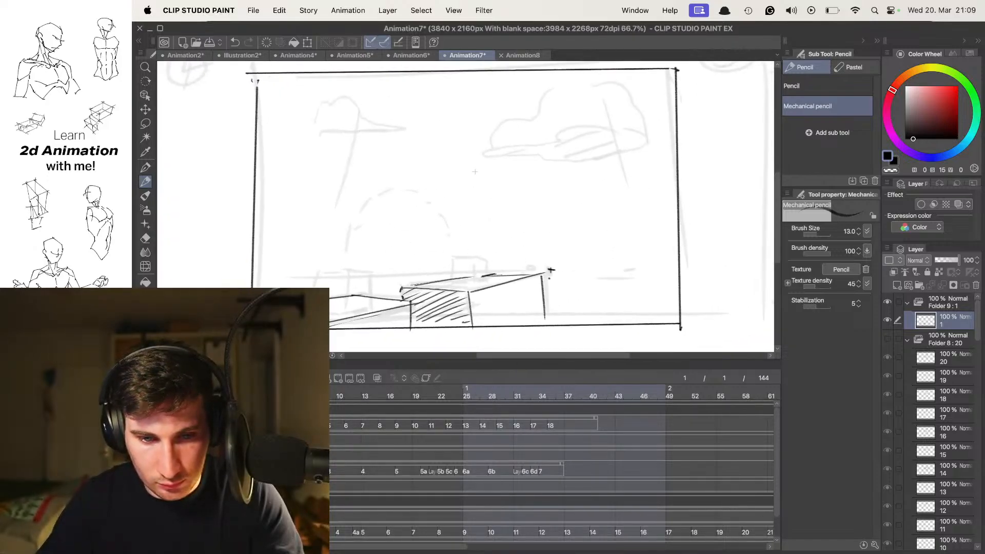
key("super+z")
left_click_drag(655, 264, 621, 269)
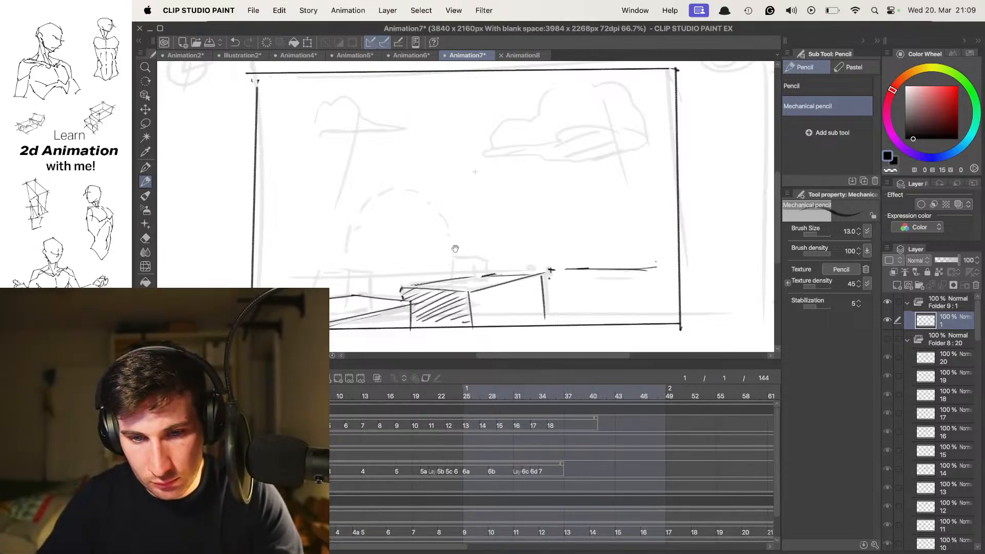
key("super+z")
left_click_drag(272, 272, 378, 277)
key("super+z")
left_click_drag(273, 272, 401, 274)
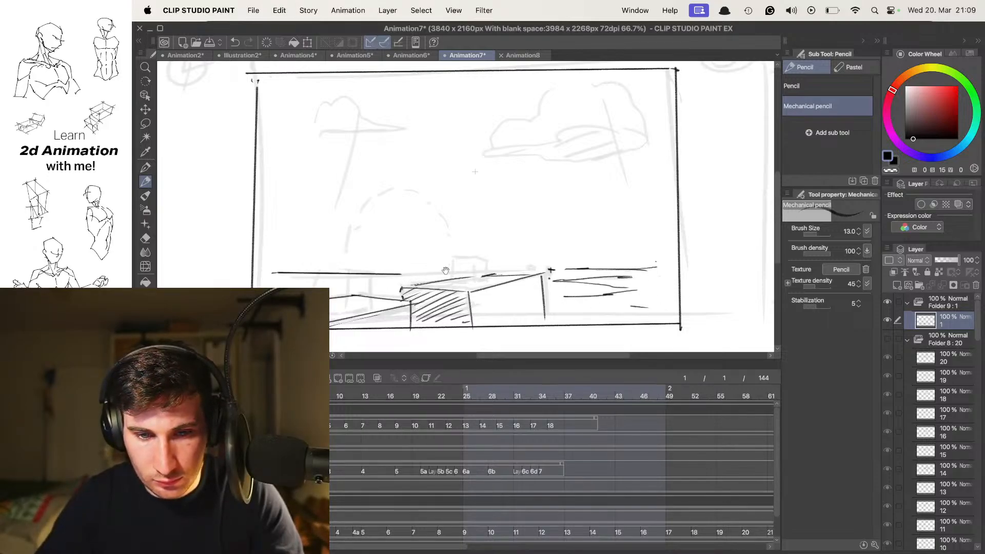
- Outline the large cloud with its flat underside and the smaller cloud across from it, following the faint panel 4 sketch
scroll(611, 125, "up", 2)
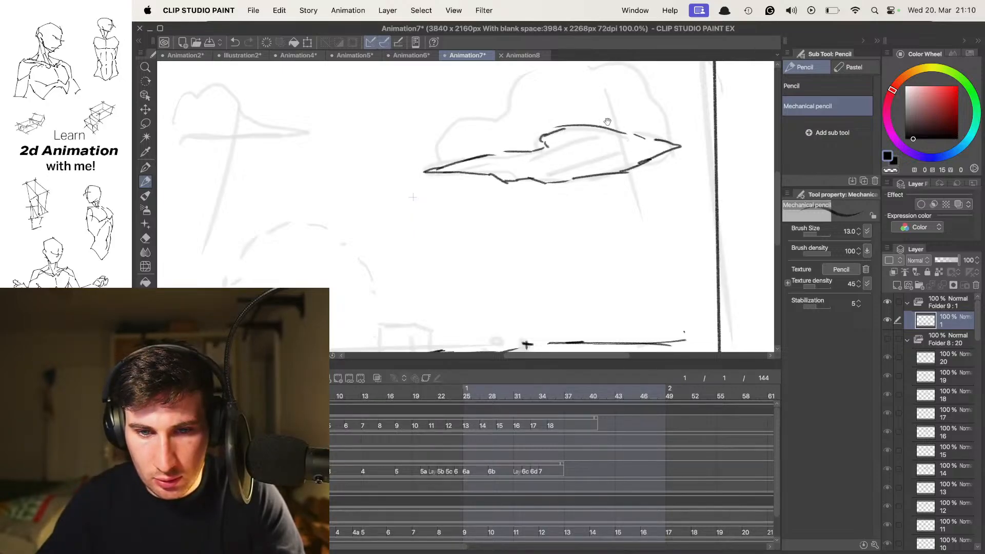
left_click_drag(617, 126, 616, 173)
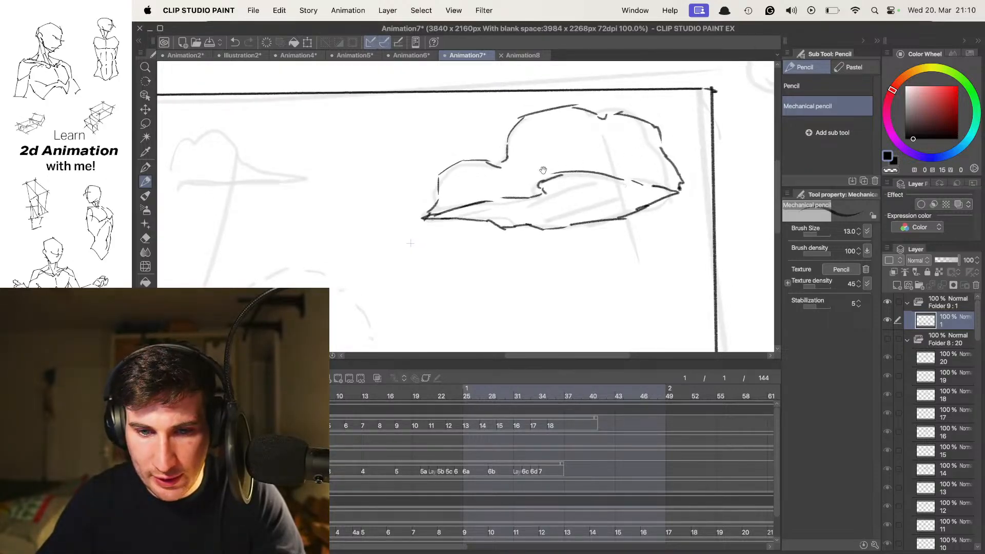
scroll(570, 160, "left", 5)
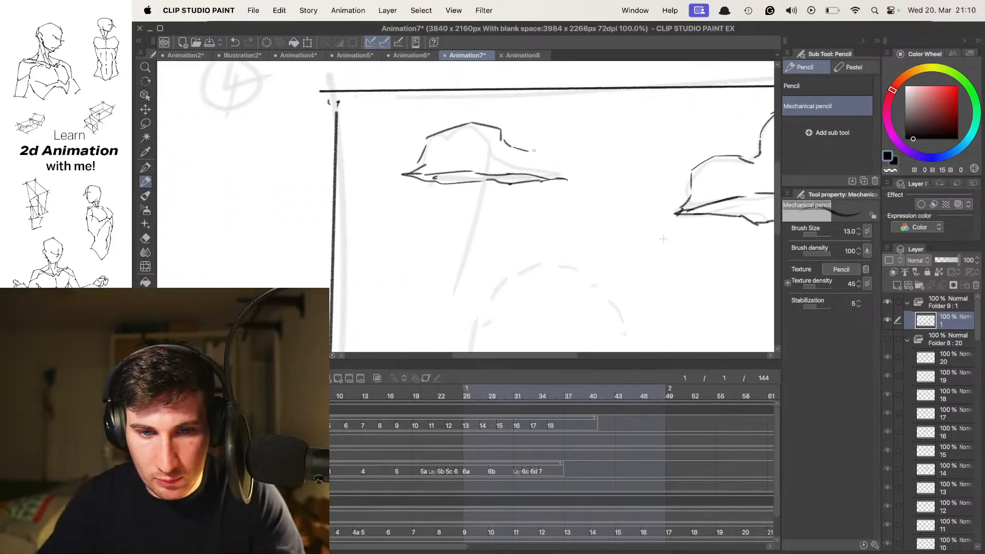
scroll(662, 238, "down", 6)
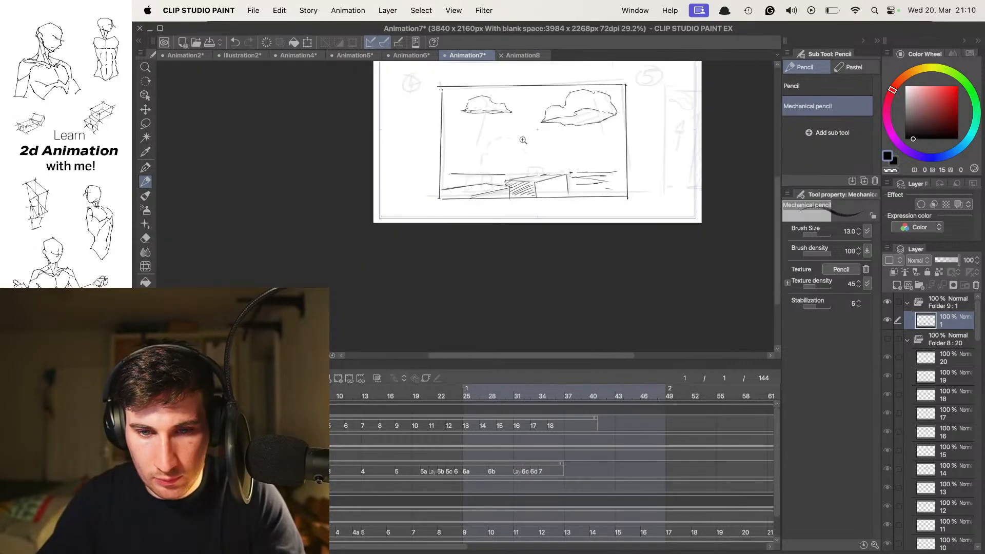
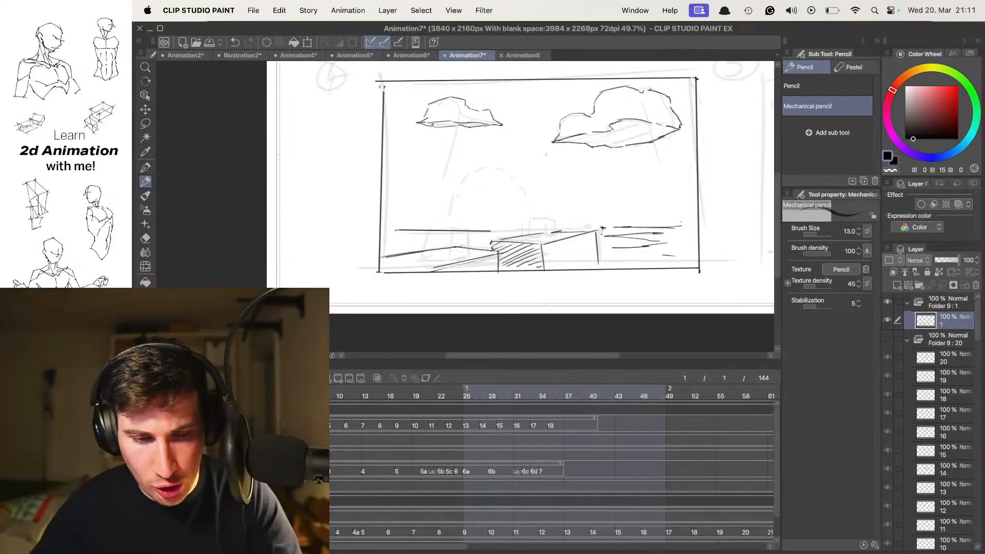
scroll(493, 246, "up", 3)
scroll(497, 244, "up", 2)
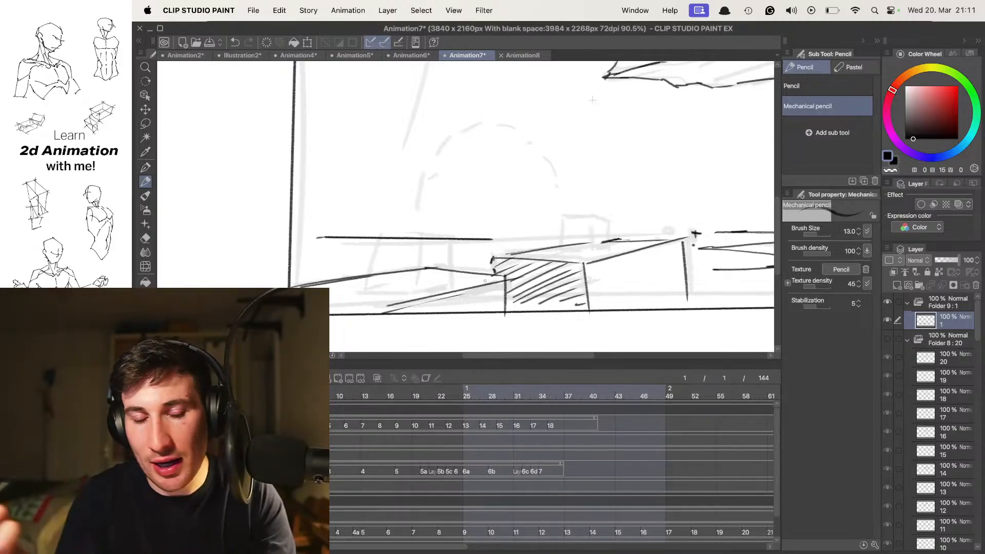
scroll(536, 226, "down", 3)
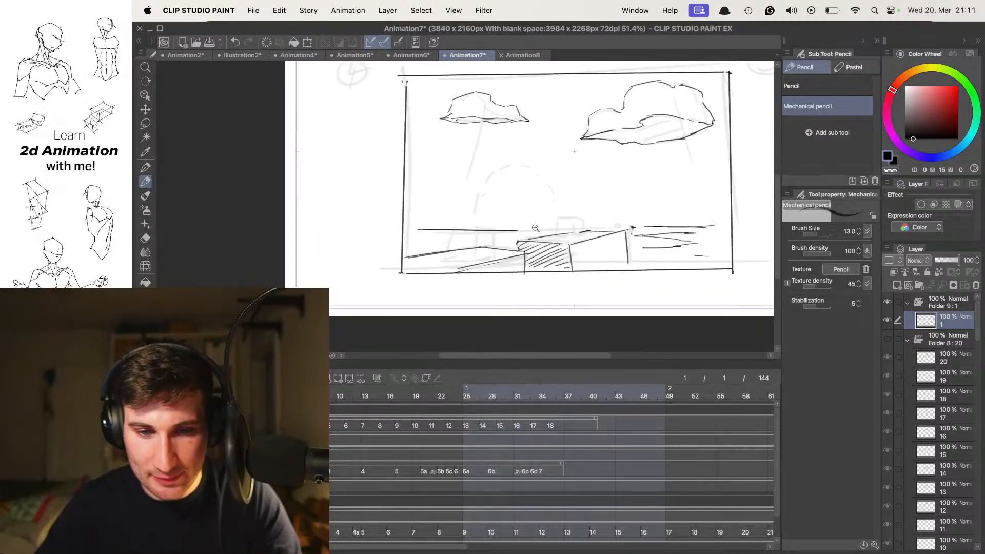
left_click_drag(535, 226, 542, 210)
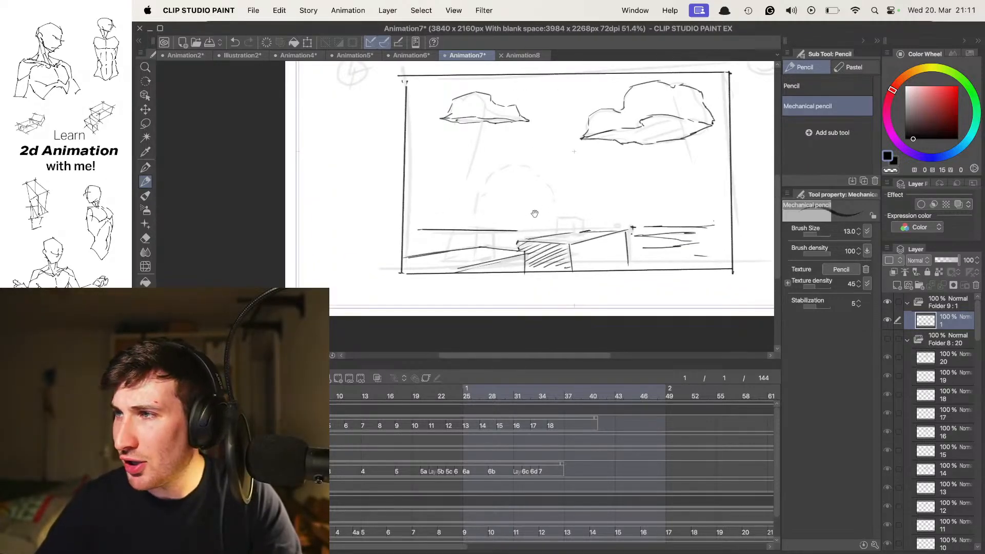
scroll(533, 218, "up", 2)
scroll(537, 216, "down", 3)
scroll(549, 223, "up", 4)
scroll(557, 230, "up", 2)
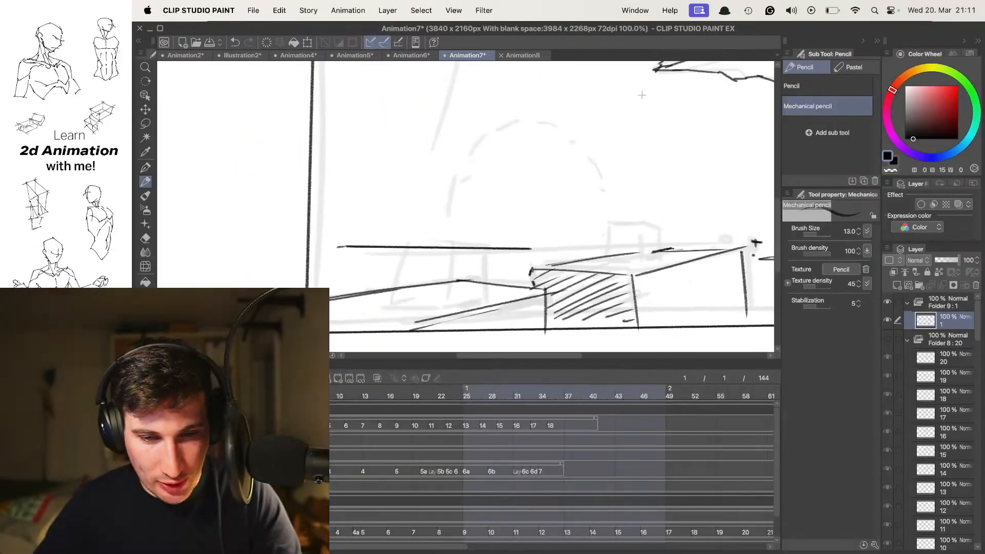
- Undo a cel added to the background folder, create a separate animation folder above it and add its first cel
key("ctrl+shift+alt+n")
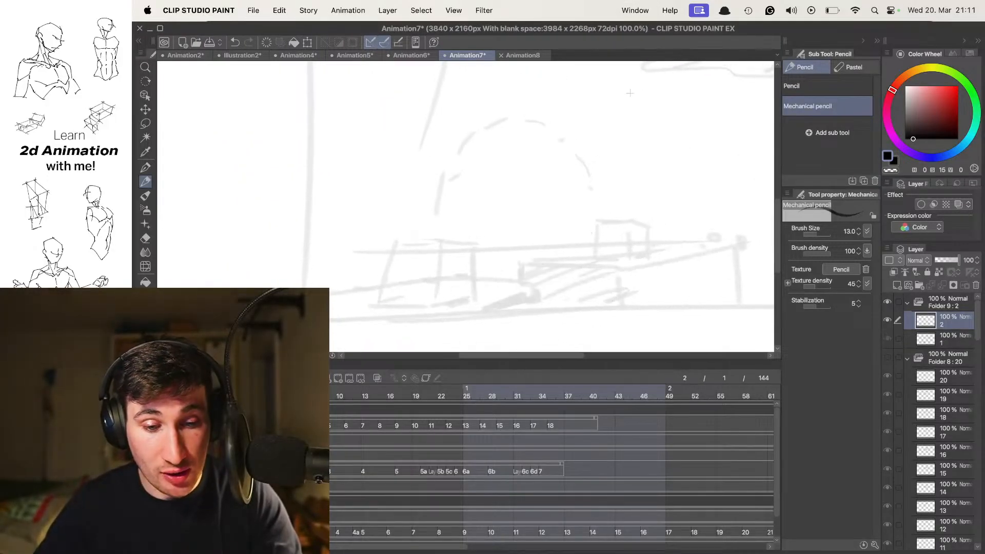
key("ctrl+z")
left_click(334, 379)
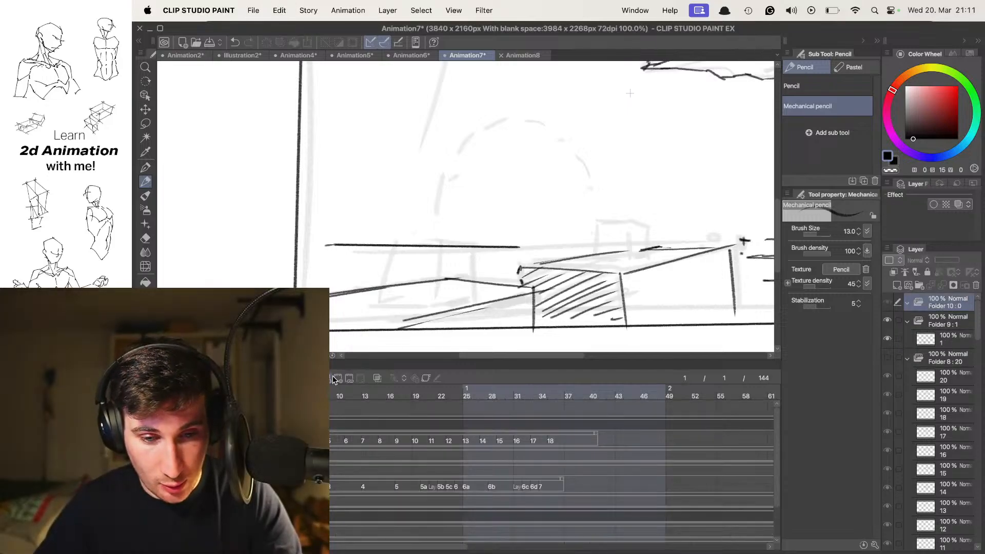
key("ctrl+shift+alt+n")
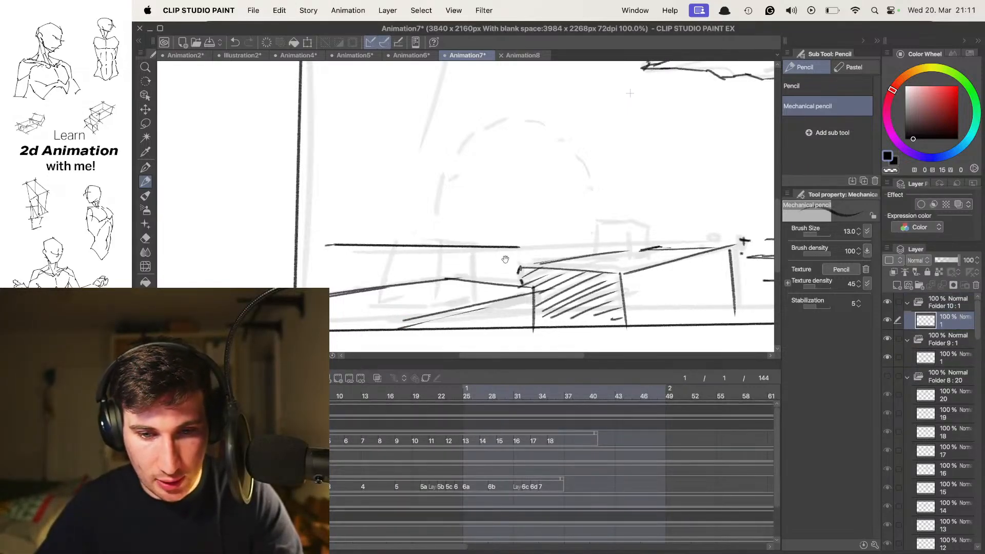
- Draw the front face's top edge and two vertical edges for a cube standing on the near block, undoing and redrawing weak strokes
scroll(505, 282, "up", 2)
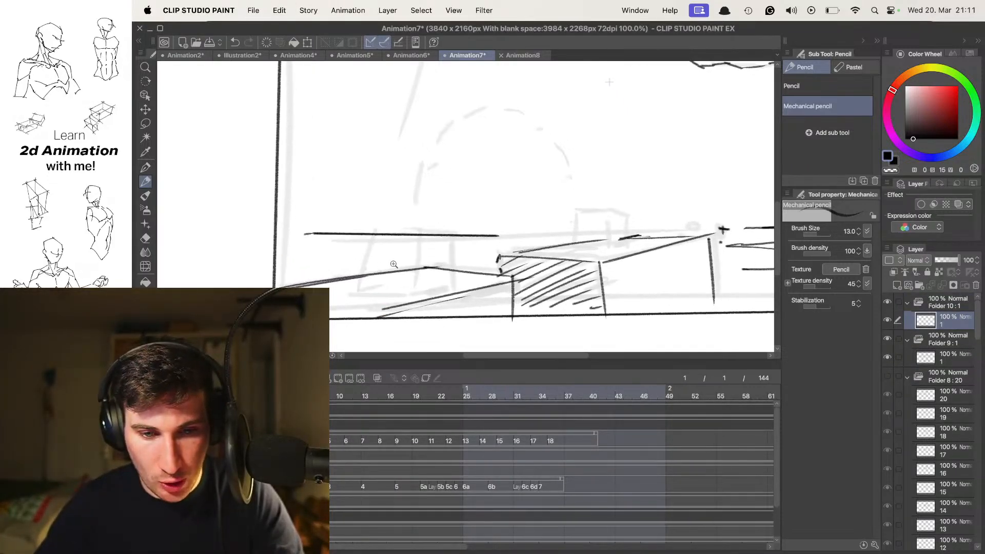
scroll(460, 226, "up", 2)
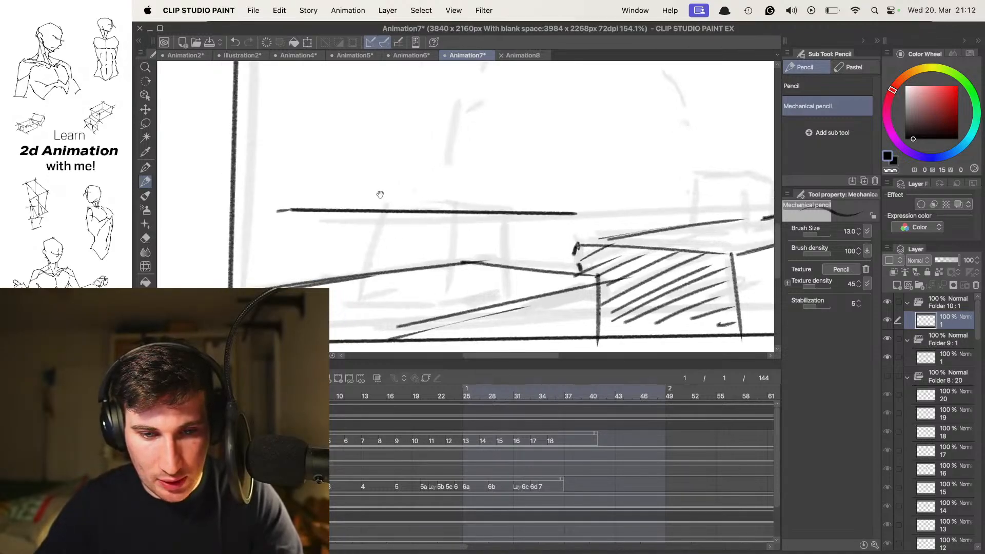
mouse_move(370, 221)
left_mouse_down()
mouse_move(422, 222)
mouse_move(442, 309)
mouse_move(365, 311)
left_mouse_up()
scroll(371, 270, "down", 1)
key("super+z")
key("super+z")
key("super+z")
left_click_drag(377, 206, 440, 207)
key("super+z")
mouse_move(375, 204)
left_mouse_down()
mouse_move(436, 205)
mouse_move(443, 280)
left_mouse_up()
key("super+z")
left_click_drag(440, 212, 443, 289)
key("super+z")
left_click_drag(441, 204, 438, 285)
left_click_drag(377, 211, 361, 283)
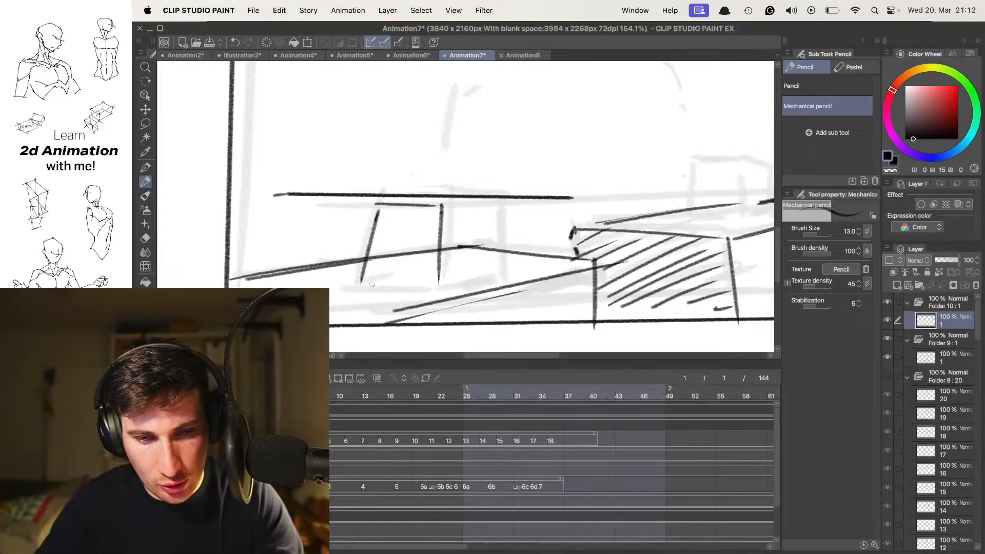
- Redraw the outer vertical edge of the cube's front face and close the face with a short bottom edge
key("super+z")
left_click_drag(376, 204, 363, 286)
key("super+z")
left_click_drag(370, 208, 363, 292)
mouse_move(371, 283)
left_mouse_down()
mouse_move(455, 293)
mouse_move(392, 285)
mouse_move(431, 285)
left_mouse_up()
key("super+z")
key("super+z")
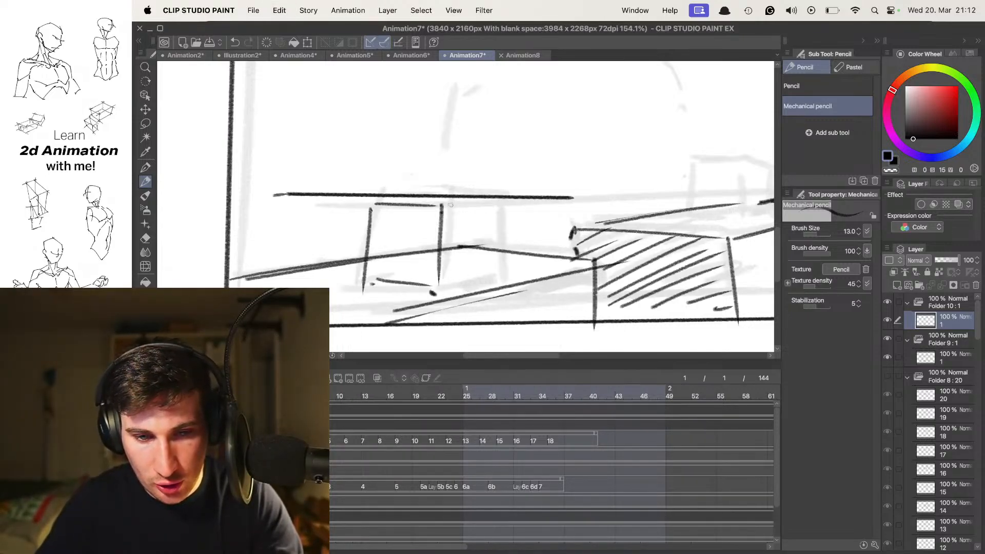
- Add the cube's narrow top face and its side face with a far vertical edge and a receding bottom edge
left_click_drag(432, 206, 495, 208)
key("super+z")
left_click_drag(377, 204, 495, 206)
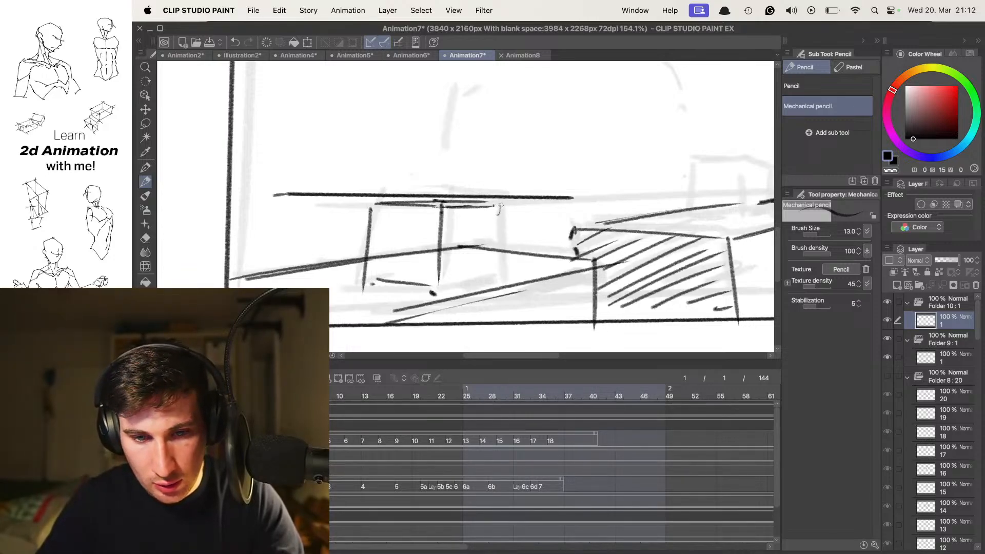
left_click_drag(444, 291, 499, 275)
scroll(513, 231, "down", 5)
left_click_drag(567, 205, 516, 221)
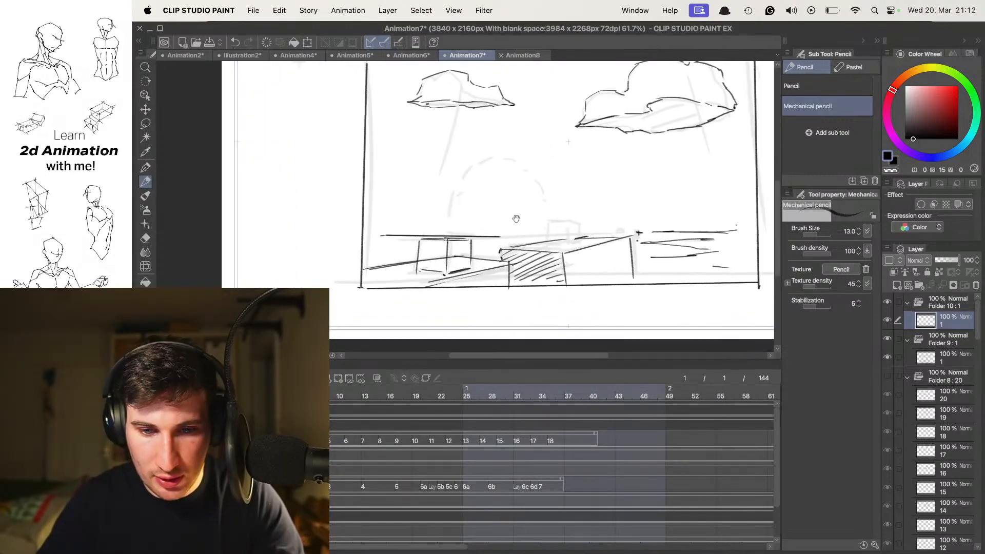
scroll(516, 220, "up", 3)
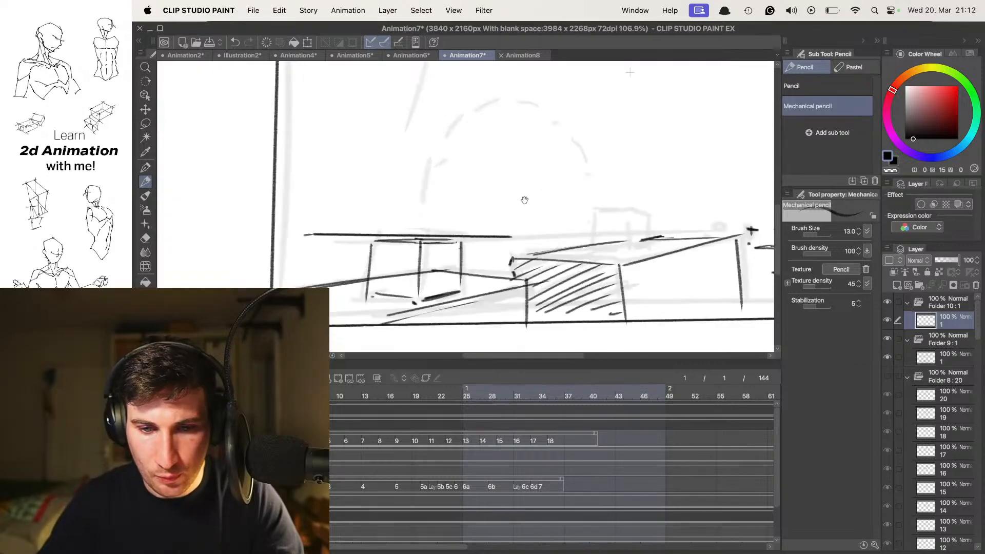
scroll(523, 198, "down", 4)
scroll(484, 217, "up", 4)
scroll(495, 207, "up", 2)
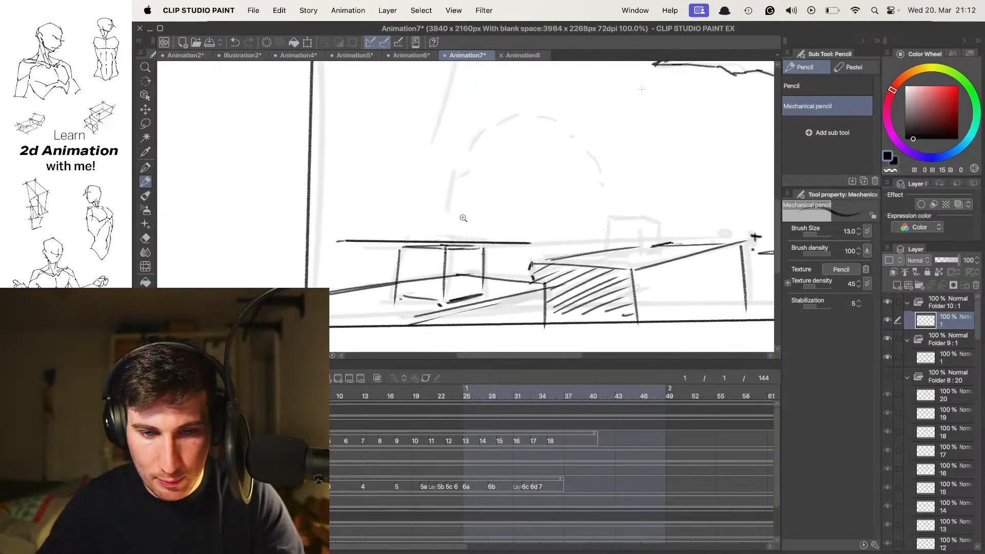
left_click_drag(442, 176, 478, 134)
left_click_drag(482, 124, 521, 161)
left_click_drag(435, 176, 489, 206)
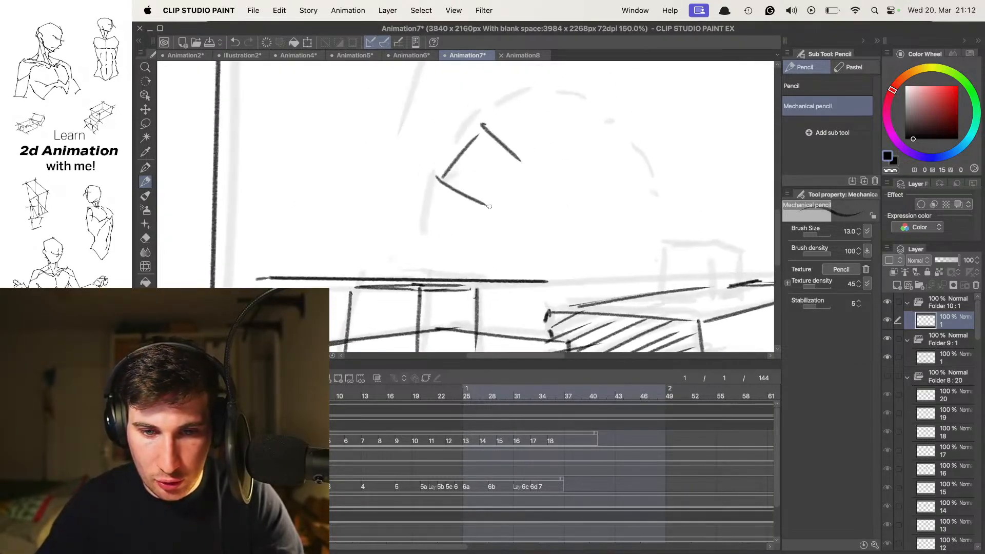
key("super+z")
left_click_drag(436, 177, 486, 216)
left_click_drag(488, 210, 494, 207)
left_click_drag(521, 163, 491, 214)
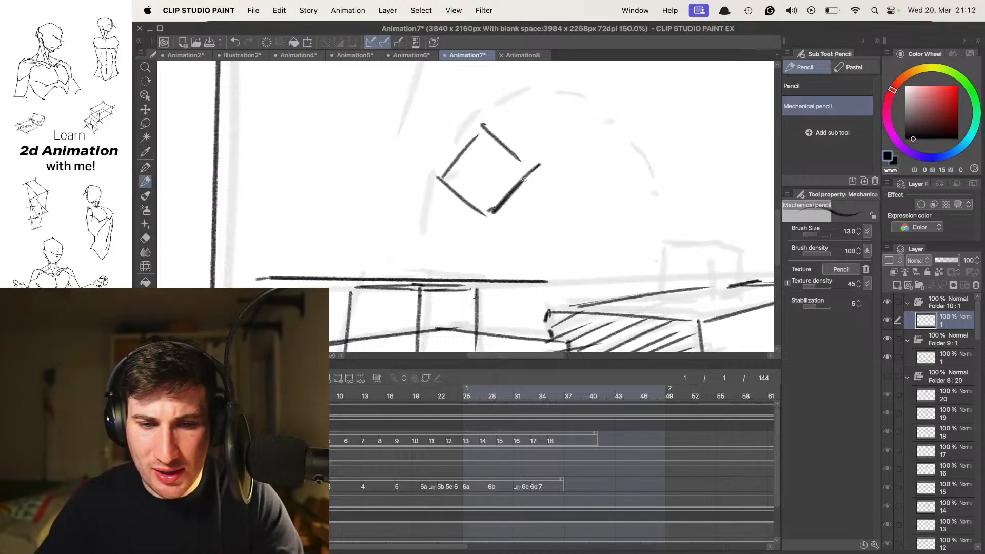
key("super+z")
key("super+z")
key("super+z")
key("super+z")
key("super+z")
key("super+z")
- Draw a long, narrow tilted face for the stretched cube rising along the start of the dashed jump arc
mouse_move(495, 94)
left_mouse_down()
mouse_move(448, 220)
mouse_move(466, 239)
mouse_move(487, 240)
mouse_move(491, 222)
mouse_move(470, 255)
left_mouse_up()
mouse_move(515, 143)
left_mouse_down()
mouse_move(516, 122)
mouse_move(468, 256)
left_mouse_up()
key("super+z")
left_click_drag(500, 122, 455, 259)
key("super+z")
left_click_drag(499, 124, 458, 239)
mouse_move(478, 106)
left_mouse_down()
mouse_move(524, 147)
mouse_move(538, 121)
left_mouse_up()
key("e")
key("p")
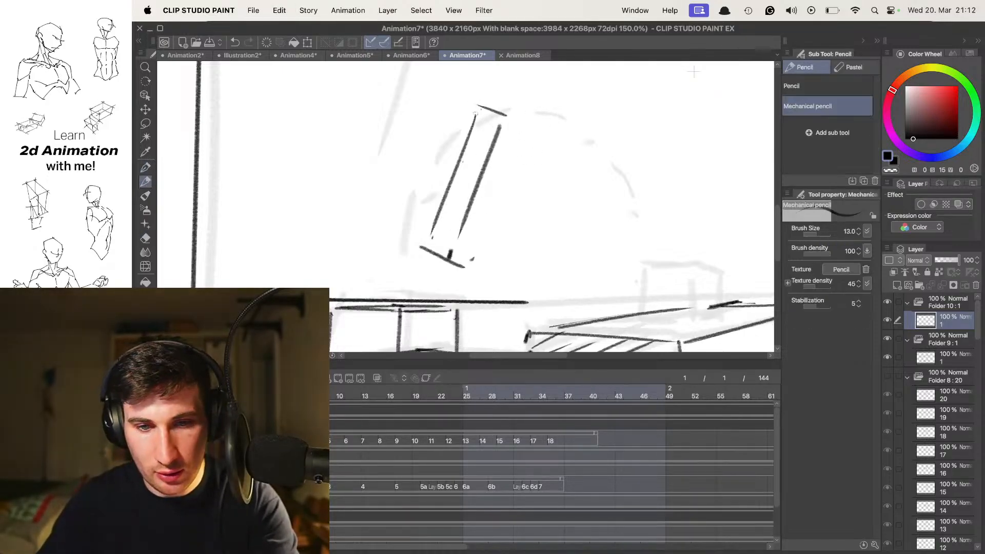
- Add the long inner edge and the second face's outer and lower edges to the stretched, rising cube
mouse_move(433, 100)
left_mouse_down()
mouse_move(482, 110)
mouse_move(440, 146)
mouse_move(406, 226)
mouse_move(461, 221)
left_mouse_up()
key("super+z")
scroll(408, 216, "down", 2)
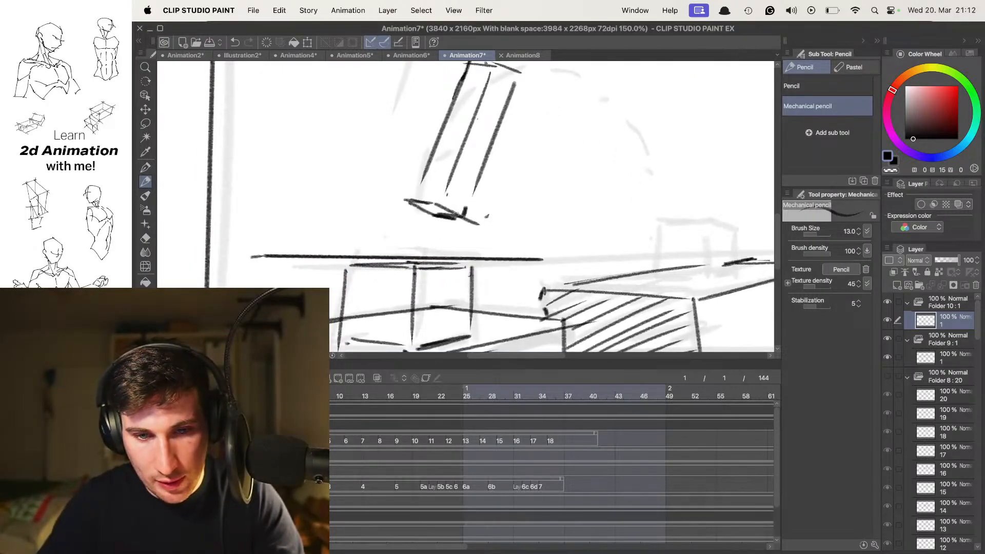
scroll(513, 154, "down", 4)
scroll(513, 126, "up", 5)
left_click_drag(511, 114, 494, 132)
key("super+z")
scroll(513, 123, "down", 4)
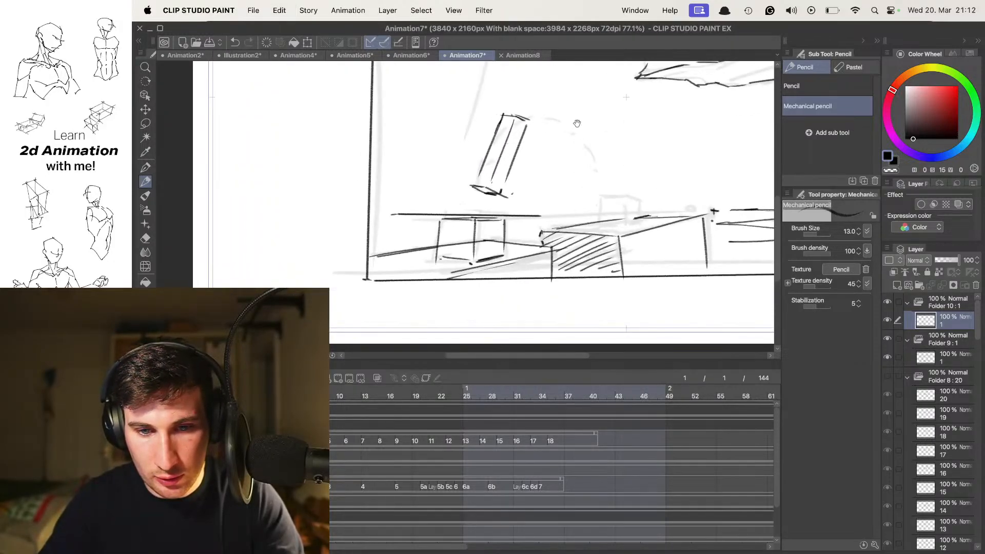
- Draw a tilted airborne cube with three visible faces just above the stretched cube, undoing and redrawing trial edges
left_click_drag(575, 121, 530, 119)
scroll(530, 119, "up", 5)
scroll(513, 126, "down", 4)
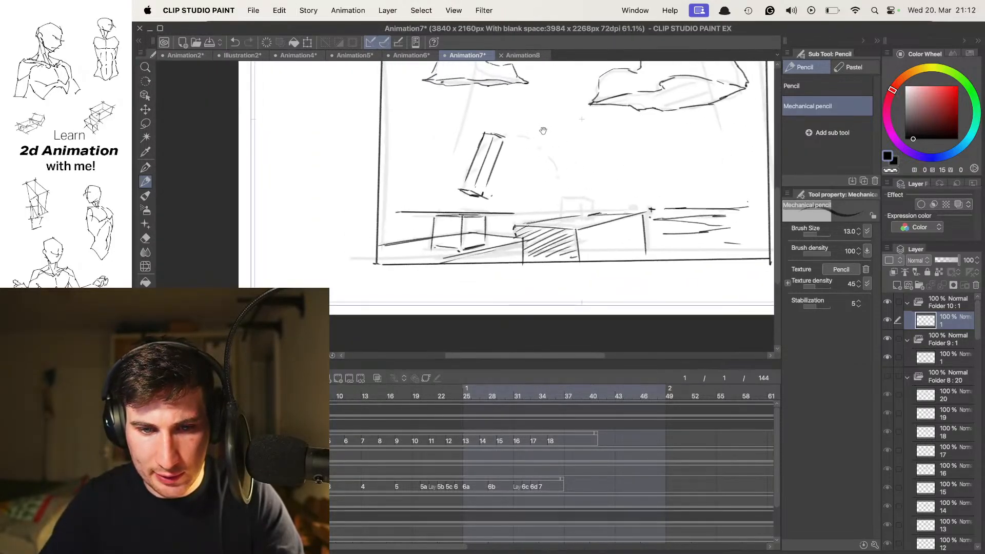
scroll(503, 126, "up", 3)
mouse_move(460, 98)
left_mouse_down()
mouse_move(529, 97)
mouse_move(528, 164)
mouse_move(463, 154)
mouse_move(515, 116)
mouse_move(558, 137)
left_mouse_up()
key("super+z")
key("super+z")
key("super+z")
left_click_drag(447, 129, 556, 143)
scroll(513, 154, "up", 3)
left_click_drag(518, 92, 507, 155)
mouse_move(465, 105)
left_mouse_down()
mouse_move(444, 154)
mouse_move(514, 93)
mouse_move(553, 134)
left_mouse_up()
key("super+z")
mouse_move(517, 93)
left_mouse_down()
mouse_move(559, 129)
mouse_move(550, 184)
left_mouse_up()
scroll(556, 130, "down", 6)
scroll(521, 139, "up", 3)
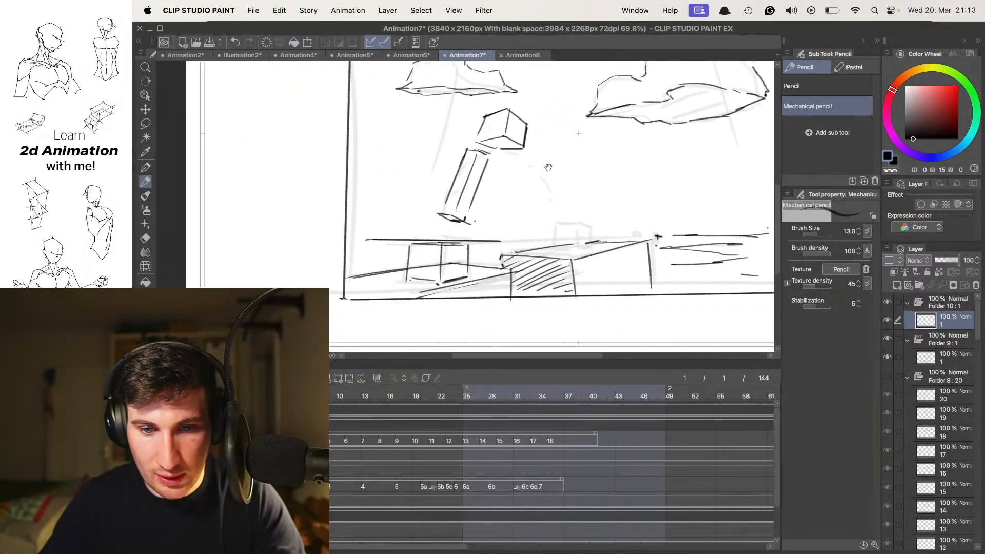
left_click_drag(550, 165, 535, 180)
scroll(548, 212, "up", 3)
left_click_drag(545, 279, 554, 303)
key("super+z")
scroll(559, 236, "down", 4)
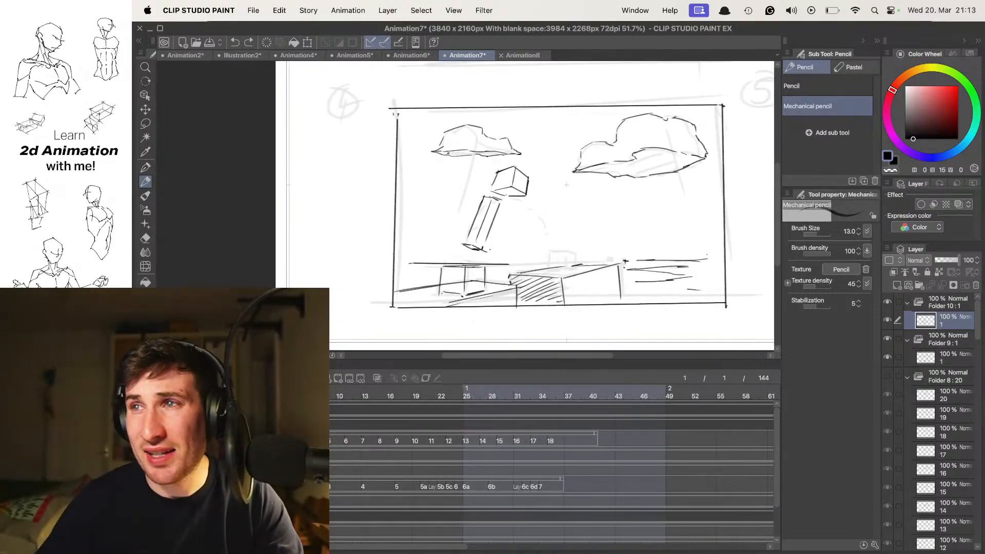
- Draw a small filled heart just above the faint landing cube on the far ledge
scroll(562, 216, "up", 5)
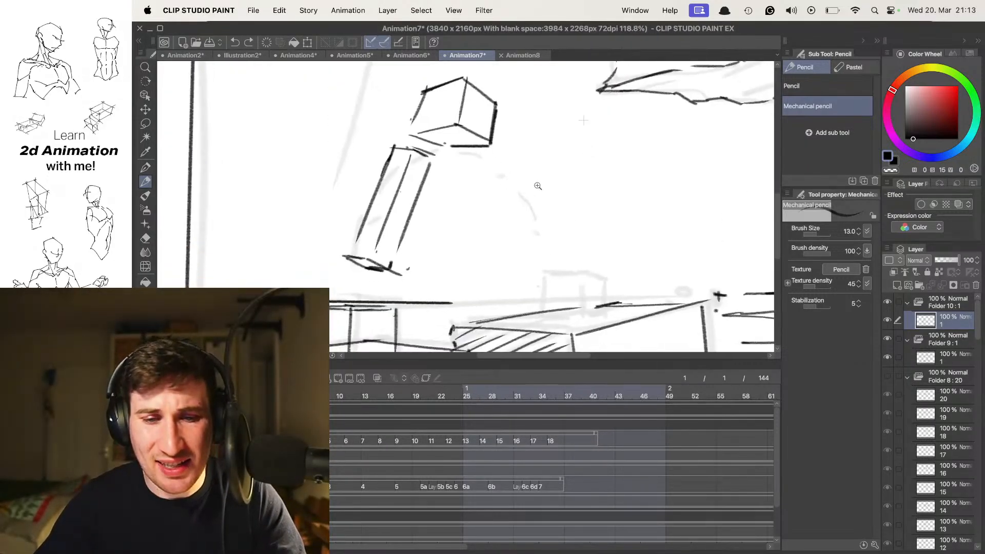
scroll(534, 186, "down", 4)
scroll(611, 224, "up", 5)
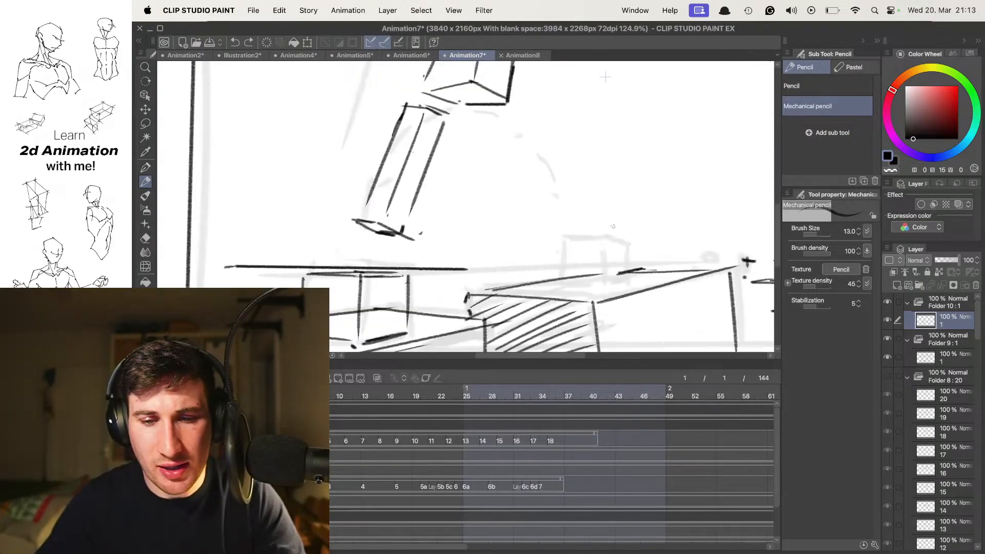
left_click_drag(608, 216, 631, 218)
key("super+z")
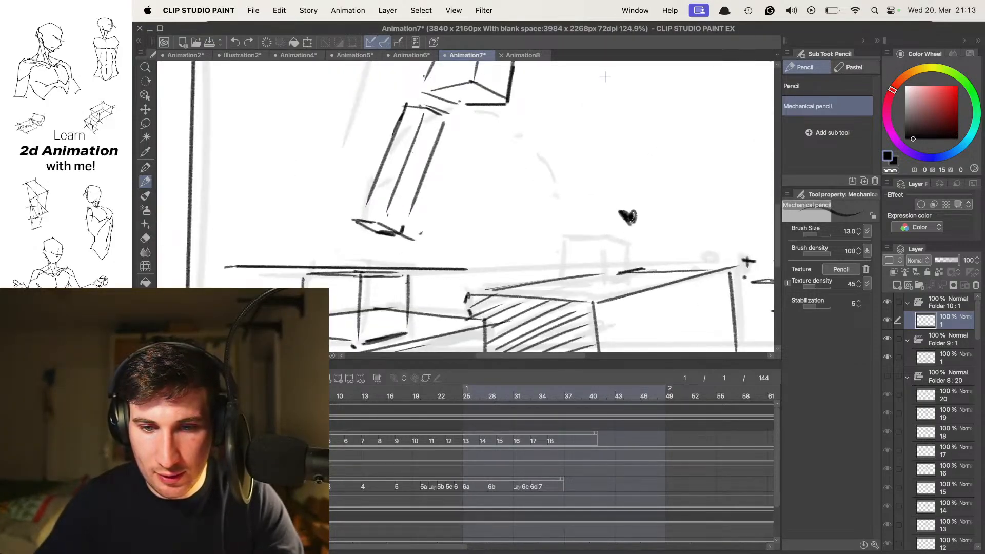
- Draw a face with two round eyes and an open mouth on the side face of the tilted airborne cube
scroll(605, 77, "down", 5)
scroll(615, 195, "up", 3)
mouse_move(559, 177)
left_mouse_down()
mouse_move(558, 121)
mouse_move(542, 153)
mouse_move(553, 137)
mouse_move(510, 159)
mouse_move(532, 183)
mouse_move(504, 197)
mouse_move(515, 210)
mouse_move(508, 205)
mouse_move(541, 199)
left_mouse_up()
scroll(512, 153, "up", 5)
scroll(559, 204, "down", 10)
scroll(559, 204, "down", 2)
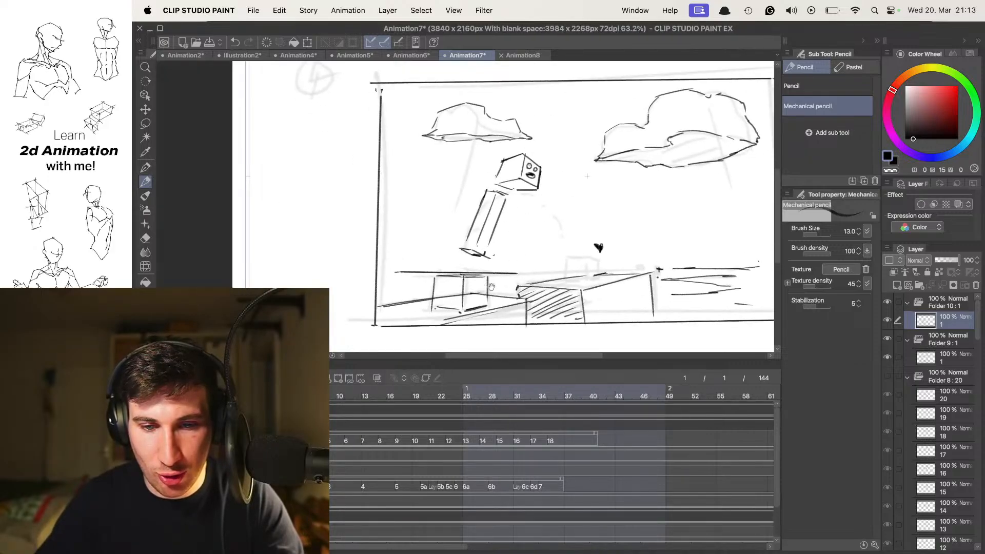
- Draw elongated eyes and a mouth with a long protruding tongue on the narrow face of the stretched, rising cube
scroll(515, 226, "up", 10)
mouse_move(471, 105)
left_mouse_down()
mouse_move(462, 154)
mouse_move(479, 141)
mouse_move(484, 179)
left_mouse_up()
left_click_drag(518, 125, 500, 177)
mouse_move(464, 218)
left_mouse_down()
mouse_move(432, 292)
mouse_move(531, 254)
mouse_move(502, 277)
mouse_move(439, 256)
mouse_move(456, 233)
left_mouse_up()
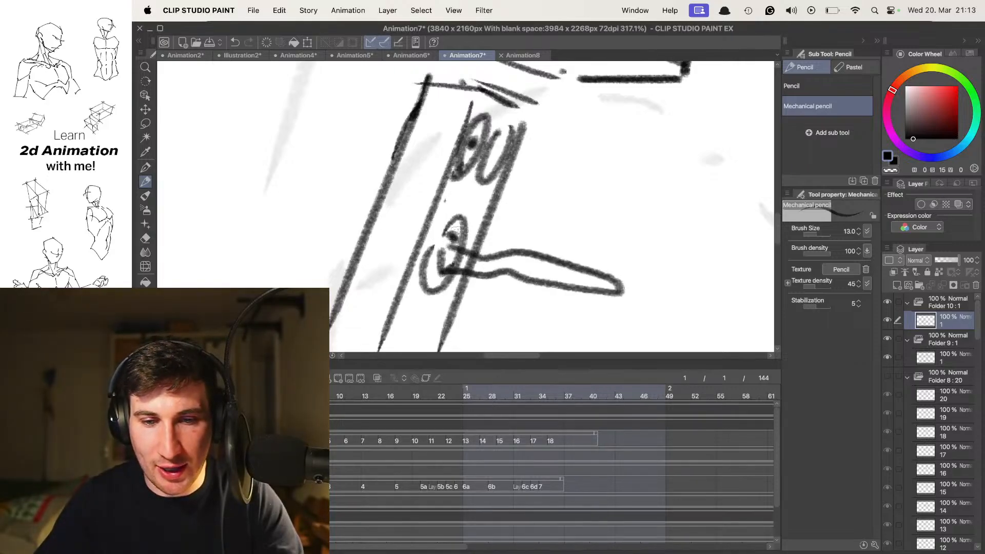
scroll(457, 234, "down", 10)
scroll(589, 190, "up", 5)
left_click_drag(550, 174, 524, 148)
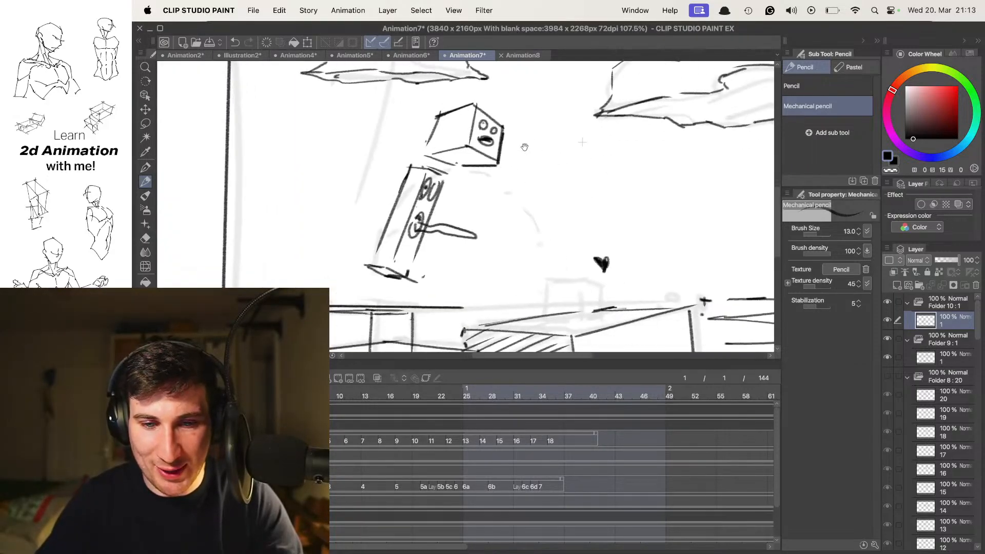
scroll(525, 148, "up", 2)
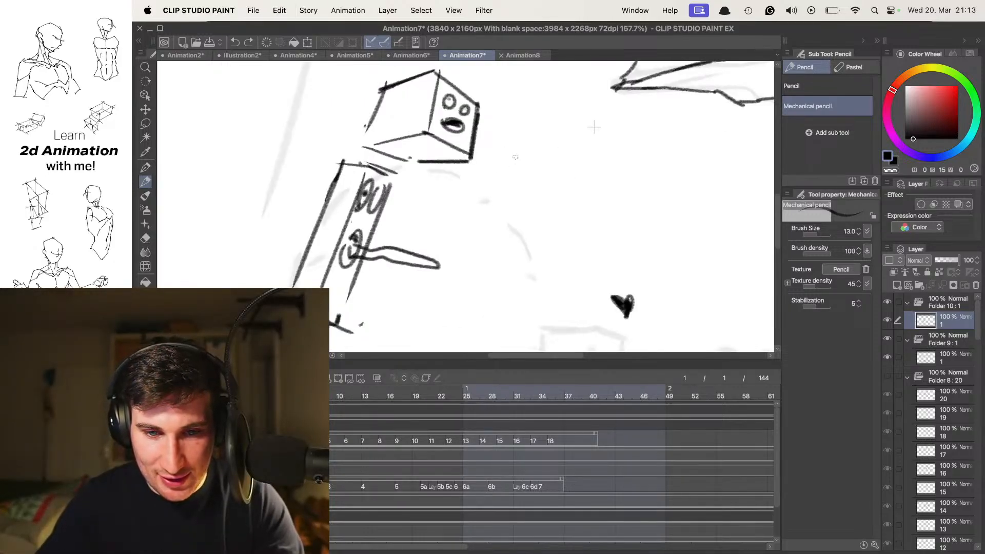
left_click_drag(536, 194, 541, 133)
scroll(542, 133, "down", 3)
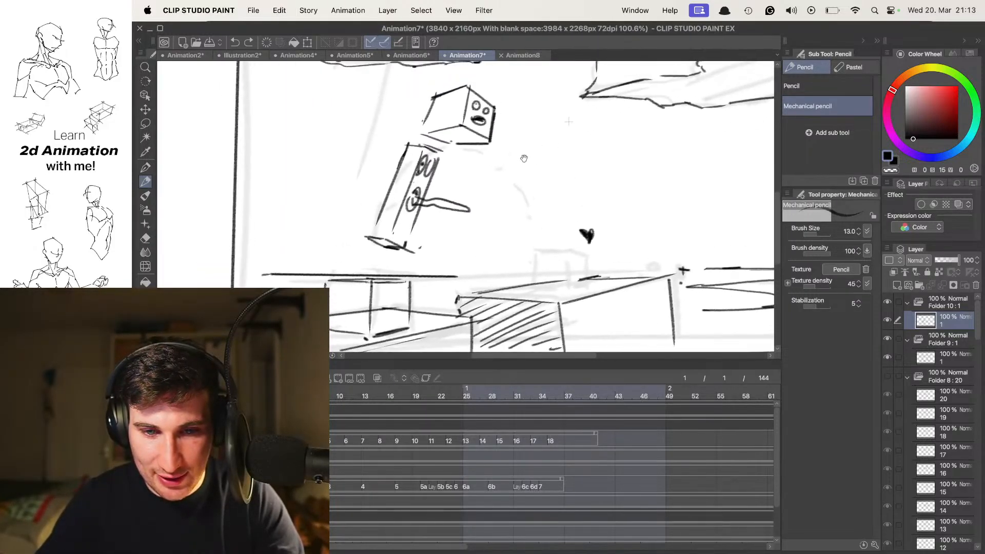
scroll(527, 162, "up", 2)
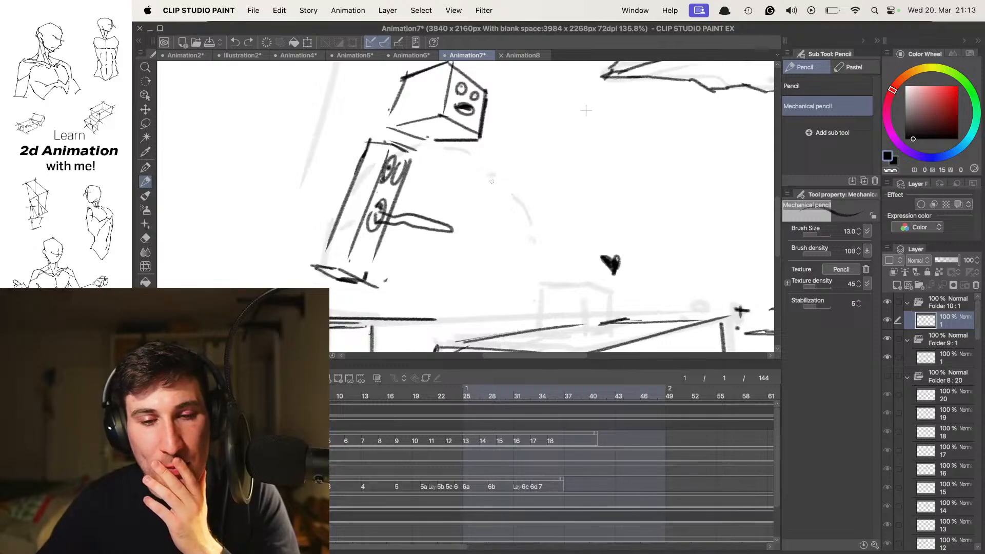
mouse_move(497, 233)
left_mouse_down()
mouse_move(501, 203)
mouse_move(547, 128)
mouse_move(570, 117)
mouse_move(569, 139)
left_mouse_up()
mouse_move(525, 128)
left_mouse_down()
mouse_move(539, 147)
mouse_move(582, 108)
mouse_move(567, 105)
left_mouse_up()
left_click_drag(636, 133, 600, 146)
key("super+z")
key("e")
mouse_move(534, 238)
left_mouse_down()
mouse_move(515, 209)
mouse_move(567, 102)
mouse_move(581, 131)
mouse_move(554, 156)
left_mouse_up()
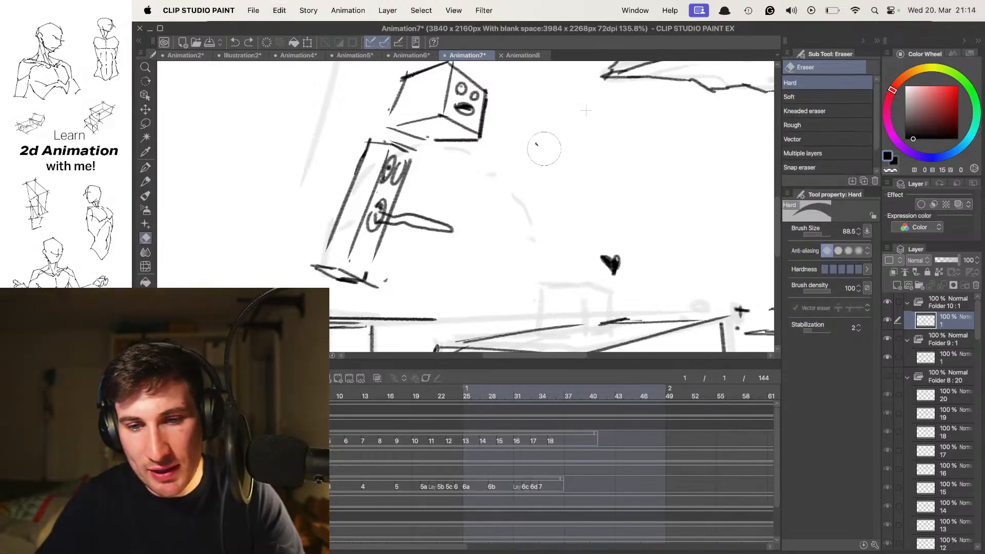
key("p")
key("super+0")
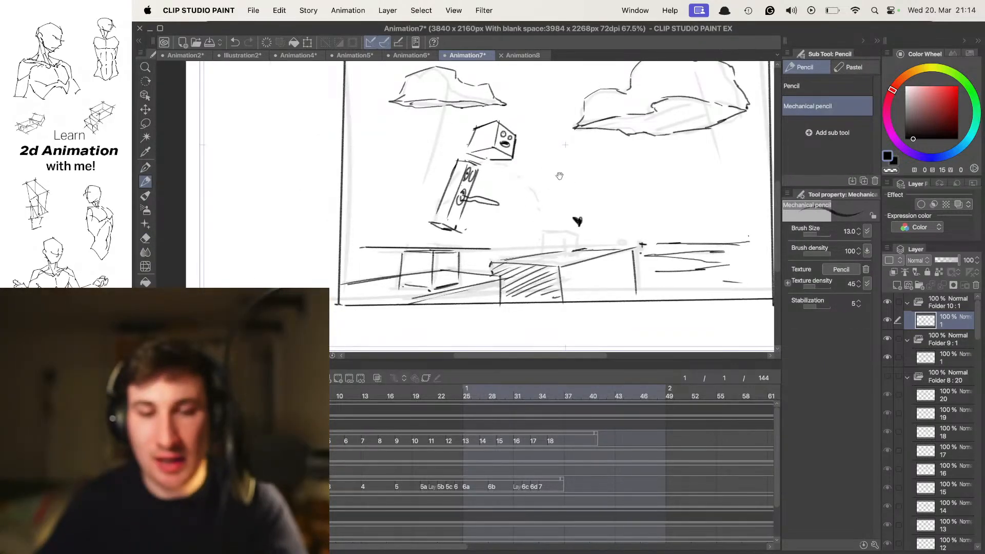
scroll(533, 199, "up", 5)
left_click_drag(500, 255, 538, 125)
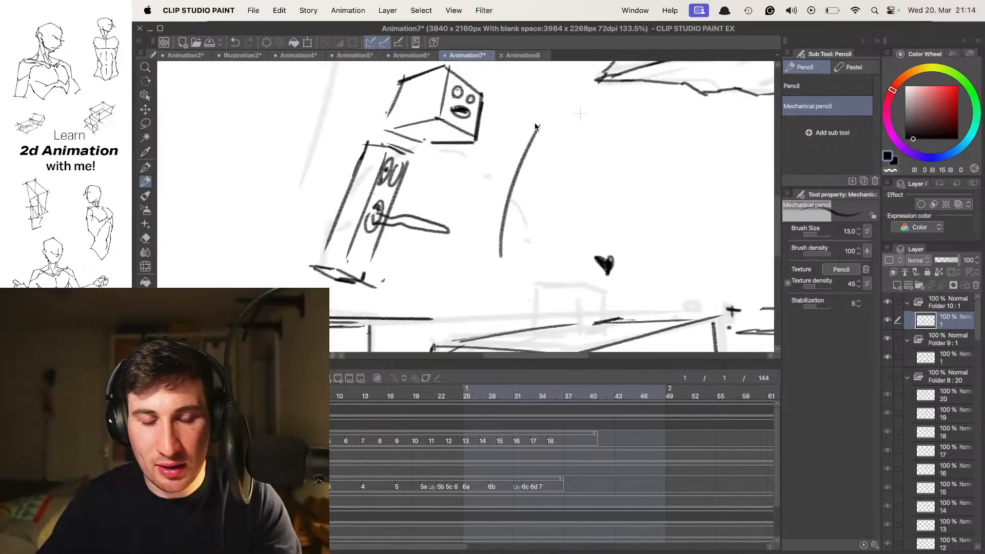
key("super+z")
scroll(536, 151, "down", 5)
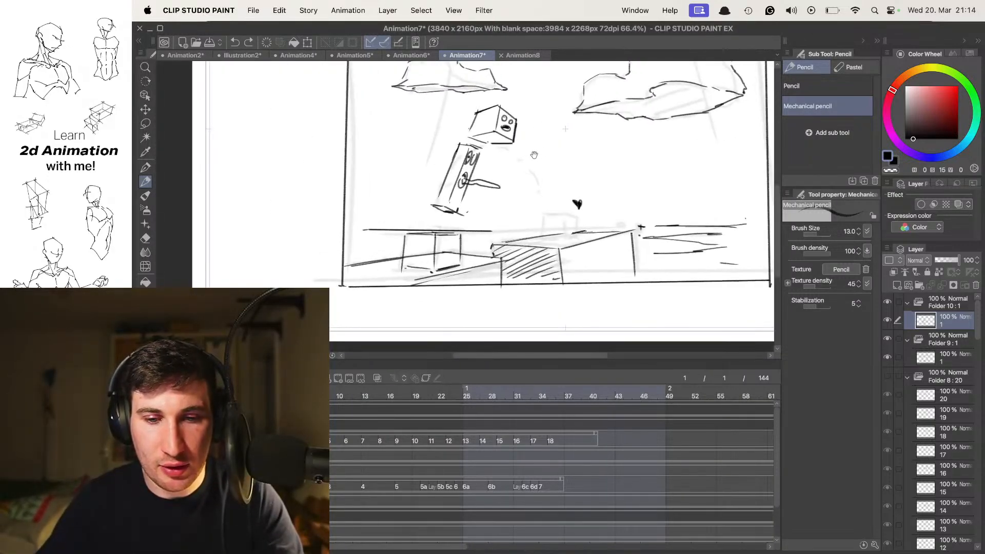
scroll(534, 157, "up", 5)
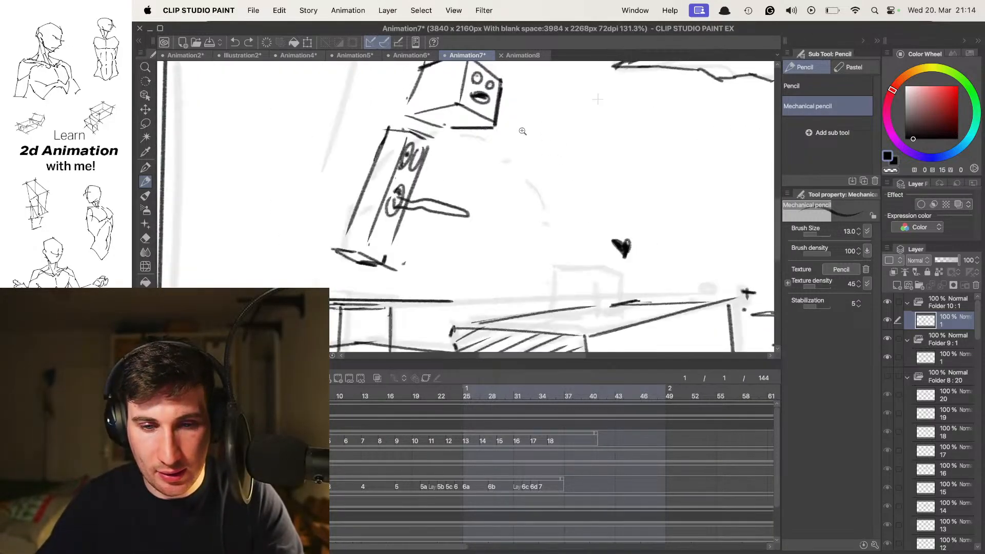
scroll(518, 143, "up", 1)
mouse_move(511, 124)
left_mouse_down()
mouse_move(568, 125)
mouse_move(562, 143)
left_mouse_up()
key("super+z")
- Draw the landing cube on the far ledge over its faint guide, with its top, vertical and bottom edges
mouse_move(562, 219)
left_mouse_down()
mouse_move(556, 149)
mouse_move(546, 141)
left_mouse_up()
left_click_drag(582, 271, 587, 211)
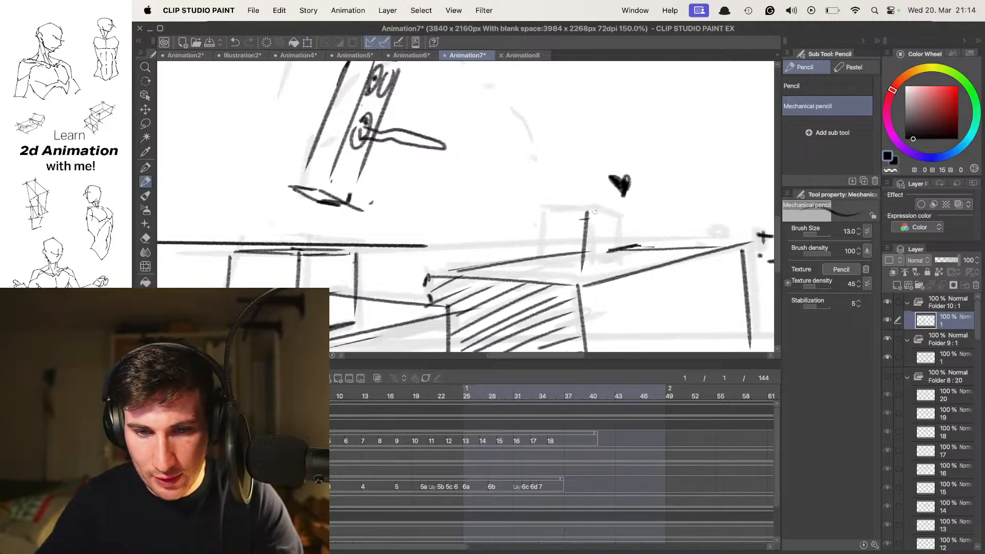
left_click_drag(576, 210, 620, 216)
left_click_drag(582, 268, 610, 266)
mouse_move(521, 210)
left_mouse_down()
mouse_move(581, 209)
mouse_move(528, 248)
mouse_move(579, 266)
mouse_move(542, 265)
left_mouse_up()
left_click_drag(614, 218, 613, 267)
scroll(614, 256, "down", 5)
scroll(613, 256, "up", 5)
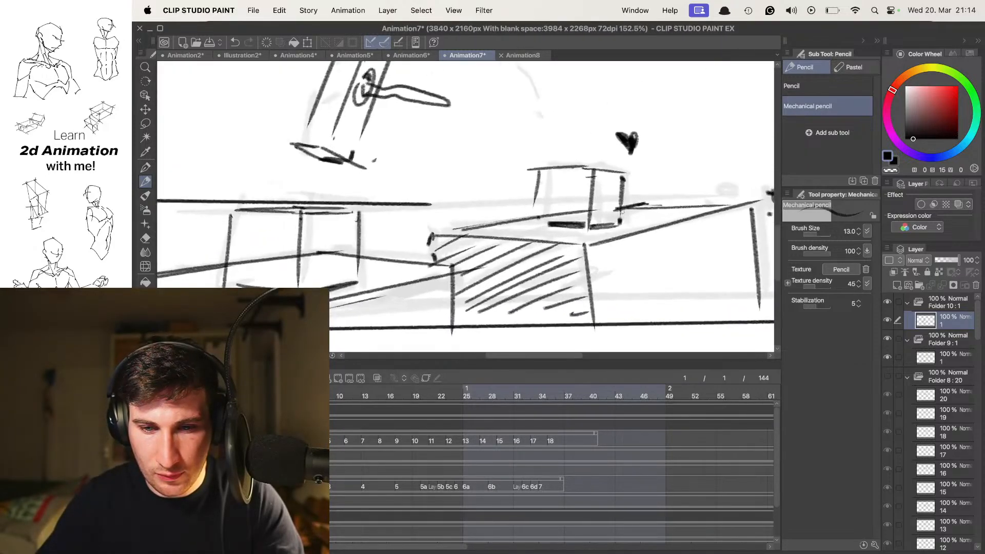
scroll(622, 214, "down", 10)
left_click_drag(617, 160, 604, 205)
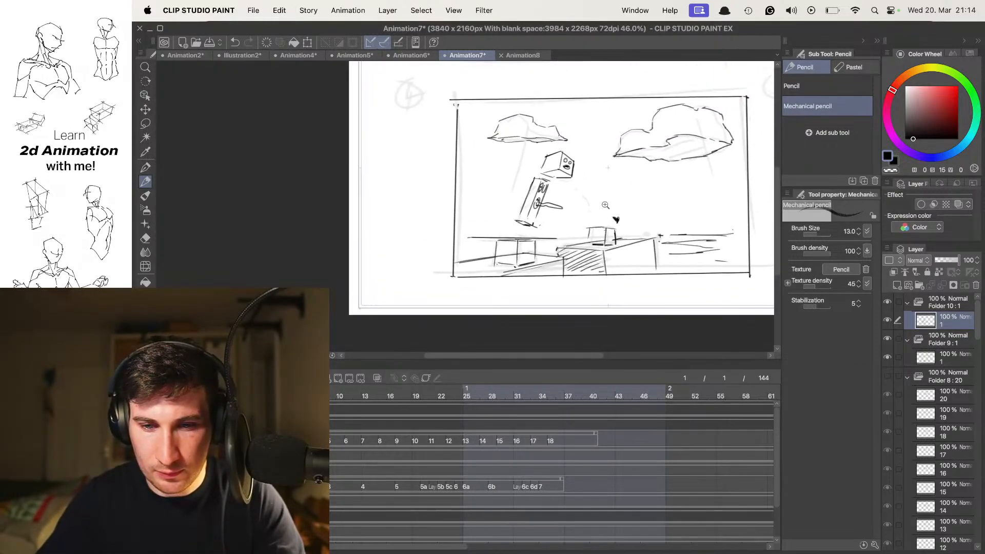
scroll(598, 165, "up", 5)
scroll(590, 159, "down", 4)
scroll(580, 147, "up", 4)
scroll(583, 148, "down", 1)
scroll(577, 157, "up", 5)
scroll(572, 164, "down", 6)
scroll(562, 178, "up", 6)
scroll(562, 178, "down", 5)
scroll(561, 194, "up", 3)
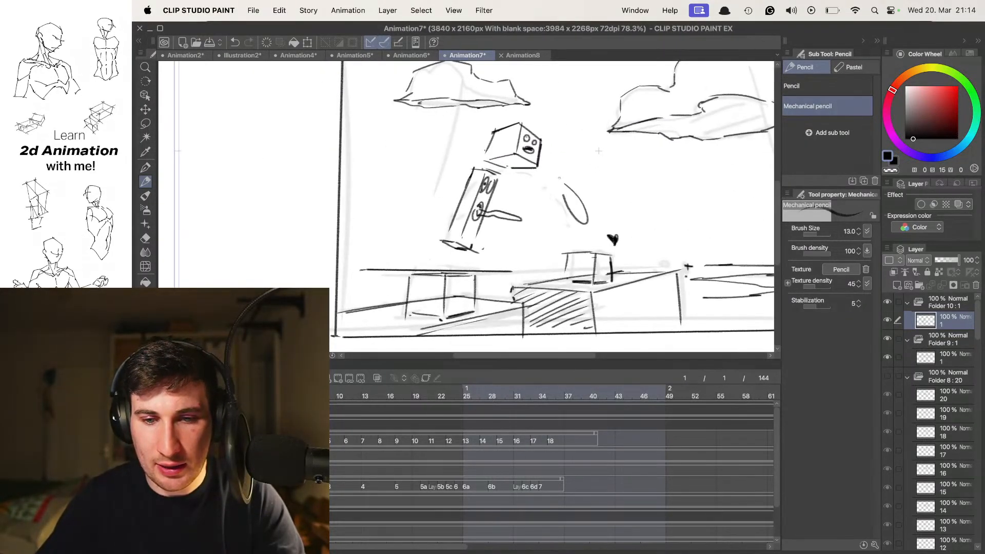
- Draw a smaller cube with front and side faces on the jump arc, just past the tilted cube with the face
scroll(574, 195, "up", 3)
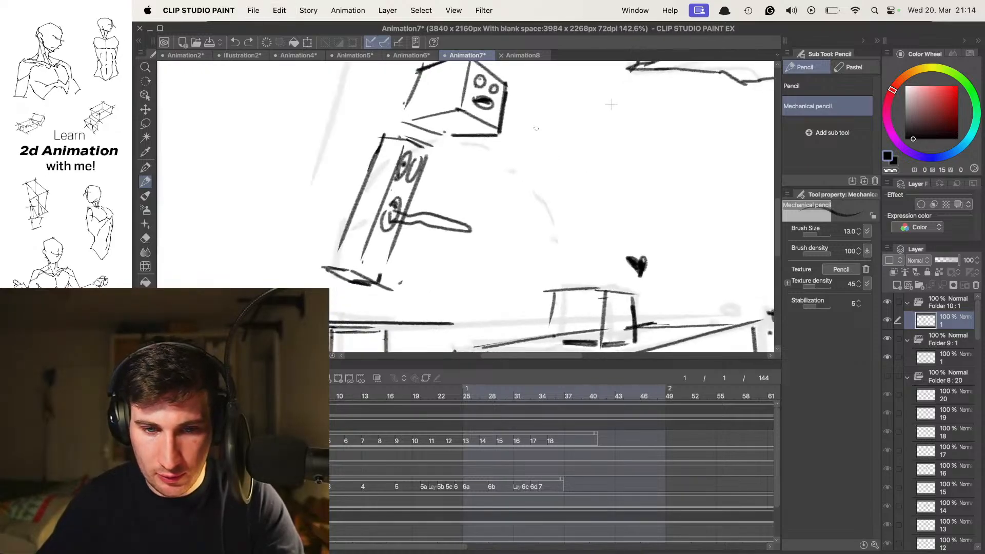
mouse_move(505, 108)
left_mouse_down()
mouse_move(550, 106)
mouse_move(532, 143)
mouse_move(495, 147)
mouse_move(556, 159)
left_mouse_up()
left_click_drag(494, 151, 530, 160)
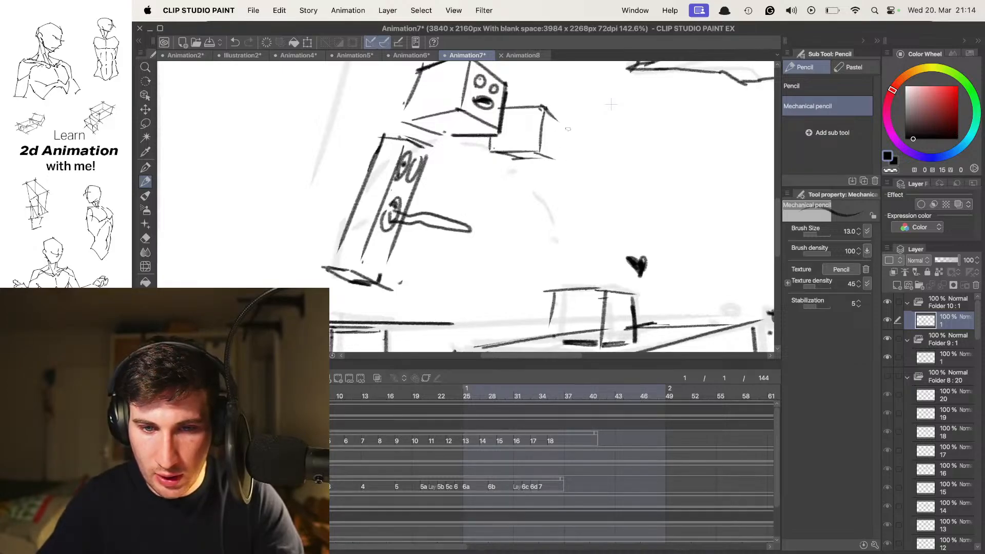
scroll(534, 134, "down", 5)
scroll(533, 135, "up", 3)
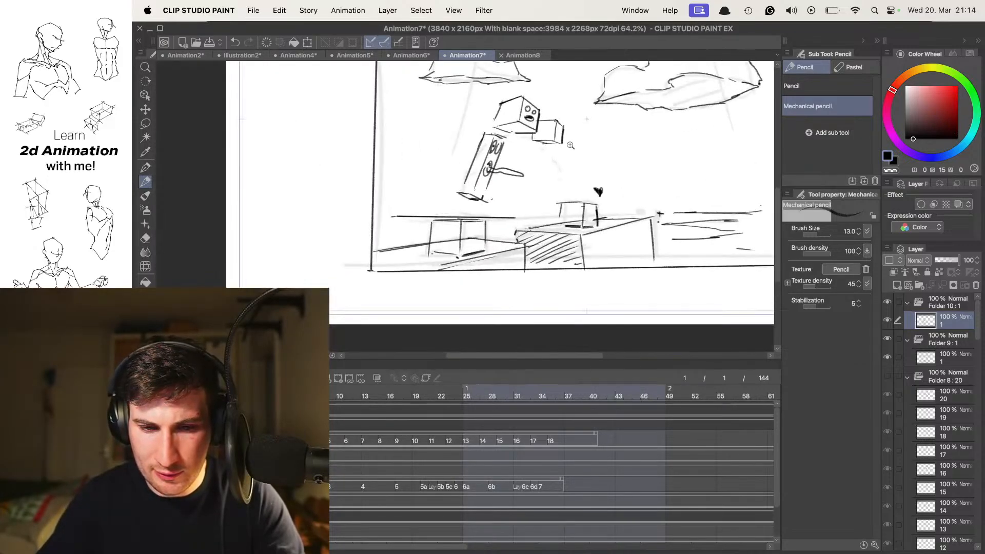
scroll(529, 149, "up", 2)
mouse_move(527, 153)
left_mouse_down()
mouse_move(564, 242)
mouse_move(565, 156)
left_mouse_up()
- Draw a long, narrow box with front and side faces for the stretched cube falling along the arc toward the landing cube
scroll(562, 132, "down", 3)
left_click_drag(542, 119, 567, 208)
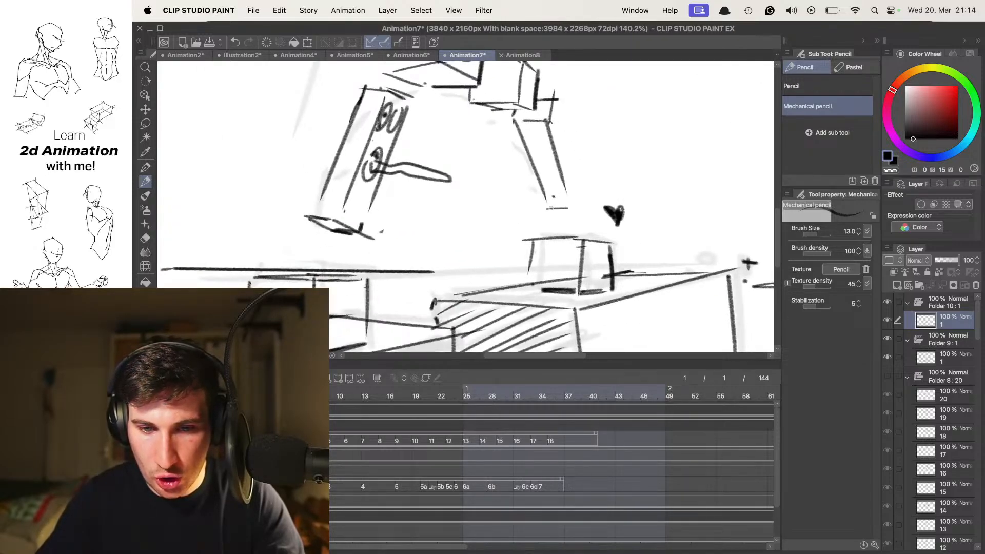
left_click_drag(553, 107, 578, 197)
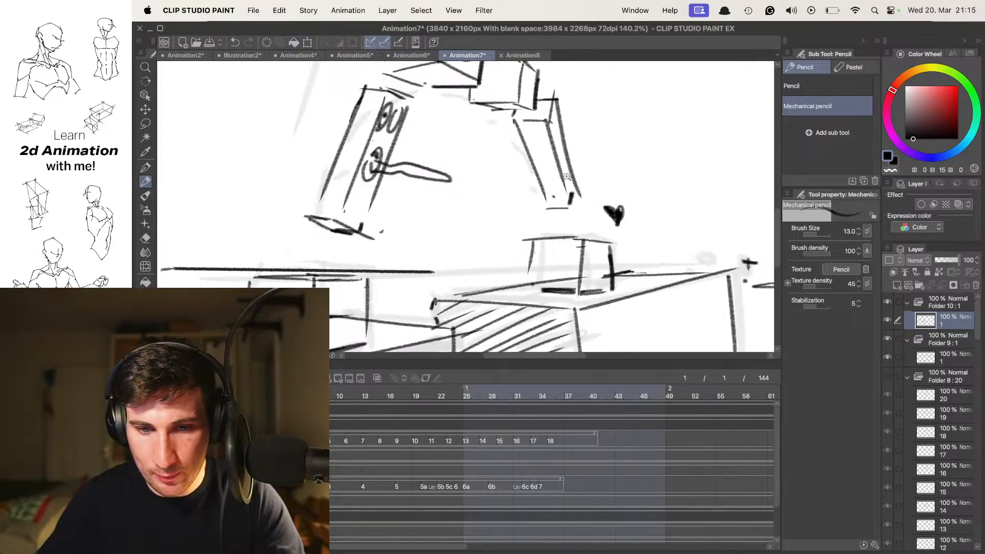
scroll(569, 163, "down", 3)
scroll(618, 178, "up", 2)
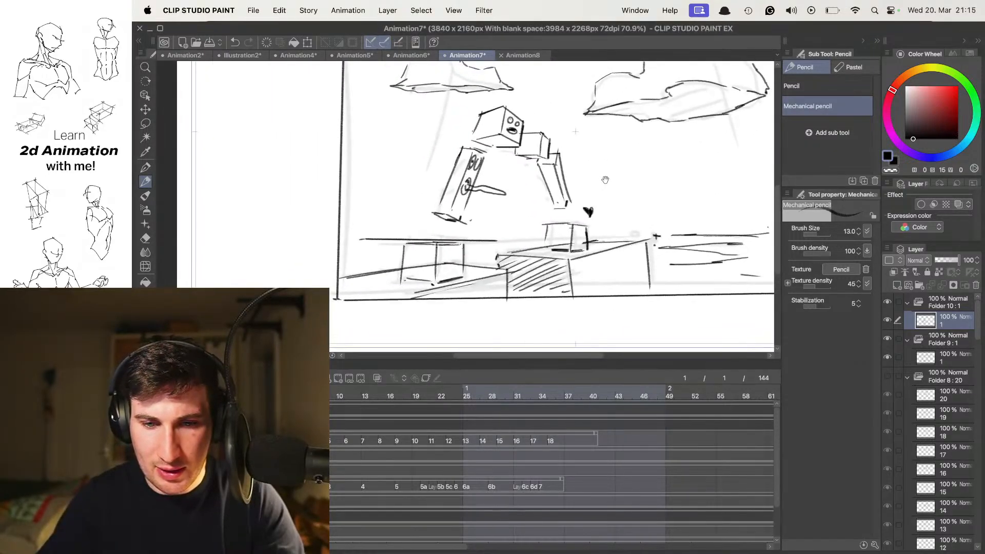
- Add a small looped mark beneath the falling cube and a flat oval beside the landing cube's base
scroll(561, 163, "up", 3)
scroll(589, 209, "down", 3)
scroll(589, 205, "up", 2)
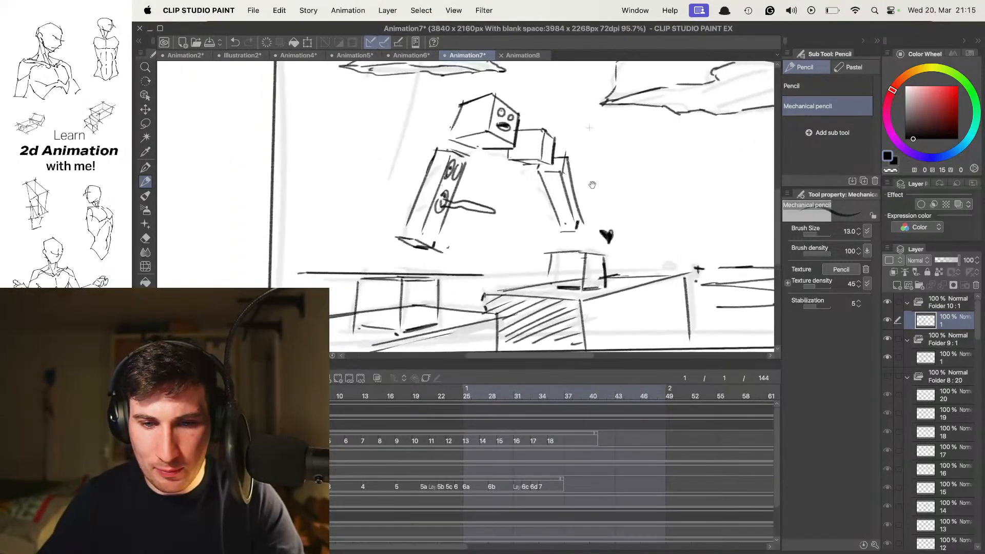
scroll(607, 216, "up", 3)
mouse_move(568, 219)
left_mouse_down()
mouse_move(550, 229)
mouse_move(578, 242)
left_mouse_up()
key("super+z")
mouse_move(554, 236)
left_mouse_down()
mouse_move(577, 242)
mouse_move(563, 183)
mouse_move(622, 241)
left_mouse_up()
scroll(576, 243, "down", 2)
scroll(595, 226, "down", 3)
scroll(585, 236, "up", 3)
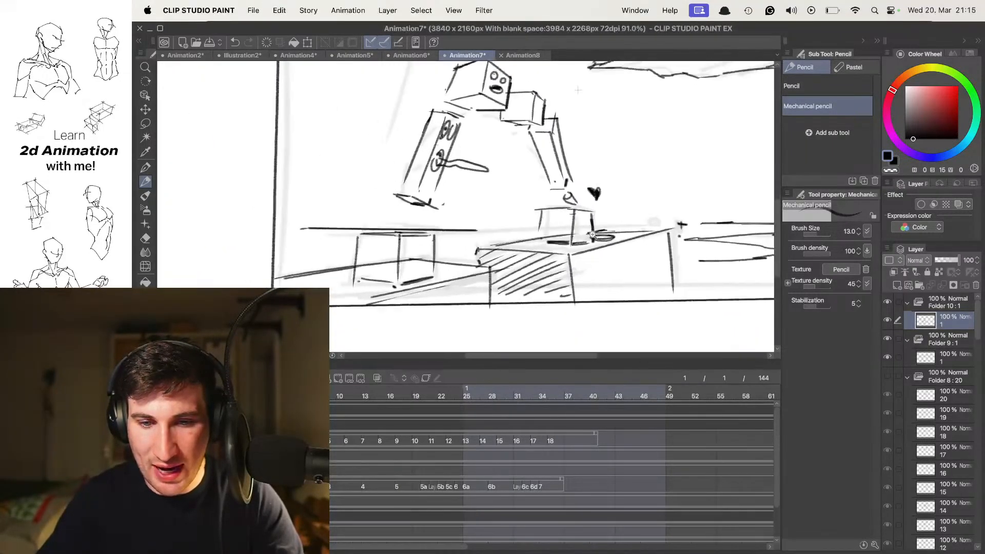
scroll(583, 241, "down", 3)
left_click_drag(566, 152, 527, 186)
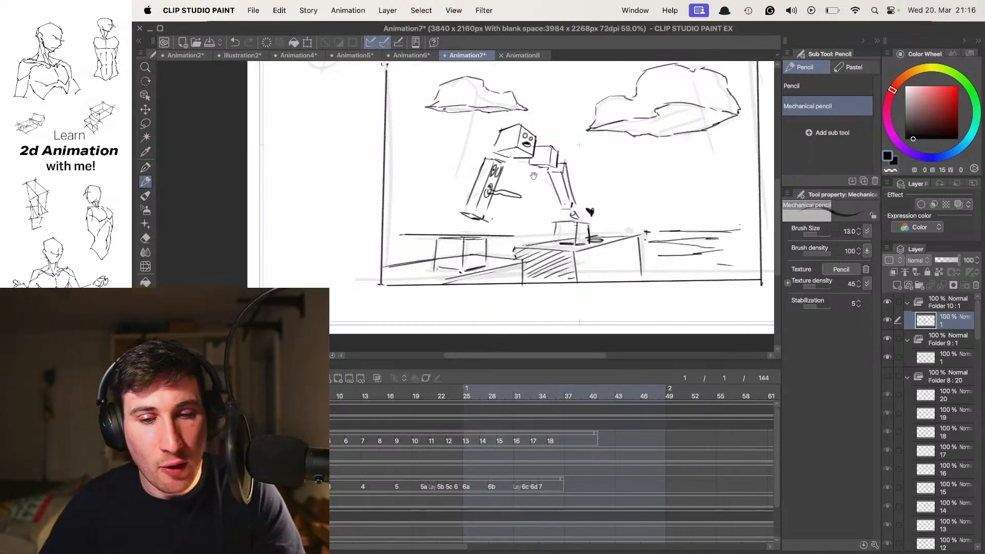
scroll(531, 189, "up", 3)
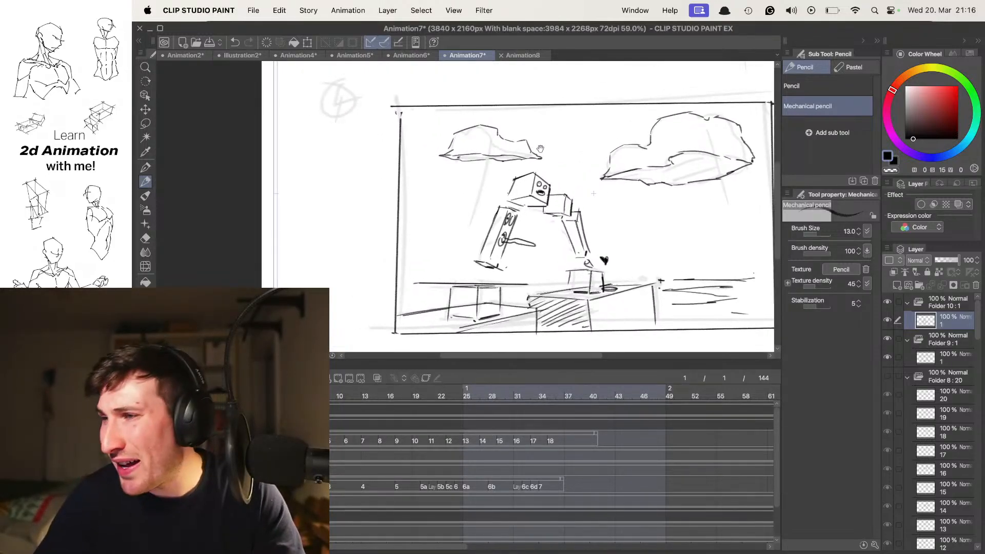
- Sketch a larger cube with three visible faces in the blank margin outside panel 4, undoing trial edges
scroll(513, 153, "left", 3)
mouse_move(373, 170)
left_mouse_down()
mouse_move(411, 187)
mouse_move(437, 172)
mouse_move(407, 156)
left_mouse_up()
left_click_drag(403, 155, 440, 163)
left_click_drag(400, 191, 401, 209)
mouse_move(379, 173)
left_mouse_down()
mouse_move(436, 177)
mouse_move(421, 170)
mouse_move(398, 194)
mouse_move(401, 225)
mouse_move(380, 203)
left_mouse_up()
key("super+z")
key("super+z")
key("super+z")
key("super+z")
mouse_move(379, 203)
left_mouse_down()
mouse_move(406, 222)
mouse_move(435, 196)
left_mouse_up()
left_click_drag(431, 175, 430, 200)
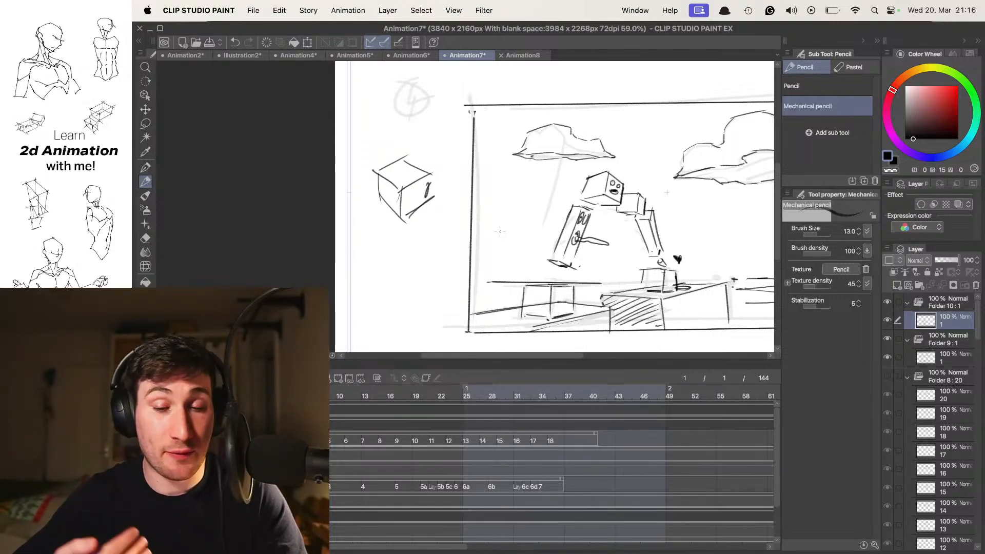
key("super+z")
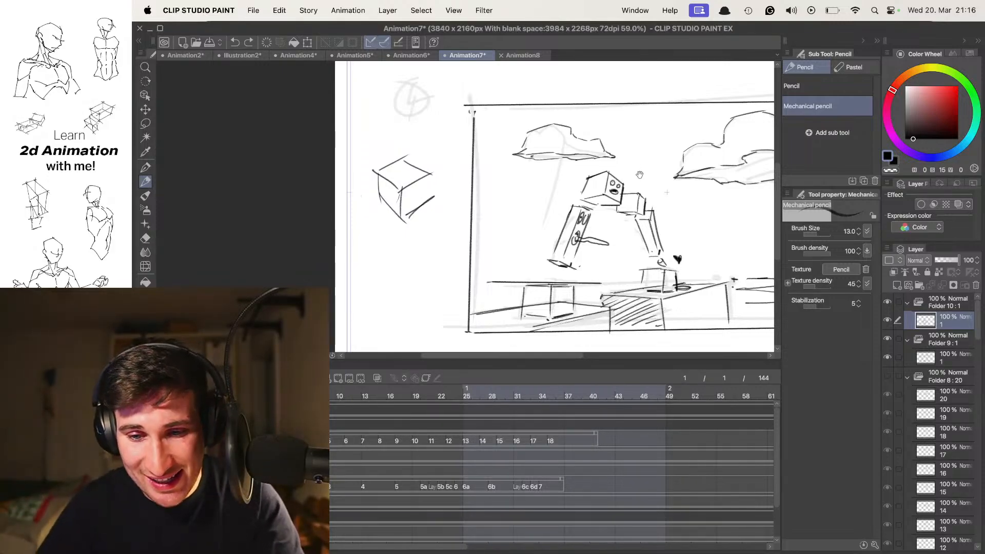
left_click_drag(639, 171, 625, 165)
scroll(624, 175, "up", 3)
scroll(617, 184, "down", 1)
key("super+z")
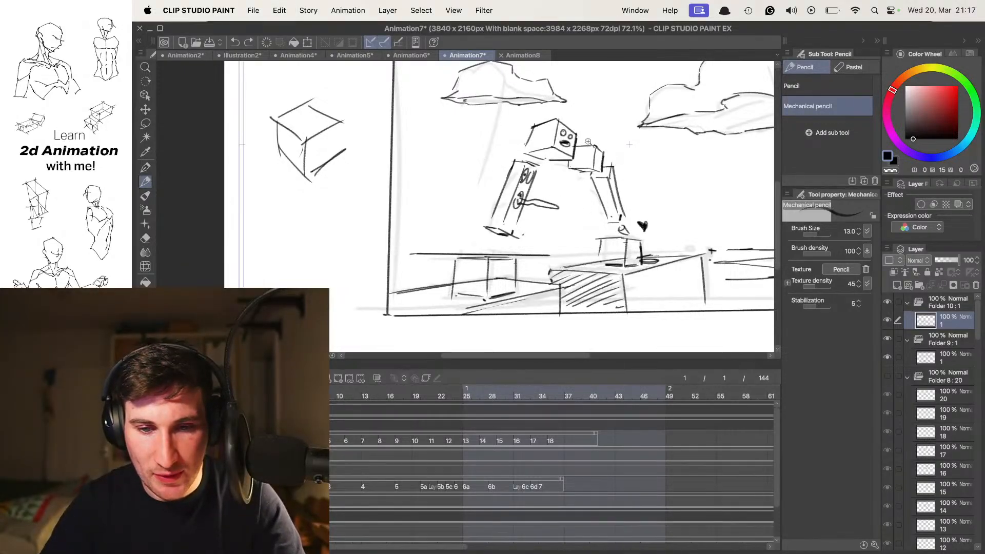
scroll(582, 141, "up", 5)
key("super+z")
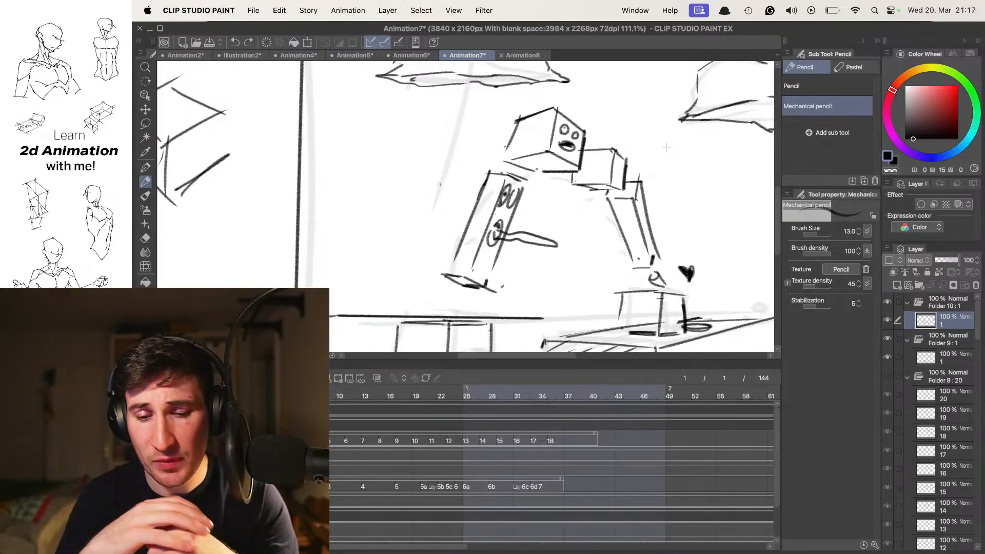
- Lower the opacity of the cube pose layer in Folder 10 to 26%
scroll(564, 200, "down", 2)
left_click_drag(559, 176, 545, 180)
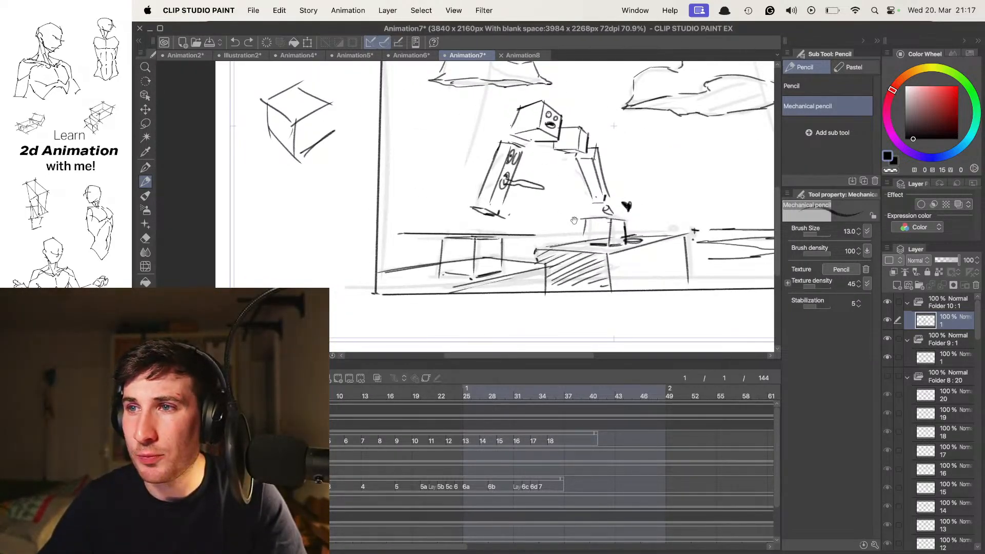
left_click(589, 196)
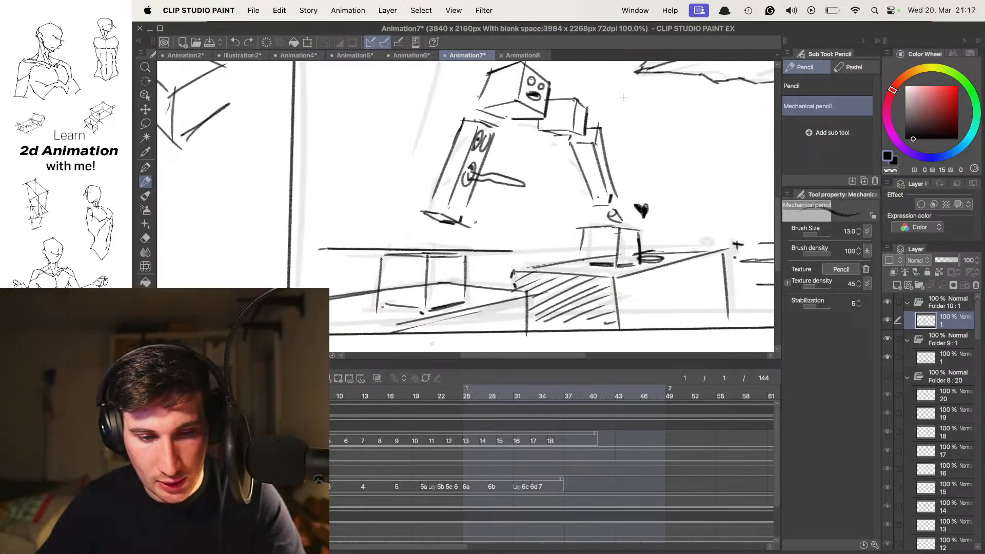
left_click_drag(947, 260, 942, 263)
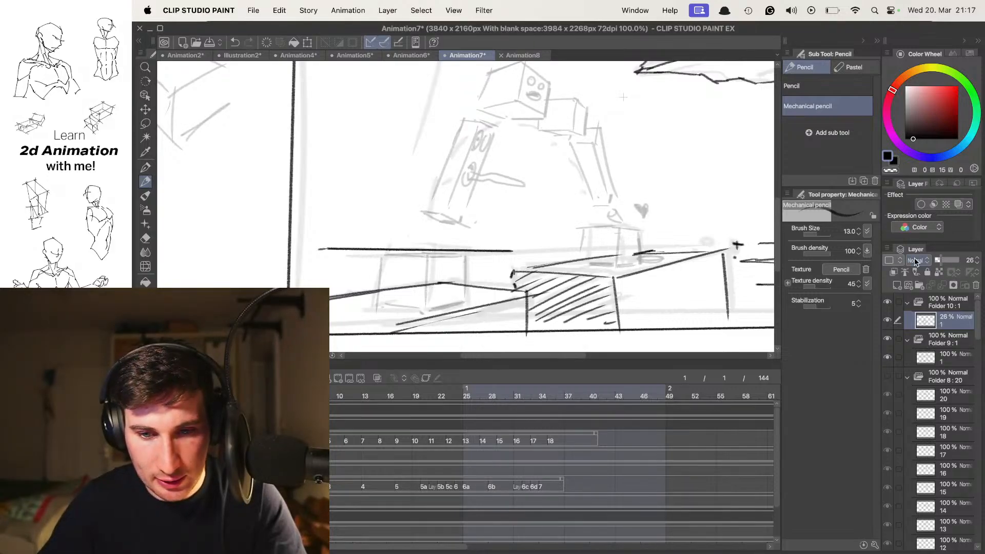
- Add a new animation folder with a blank cel above Folder 10 and hide the palettes to enlarge the canvas
left_click(332, 379)
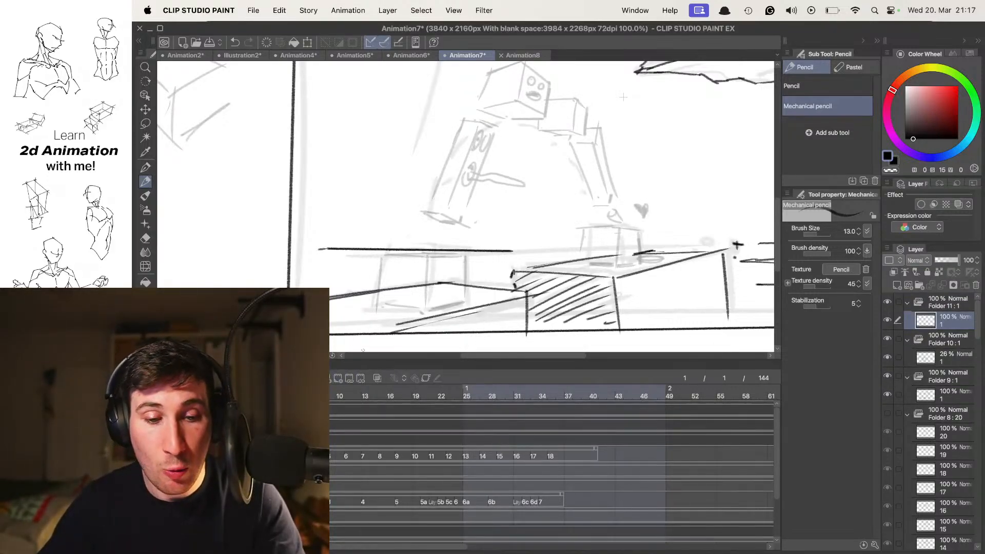
key("Tab")
left_click_drag(597, 241, 551, 234)
scroll(546, 296, "up", 4)
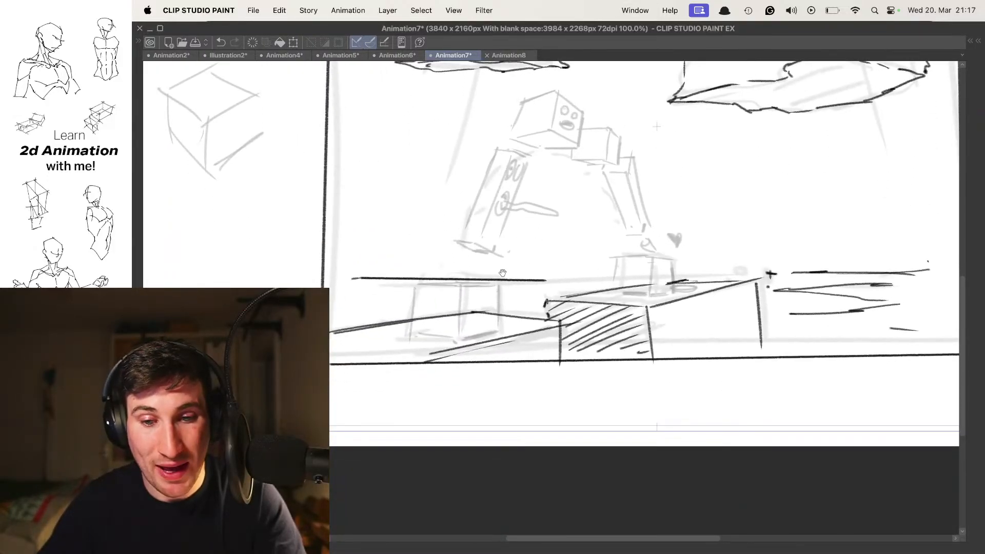
- Draw a tilted cube with front, side and top faces over the faded starting cube, balancing on its lower front edge
key("cmd+z")
scroll(482, 267, "down", 2)
left_click(483, 256)
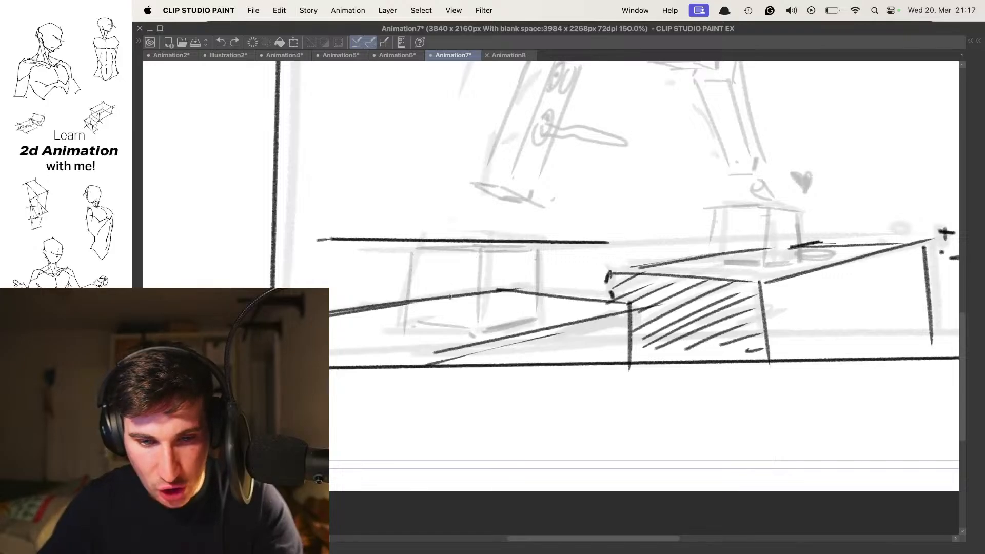
left_click_drag(445, 282, 476, 336)
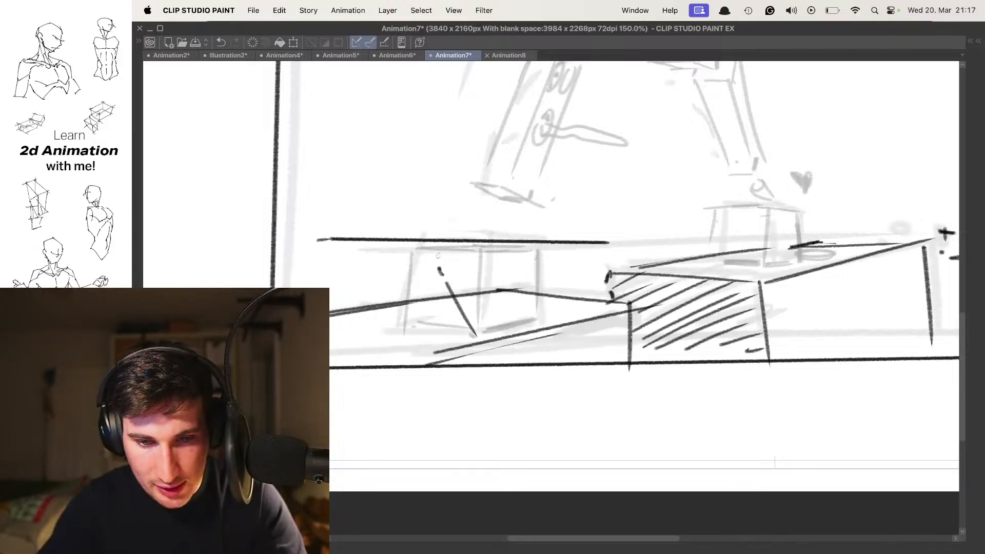
mouse_move(362, 263)
left_mouse_down()
mouse_move(434, 267)
mouse_move(395, 293)
mouse_move(416, 321)
mouse_move(453, 328)
left_mouse_up()
key("ctrl+z")
mouse_move(364, 270)
left_mouse_down()
mouse_move(407, 326)
mouse_move(468, 336)
left_mouse_up()
left_click_drag(439, 266, 486, 220)
mouse_move(359, 264)
left_mouse_down()
mouse_move(417, 220)
mouse_move(480, 216)
mouse_move(514, 283)
left_mouse_up()
mouse_move(484, 321)
left_mouse_down()
mouse_move(515, 291)
mouse_move(490, 312)
mouse_move(527, 322)
mouse_move(485, 328)
mouse_move(517, 321)
left_mouse_up()
key("super+z")
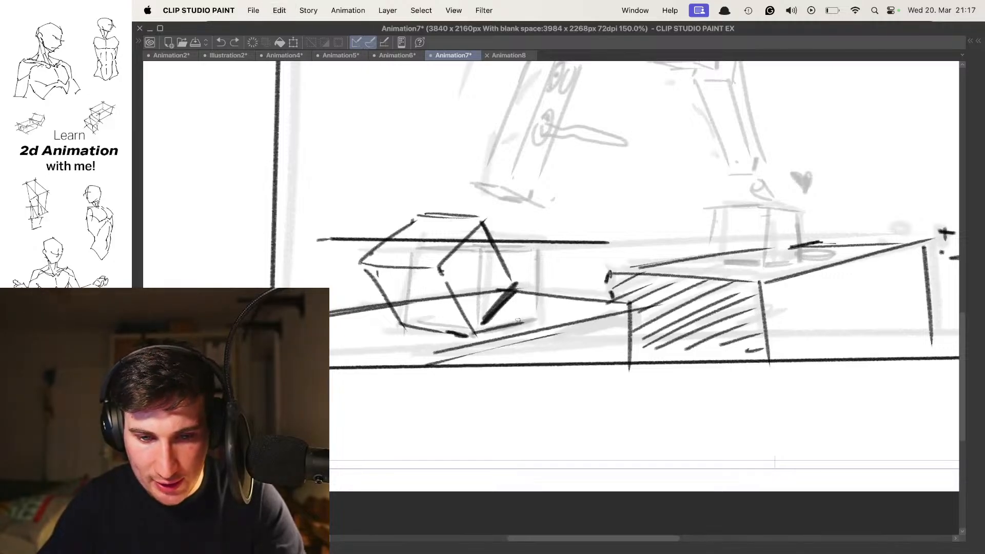
left_click_drag(528, 317, 490, 319)
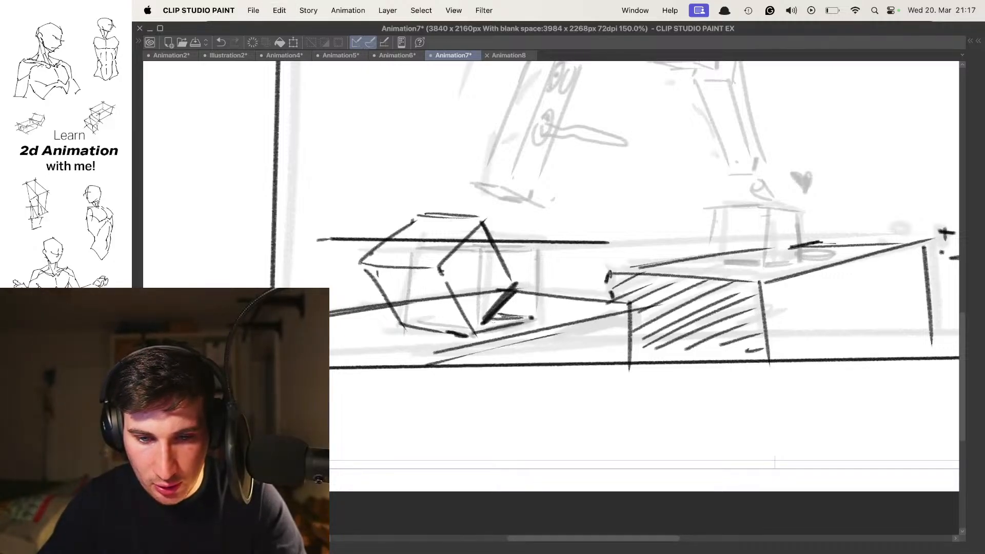
- Replace the heavy stroke on the tilted cube's lower side edge with a single thin line, undoing trial strokes
scroll(542, 307, "down", 5)
scroll(564, 246, "up", 4)
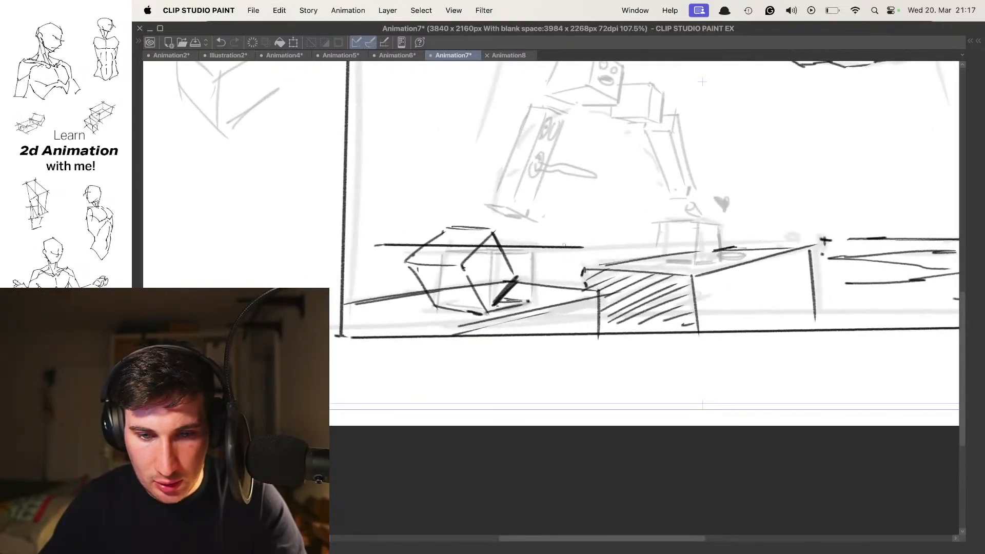
key("super+z")
key("super+z")
left_click_drag(514, 281, 487, 308)
key("super+z")
mouse_move(521, 279)
left_mouse_down()
mouse_move(489, 313)
mouse_move(499, 321)
mouse_move(532, 306)
mouse_move(501, 312)
left_mouse_up()
key("super+z")
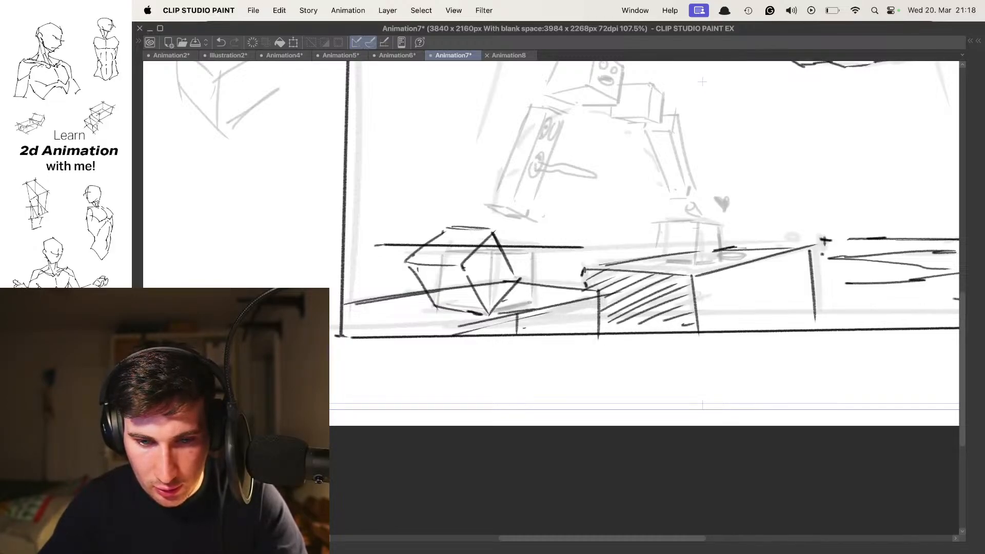
- Sketch a flat hatched shadow on the ground beside the tilted cube's lower corner, undoing trial strokes
key("super+z")
mouse_move(520, 303)
left_mouse_down()
mouse_move(561, 302)
mouse_move(502, 304)
mouse_move(553, 308)
mouse_move(523, 326)
mouse_move(549, 318)
left_mouse_up()
key("super+z")
key("super+z")
key("super+z")
key("super+z")
key("super+z")
key("super+z")
key("super+z")
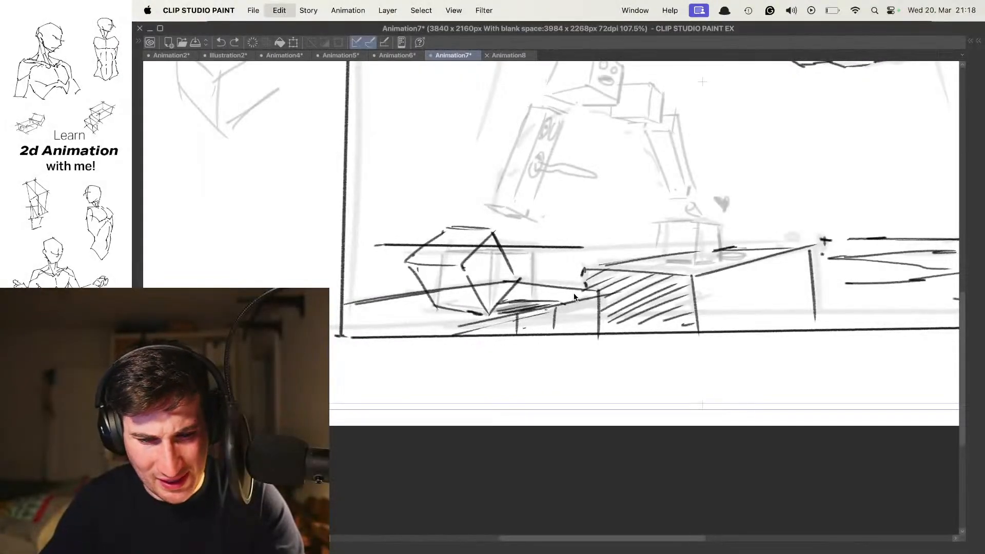
- Erase the stray vertical lines beneath the tilted cube's shadow and tidy the shadow's edge
key("e")
mouse_move(522, 332)
left_mouse_down()
mouse_move(536, 300)
mouse_move(563, 301)
left_mouse_up()
scroll(563, 291, "up", 3)
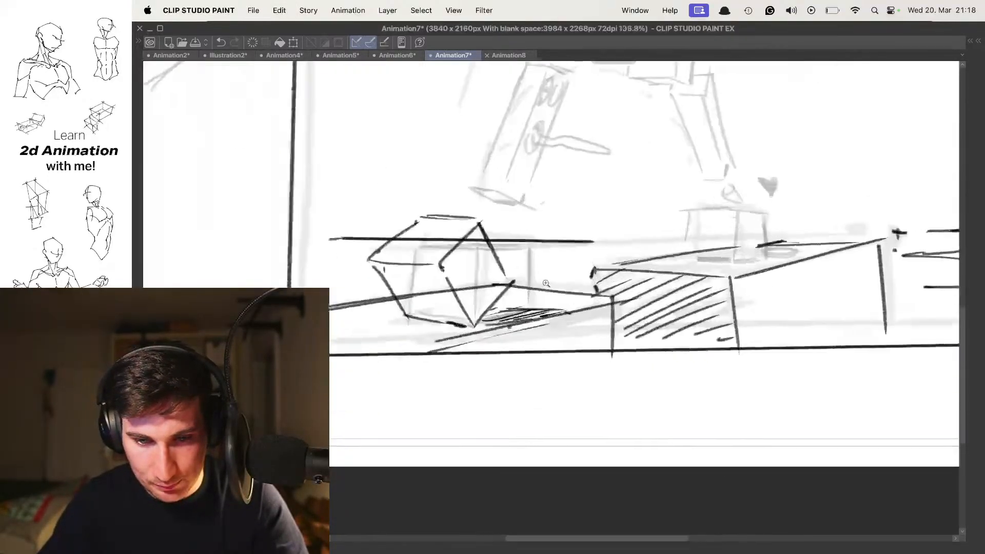
left_click_drag(505, 331, 495, 337)
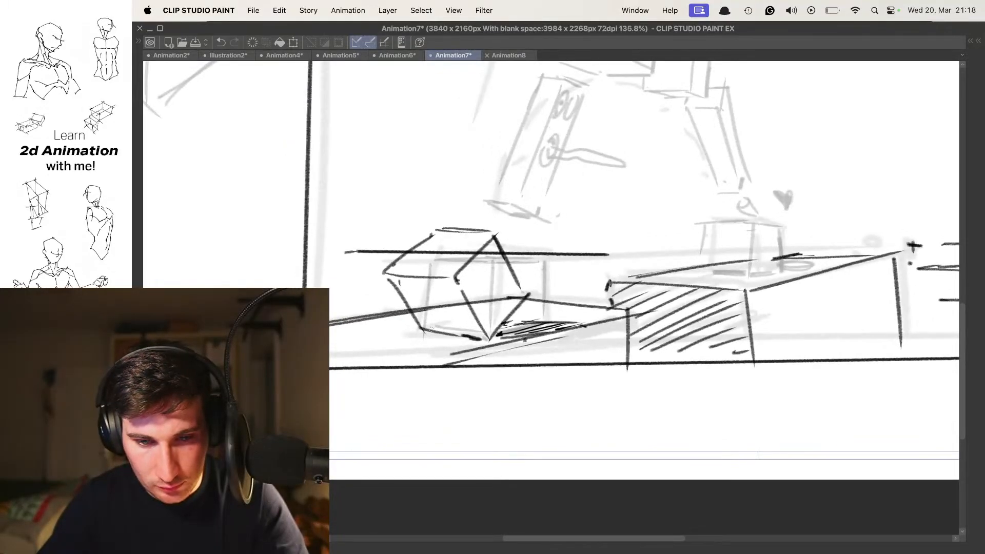
- Thicken the tilted cube's bottom front edge and touch up the corner where it meets the shadow
left_click_drag(419, 329, 482, 339)
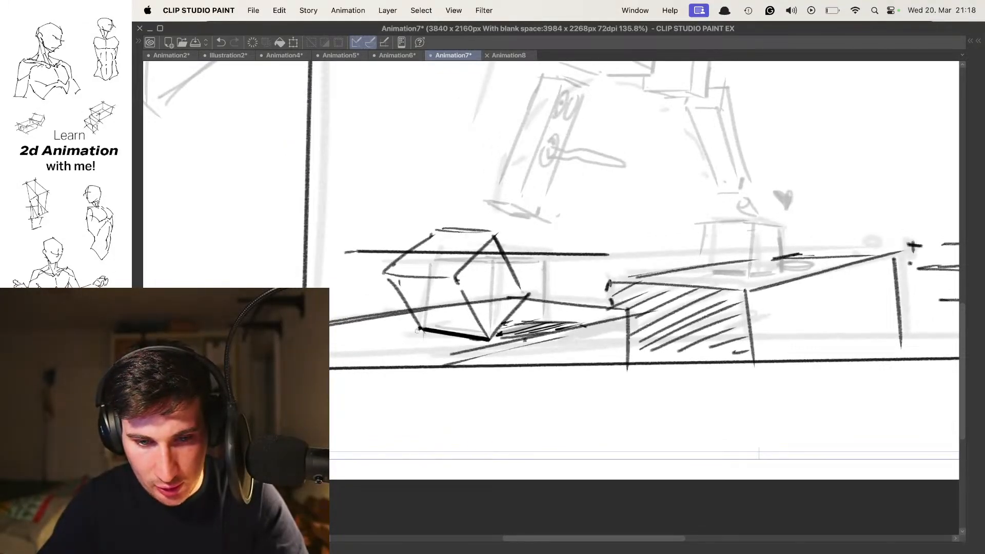
scroll(517, 285, "down", 5)
scroll(518, 293, "up", 6)
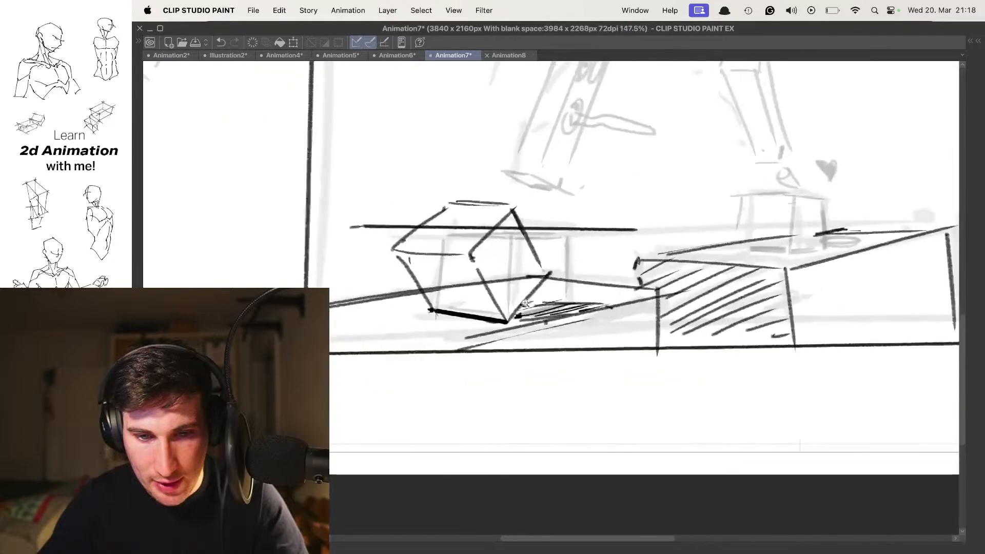
left_click_drag(524, 303, 520, 305)
scroll(522, 311, "down", 5)
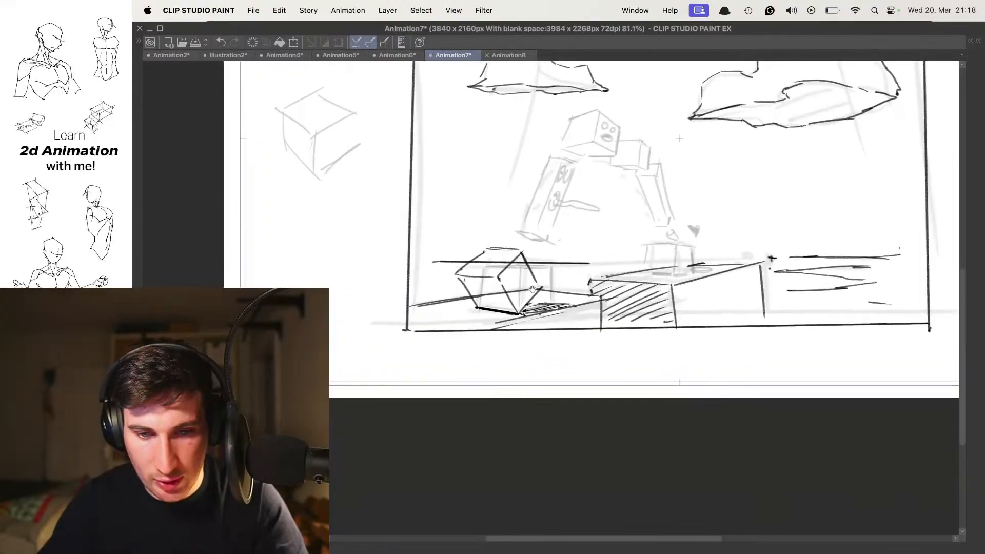
scroll(532, 247, "up", 6)
scroll(532, 246, "down", 5)
scroll(518, 266, "up", 4)
- Add a blank cel on the next frame with the tilted cube showing as an onion skin
key("Right")
key("n")
key("Left")
key("Right")
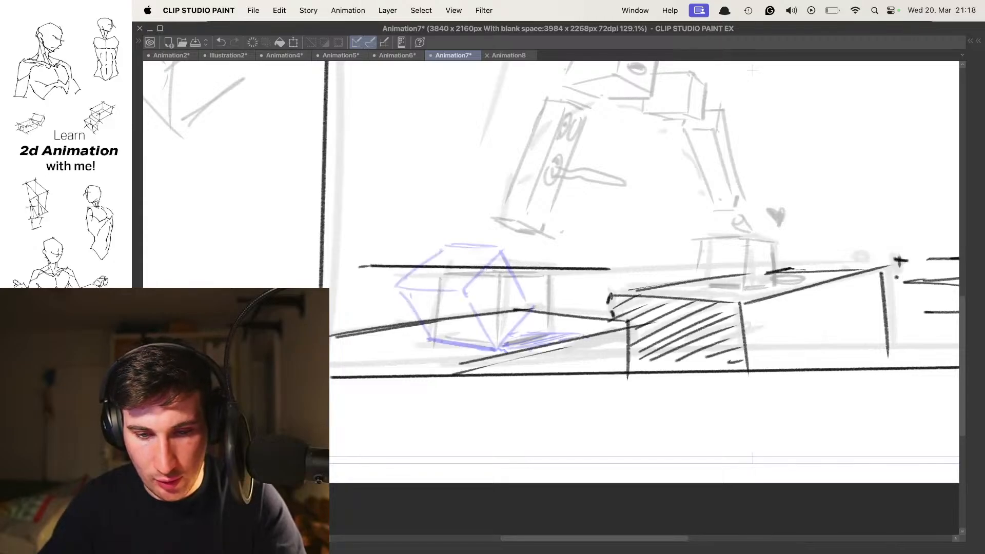
scroll(489, 338, "right", 1)
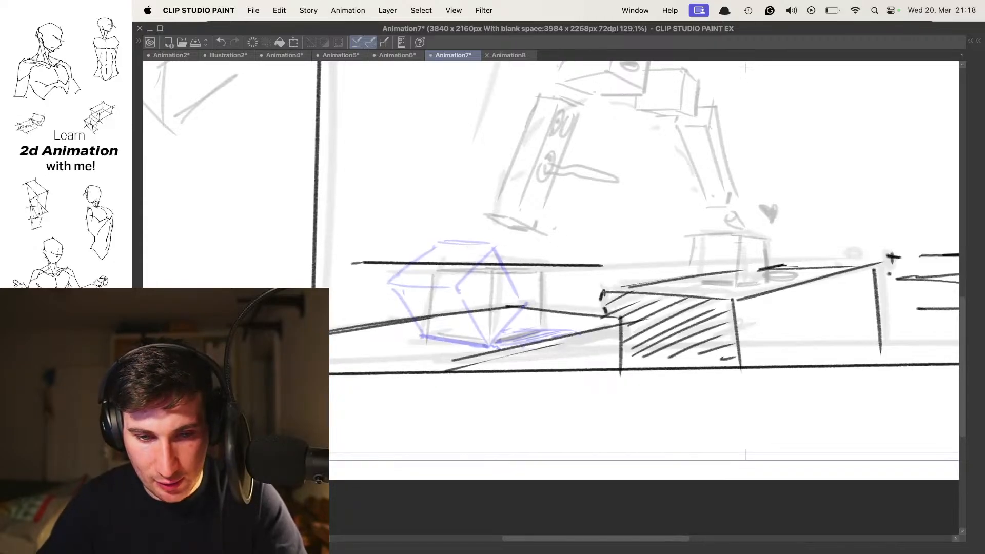
- Draw the upright cube's front and side faces on the new cel, tracing the faded starting cube
left_click(489, 275, "shift")
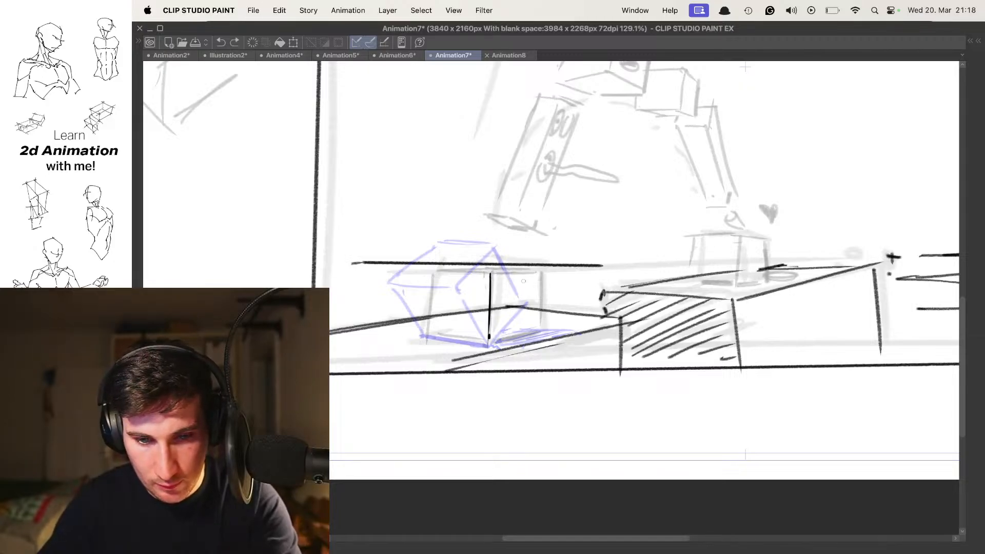
left_click_drag(497, 274, 527, 271)
key("super+z")
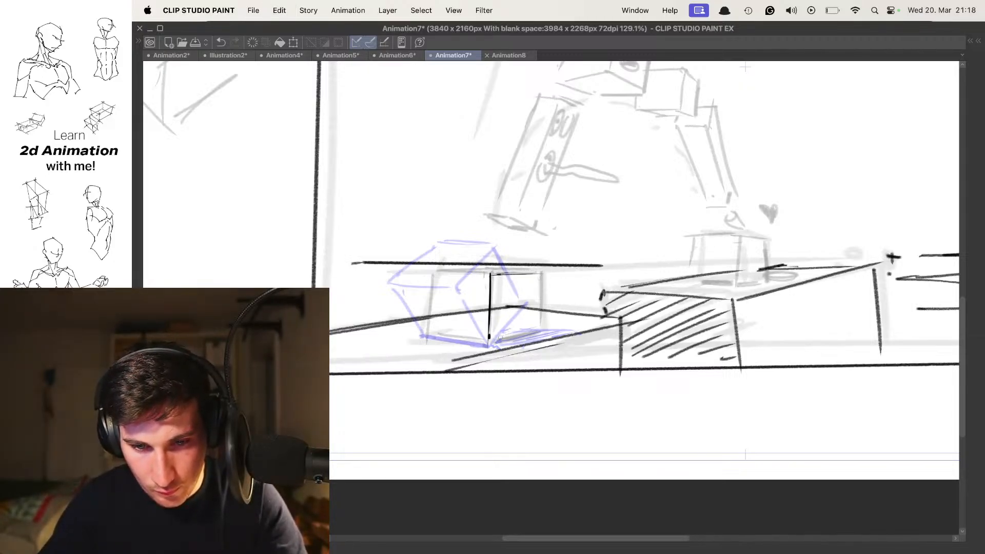
left_click_drag(489, 341, 541, 331)
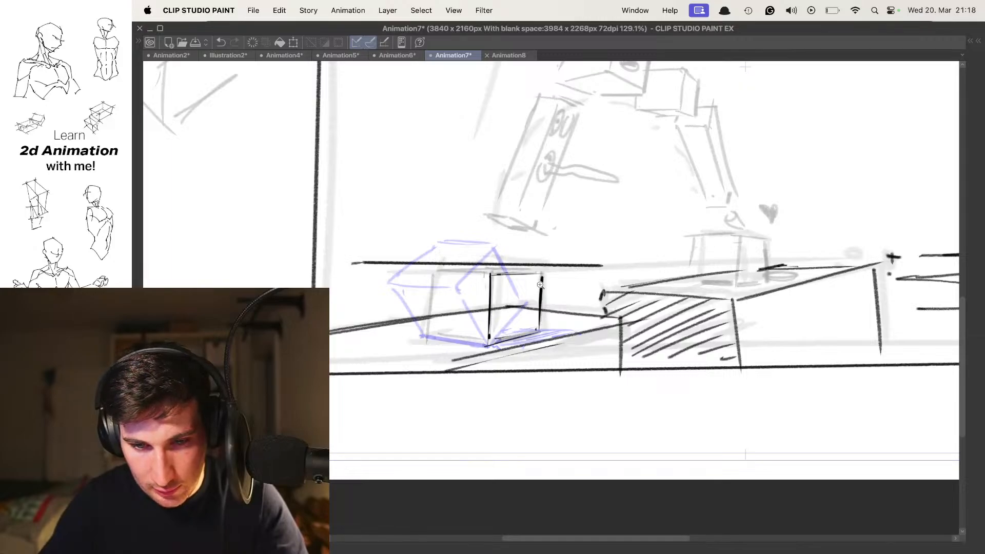
scroll(540, 288, "up", 5)
scroll(539, 289, "down", 5)
key("super+z")
left_click_drag(490, 275, 542, 272)
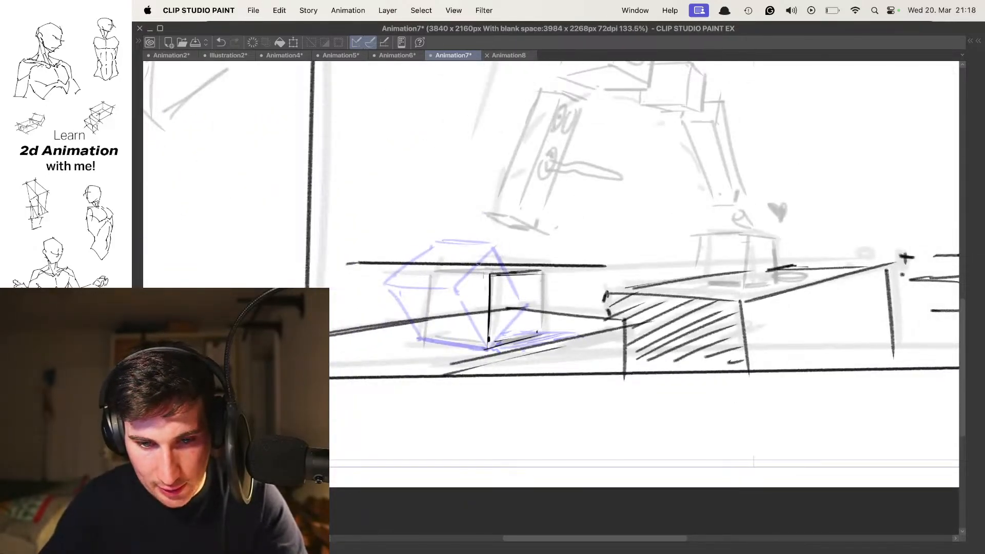
mouse_move(438, 272)
left_mouse_down()
mouse_move(482, 274)
mouse_move(425, 333)
mouse_move(485, 348)
left_mouse_up()
left_click_drag(538, 271, 539, 336)
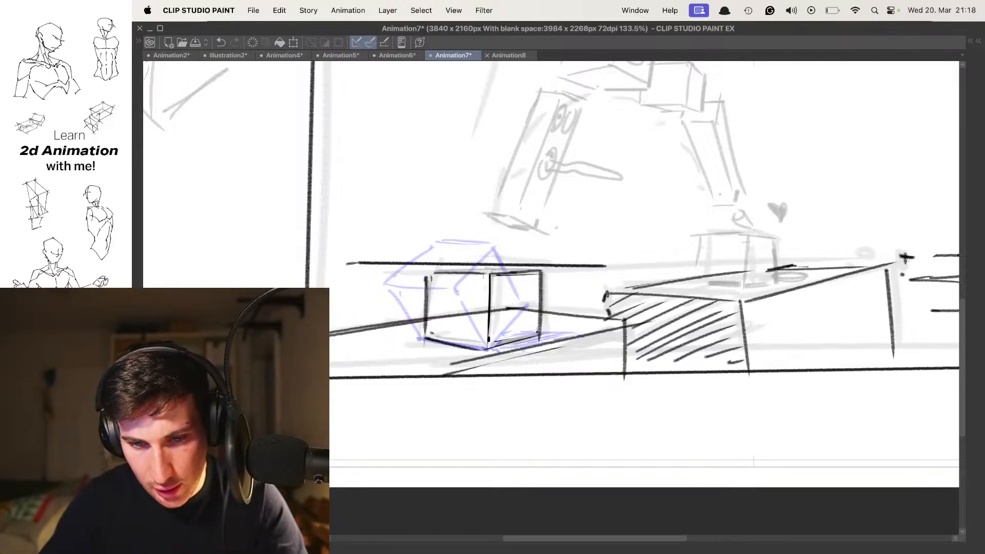
left_click_drag(543, 271, 541, 334)
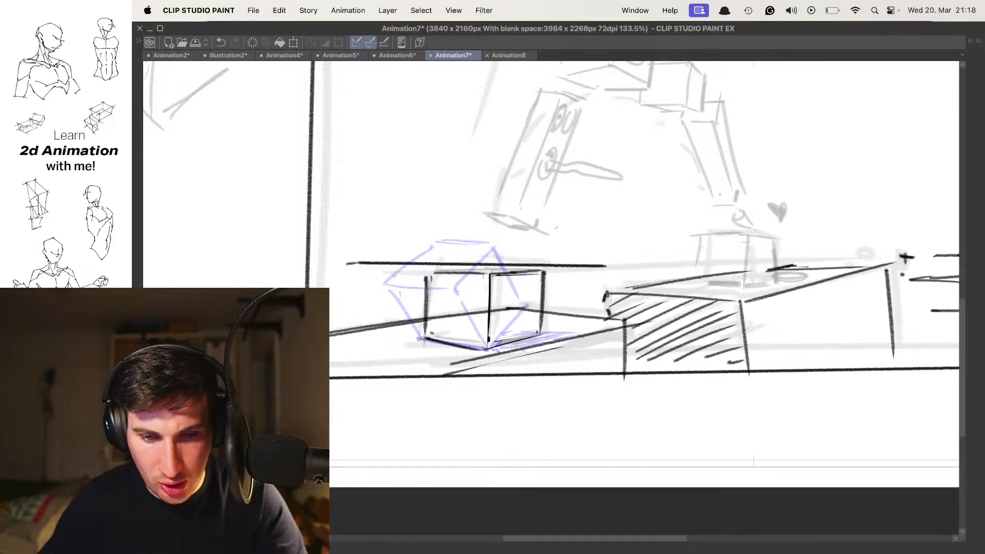
- Thicken the upright cube's bottom edges, shade the ground beside its base, and flip between the two frames to compare
mouse_move(423, 338)
left_mouse_down()
mouse_move(487, 350)
mouse_move(544, 331)
mouse_move(549, 301)
left_mouse_up()
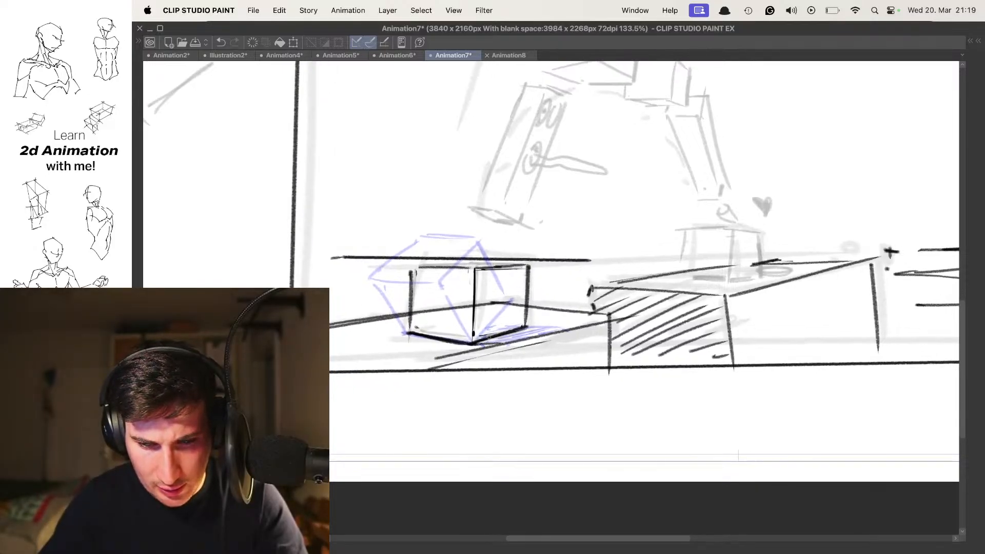
mouse_move(521, 331)
left_mouse_down()
mouse_move(560, 322)
mouse_move(484, 344)
left_mouse_up()
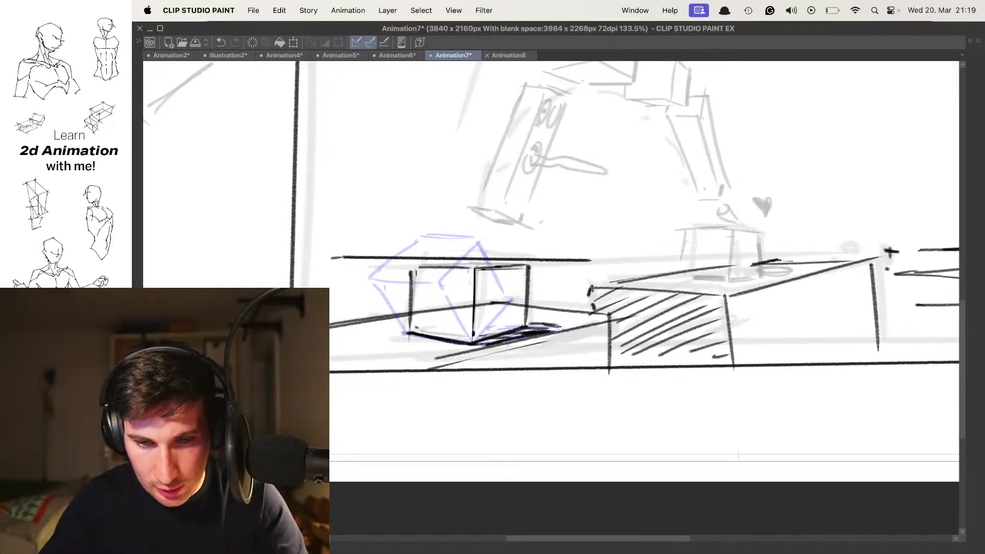
key("Left")
key("Right")
scroll(549, 291, "down", 3)
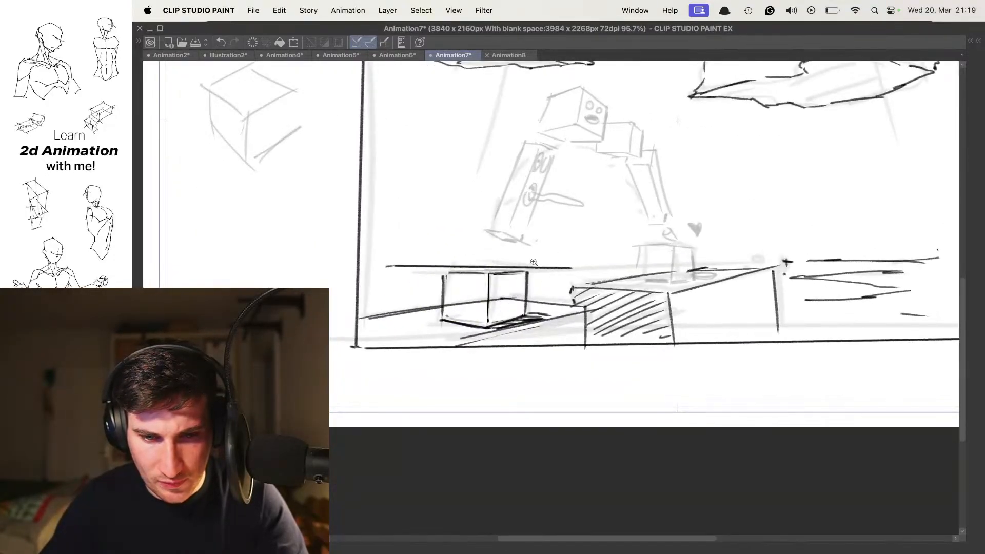
- Compare the tilted-cube frame with the upright-cube frame to check the landing pose
scroll(537, 261, "down", 1)
key("Left")
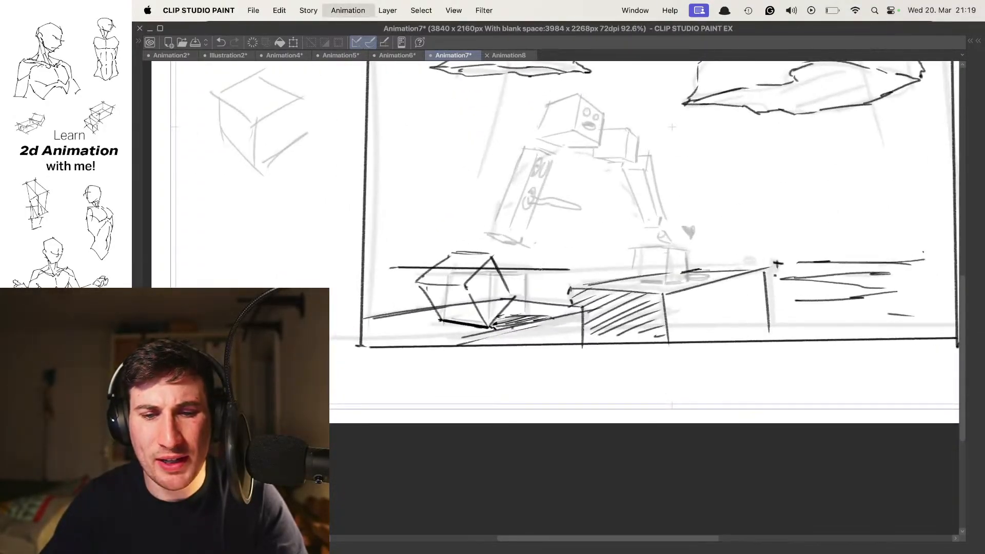
key("Right")
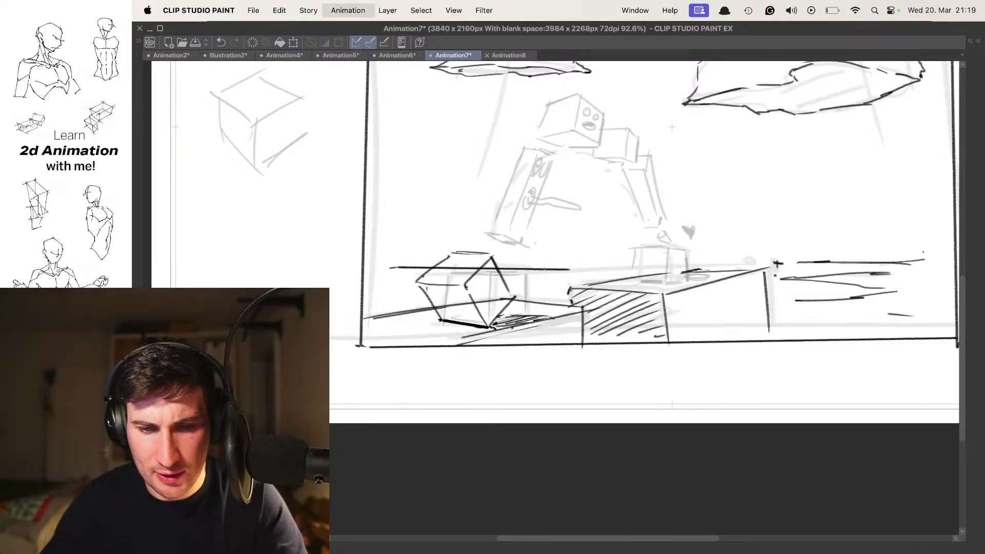
key("Left")
key("Right")
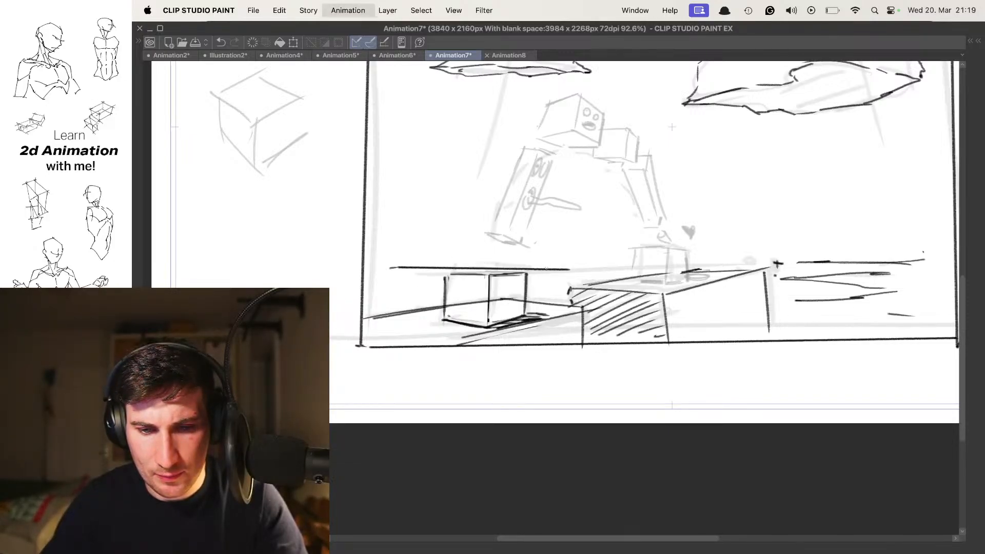
- On the empty frame after the upright cube, sketch a squashed box about half the onion-skinned cube's height on the same base
key("Right")
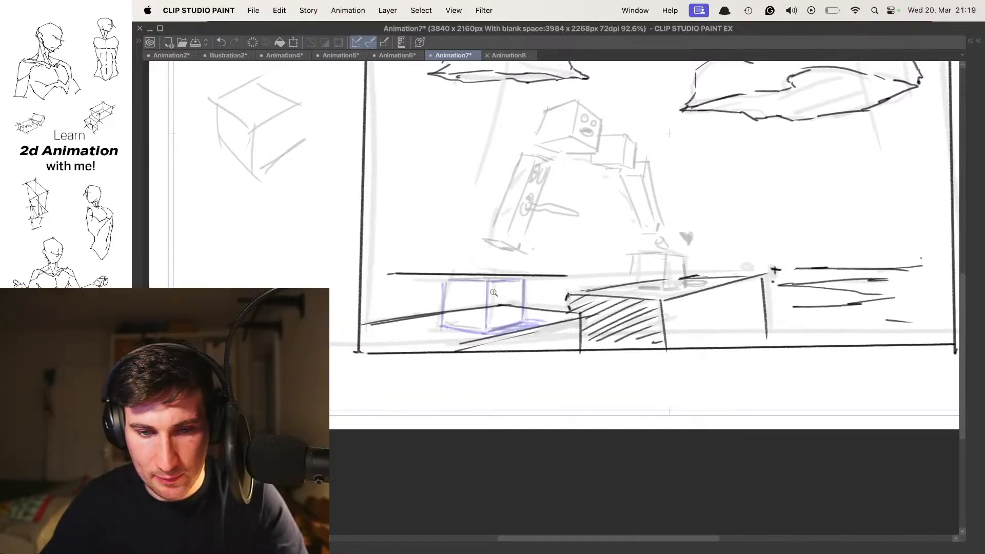
scroll(505, 277, "up", 2)
key("super+z")
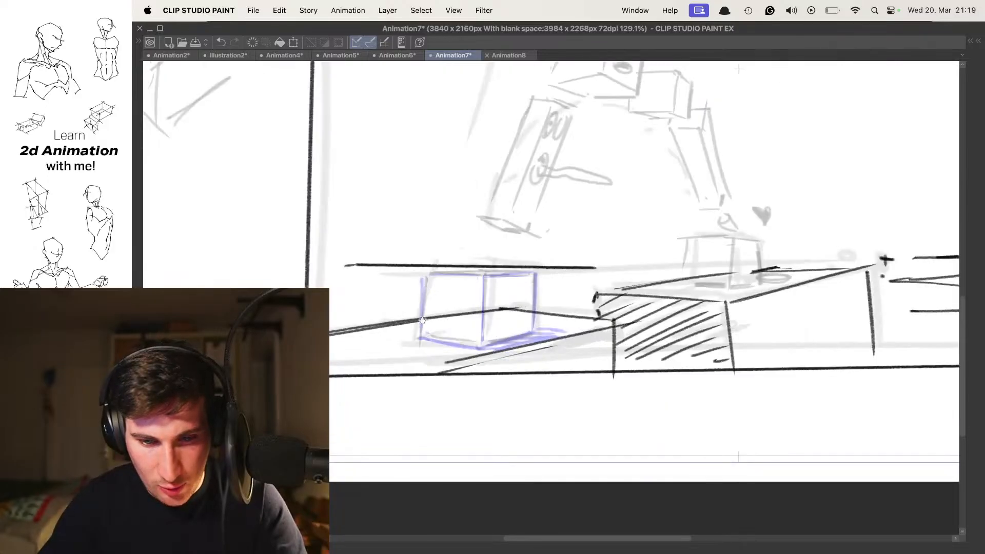
left_click_drag(425, 303, 487, 310)
key("super+z")
left_click_drag(423, 302, 512, 302)
left_click_drag(423, 303, 469, 292)
key("super+z")
left_click_drag(426, 302, 486, 293)
mouse_move(427, 299)
left_mouse_down()
mouse_move(537, 296)
mouse_move(480, 347)
left_mouse_up()
mouse_move(419, 337)
left_mouse_down()
mouse_move(481, 347)
mouse_move(535, 333)
left_mouse_up()
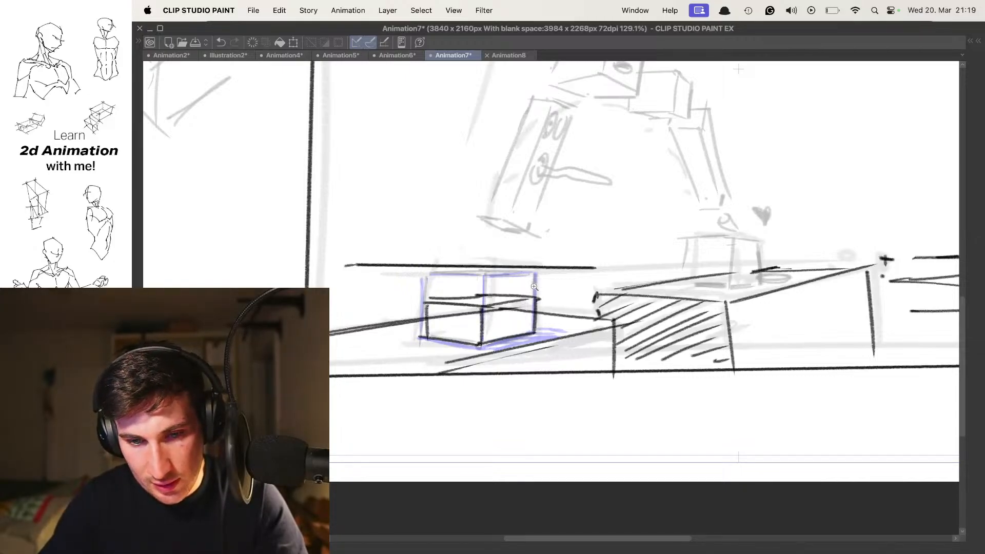
- Check the cube's landing and squash by flipping through the neighbouring frames and playing the animation
scroll(537, 306, "down", 3)
key("super+Right")
key("super+Left")
key("super+Right")
key("super+Left")
key("super+Right")
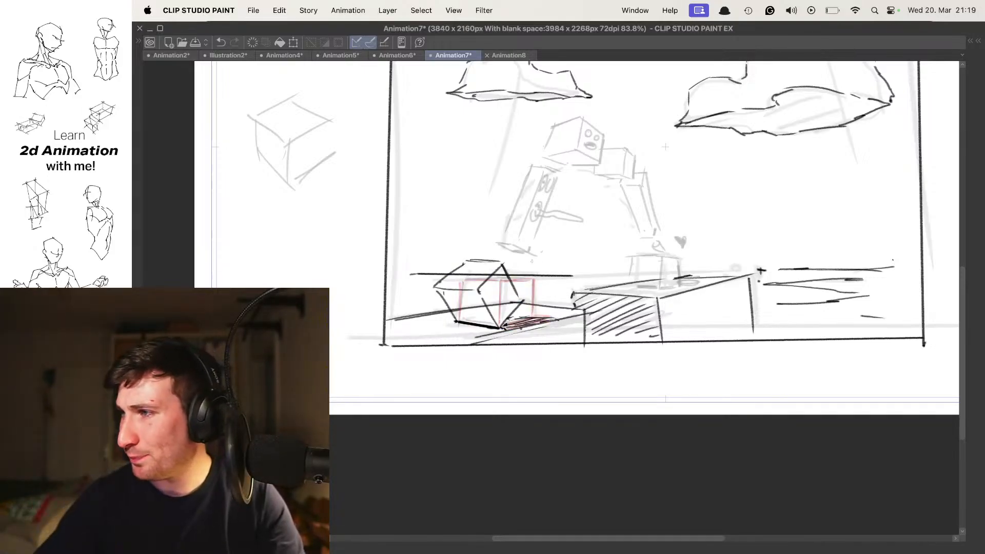
key("super+Left")
key("super+Right")
key("super+Left")
key("super+Right")
key("super+Left")
key("super+Right")
key("super+Right")
key("super+Left")
key("super+Right")
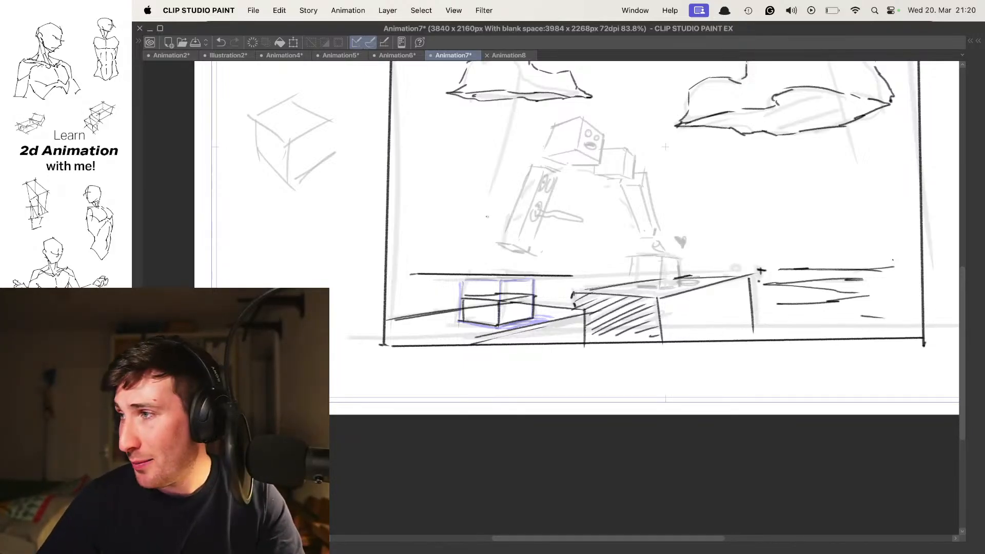
key("space")
scroll(534, 267, "up", 1)
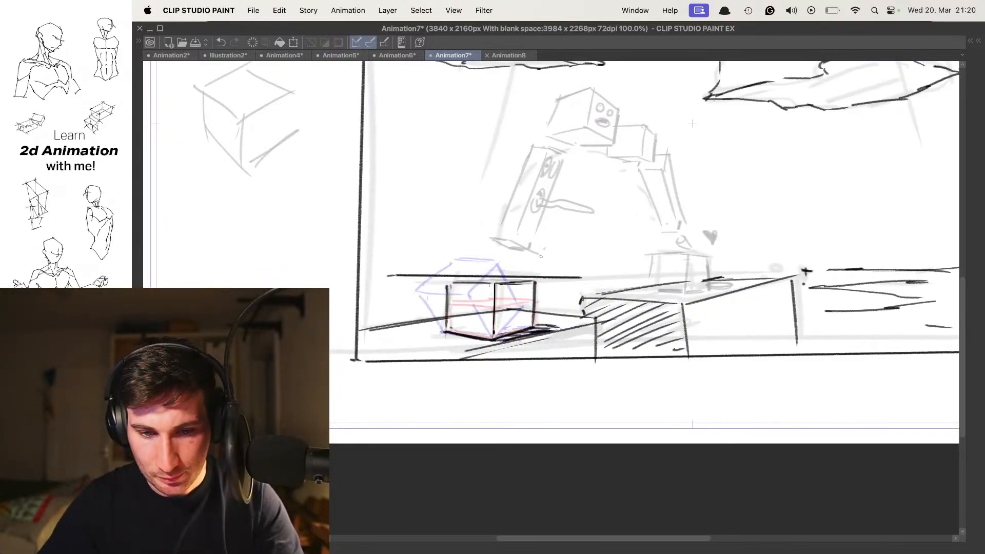
key("space")
scroll(562, 252, "down", 2)
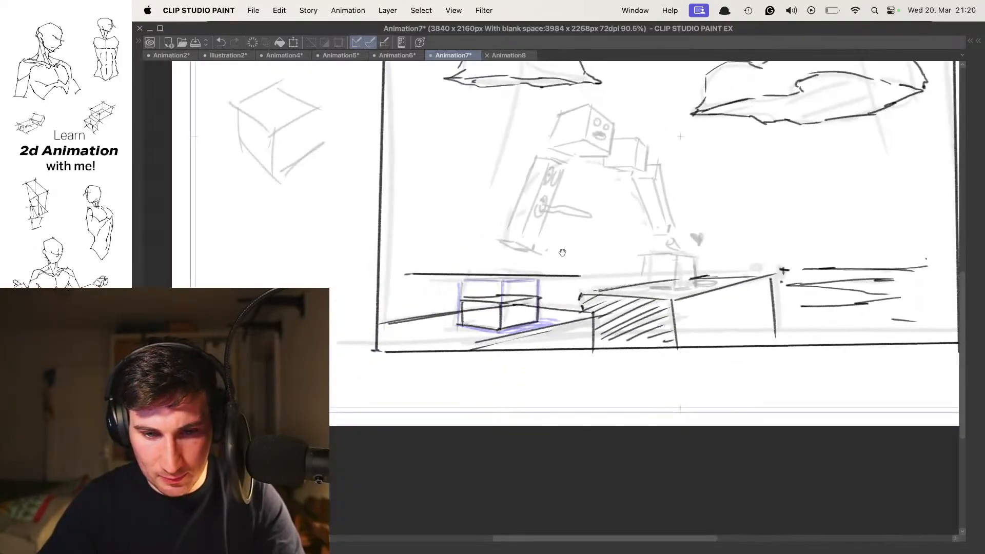
- On the empty frame after the squashed box, sketch the lower edges of a new box slightly above the onion-skinned base
scroll(562, 252, "up", 2)
key("space")
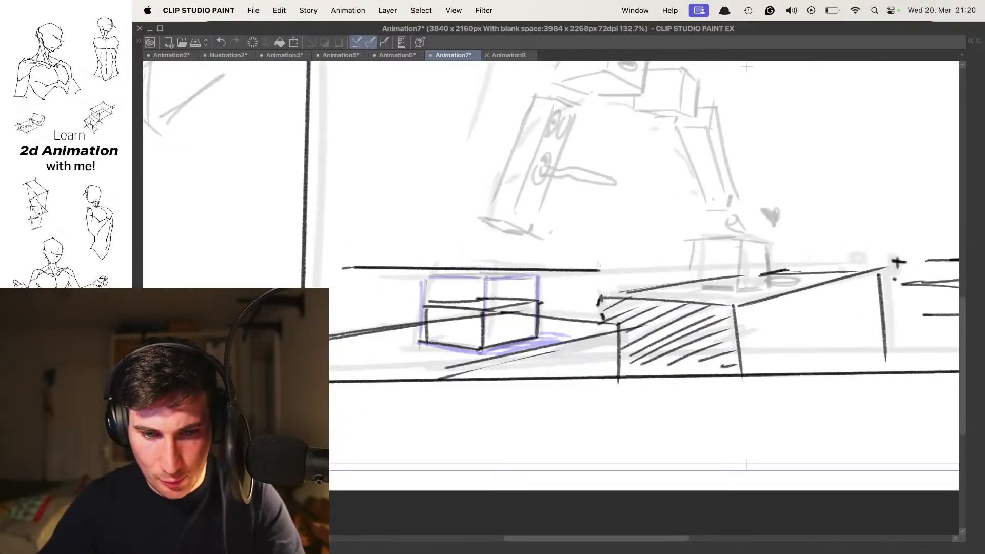
key("space")
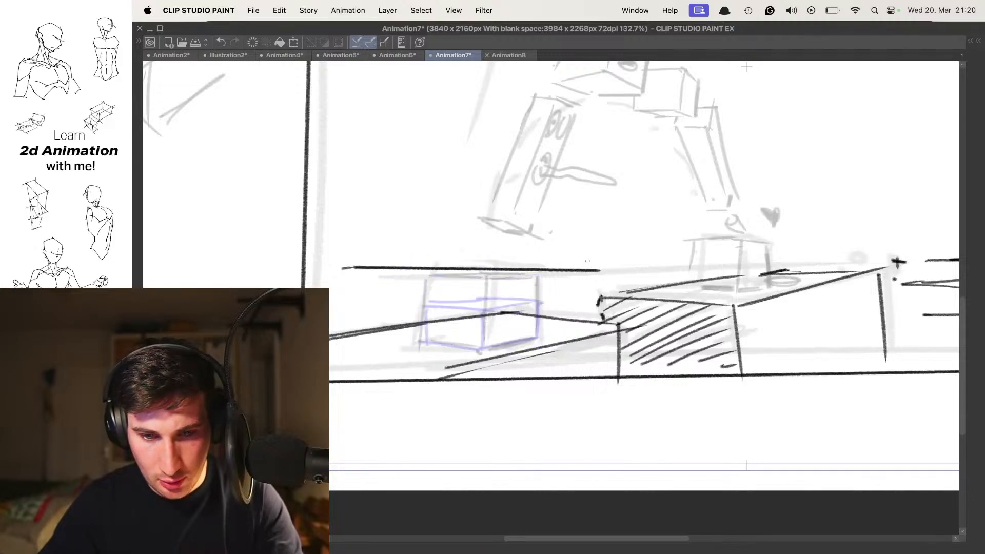
scroll(544, 272, "up", 1)
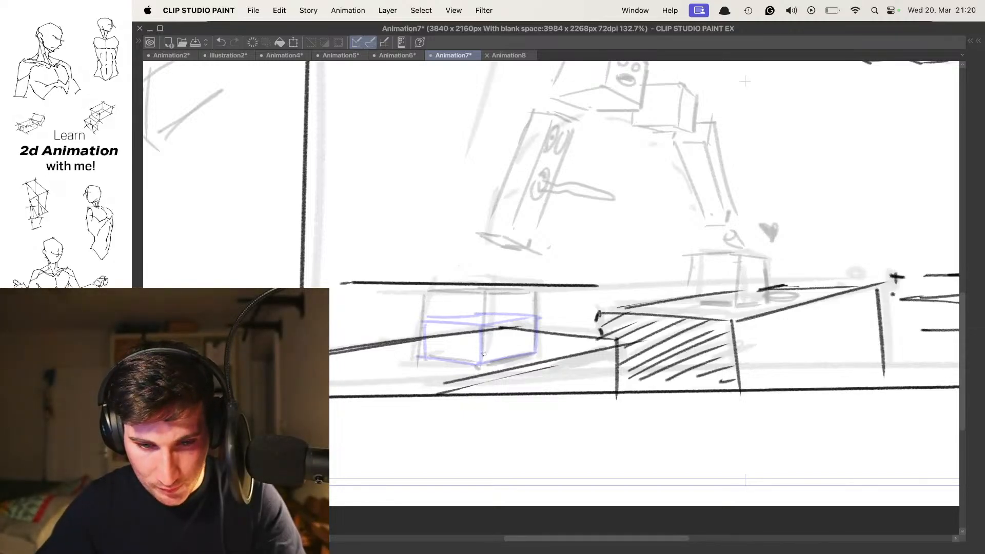
left_click_drag(504, 217, 481, 347)
key("super+z")
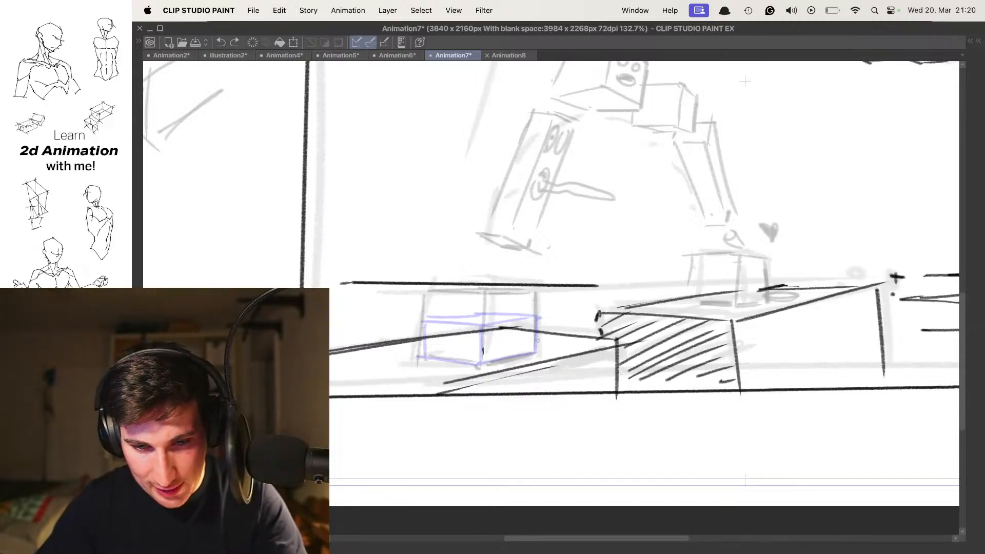
key("super+z")
key("super+z")
left_click_drag(481, 341, 543, 351)
key("super+z")
mouse_move(415, 330)
left_mouse_down()
mouse_move(479, 337)
mouse_move(475, 345)
left_mouse_up()
key("super+z")
key("super+z")
key("super+z")
key("super+z")
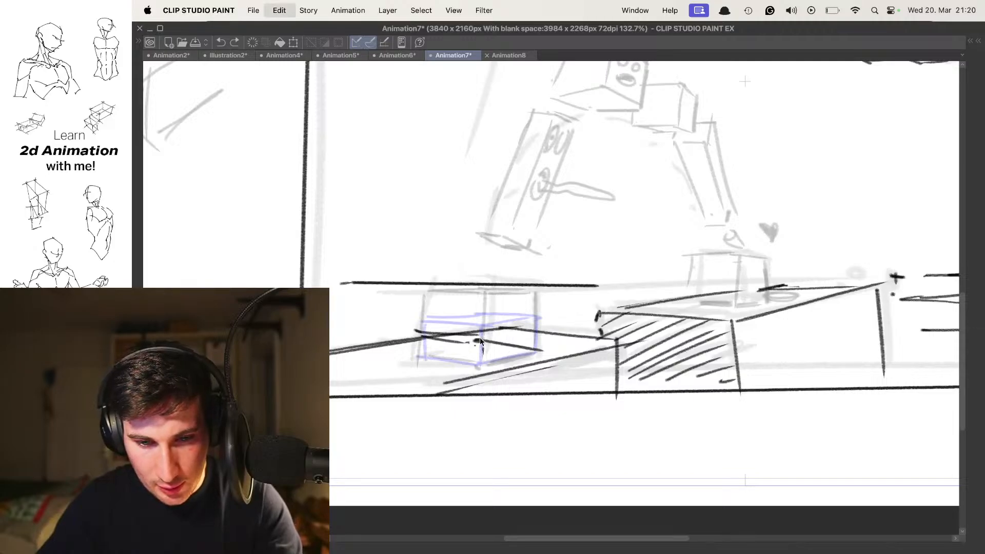
left_click_drag(421, 333, 467, 341)
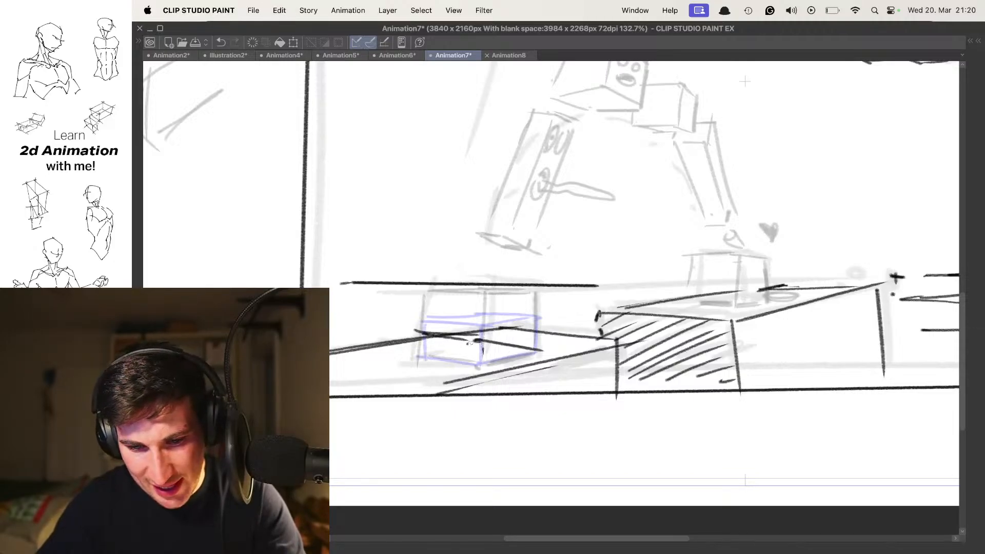
key("super+z")
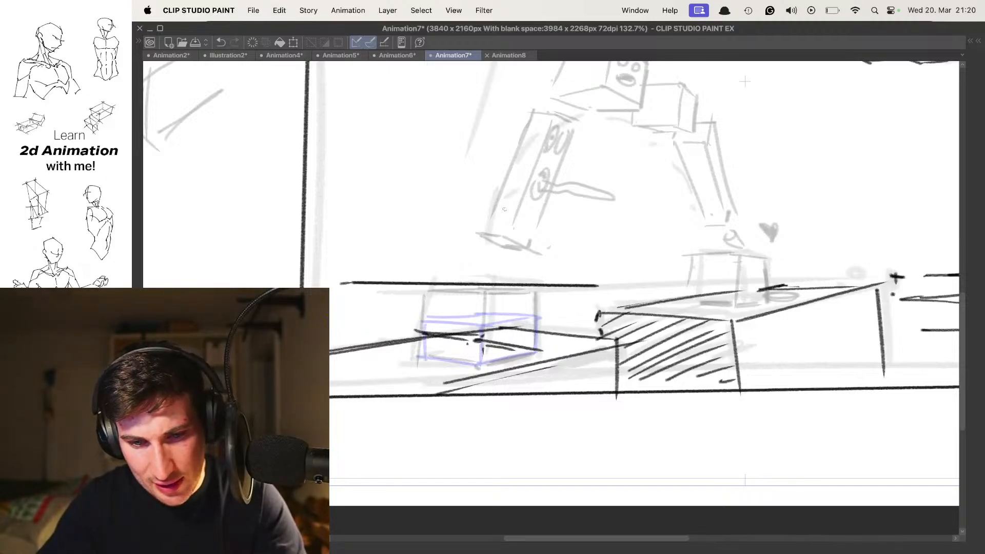
- Sketch the upright edges and narrow top of a tall stretched box leaning right from the lifted base toward the rough's lower end
mouse_move(513, 187)
left_mouse_down()
mouse_move(468, 341)
mouse_move(506, 209)
mouse_move(479, 337)
left_mouse_up()
key("super+z")
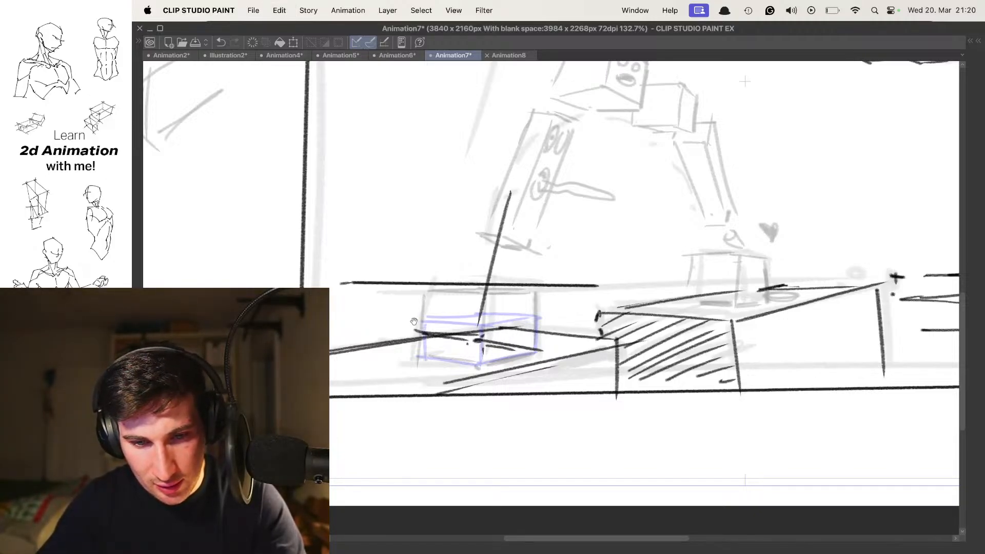
scroll(479, 200, "down", 1)
left_click_drag(479, 200, 418, 318)
key("super+z")
key("super+z")
left_click_drag(511, 205, 470, 334)
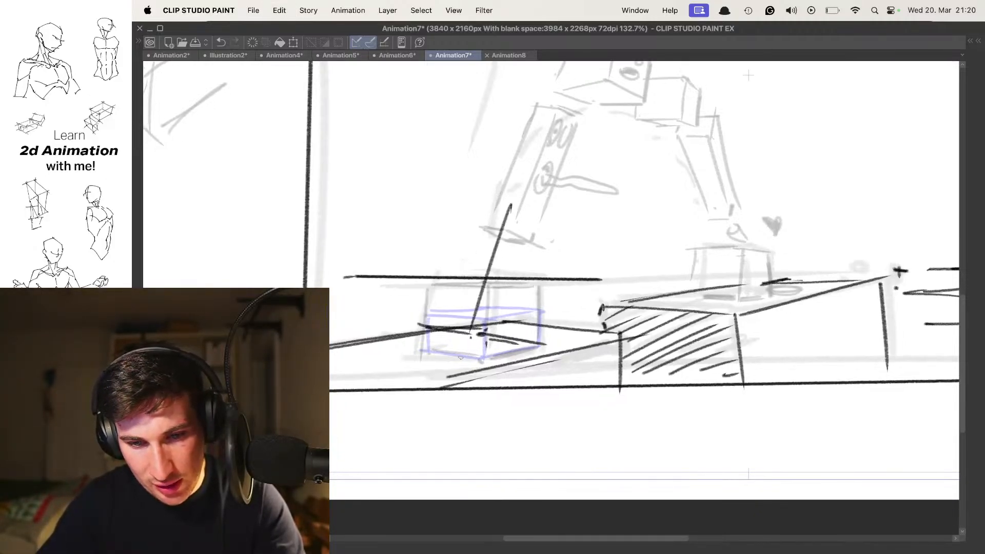
left_click_drag(486, 198, 424, 309)
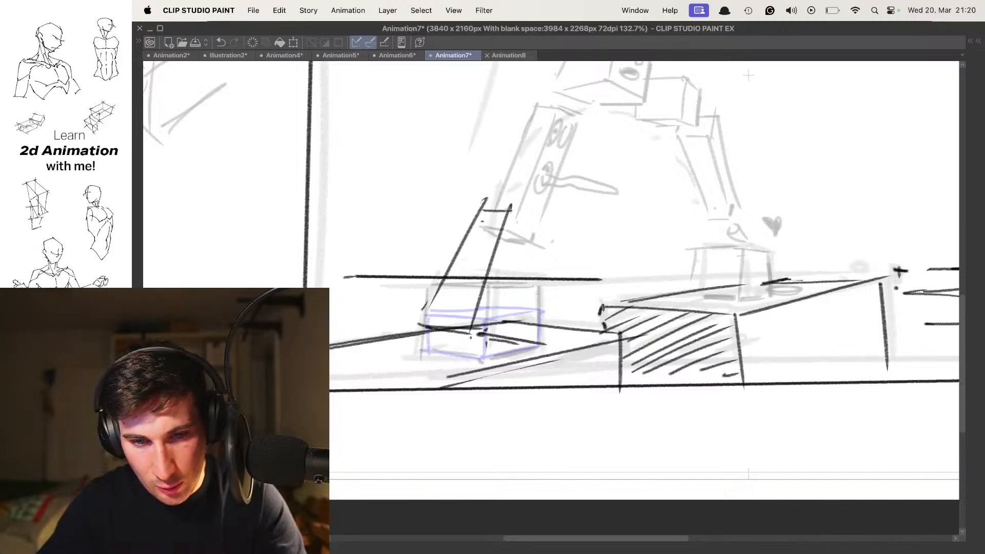
key("super+z")
mouse_move(512, 207)
left_mouse_down()
mouse_move(539, 237)
mouse_move(537, 328)
left_mouse_up()
key("super+z")
left_click_drag(535, 233, 537, 344)
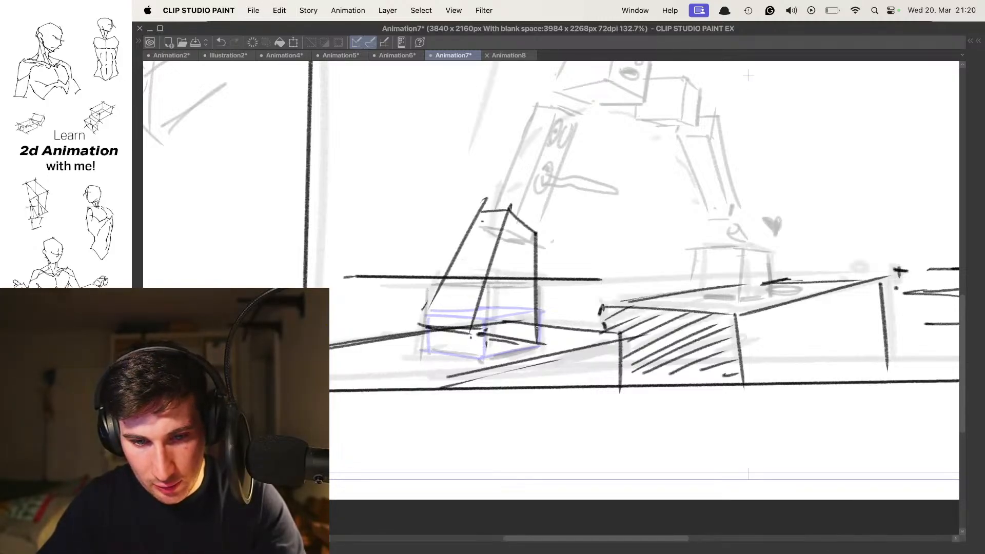
- Flip between the squashed and stretched box frames to judge the stretch, at full-scene and close-up views
key("comma")
key("comma")
key("period")
key("period")
key("comma")
key("period")
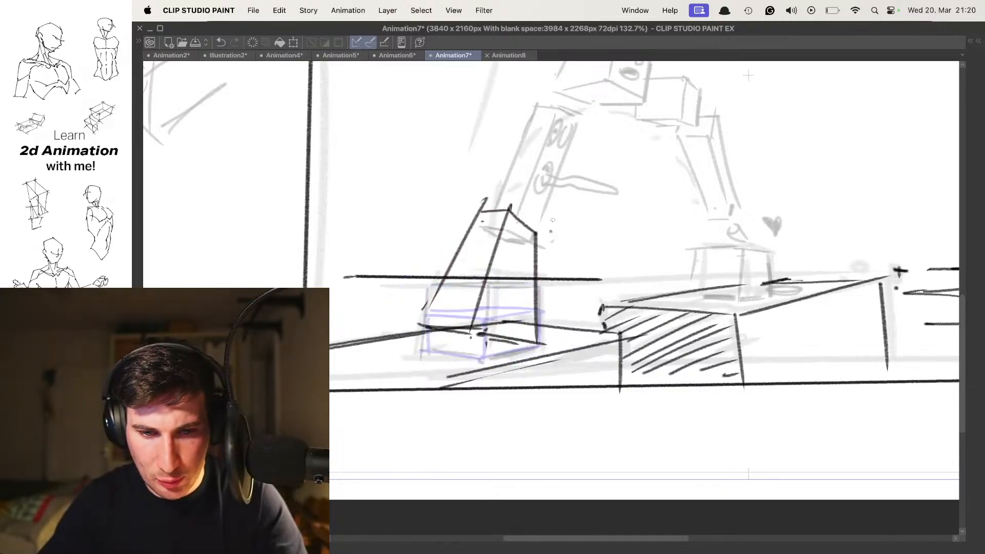
scroll(527, 224, "down", 5)
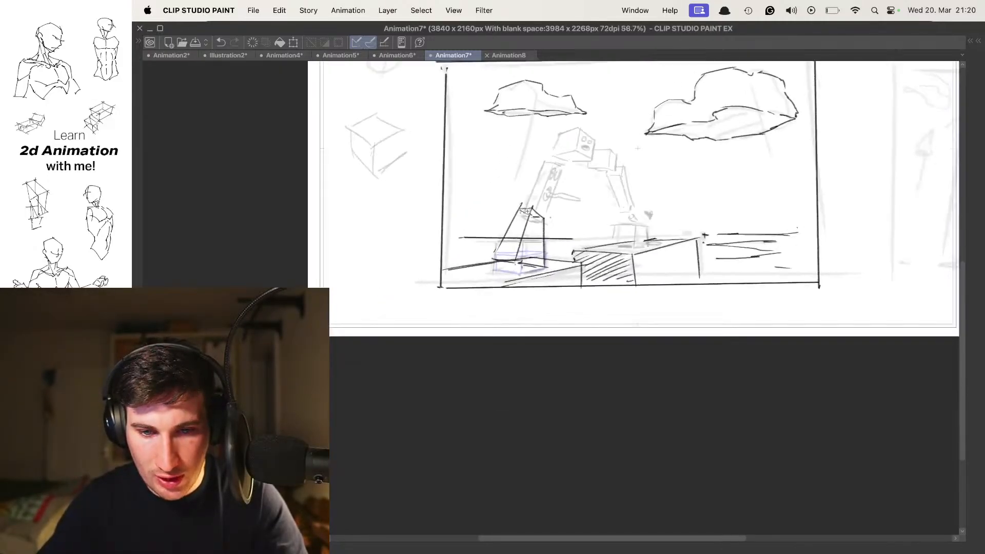
scroll(518, 224, "up", 3)
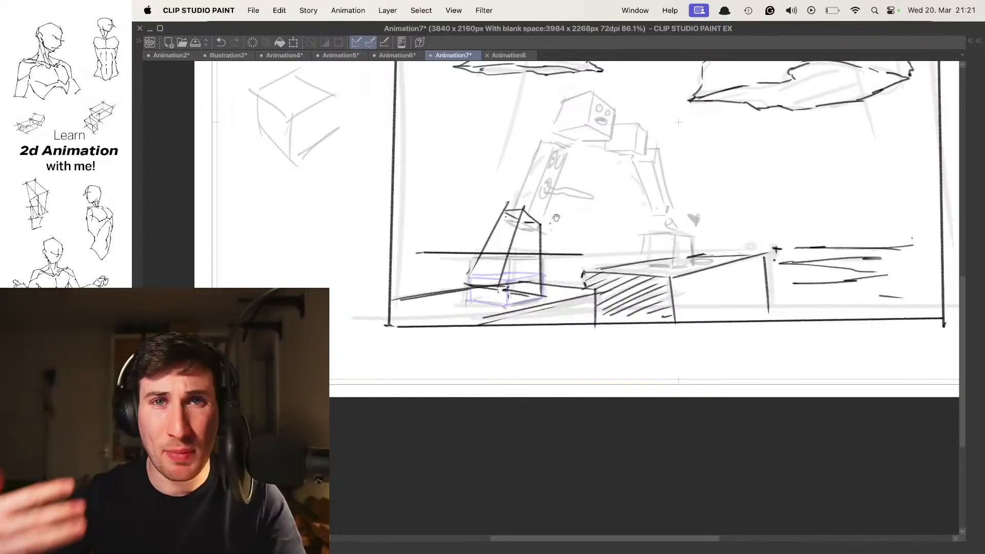
left_click_drag(532, 204, 558, 213)
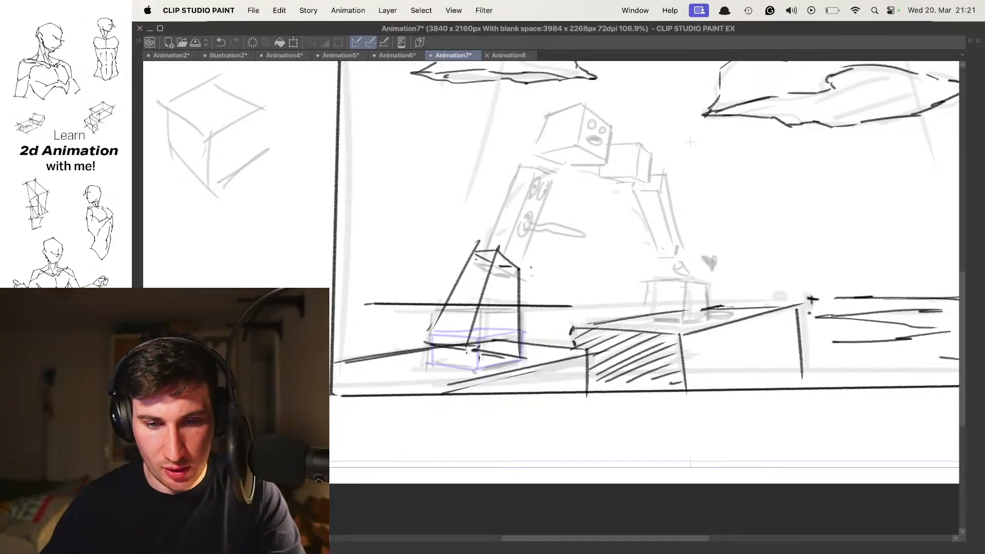
- Step back and forth through the box frames to review the motion from squash to stretched take-off
key("period")
key("comma")
key("comma")
key("comma")
key("period")
key("period")
key("period")
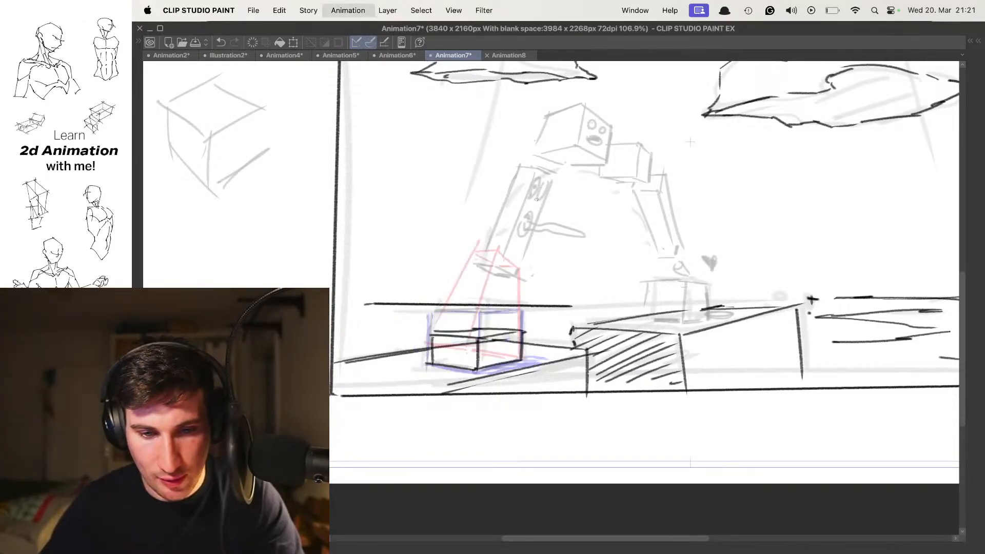
key("period")
key("period")
key("comma")
key("comma")
key("comma")
key("period")
left_click(841, 5)
left_click(840, 3)
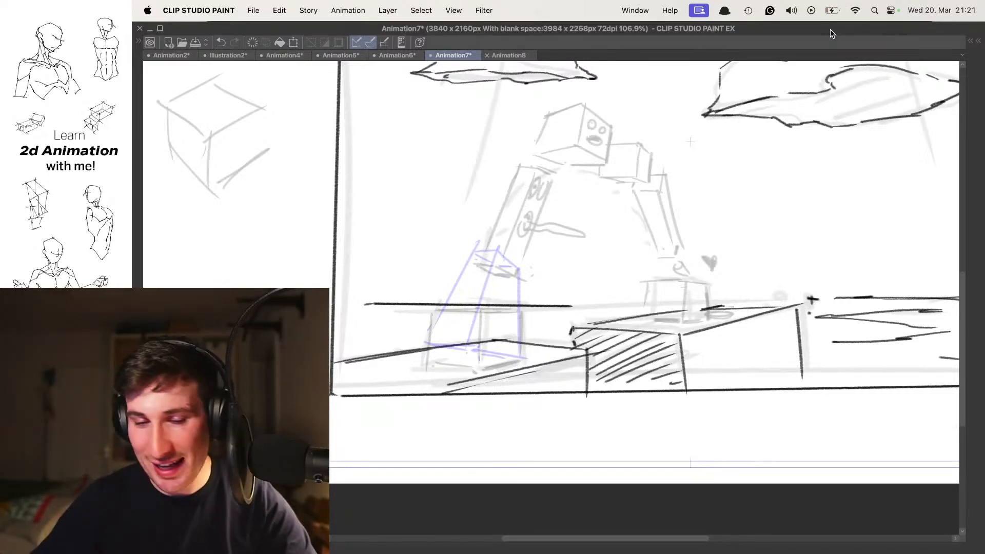
key("period")
key("comma")
key("period")
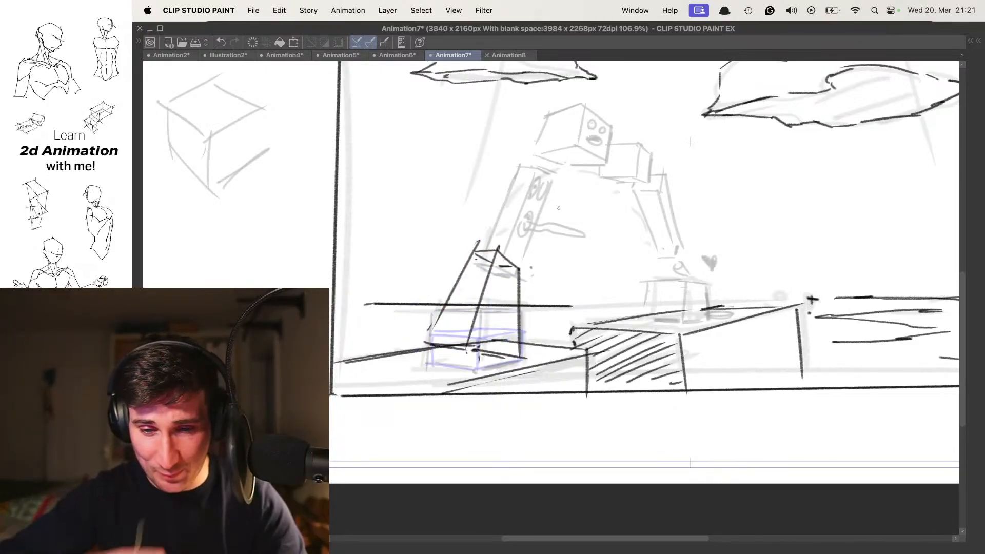
key("comma")
key("period")
- On the empty frame after the stretched box, sketch an elongated airborne box over the rough's leftmost slanted block
key("period")
left_click_drag(529, 234, 539, 243)
key("comma")
key("period")
key("super+z")
mouse_move(524, 164)
left_mouse_down()
mouse_move(554, 163)
mouse_move(509, 268)
mouse_move(488, 263)
left_mouse_up()
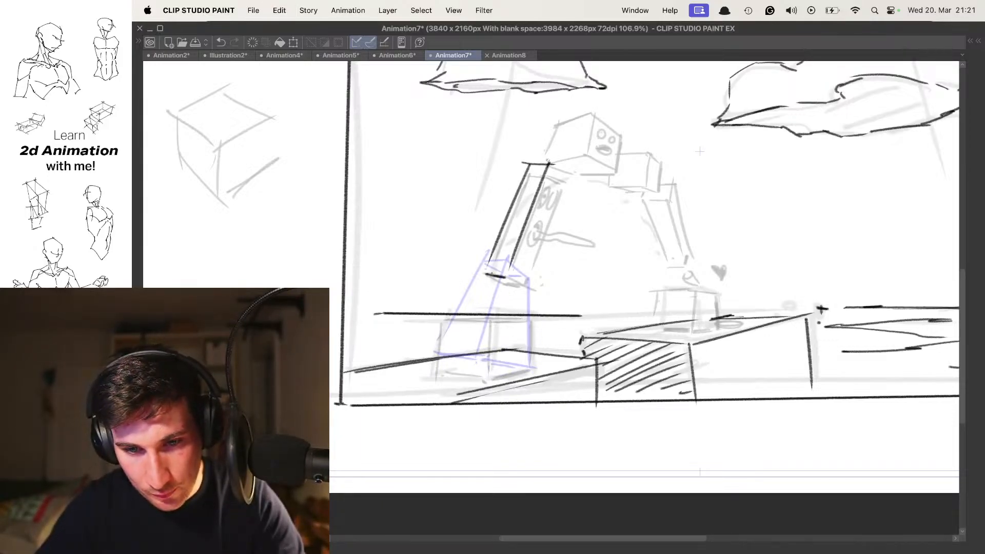
left_click_drag(561, 177, 523, 297)
key("super+z")
left_click_drag(562, 175, 521, 281)
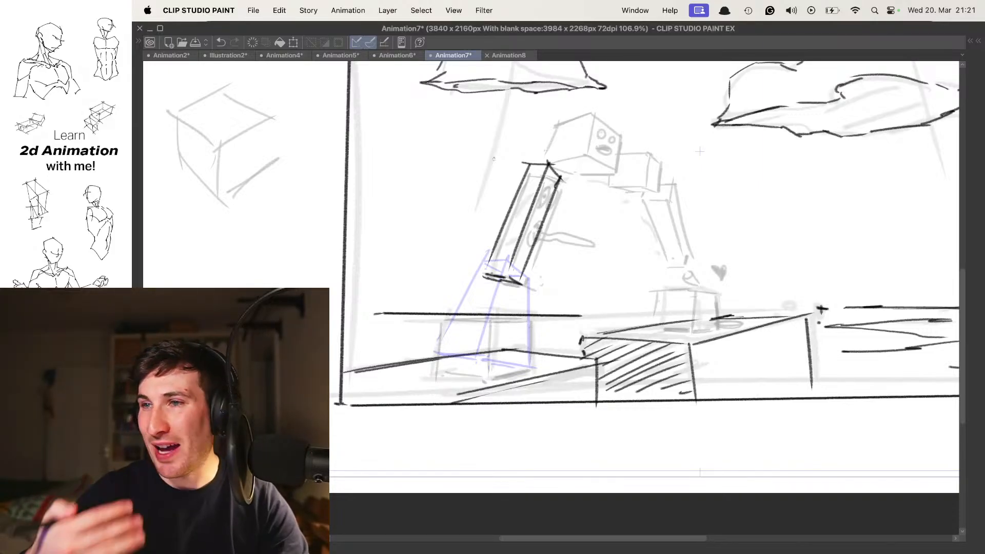
- Step through all the cube frames to review the motion from the tilted landing to the airborne box
left_click(348, 10)
key("Left")
key("Left")
key("Left")
key("Right")
key("Right")
key("Right")
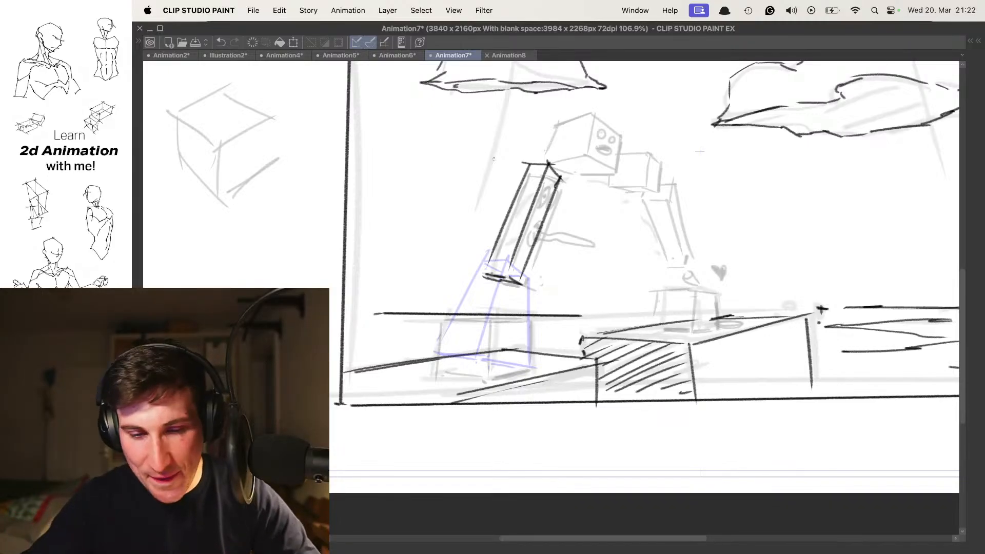
key("Left")
key("Left")
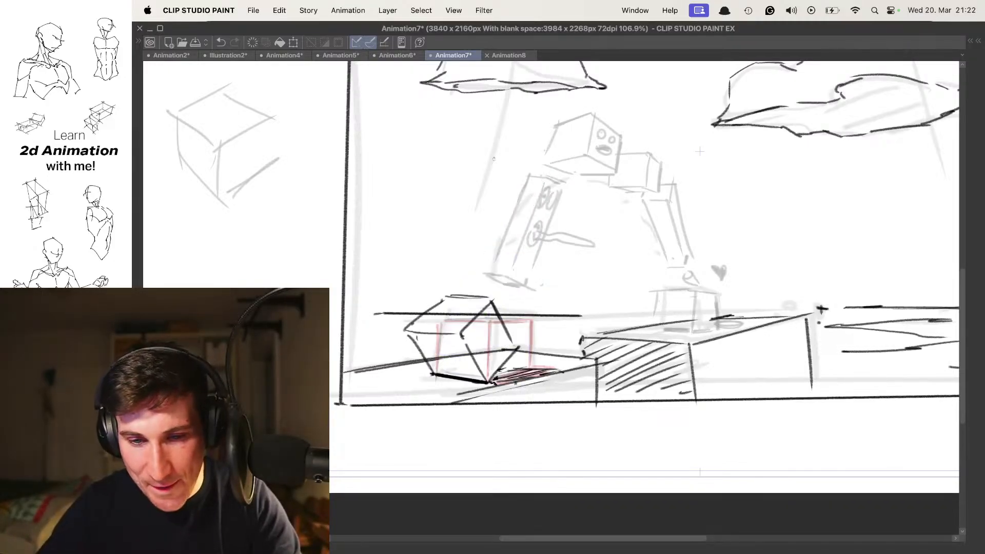
key("Left")
key("Left")
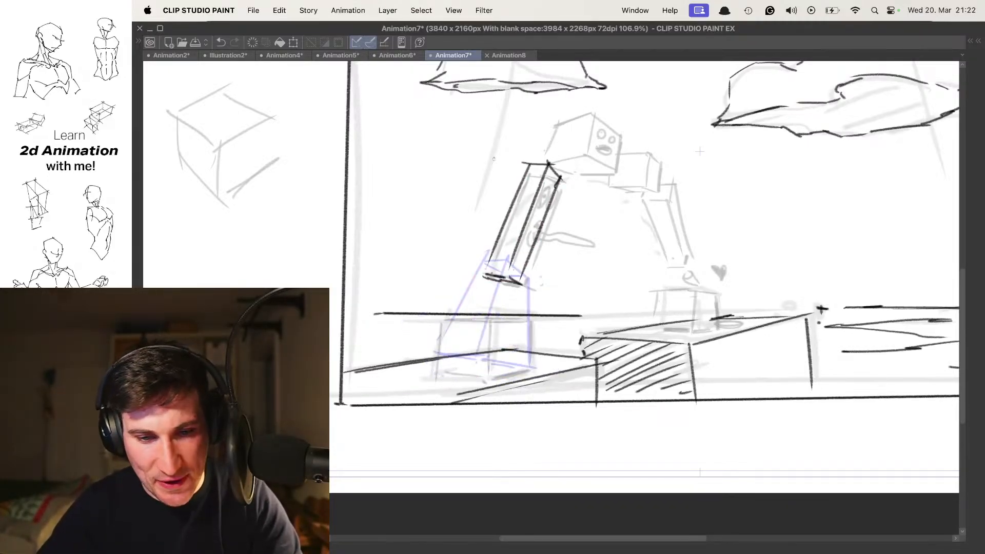
- Add a small curved arrow beside the stretched box's upper left corner on its frame and return to the airborne-box frame
key("Right")
key("Left")
key("Left")
key("Right")
key("Left")
key("Right")
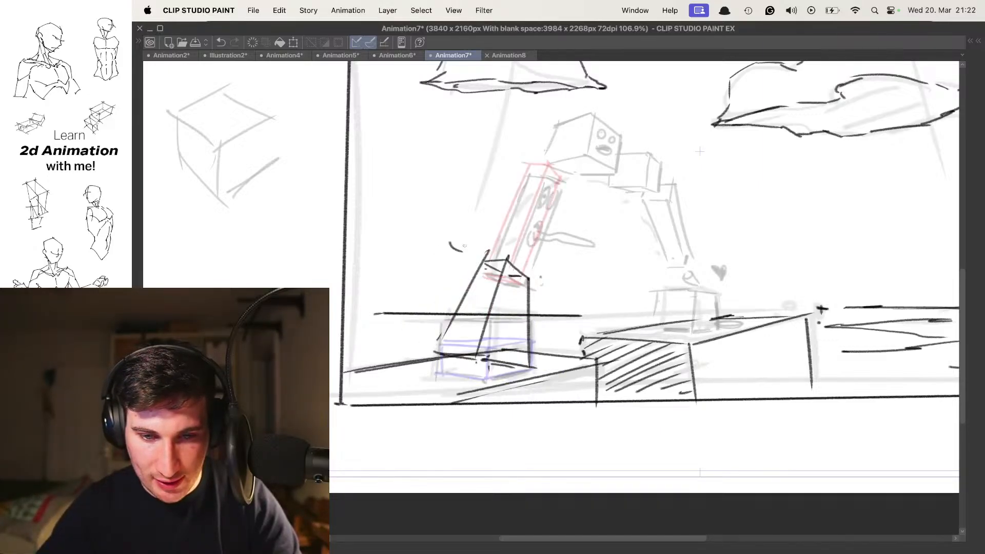
key("Right")
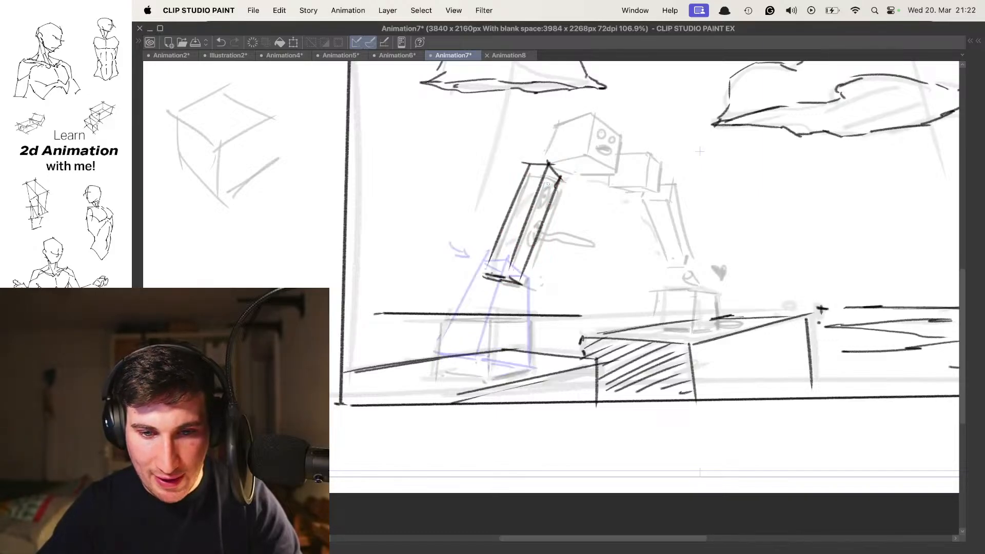
- Step back and forth through the box frames to review the squash, stretch and take-off motion
key("Right")
key("Left")
key("Left")
key("Right")
key("Left")
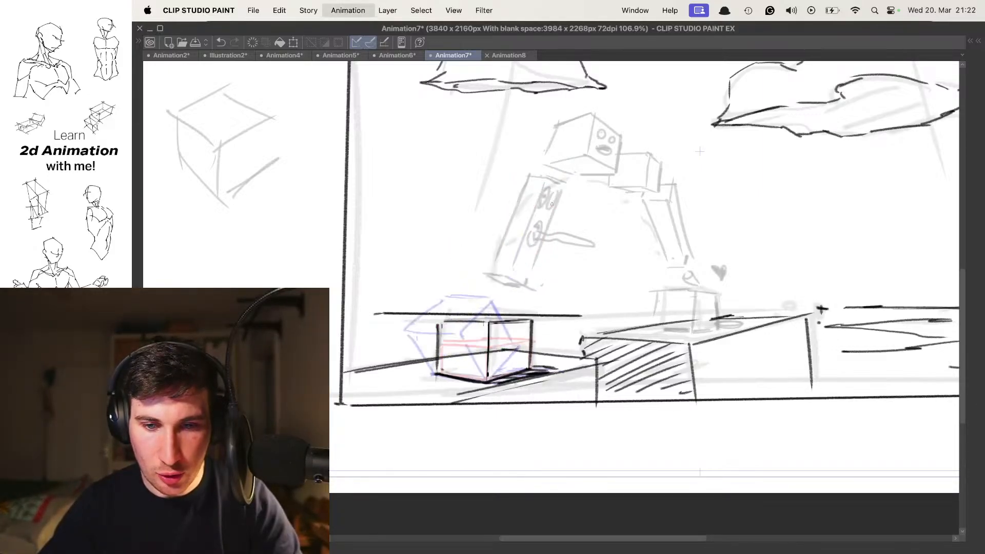
key("Right")
key("Left")
key("Left")
key("Right")
key("Right")
key("Left")
key("Right")
key("Left")
key("Right")
key("Left")
key("Right")
key("Right")
key("Left")
key("Right")
key("Left")
key("Right")
key("Right")
key("Right")
key("Right")
- On the empty frame after the elongated airborne box, sketch a tilted cube against the upper left of the rough's face box
scroll(611, 175, "up", 1)
key("Right")
scroll(610, 175, "up", 2)
scroll(553, 153, "up", 2)
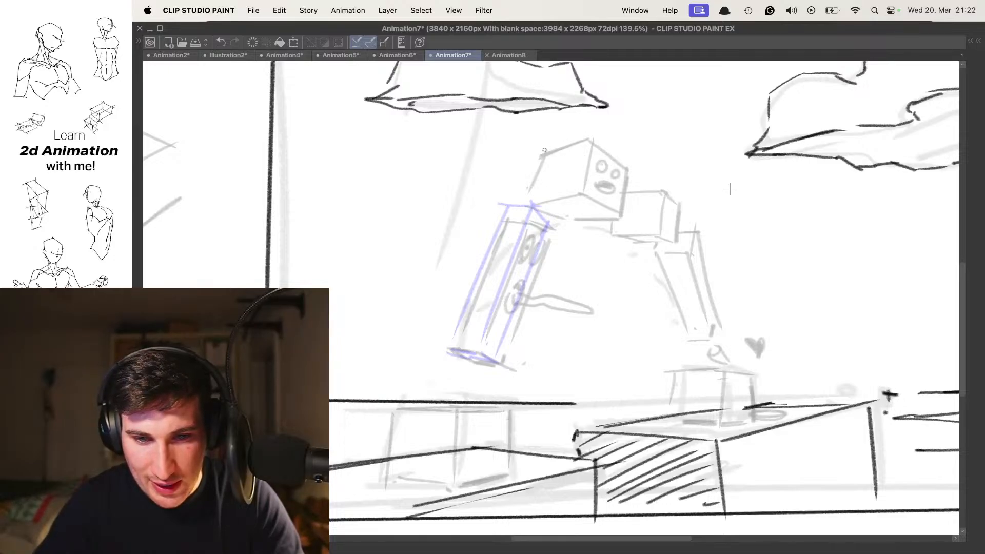
mouse_move(556, 150)
left_mouse_down()
mouse_move(513, 162)
mouse_move(538, 209)
mouse_move(576, 199)
mouse_move(543, 202)
mouse_move(582, 195)
left_mouse_up()
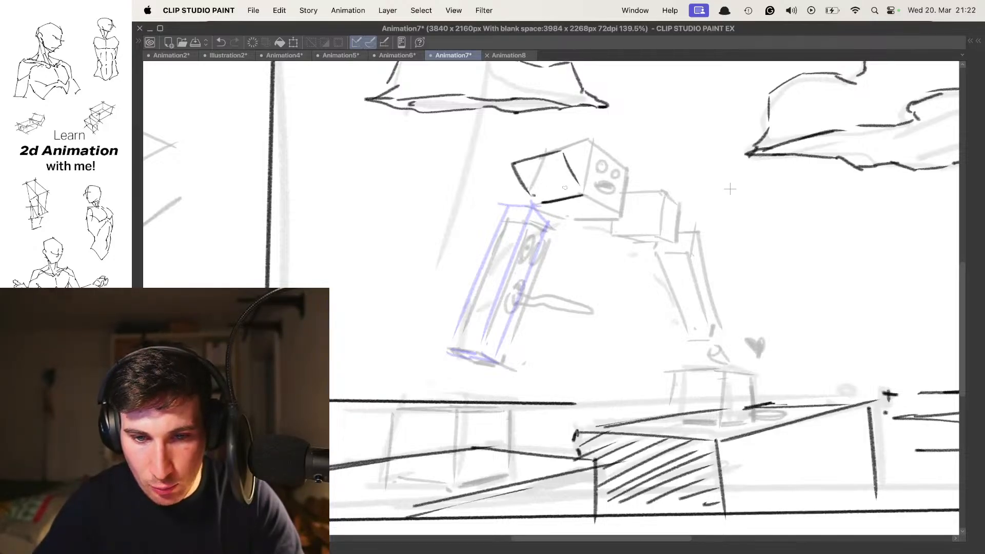
left_click_drag(559, 152, 580, 124)
left_click_drag(585, 166, 557, 165)
key("Left")
key("Right")
key("Left")
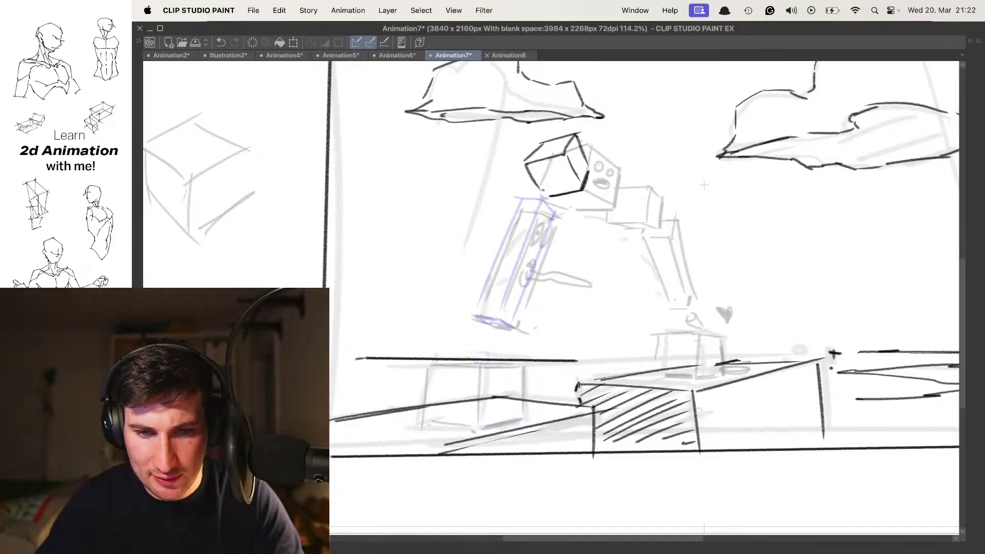
- Lasso the tilted cube, apply a free transform to it and clear the selection
mouse_move(539, 114)
left_mouse_down()
mouse_move(618, 126)
mouse_move(619, 113)
left_mouse_up()
key("super+t")
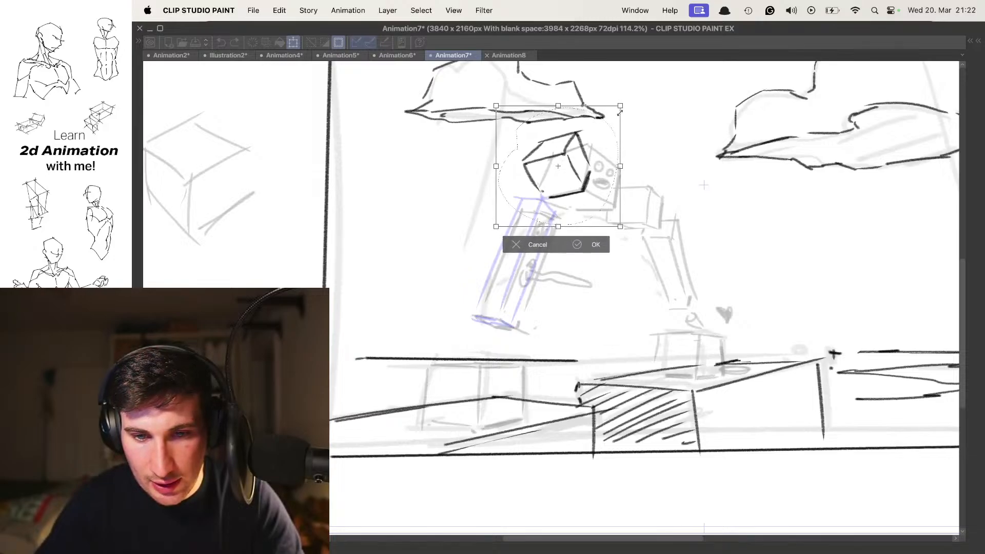
key("Return")
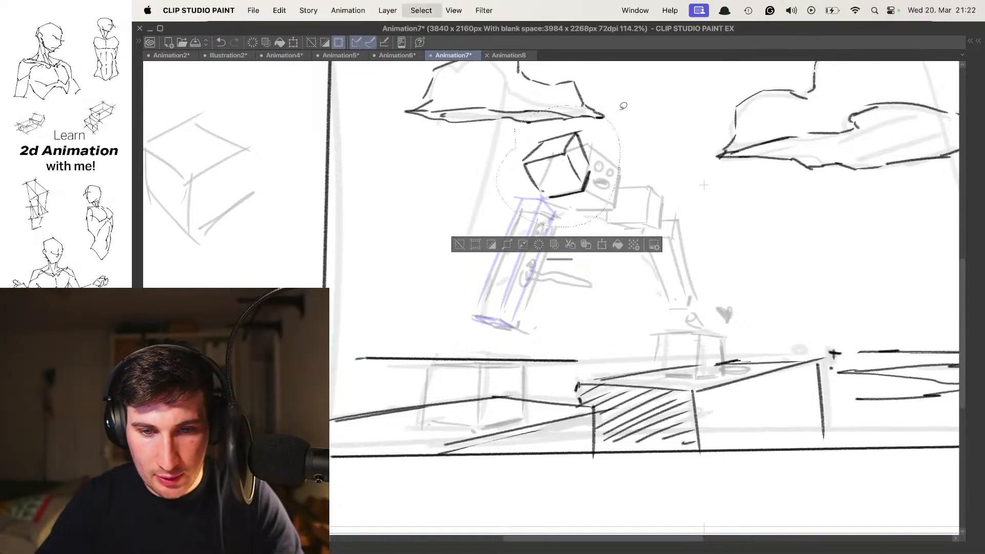
key("super+d")
- Step repeatedly through the whole frame sequence to check how the tilted cube follows the stretched take-off
key("Right")
key("Right")
key("Right")
key("Right")
key("Right")
key("Right")
key("Right")
key("Right")
key("Right")
key("Right")
key("Right")
key("Right")
key("Right")
key("Right")
key("Right")
key("Right")
key("Right")
key("Left")
key("Left")
key("Left")
key("Right")
key("Right")
key("Right")
key("Right")
key("Left")
key("Left")
key("Left")
key("Left")
key("Left")
key("Right")
key("Right")
key("Right")
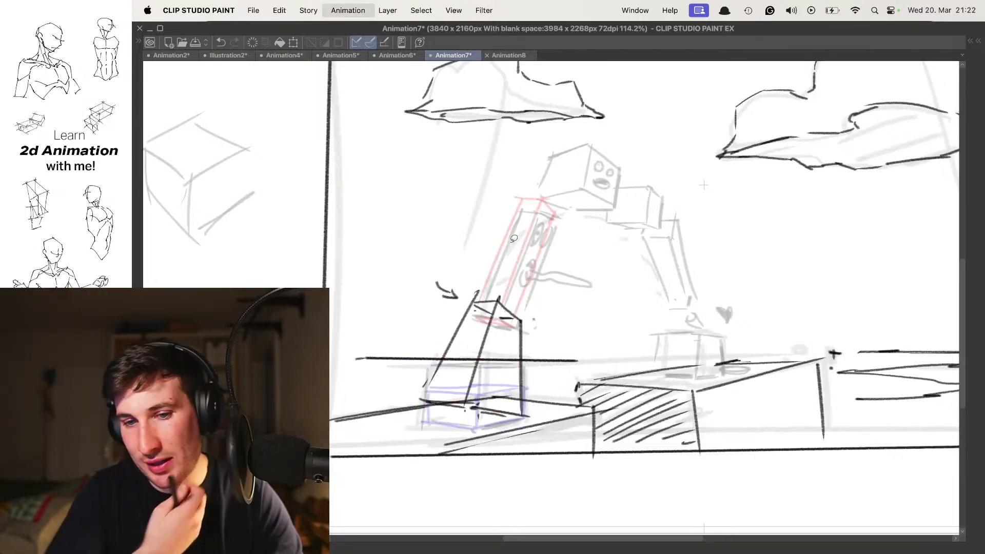
- On the empty frame after the tilted cube, sketch a further rotated cube just above the rough's face box
key("Left")
scroll(599, 151, "up", 2)
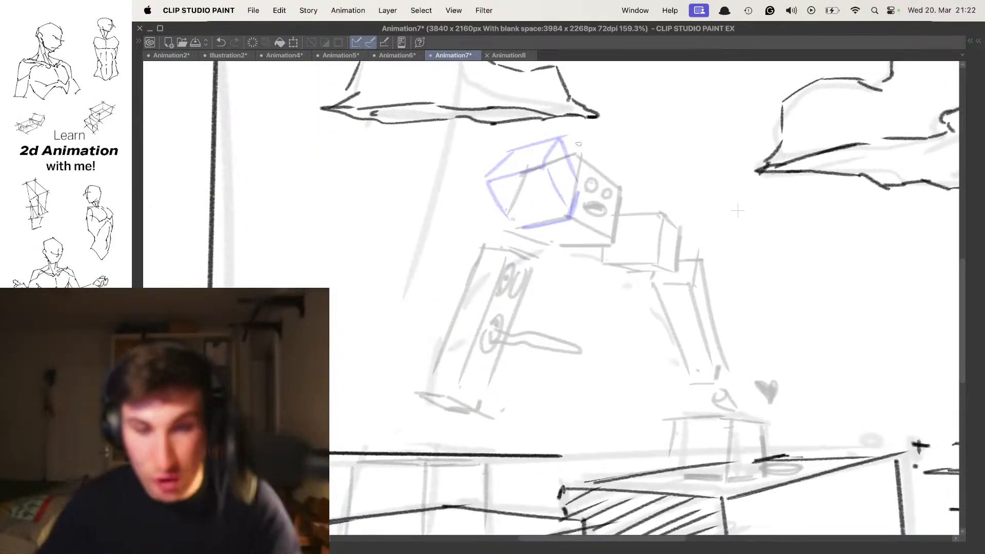
left_click_drag(587, 167, 579, 123)
key("ctrl+z")
left_click_drag(586, 164, 579, 133)
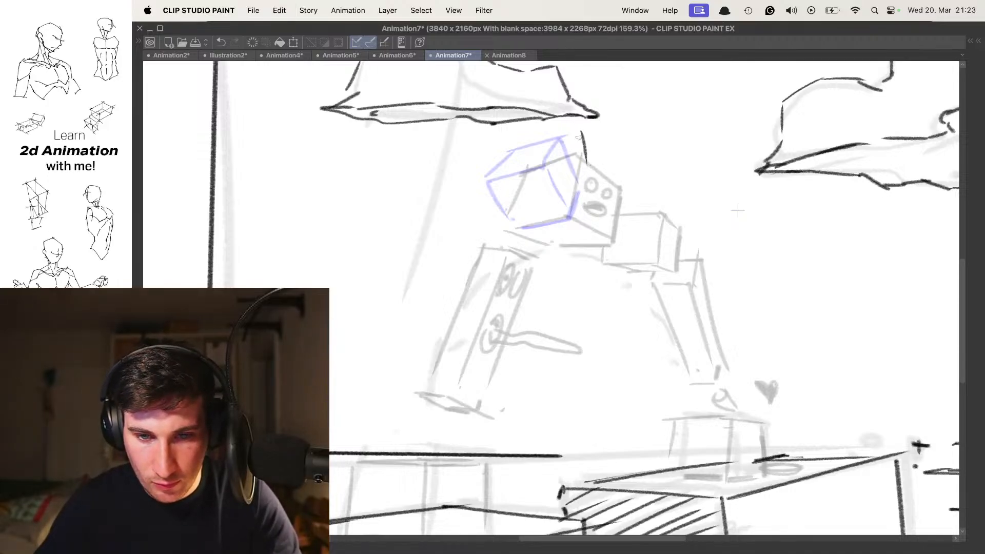
key("ctrl+z")
mouse_move(526, 173)
left_mouse_down()
mouse_move(565, 161)
mouse_move(576, 188)
mouse_move(608, 179)
mouse_move(581, 128)
left_mouse_up()
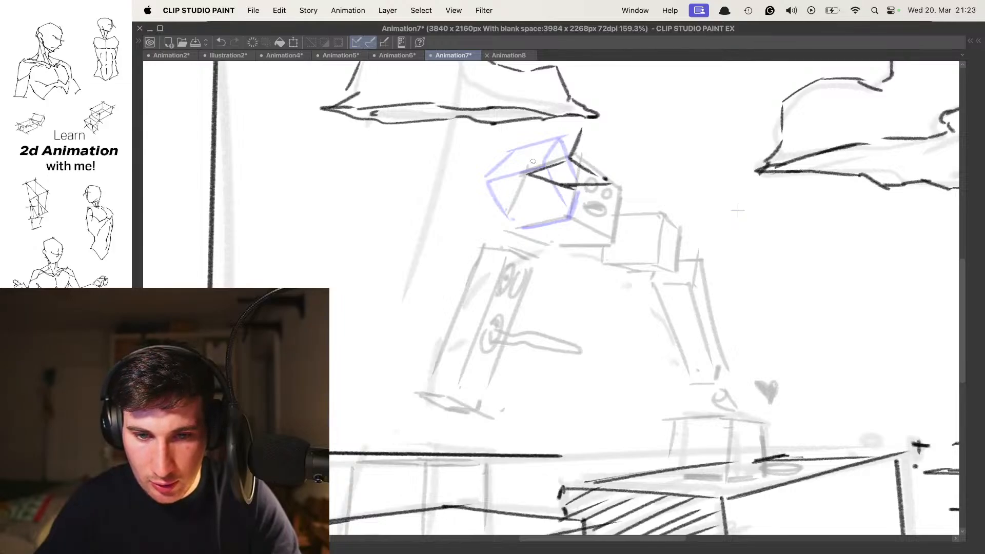
mouse_move(528, 165)
left_mouse_down()
mouse_move(546, 138)
mouse_move(590, 119)
mouse_move(618, 154)
mouse_move(613, 185)
left_mouse_up()
scroll(639, 147, "down", 5)
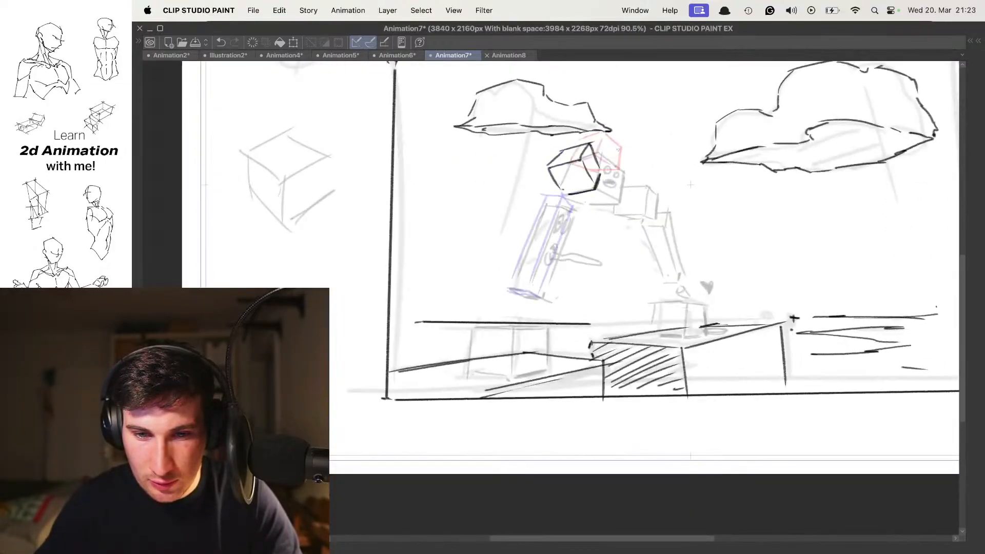
- On the next empty frame, sketch another rotated cube over the right part of the rough's face box
scroll(639, 147, "up", 5)
key("super+z")
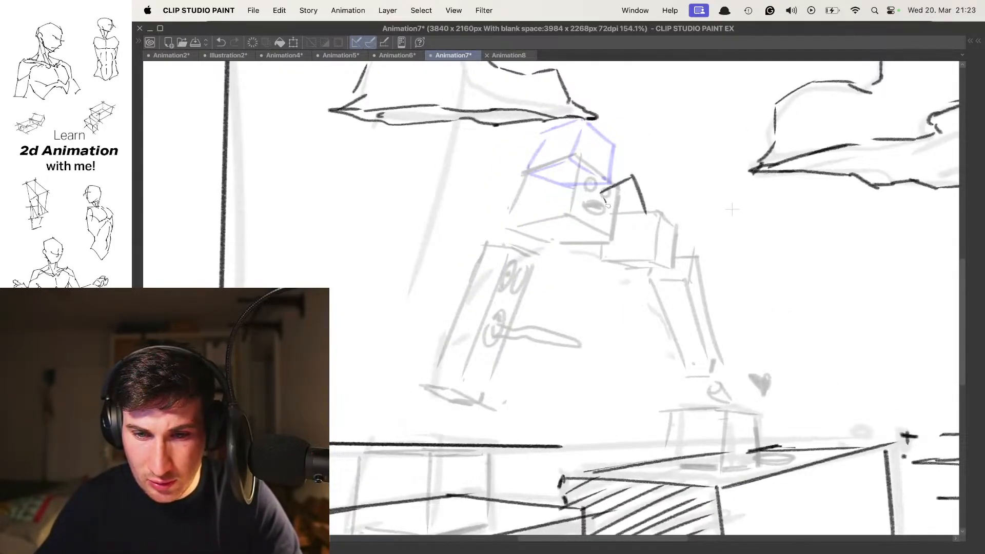
left_click_drag(646, 214, 622, 226)
key("super+z")
mouse_move(570, 184)
left_mouse_down()
mouse_move(610, 190)
mouse_move(599, 174)
mouse_move(588, 215)
left_mouse_up()
key("super+z")
scroll(616, 206, "down", 5)
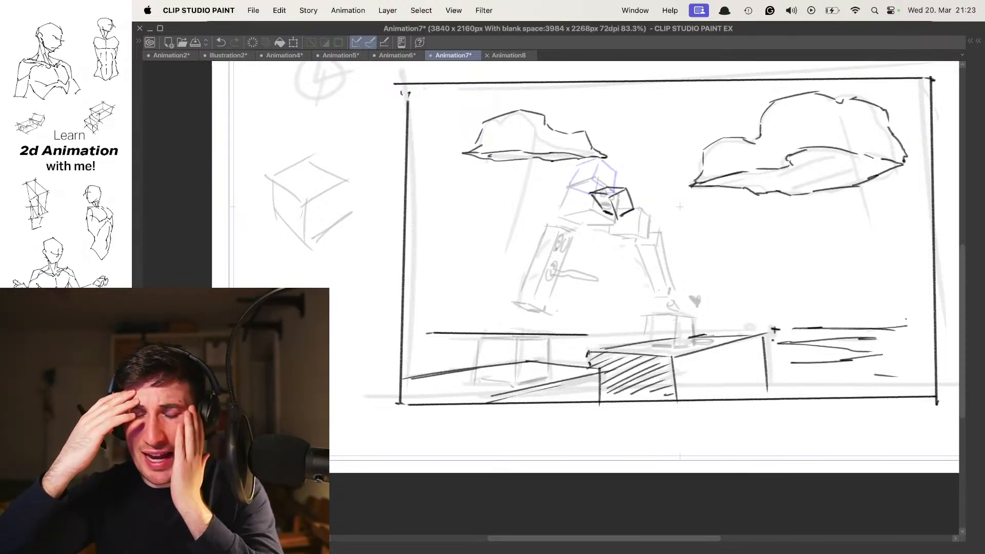
- Try a small circled mark beside the new cube's upper right corner, cancel a transform and undo the last stroke
left_click(624, 201)
left_click(624, 202)
left_click_drag(655, 181, 635, 195)
left_click(634, 196)
key("super+t")
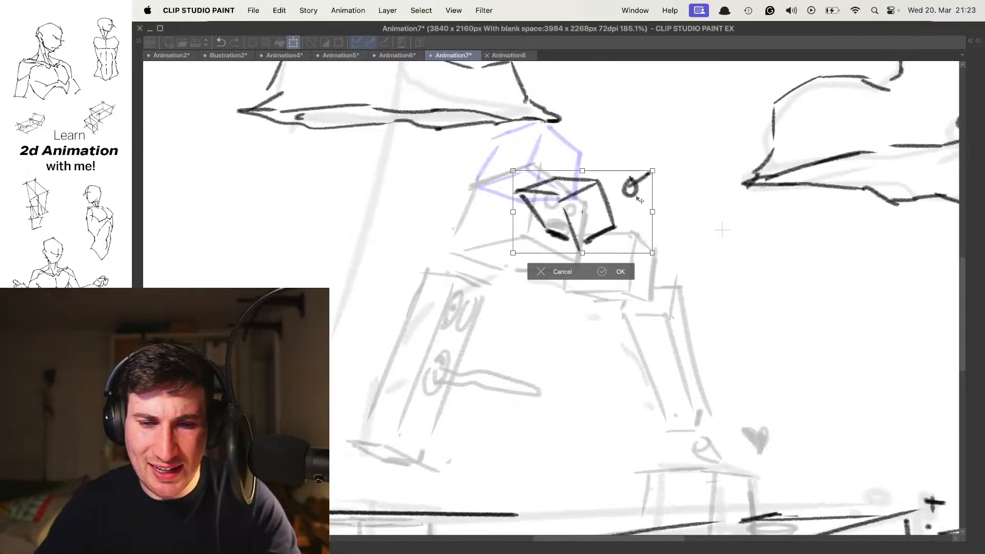
key("Escape")
key("super+z")
left_click(621, 188)
- Draw downward arrows beside the rough's leftmost slanted block and above the ledge's far corner, plus a leftward arrow across the block
scroll(633, 190, "down", 5)
left_click_drag(465, 345, 889, 345)
key("super+z")
mouse_move(426, 351)
left_mouse_down()
mouse_move(423, 409)
mouse_move(432, 400)
left_mouse_up()
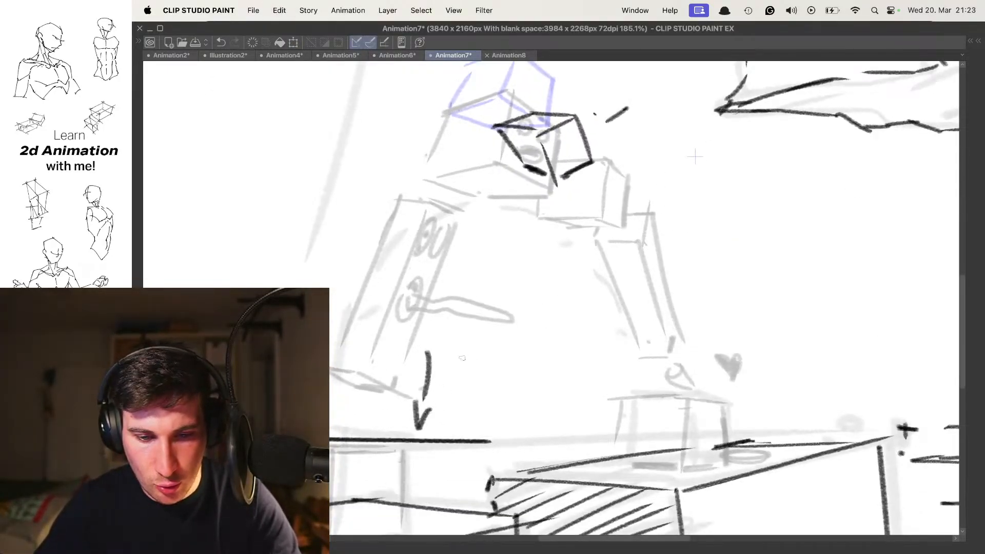
scroll(542, 275, "down", 5)
scroll(527, 217, "up", 2)
scroll(527, 217, "up", 3)
scroll(589, 221, "down", 3)
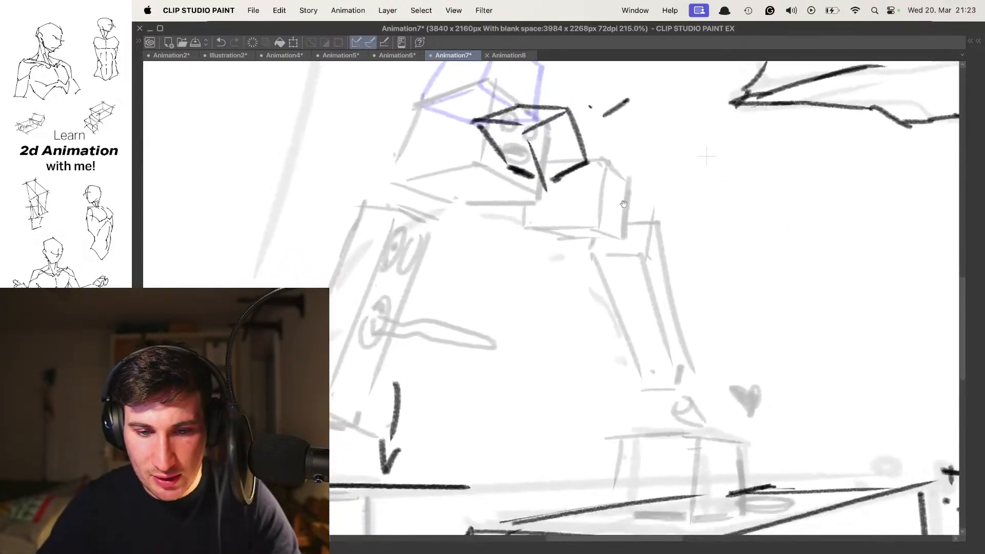
scroll(659, 224, "down", 5)
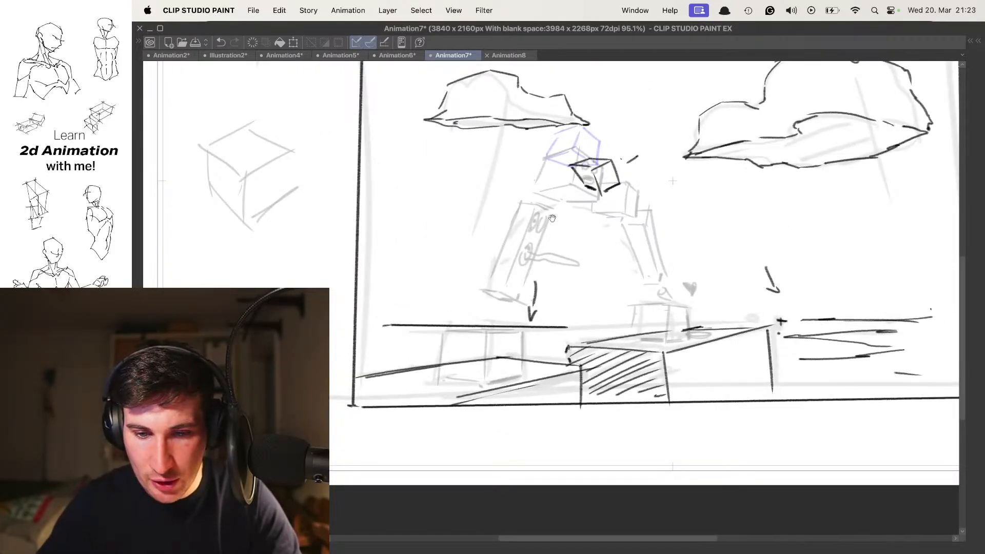
scroll(608, 200, "up", 2)
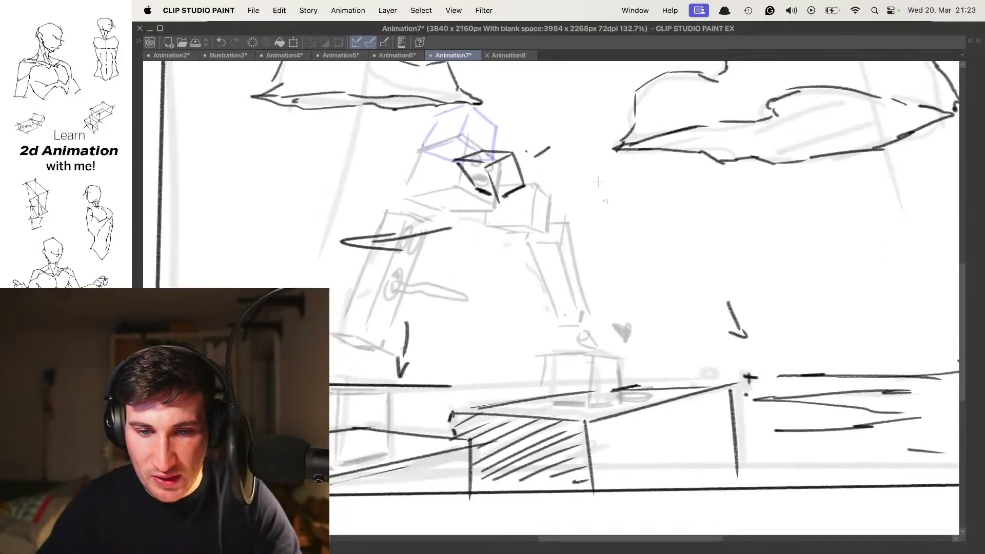
- Sketch an explanatory cube standing on its corner in the empty sky below the large cloud
left_click_drag(615, 200, 658, 226)
mouse_move(558, 230)
left_mouse_down()
mouse_move(608, 246)
mouse_move(668, 227)
left_mouse_up()
left_click_drag(612, 155, 615, 210)
mouse_move(589, 178)
left_mouse_down()
mouse_move(567, 225)
mouse_move(613, 164)
mouse_move(643, 192)
left_mouse_up()
left_click_drag(639, 200, 667, 240)
key("super+z")
- Replace the explanatory cube with loose angled strokes and direction arrows between the box path and the ledge
key("e")
mouse_move(660, 241)
left_mouse_down()
mouse_move(614, 253)
mouse_move(636, 206)
mouse_move(606, 179)
mouse_move(587, 201)
mouse_move(613, 195)
mouse_move(630, 224)
left_mouse_up()
key("super+z")
left_click_drag(593, 180, 635, 225)
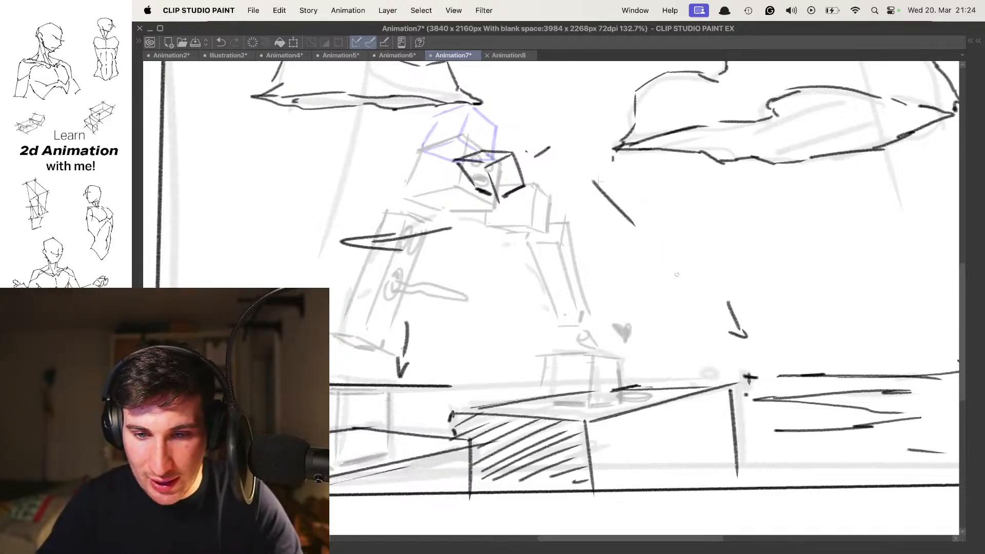
left_click_drag(685, 288, 700, 307)
mouse_move(610, 189)
left_mouse_down()
mouse_move(635, 212)
mouse_move(559, 216)
mouse_move(516, 235)
mouse_move(548, 228)
left_mouse_up()
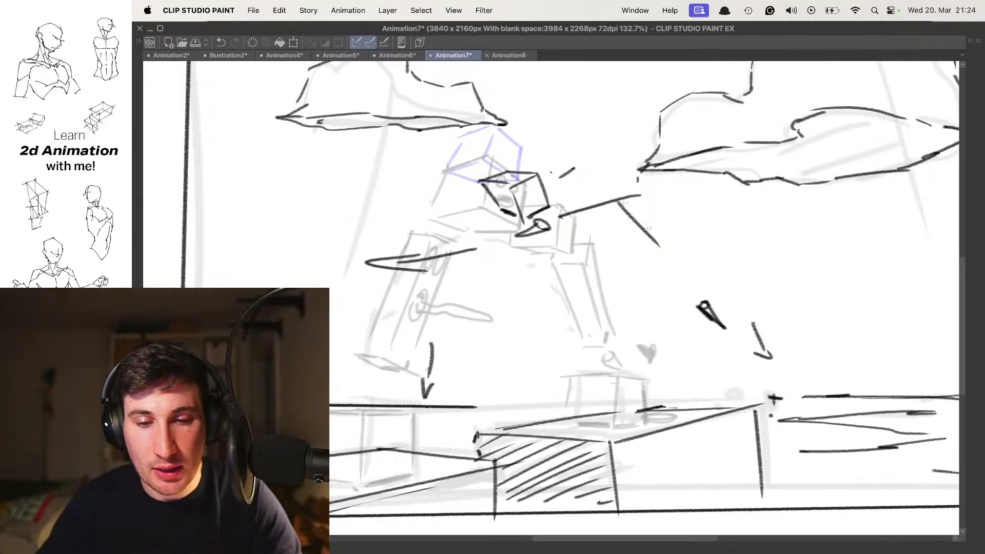
mouse_move(571, 269)
left_mouse_down()
mouse_move(583, 241)
mouse_move(647, 240)
mouse_move(625, 274)
left_mouse_up()
left_click_drag(678, 255, 784, 268)
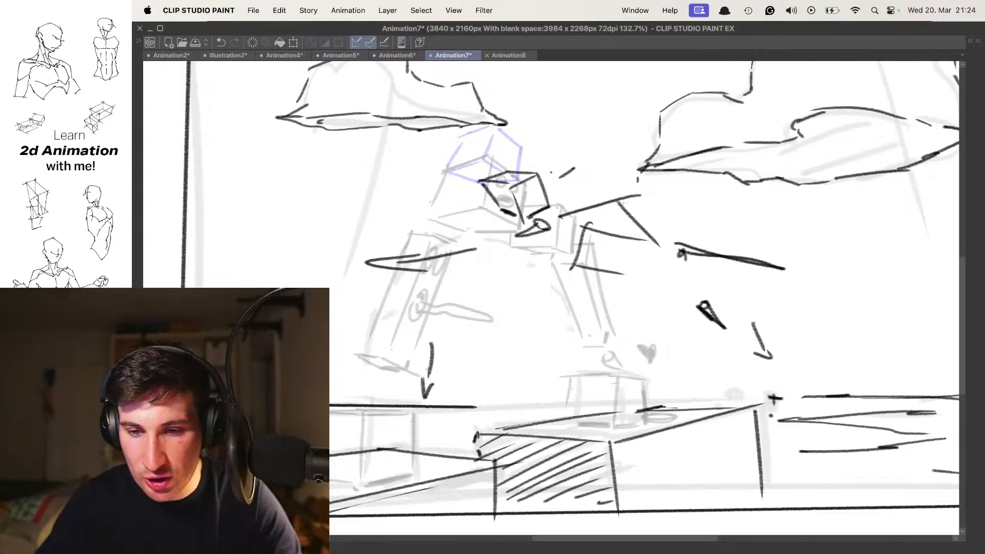
left_click_drag(570, 276, 521, 379)
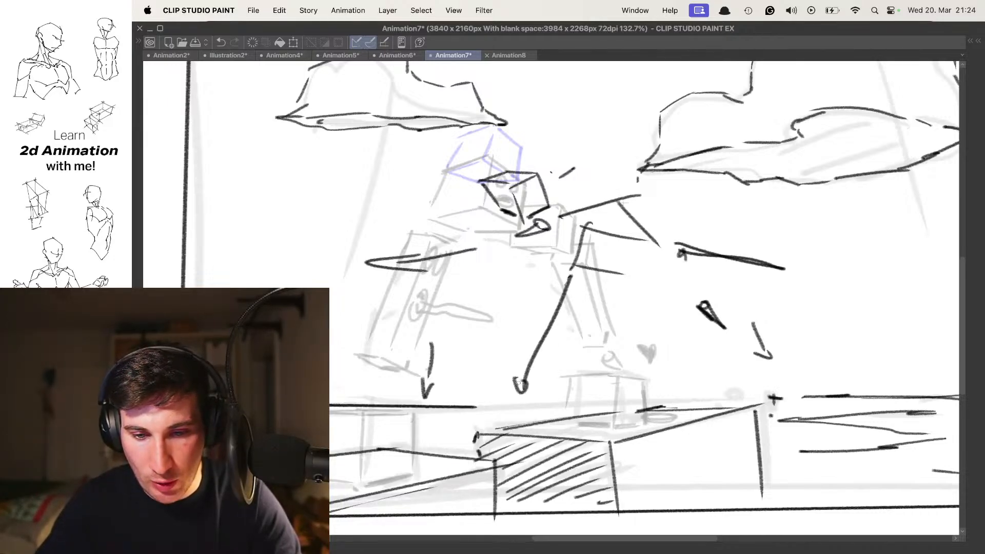
- Undo the explanatory strokes and the demonstration cube below the large cloud
scroll(593, 337, "down", 3)
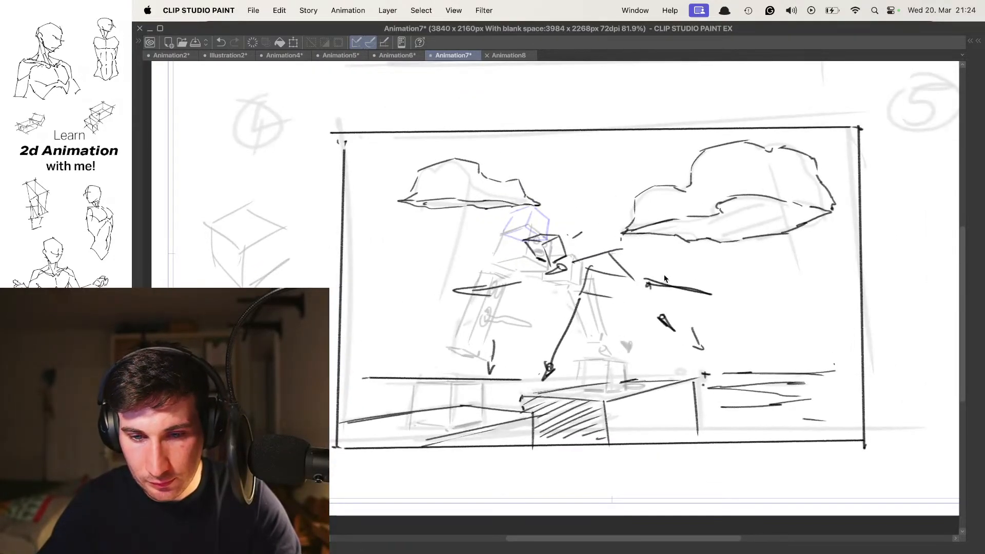
key("super+z")
key("super+z")
key("super+z")
key("super+z")
key("super+z")
key("super+z")
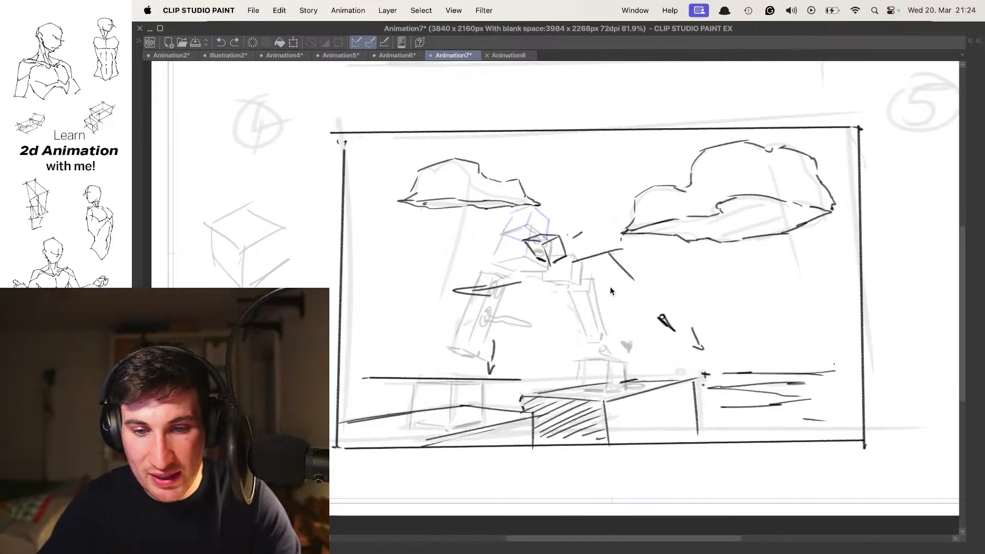
key("super+y")
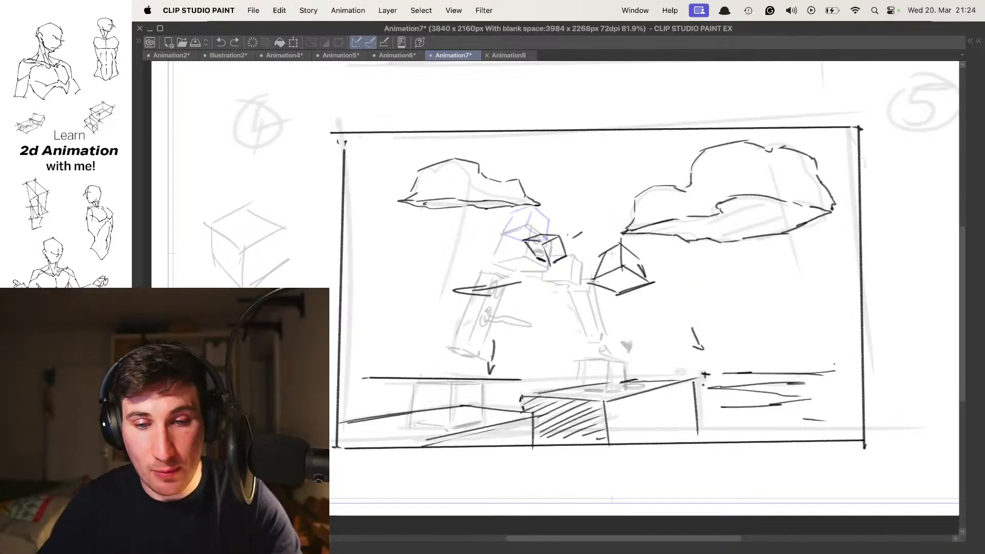
key("super+z")
key("super+z")
- Remove the latest cube and its small corner mark from the current frame, keeping the direction arrows
scroll(611, 253, "up", 5)
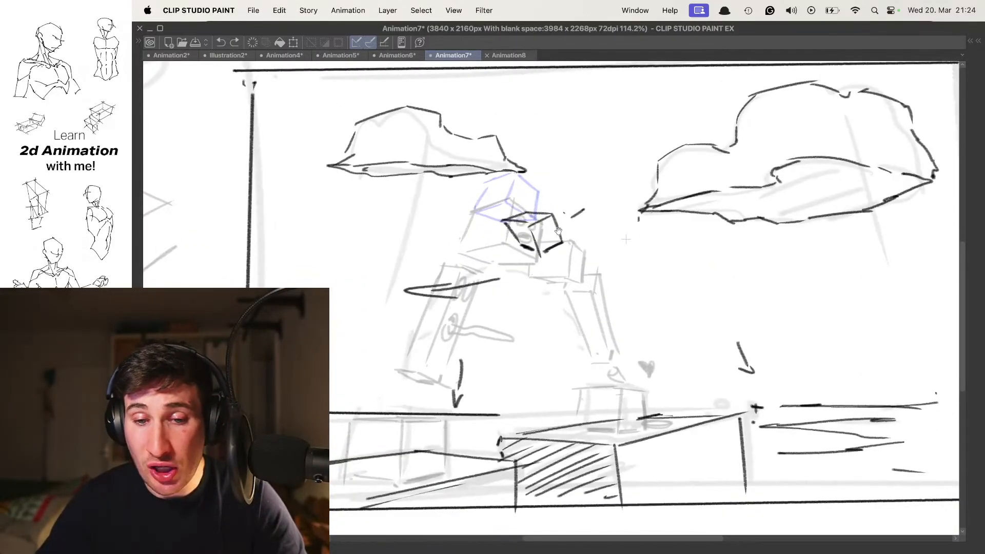
mouse_move(559, 227)
left_mouse_down()
mouse_move(574, 253)
mouse_move(546, 246)
mouse_move(543, 271)
mouse_move(631, 214)
mouse_move(574, 225)
left_mouse_up()
left_click_drag(546, 192, 573, 173)
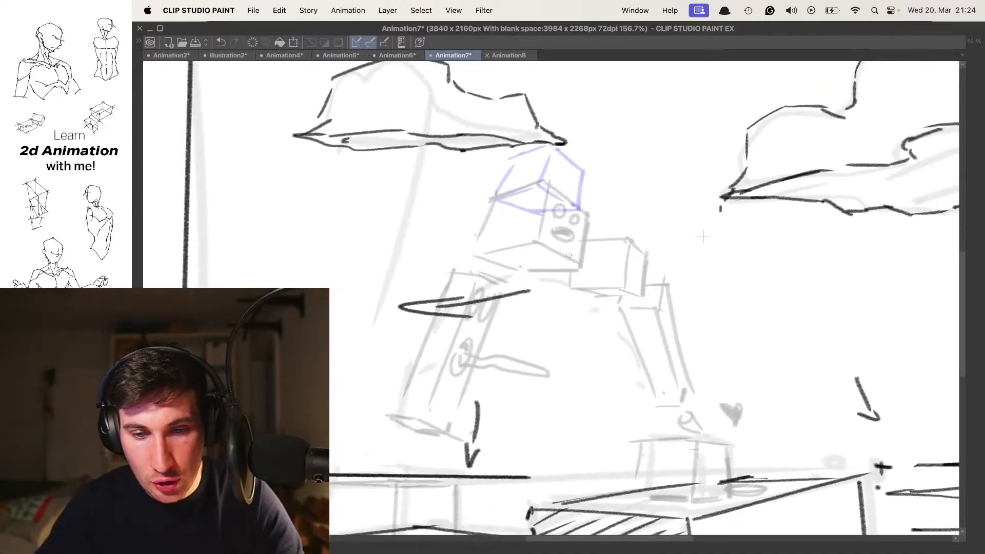
- Return to the previous cube's frame and add a small arrow pointing at the cube's upper right corner
key(".")
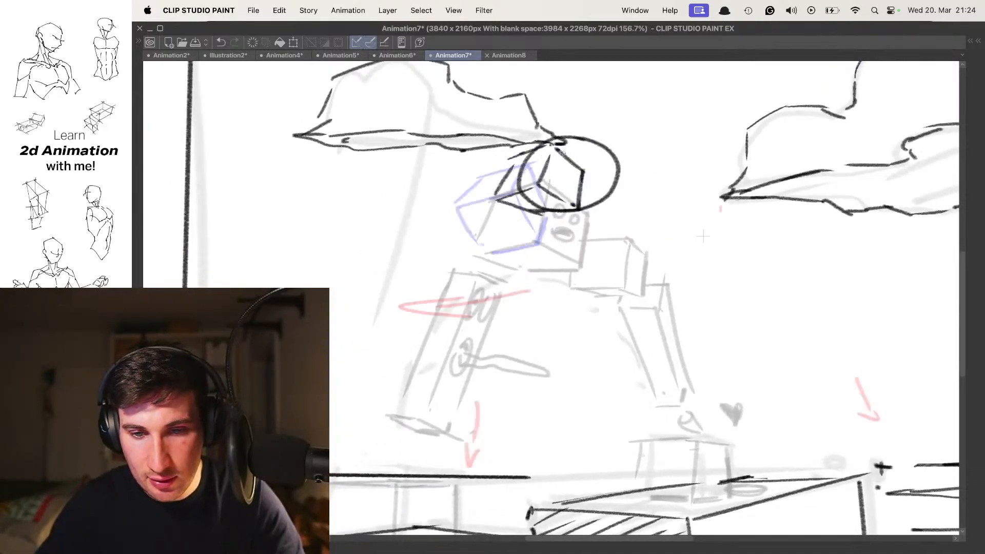
left_click_drag(618, 139, 587, 166)
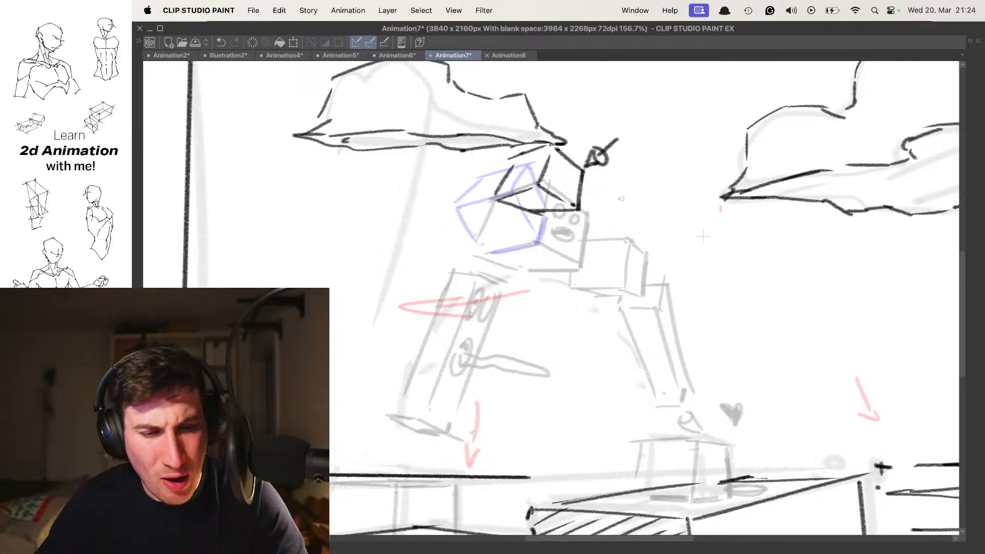
- Hatch the cube's right face, compare it with the neighbouring frame and undo the hatching
left_click_drag(561, 154, 578, 199)
mouse_move(605, 216)
left_mouse_down()
mouse_move(615, 182)
mouse_move(630, 219)
left_mouse_up()
key("Left")
key("Right")
key("super+z")
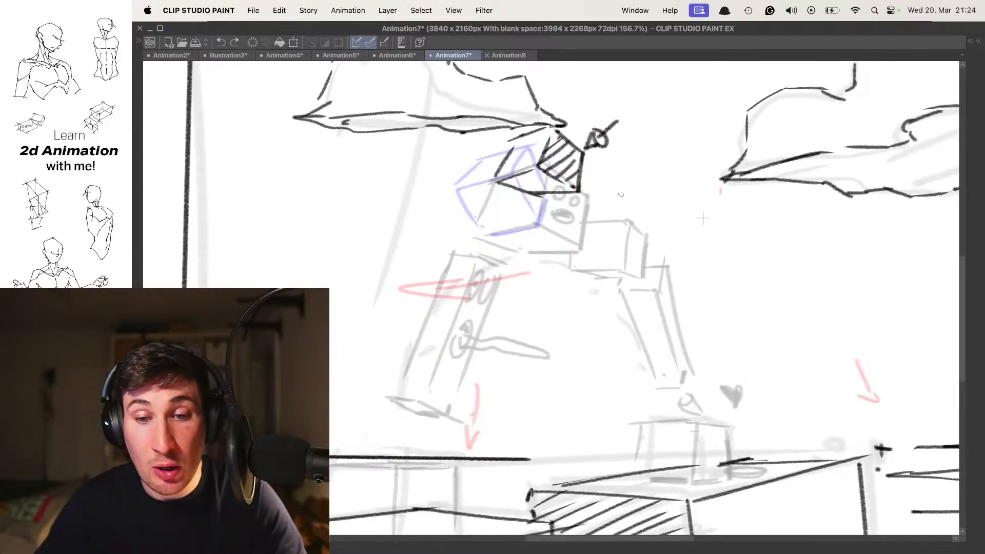
key("super+z")
key("super+z")
key("super+z")
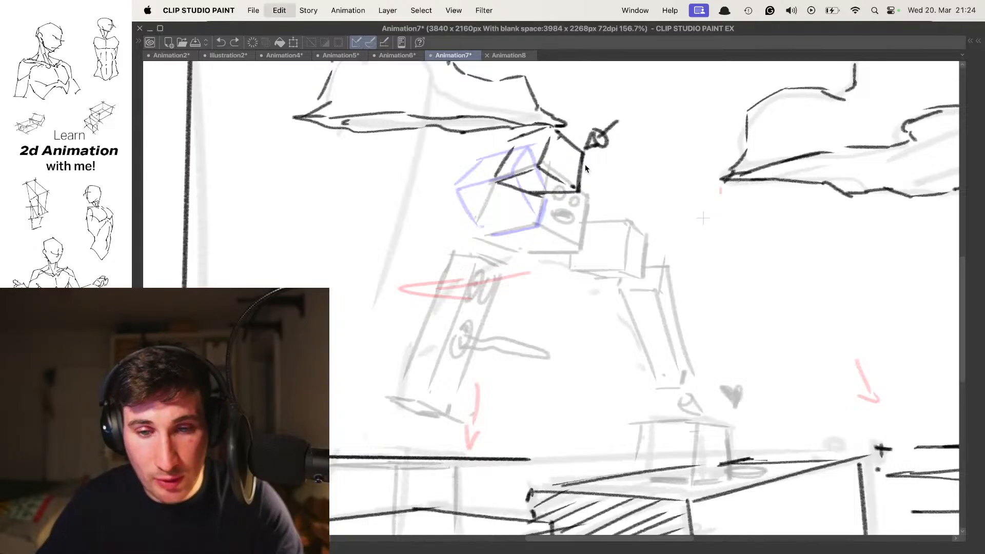
- Draw a small half-circle with a dot in the lower corner of the cube's right face and undo the extra stroke
left_click_drag(559, 181, 578, 184)
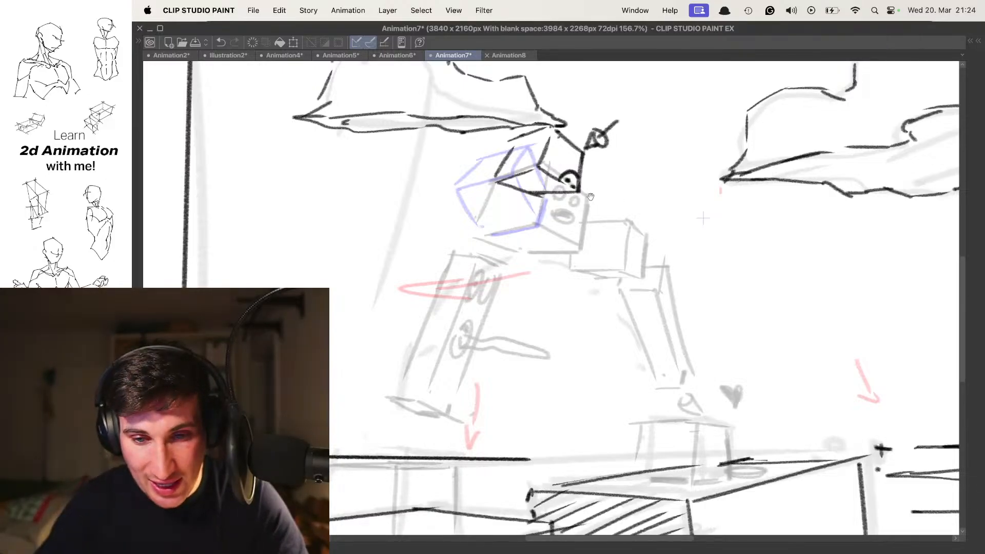
left_click_drag(581, 208, 626, 186)
key("super+z")
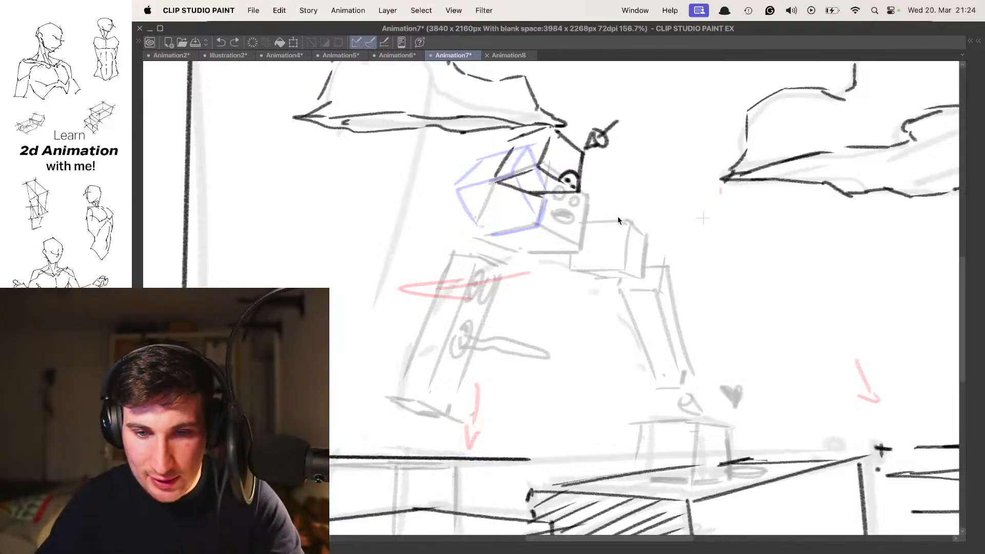
- Try sketching a diamond-shaped face for the descending cube over the small guide box past the arc's peak
mouse_move(593, 220)
left_mouse_down()
mouse_move(626, 202)
mouse_move(623, 193)
mouse_move(639, 238)
mouse_move(626, 261)
mouse_move(645, 237)
left_mouse_up()
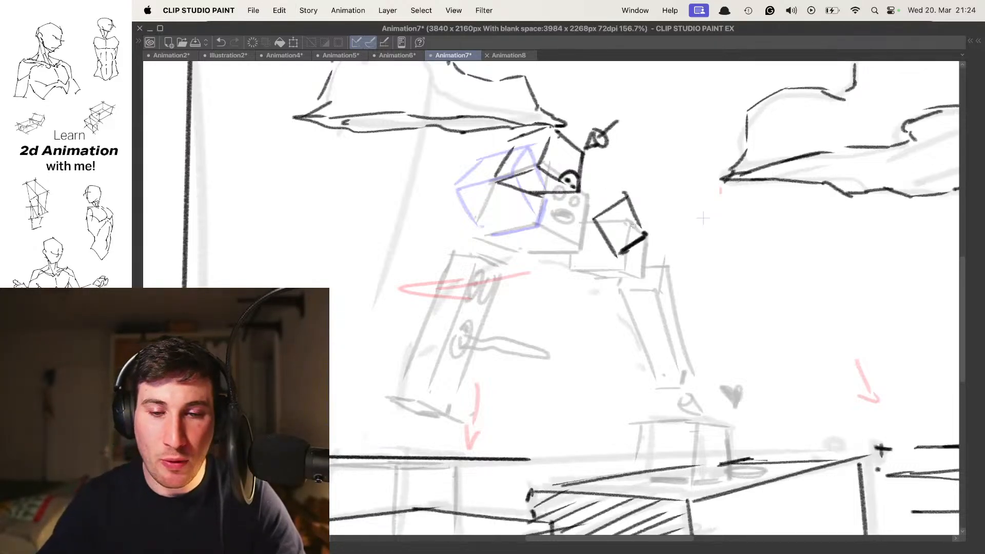
key("super+z")
key("super+z")
key("super+z")
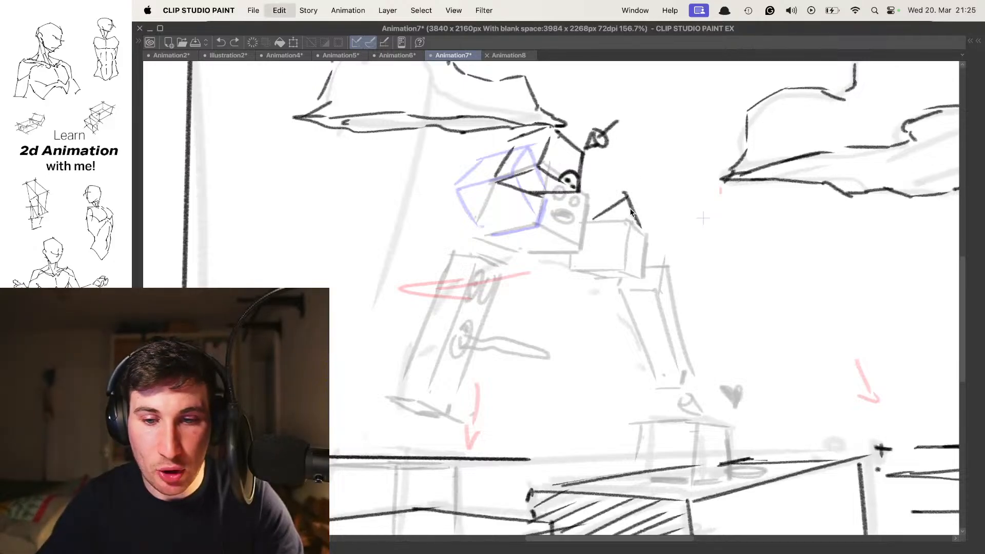
mouse_move(599, 212)
left_mouse_down()
mouse_move(623, 181)
mouse_move(641, 214)
mouse_move(622, 240)
mouse_move(646, 217)
left_mouse_up()
key("super+z")
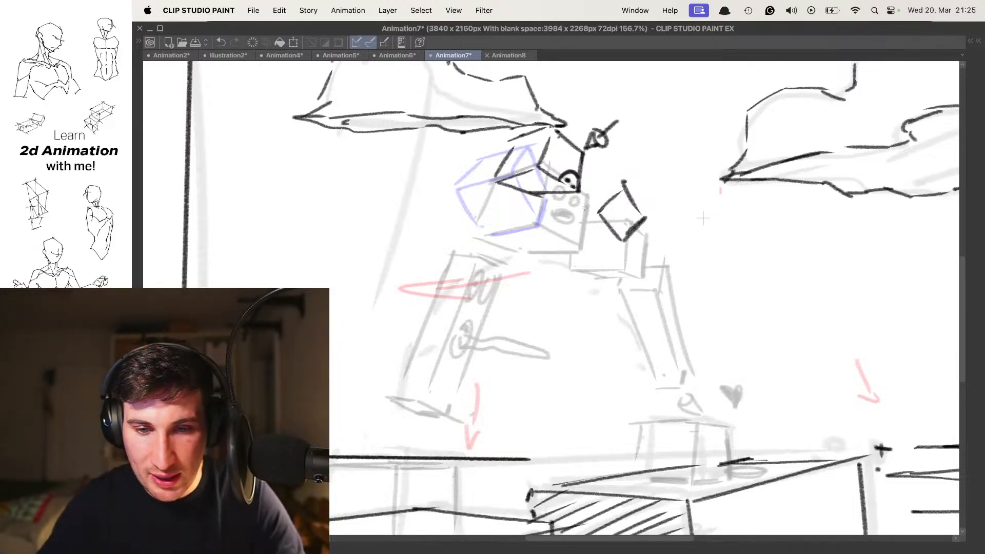
- Draft the rest of the tilted cube beside the finished one, compare it with neighbouring frames and undo the whole draft
mouse_move(568, 210)
left_mouse_down()
mouse_move(595, 210)
mouse_move(585, 190)
mouse_move(566, 211)
mouse_move(615, 239)
left_mouse_up()
scroll(653, 188, "down", 5)
scroll(653, 189, "up", 4)
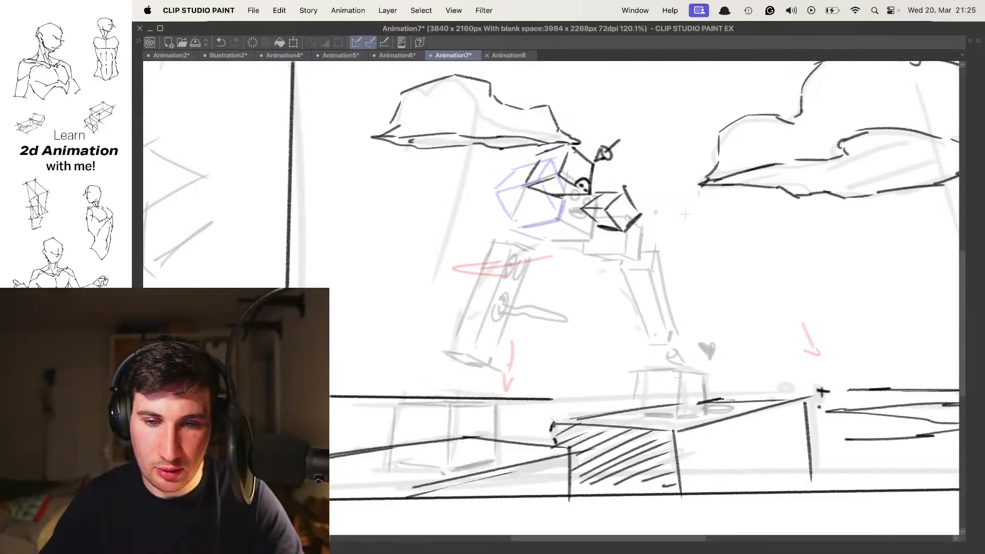
key("Right")
key("Left")
key("Left")
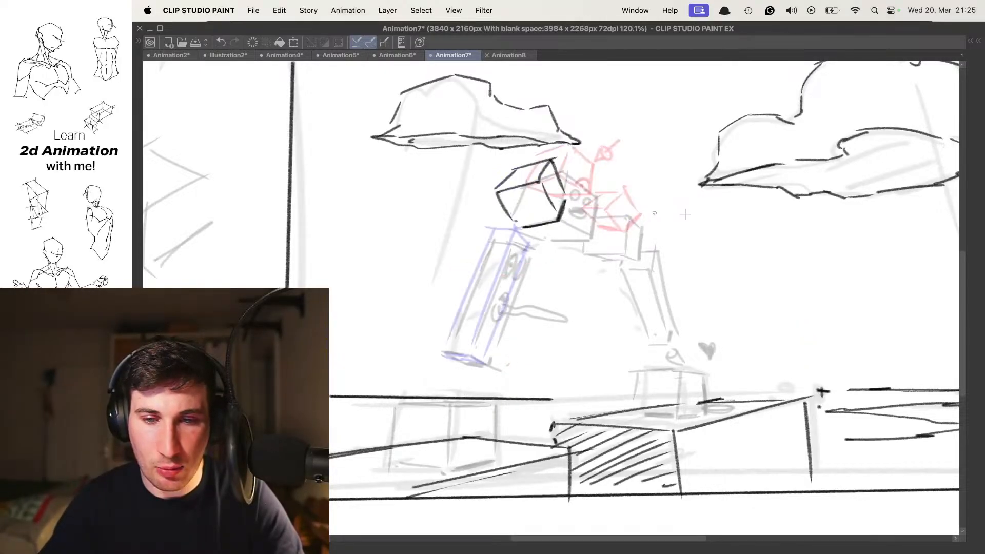
key("Right")
key("super+z")
key("super+z")
key("super+z")
key("super+z")
key("super+z")
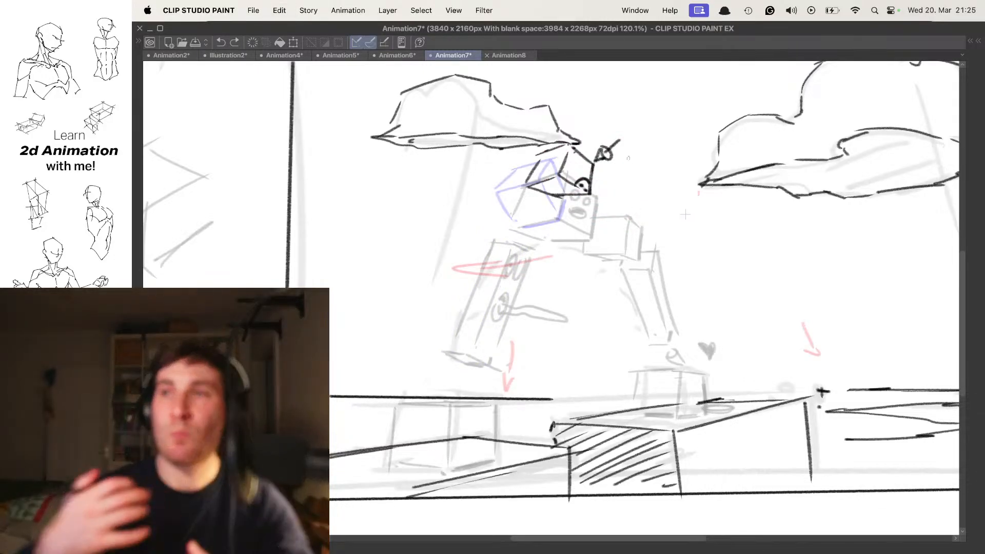
- Flip through the neighbouring airborne frames to examine how the cube's position and rotation progress
key("comma")
key("comma")
key("period")
key("period")
key("period")
key("comma")
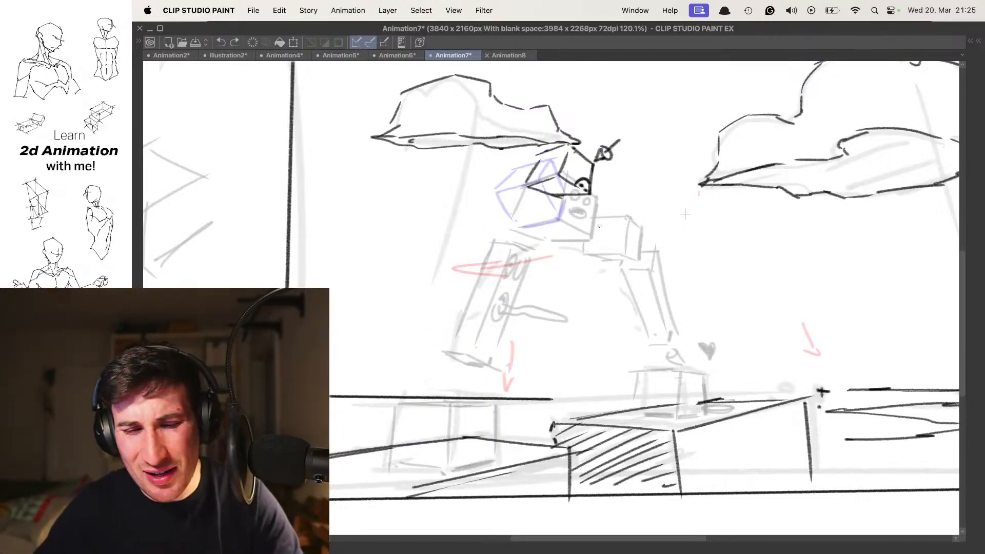
key("period")
key("period")
key("comma")
key("comma")
key("period")
key("comma")
scroll(613, 207, "up", 3)
key("period")
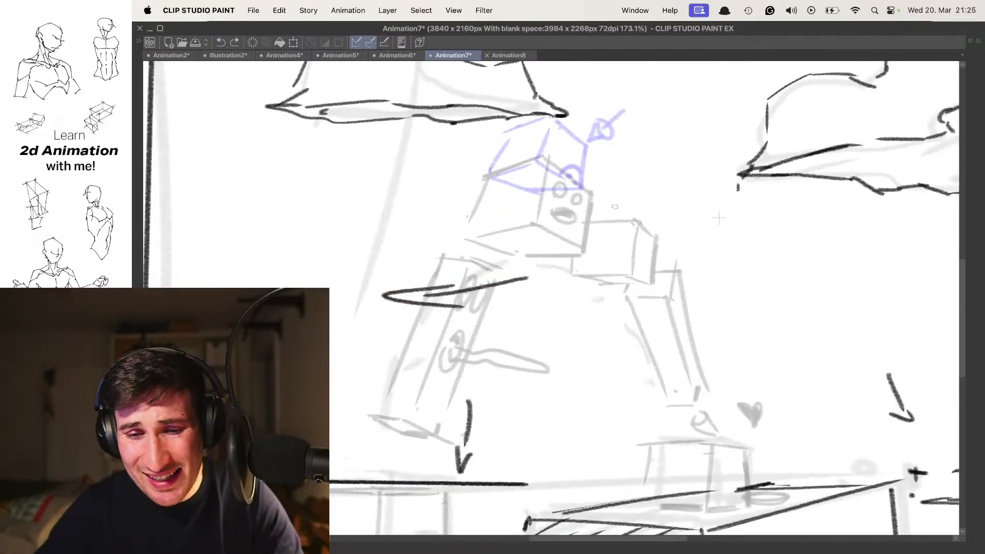
key("period")
key("comma")
- Sketch a tilted cube between the guide's face box and the small box on the frame with direction arrows, checking it against neighbouring frames
left_click_drag(636, 193, 624, 229)
mouse_move(609, 189)
left_mouse_down()
mouse_move(589, 230)
mouse_move(605, 268)
left_mouse_up()
left_click_drag(590, 230, 598, 252)
mouse_move(538, 226)
left_mouse_down()
mouse_move(592, 229)
mouse_move(567, 188)
mouse_move(609, 190)
left_mouse_up()
mouse_move(539, 229)
left_mouse_down()
mouse_move(578, 260)
mouse_move(604, 262)
left_mouse_up()
scroll(618, 228, "down", 3)
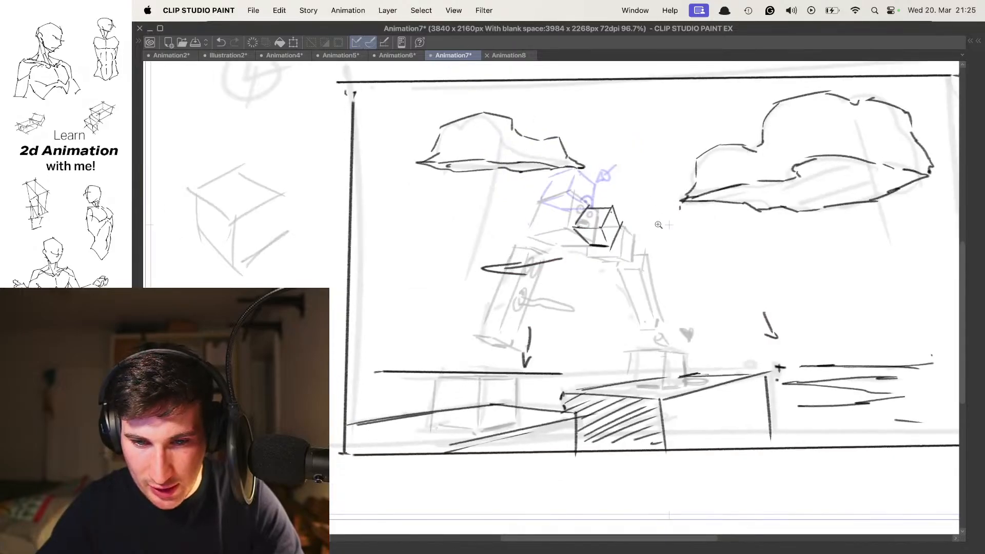
left_click_drag(653, 224, 643, 194)
key("comma")
key("comma")
key("comma")
key("period")
key("period")
key("period")
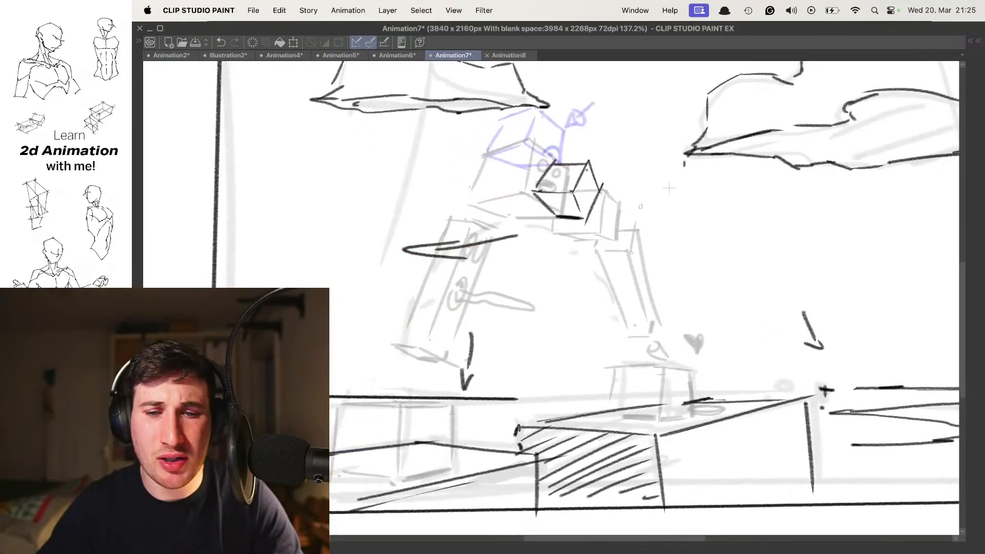
- Draw a small heart above the ledge on the frame where the squashed box sits on the ground
key("period")
left_click_drag(668, 188, 763, 102)
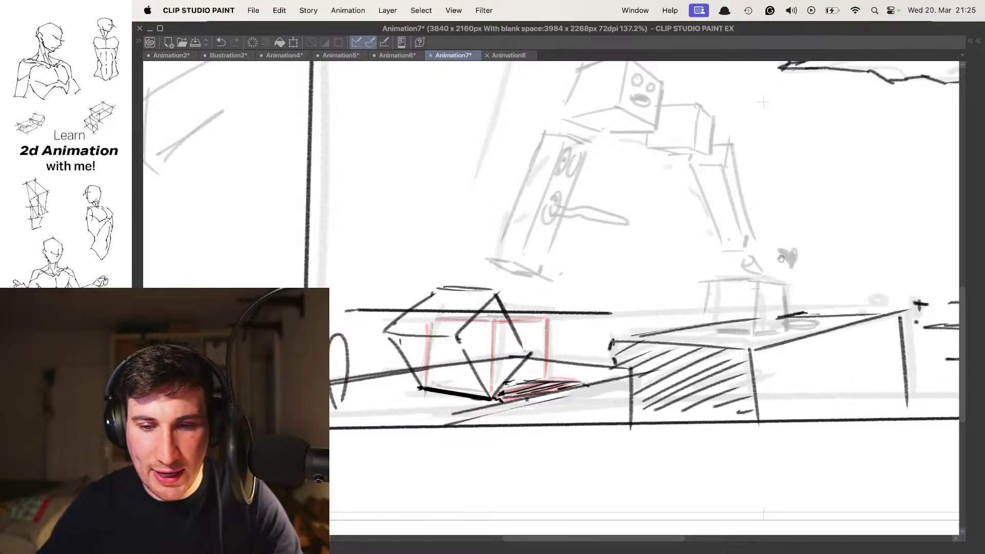
scroll(733, 292, "right", 5)
mouse_move(686, 302)
left_mouse_down()
mouse_move(682, 292)
mouse_move(697, 295)
left_mouse_up()
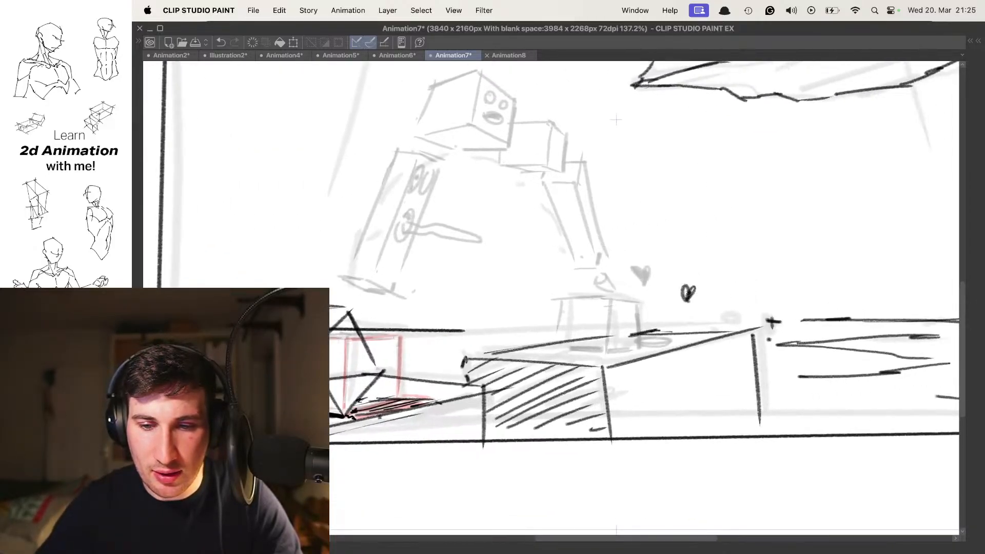
scroll(700, 252, "down", 3)
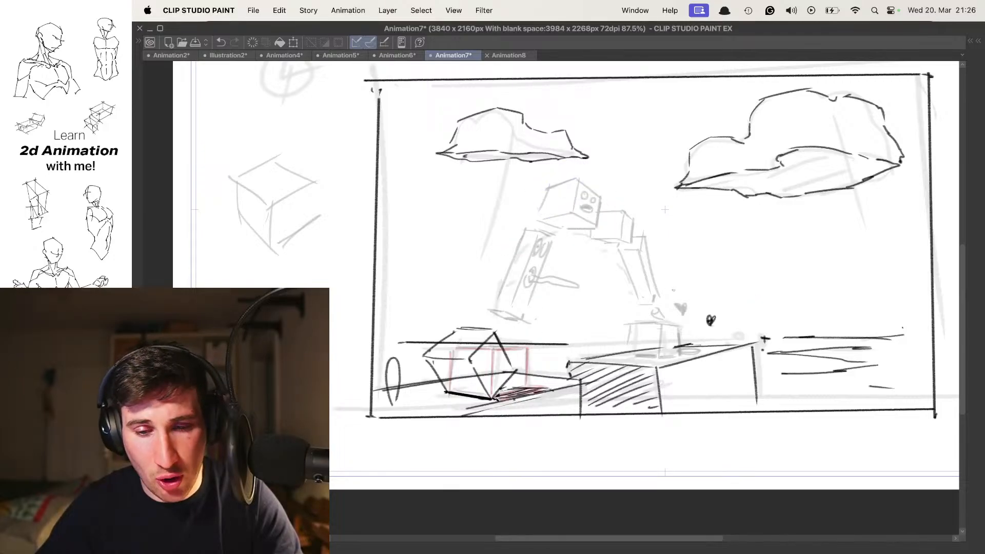
- On the empty frame after the new cube, try a flat bottom face with a downward edge for the falling box
scroll(665, 209, "up", 4)
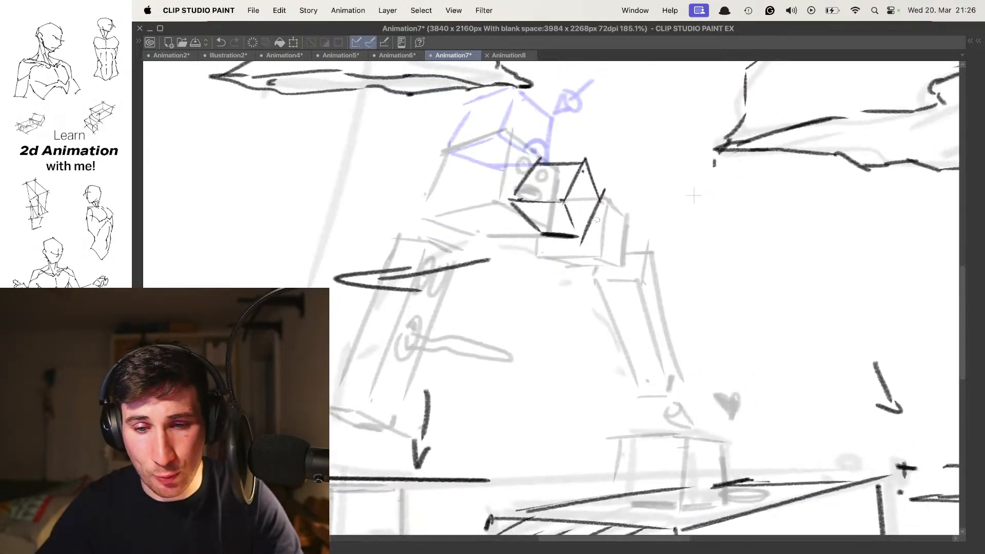
scroll(603, 228, "down", 2)
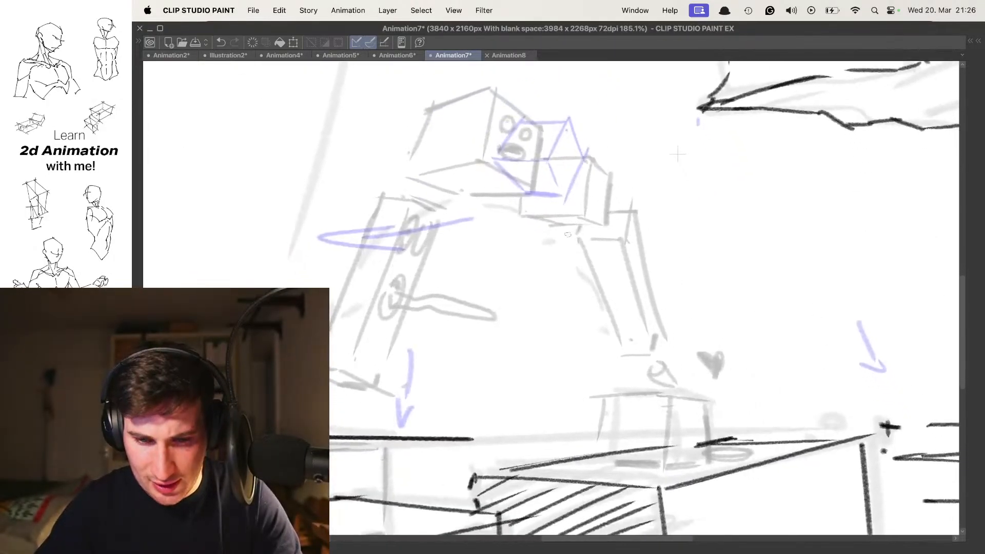
mouse_move(541, 231)
left_mouse_down()
mouse_move(589, 245)
mouse_move(610, 227)
left_mouse_up()
key("super+z")
key("super+z")
left_click_drag(545, 232, 624, 225)
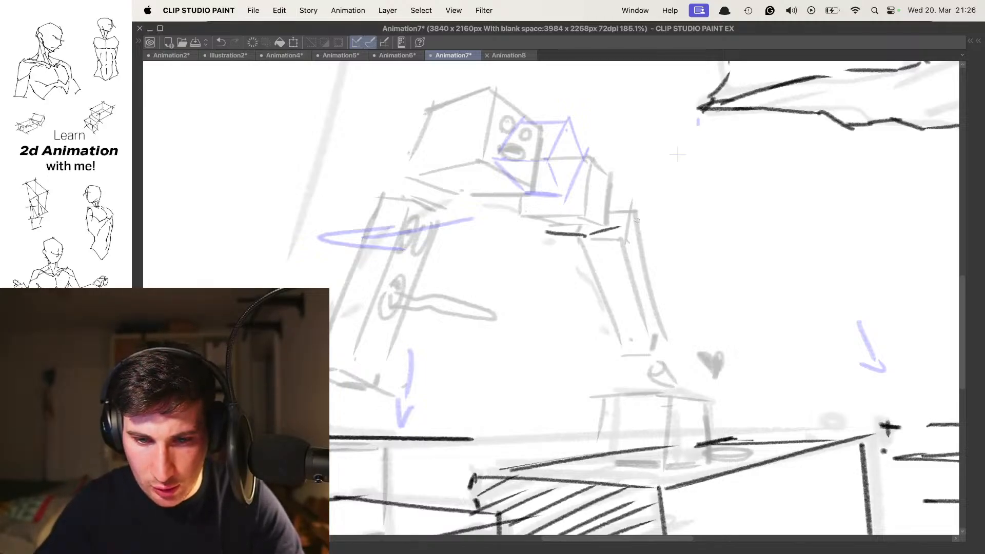
mouse_move(547, 232)
left_mouse_down()
mouse_move(637, 224)
mouse_move(586, 250)
mouse_move(602, 304)
left_mouse_up()
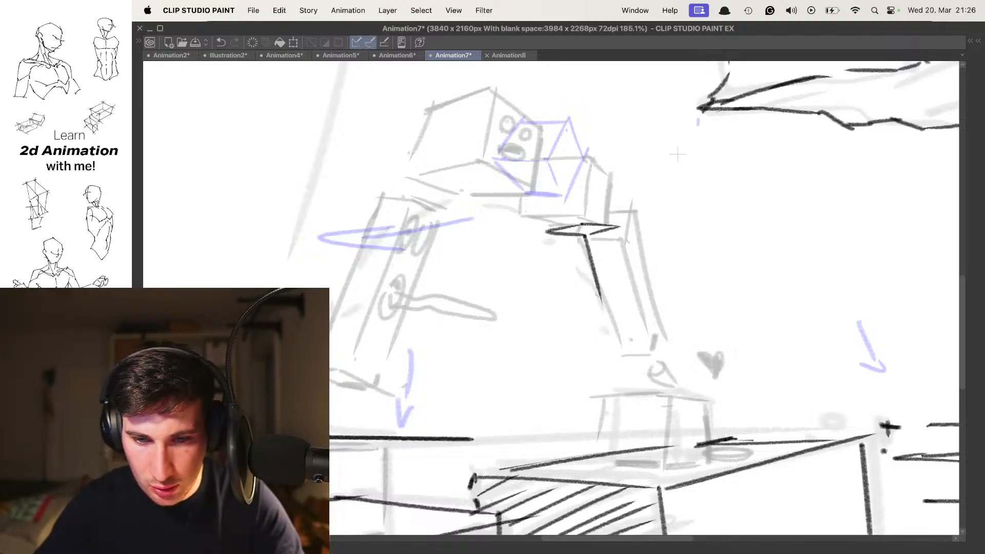
key("super+z")
key("super+z")
key("super+z")
- Try building an upright cube from its bottom face beside the small guide box, and undo it
mouse_move(551, 232)
left_mouse_down()
mouse_move(578, 221)
mouse_move(628, 228)
mouse_move(600, 237)
mouse_move(627, 232)
left_mouse_up()
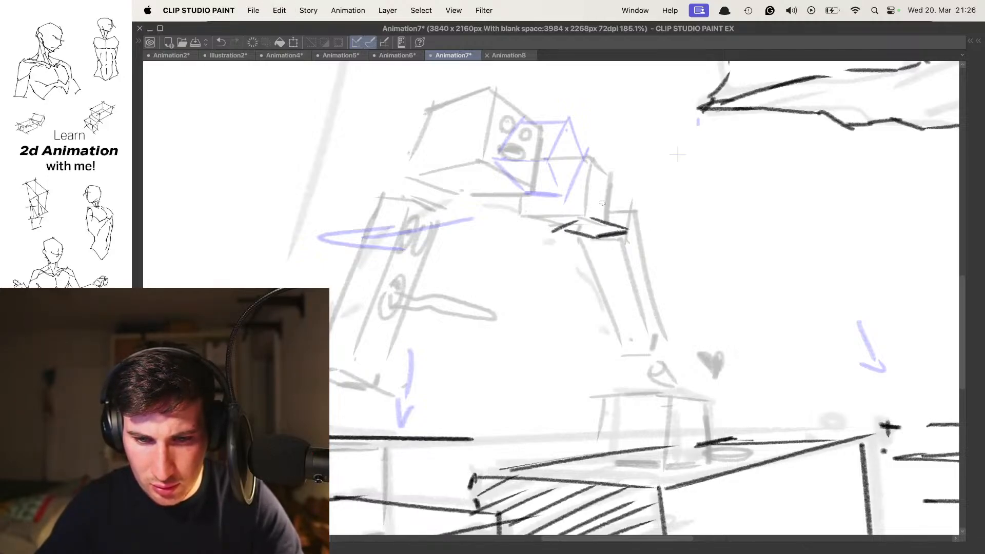
mouse_move(583, 179)
left_mouse_down()
mouse_move(585, 218)
mouse_move(551, 232)
mouse_move(582, 173)
left_mouse_up()
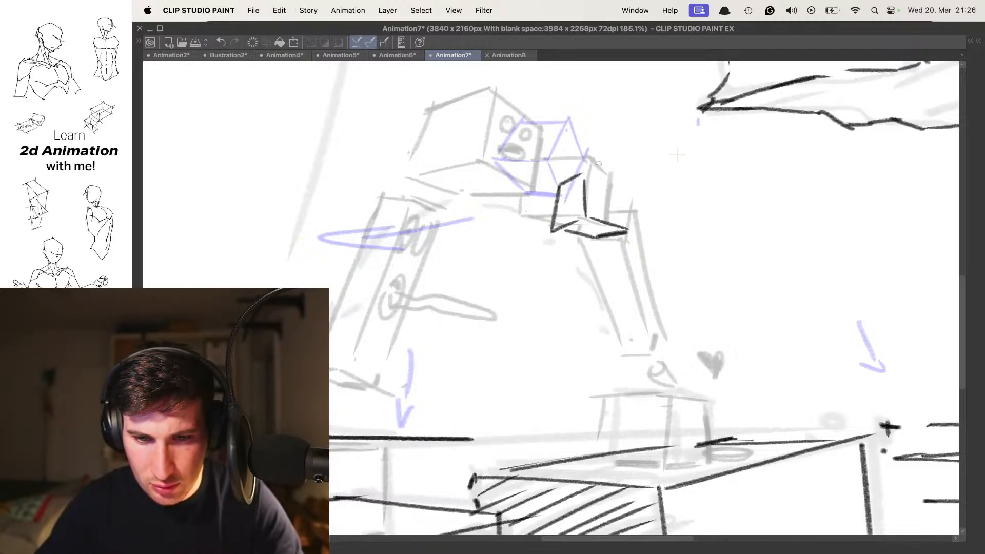
scroll(631, 206, "down", 3)
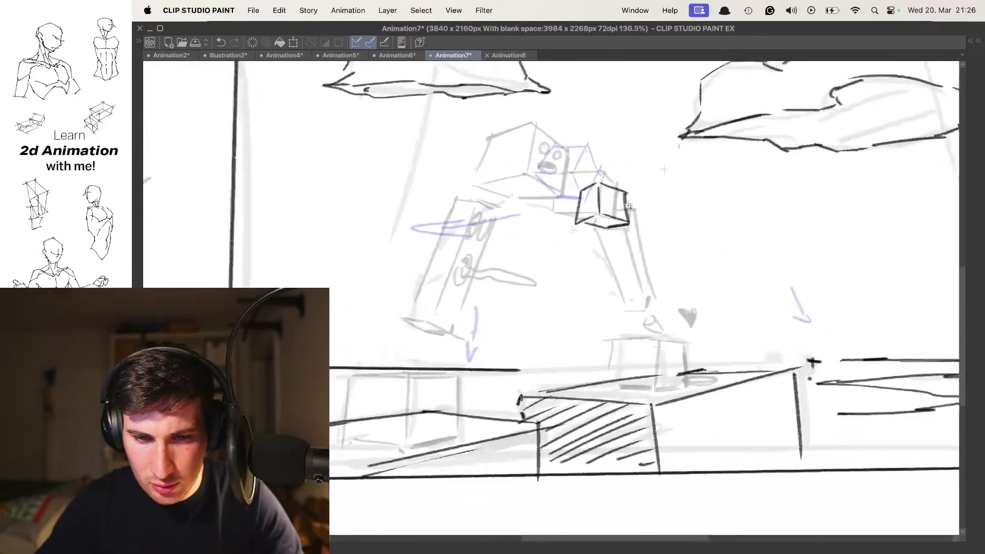
scroll(632, 206, "up", 3)
key("super+z")
key("super+z")
key("super+z")
key("super+z")
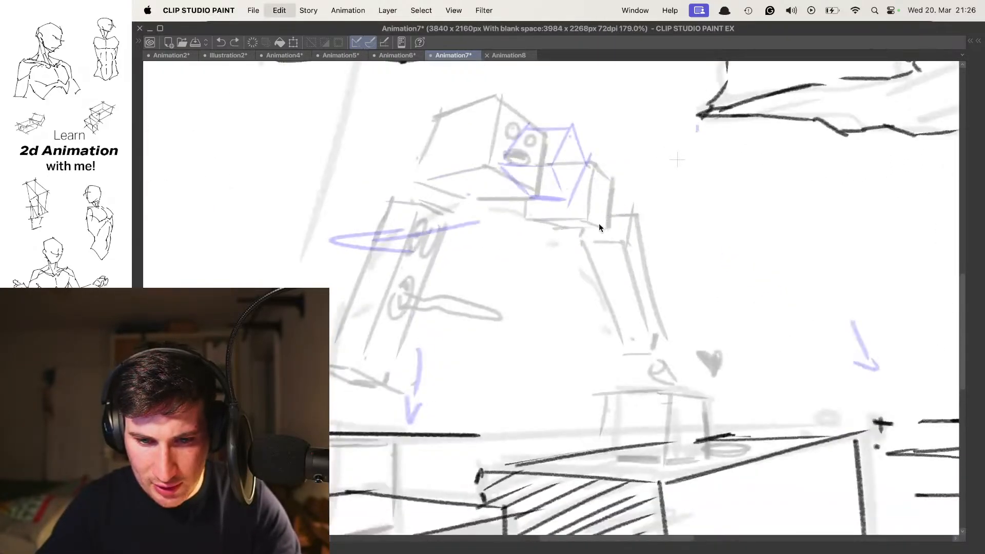
- Try a tilted bottom face for the falling cube at the top of the descending guide box, and undo it
mouse_move(560, 236)
left_mouse_down()
mouse_move(590, 214)
mouse_move(617, 222)
left_mouse_up()
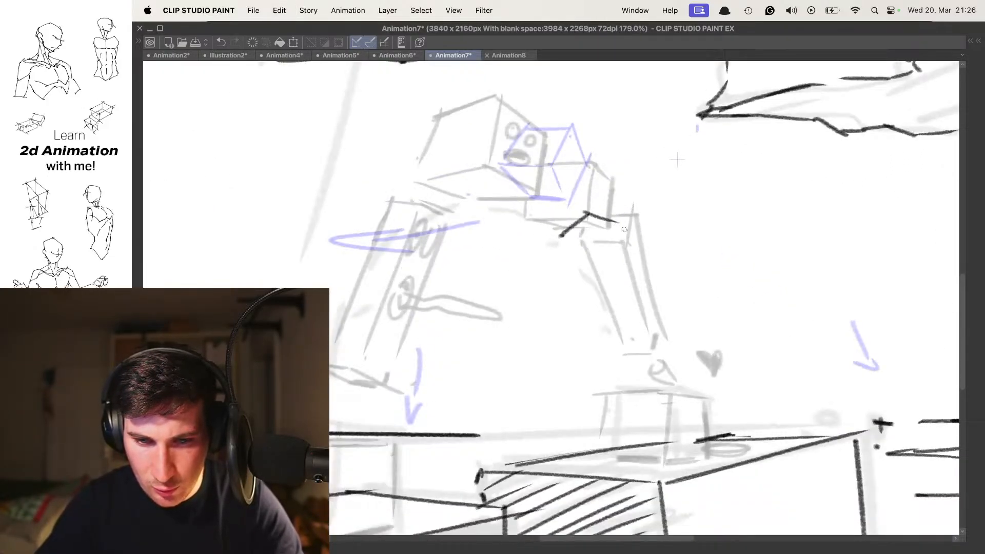
left_click_drag(559, 235, 634, 229)
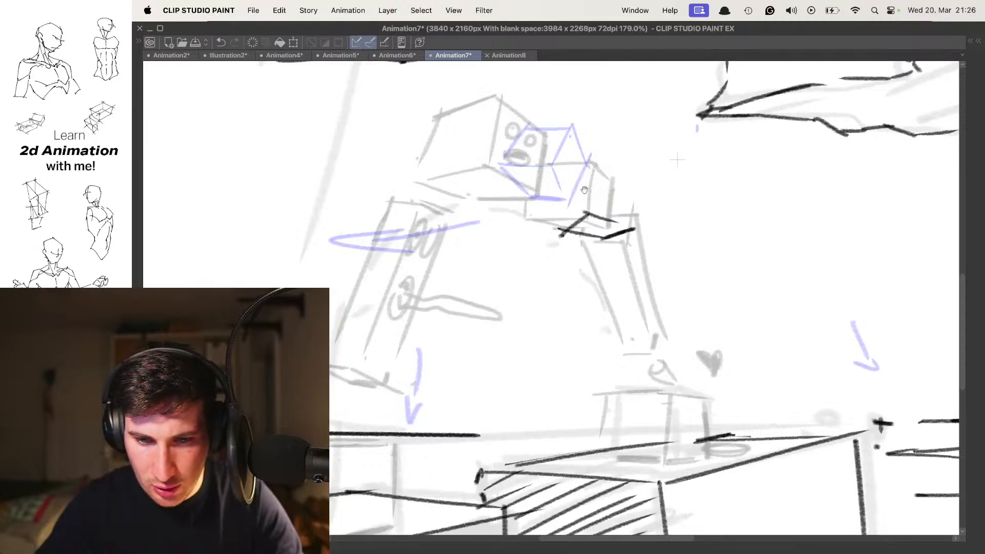
scroll(616, 200, "down", 5)
scroll(622, 218, "up", 5)
key("super+z")
key("super+z")
key("super+z")
key("super+z")
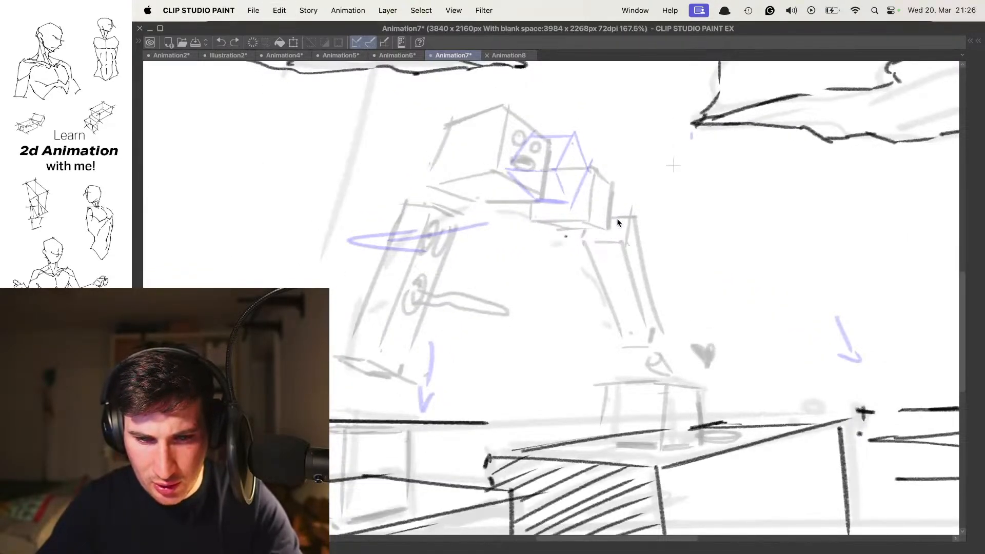
key("super+z")
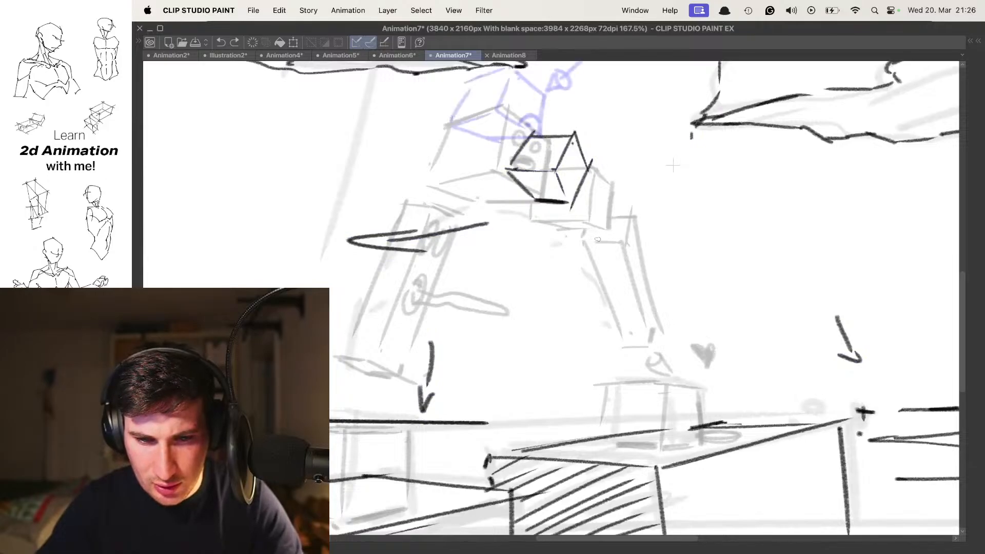
- Draft a cube with a slanted bottom face and side edges above the descending guide box, comparing it with neighbouring frames
scroll(603, 238, "down", 5)
scroll(605, 238, "up", 4)
key("Right")
mouse_move(576, 233)
left_mouse_down()
mouse_move(611, 220)
mouse_move(637, 236)
left_mouse_up()
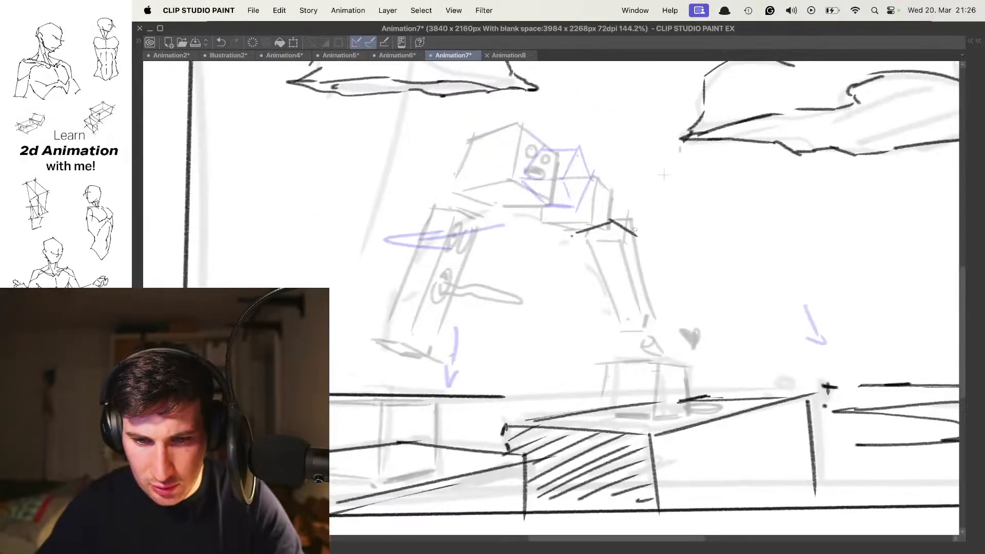
left_click_drag(574, 232, 615, 241)
mouse_move(609, 179)
left_mouse_down()
mouse_move(613, 218)
mouse_move(580, 225)
left_mouse_up()
left_click_drag(611, 183, 636, 230)
key("Right")
key("Left")
key("Right")
key("Left")
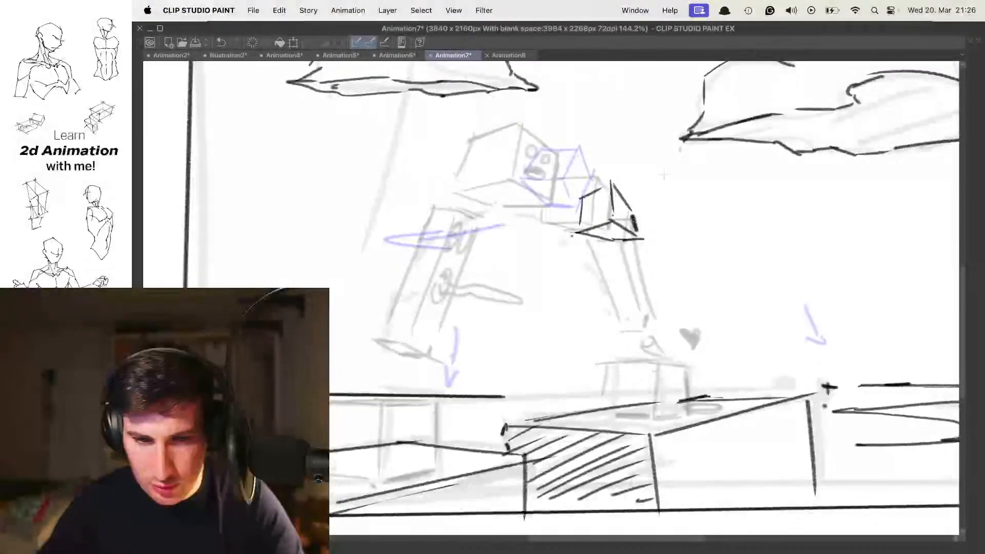
- Undo the strokes of the latest cube draft
key("super+z")
key("super+z")
key("super+z")
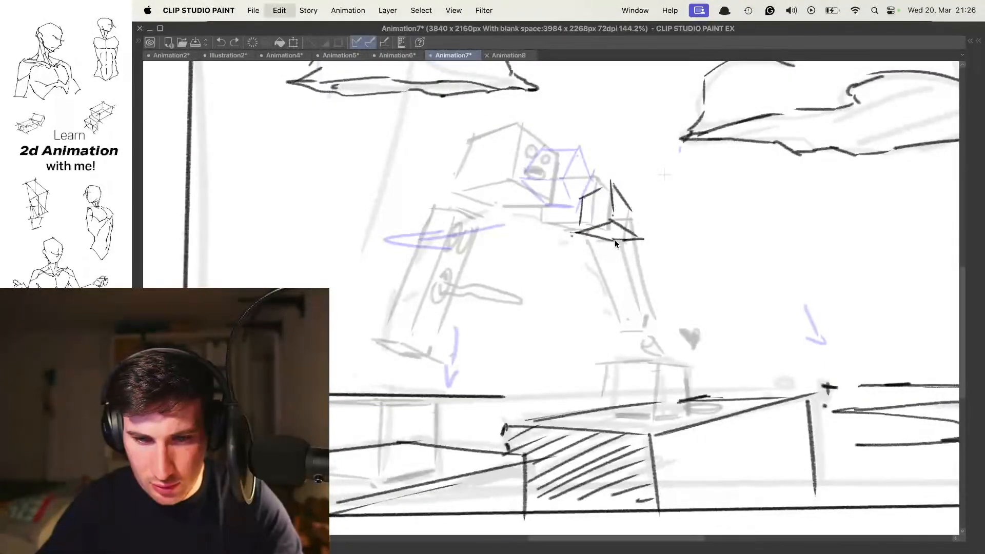
key("super+z")
key("super+z")
key("super+z")
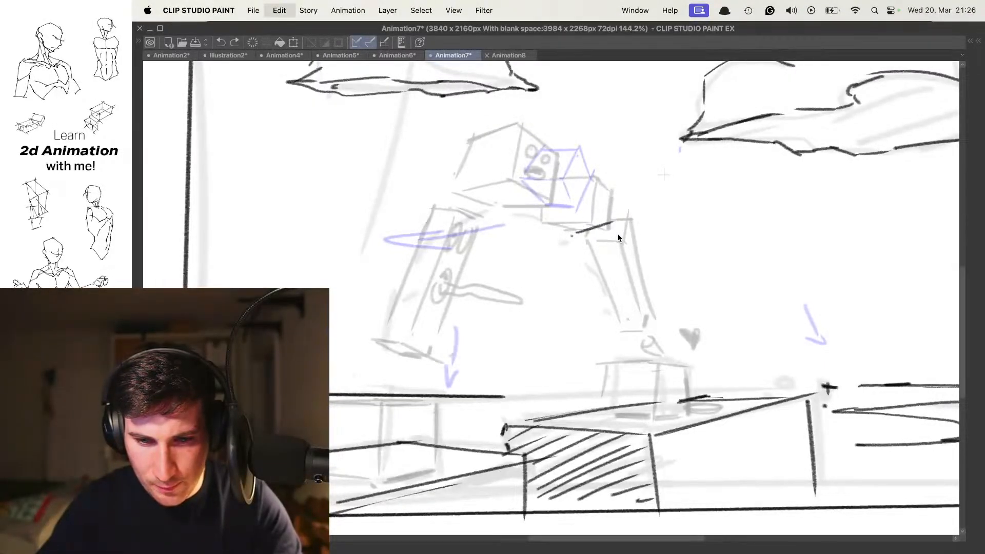
- Sketch a small tilted cube over the upper end of the descending guide box
mouse_move(595, 238)
left_mouse_down()
mouse_move(619, 215)
mouse_move(607, 266)
left_mouse_up()
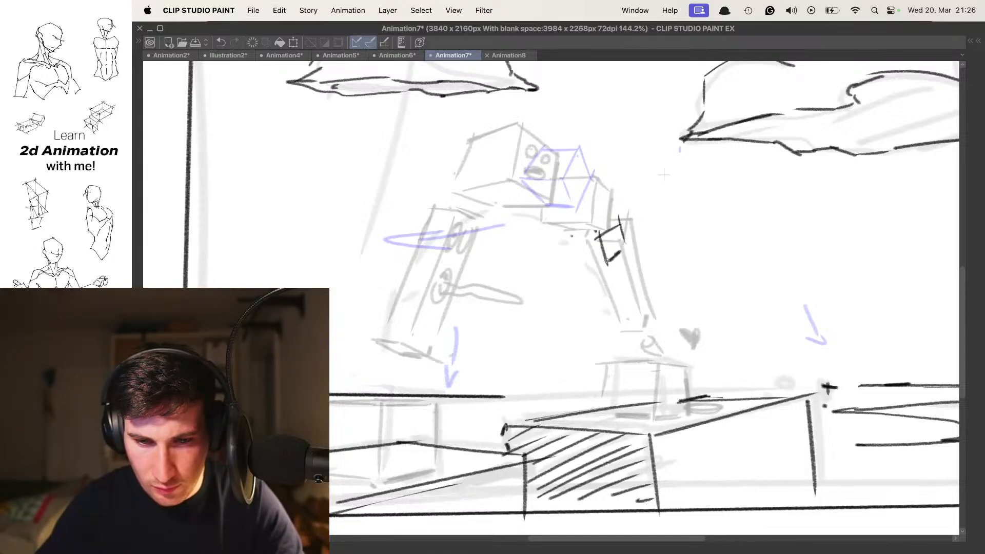
mouse_move(598, 232)
left_mouse_down()
mouse_move(564, 235)
mouse_move(612, 222)
left_mouse_up()
mouse_move(613, 218)
left_mouse_down()
mouse_move(573, 242)
mouse_move(584, 255)
left_mouse_up()
left_click_drag(583, 254, 608, 260)
left_click_drag(603, 233, 610, 227)
scroll(647, 217, "down", 3)
- Flip back and forth through the airborne frames to examine the spacing and rotation of the cubes
key("Left")
key("Right")
key("Left")
key("Left")
key("Left")
key("Right")
key("Right")
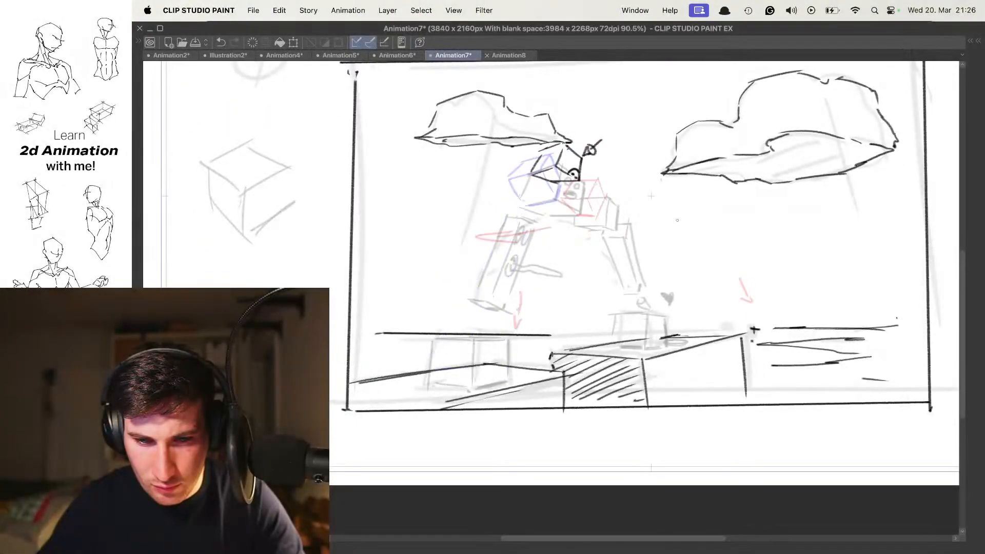
key("Right")
key("Right")
key("Left")
key("Right")
key("Left")
key("Right")
key("Left")
key("Right")
key("Left")
key("Right")
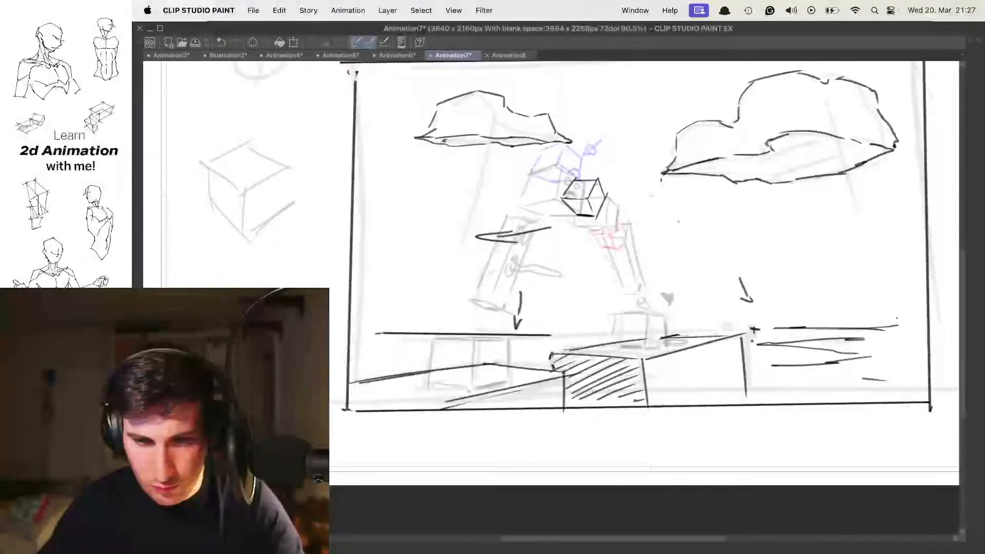
key("Right")
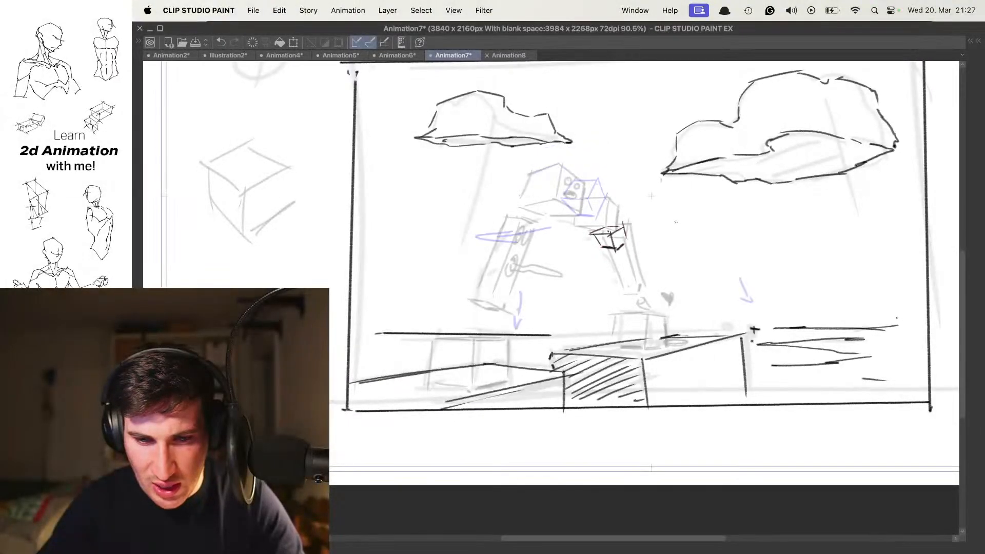
- Play back the animation to check the jump with the new falling cube
key("Right")
key("Right")
key("Return")
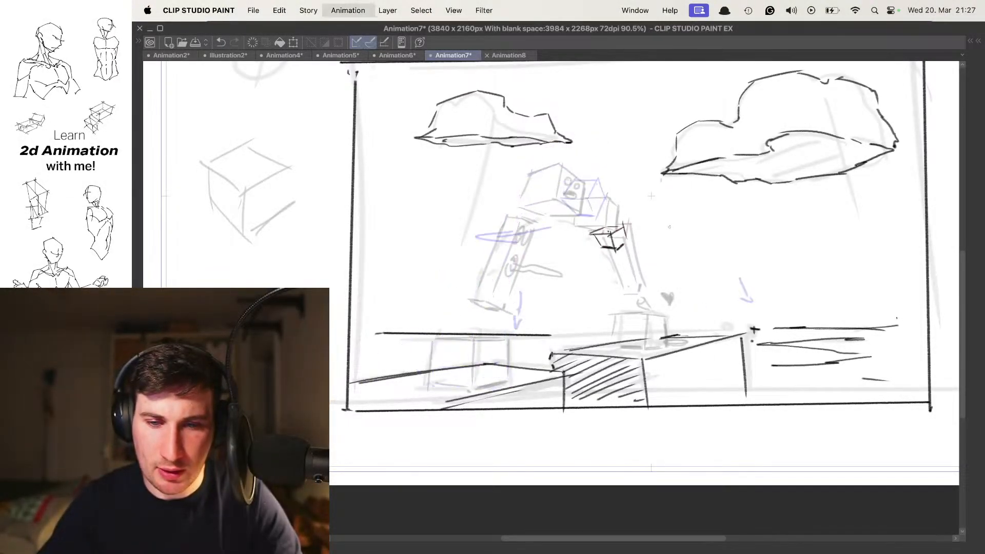
key("Return")
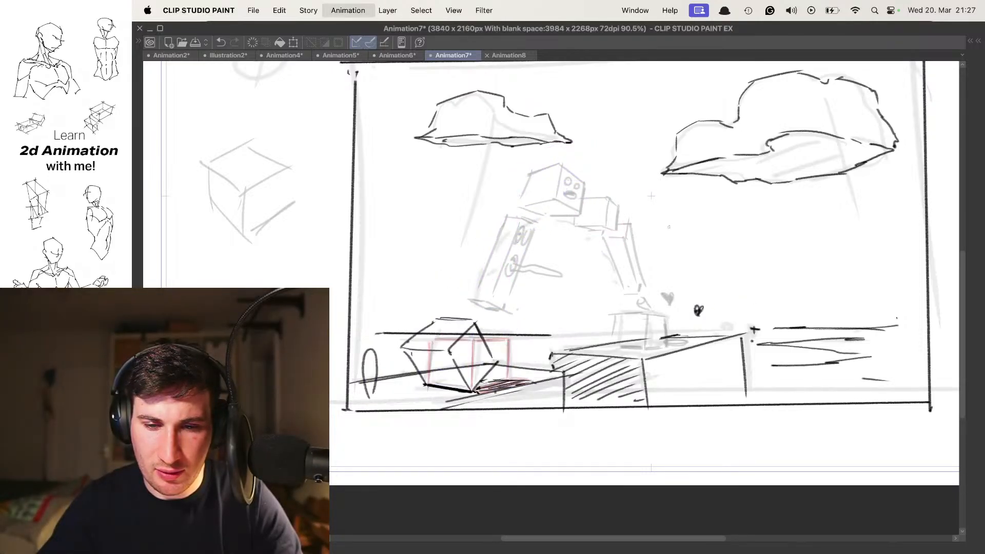
- Clear the small tilted cube from the upper end of the descending guide box and return to the preceding airborne frame
left_click(618, 263, "alt")
left_click(613, 266)
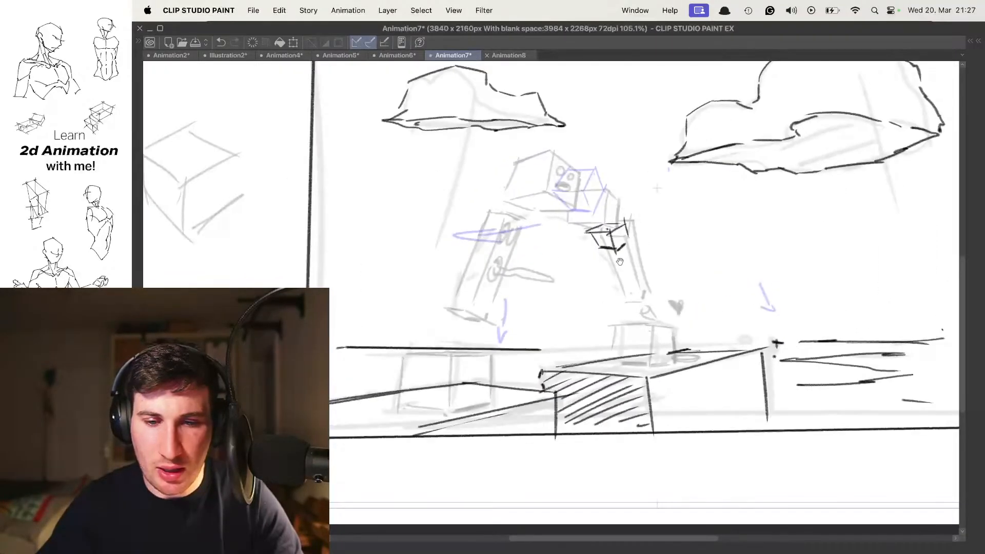
left_click(629, 251)
left_click_drag(602, 257, 624, 279)
mouse_move(637, 197)
left_mouse_down()
mouse_move(611, 205)
mouse_move(649, 216)
mouse_move(649, 244)
left_mouse_up()
mouse_move(618, 209)
left_mouse_down()
mouse_move(647, 208)
mouse_move(613, 206)
mouse_move(602, 186)
mouse_move(651, 304)
mouse_move(621, 277)
left_mouse_up()
key("Right")
key("Right")
key("Right")
- Redraw the airborne cube beside the guide's face box as a smaller cube with a steeper tilt
mouse_move(649, 230)
left_mouse_down()
mouse_move(627, 214)
mouse_move(643, 192)
left_mouse_up()
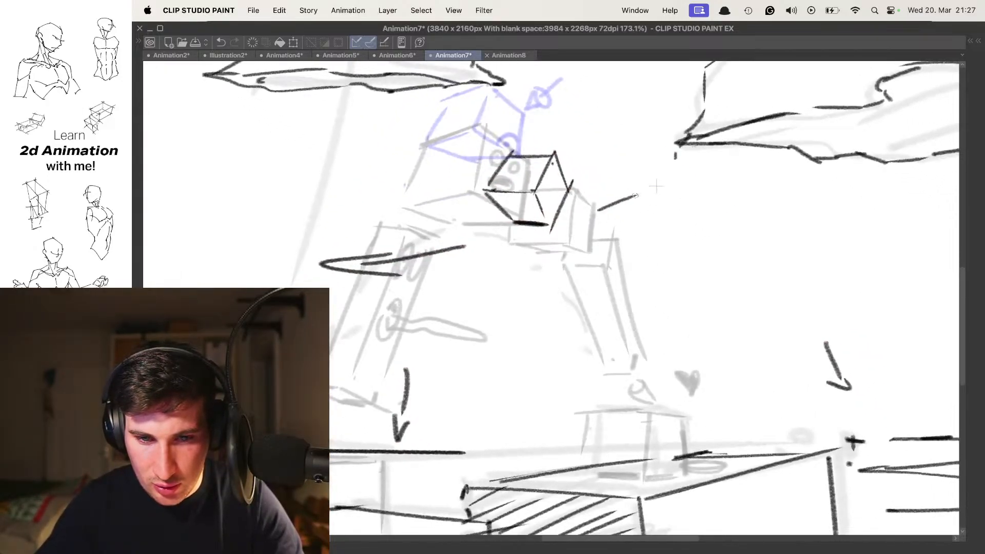
key("super+z")
key("super+z")
mouse_move(618, 192)
left_mouse_down()
mouse_move(645, 232)
mouse_move(596, 203)
mouse_move(623, 230)
mouse_move(642, 231)
left_mouse_up()
mouse_move(623, 160)
left_mouse_down()
mouse_move(612, 194)
mouse_move(593, 185)
mouse_move(620, 163)
mouse_move(643, 220)
left_mouse_up()
mouse_move(643, 176)
left_mouse_down()
mouse_move(629, 183)
mouse_move(641, 168)
left_mouse_up()
mouse_move(641, 168)
left_mouse_down()
mouse_move(645, 183)
mouse_move(539, 215)
mouse_move(580, 200)
mouse_move(650, 209)
left_mouse_up()
- Lasso the redrawn cube, transform it into place beside the guide's face box, and clear the selection
scroll(588, 190, "up", 1)
mouse_move(605, 243)
left_mouse_down()
mouse_move(684, 232)
mouse_move(587, 191)
left_mouse_up()
key("super+t")
left_click_drag(657, 229, 600, 212)
key("Return")
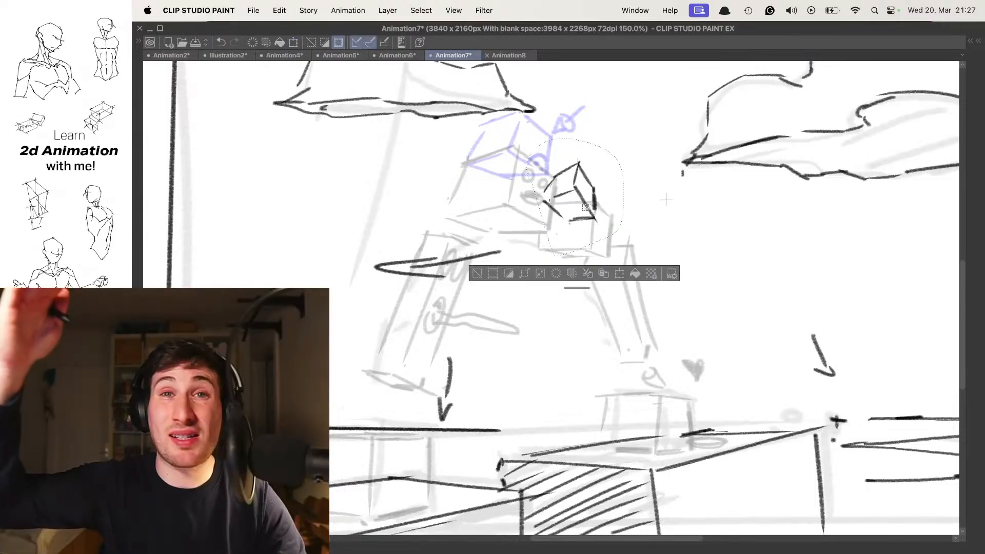
key("super+d")
- Flip between the neighbouring airborne frames to examine the redrawn cube's position and rotation
scroll(585, 208, "down", 3)
scroll(568, 216, "up", 2)
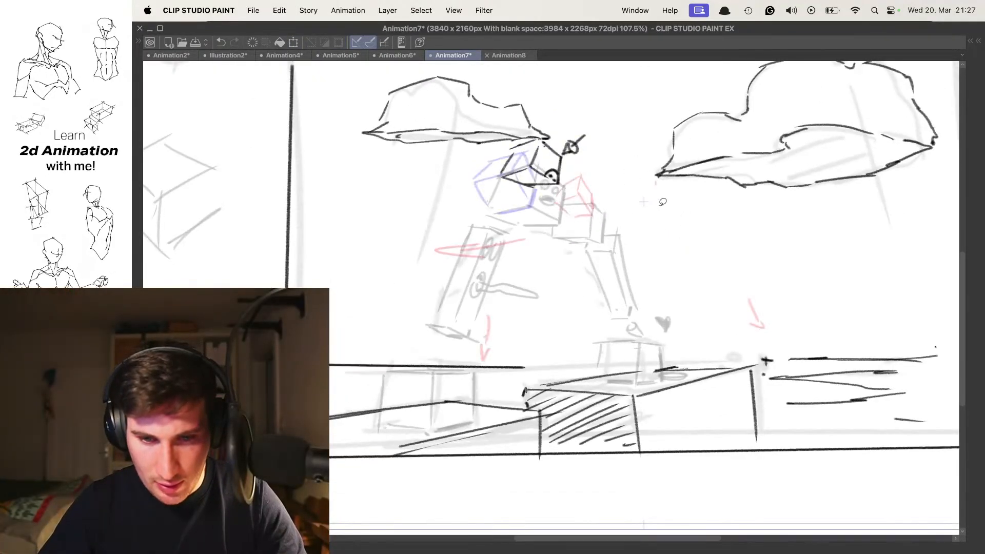
scroll(616, 234, "up", 1)
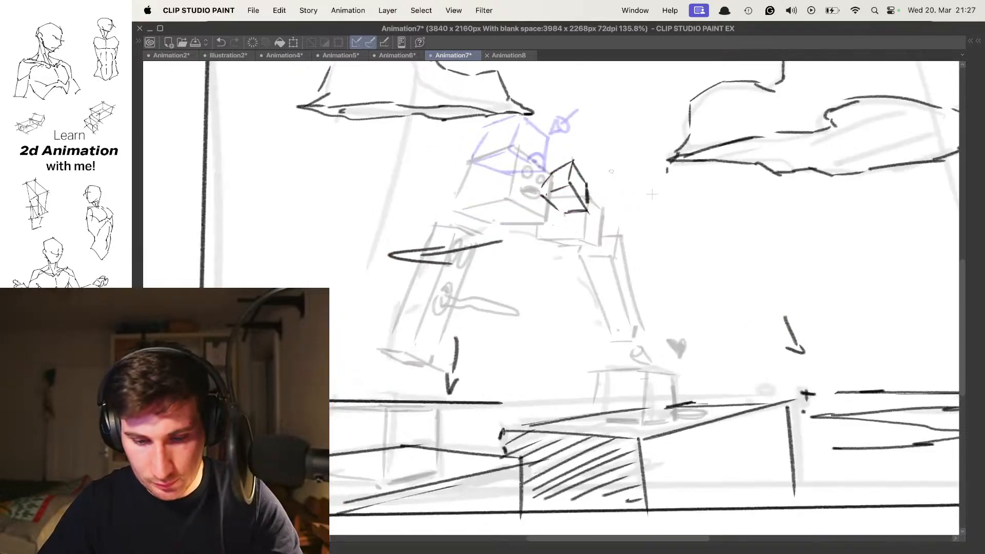
key("Left")
key("Right")
key("Left")
key("Right")
key("Tab")
key("Tab")
key("Right")
key("Left")
key("Right")
key("Left")
key("Right")
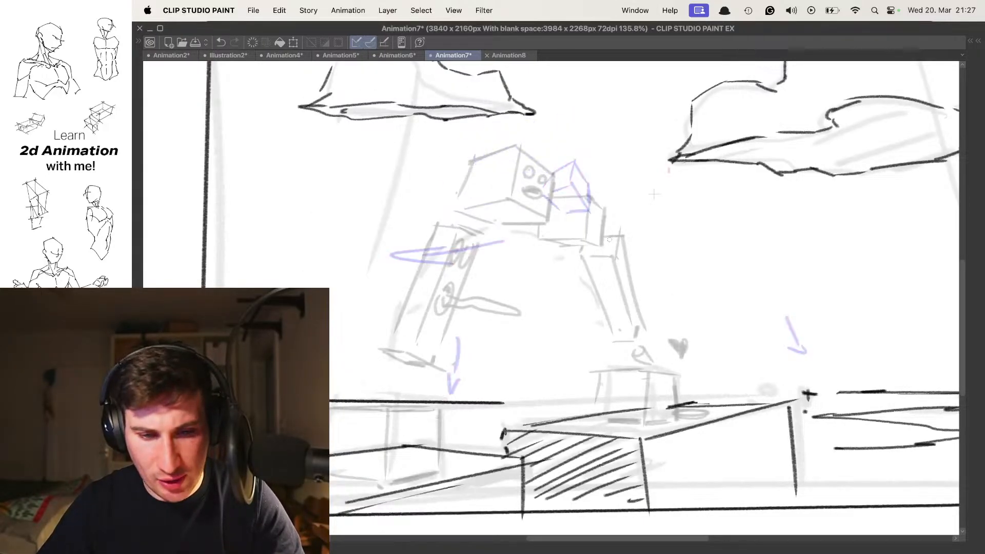
key("Tab")
key("Tab")
- Sketch a new small falling cube over the upper end of the descending guide box, with its top and side faces
left_click_drag(628, 247, 598, 212)
scroll(598, 212, "up", 2)
key("Left")
key("Right")
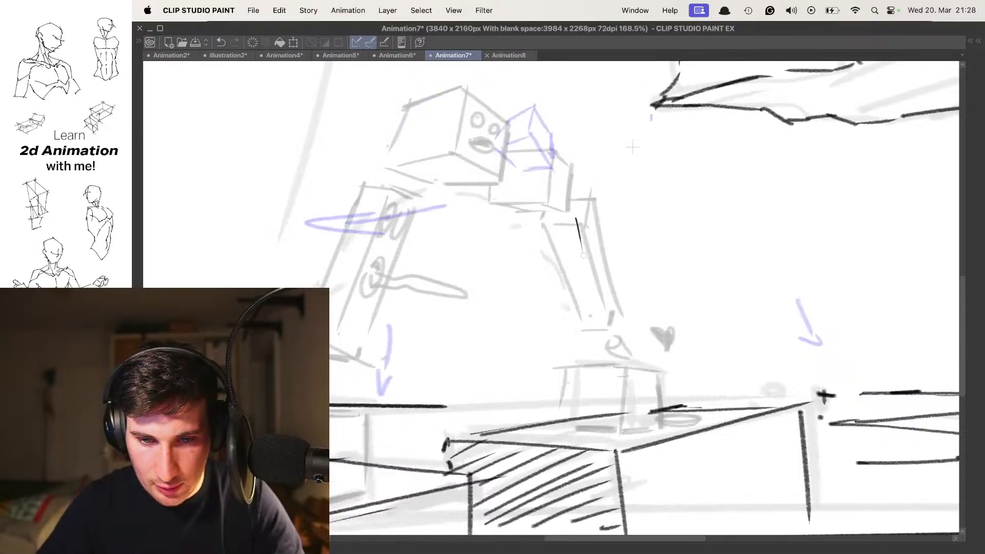
left_click_drag(559, 251, 582, 248)
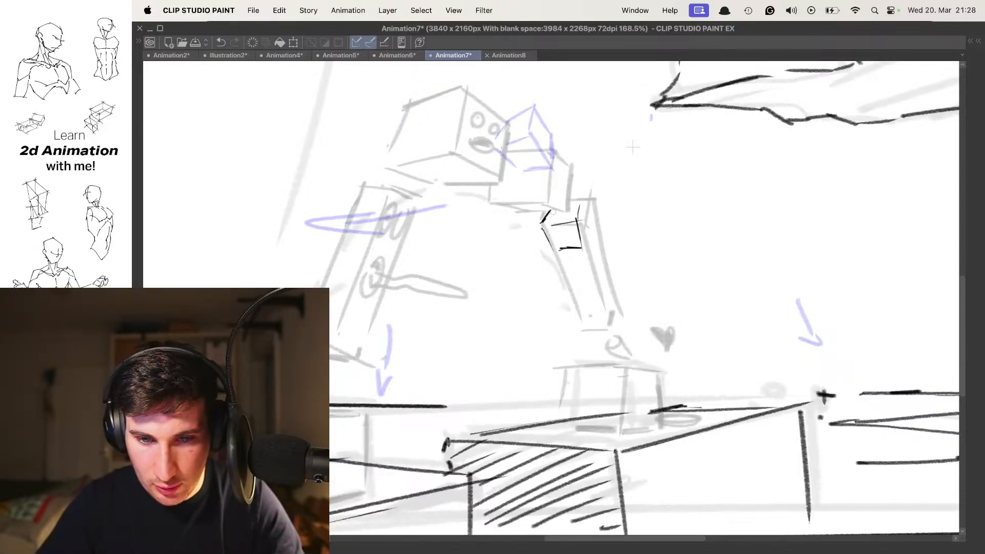
left_click_drag(587, 246, 590, 222)
scroll(595, 231, "down", 5)
key("Left")
key("Right")
scroll(613, 243, "up", 3)
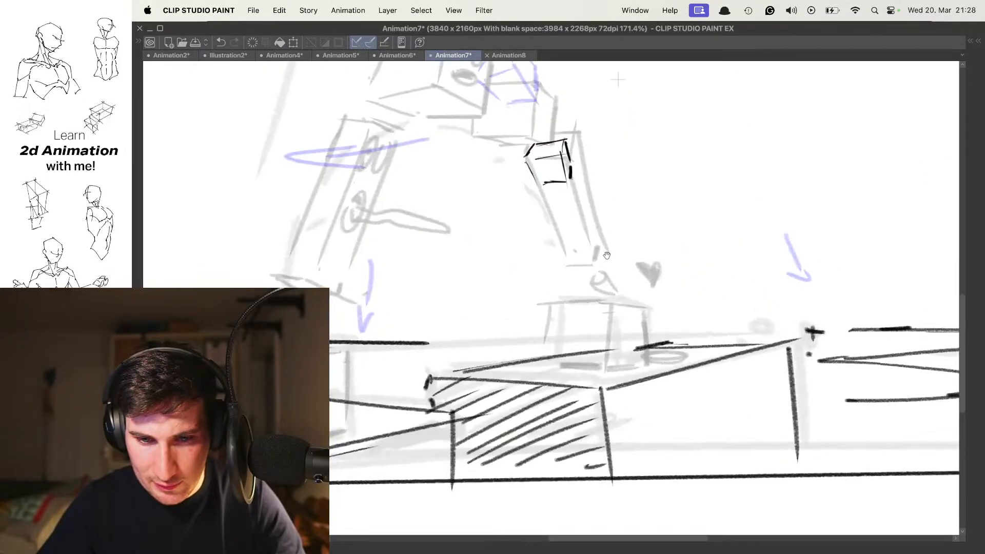
- Lasso the falling cube, enlarge it slightly over the descending guide box, and deselect it
scroll(596, 218, "up", 1)
scroll(597, 217, "down", 3)
scroll(600, 226, "up", 2)
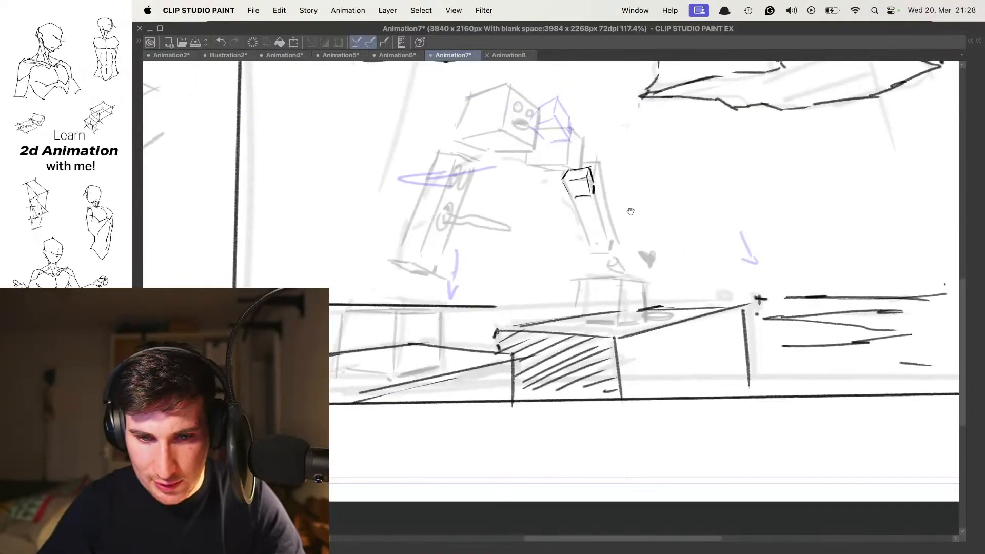
scroll(609, 260, "up", 1)
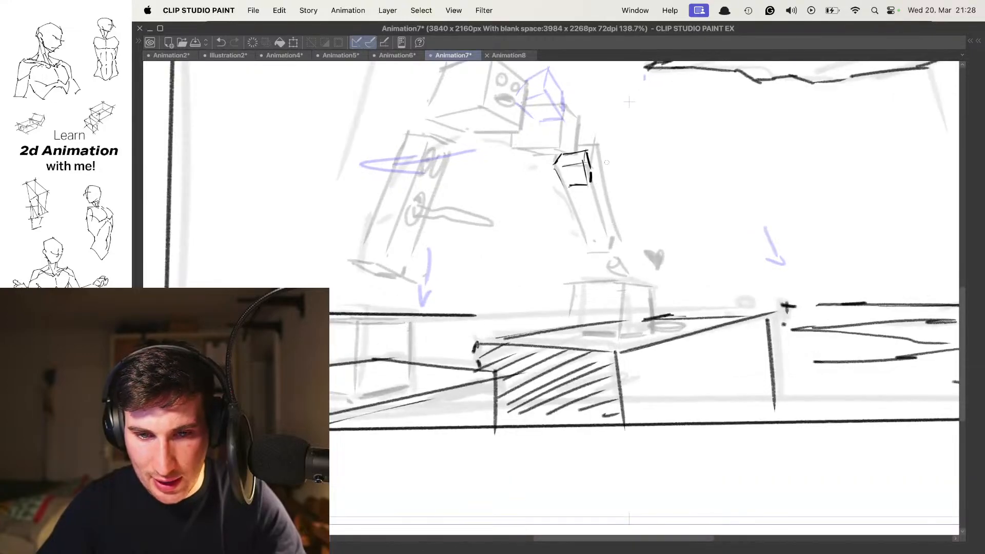
left_click_drag(546, 150, 601, 202)
key("ctrl+t")
left_click_drag(614, 150, 628, 125)
key("Return")
key("super+d")
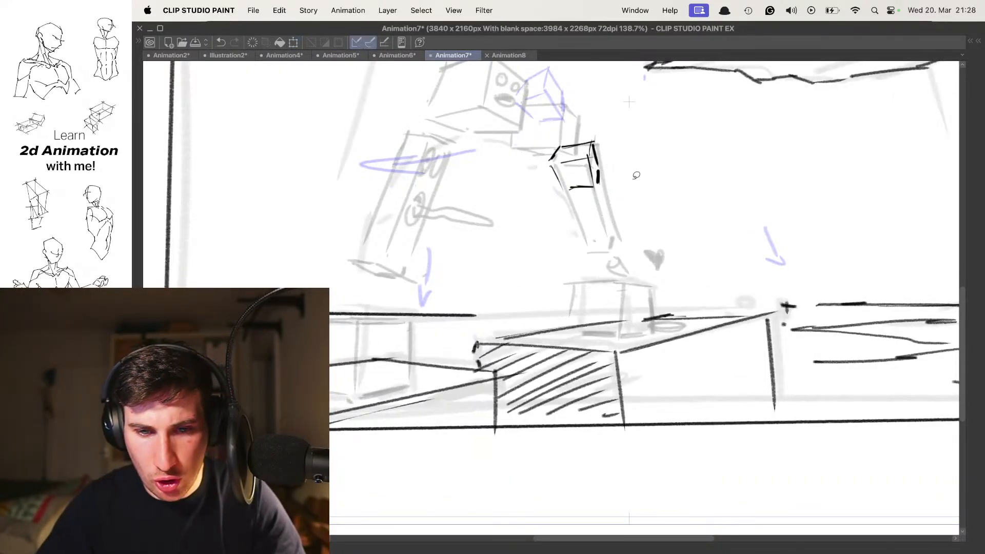
- Slightly enlarge the tilted cube in the preceding airborne frame, then return to the falling cube's frame
mouse_move(550, 100)
left_mouse_down()
mouse_move(580, 185)
mouse_move(531, 169)
mouse_move(521, 194)
mouse_move(605, 193)
left_mouse_up()
key("super+d")
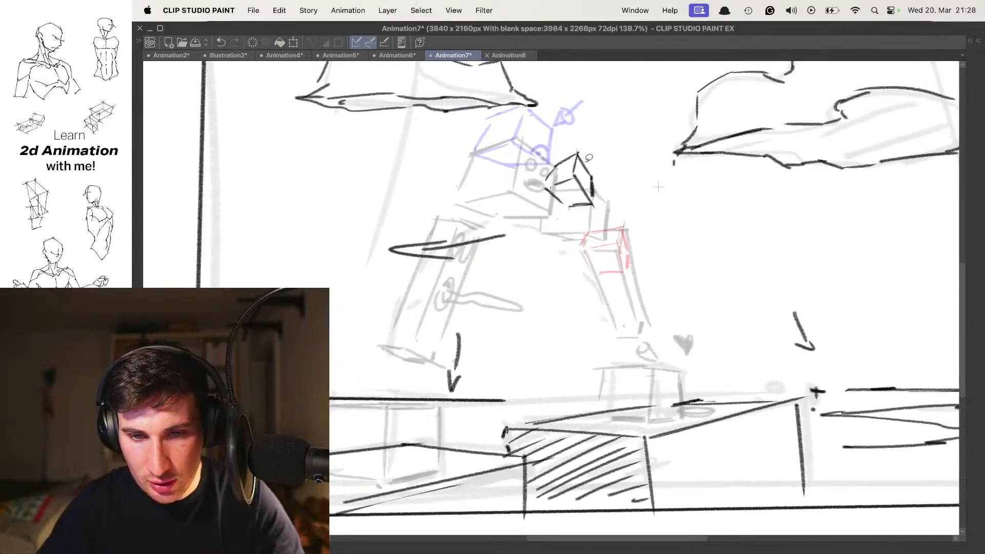
key("ctrl+t")
key("Escape")
mouse_move(547, 160)
left_mouse_down()
mouse_move(611, 148)
mouse_move(632, 128)
left_mouse_up()
key("ctrl+t")
key("Return")
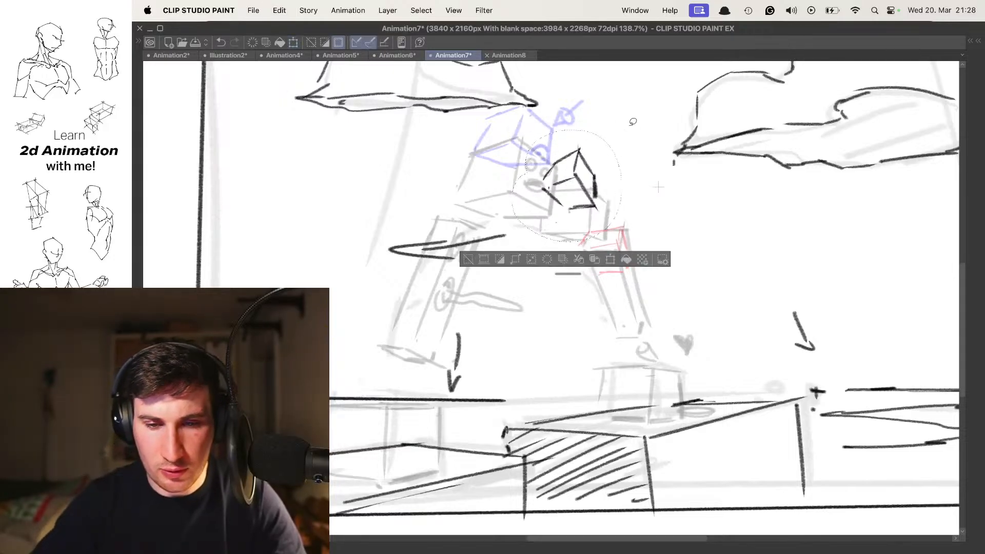
key("Left")
key("Right")
key("Right")
- Sketch an example cube seen from below in the empty area under the large cloud, building it up from a diamond-shaped base
scroll(590, 201, "down", 2)
scroll(590, 201, "right", 2)
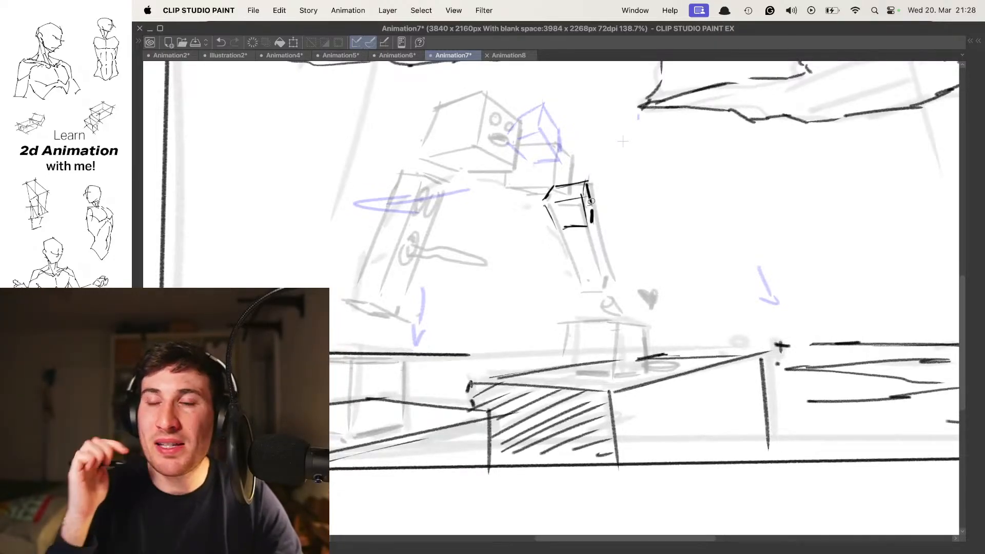
scroll(687, 238, "down", 1)
scroll(688, 239, "right", 2)
scroll(687, 238, "right", 2)
scroll(687, 238, "down", 1)
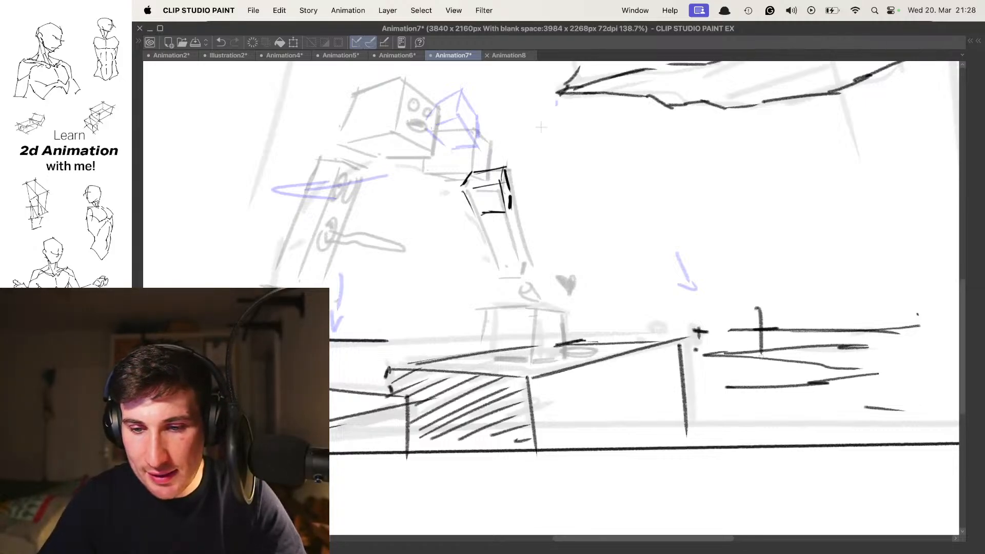
scroll(758, 288, "up", 1)
mouse_move(738, 177)
left_mouse_down()
mouse_move(706, 196)
mouse_move(788, 194)
left_mouse_up()
left_click_drag(706, 196, 742, 205)
mouse_move(742, 205)
left_mouse_down()
mouse_move(788, 194)
mouse_move(769, 197)
left_mouse_up()
left_click(753, 172, "alt")
key("super+z")
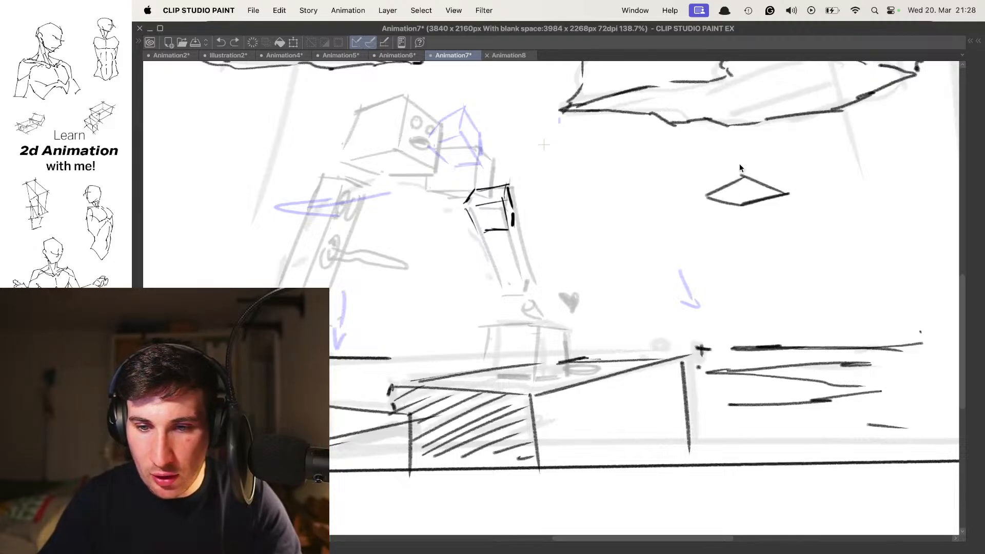
key("Tab")
key("Tab")
mouse_move(744, 136)
left_mouse_down()
mouse_move(742, 176)
mouse_move(706, 194)
mouse_move(742, 137)
left_mouse_up()
mouse_move(744, 136)
left_mouse_down()
mouse_move(790, 161)
mouse_move(782, 184)
left_mouse_up()
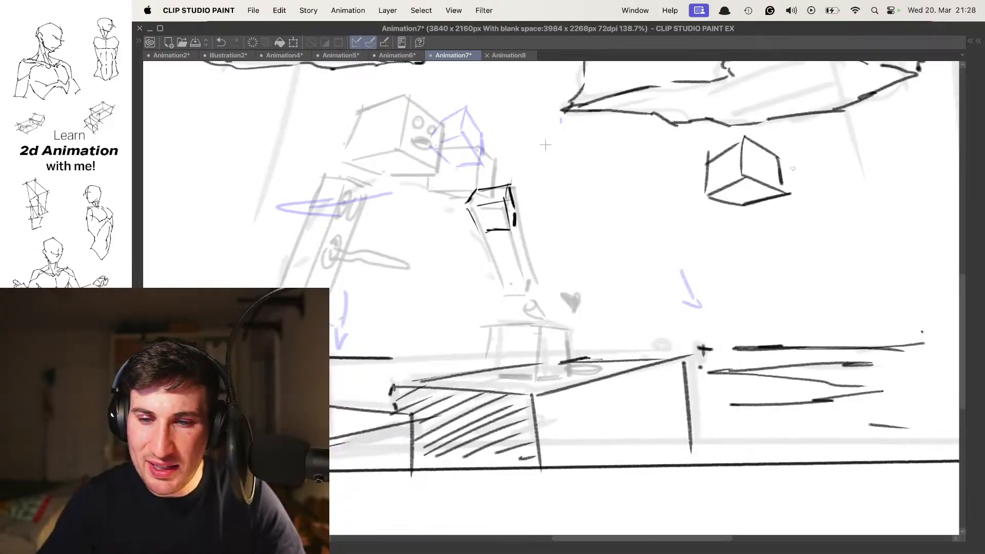
- Sketch a second, tilted example box below the first example cube
scroll(759, 206, "right", 3)
scroll(759, 205, "down", 1)
mouse_move(687, 217)
left_mouse_down()
mouse_move(716, 262)
mouse_move(770, 238)
mouse_move(733, 210)
left_mouse_up()
left_click_drag(744, 208, 771, 236)
left_click_drag(707, 245, 705, 279)
mouse_move(689, 215)
left_mouse_down()
mouse_move(693, 240)
mouse_move(707, 281)
left_mouse_up()
left_click_drag(721, 275, 766, 255)
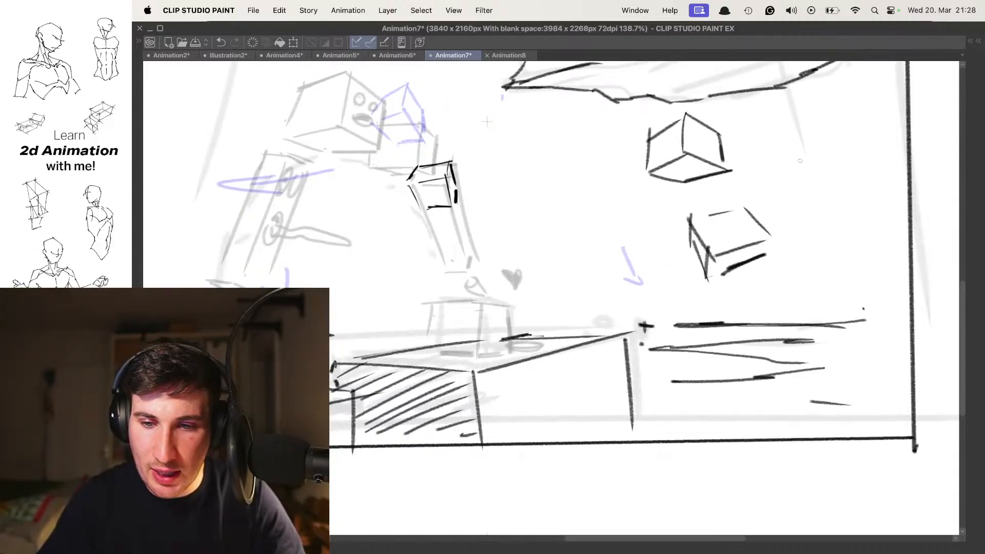
- Sketch a cluster of small cubes beside the tilted example box and join them with a circle and straight lines
mouse_move(812, 155)
left_mouse_down()
mouse_move(786, 177)
mouse_move(797, 195)
left_mouse_up()
mouse_move(798, 195)
left_mouse_down()
mouse_move(830, 176)
mouse_move(768, 181)
mouse_move(795, 210)
left_mouse_up()
left_click_drag(794, 210, 828, 208)
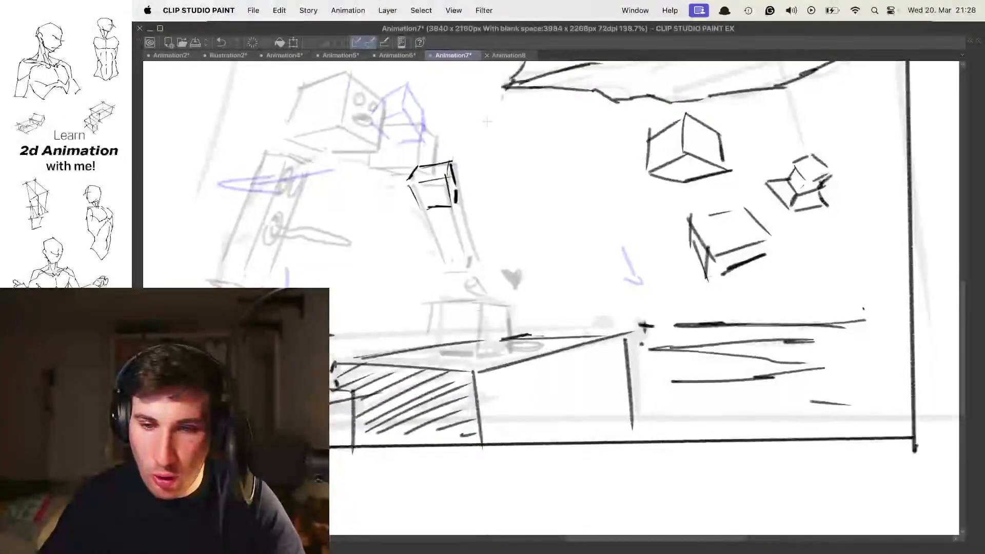
left_click_drag(776, 179, 798, 175)
left_click_drag(731, 190, 774, 180)
left_click_drag(825, 203, 797, 269)
mouse_move(748, 202)
left_mouse_down()
mouse_move(795, 216)
mouse_move(771, 236)
left_mouse_up()
mouse_move(641, 154)
left_mouse_down()
mouse_move(687, 196)
mouse_move(684, 222)
left_mouse_up()
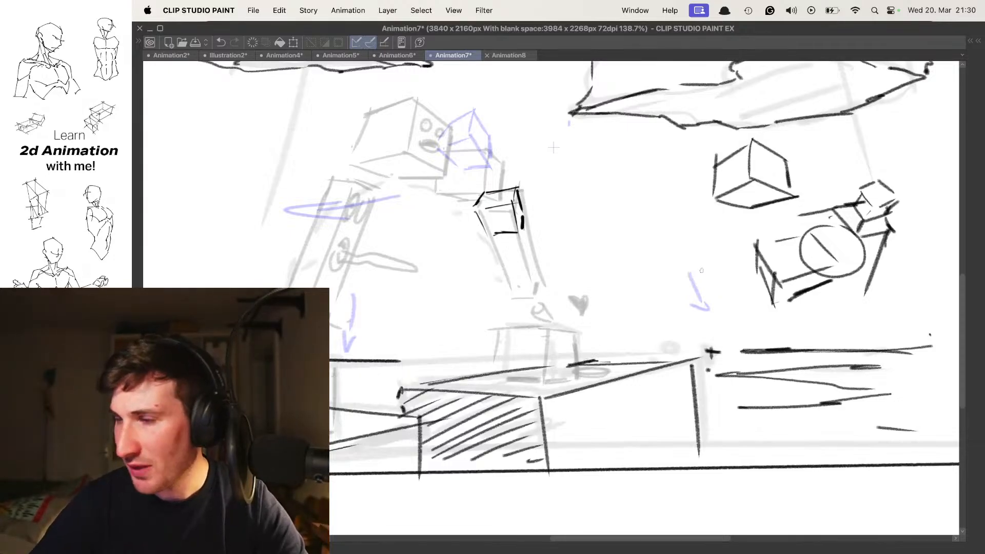
- Flip between the falling cube's frame and the preceding frame to compare the two cubes
key("Left")
key("Right")
key("Right")
key("Left")
scroll(643, 248, "left", 2)
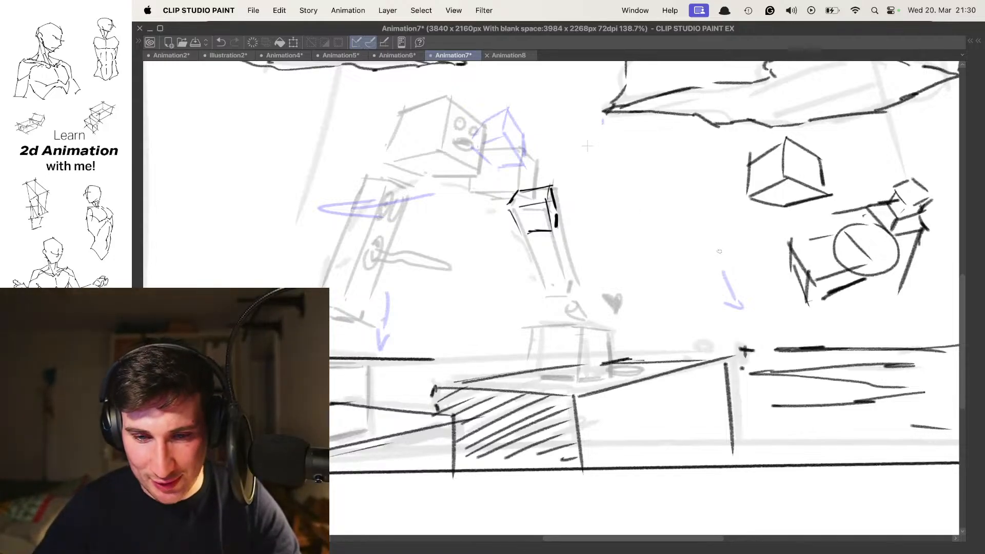
key("Left")
key("Right")
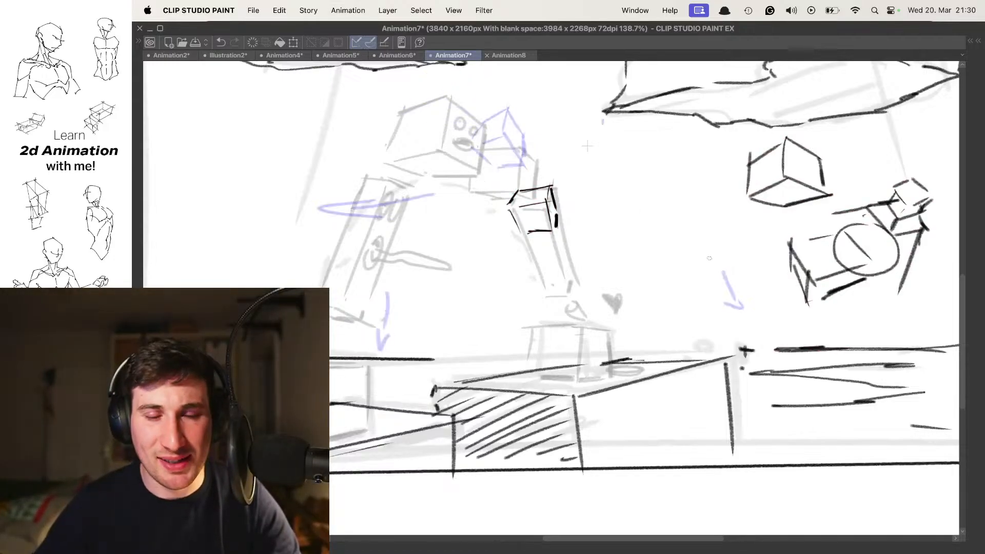
key("Left")
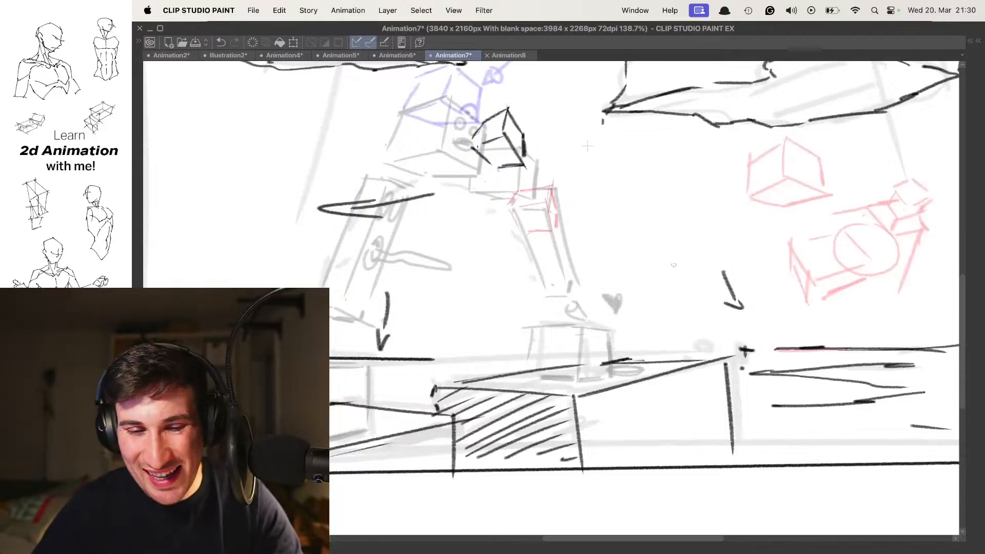
key("Right")
mouse_move(694, 261)
left_mouse_down()
mouse_move(713, 244)
mouse_move(684, 244)
left_mouse_up()
key("Left")
key("Right")
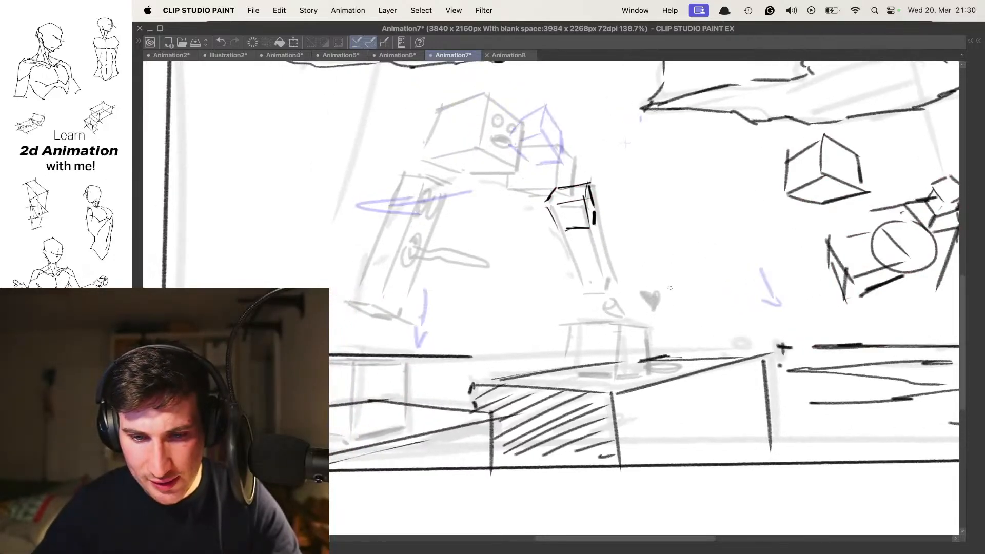
- Step through the whole run of jump frames to examine how the cube moves into the fall
key("Right")
key("Right")
key("Right")
key("Right")
key("Right")
key("Right")
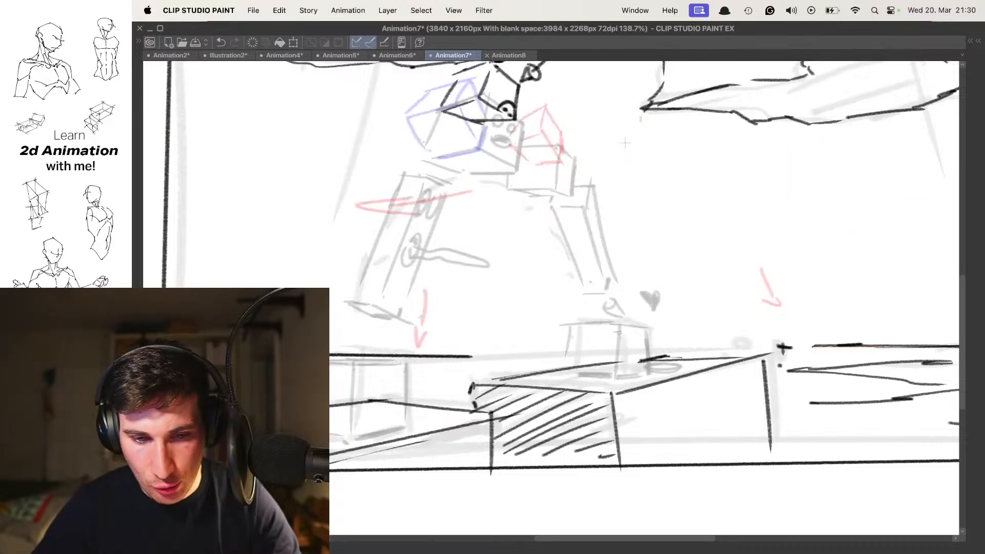
key("Right")
key("Left")
key("Right")
key("Left")
key("Right")
key("Right")
key("Right")
key("Right")
key("Left")
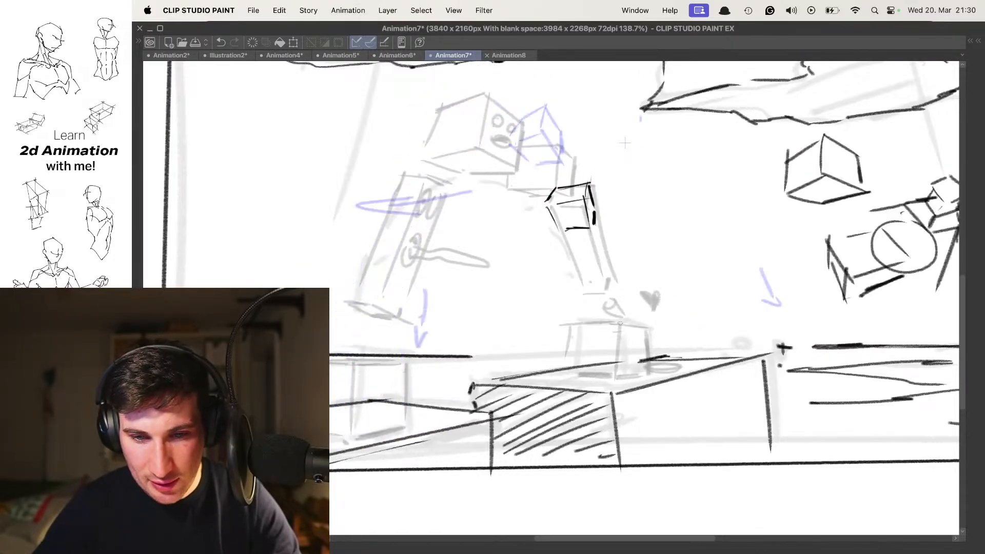
left_click_drag(619, 324, 608, 310)
mouse_move(562, 336)
left_mouse_down()
mouse_move(608, 281)
mouse_move(614, 288)
left_mouse_up()
key("super+z")
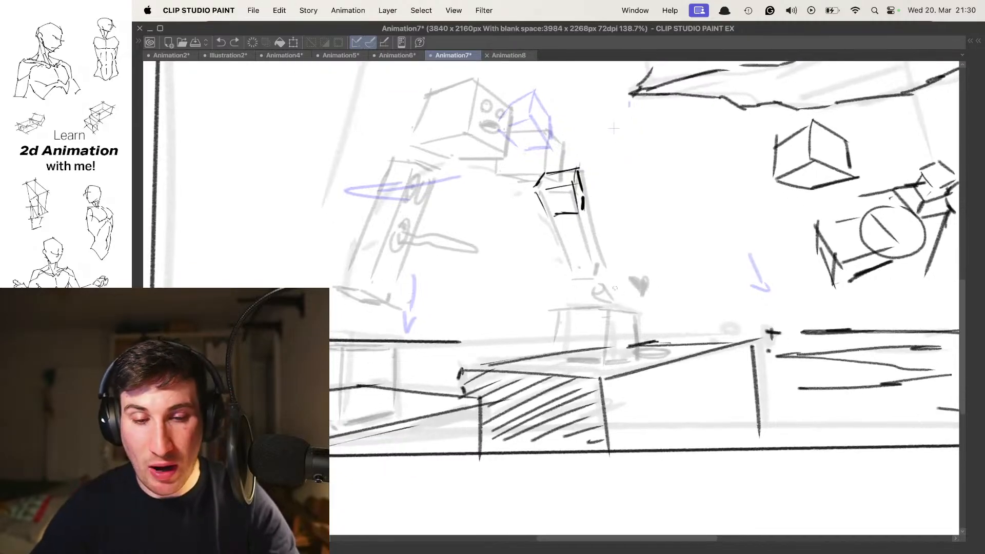
key("Right")
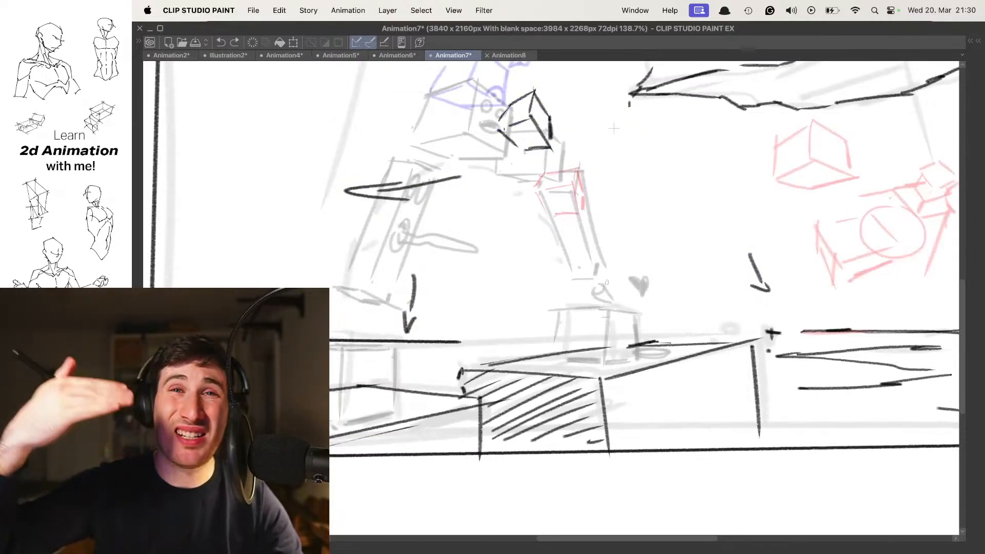
key("Left")
key("Right")
key("Left")
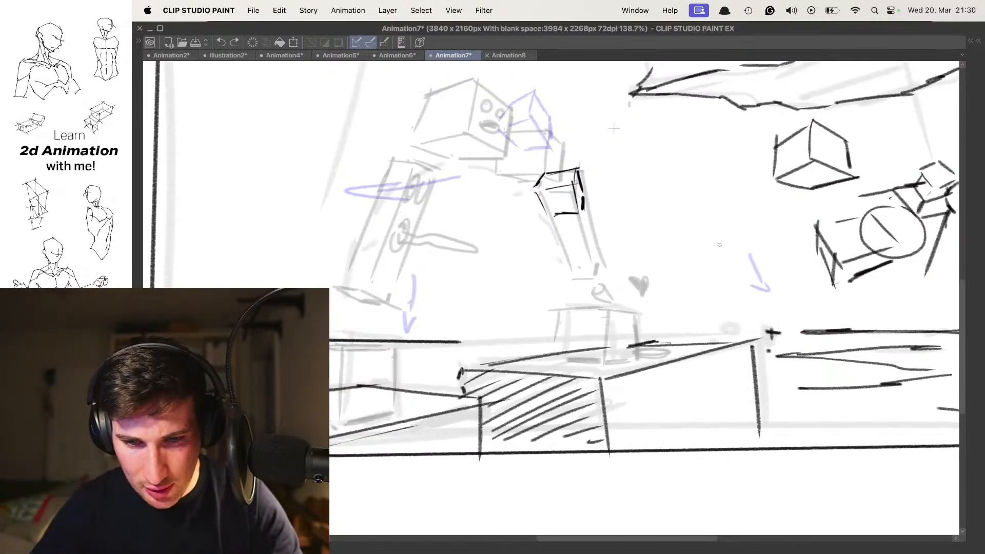
key("super+z")
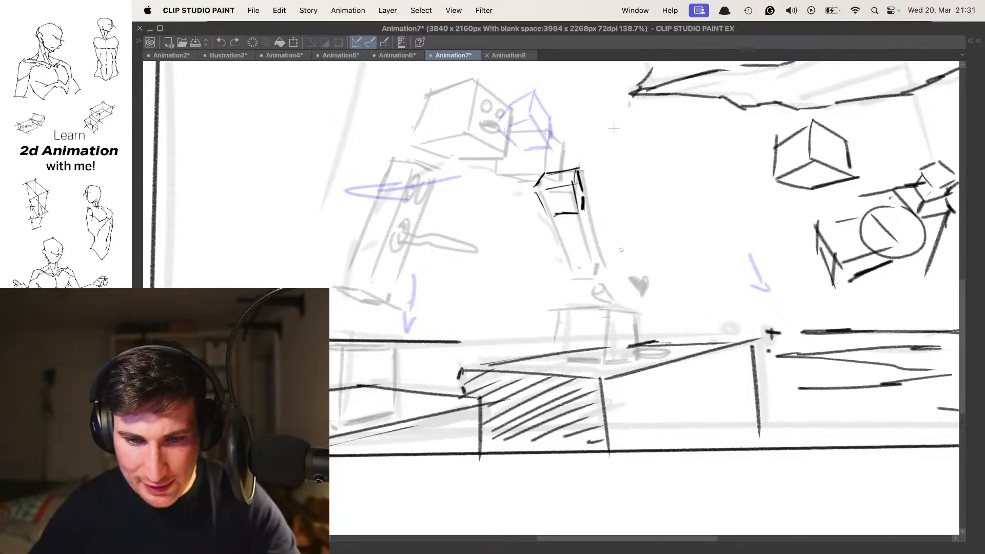
scroll(578, 274, "down", 1)
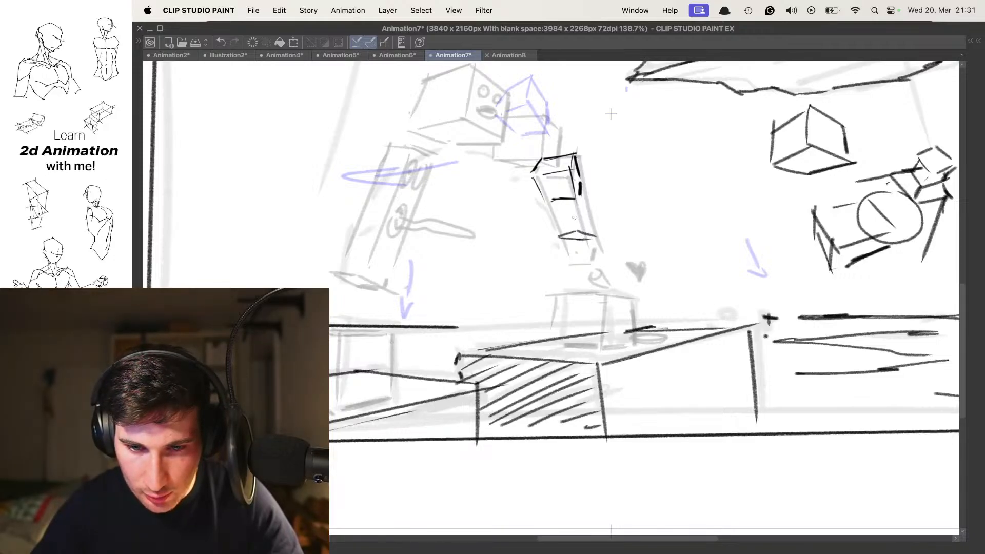
key("super+z")
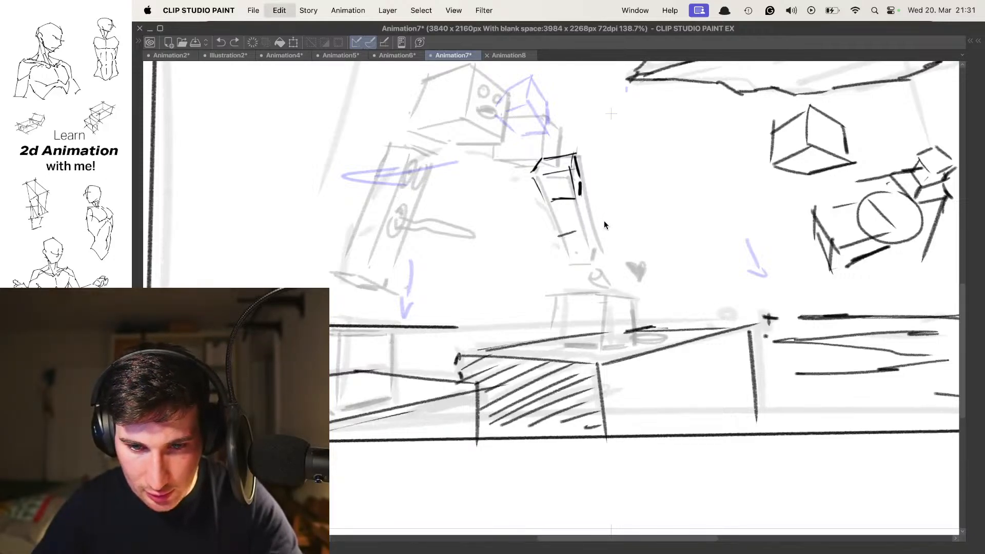
- Sketch a tall stretched box dropping toward the ledge on the frame after the falling cube
key("n")
left_click_drag(598, 339, 588, 332)
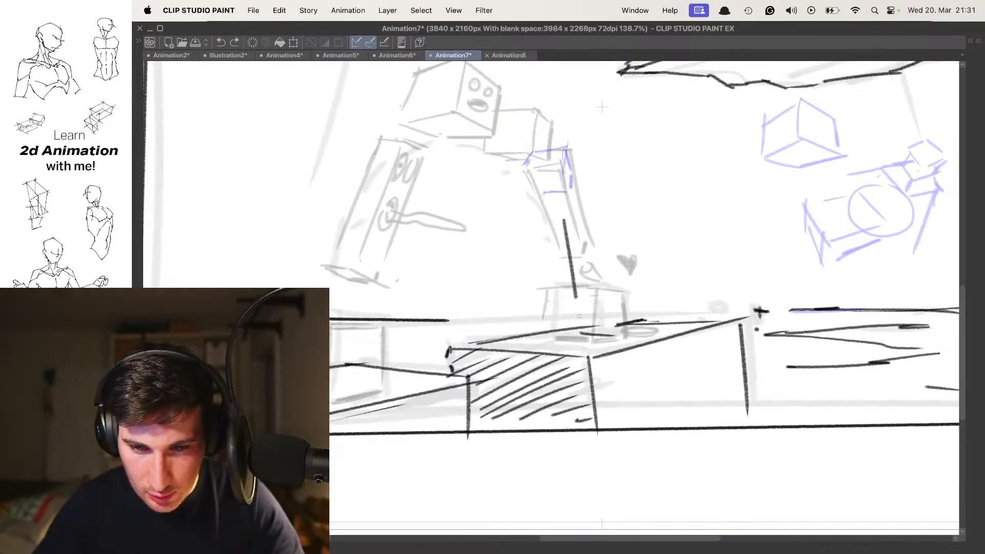
key("super+z")
left_click_drag(564, 216, 573, 303)
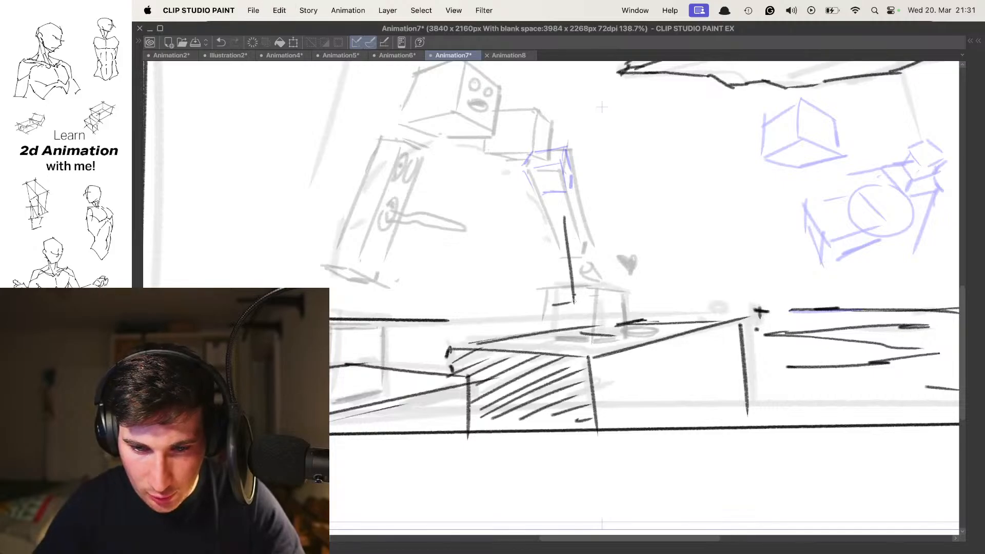
key("super+z")
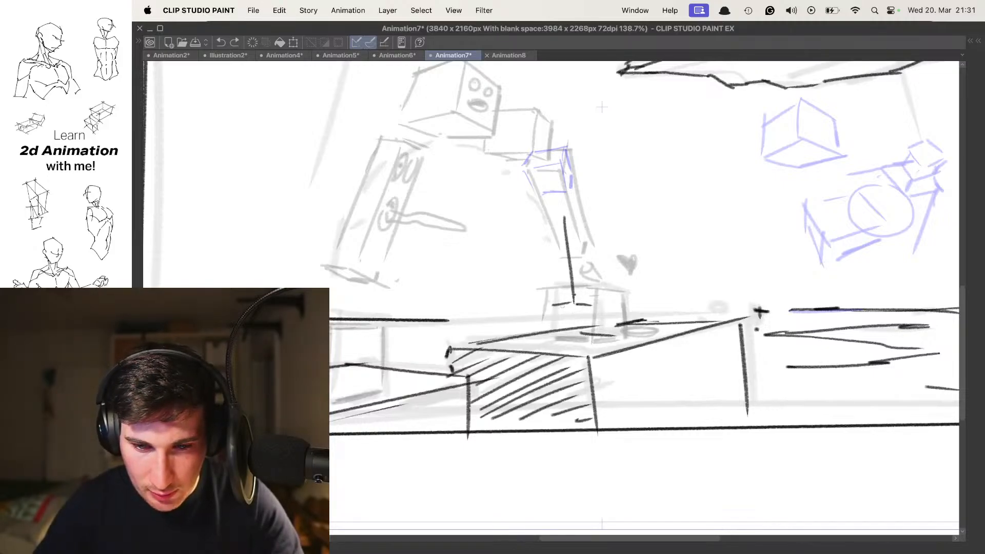
scroll(563, 286, "down", 1)
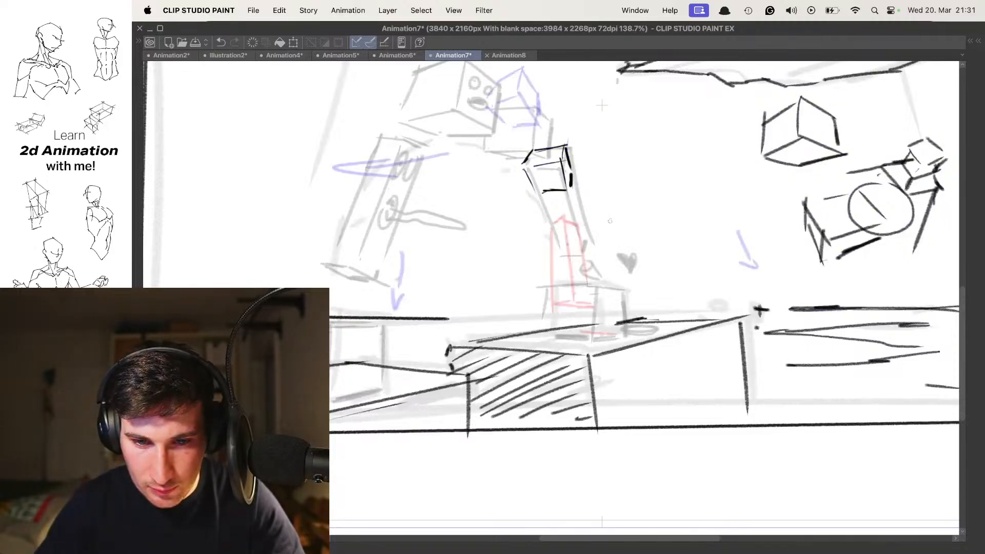
- Redraw the stretched box's side and bottom edges so that it narrows toward its base, undoing the stray strokes
left_click_drag(612, 306, 627, 292)
key("super+z")
key("super+z")
key("super+z")
key("super+z")
key("super+z")
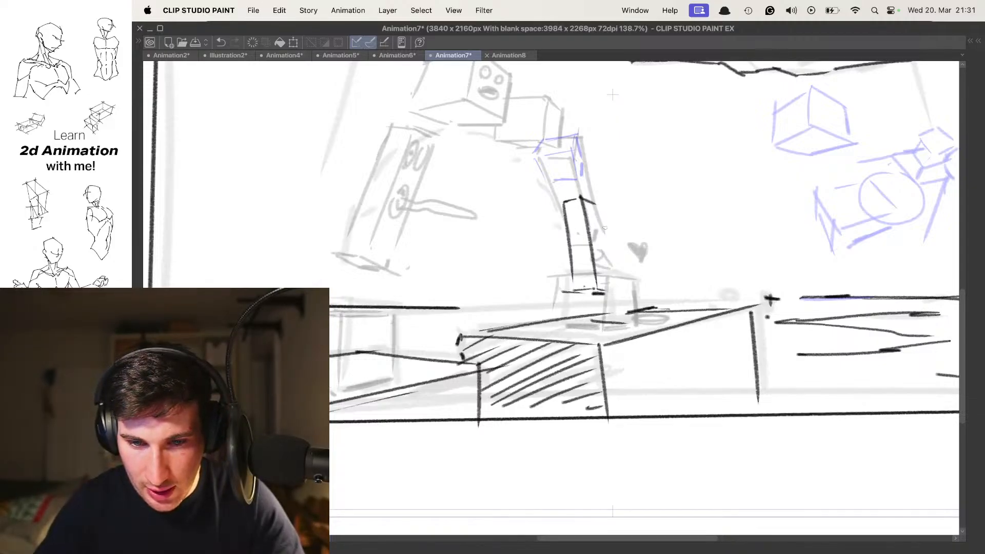
key("super+z")
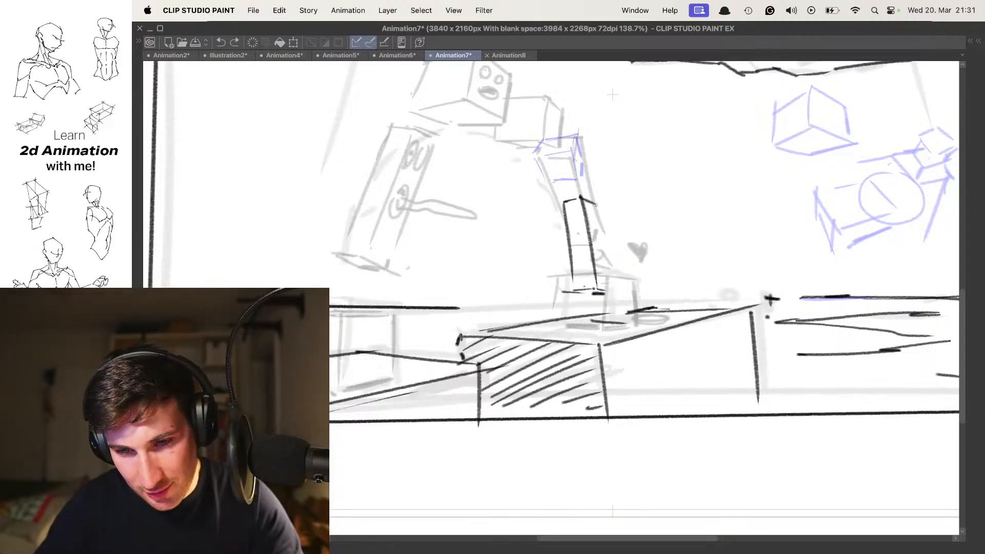
- Step back and forth through the jump frames to examine the motion from the ground squash to the falling cube
scroll(610, 282, "down", 5)
scroll(618, 270, "up", 2)
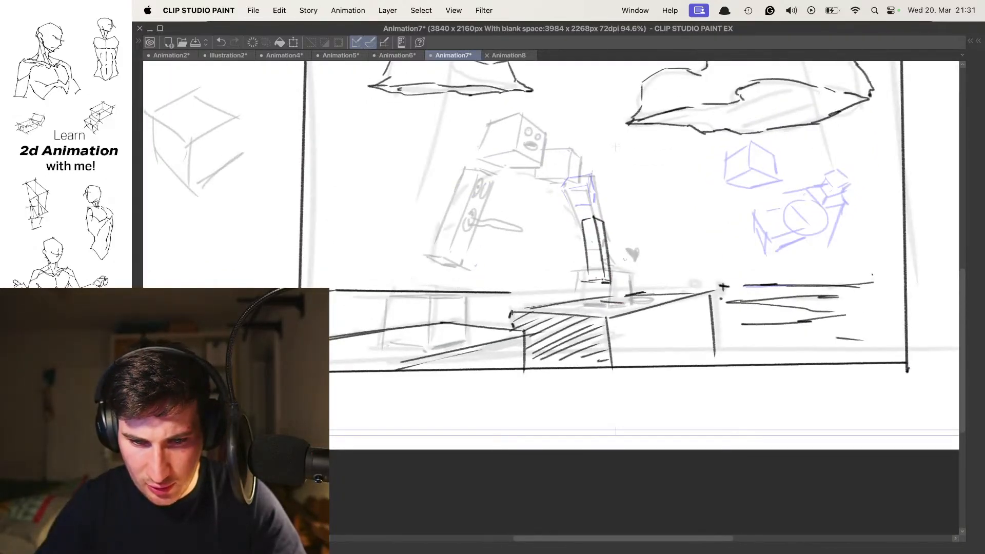
scroll(607, 277, "up", 2)
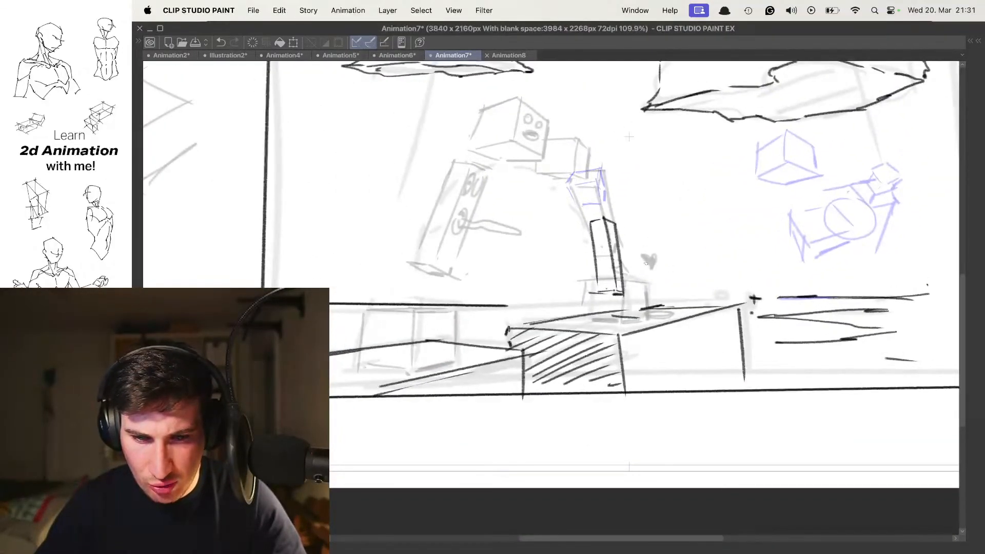
key("Right")
key("Right")
key("Right")
key("Right")
key("Right")
key("Right")
key("Left")
key("Left")
key("Left")
key("Left")
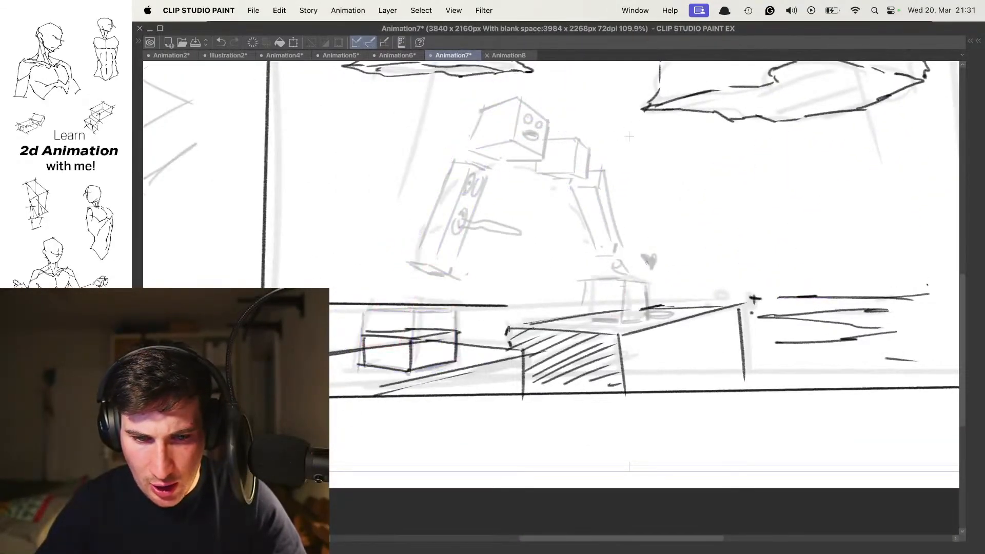
key("Right")
key("Right")
key("Right")
key("Right")
key("Right")
key("Right")
key("Right")
key("Right")
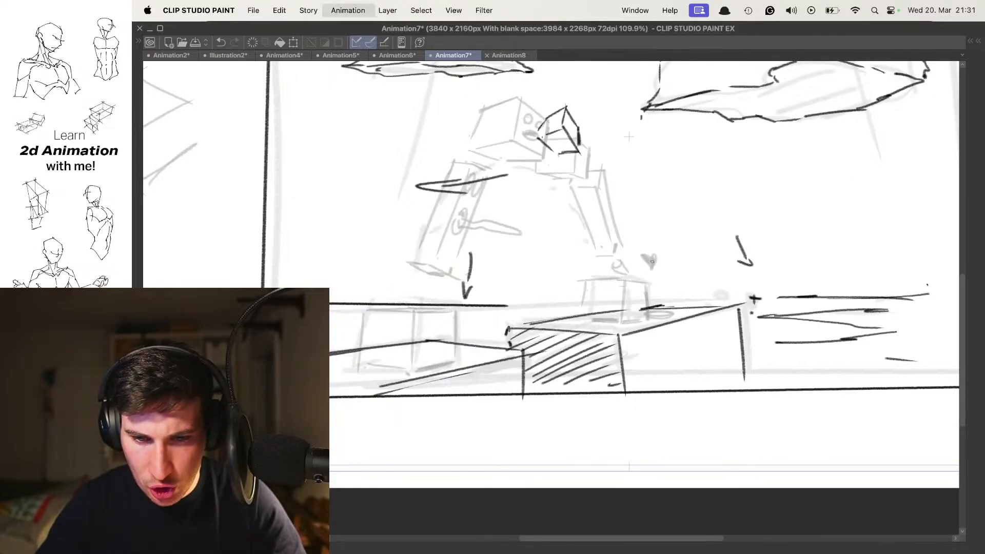
key("Right")
key("Right")
key("Right")
key("Right")
key("Right")
key("Right")
key("Right")
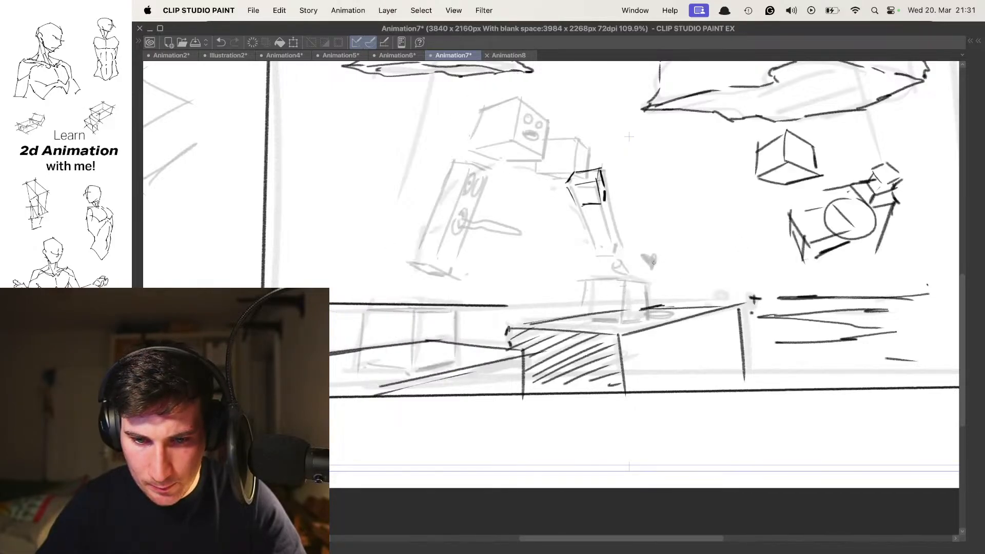
- Sketch a small squashed cube landing on the ledge on the frame after the stretched box
scroll(636, 313, "up", 2)
key("Right")
key("Right")
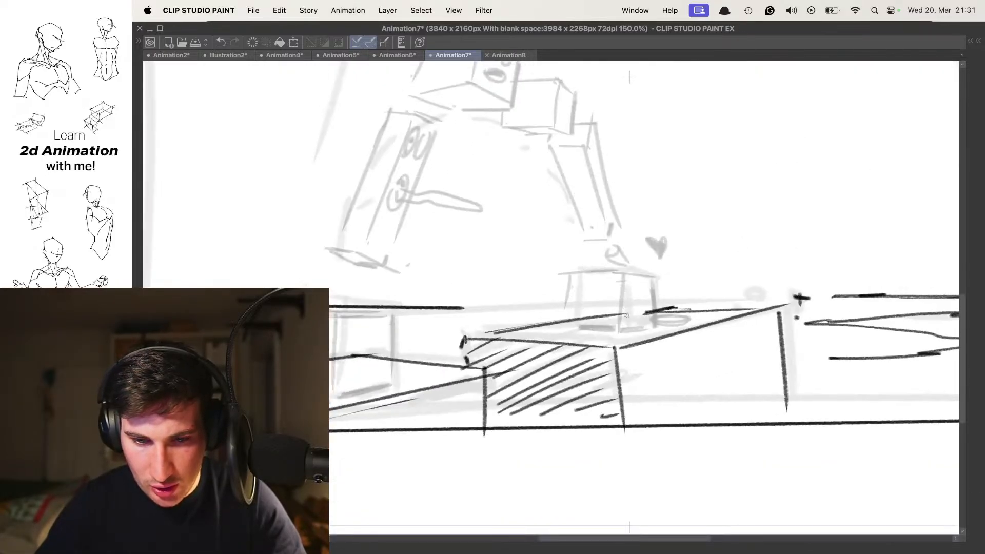
key("Right")
key("Right")
key("Right")
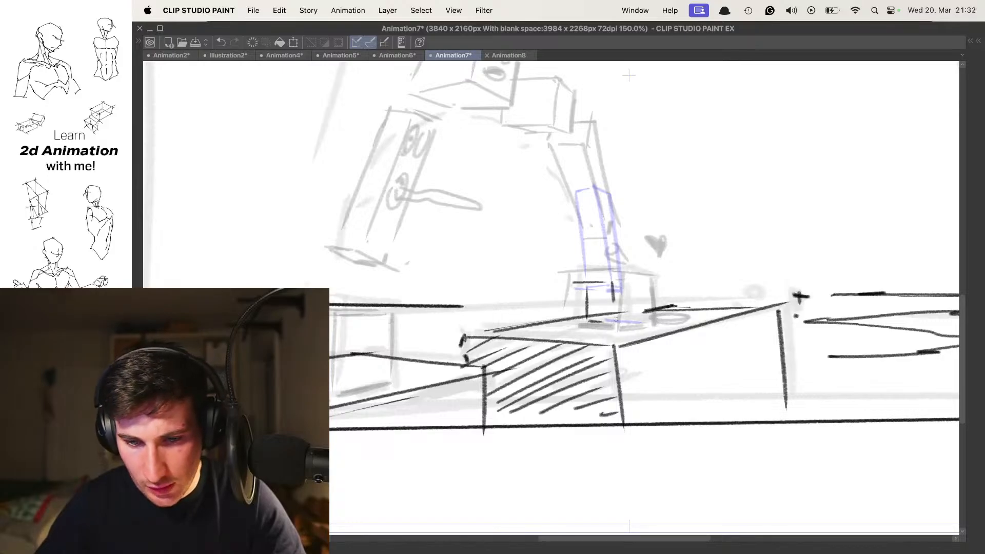
key("super+z")
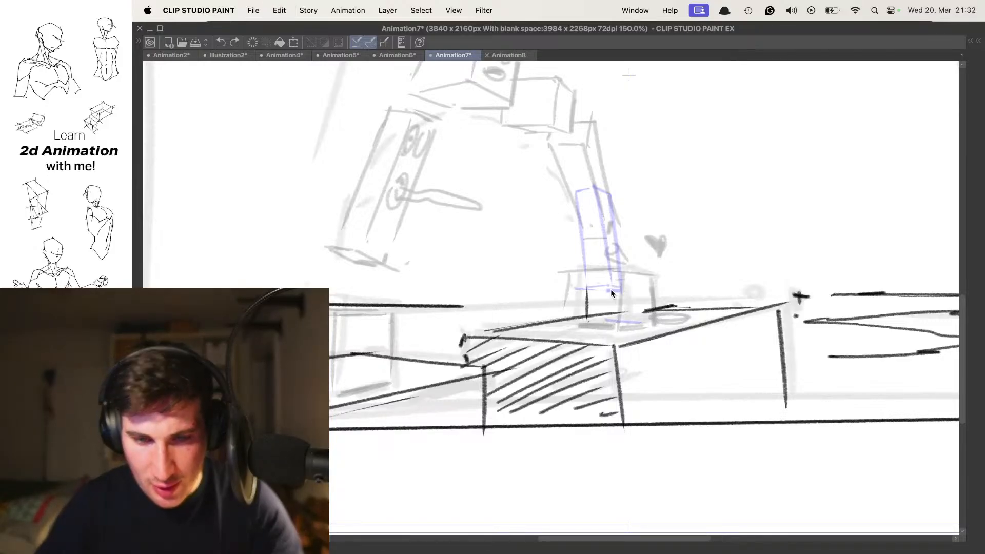
left_click_drag(585, 280, 585, 318)
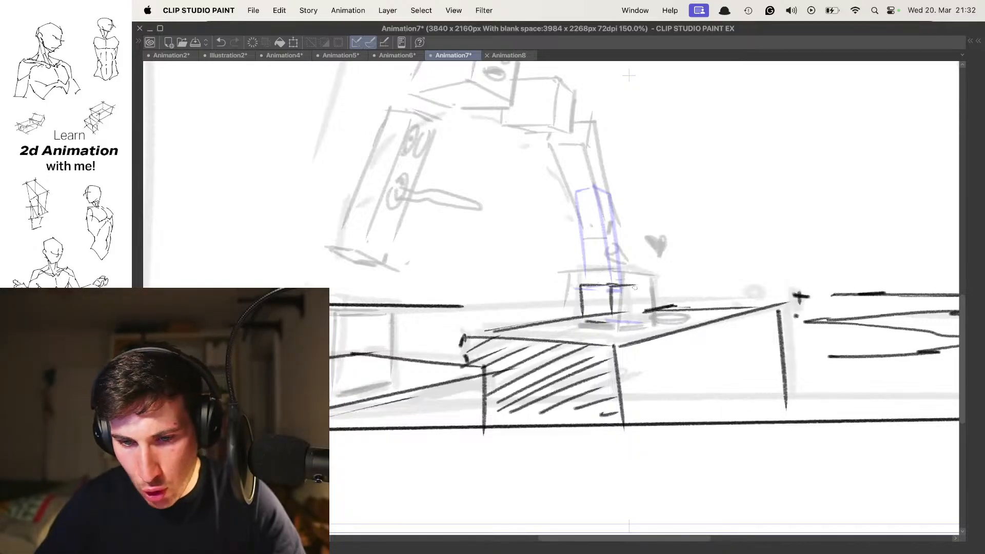
key("super+z")
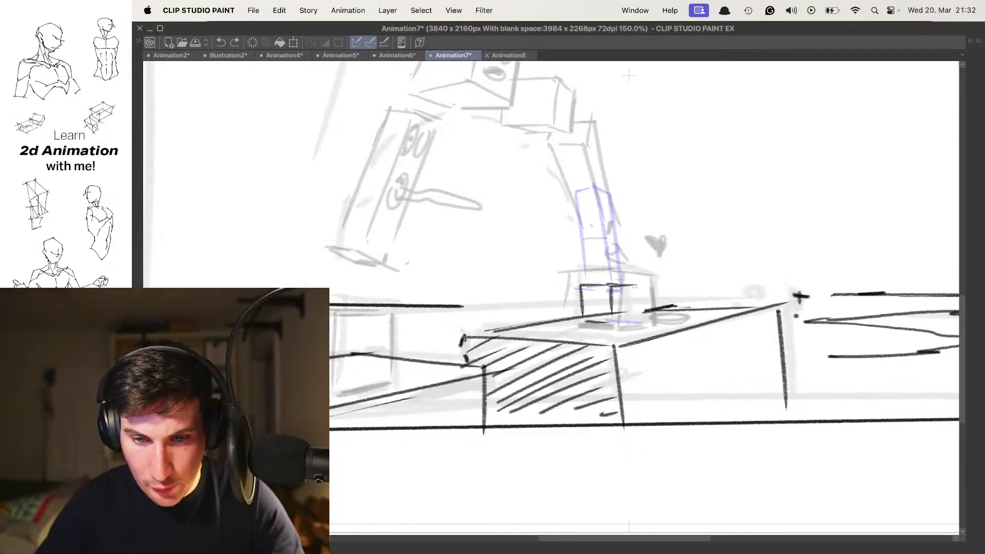
- Sketch an arc tracing the box's whole jump path over the guide, and undo it
left_click_drag(403, 182, 631, 288)
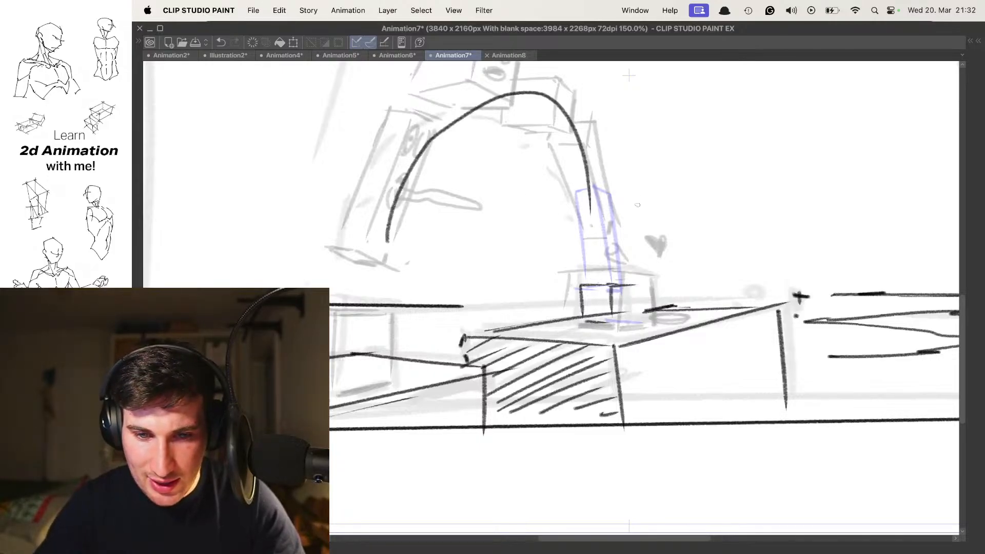
key("super+z")
key("super+z")
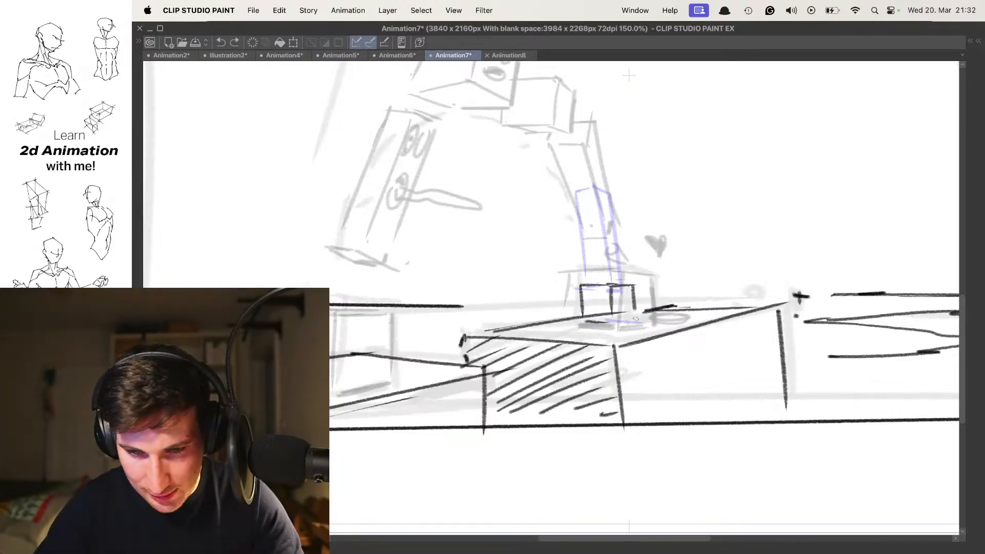
- Finish the landed cube's right side and flip between neighbouring frames to compare the poses
mouse_move(607, 276)
left_mouse_down()
mouse_move(636, 272)
mouse_move(598, 270)
mouse_move(623, 270)
left_mouse_up()
key("Right")
key("Left")
key("Right")
key("Right")
key("Left")
key("Right")
key("Left")
key("Right")
key("Left")
key("Right")
key("Left")
key("Right")
key("Left")
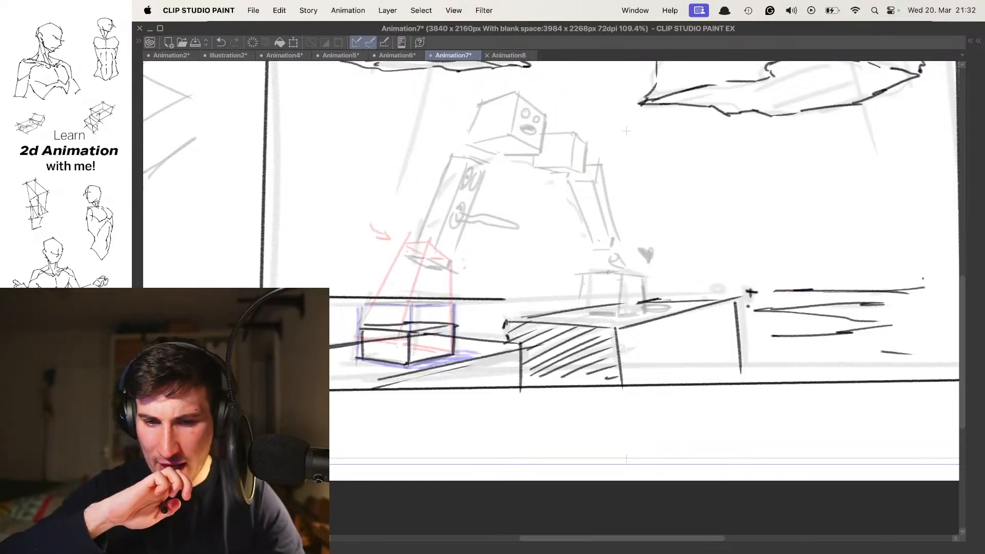
- Step through the frames from the ground squash to the landed cube to examine the complete jump
key("Right")
key("Right")
key("Right")
key("Right")
key("Right")
key("Left")
key("Right")
key("Left")
key("Right")
key("Right")
key("Right")
key("Right")
key("Right")
key("Left")
key("Right")
key("Right")
key("Right")
key("Right")
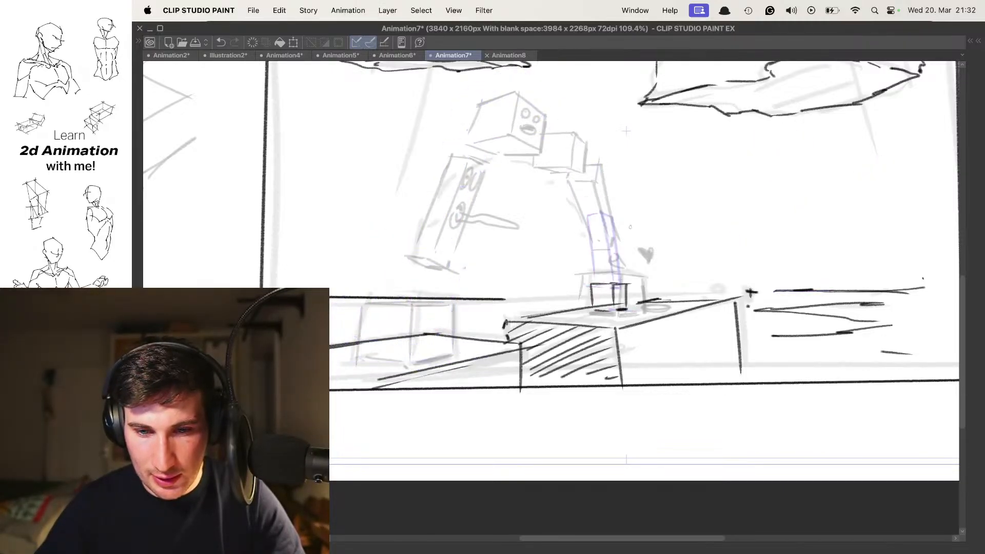
key("Right")
key("Left")
- Turn off the onion skin so that only the current frame's box is displayed over the rough guide
key("Tab")
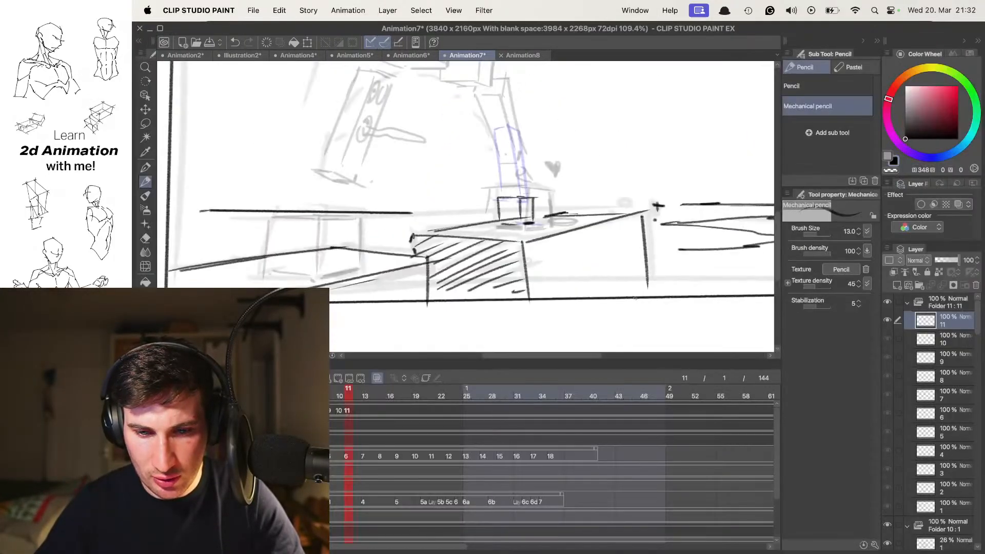
left_click_drag(482, 213, 542, 303)
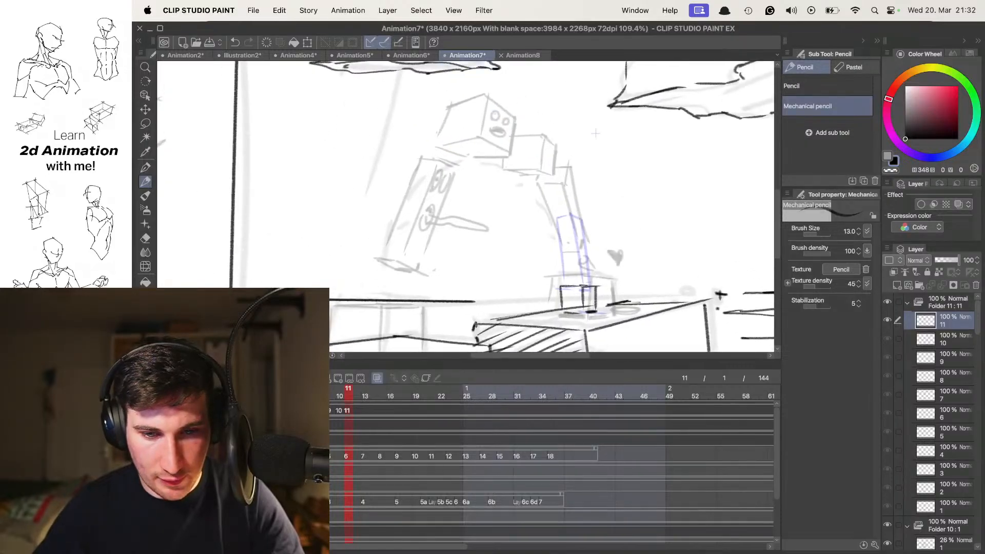
scroll(578, 217, "down", 3)
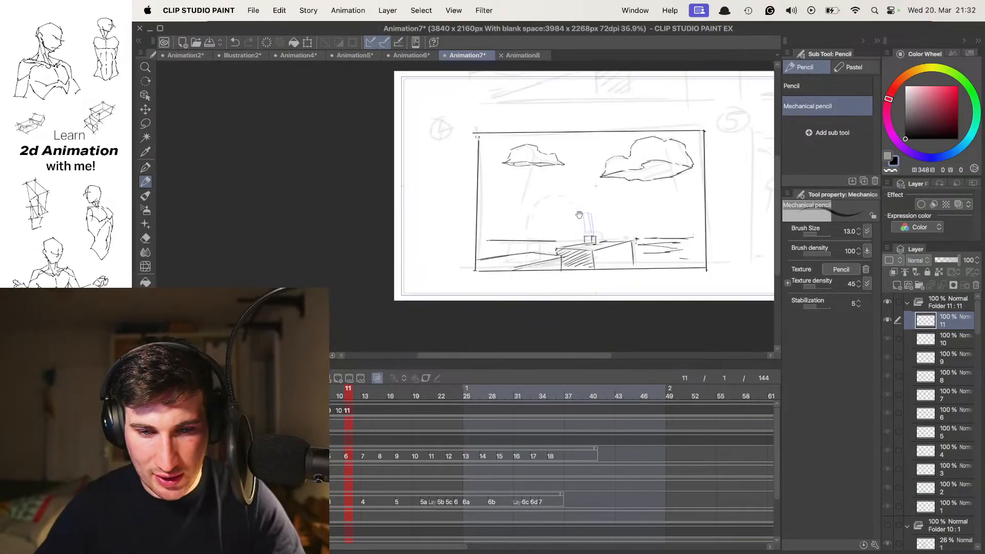
scroll(578, 217, "up", 3)
key("Tab")
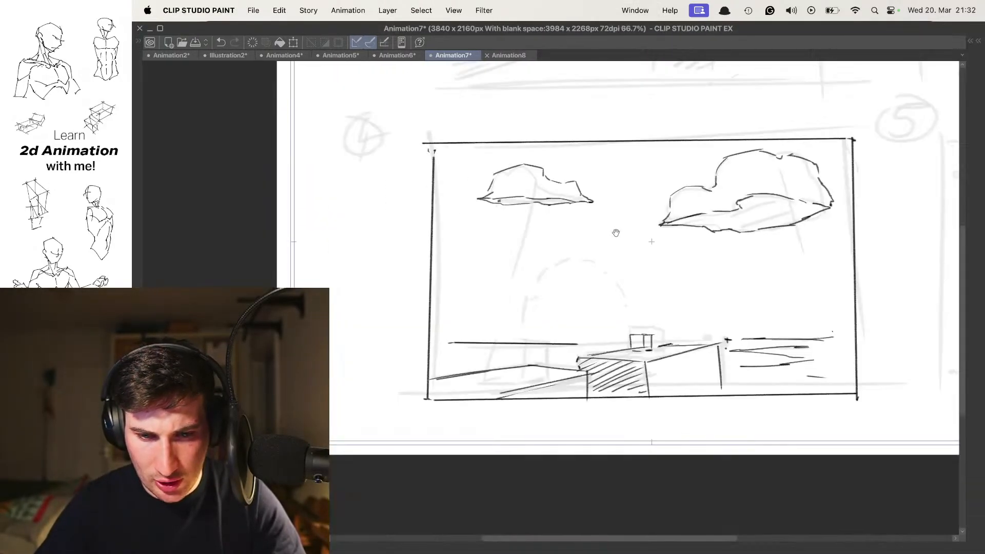
scroll(664, 318, "up", 2)
- Hide the rough storyboard guide and frame the clean scene with its clouds and ledge
key("Tab")
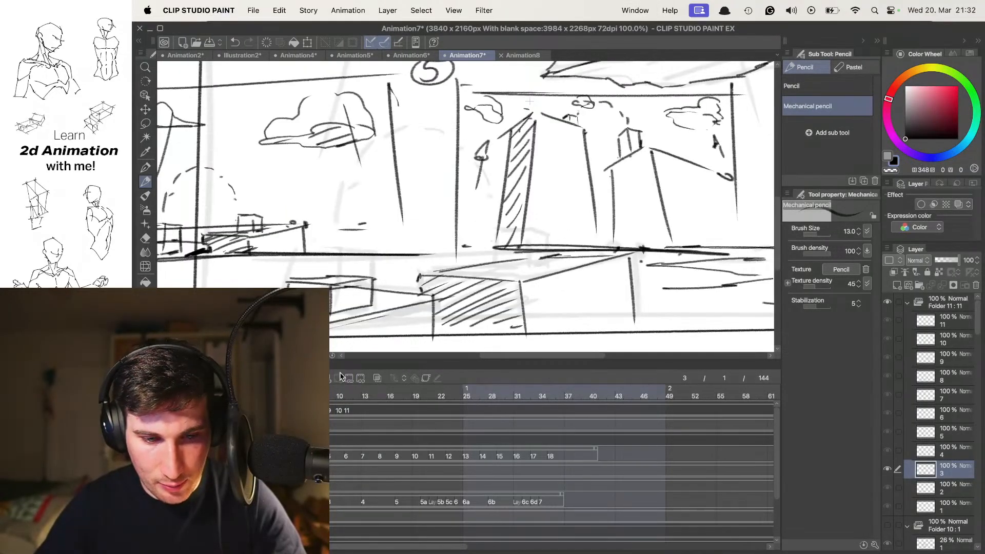
scroll(529, 102, "down", 4)
scroll(607, 222, "up", 2)
key("Tab")
mouse_move(607, 222)
left_mouse_down()
mouse_move(554, 231)
mouse_move(618, 257)
mouse_move(627, 221)
mouse_move(621, 241)
left_mouse_up()
scroll(554, 238, "up", 2)
- Run through all jump frames on the clean scene to examine the takeoff, rotation, fall and landing
key(".")
key(".")
key(".")
key(".")
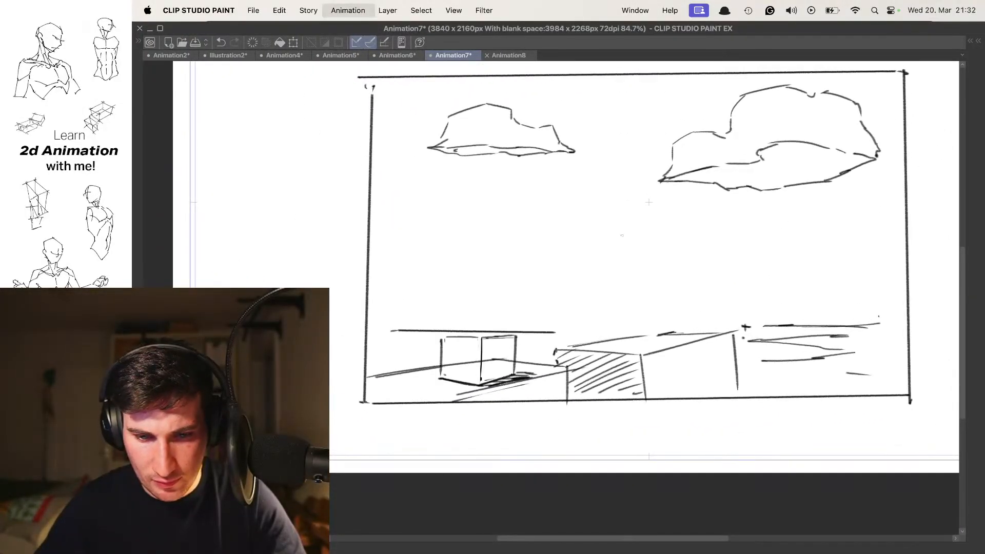
key(".")
key(".")
key(".")
key(".")
key(".")
key(".")
key(".")
key(".")
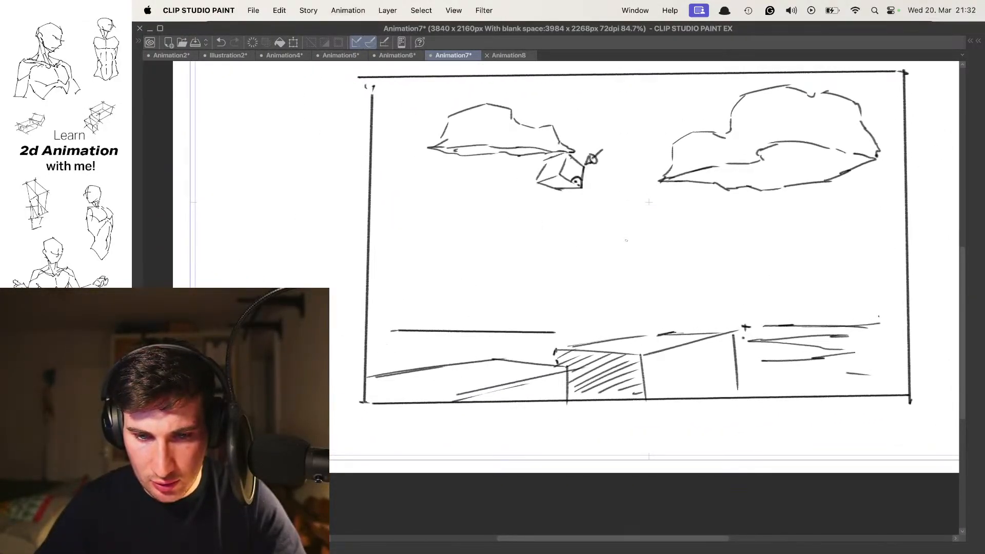
key(".")
key(".")
key(".")
key(".")
key(".")
key(".")
key(".")
key(".")
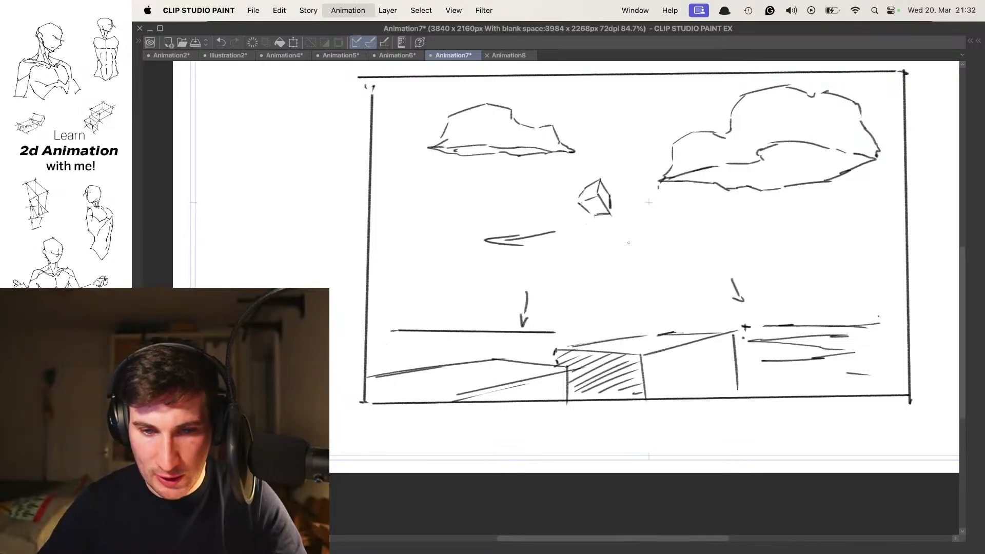
key(".")
key(".")
key(".")
key(".")
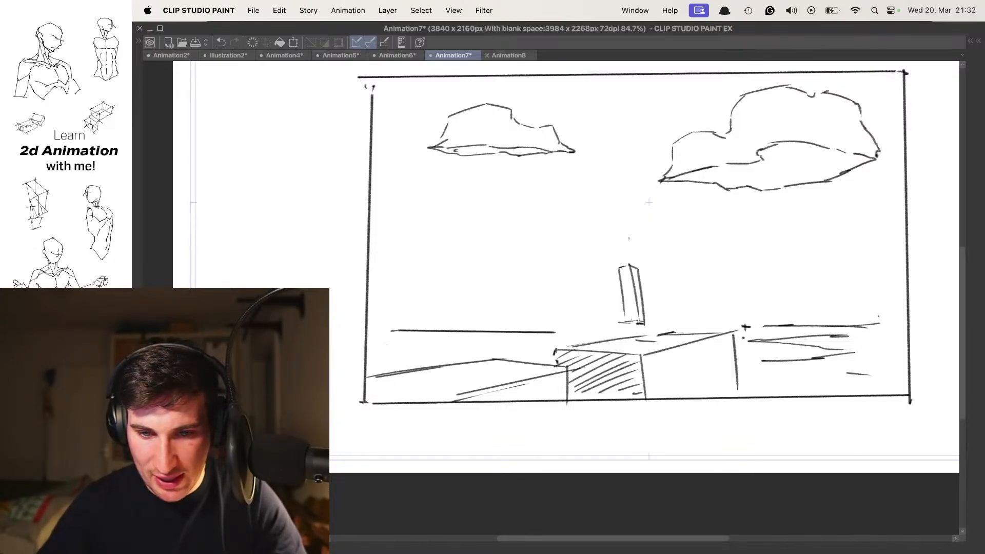
key(".")
key(".")
key(".")
key(".")
key(".")
key(".")
key(".")
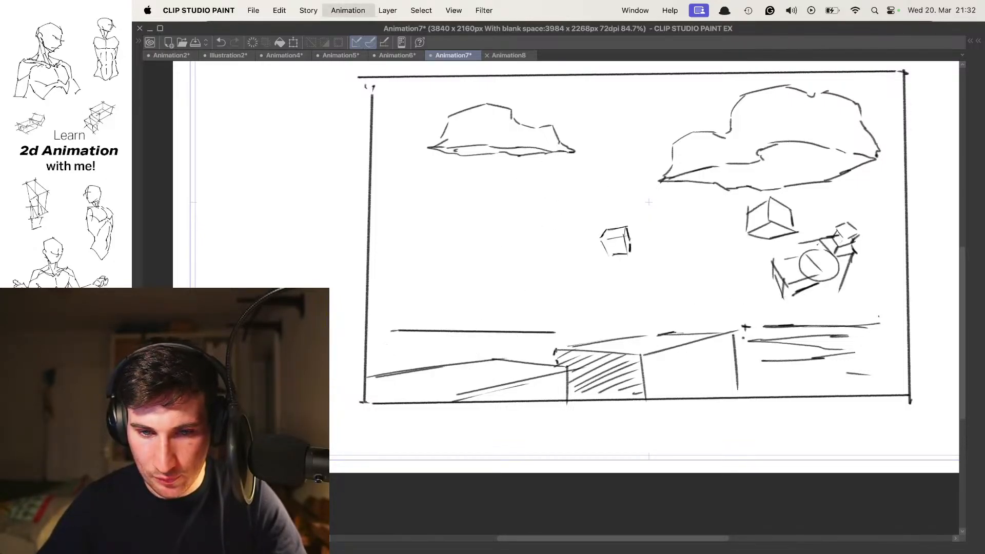
key(".")
key(".")
key(".")
key(".")
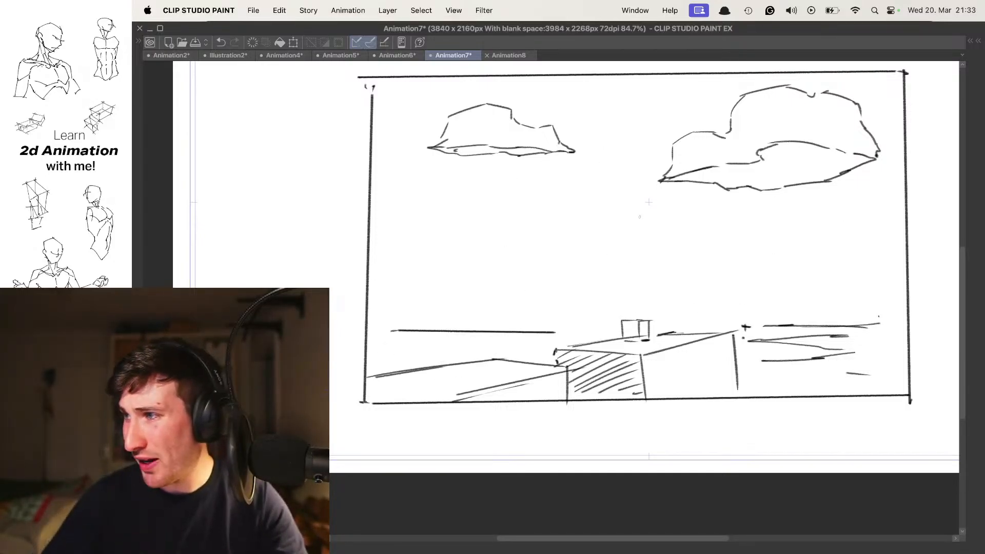
- Step through the jump frames on the clean scene to examine the ground squash, the rotation in the air and the landing
key(".")
key(".")
key(".")
key(".")
key(".")
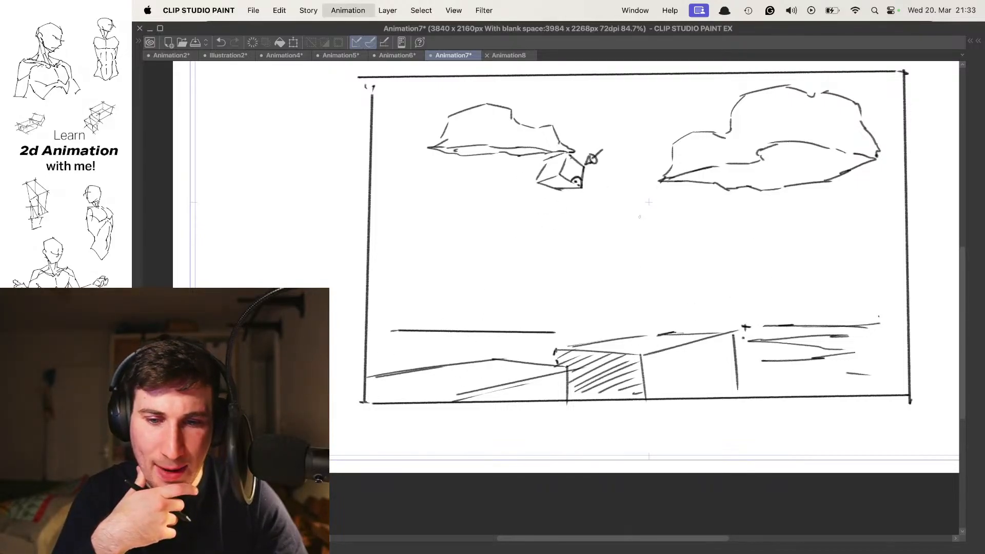
key(".")
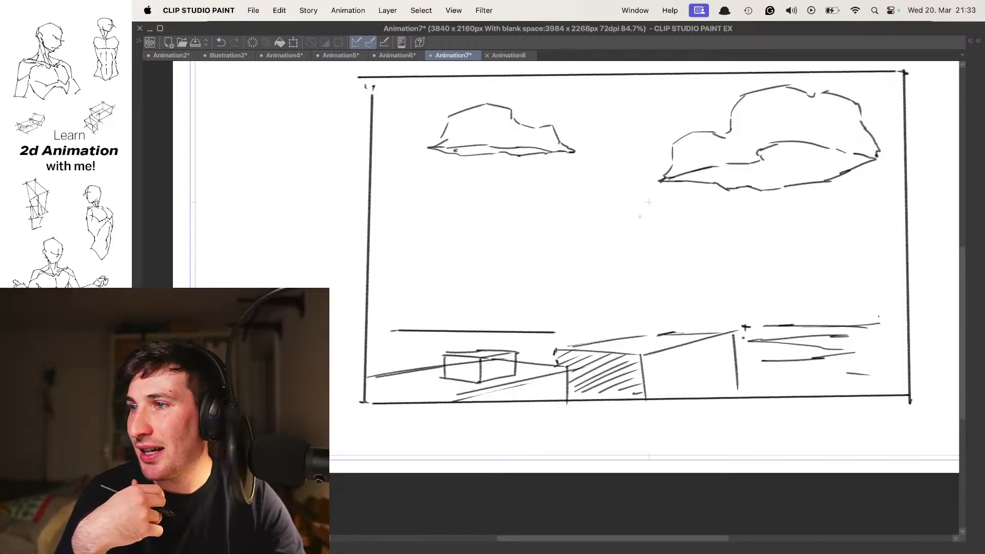
key("period")
key("period")
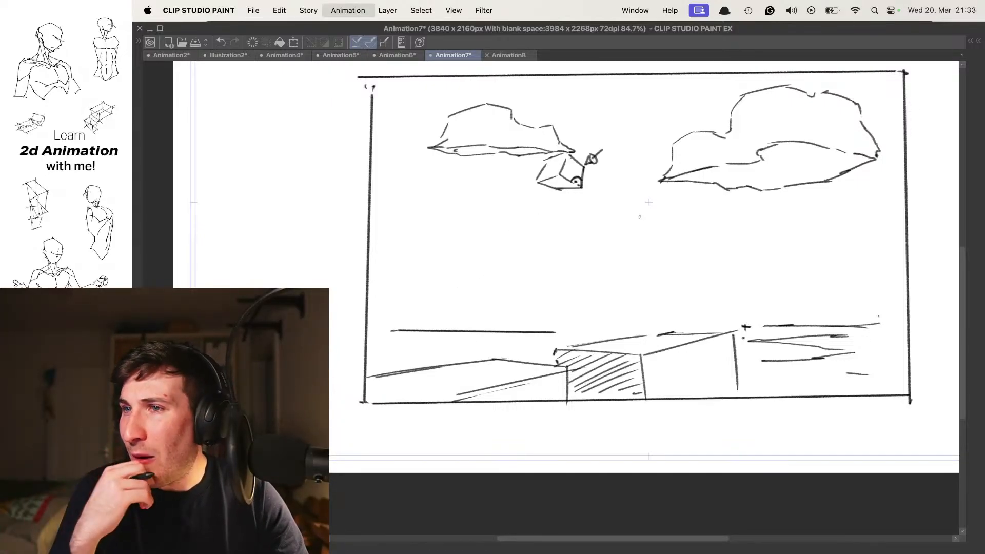
key("period")
key("period")
key("period")
key("period")
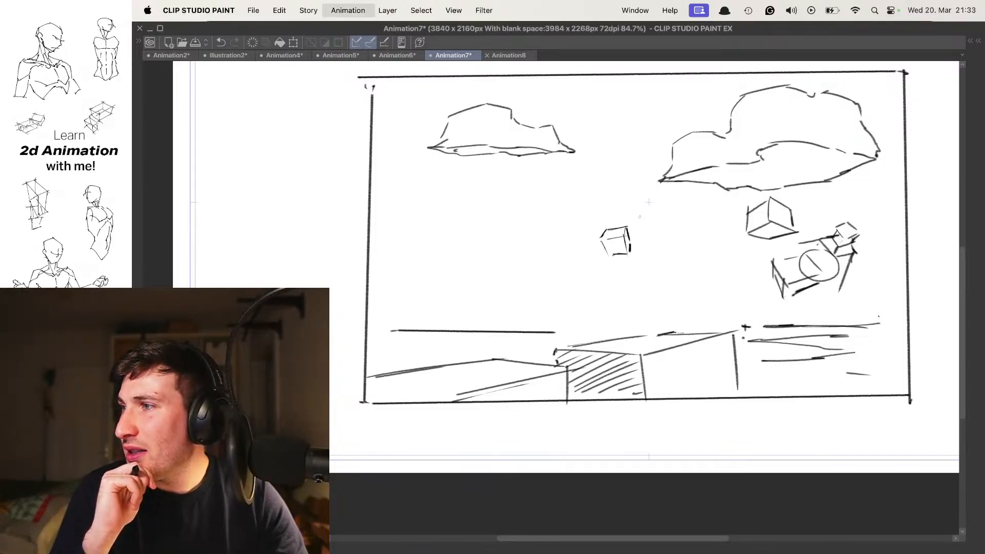
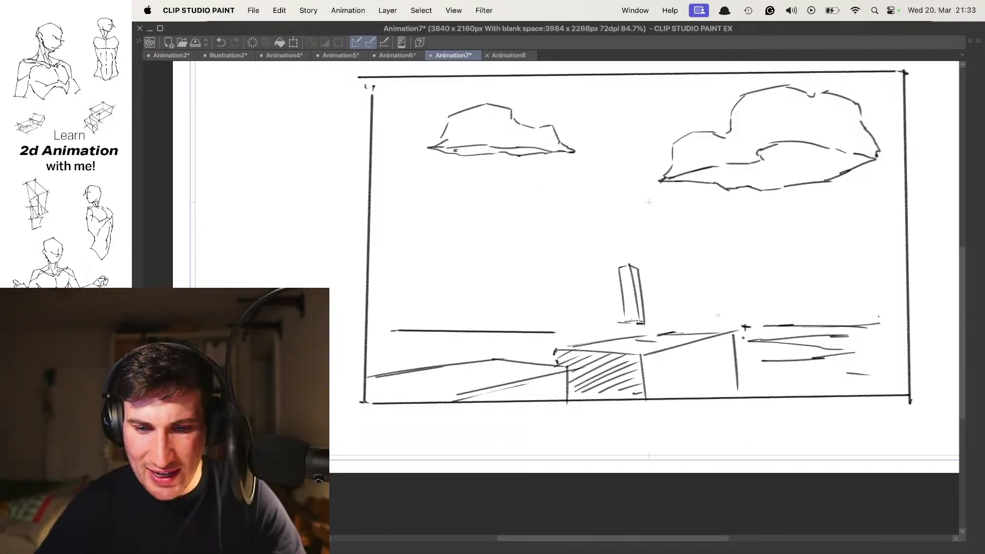
- Sketch short shadow strokes on top of the ledge below the tall stretched box in the falling frame
left_click(702, 353)
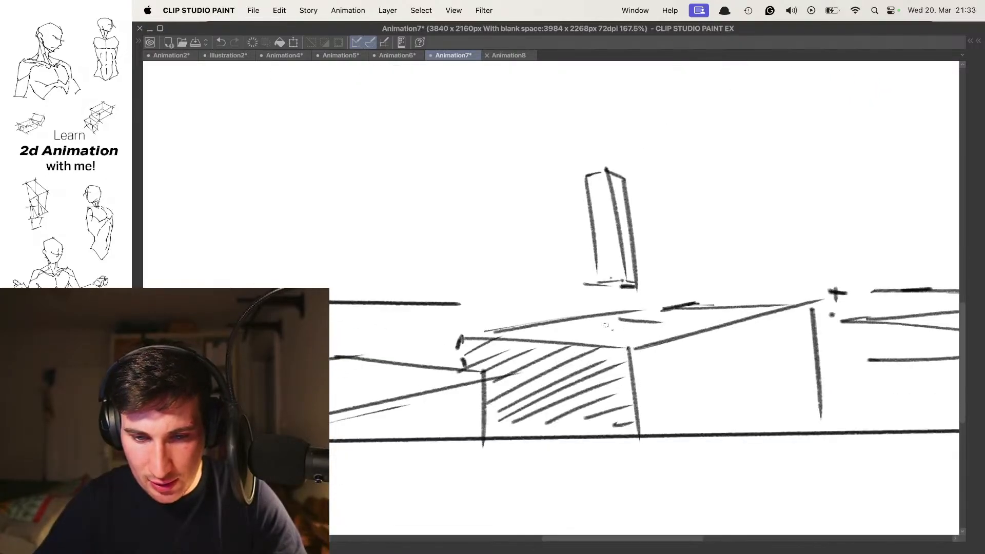
left_click_drag(644, 322, 603, 327)
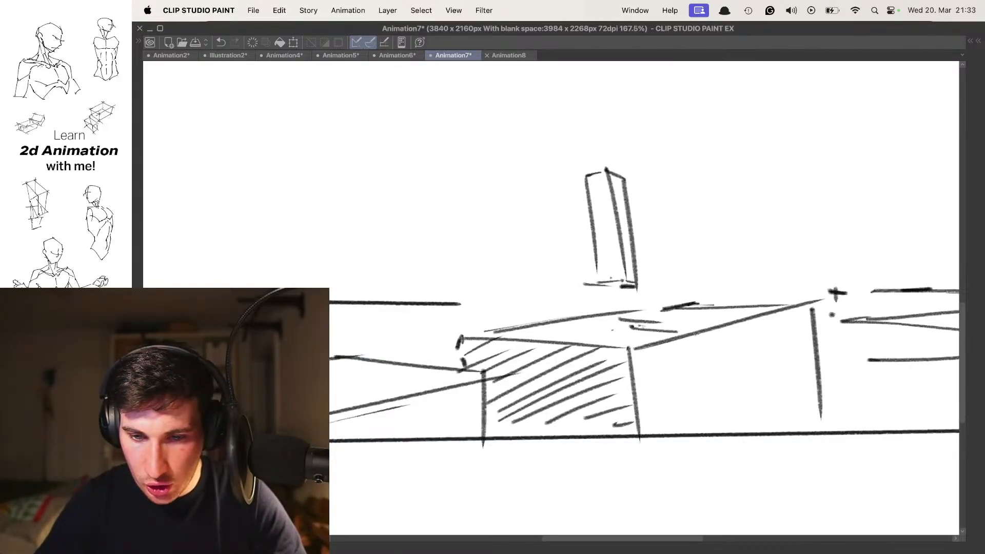
key("Right")
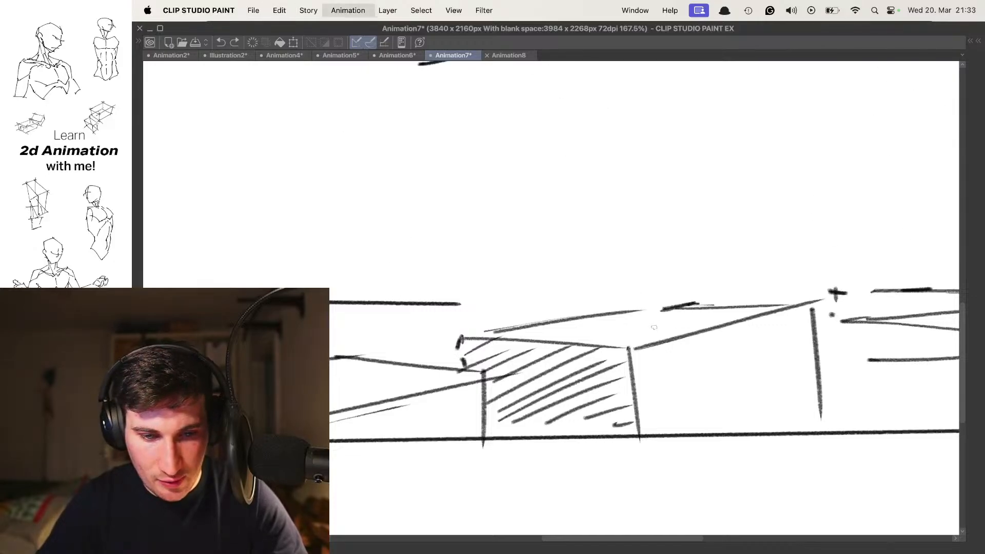
key("Right")
- Hatch cast shadows on the ground for the squashed, leaning stretched and takeoff frames of the box
scroll(443, 361, "left", 5)
scroll(442, 360, "down", 2)
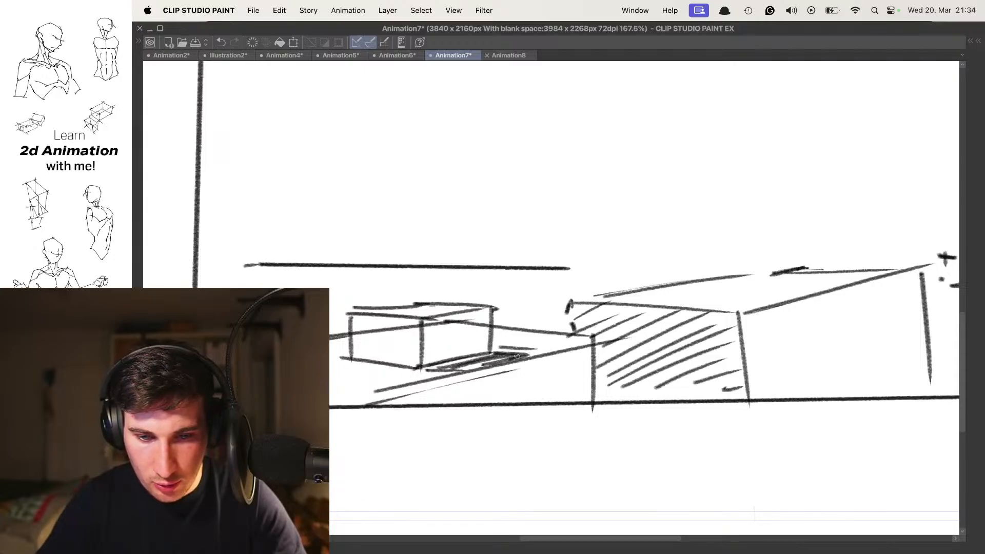
key("Left")
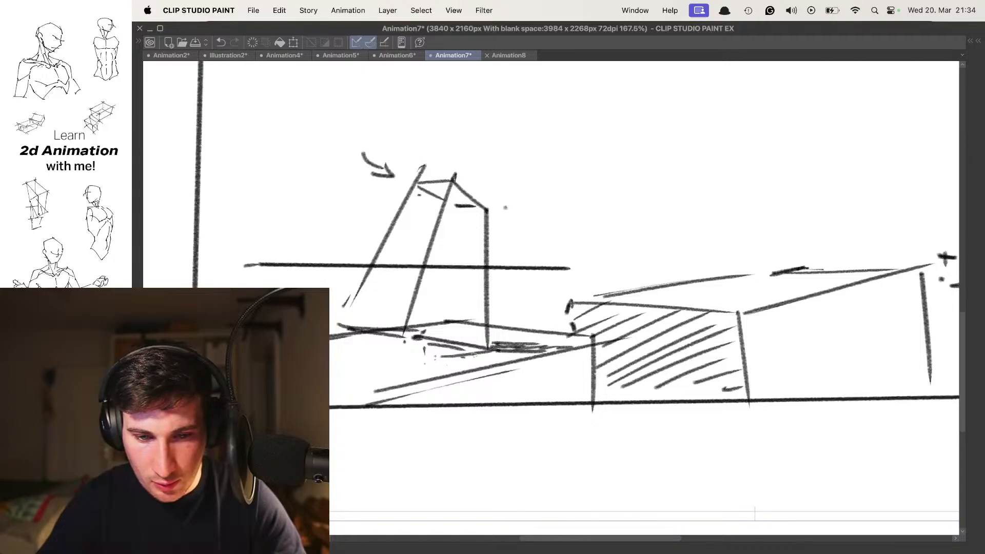
left_click_drag(425, 350, 416, 355)
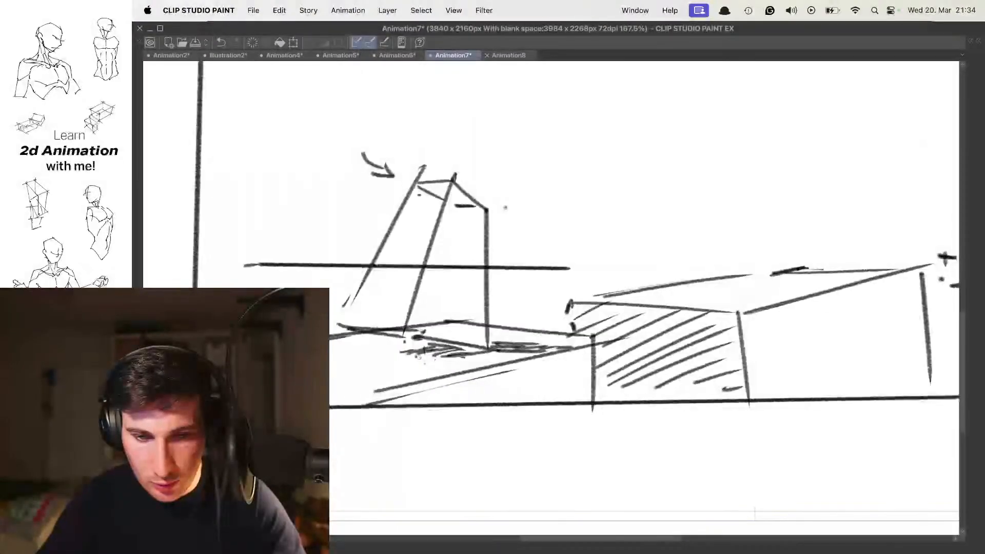
key("super+z")
key("super+z")
key("super+z")
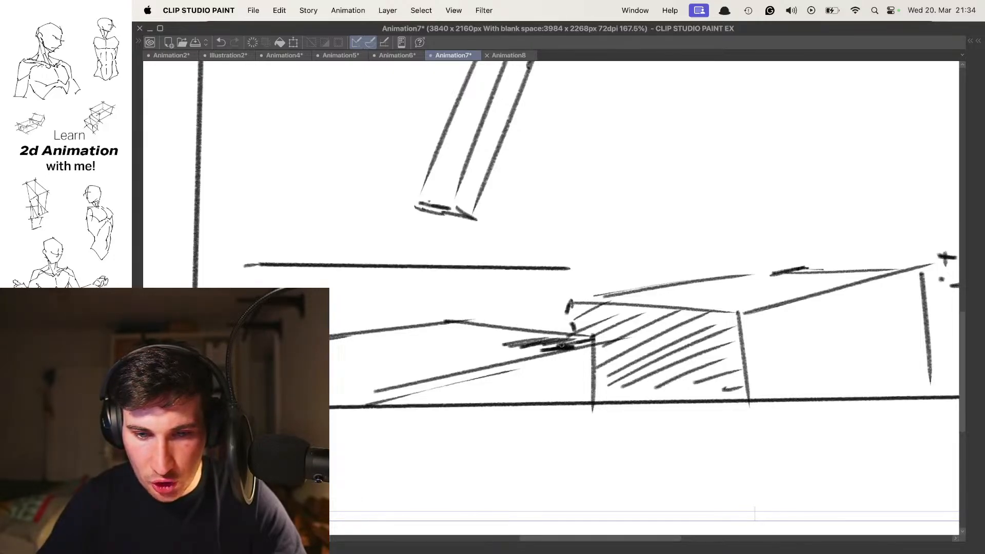
- Draw diagonal lines slanting down towards the box in the leaning stretched frame and the ground squash frame
scroll(505, 345, "down", 5)
scroll(461, 257, "up", 4)
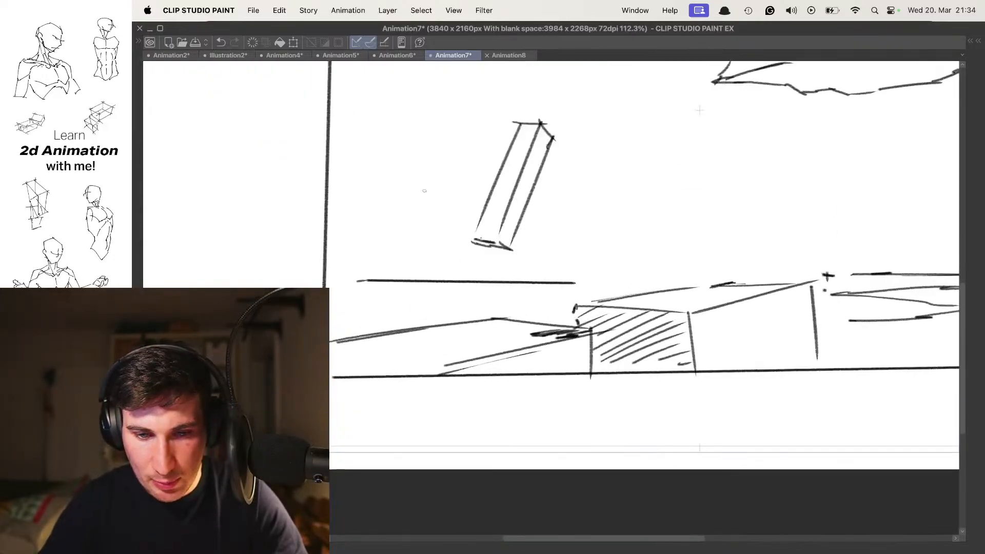
key("super+z")
scroll(530, 120, "up", 2)
left_click_drag(446, 259, 464, 292)
key("super+z")
key("Right")
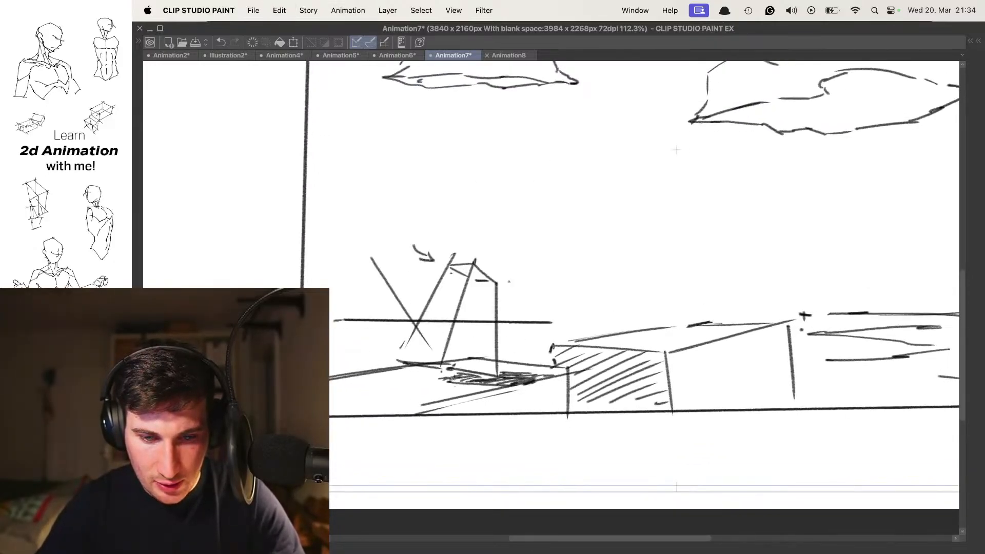
key("super+z")
left_click_drag(445, 197, 524, 329)
key("Right")
key("Left")
key("Right")
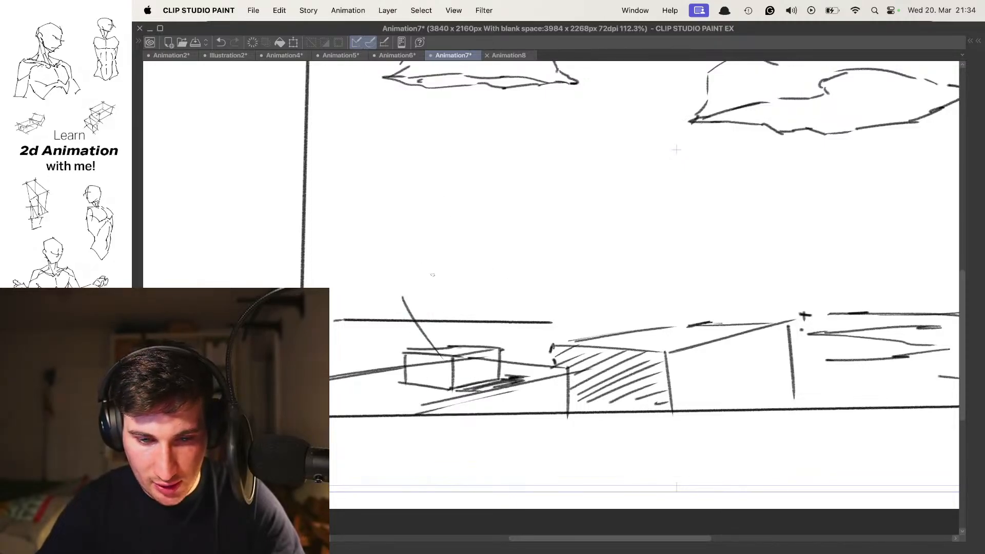
key("Left")
key("Left")
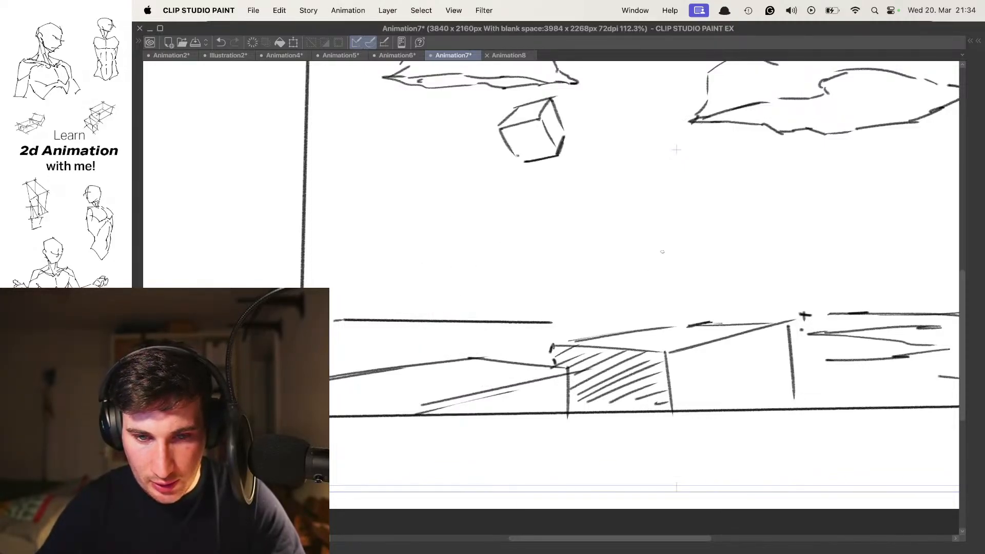
- Try to draw a wide ellipse around the hatched ledge face in the airborne cube frame
left_click_drag(682, 275, 640, 248)
scroll(647, 269, "right", 2)
key("Left")
key("Right")
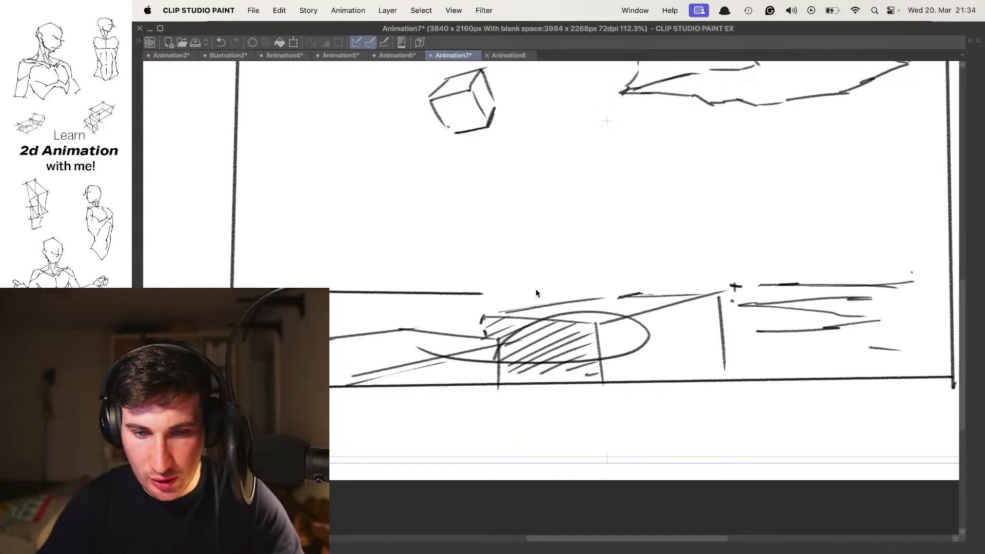
key("Right")
key("super+s")
key("Right")
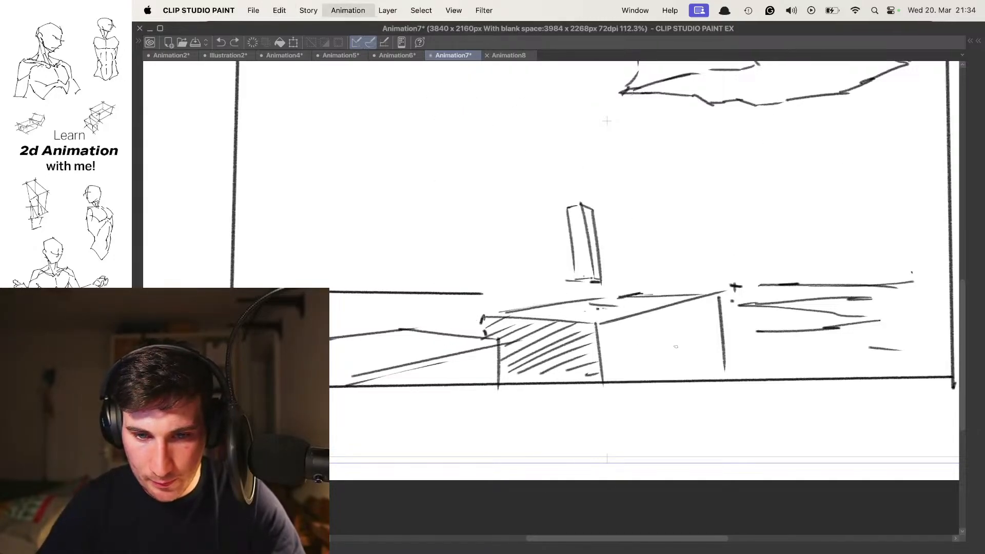
- Add a dark cast shadow along the ledge top to the right of the falling stretched box
scroll(591, 309, "right", 3)
scroll(587, 307, "up", 2)
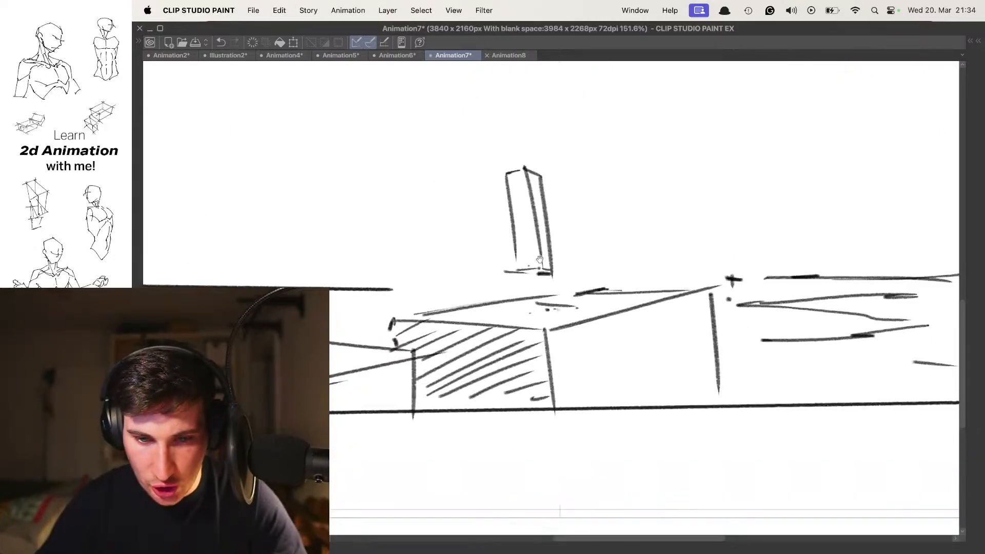
key("super+z")
left_click_drag(457, 159, 525, 279)
key("super+z")
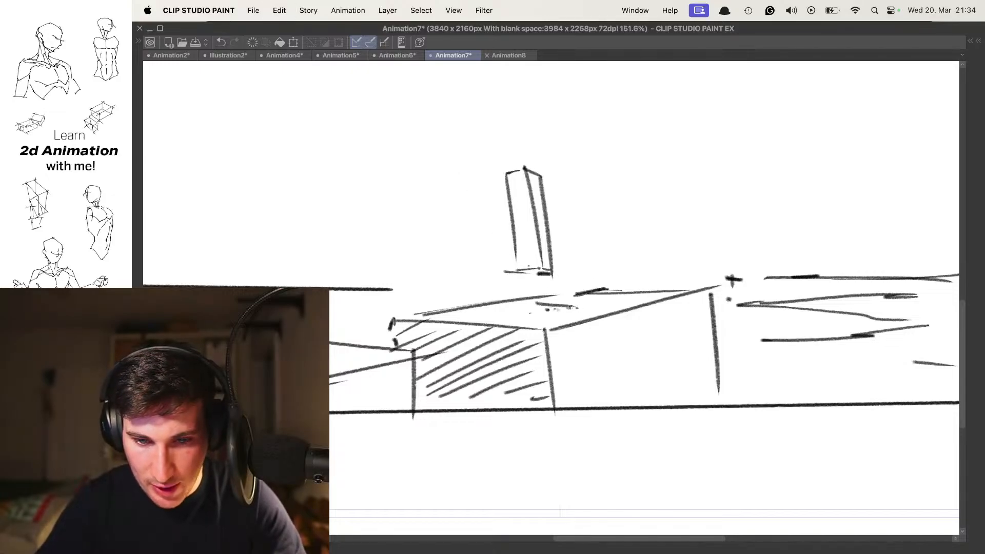
key("super+z")
key("super+z")
left_click_drag(585, 308, 628, 308)
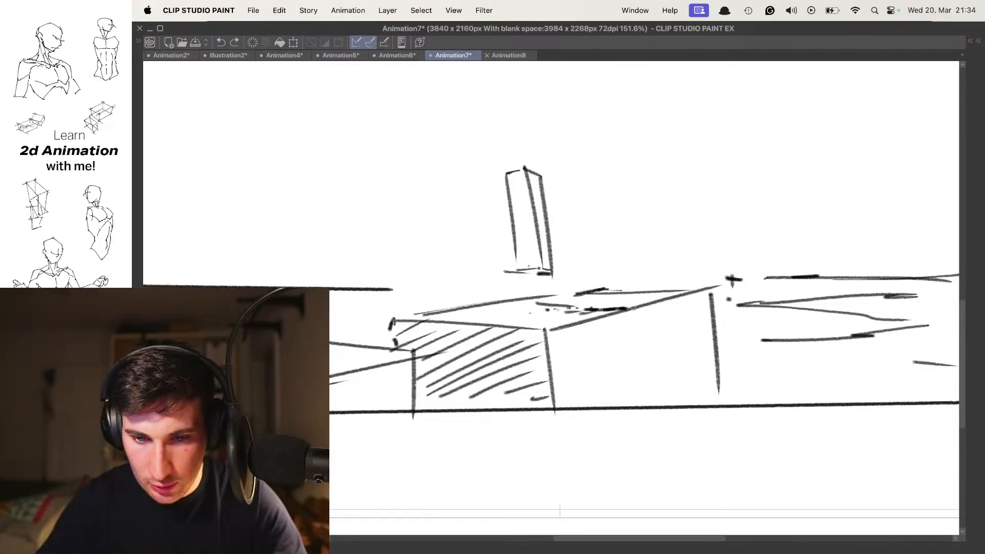
- Rework the cast shadow beside the landed box on the ledge with dark horizontal strokes
key("super+z")
key("super+z")
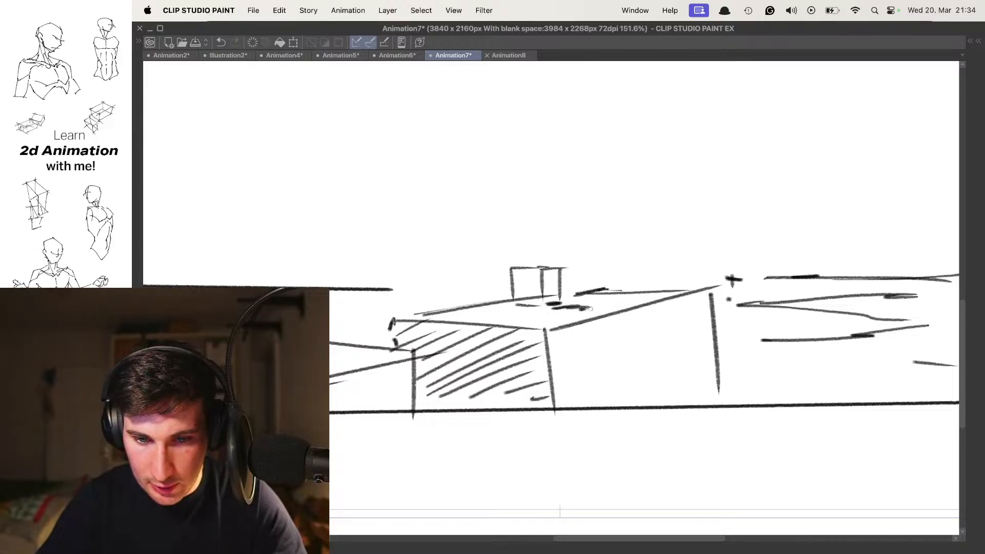
key("super+z")
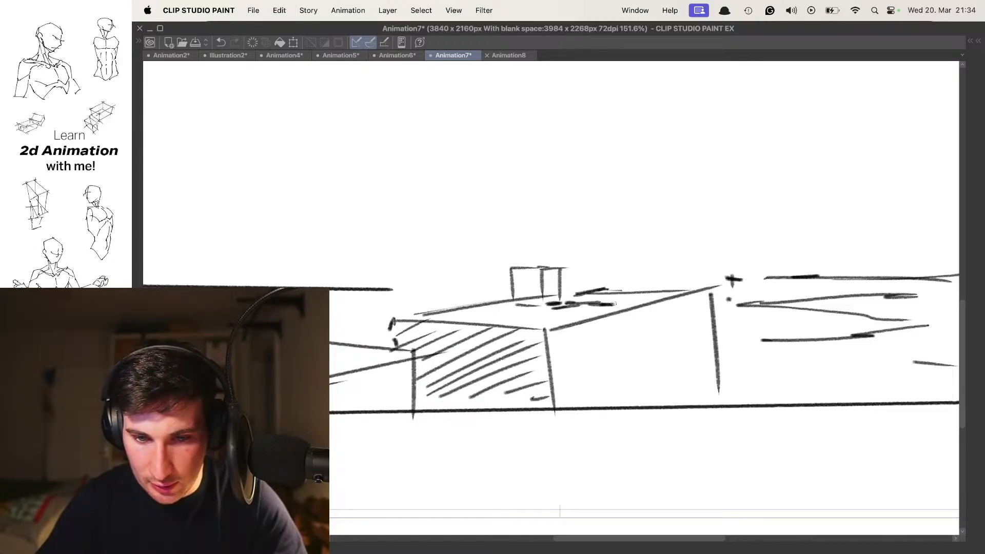
key("super+z")
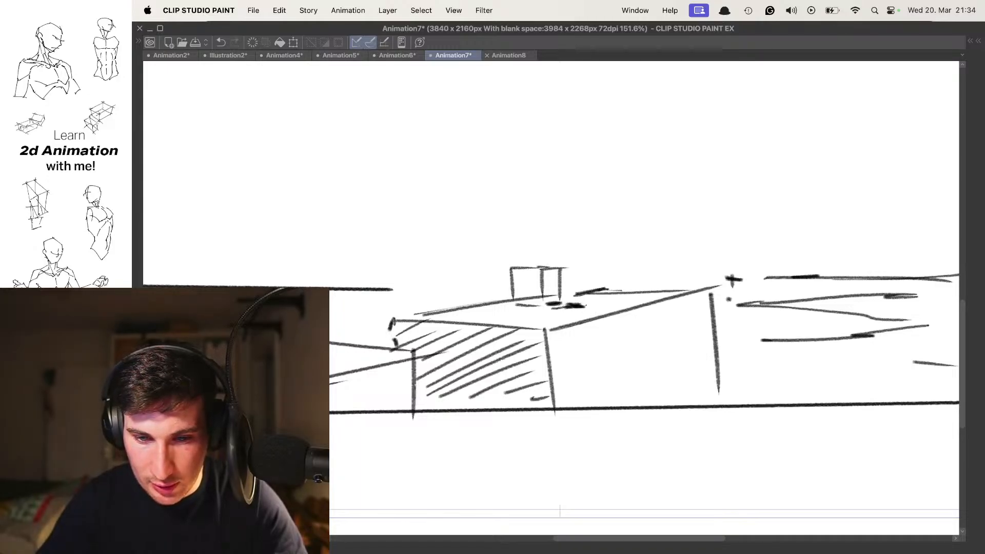
left_click_drag(598, 296, 569, 294)
- Step back and forth through the landing frames to compare the cast shadows on the ledge
key("comma")
key("period")
key("comma")
key("comma")
key("period")
key("period")
key("period")
key("period")
key("period")
key("period")
key("period")
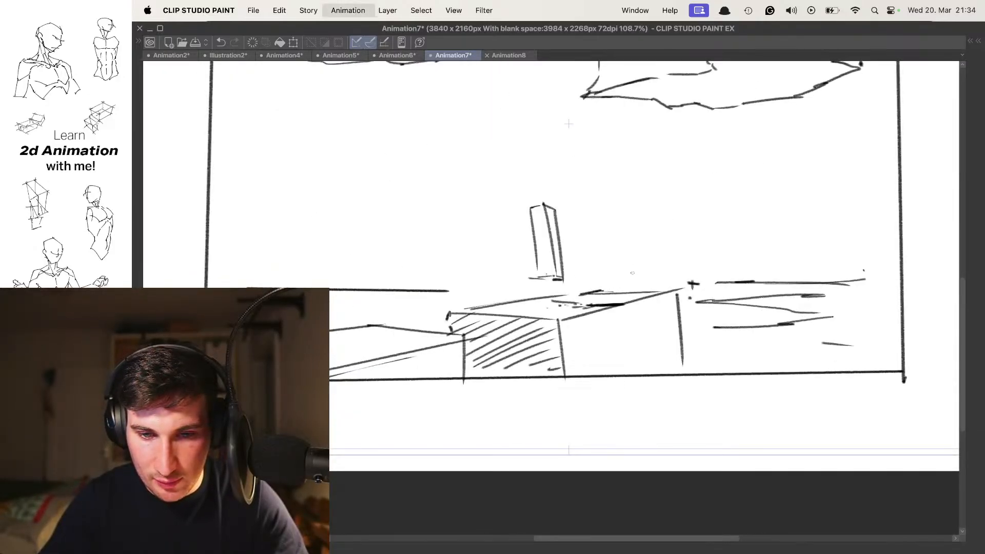
left_click_drag(633, 268, 605, 267)
key("period")
key("period")
key("period")
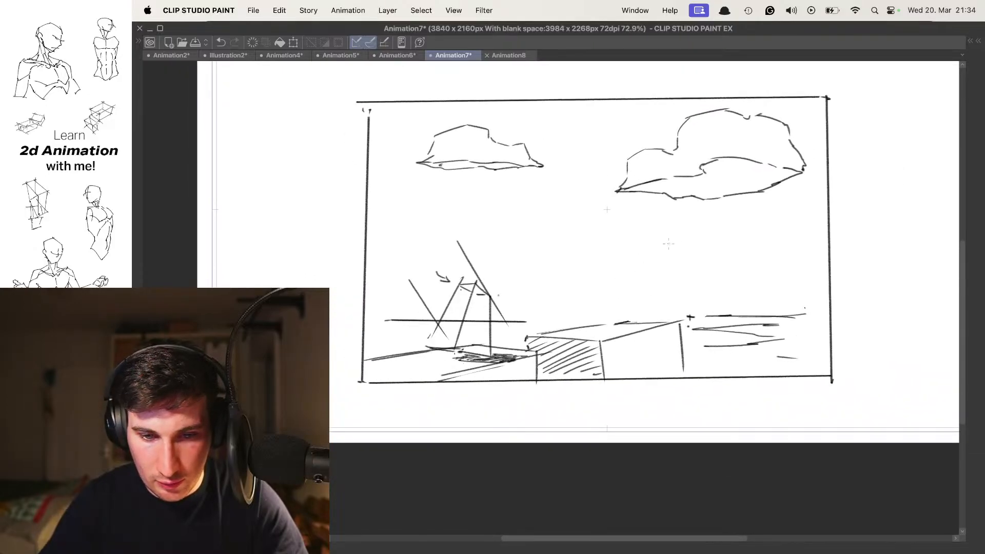
- Run repeatedly through all frames in the full scene to examine the complete jump with its ground and ledge shadows
key("period")
key("period")
key("period")
key("period")
key("period")
key("period")
key("period")
key("period")
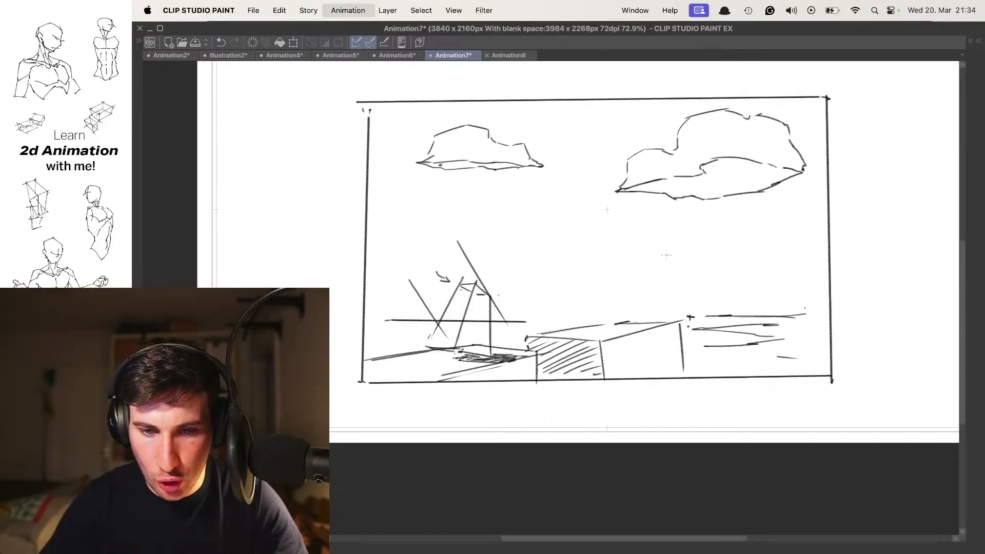
key("period")
key("period")
key("period")
key("period")
key("period")
key("period")
key("period")
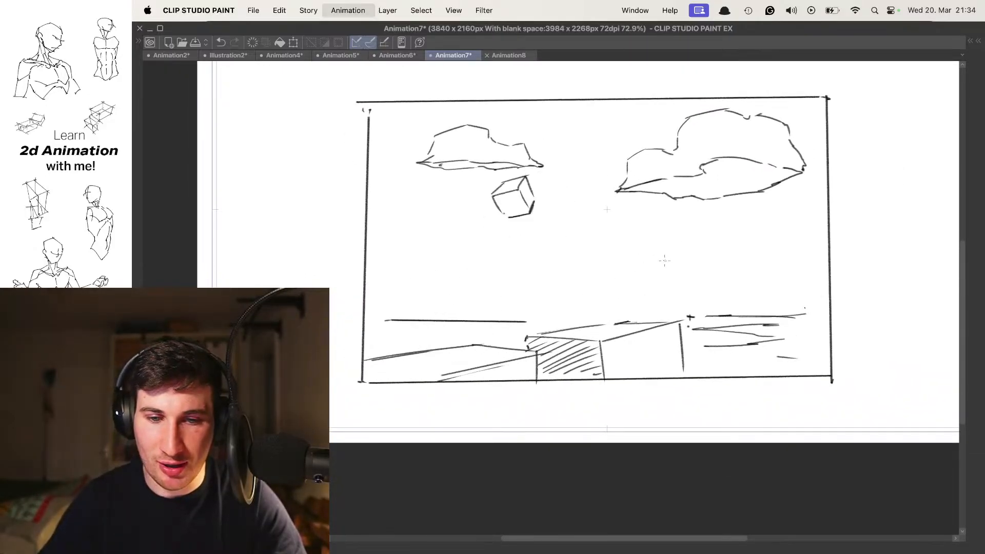
key("period")
key("period")
key("period")
key("period")
key("period")
key("period")
key("period")
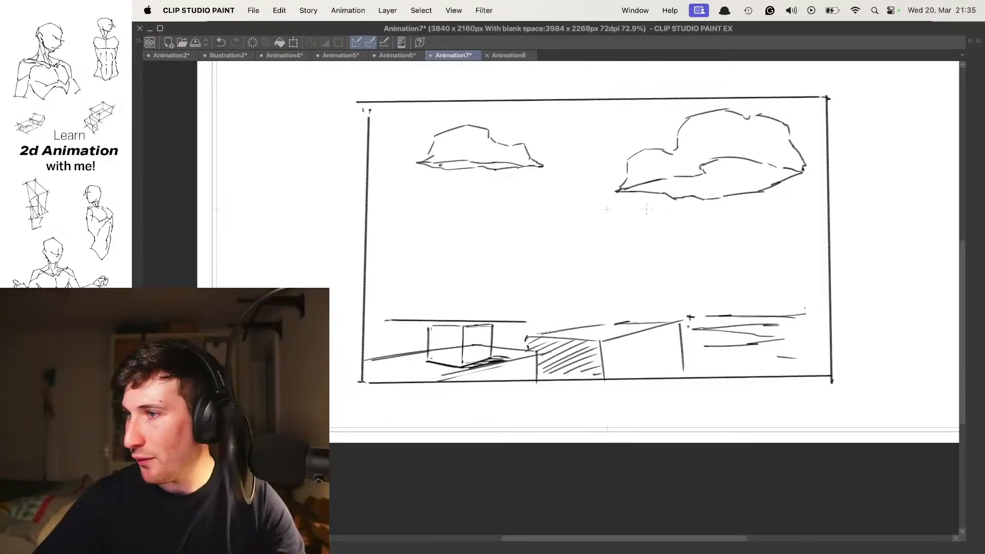
key("period")
key("period")
key("period")
key("period")
key("period")
key("period")
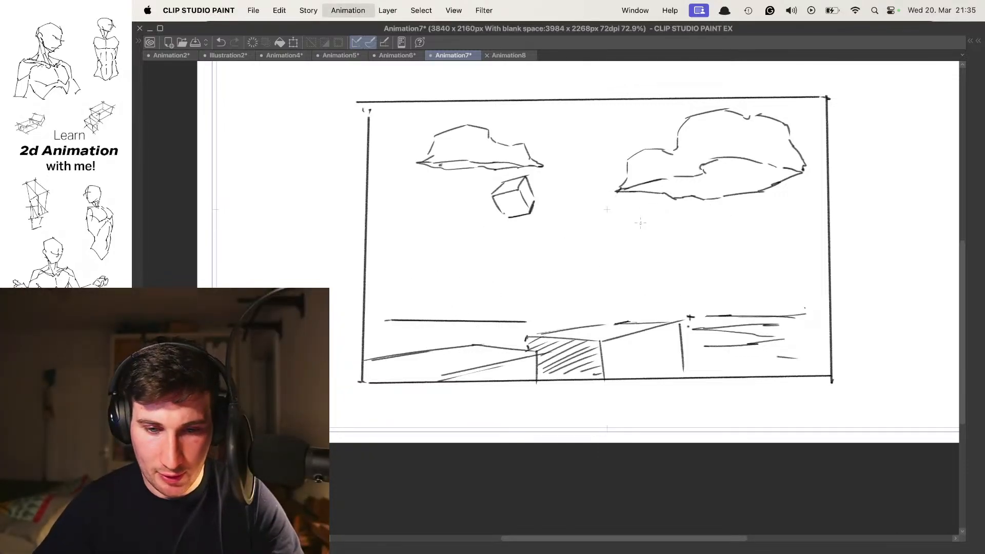
key("period")
key("period")
key("period")
key("period")
key("period")
key("period")
key("period")
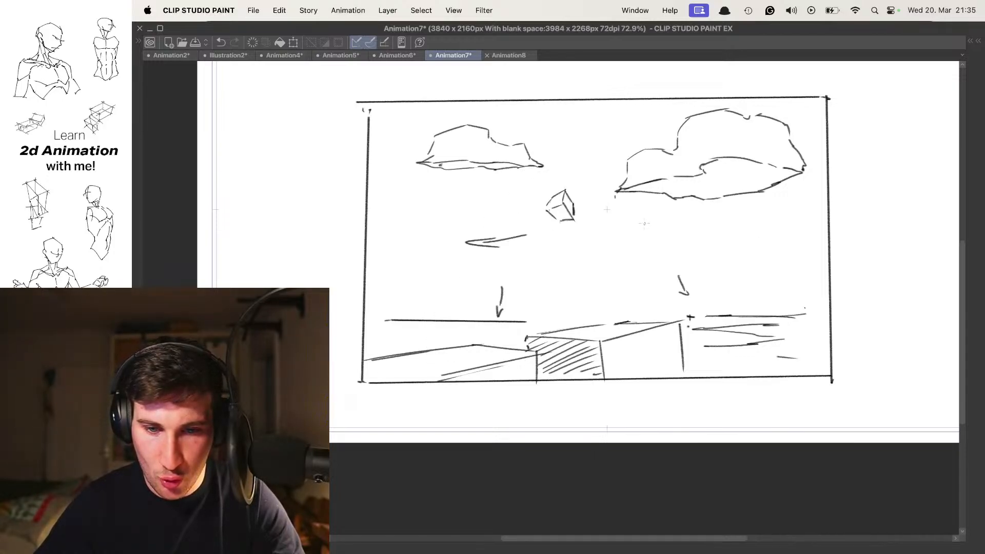
key("period")
key("period")
key("period")
key("period")
key("period")
key("period")
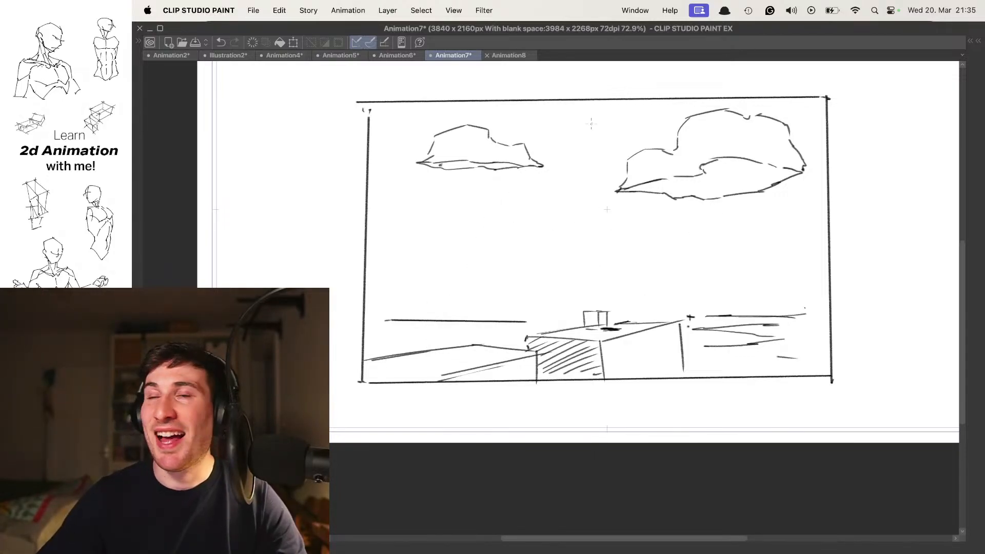
key("period")
key("period")
key("period")
key("period")
key("period")
key("period")
key("period")
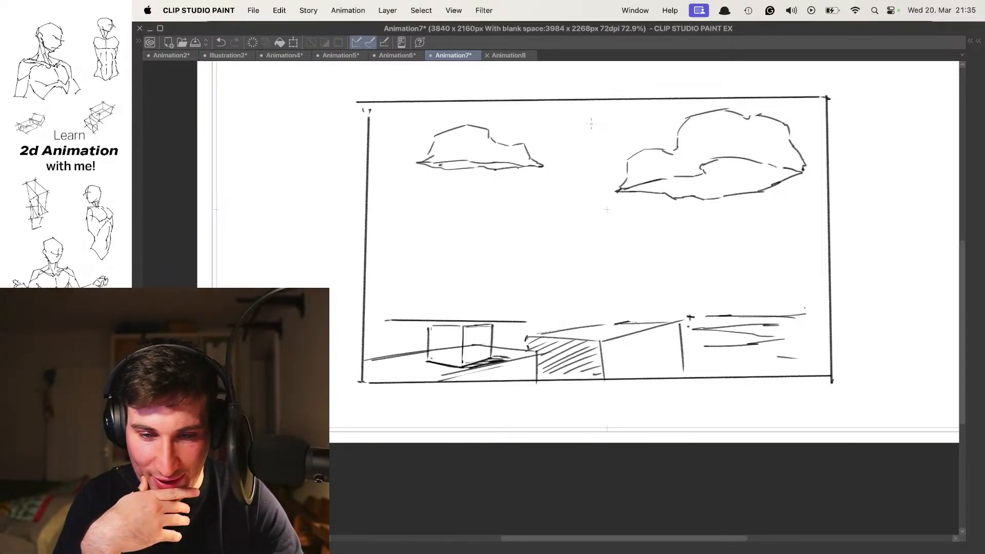
key("period")
key("period")
key("period")
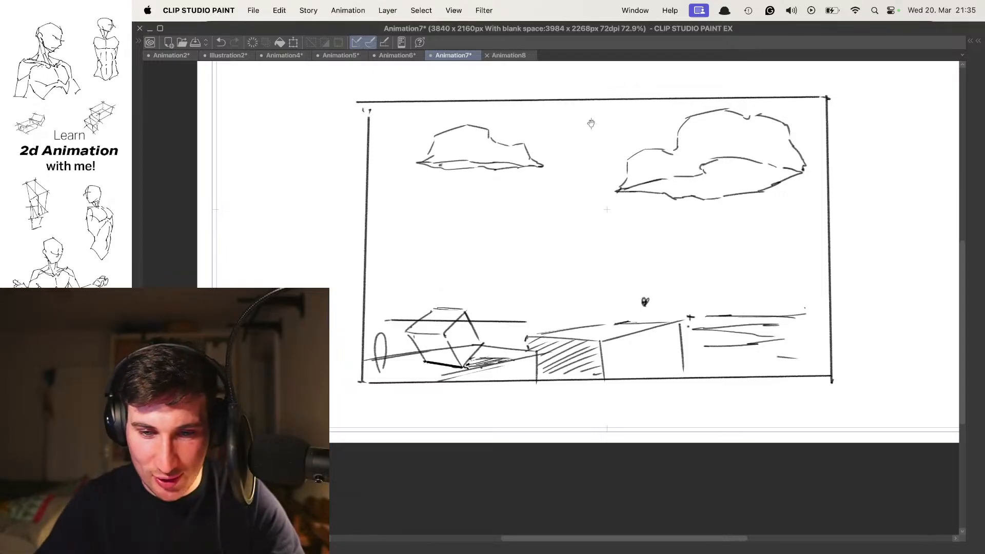
scroll(577, 241, "up", 2)
key("period")
key("period")
key("period")
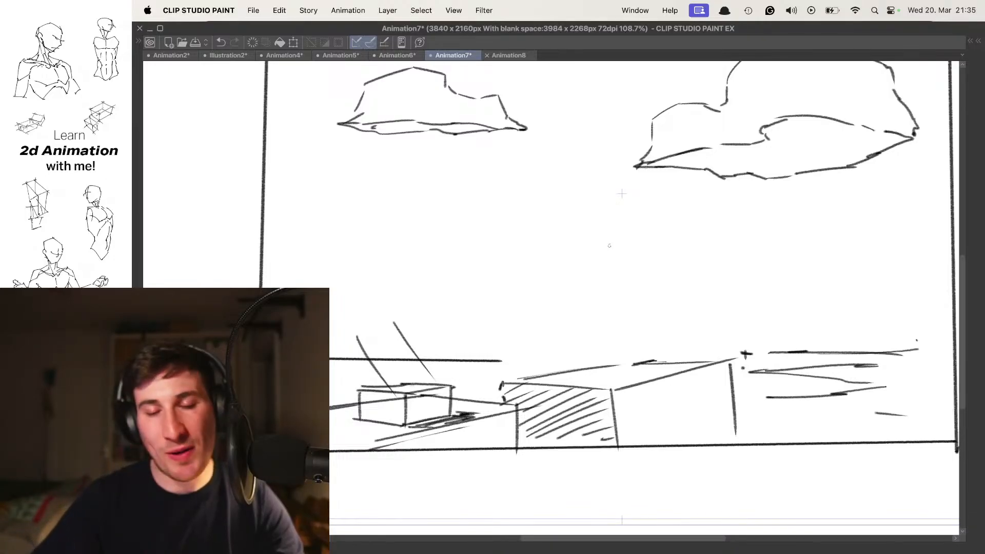
- Move to the airborne box frame and erase the rough demonstration cubes sketched beside it
key("period")
key("period")
key("period")
key("period")
key("period")
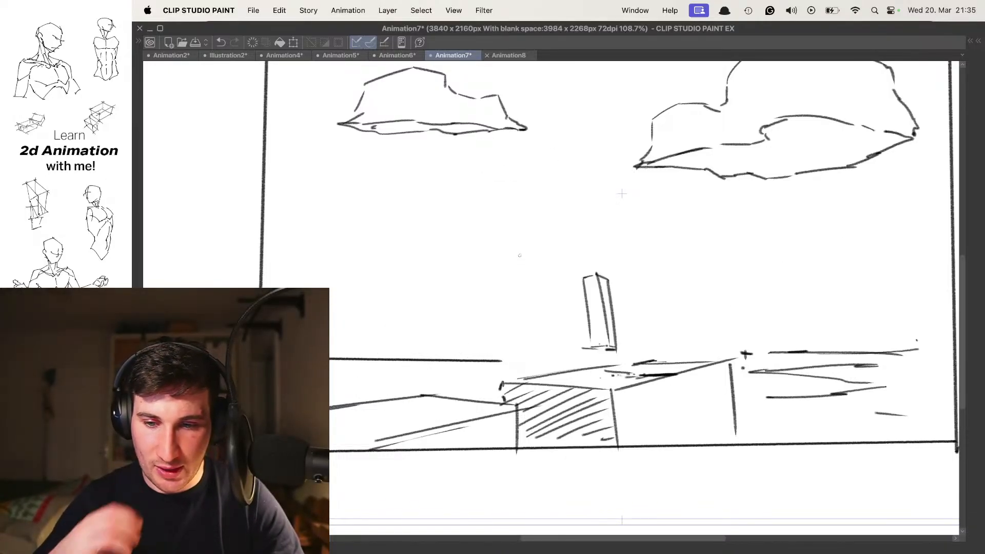
scroll(642, 276, "down", 2)
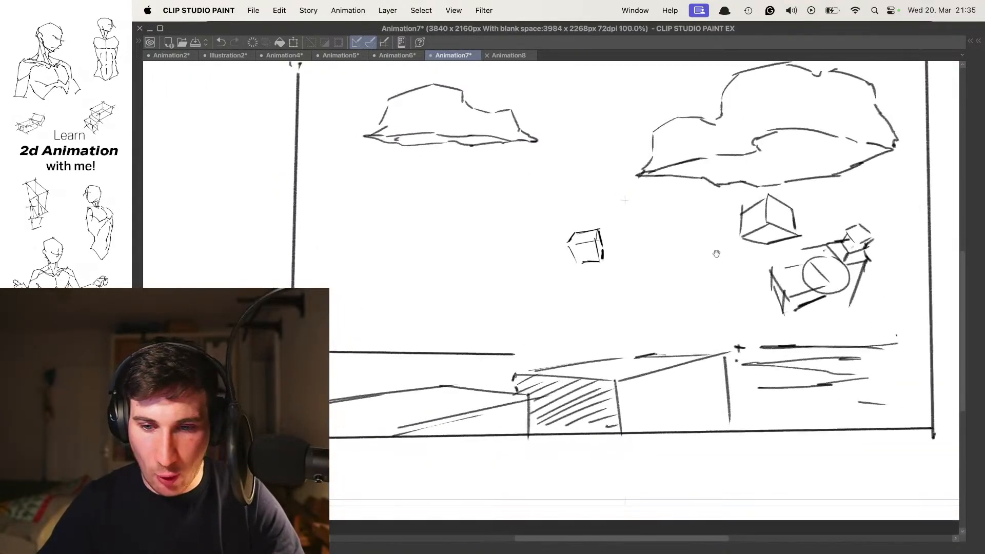
left_click_drag(744, 277, 709, 262)
mouse_move(685, 302)
left_mouse_down()
mouse_move(713, 279)
mouse_move(698, 213)
left_mouse_up()
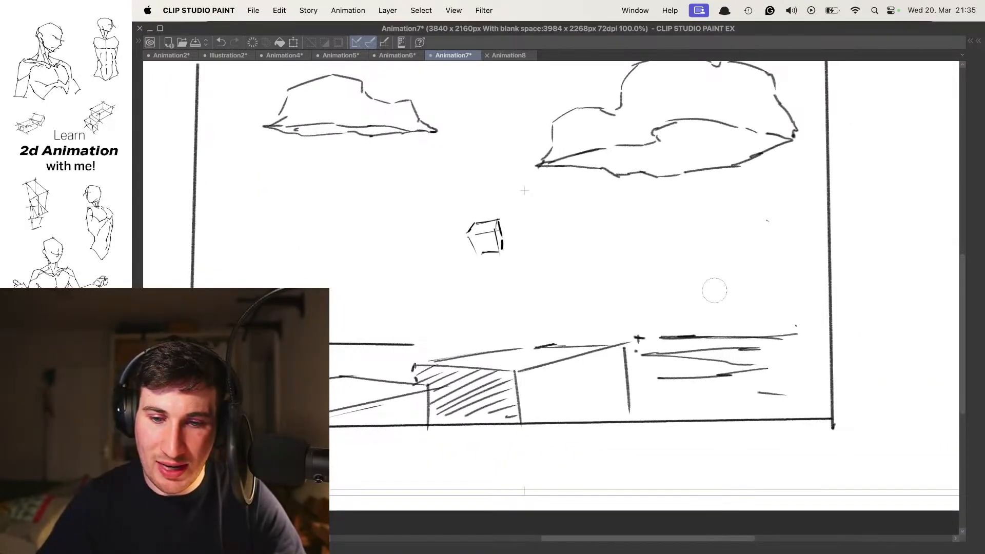
- Run repeatedly through all frames to examine the complete motion from the squash on the ground to the landing on the ledge
scroll(710, 291, "left", 4)
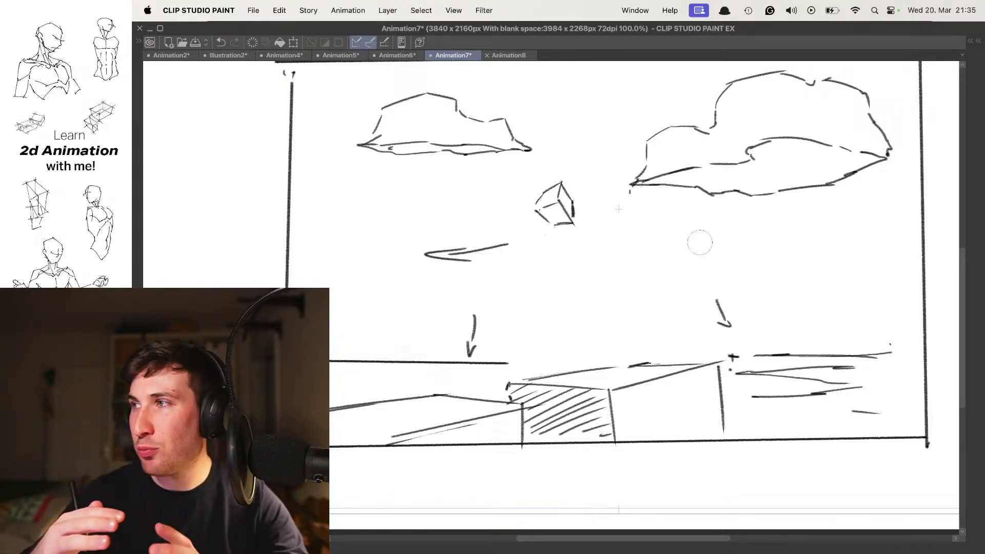
key("Right")
key("Right")
key("Right")
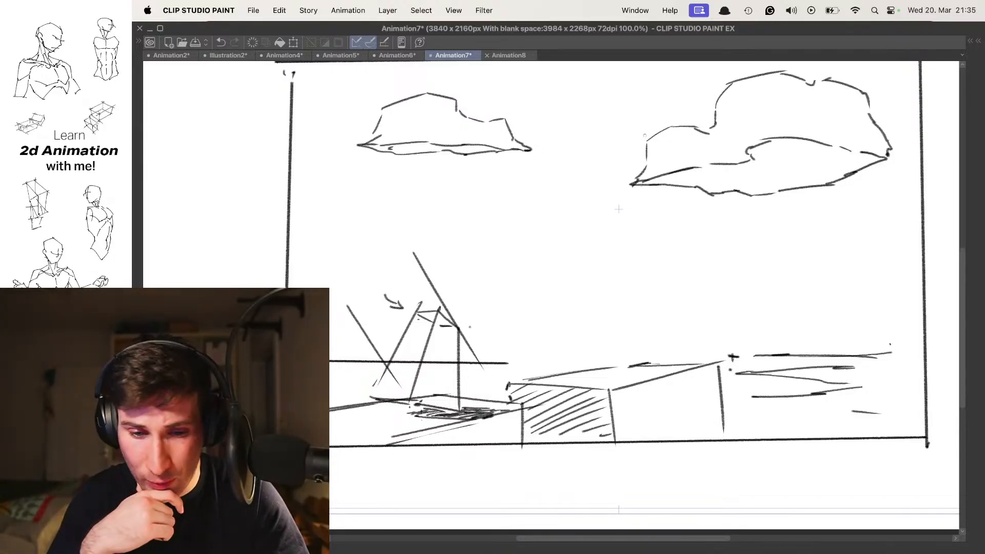
key("Right")
key("Right")
key("Right")
key("Right")
key("Right")
key("Left")
key("Left")
key("Left")
key("Left")
key("Left")
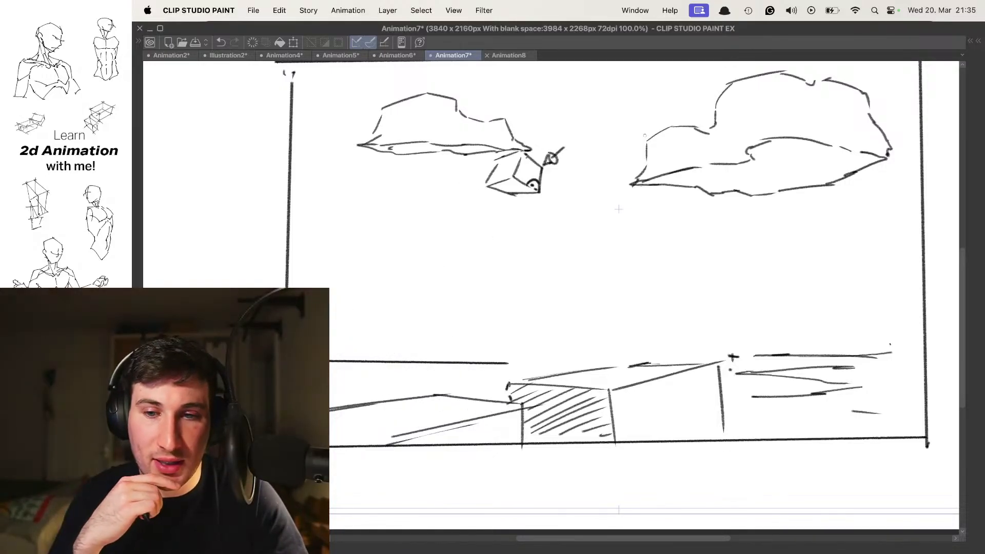
key("Right")
key("Right")
key("Right")
key("Right")
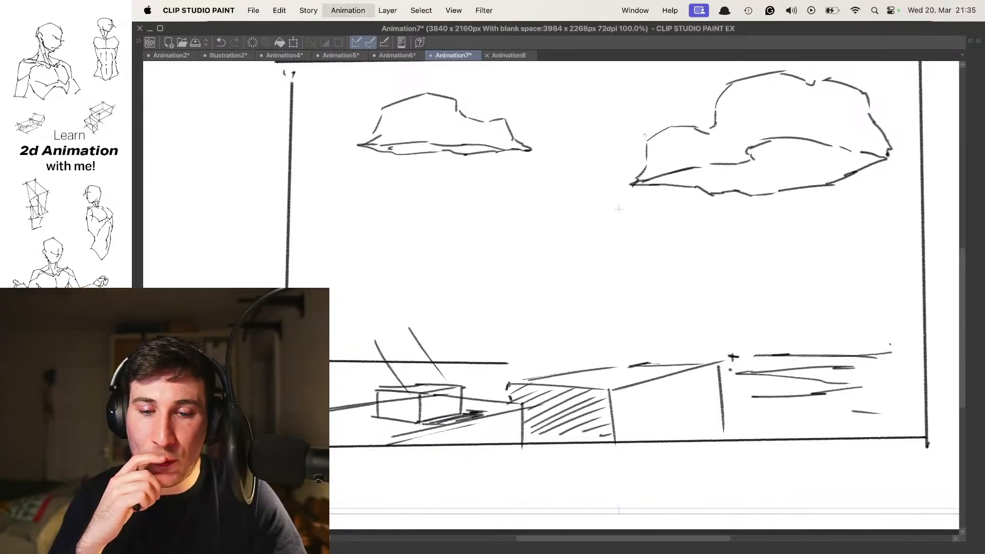
key("Right")
key("Right")
key("Right")
key("Right")
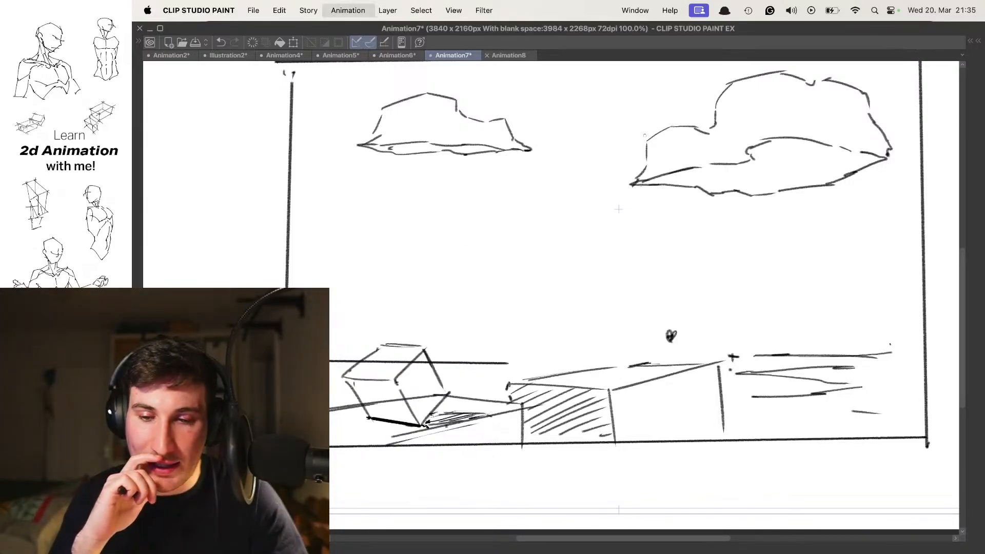
key("Right")
key("Right")
key("Right")
key("Right")
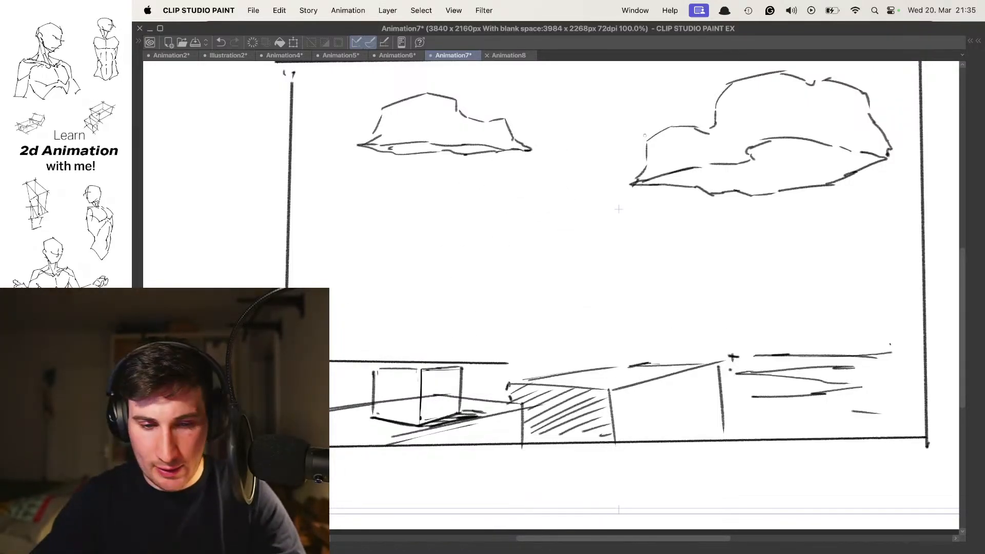
key("Right")
key("Right")
key("Right")
key("Right")
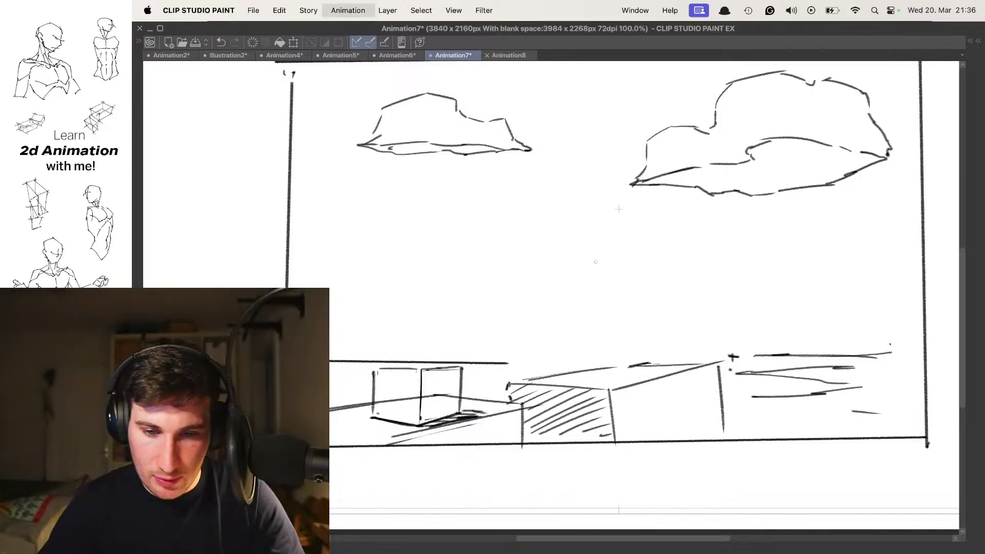
key("Right")
key("Right")
key("Right")
key("Right")
key("Right")
key("Right")
key("Right")
key("Right")
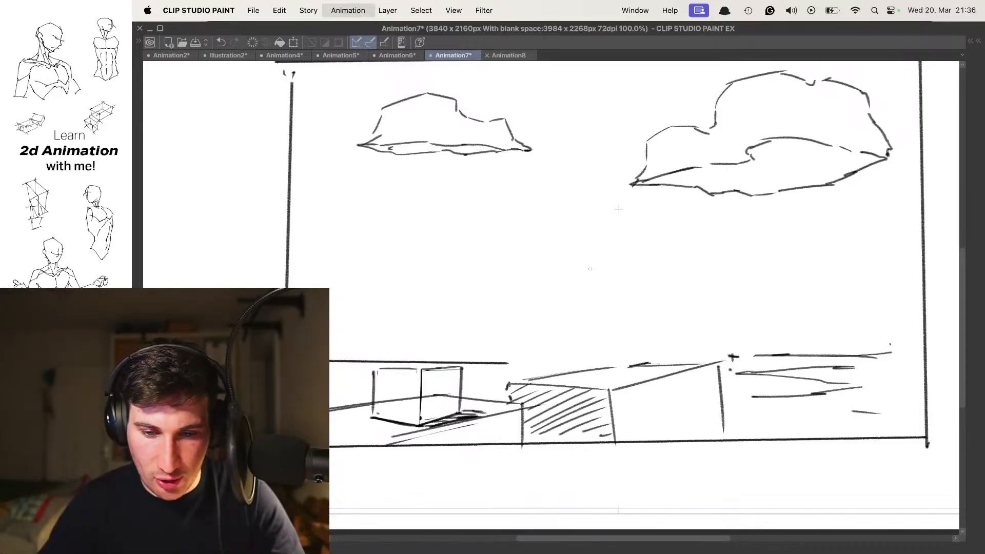
key("Right")
key("Right")
key("Right")
key("Right")
key("Right")
key("Right")
key("Right")
key("Right")
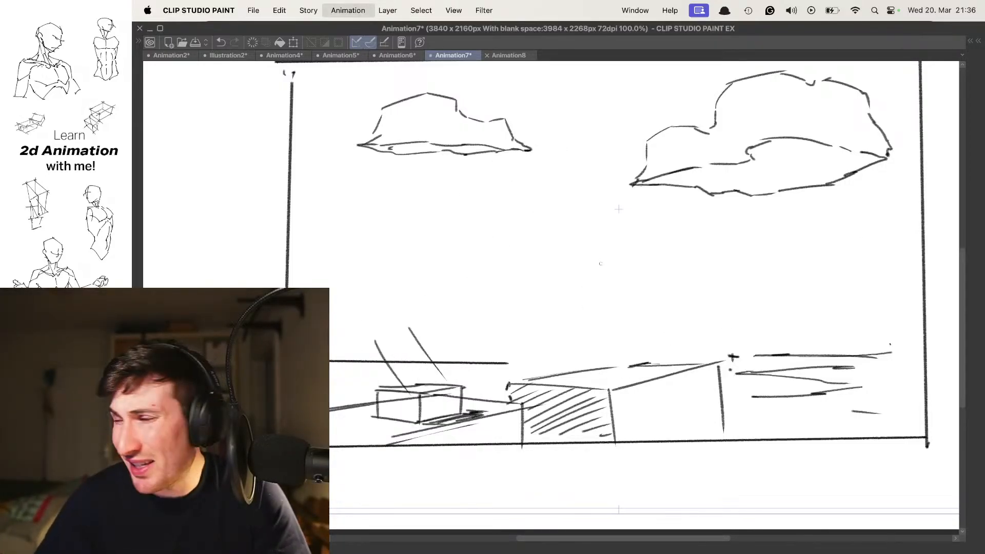
key("Right")
key("Right")
key("Right")
key("Right")
key("Right")
key("Right")
key("Right")
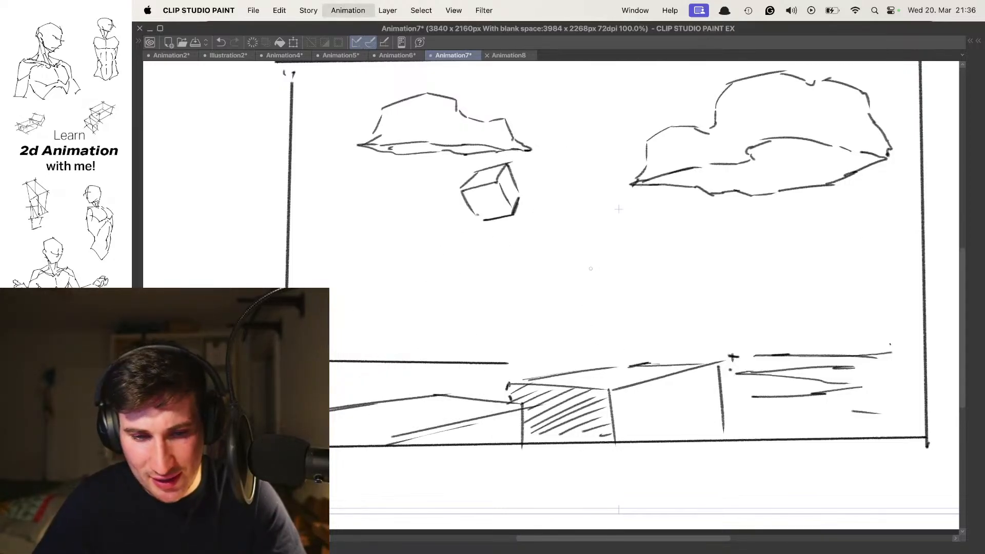
key("Right")
key("Right")
key("Right")
key("Right")
key("Right")
key("Right")
key("Right")
key("Right")
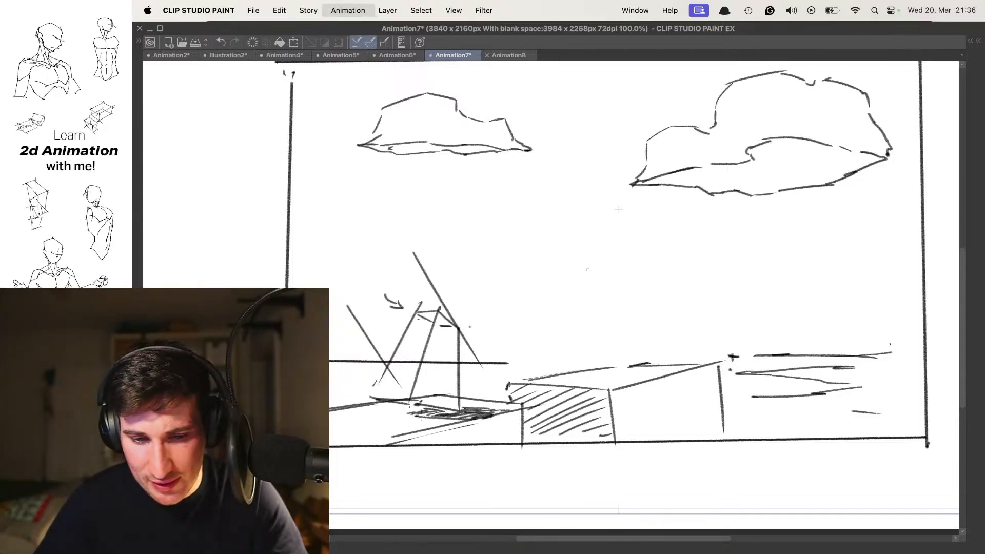
key("Right")
key("Right")
key("Right")
key("Right")
key("Right")
key("Right")
key("Right")
key("Right")
key("Right")
key("Right")
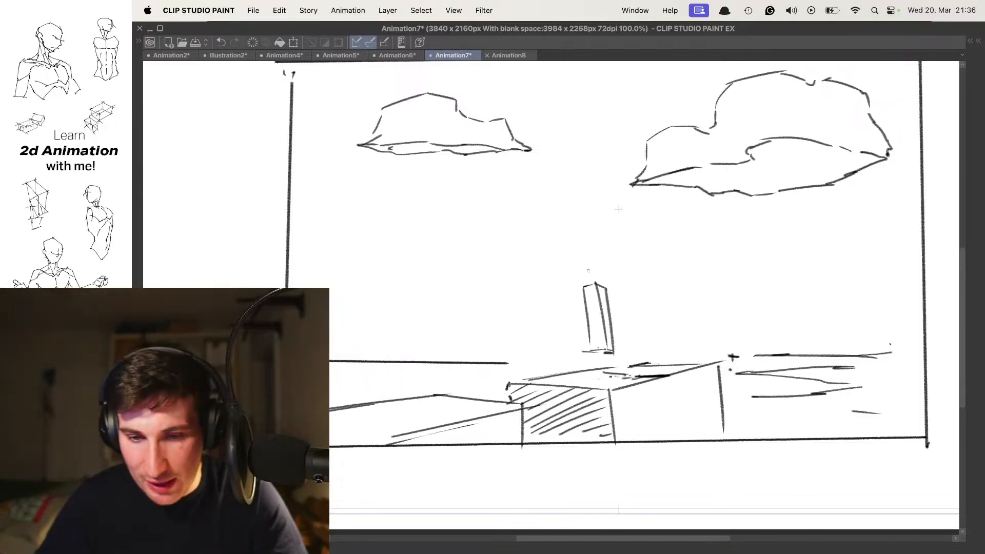
key("Right")
key("Right")
key("Right")
key("Right")
key("Right")
key("Right")
key("Right")
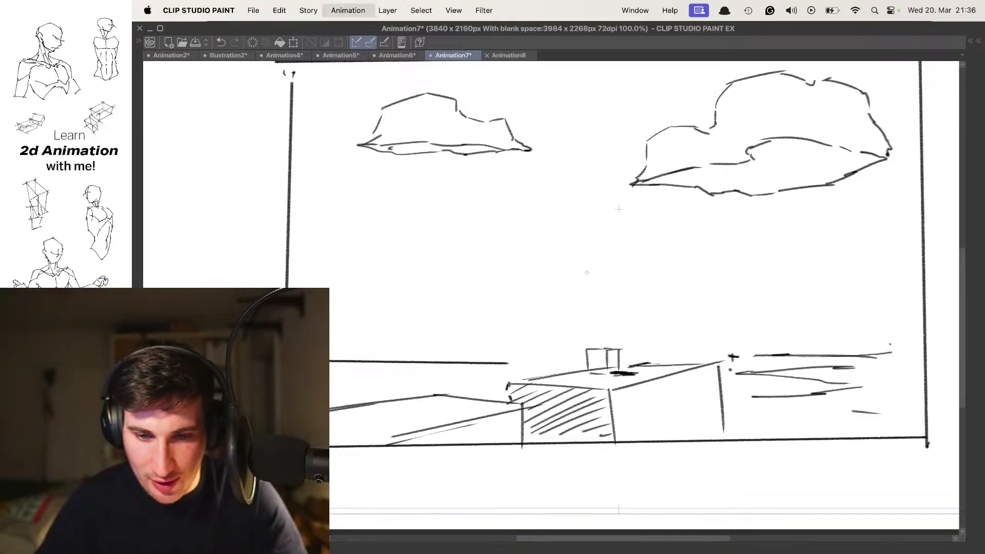
key("Right")
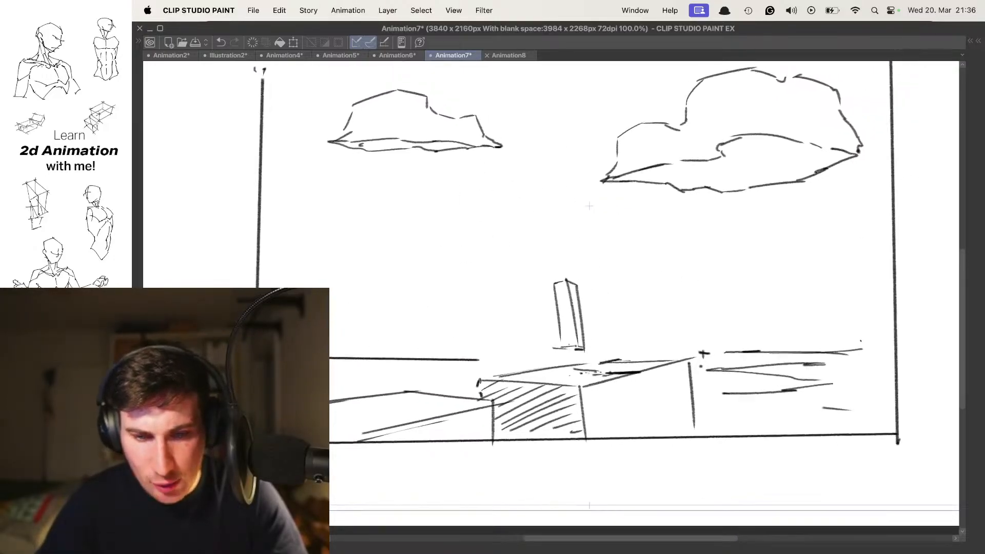
- Return to the first frame and assign cels 1 to 11 along the track by cel name, three frames per cel
key("Tab")
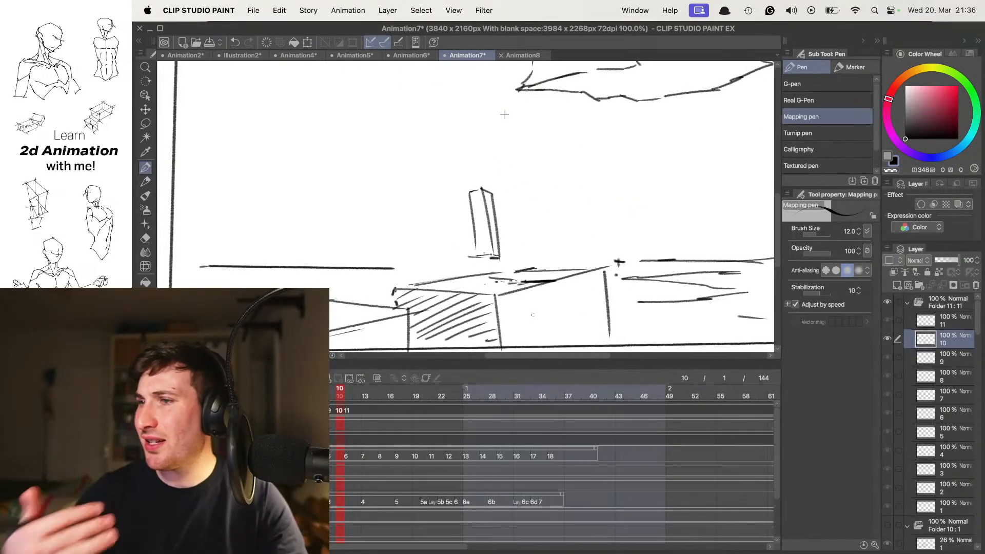
key("Left")
key("Left")
key("Left")
key("Left")
key("Left")
key("Left")
key("Left")
key("Left")
key("Left")
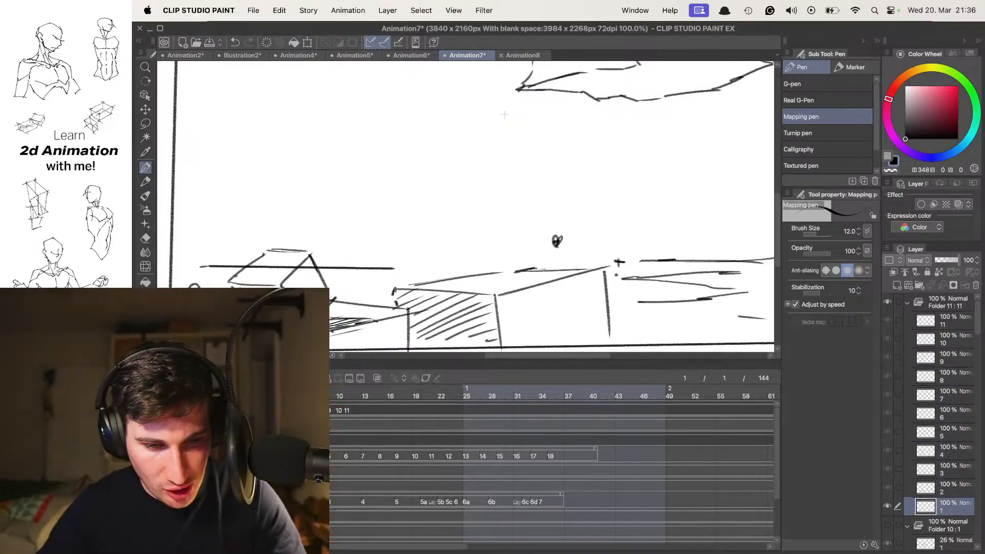
left_click(164, 364)
mouse_move(281, 132)
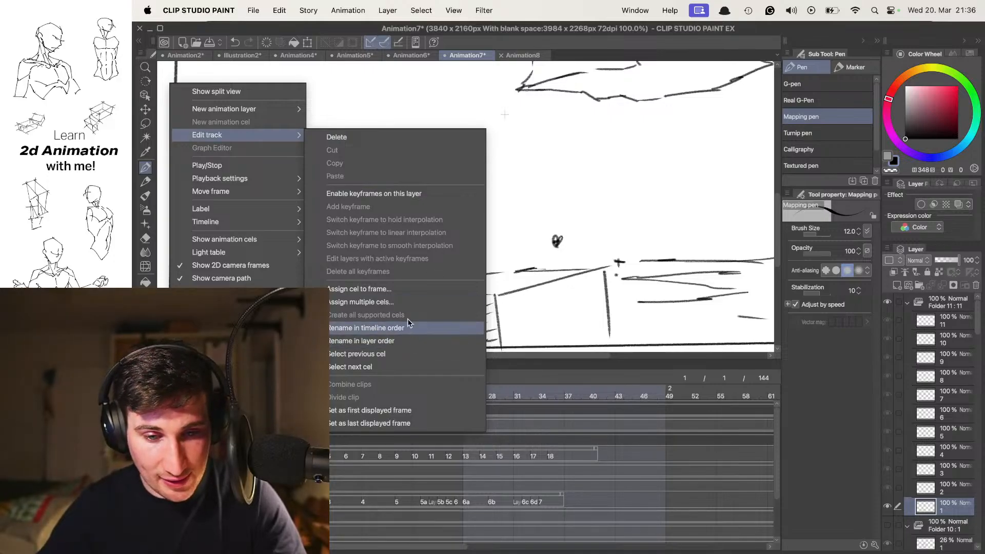
left_click(407, 301)
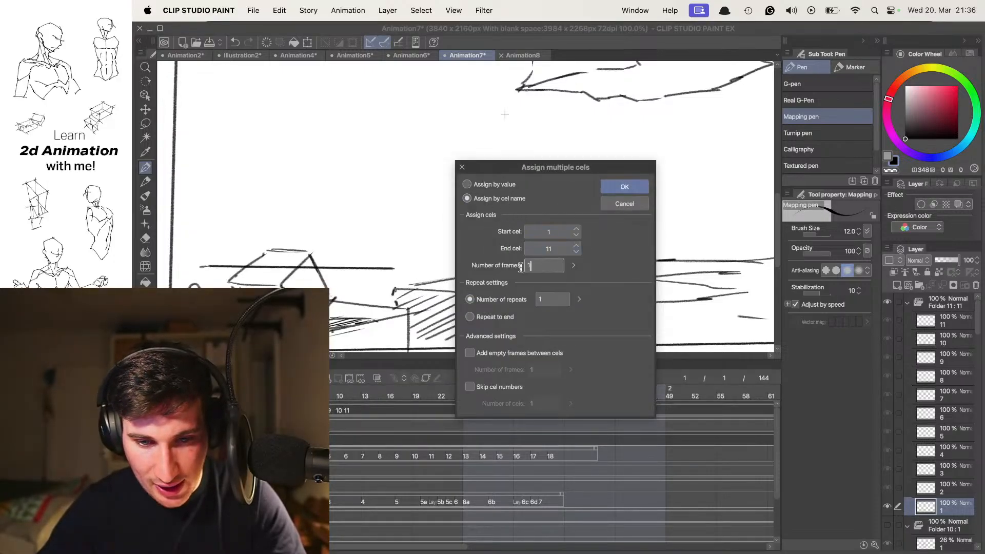
left_click(621, 190)
- Remove the extra cel 11 entry at frame 34 and play back the retimed jump
left_click(541, 412)
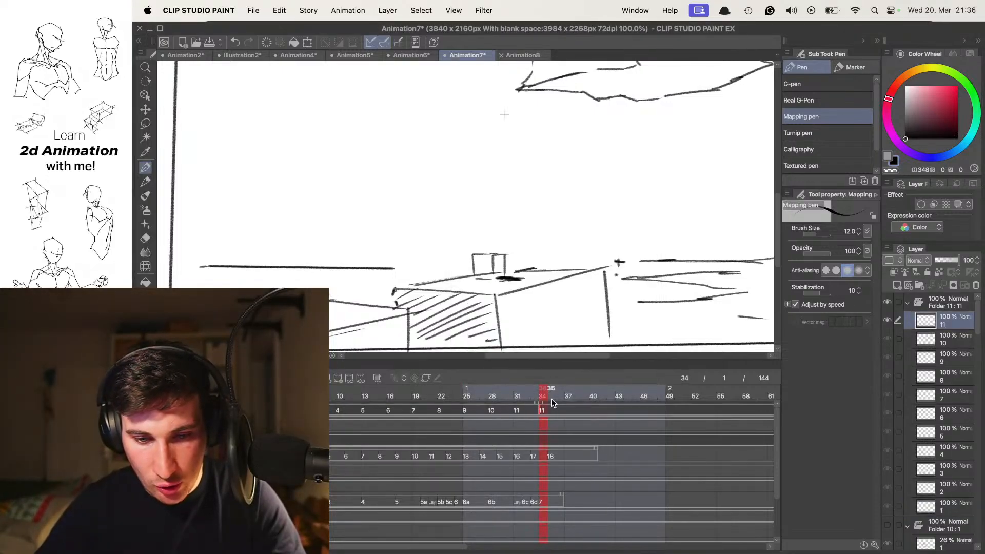
left_click(363, 380)
key("comma")
key("comma")
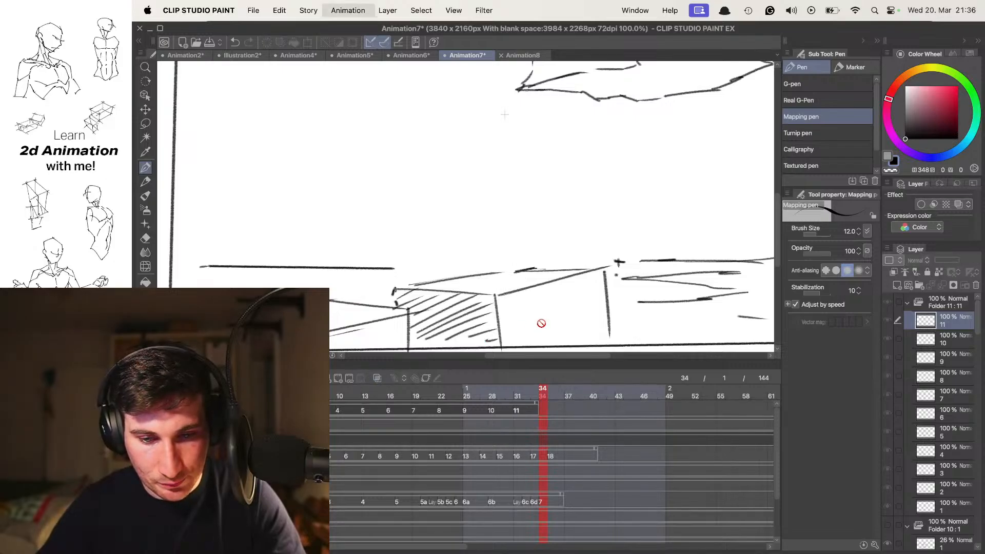
key("period")
key("space")
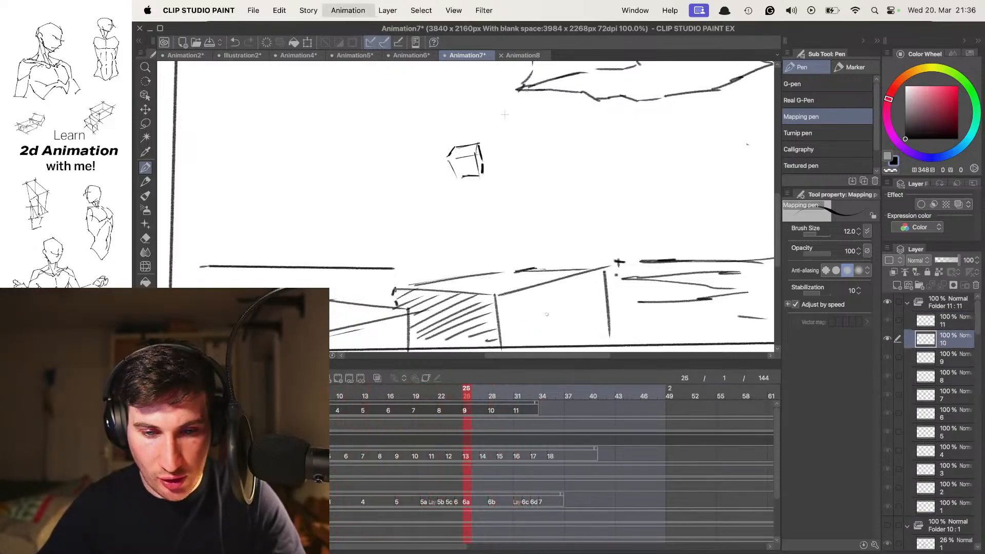
key("space")
- Insert a new cel at frame 30, between the falling stretched box and the landed box
key("period")
key("period")
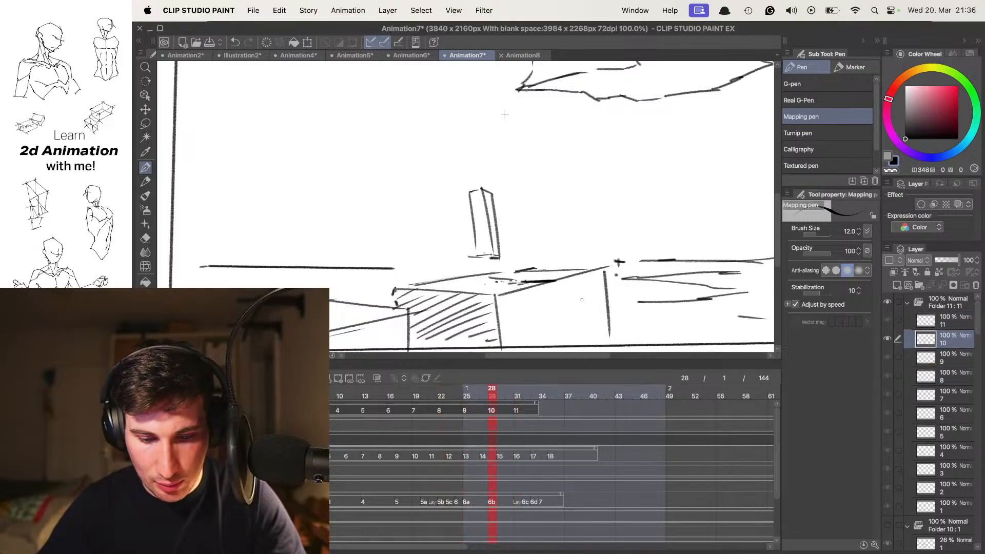
key("alt+shift+n")
key("Tab")
- Draw a low, wide squashed box on the ledge top beneath the falling stretched box
scroll(471, 342, "down", 5)
scroll(472, 342, "up", 10)
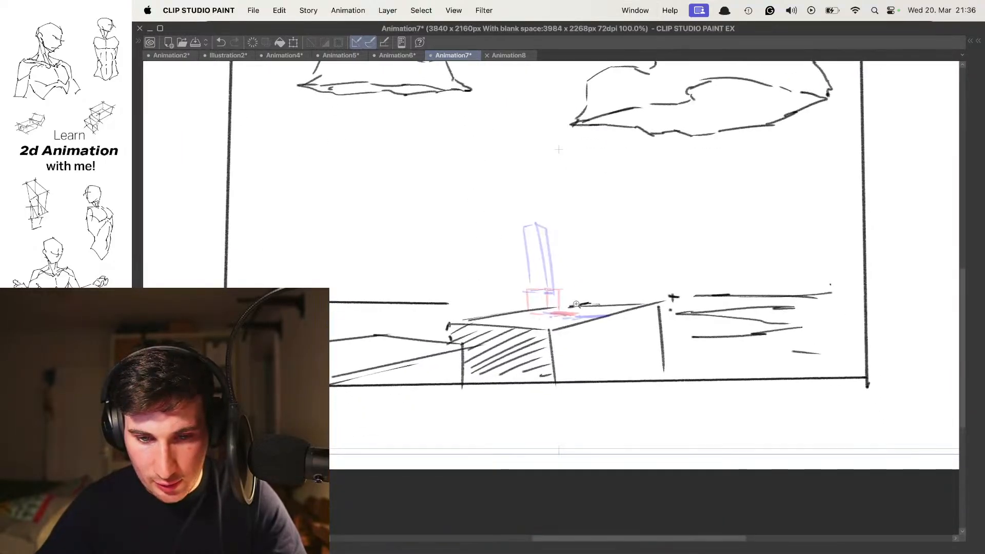
key("super+z")
key("super+z")
mouse_move(447, 339)
left_mouse_down()
mouse_move(515, 349)
mouse_move(590, 328)
left_mouse_up()
key("super+z")
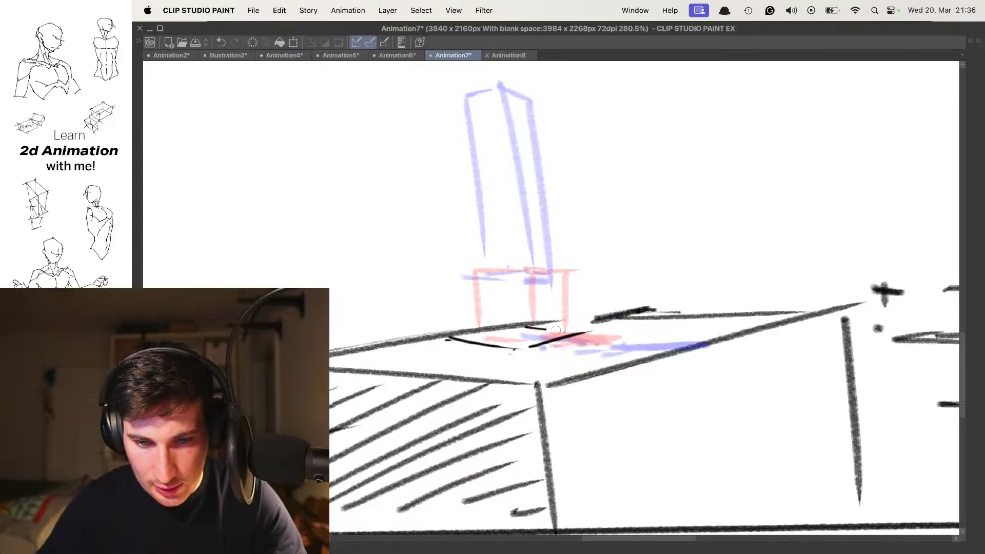
left_click_drag(519, 320, 518, 349)
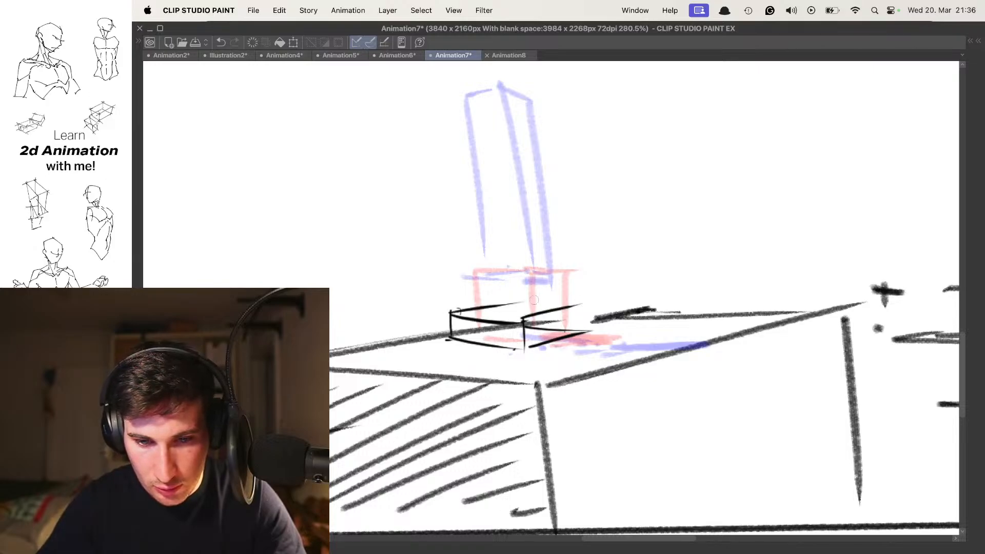
key("super+space")
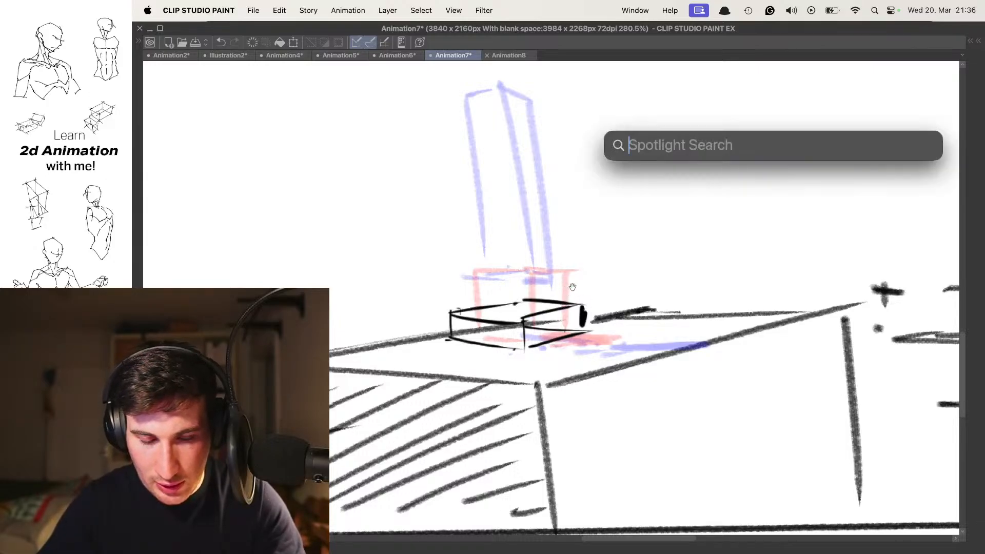
key("Escape")
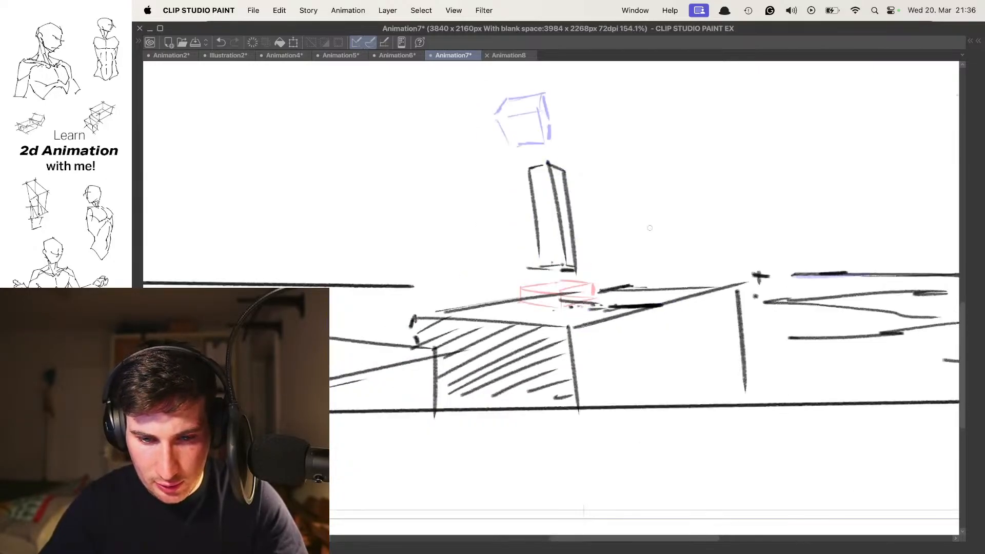
- Compare the squashed box with the landed box and delay cel 11 to frame 36 on the timeline
key("Right")
key("Right")
key("Right")
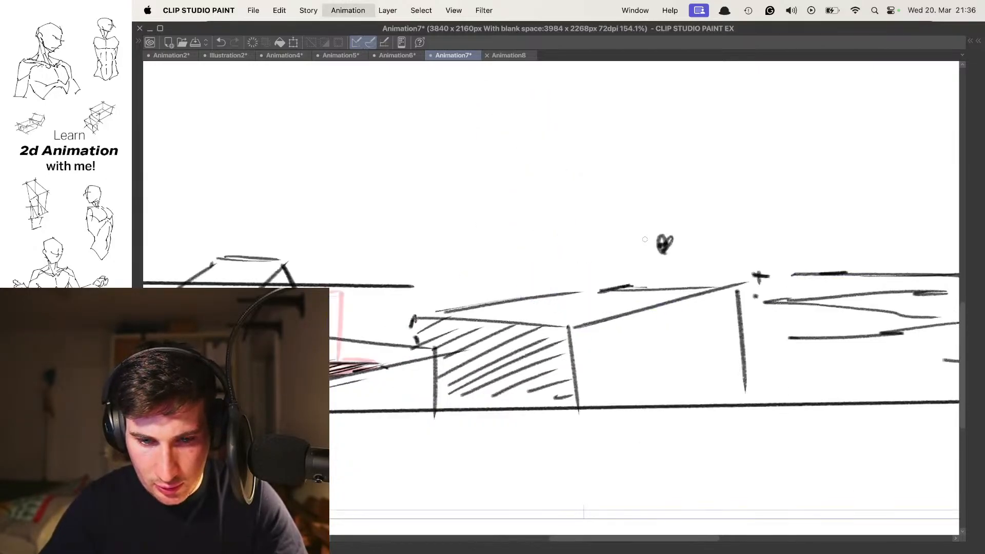
key("Left")
key("Tab")
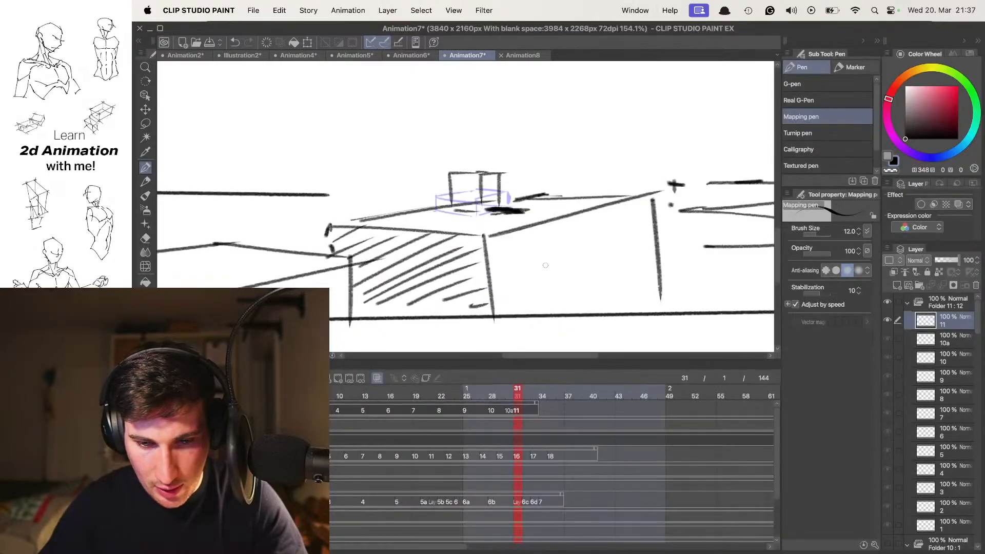
key("Left")
key("Right")
key("Left")
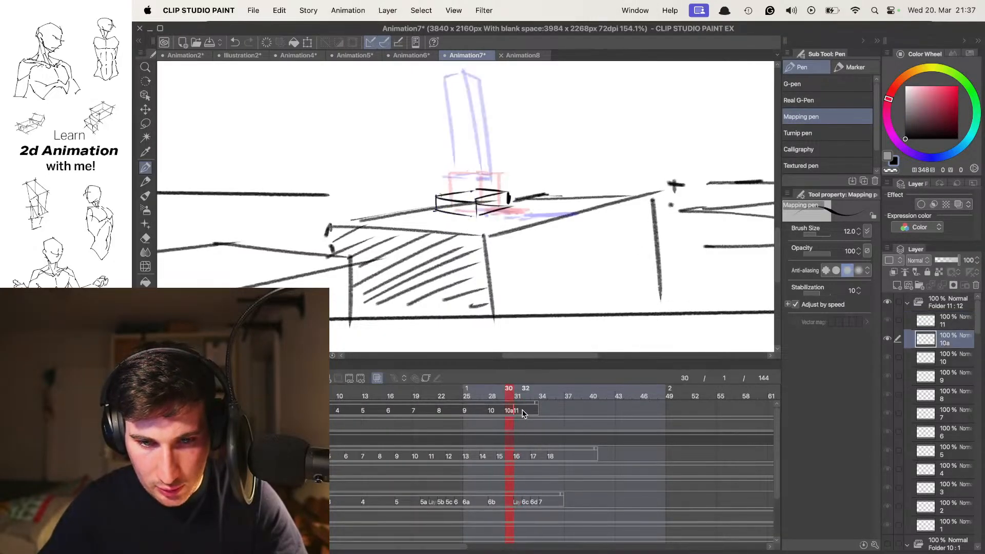
key("Right")
key("Left")
key("Right")
key("Left")
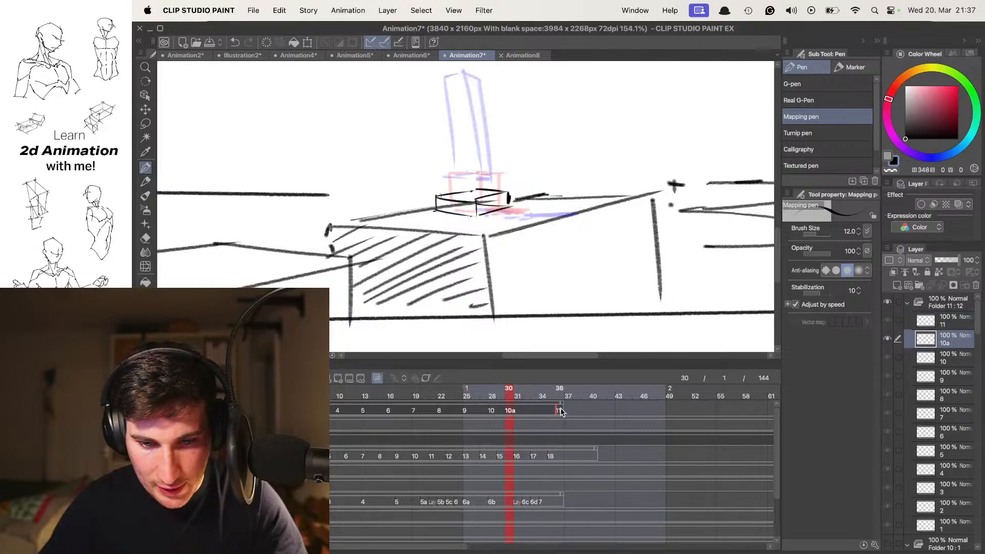
- Insert a new cel at frame 32, between the squashed box and the landed box
key("Right")
key("Left")
key("alt+n")
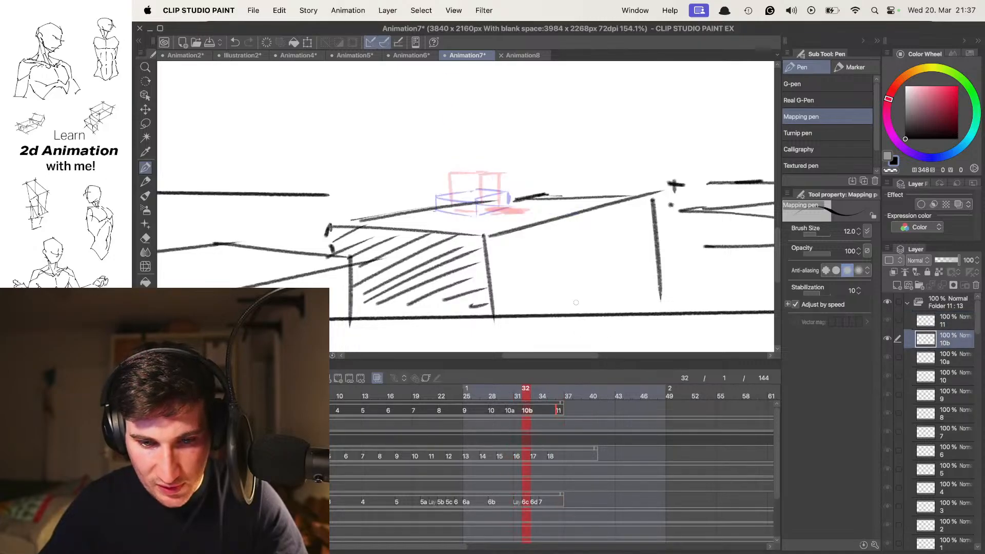
- Set the Mechanical pencil to brush size 9 and draw the tall centre edge of a rebounding stretched box above the squashed box
scroll(534, 195, "up", 4)
key("p")
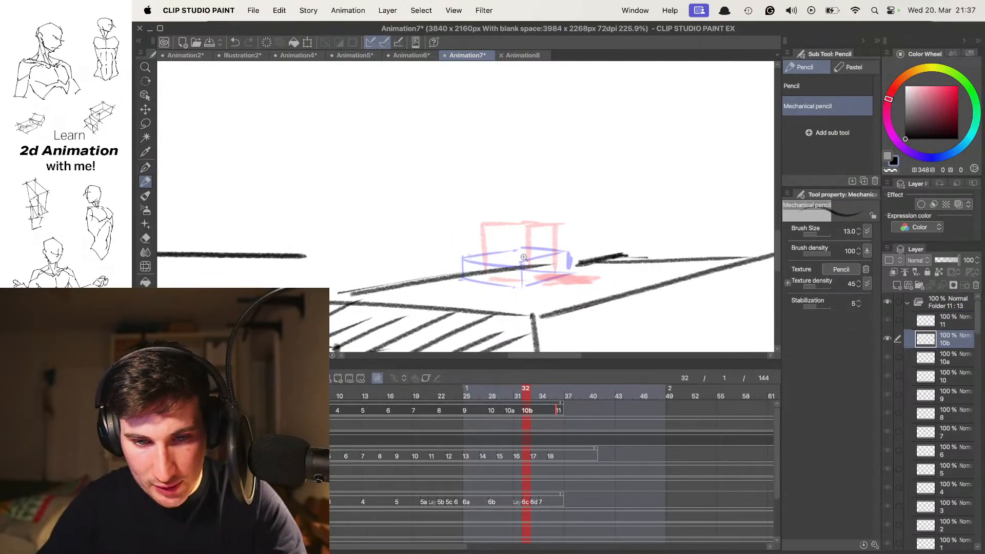
scroll(537, 237, "up", 3)
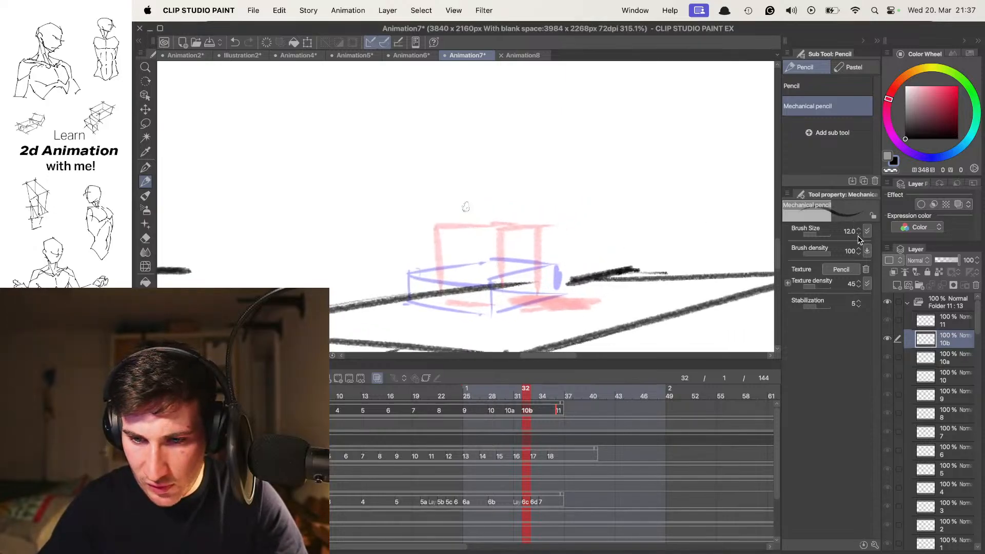
left_click_drag(489, 297, 497, 306)
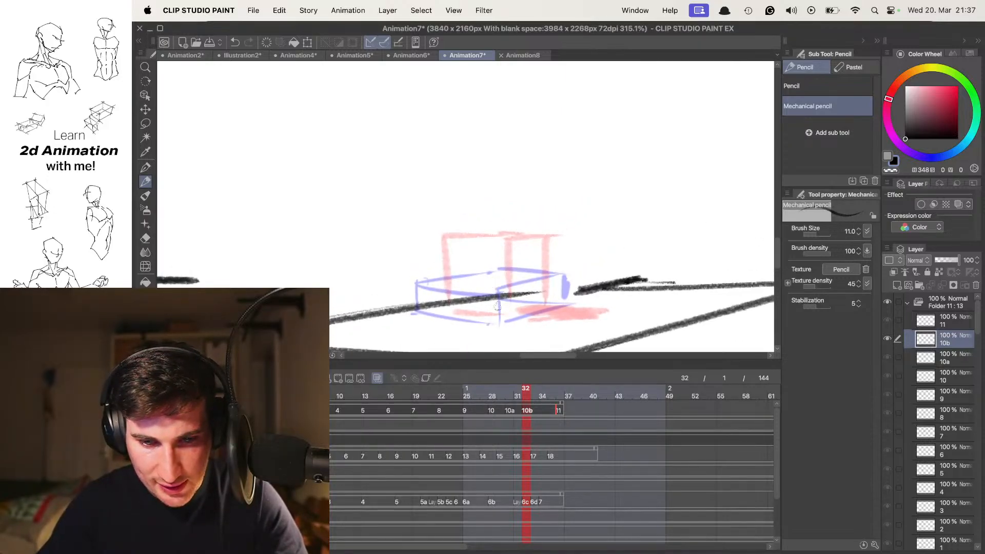
left_click_drag(500, 191, 499, 302)
key("super+z")
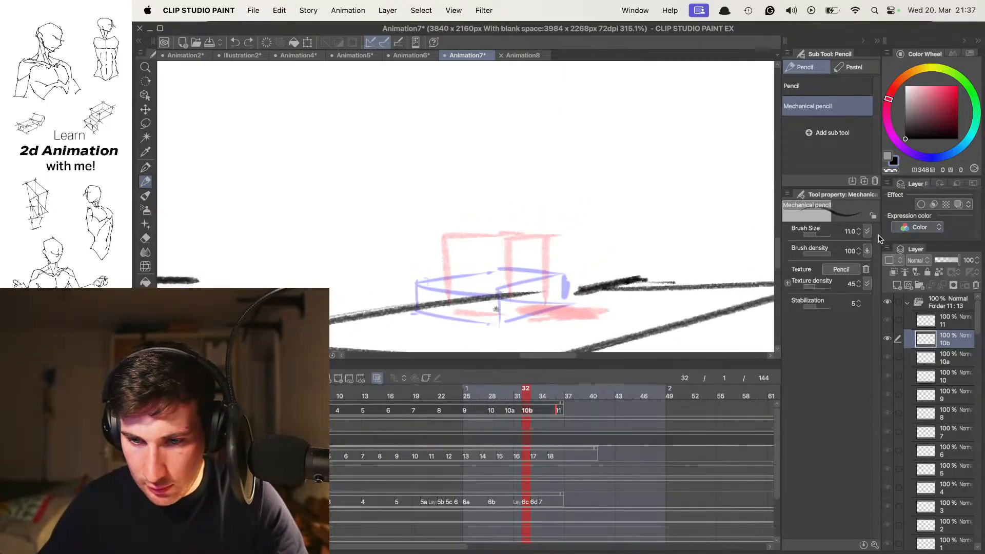
left_click_drag(499, 203, 495, 308)
key("super+z")
left_click_drag(498, 215, 493, 334)
key("super+z")
left_click_drag(497, 199, 495, 321)
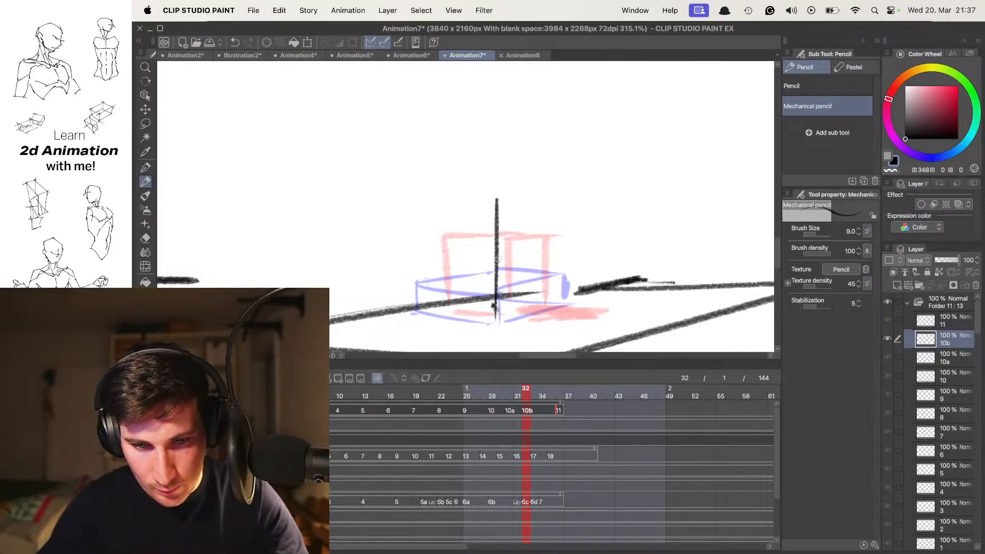
- Draw the stretched box's two outer vertical edges, short top strokes and base edges on the ledge top
left_click_drag(452, 195, 451, 308)
key("super+z")
left_click_drag(460, 195, 462, 277)
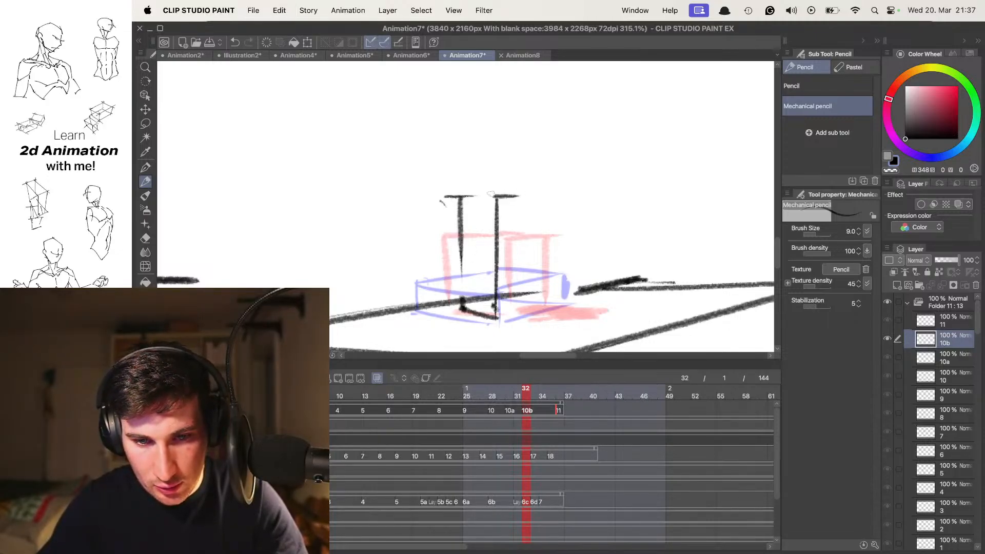
left_click_drag(531, 199, 529, 308)
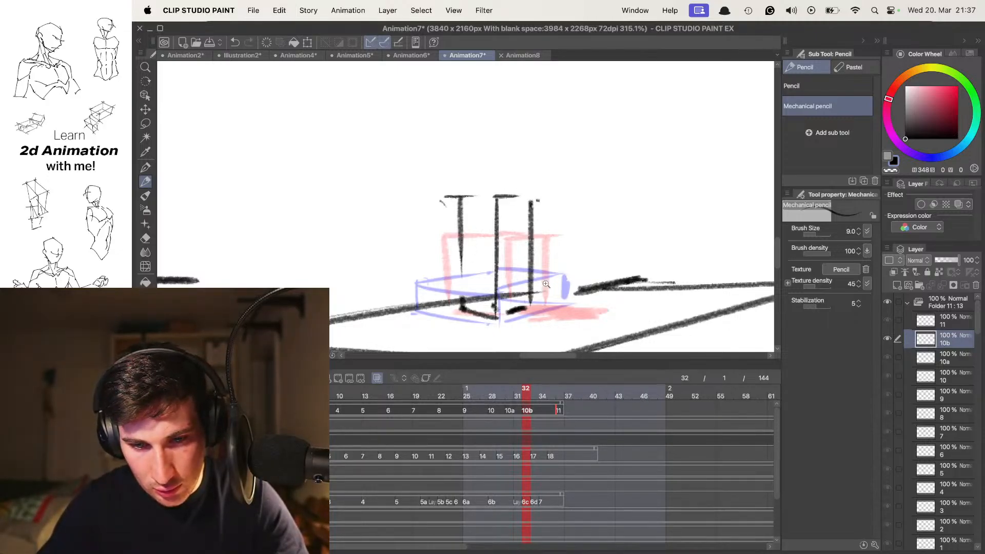
scroll(543, 285, "down", 3)
left_click_drag(510, 313, 529, 307)
scroll(507, 313, "down", 4)
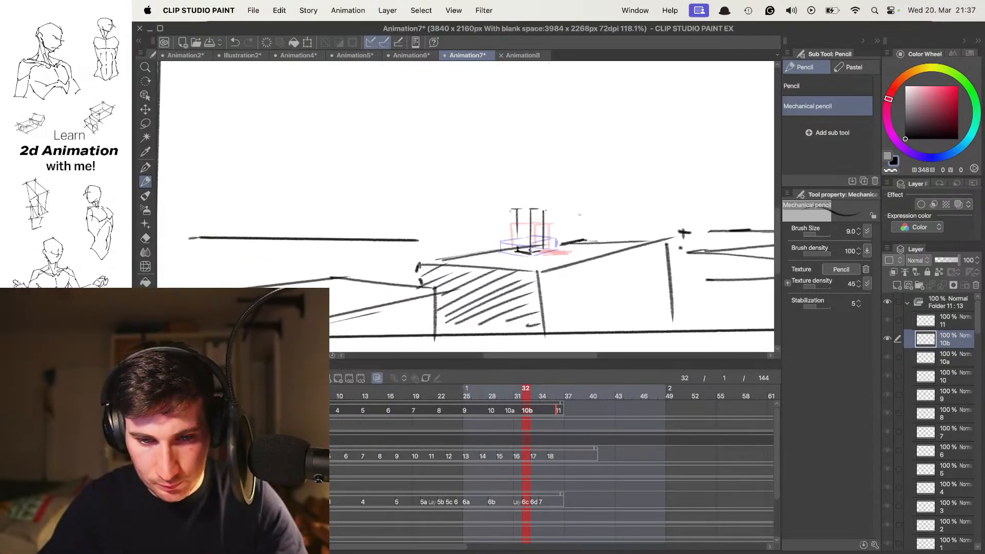
- Review the jump from the first frame and compare the stretched box at frame 32 with its neighbouring cels
key("Right")
key("Home")
key("Right")
key("Right")
key("Right")
key("Right")
key("Right")
key("Right")
key("Right")
key("Right")
key("Right")
key("Right")
key("Right")
key("Right")
key("Right")
key("Right")
key("Right")
key("Right")
key("Right")
key("Right")
key("Right")
key("Right")
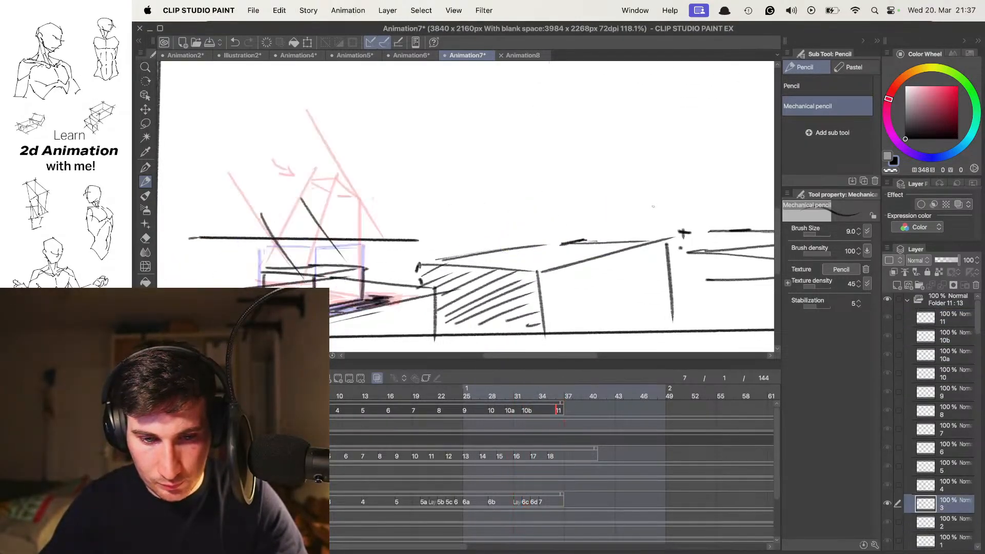
key("space")
key("space")
key("Left")
key("Left")
scroll(584, 214, "up", 2)
key("Right")
key("Right")
key("Left")
scroll(538, 236, "up", 2)
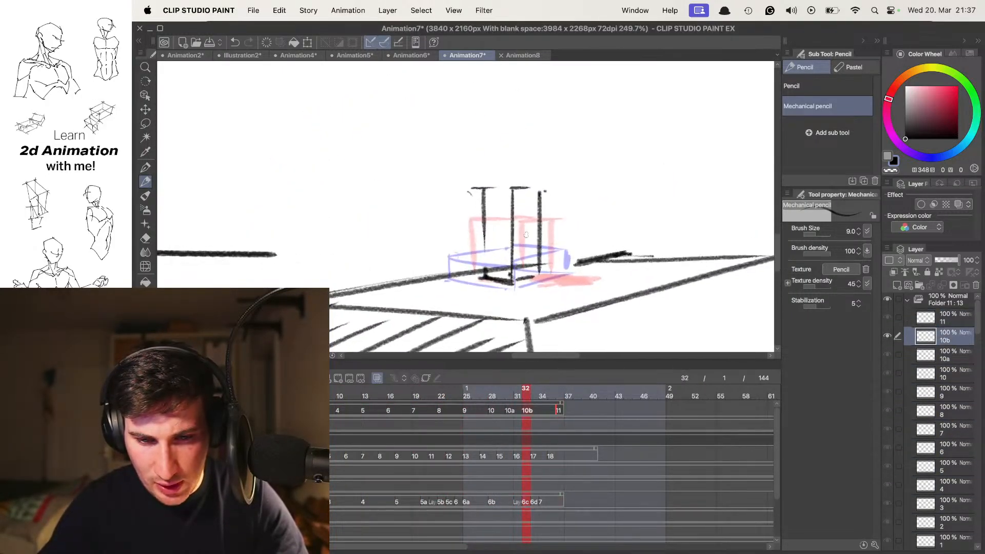
- Insert a new cel at frame 34 and draw a box there with a height between the stretched and landed boxes
key("Right")
scroll(508, 236, "up", 3)
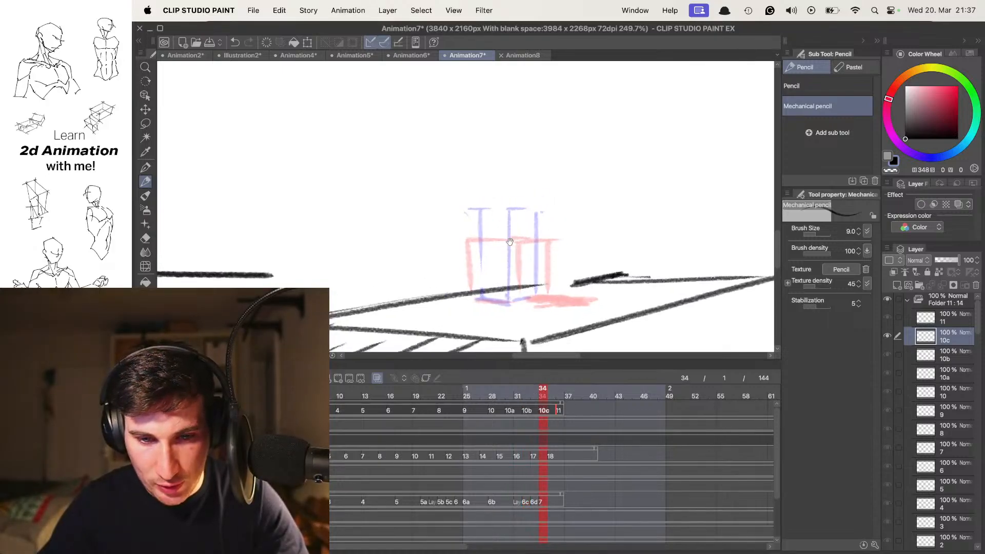
scroll(503, 203, "down", 2)
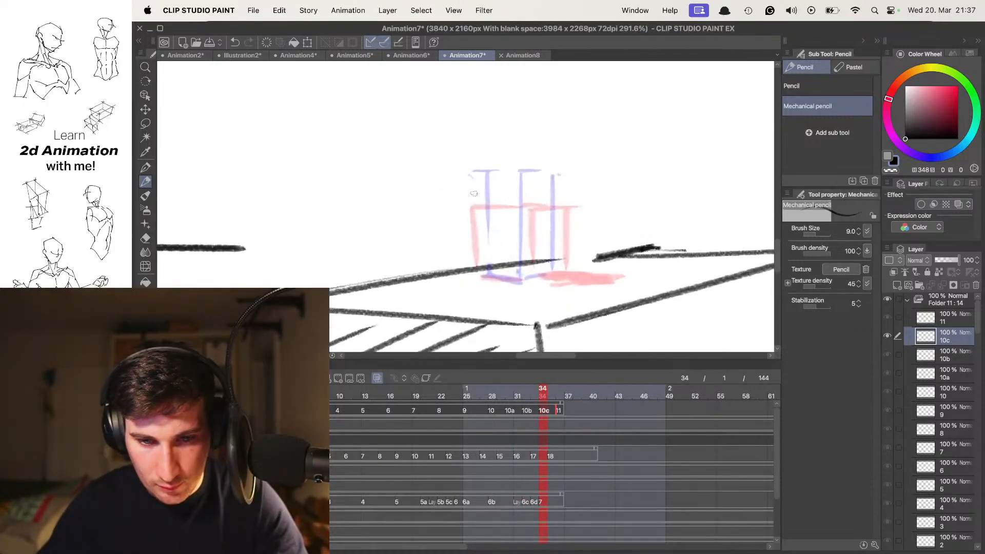
key("super+z")
mouse_move(475, 190)
left_mouse_down()
mouse_move(530, 190)
mouse_move(475, 250)
left_mouse_up()
key("super+z")
left_click_drag(475, 199, 481, 286)
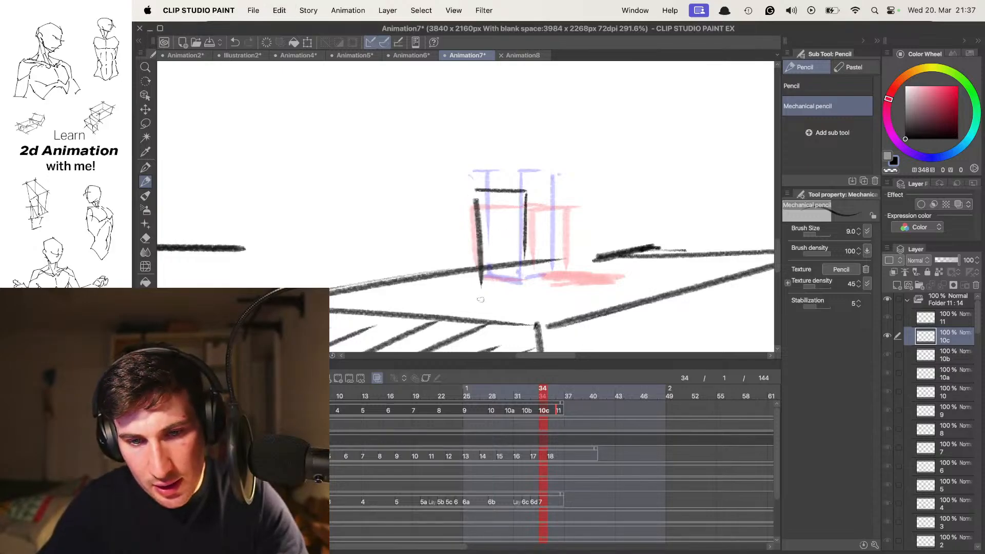
left_click_drag(565, 191, 568, 276)
scroll(564, 269, "down", 2)
scroll(571, 261, "down", 5)
- Review the animation through the landing and the opening frames to examine the box's motion and timing
key("Right")
key("Right")
key("Right")
key("Right")
key("Right")
key("Right")
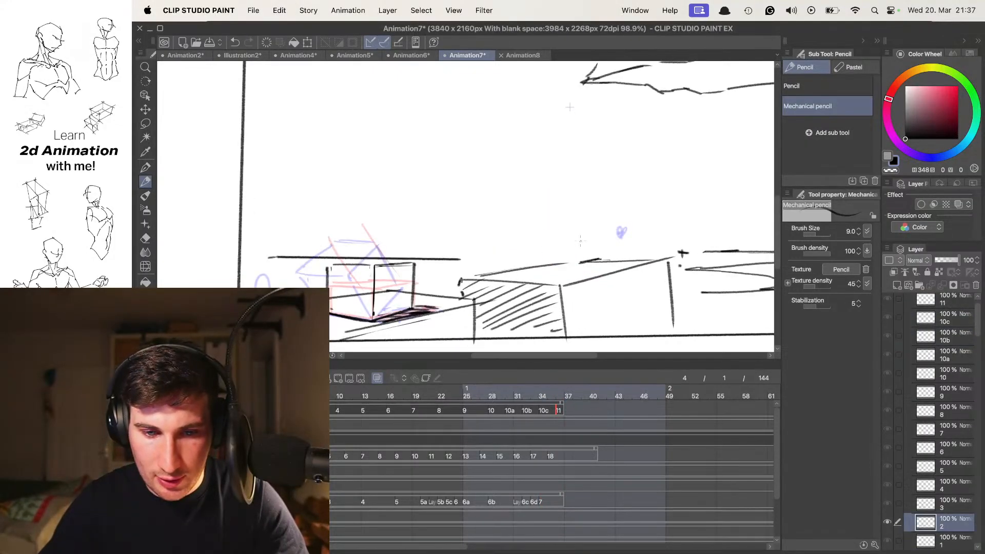
key("Left")
key("Left")
key("Left")
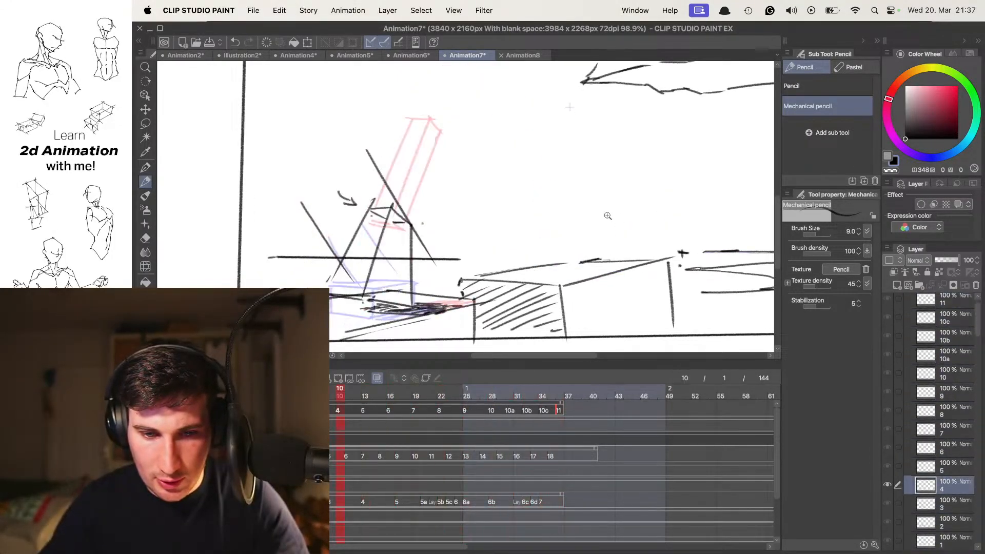
scroll(582, 224, "down", 3)
scroll(582, 223, "up", 3)
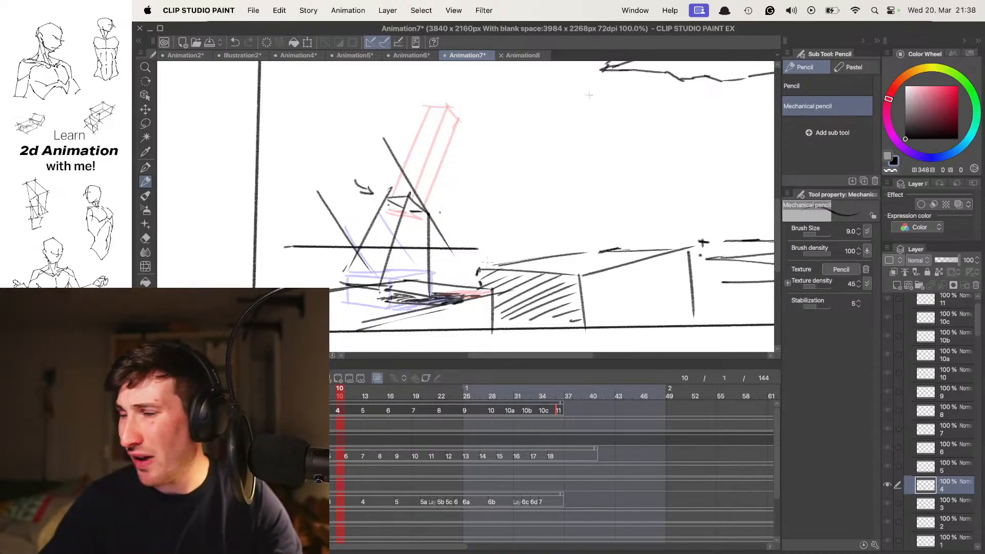
- Rename the box animation's cels in timeline order, starting from frame 1
key("Home")
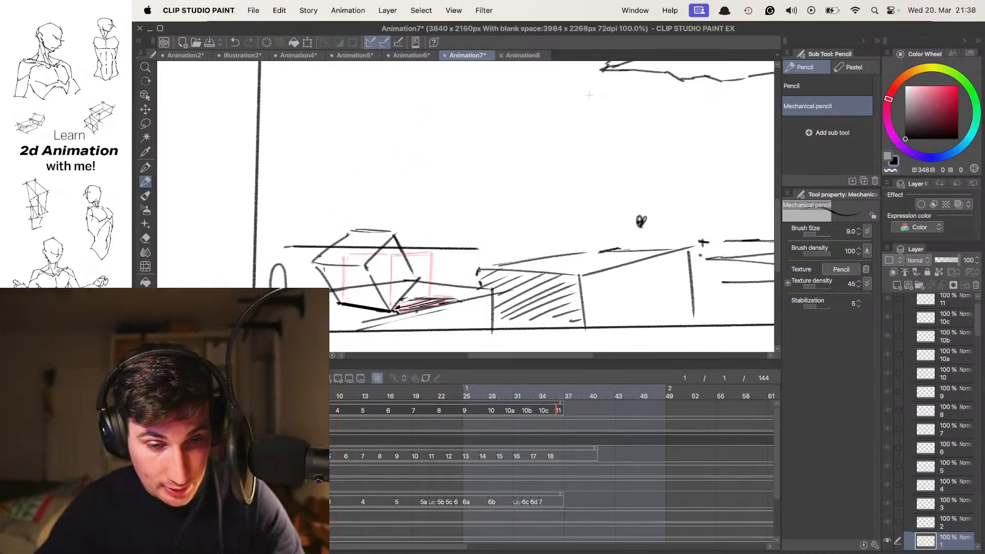
left_click(172, 378)
mouse_move(275, 136)
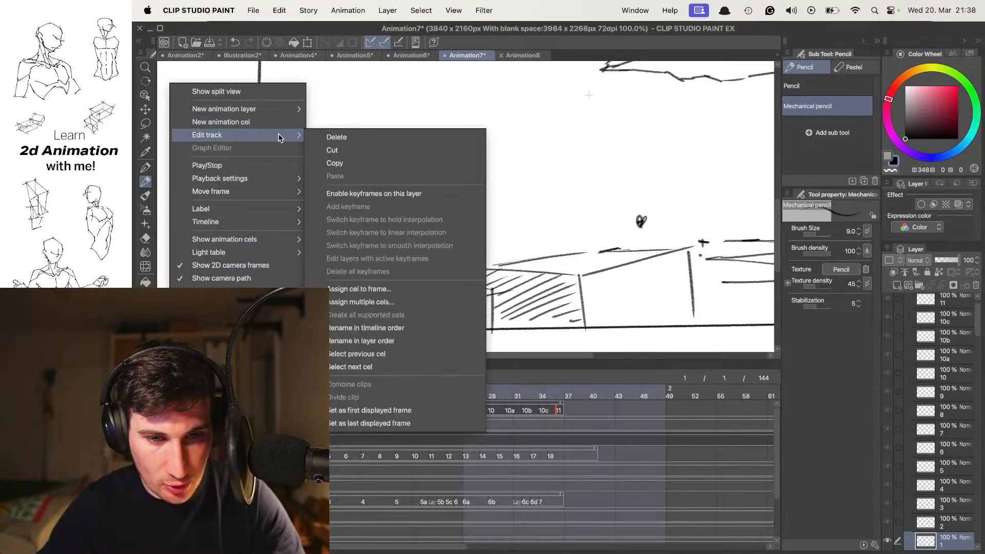
left_click(406, 329)
key("Return")
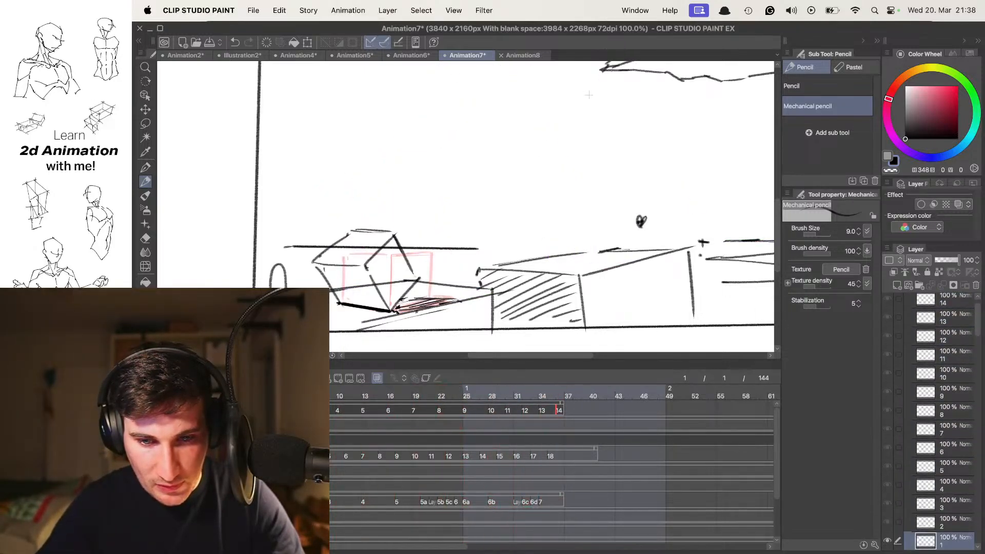
- Try to assign cels 1 to 14 by cel name, two frames each, from frame 1
right_click(171, 83)
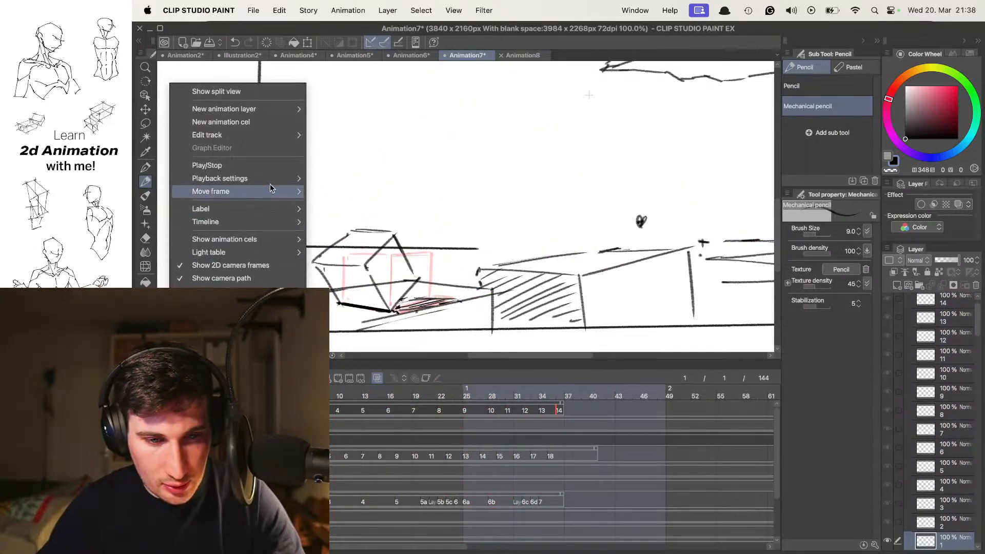
mouse_move(255, 134)
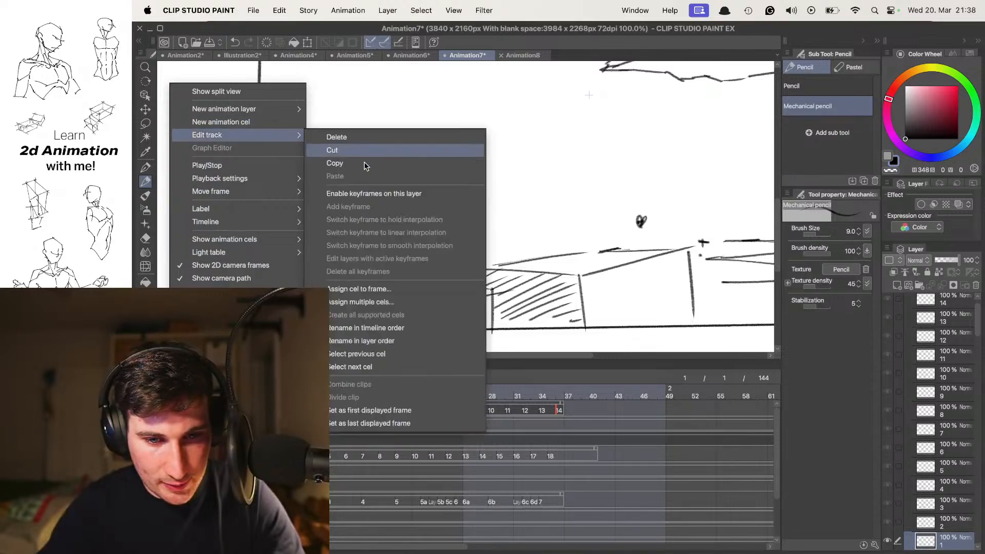
left_click(395, 303)
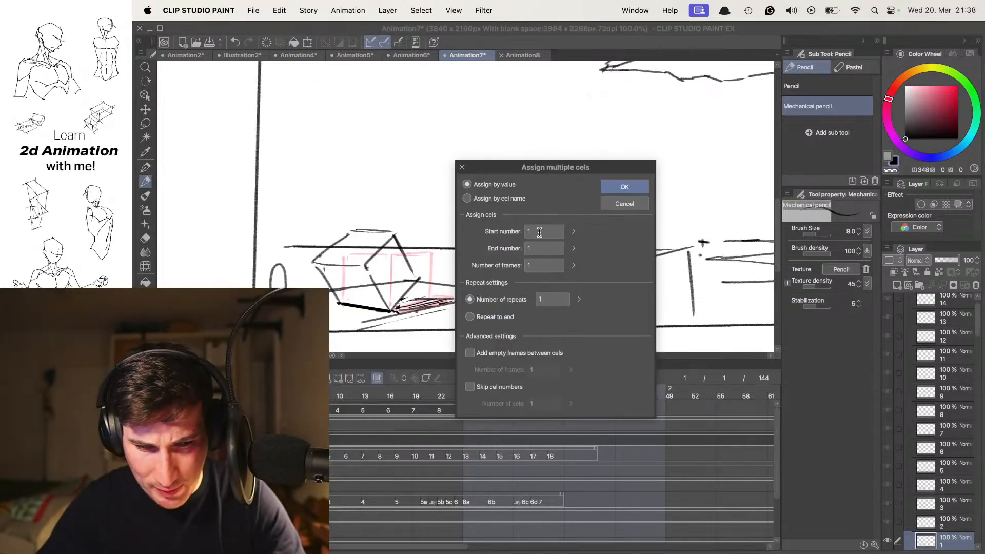
left_click(500, 199)
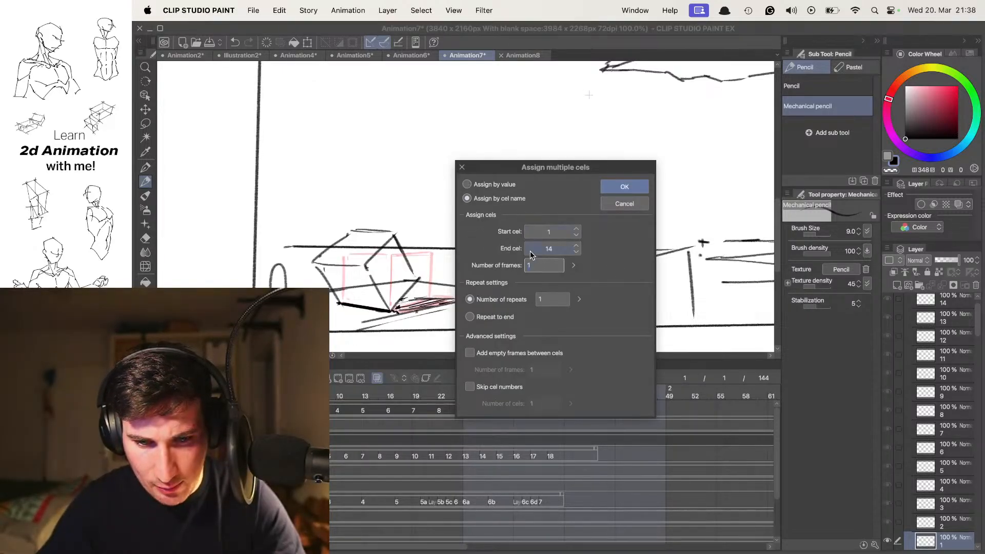
left_click(622, 186)
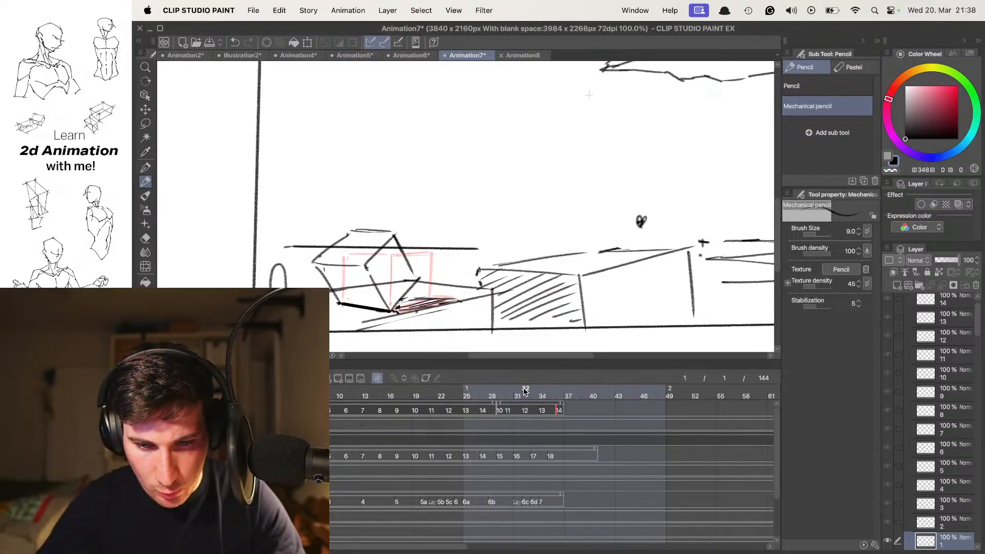
- Extend the box track's clip to frame 51 on the timeline
left_click(568, 399)
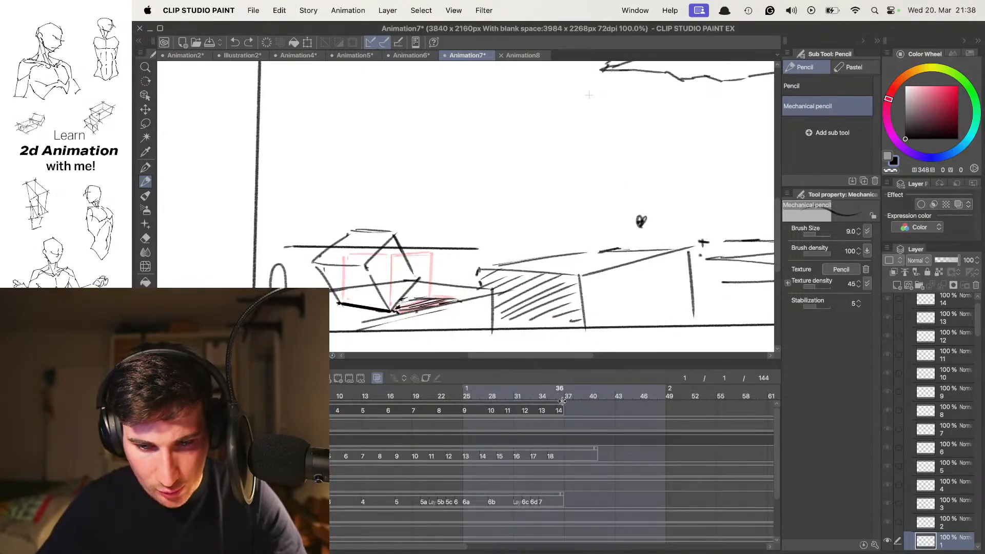
left_click_drag(562, 400, 609, 397)
left_click_drag(694, 397, 692, 397)
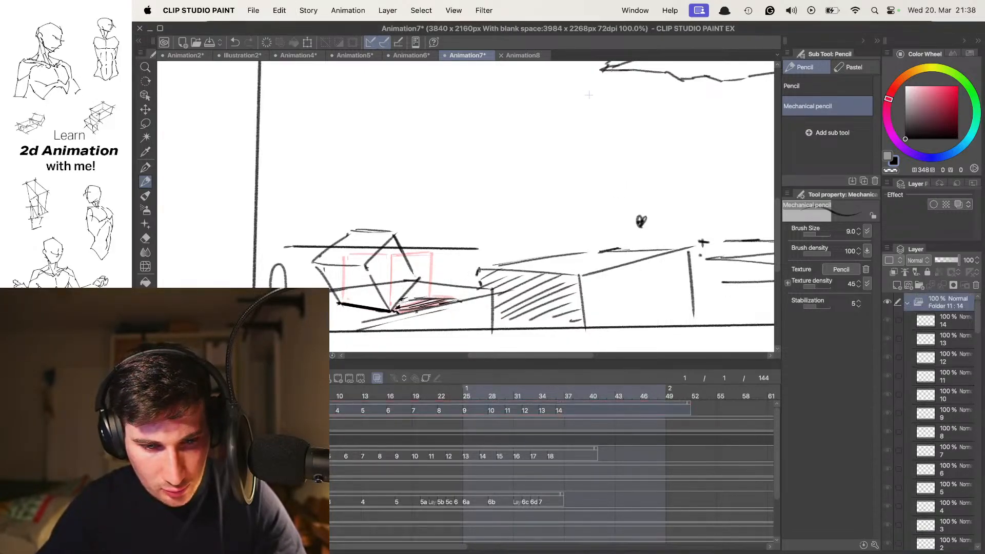
- Assign cels 1 to 14 to the box track by cel name from frame 1, holding each for two frames
right_click(171, 410)
mouse_move(236, 136)
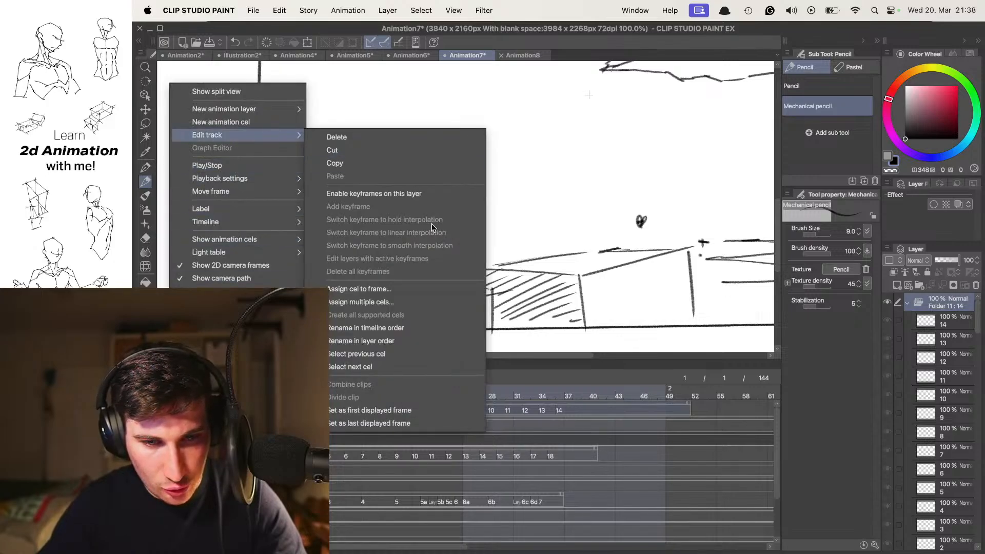
left_click(405, 303)
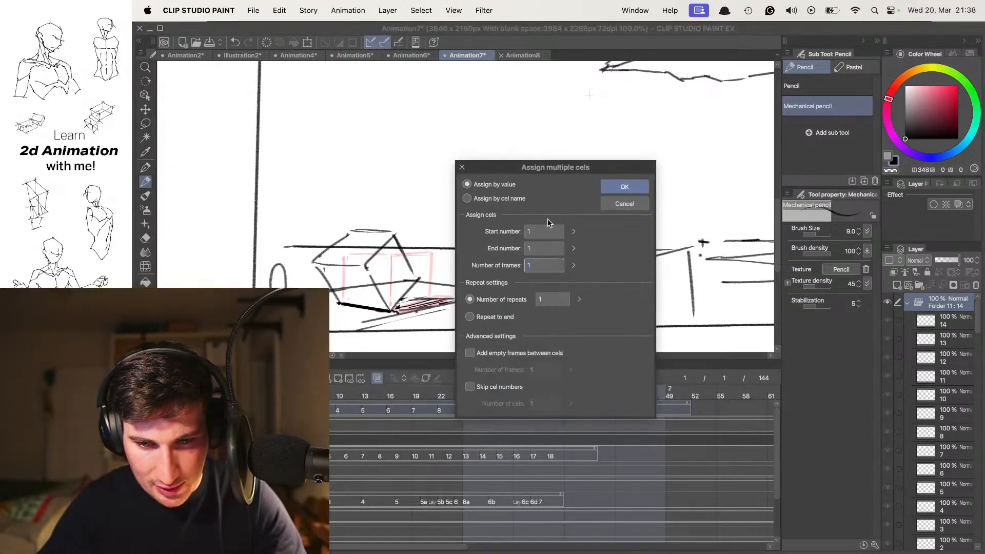
left_click(513, 199)
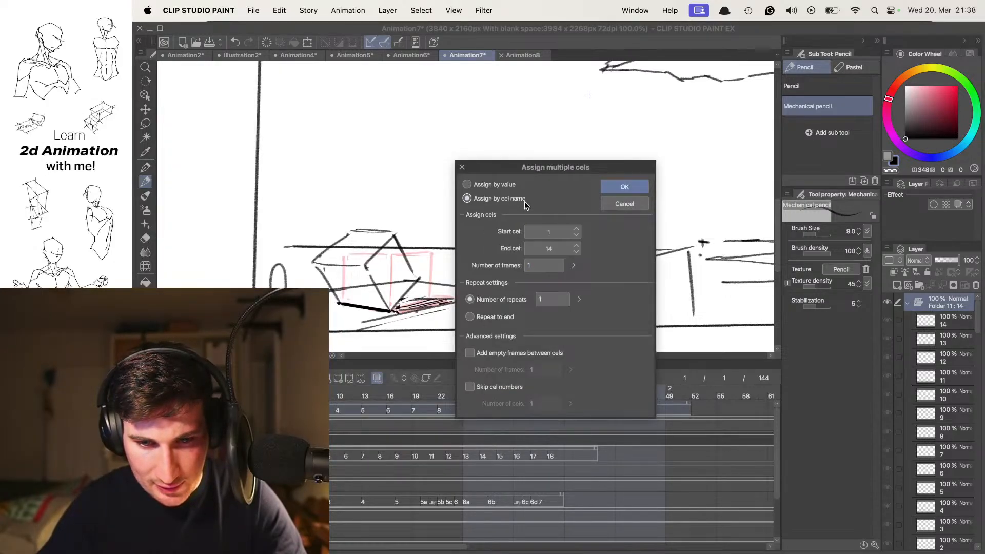
left_click(624, 187)
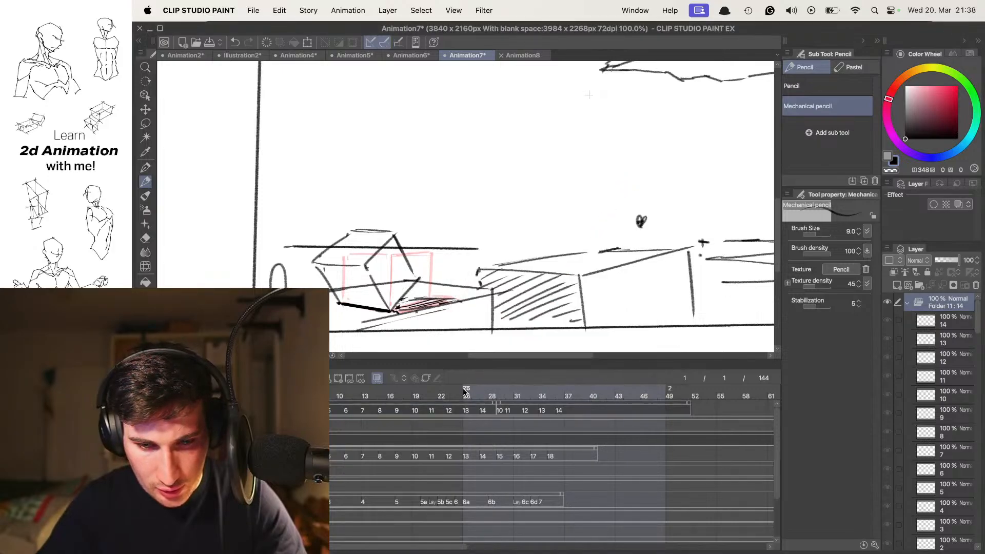
- Delete the leftover duplicate cels and clip after frame 28 on the box track, and play the retimed animation
key("space")
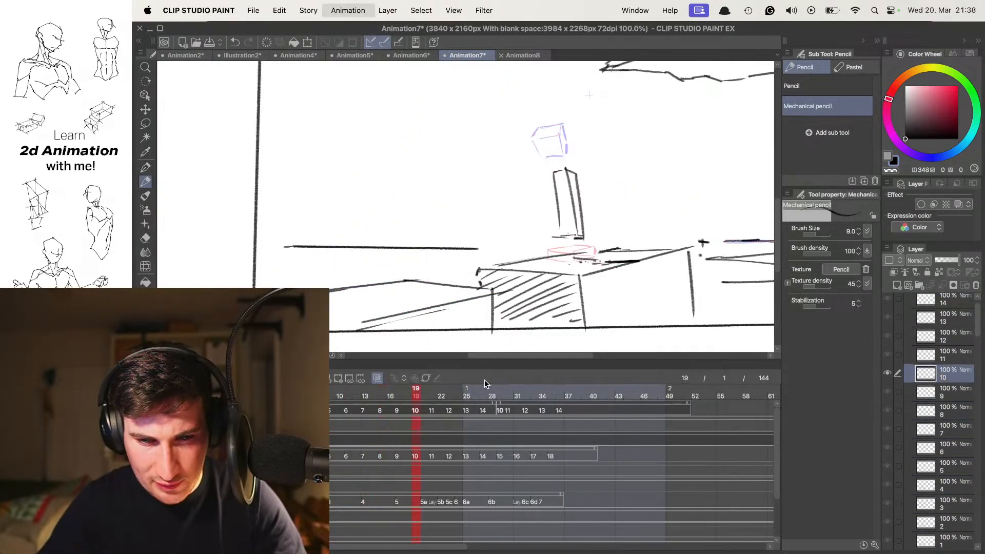
left_click_drag(488, 385, 532, 413)
key("Delete")
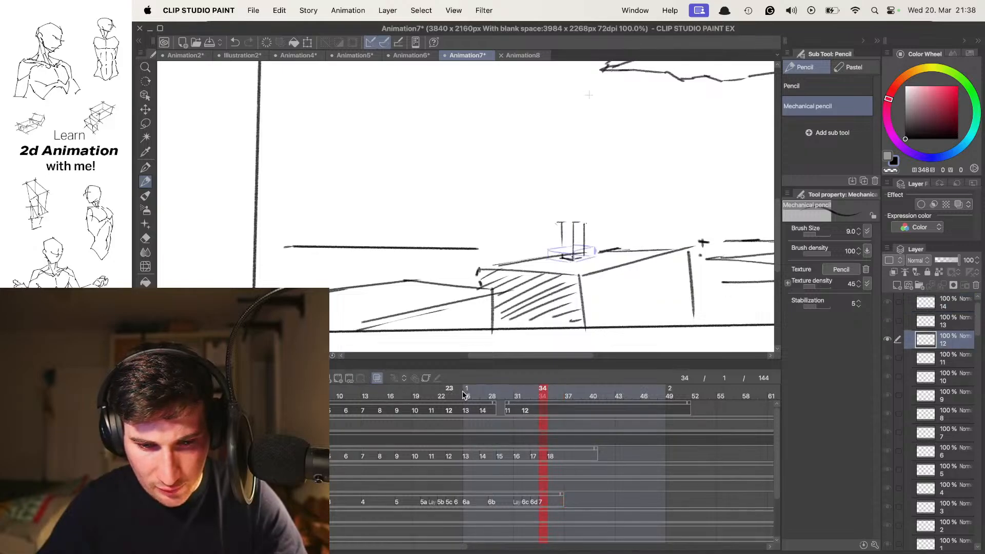
left_click(526, 411)
left_click(508, 410)
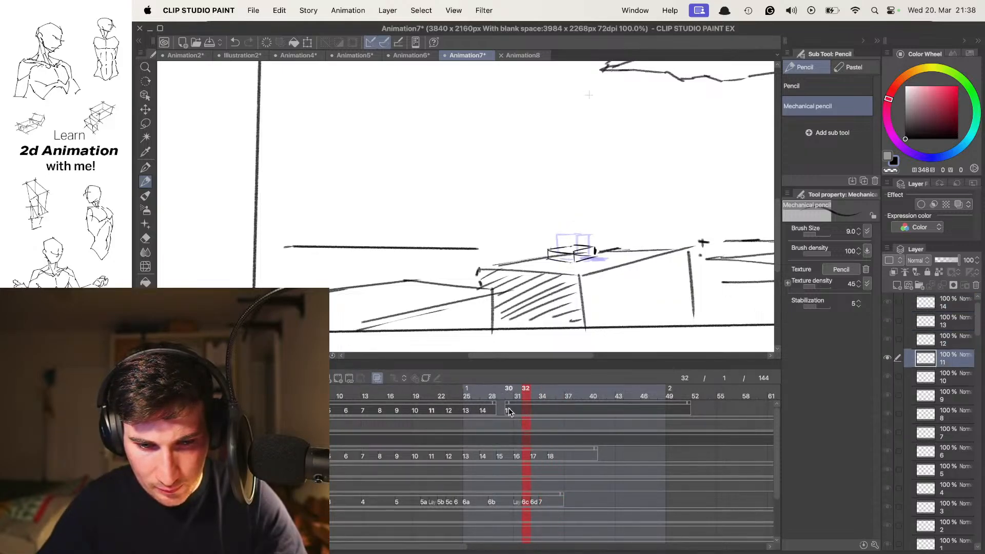
left_click(358, 382)
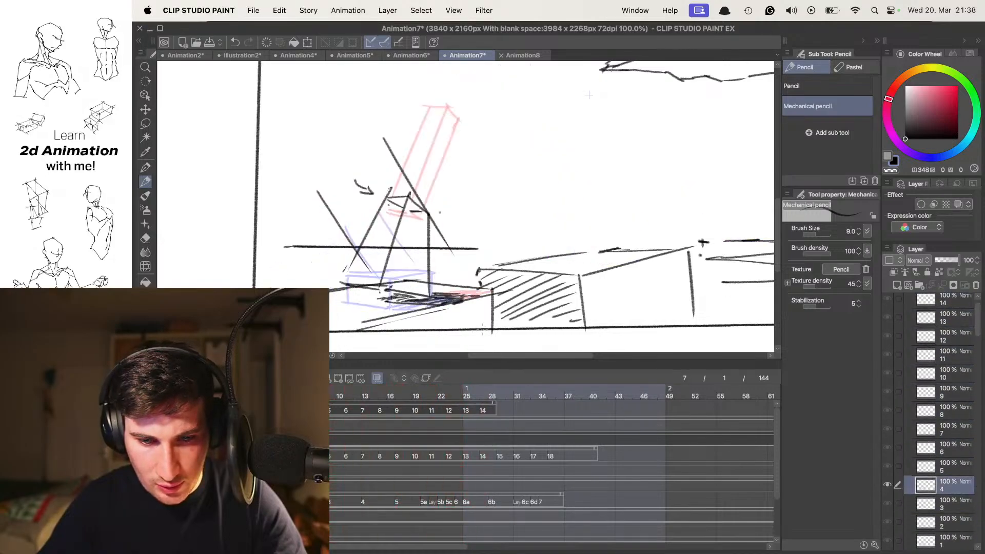
scroll(587, 213, "down", 3)
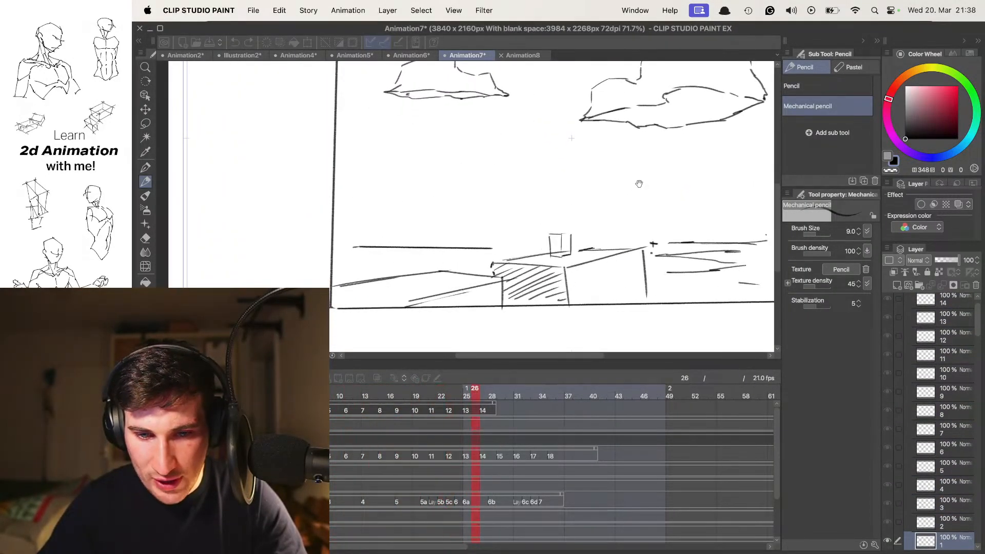
- Play back the retimed box animation several times and step through cels 7 and 8 at the top of the jump
key("Return")
key("Return")
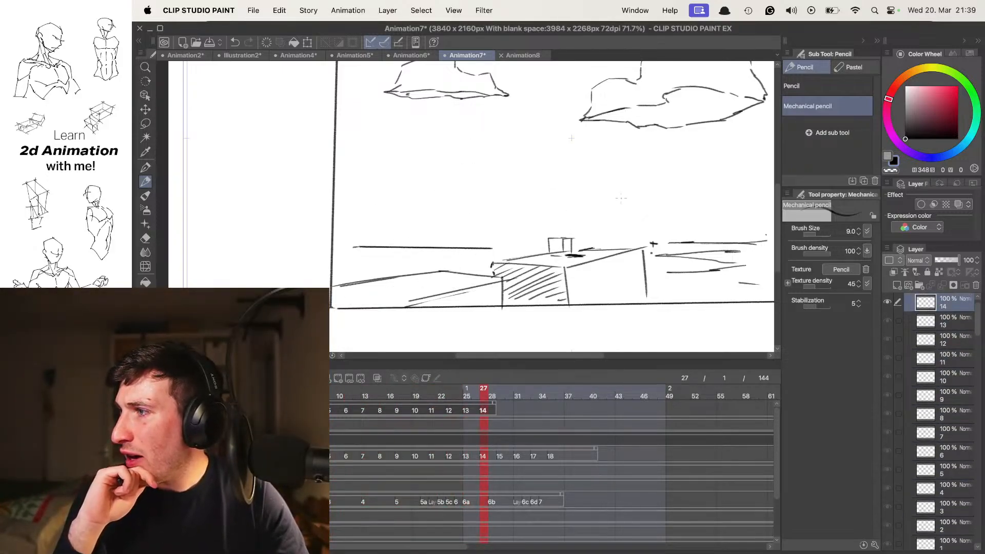
key("Return")
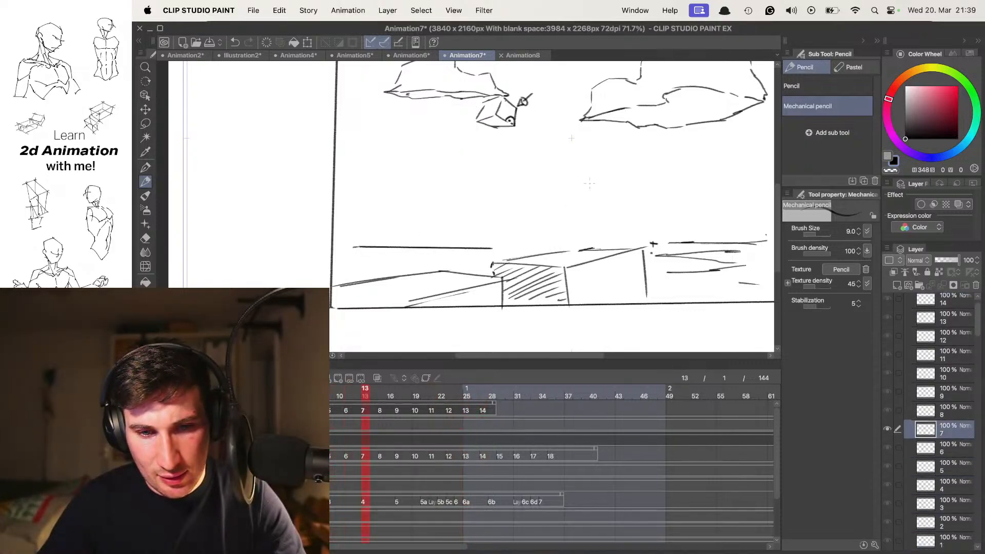
key("Return")
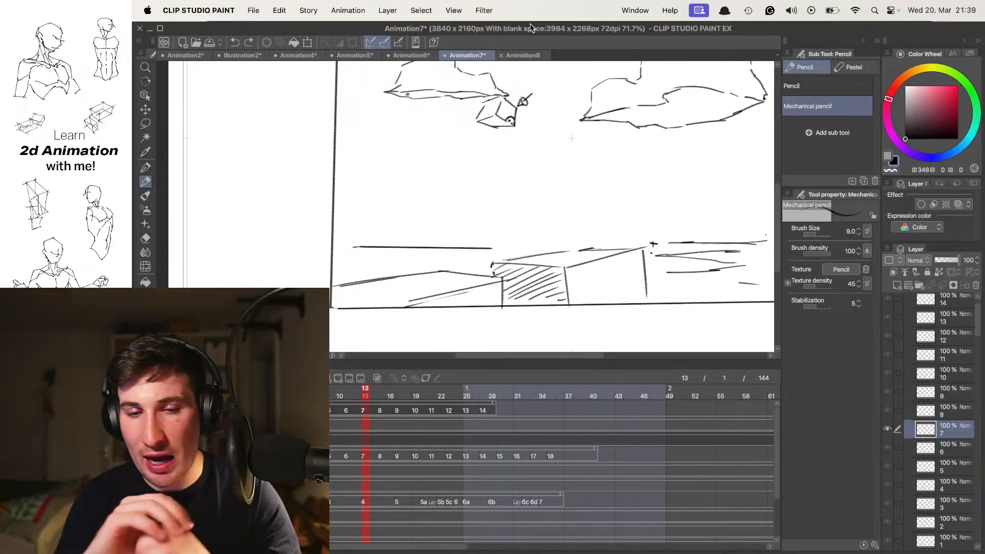
key("Right")
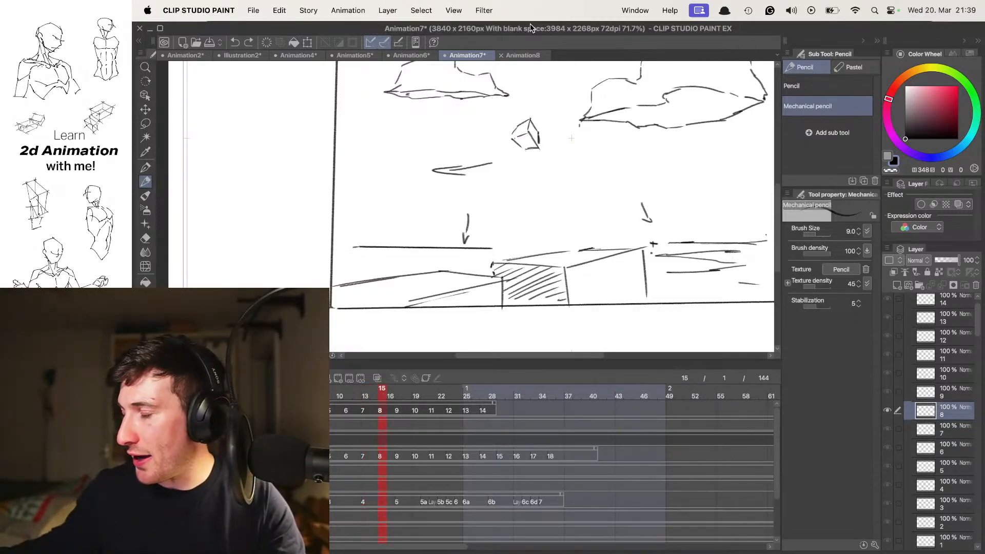
key("Right")
key("Right")
key("space")
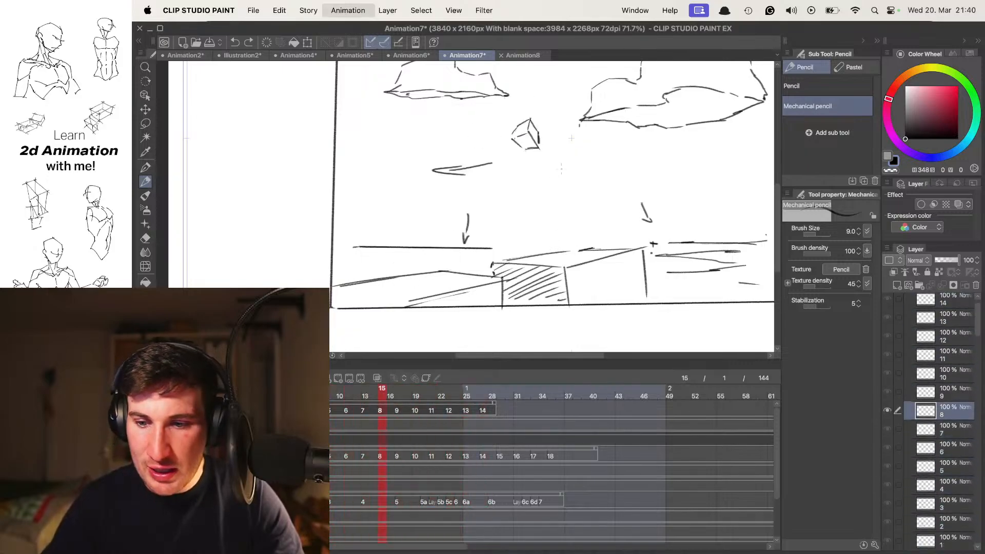
key("space")
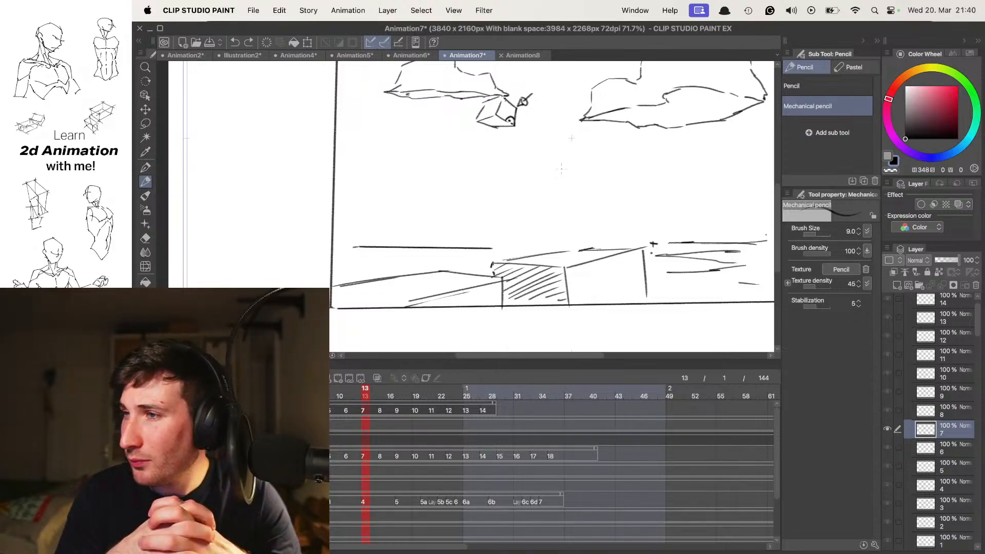
key("Return")
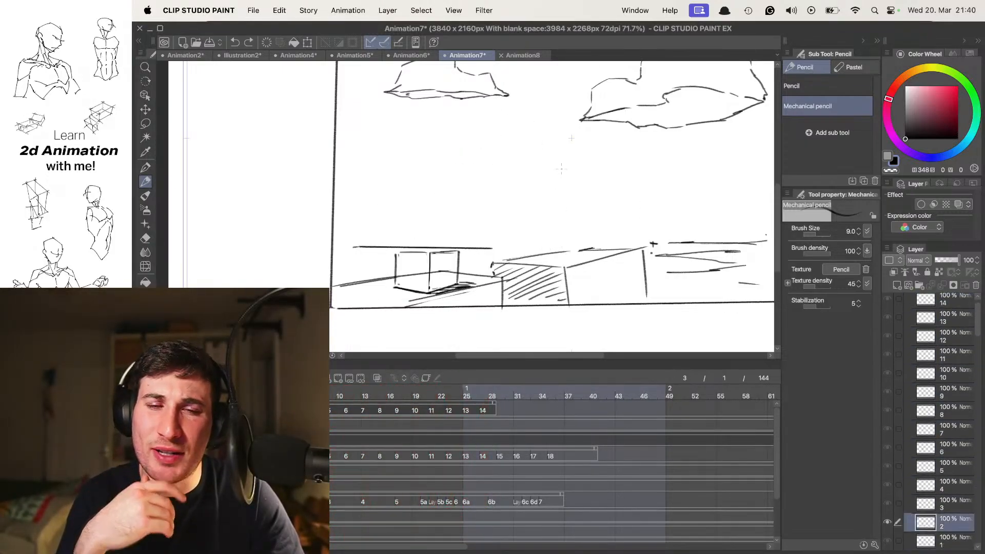
key("super+Tab")
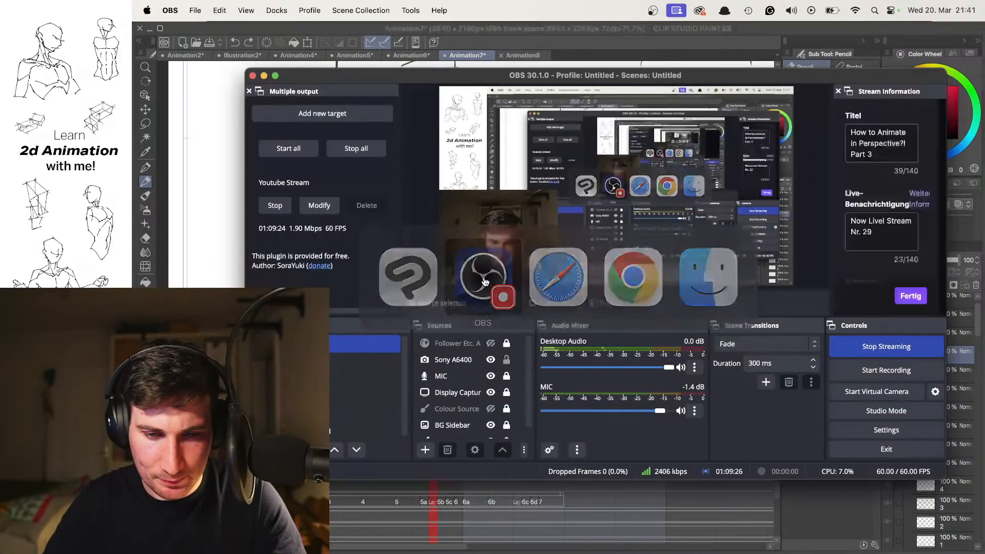
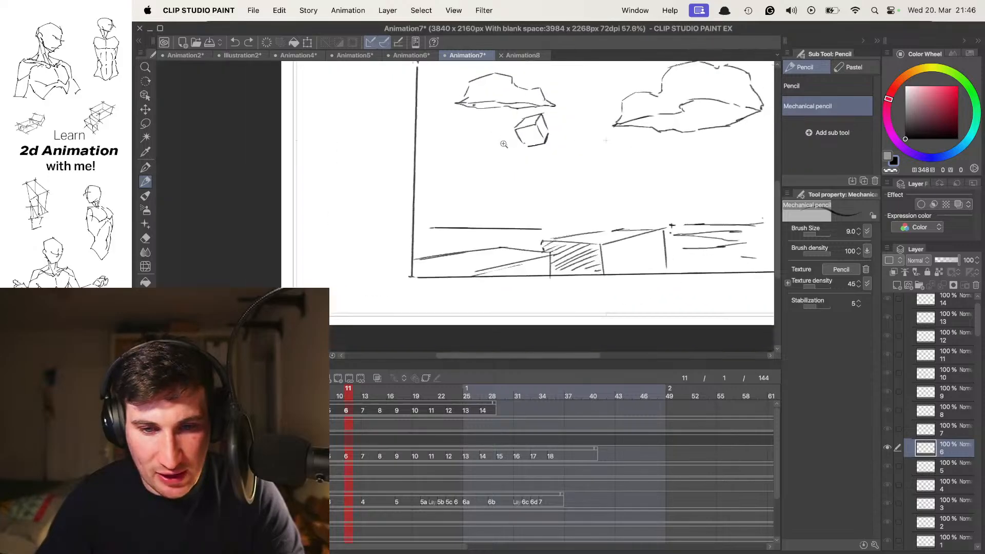
- Insert a new cel after cel 1 at frame 2 on the box track, with onion skin enabled
key("Right")
key("Right")
key("Left")
key("Left")
key("Left")
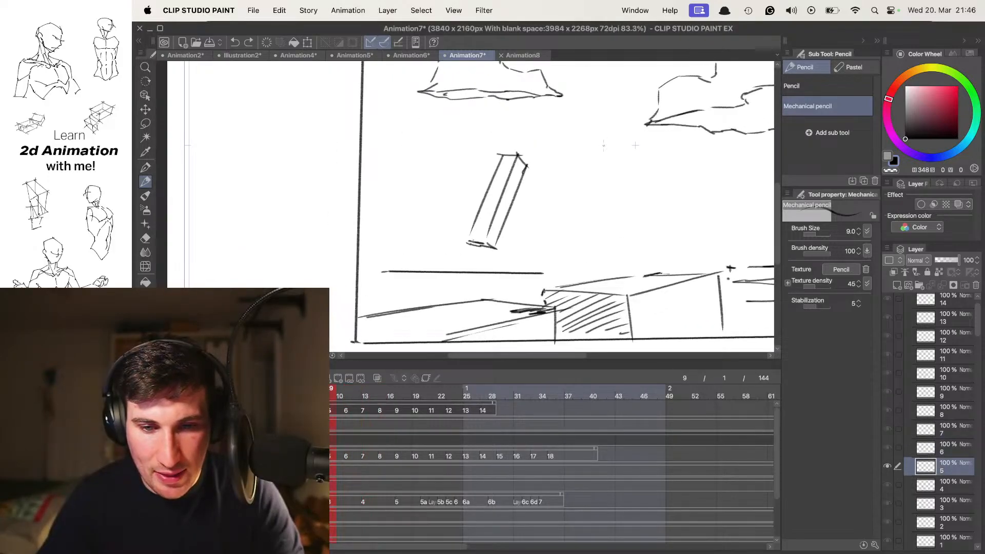
key("space")
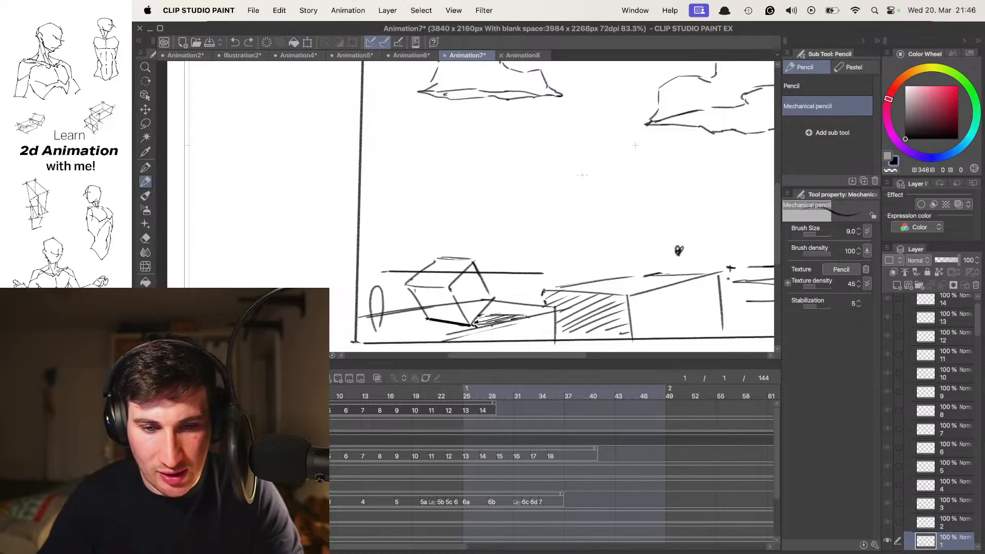
left_click_drag(479, 190, 495, 173)
key("Right")
key("n")
key("o")
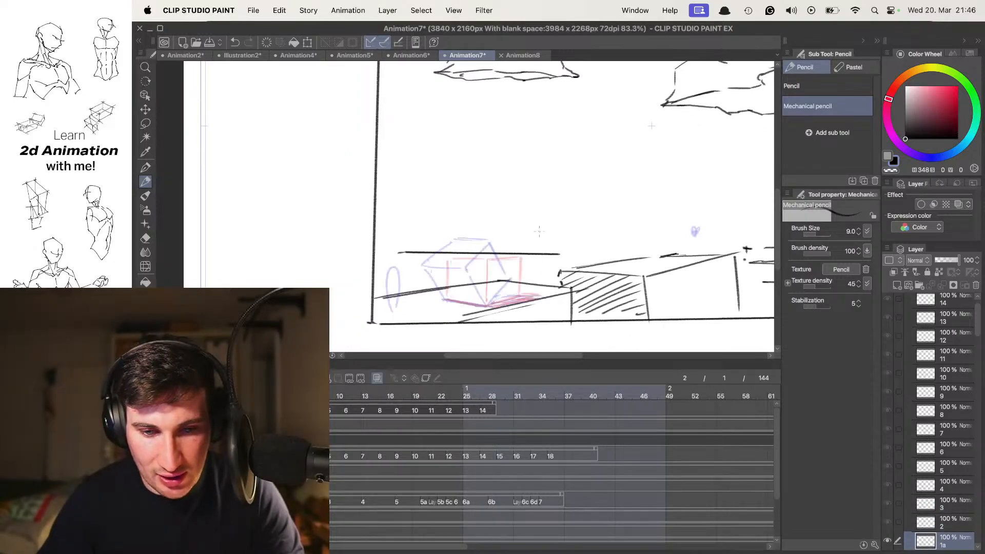
- Draw the in-between box on cel 1a, tilted halfway between the poses of cels 1 and 2
mouse_move(461, 269)
left_mouse_down()
mouse_move(468, 245)
mouse_move(521, 230)
left_mouse_up()
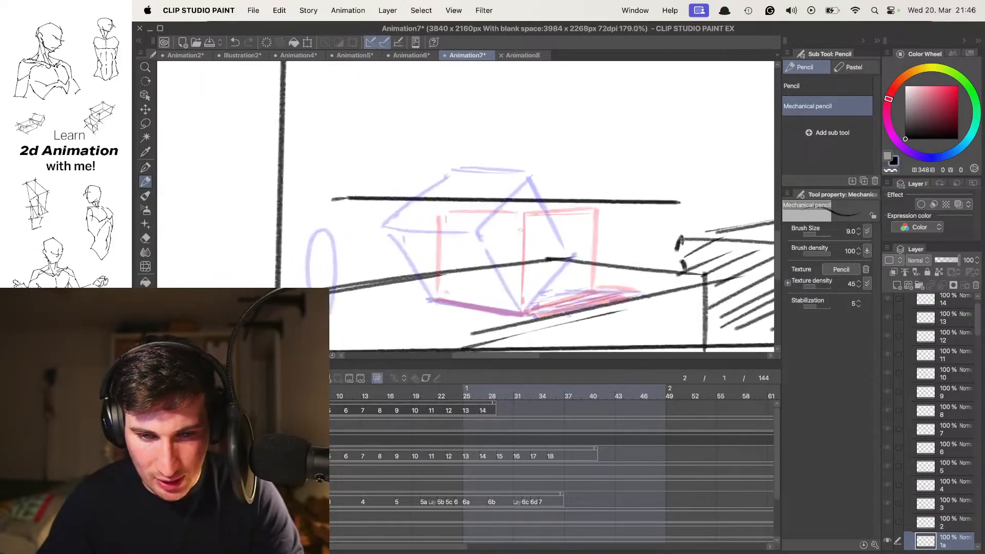
key("cmd+z")
left_click_drag(525, 318, 504, 202)
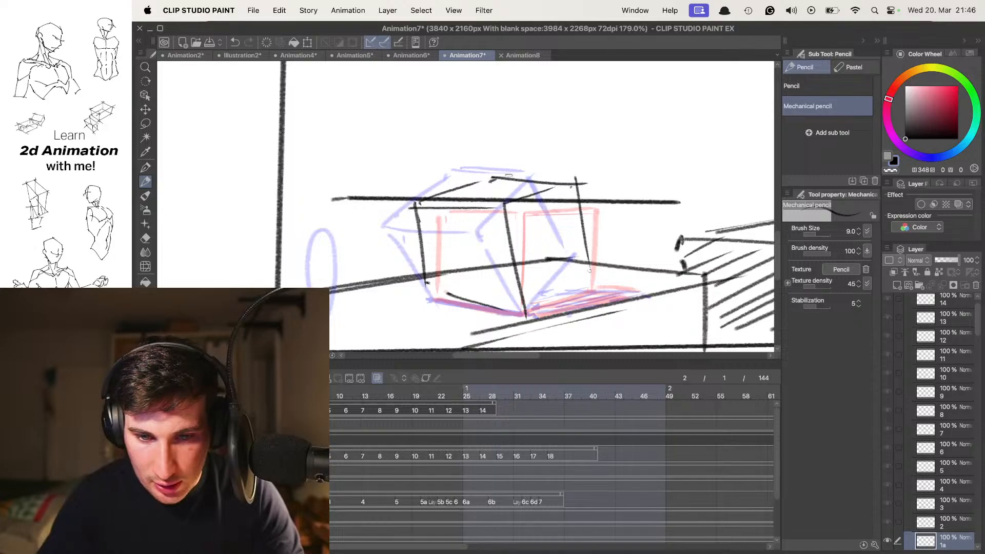
left_click_drag(552, 302, 597, 283)
scroll(590, 280, "down", 3)
scroll(594, 282, "up", 2)
- Flip between cels 1, 1a, 2 and 3 to examine how the new in-between leads into the squash
key("Left")
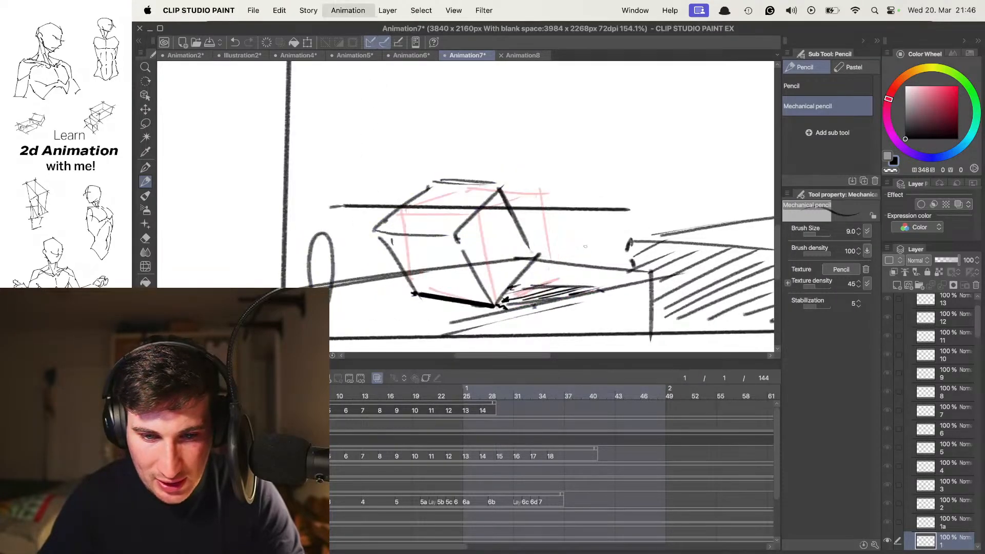
key("Right")
key("Right")
key("Left")
key("Left")
key("Right")
key("Right")
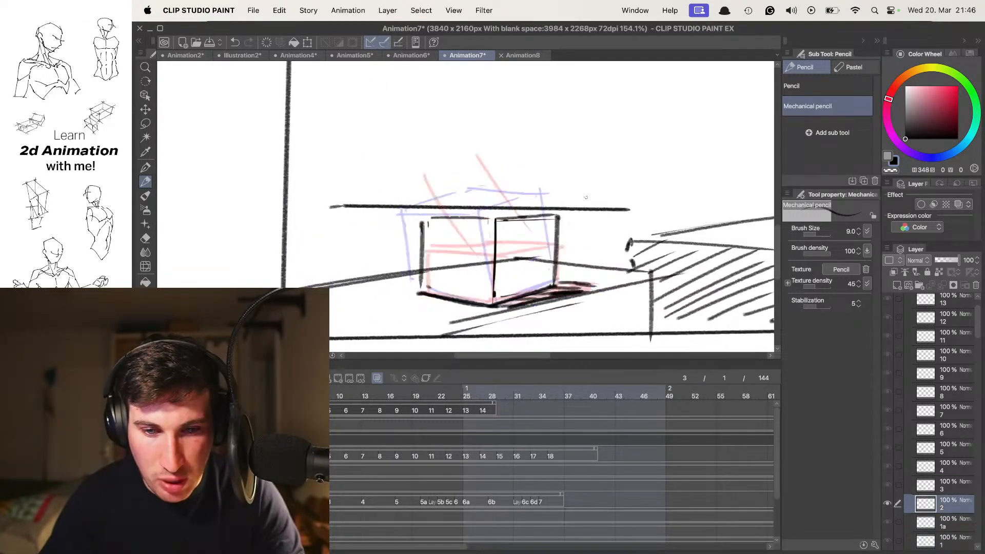
key("Left")
key("Right")
key("Right")
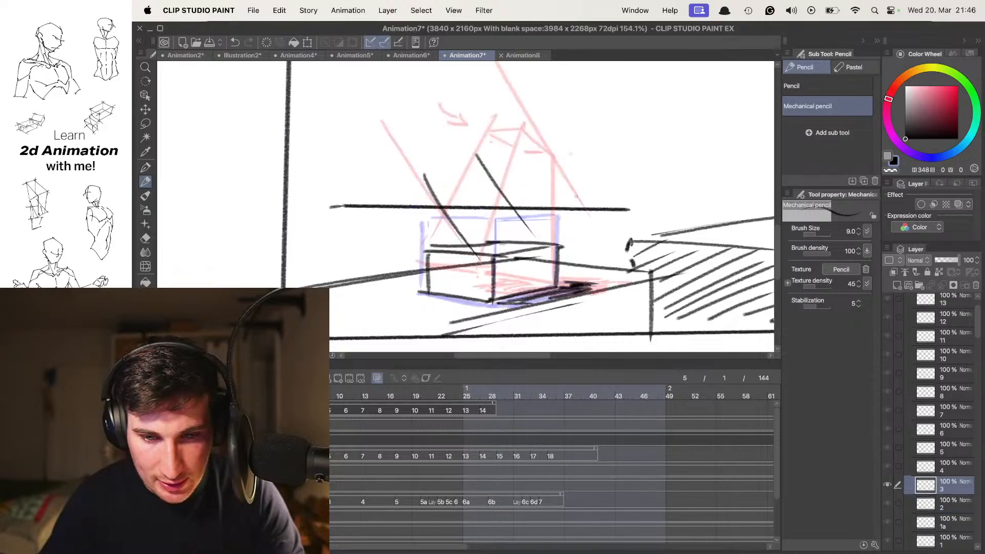
- Insert a new cel at frame 4 between cels 2 and 3, keeping onion skin enabled
key("Left")
key("alt+n")
key("o")
key("o")
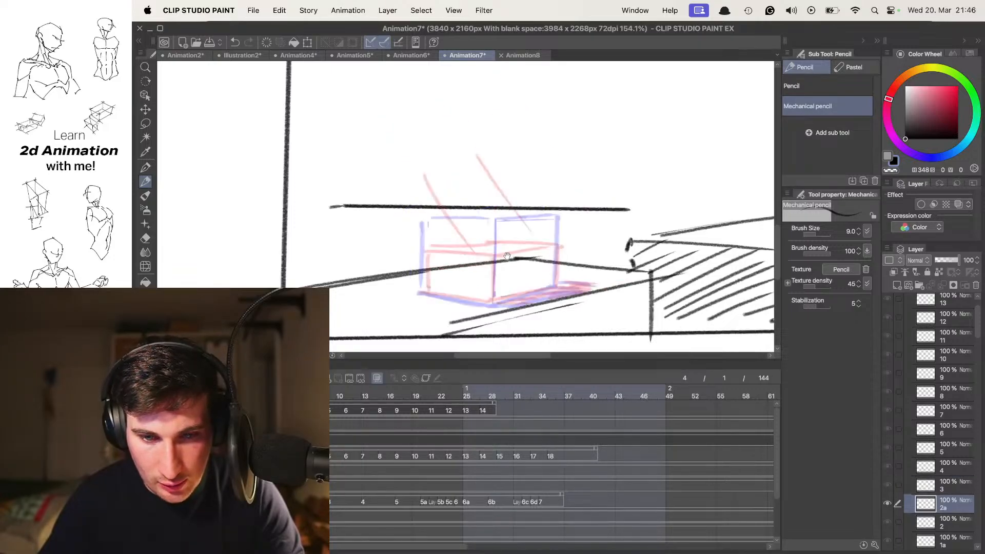
- Draw the slightly squashed in-between box on cel 2a, with its height between those of cels 2 and 3
key("super+z")
left_click_drag(496, 226, 491, 313)
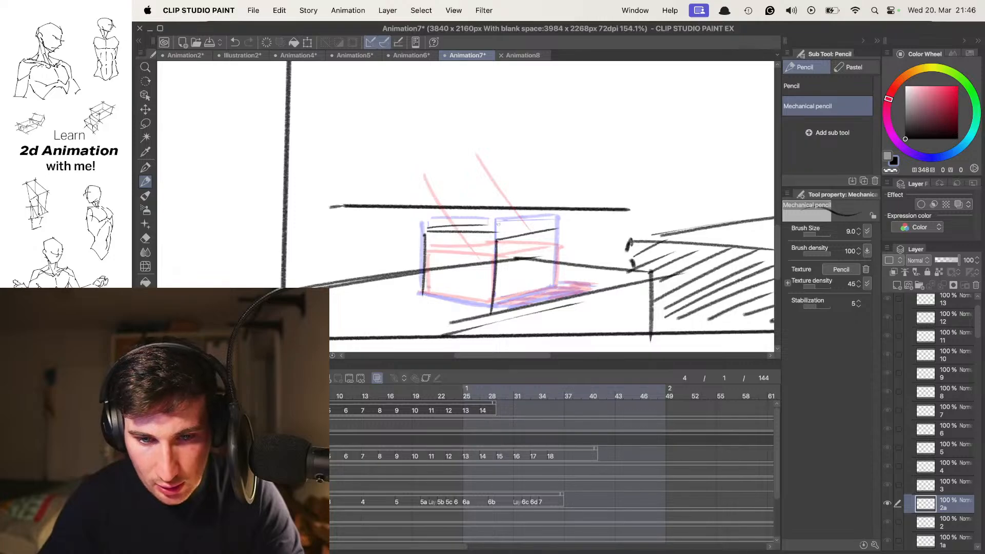
key("super+z")
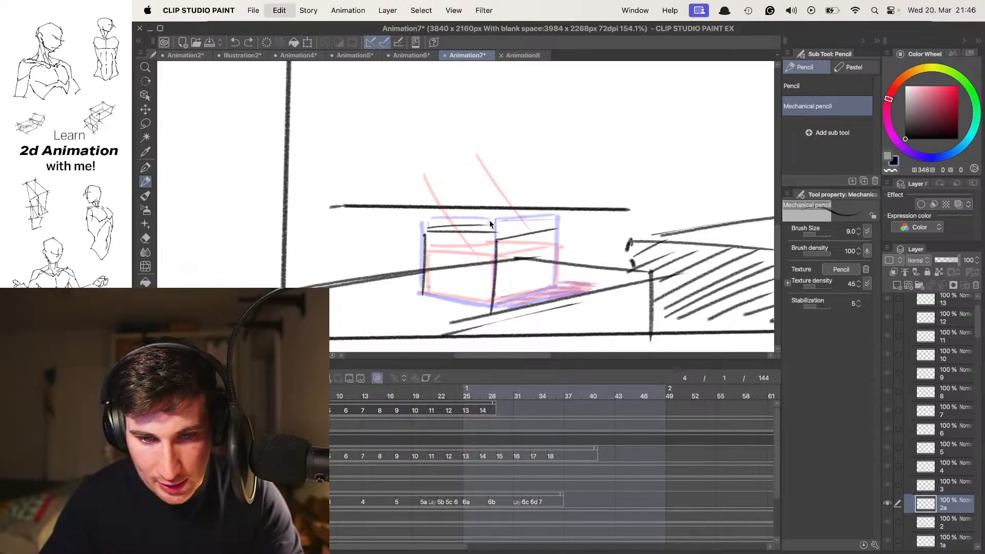
left_click_drag(482, 222, 545, 224)
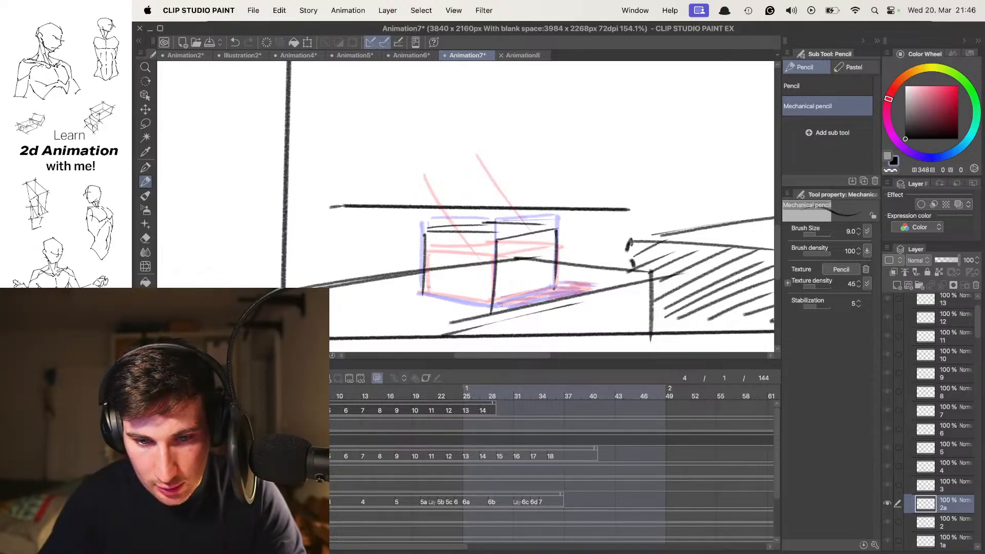
key("Left")
key("Right")
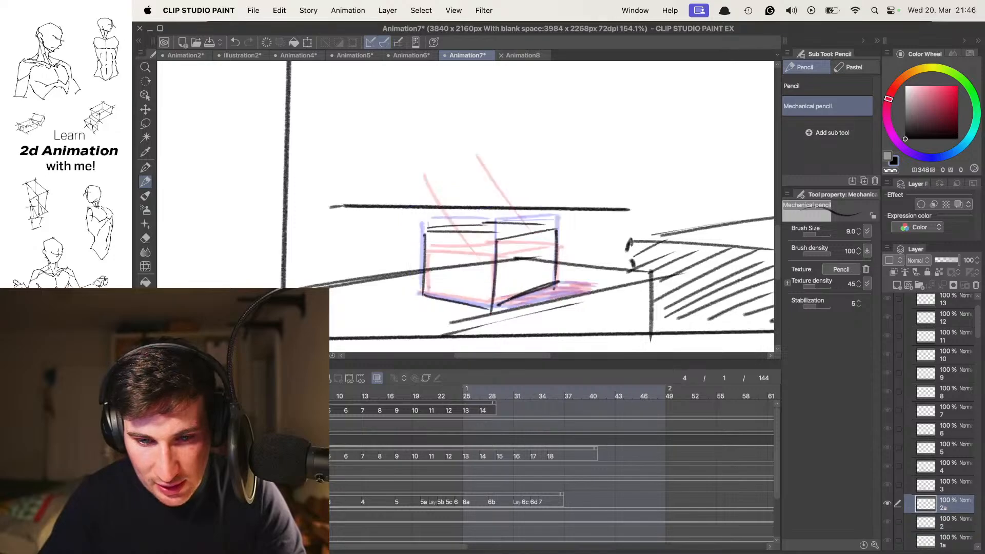
- Step through the whole box animation on the full canvas to review the new in-betweens 1a and 2a
key("Left")
key("Left")
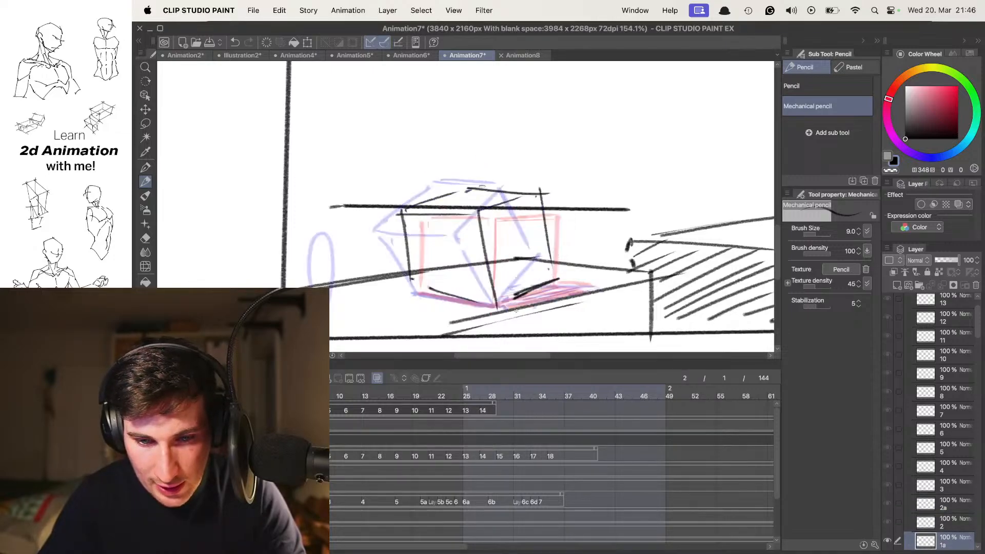
key("Right")
key("Right")
key("Right")
key("Right")
key("Right")
key("Right")
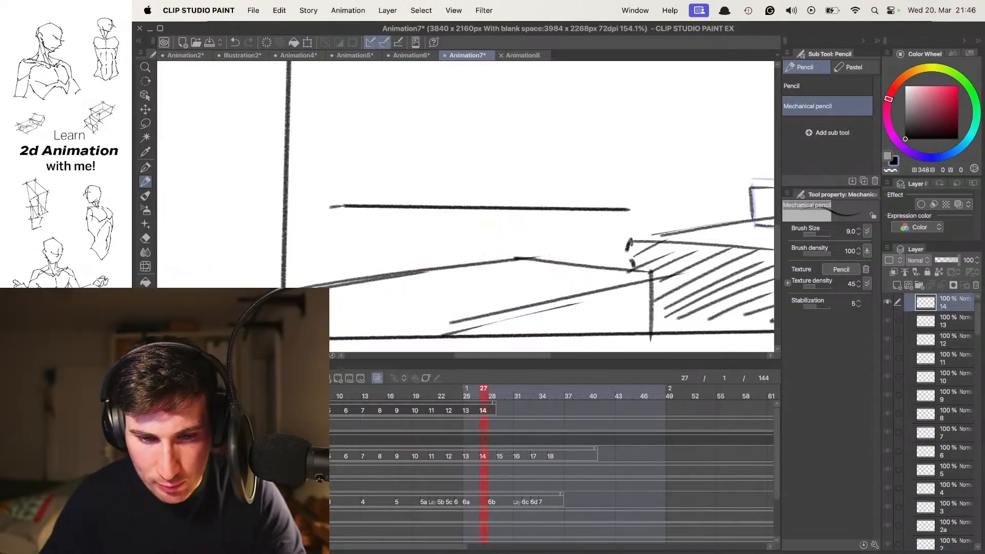
key("super+0")
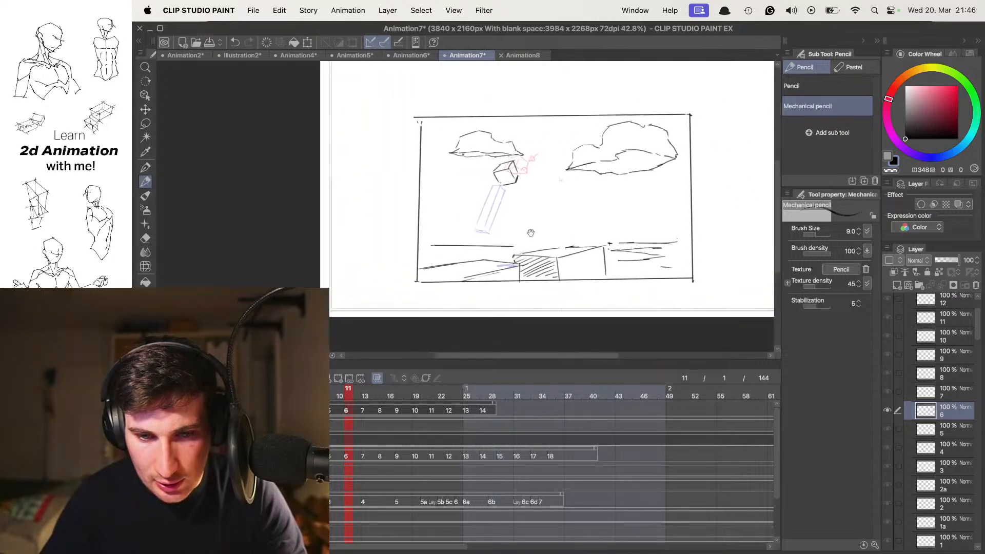
key("Right")
key("Right")
key("Right")
key("Right")
key("Right")
key("Right")
key("Right")
key("Right")
key("Right")
key("Right")
key("Right")
key("Right")
key("Right")
key("Right")
key("Right")
key("Right")
key("Right")
key("Right")
key("Right")
key("Right")
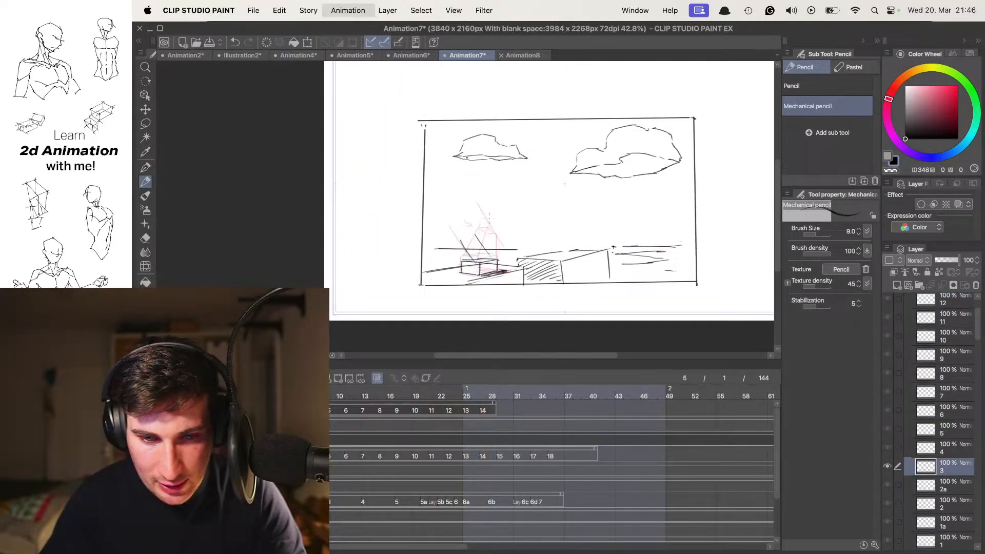
- Turn off onion skin and step through the jump and landing cels to examine the motion
scroll(502, 210, "up", 3)
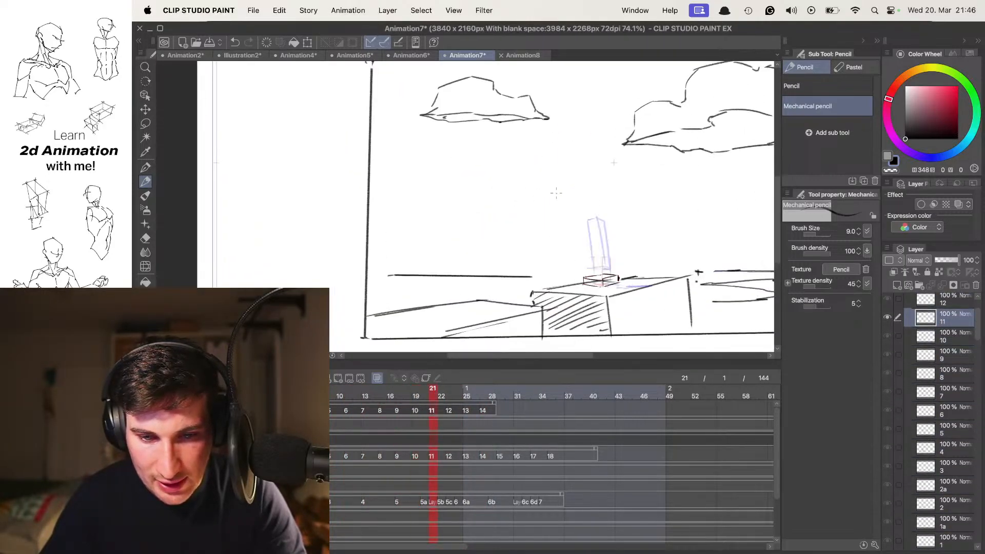
key("Right")
key("Right")
key("Right")
key("Right")
key("Right")
key("Right")
key("Right")
key("Right")
key("Right")
key("Right")
key("Right")
key("Right")
key("Right")
key("Right")
key("Right")
key("Right")
key("Right")
key("Right")
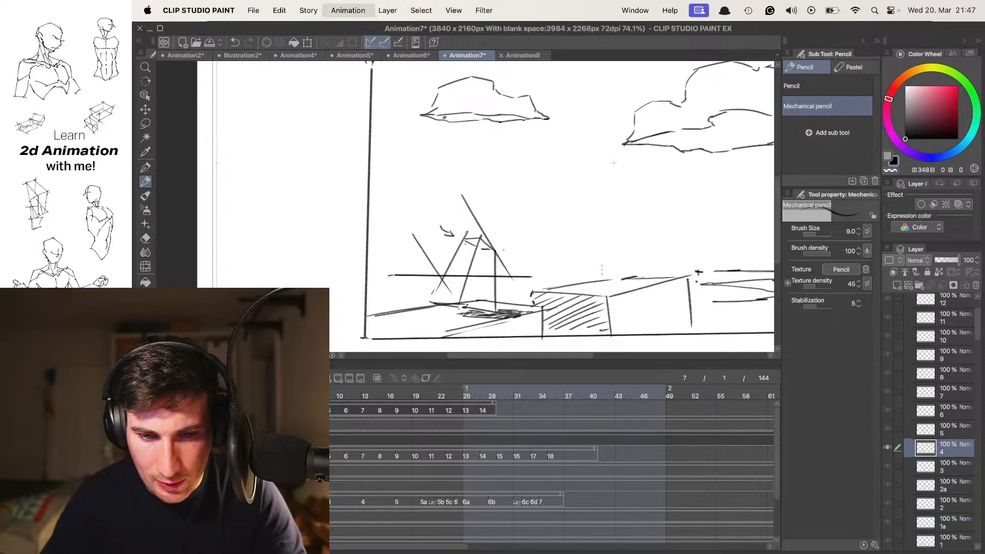
key("Right")
key("Right")
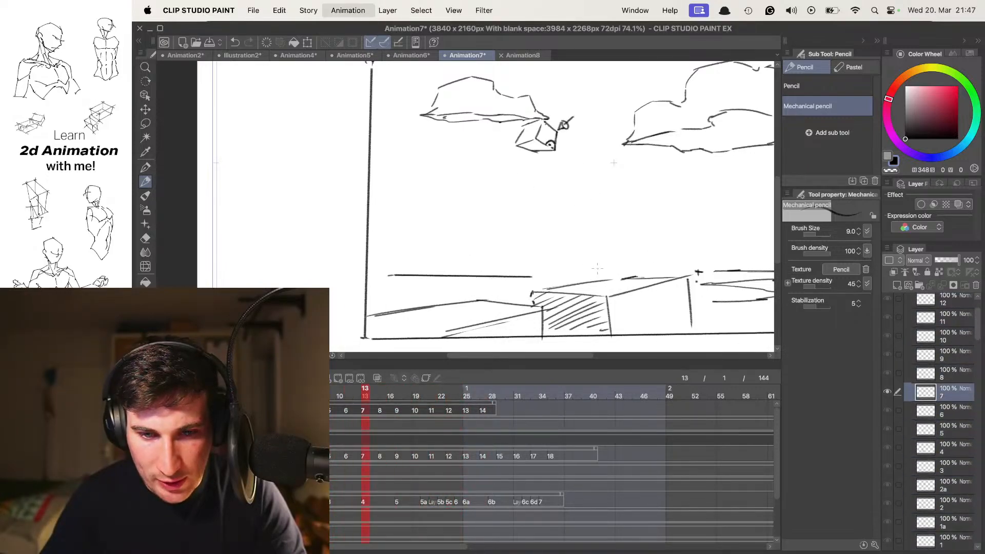
- Draw speed lines along both long sides of the stretched, airborne box on cel 5 at frame 9
scroll(540, 202, "up", 5)
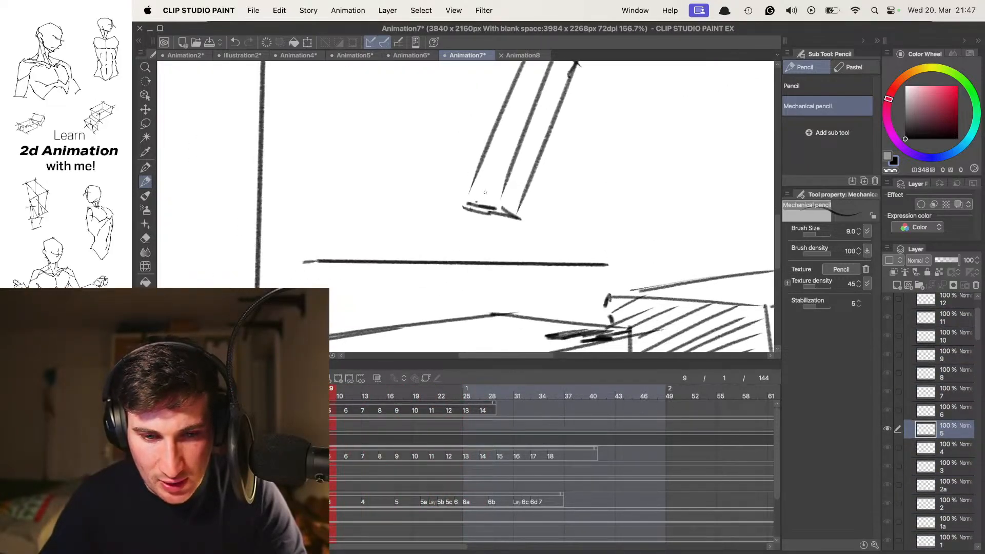
left_click_drag(506, 174, 513, 178)
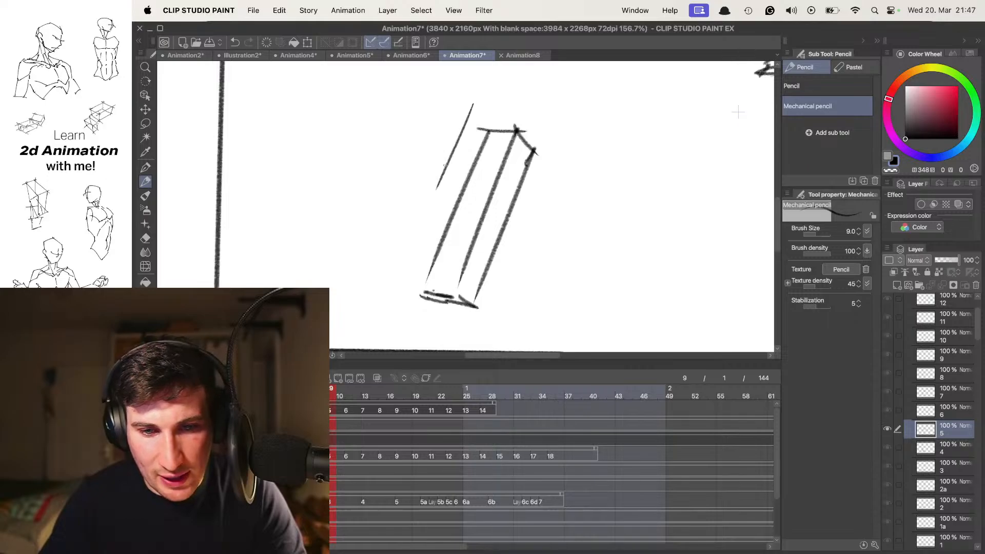
left_click_drag(453, 167, 456, 121)
left_click_drag(555, 114, 521, 201)
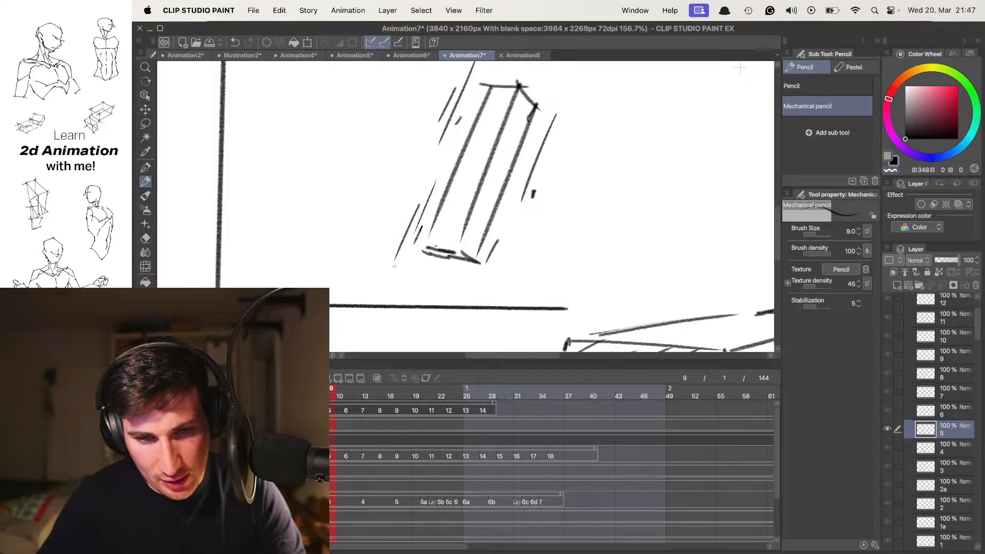
- Compare cel 5 with its neighbours, undo the short stroke under the stretched box, and draw speed lines trailing below it
scroll(428, 220, "down", 3)
key("Right")
key("Left")
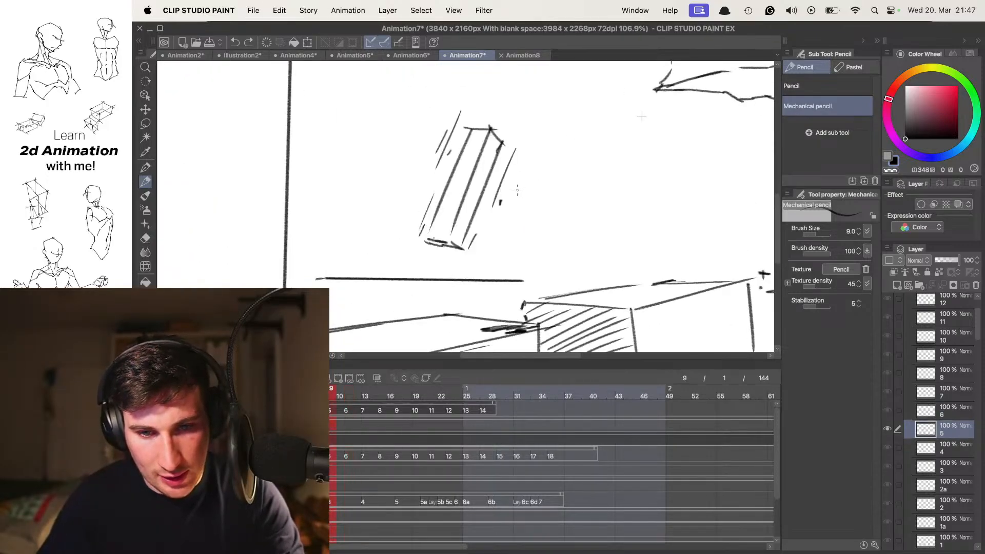
key("Left")
key("Right")
key("Right")
key("Left")
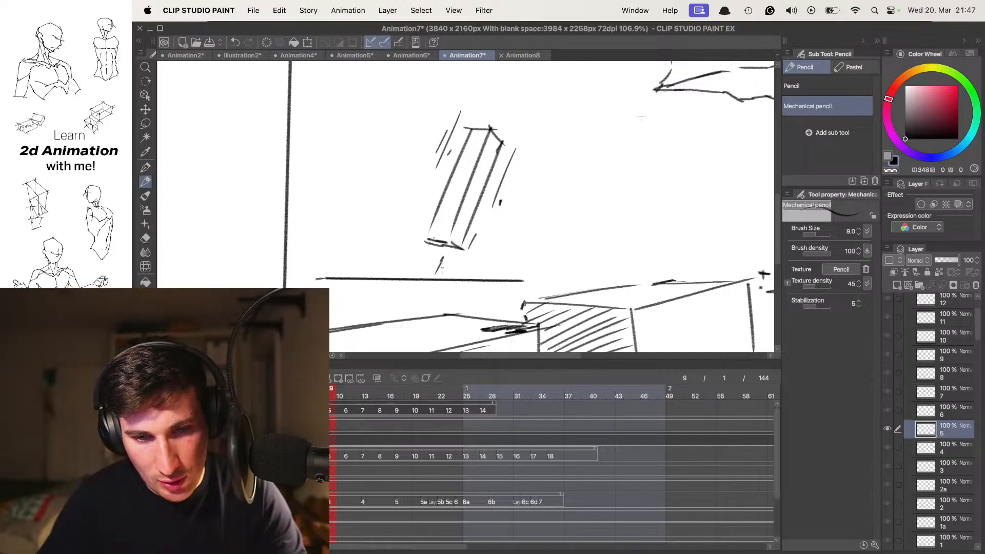
key("super+z")
key("super+z")
mouse_move(480, 242)
left_mouse_down()
mouse_move(462, 285)
mouse_move(488, 213)
mouse_move(435, 267)
mouse_move(481, 198)
left_mouse_up()
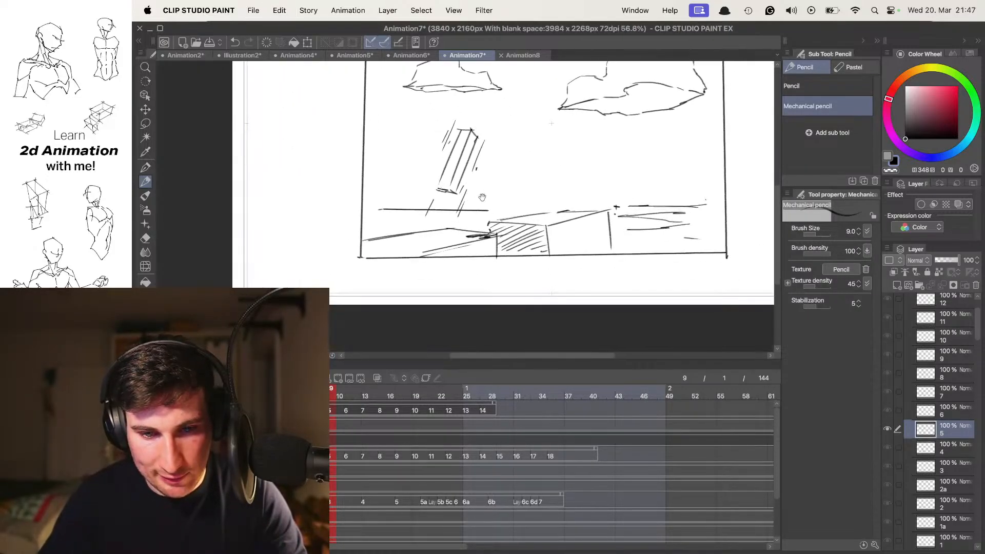
- Draw short speed marks trailing off the lower side of the tumbling box on cel 6 at frame 11
key("space")
key("space")
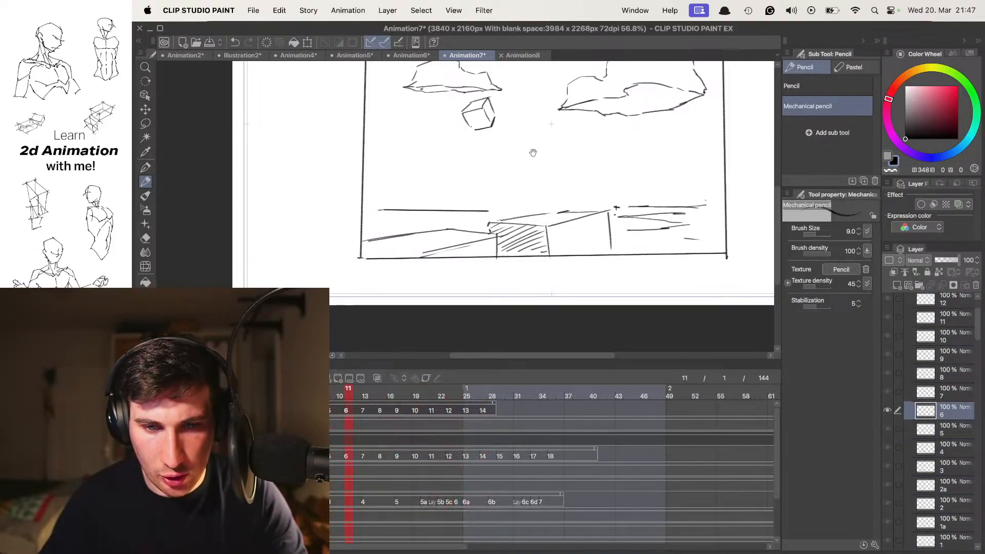
scroll(531, 152, "up", 5)
key("Right")
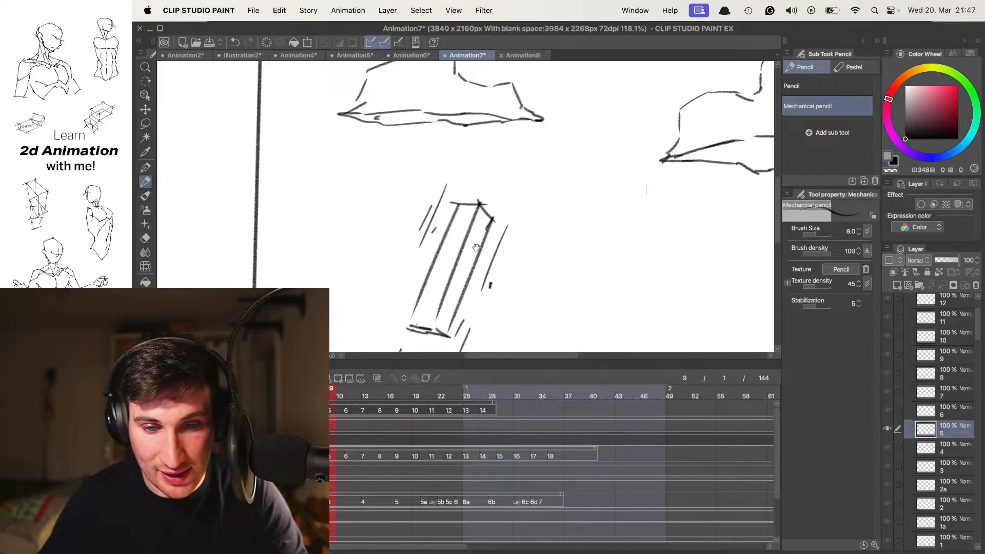
mouse_move(476, 247)
left_mouse_down()
mouse_move(501, 146)
mouse_move(480, 238)
left_mouse_up()
key("Right")
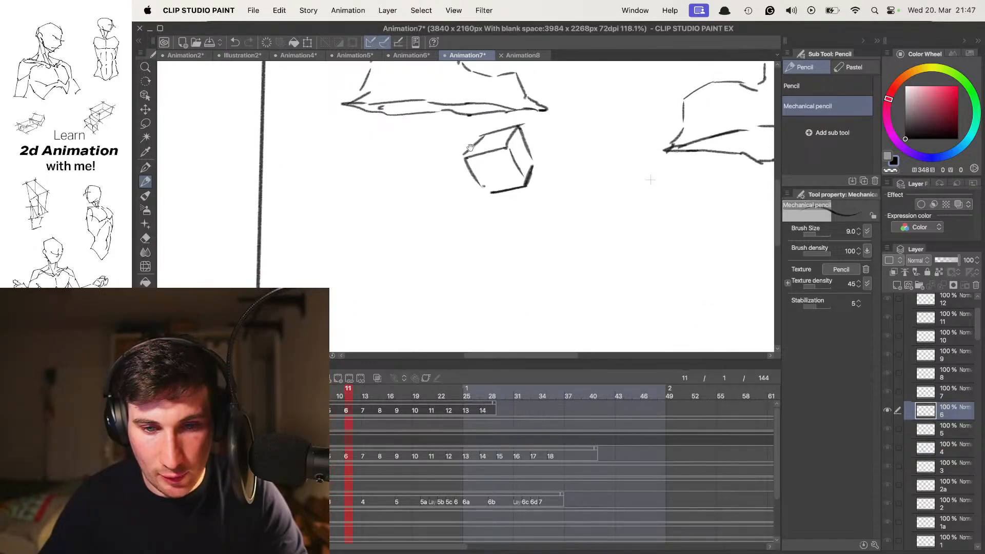
scroll(466, 153, "up", 1)
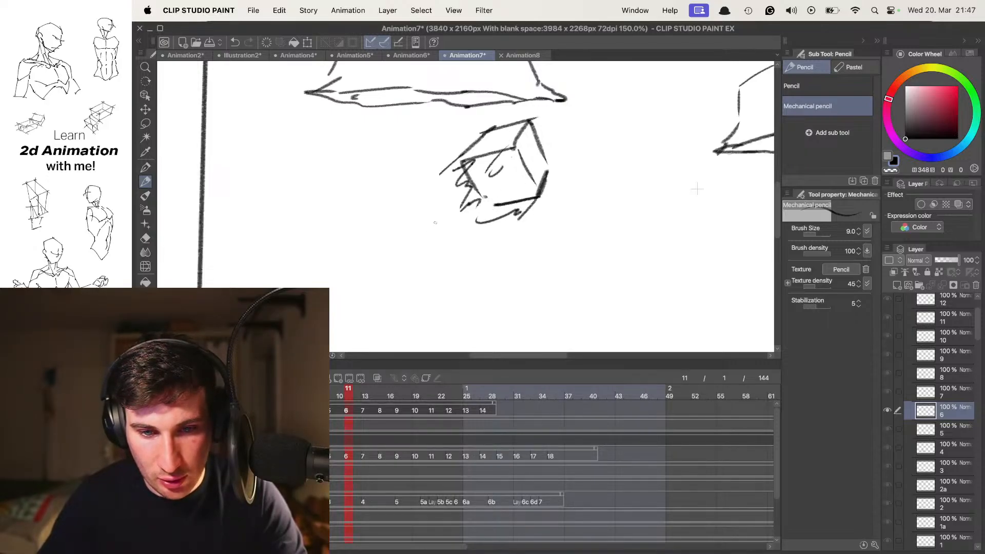
left_click_drag(471, 232, 465, 240)
left_click_drag(511, 229, 503, 200)
- Undo the zigzag line and loop strokes under the box on cel 6, and add a small mark below it instead
key("super+z")
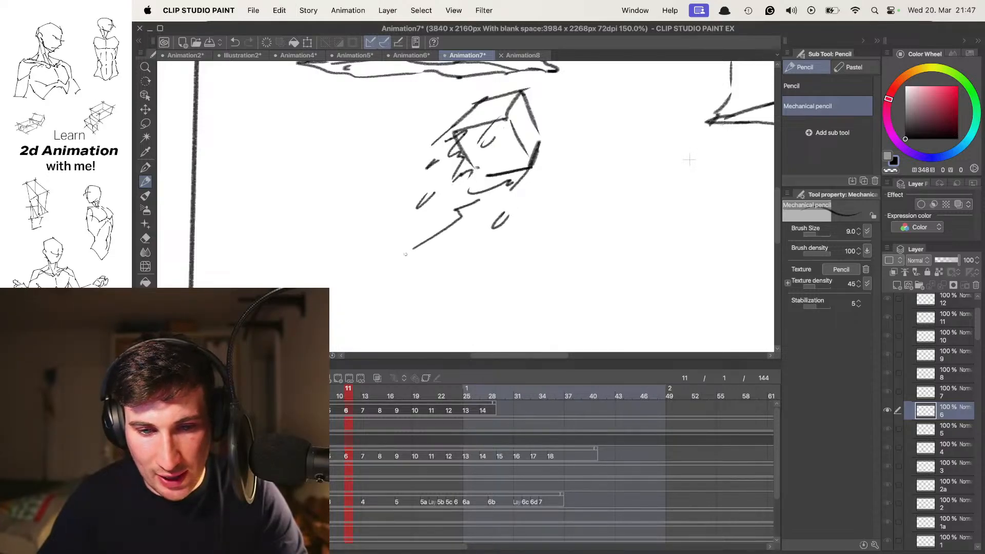
key("super+z")
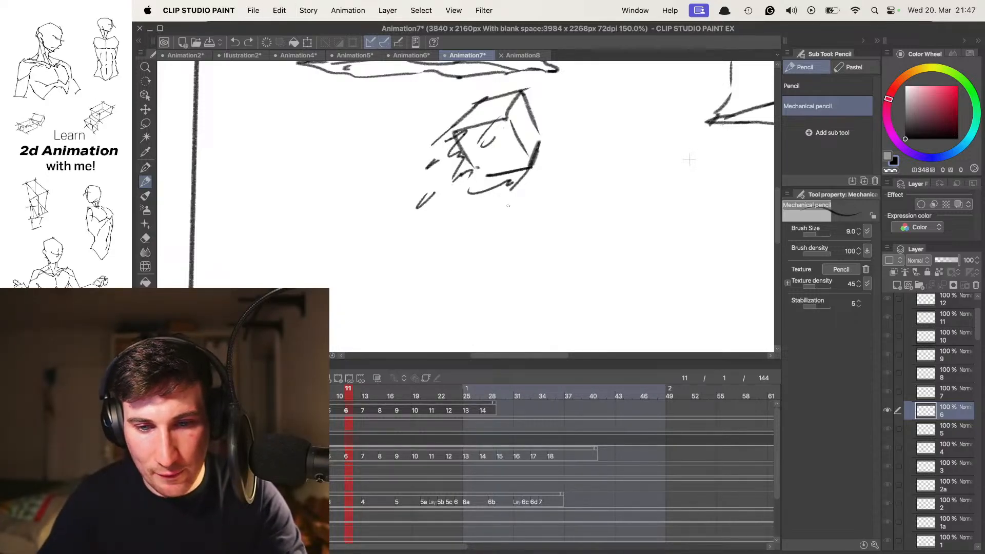
scroll(504, 199, "down", 5)
scroll(503, 196, "up", 2)
left_click_drag(505, 197, 517, 176)
- Compare the neighbouring cels and draw small trailing marks beside and below the box on cel 7 at frame 13
key("Left")
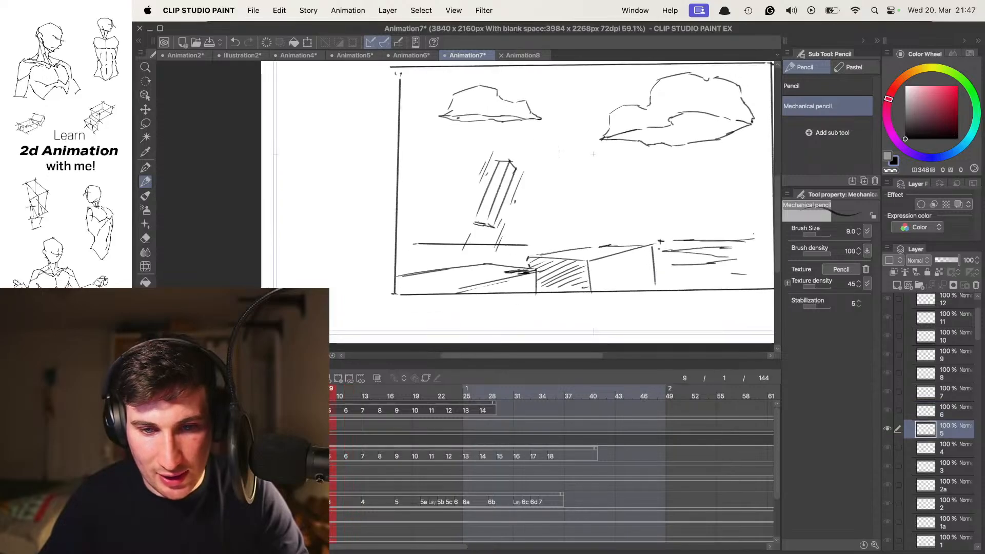
key("Right")
key("Right")
key("Right")
key("Right")
key("Right")
key("space")
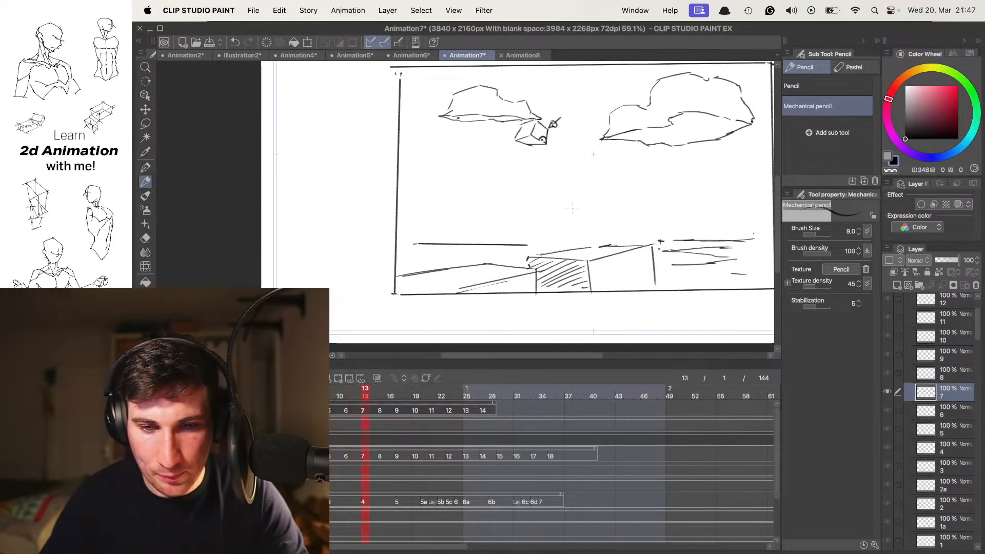
left_click_drag(521, 149, 677, 166)
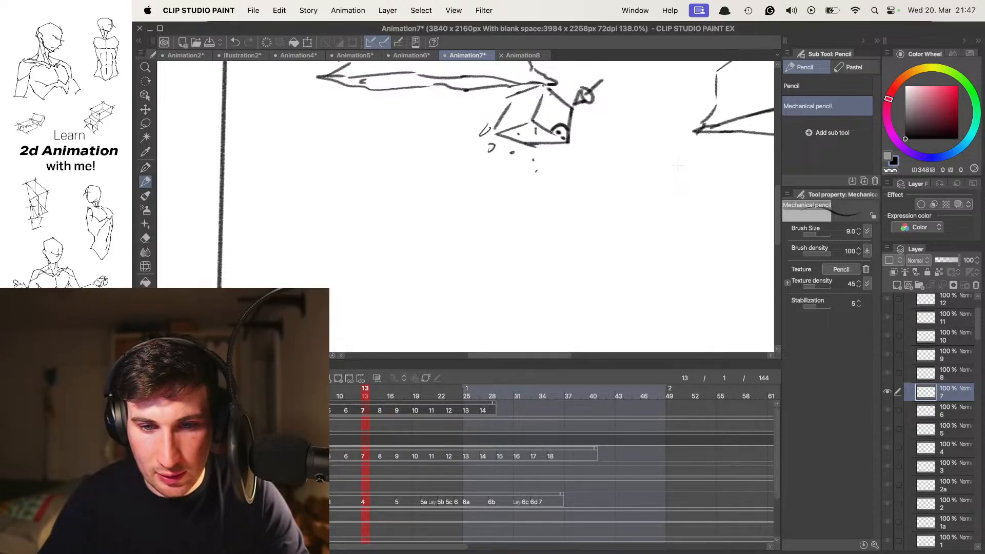
left_click_drag(677, 165, 574, 272)
- Play back the box animation to review the added speed lines and trailing marks
key("space")
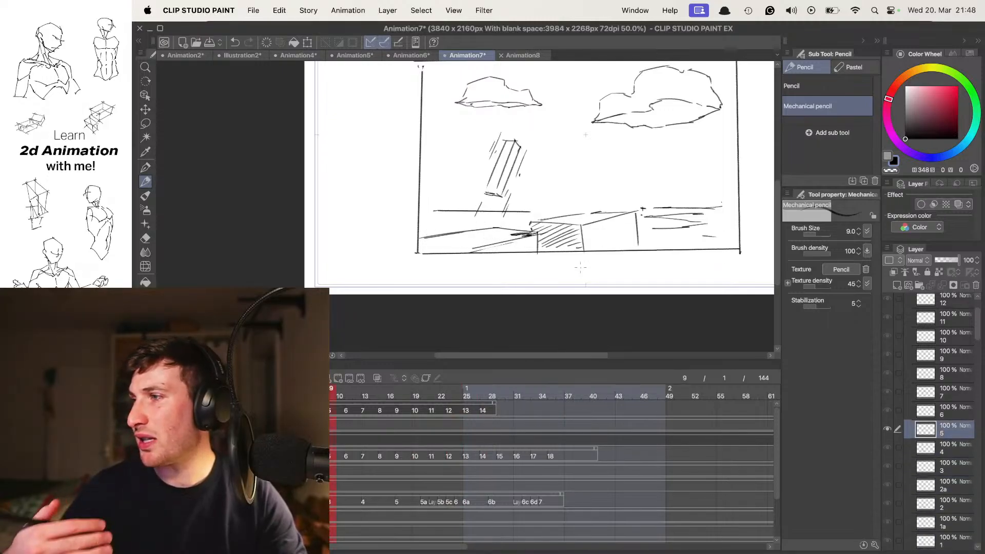
key("space")
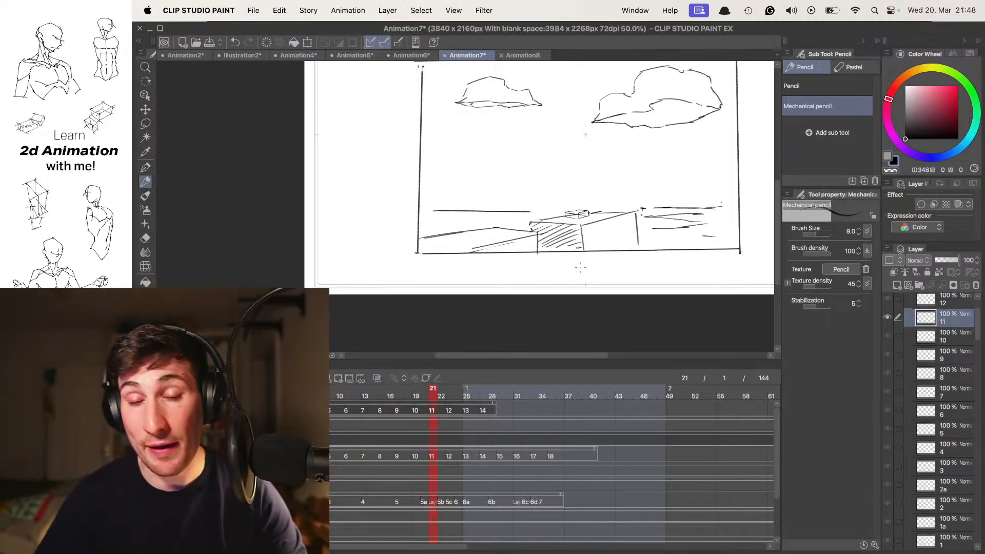
key("space")
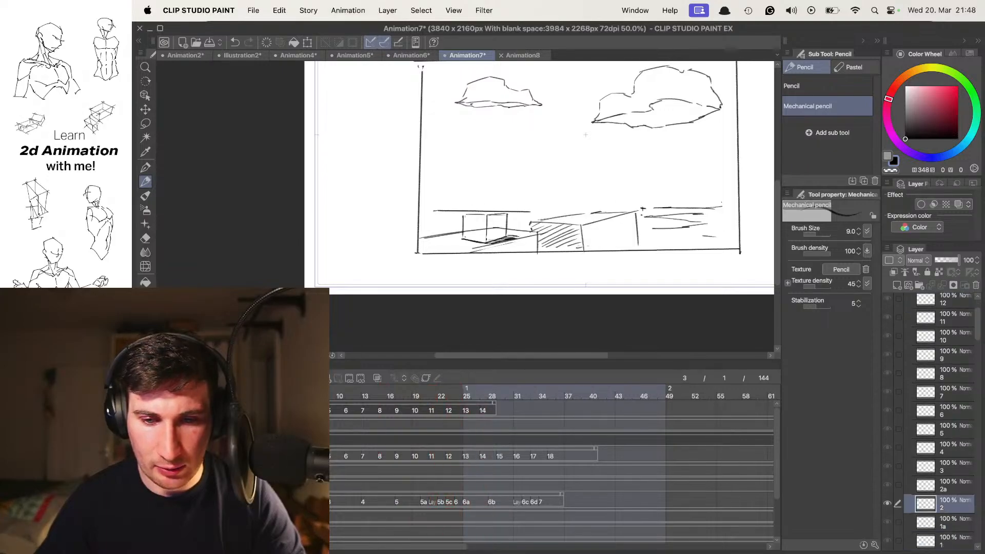
- Hatch the undersides of both clouds on cel 5 at frame 9
scroll(585, 134, "up", 2)
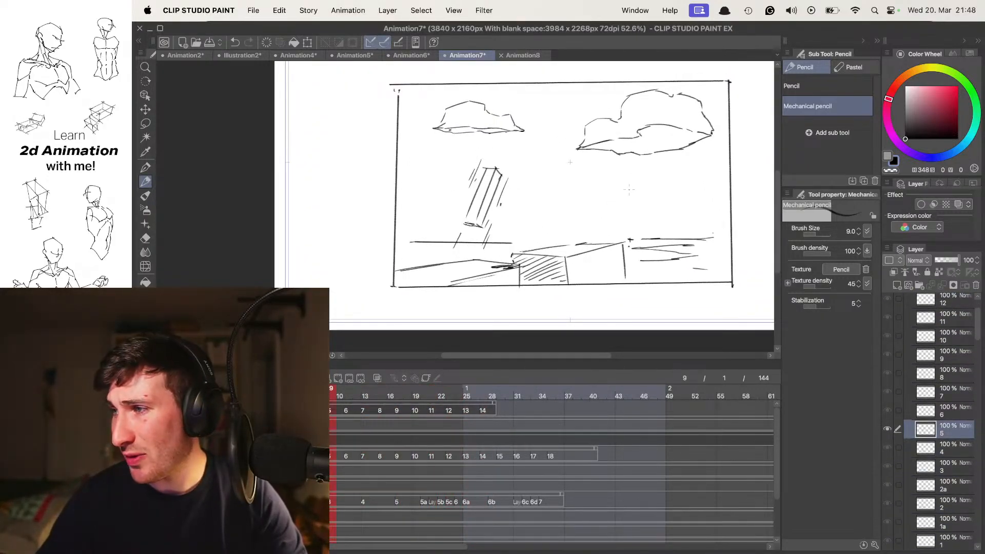
scroll(569, 162, "up", 5)
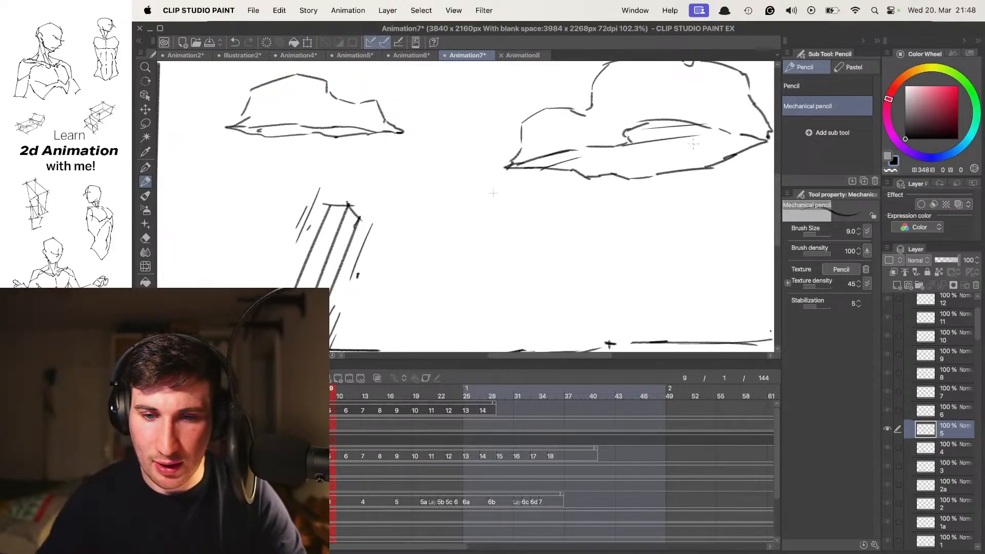
left_click_drag(492, 192, 659, 208)
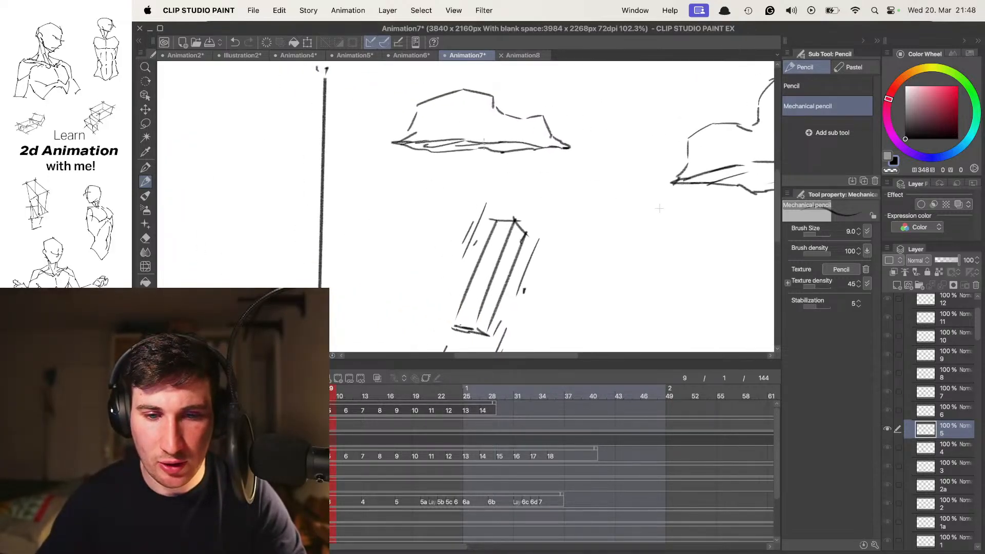
scroll(659, 207, "down", 5)
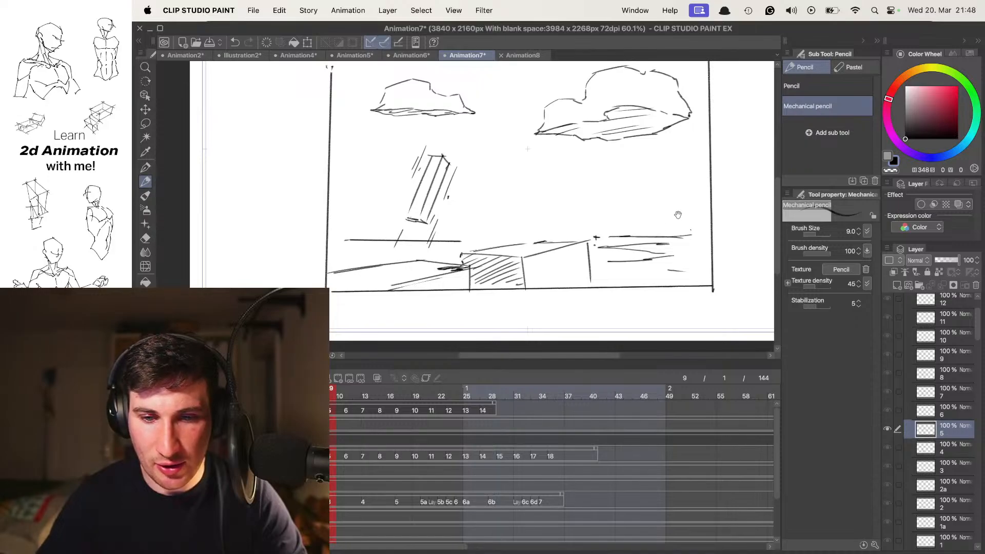
mouse_move(599, 148)
left_mouse_down()
mouse_move(585, 152)
mouse_move(615, 177)
left_mouse_up()
- Step through and play the whole box animation to examine the jump, landing and added effect marks
key("Right")
key("Right")
key("Right")
key("Right")
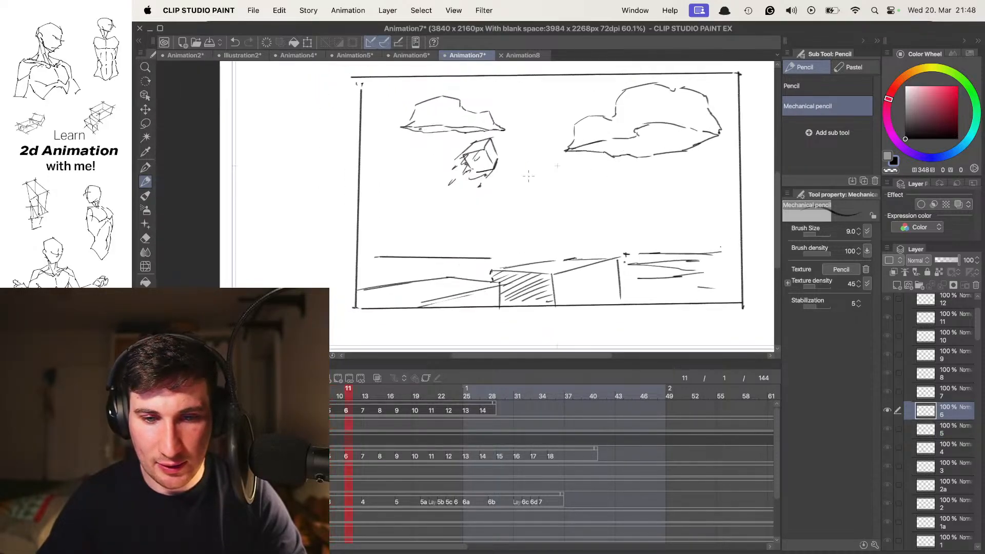
key("Right")
key("Right")
key("Right")
key("Right")
key("Right")
key("Right")
key("Right")
key("Right")
key("Right")
key("Right")
key("Right")
key("Right")
key("Right")
key("Right")
key("Right")
key("Right")
key("Right")
key("Right")
key("Right")
key("Right")
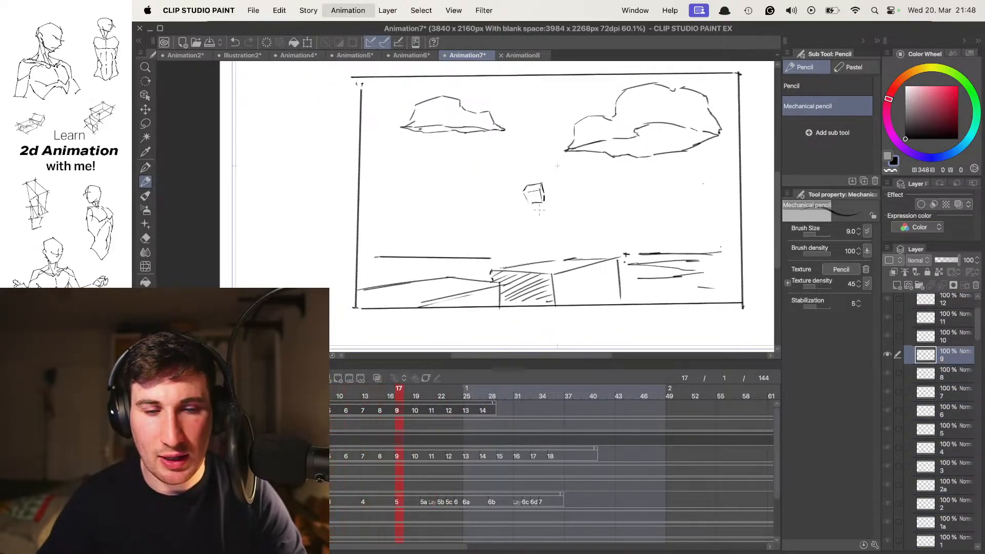
key("Right")
key("Right")
key("Right")
key("Right")
key("Right")
key("Right")
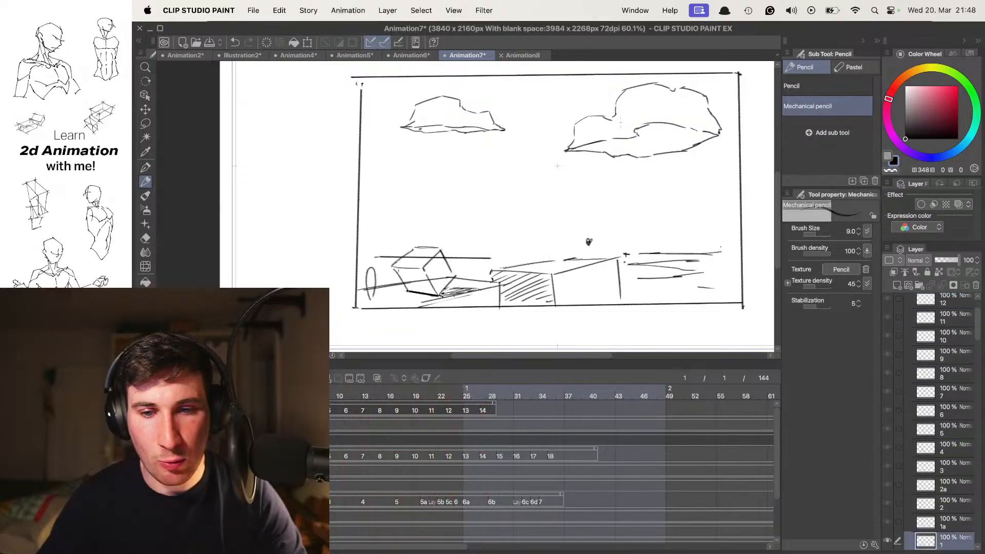
key("Left")
key("Left")
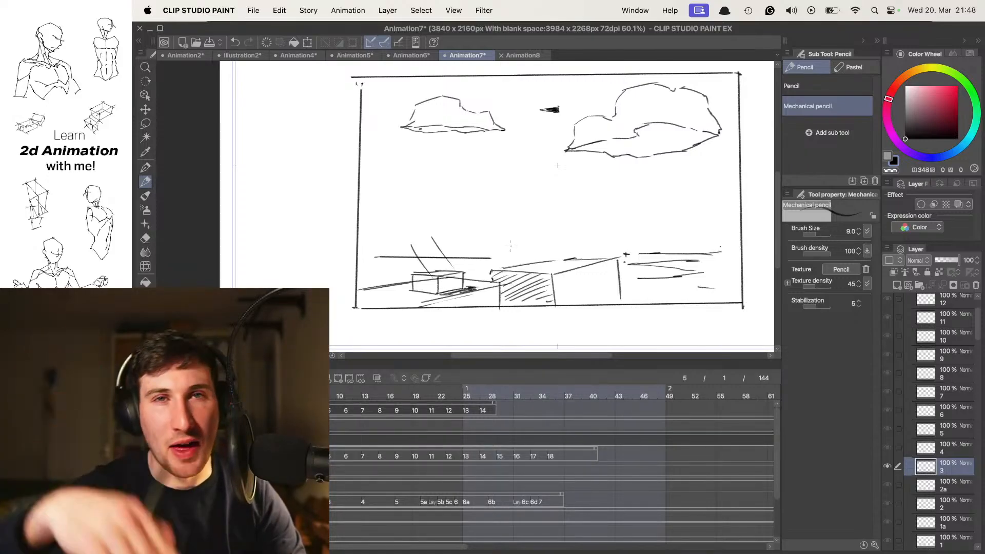
key("Return")
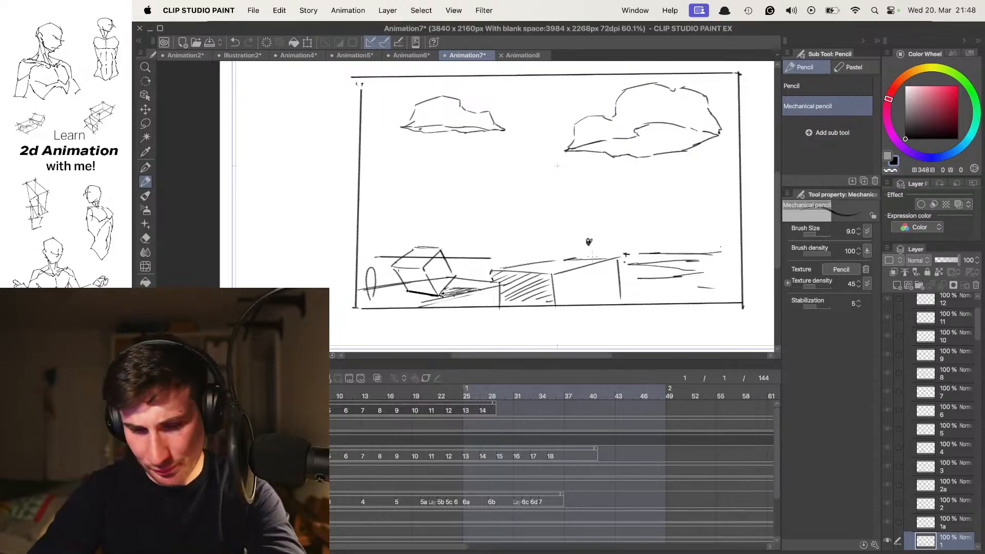
key("Return")
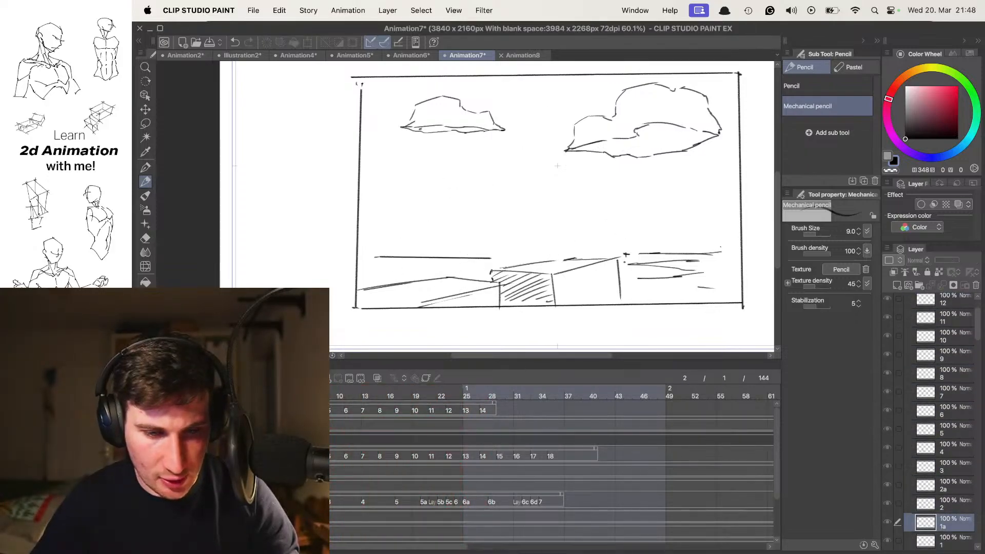
- Hide the finished background and box drawings, show the storyboard sketch, and select its cel 1 in Folder 3
scroll(497, 234, "down", 2)
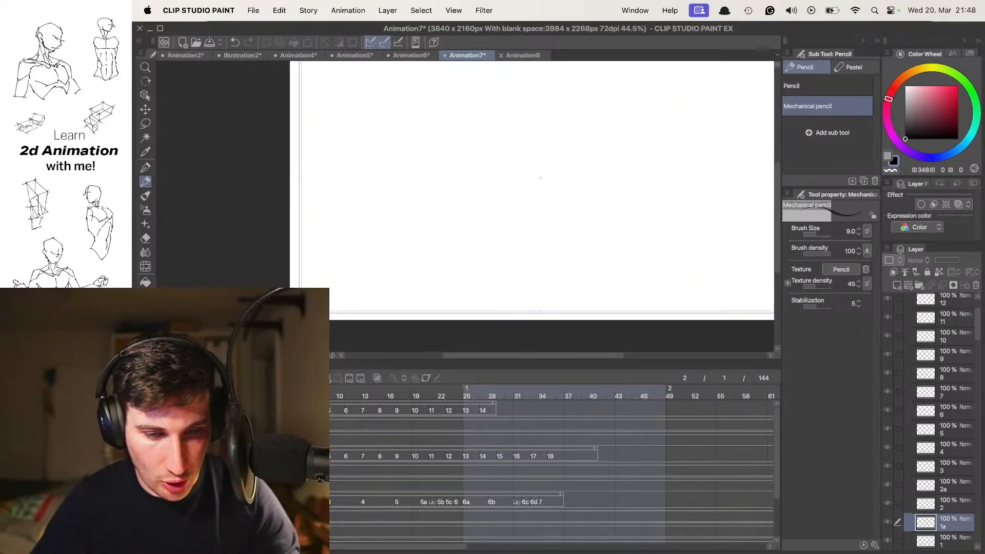
scroll(572, 233, "down", 3)
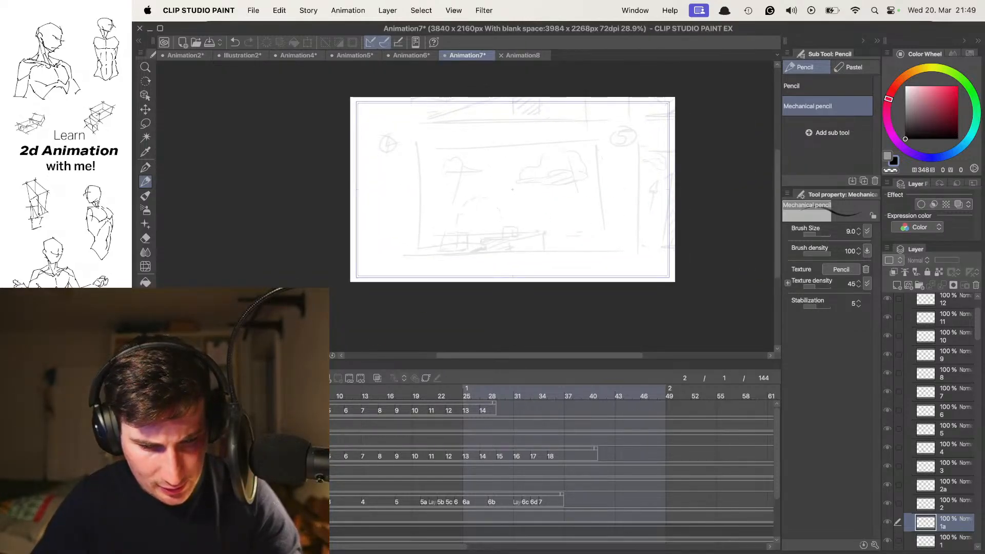
left_click(211, 532)
- Transform the faint storyboard sketch, moving it so that panel 5 sits in the middle of the canvas
key("super+t")
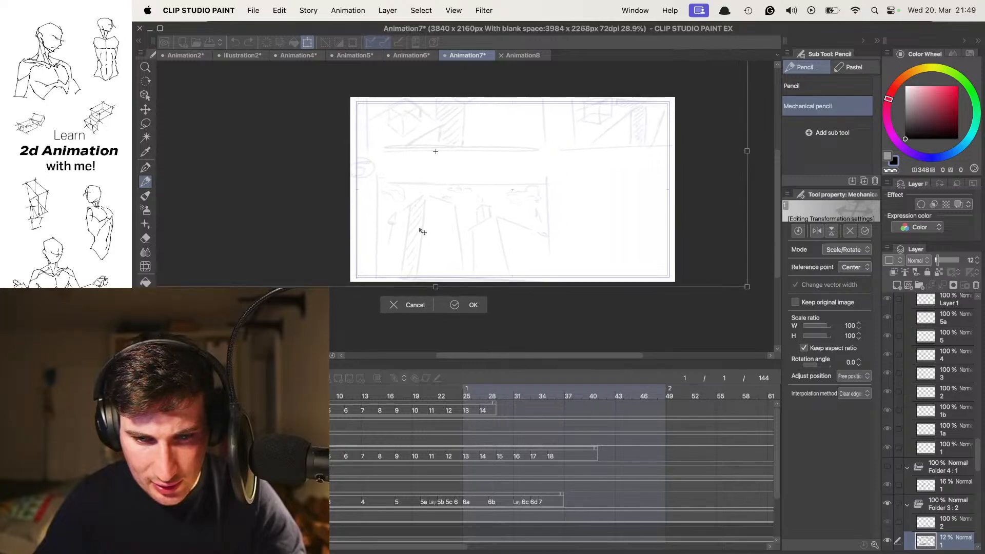
left_click_drag(501, 193, 551, 177)
scroll(564, 182, "down", 3)
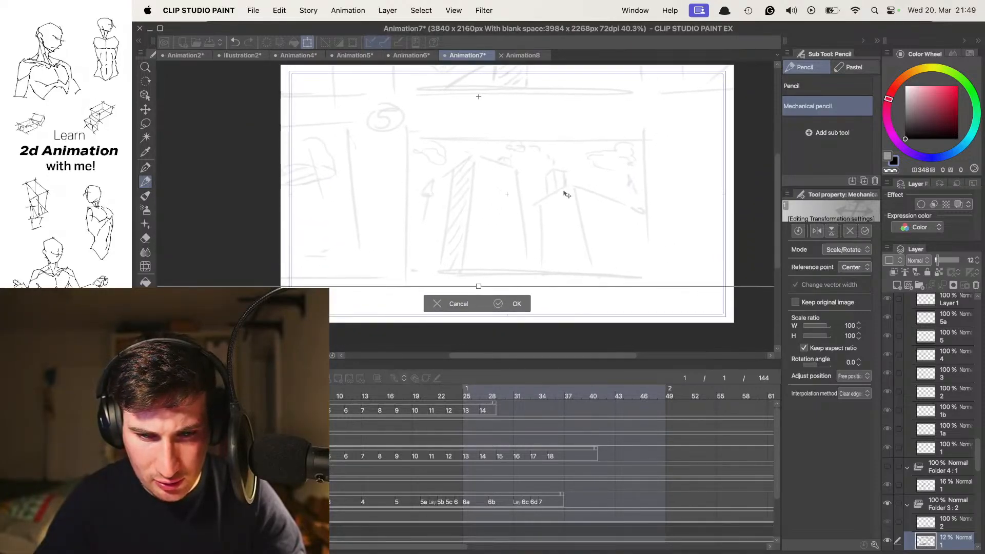
key("Return")
scroll(577, 184, "up", 2)
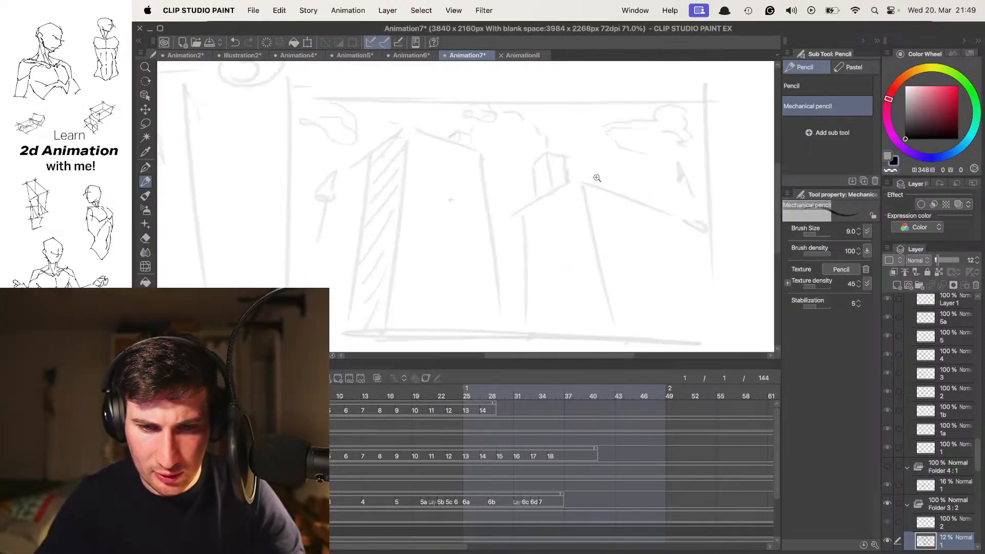
scroll(575, 182, "down", 2)
key("super+t")
left_click_drag(576, 183, 545, 210)
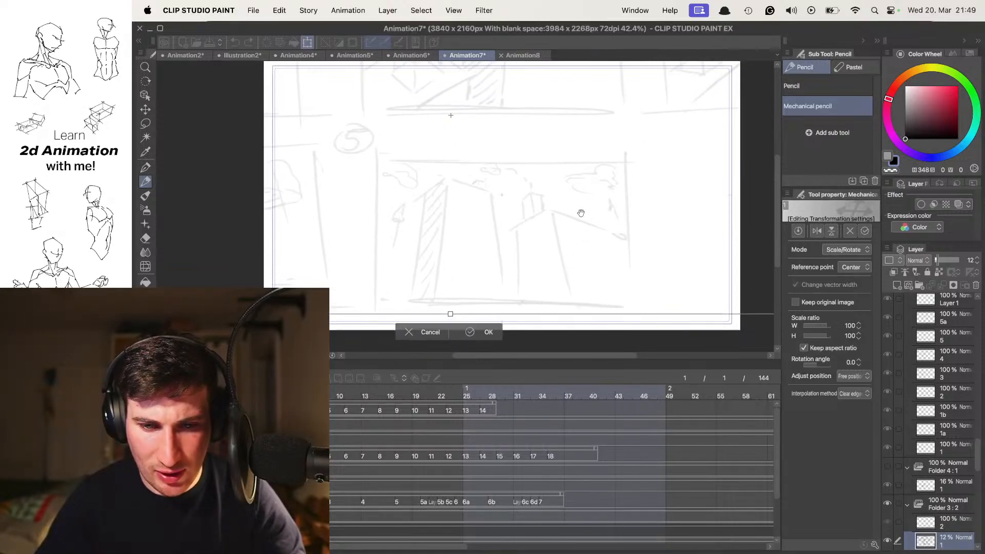
scroll(564, 195, "down", 3)
scroll(610, 174, "up", 2)
left_click_drag(610, 175, 614, 178)
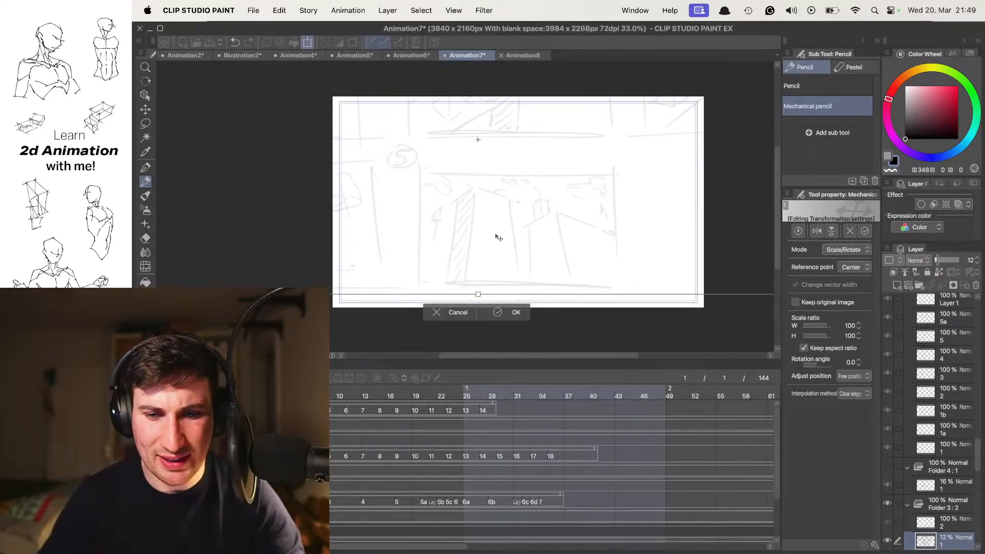
key("Return")
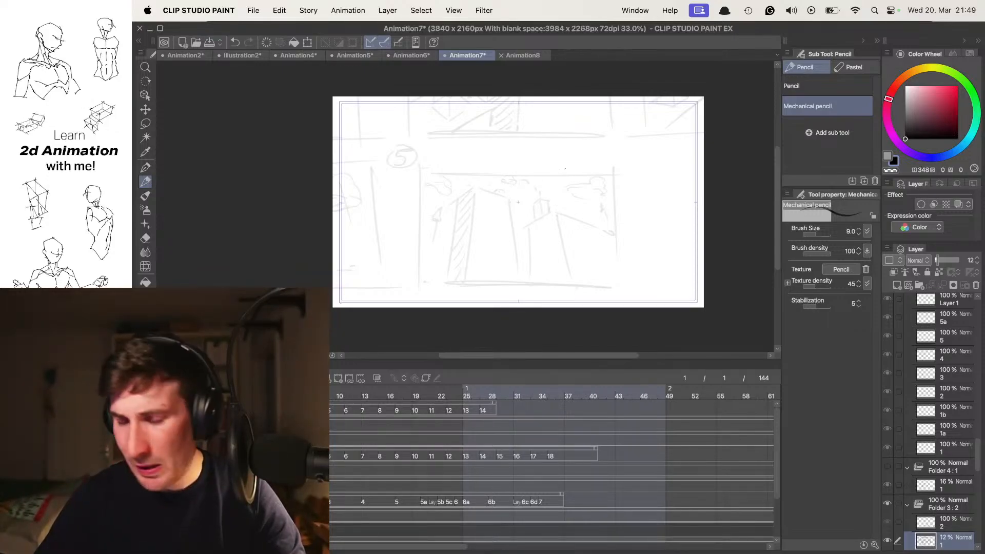
- Add a new animation folder with a first cel above the box animation folder for tracing panel 5
left_click_drag(501, 241, 526, 200)
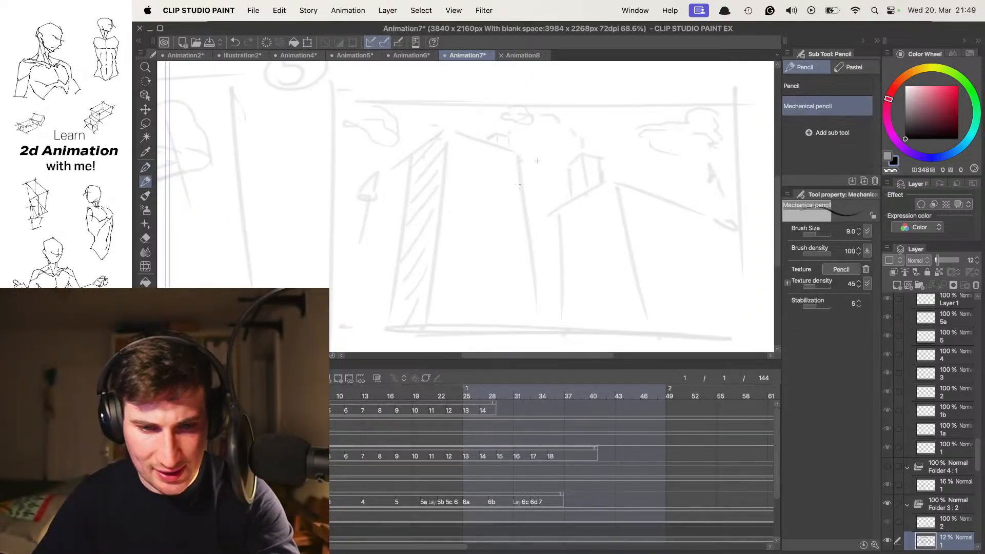
left_click_drag(492, 151, 441, 132)
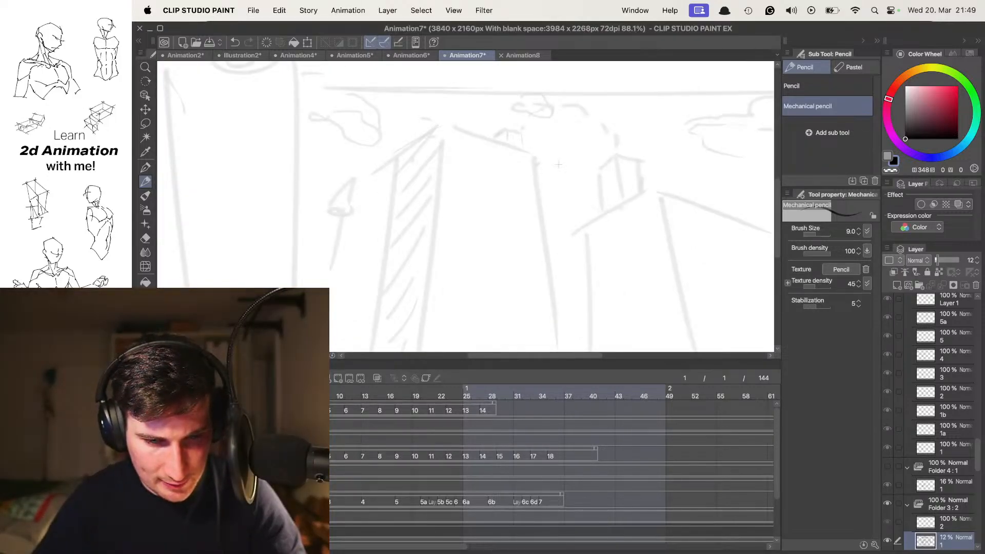
left_click(327, 378)
key("super+z")
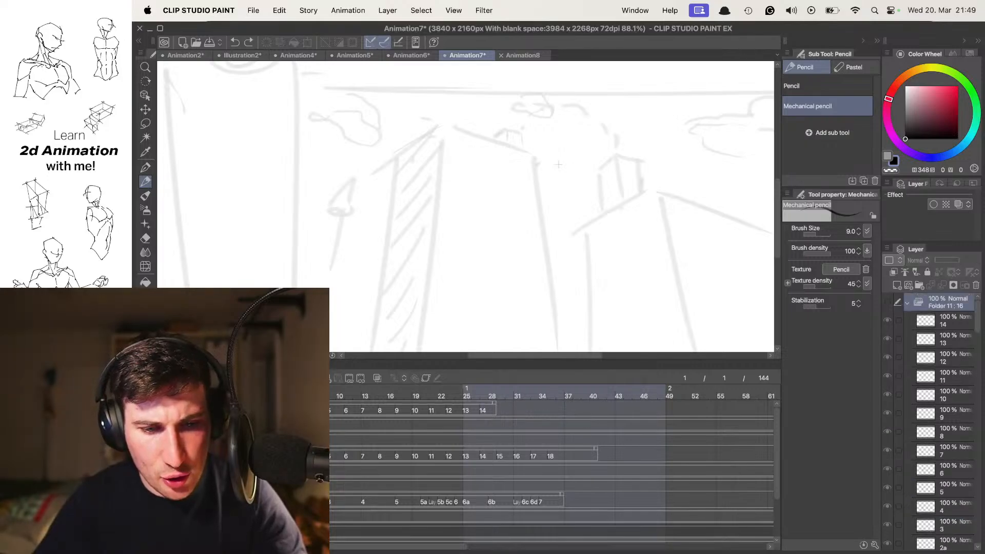
key("super+shift+z")
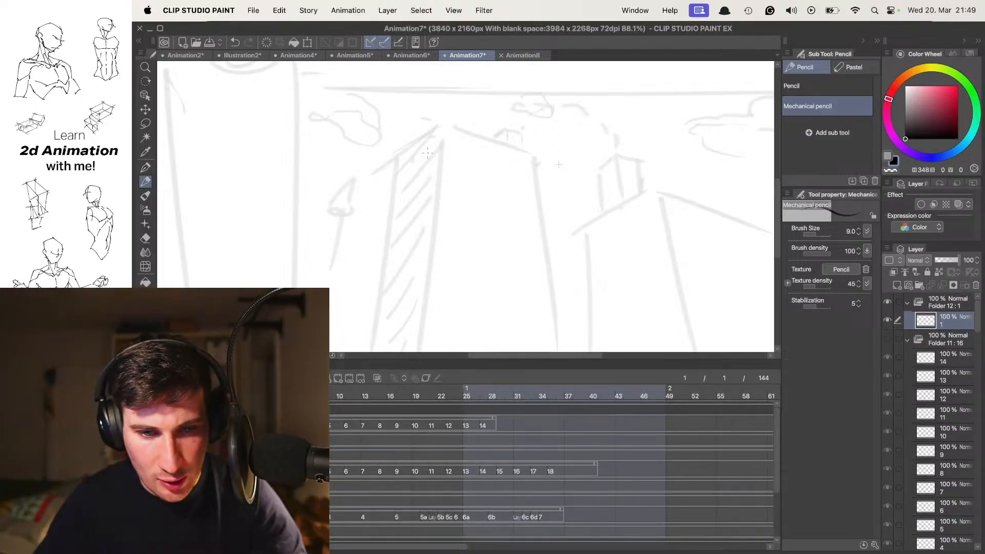
- Try to draw the slanted roof edge of the tall hatched building on the new cel, and undo the stroke
key("super+z")
mouse_move(395, 160)
left_mouse_down()
mouse_move(447, 120)
mouse_move(422, 133)
mouse_move(451, 136)
left_mouse_up()
key("super+z")
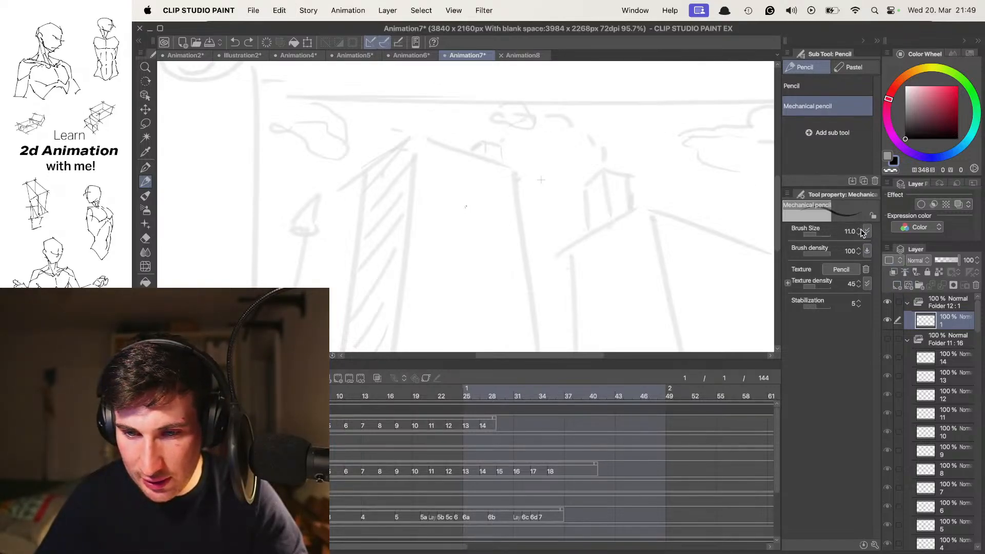
left_click_drag(510, 136, 435, 199)
left_click_drag(419, 154, 388, 307)
key("super+z")
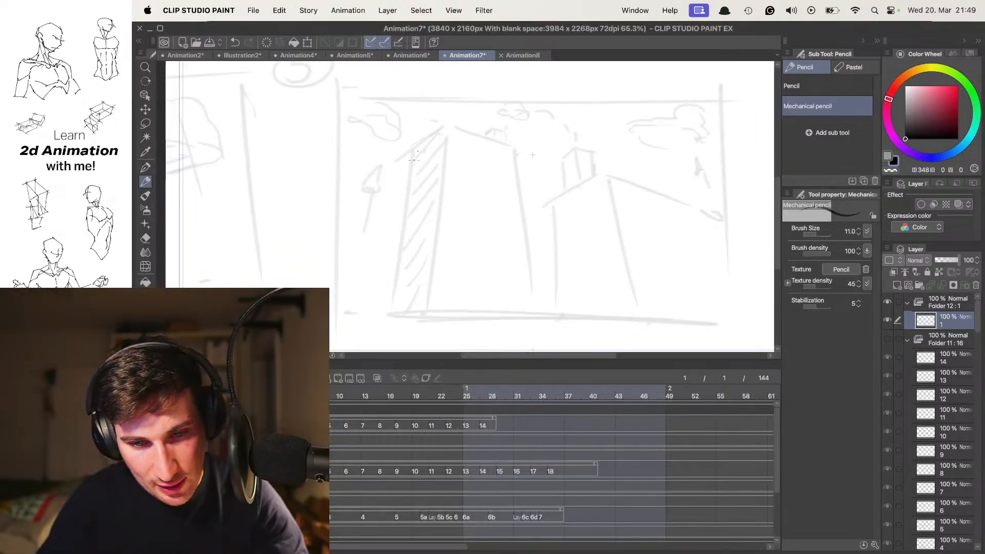
key("super+z")
- Trace the narrow hatched side of the tall building with straight pencil lines: its outer edge, slanted roof edge and front corner edge
mouse_move(418, 151)
left_mouse_down()
mouse_move(388, 307)
mouse_move(658, 175)
left_mouse_up()
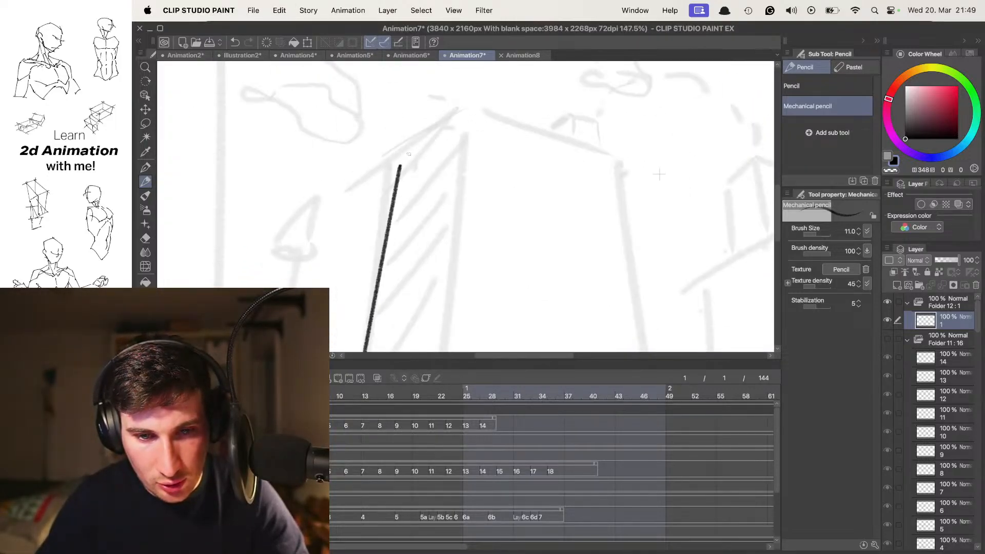
left_click_drag(464, 123, 446, 154)
left_click_drag(490, 195, 488, 129)
mouse_move(463, 68)
left_mouse_down()
mouse_move(445, 266)
mouse_move(446, 254)
left_mouse_up()
key("super+z")
scroll(461, 135, "up", 3)
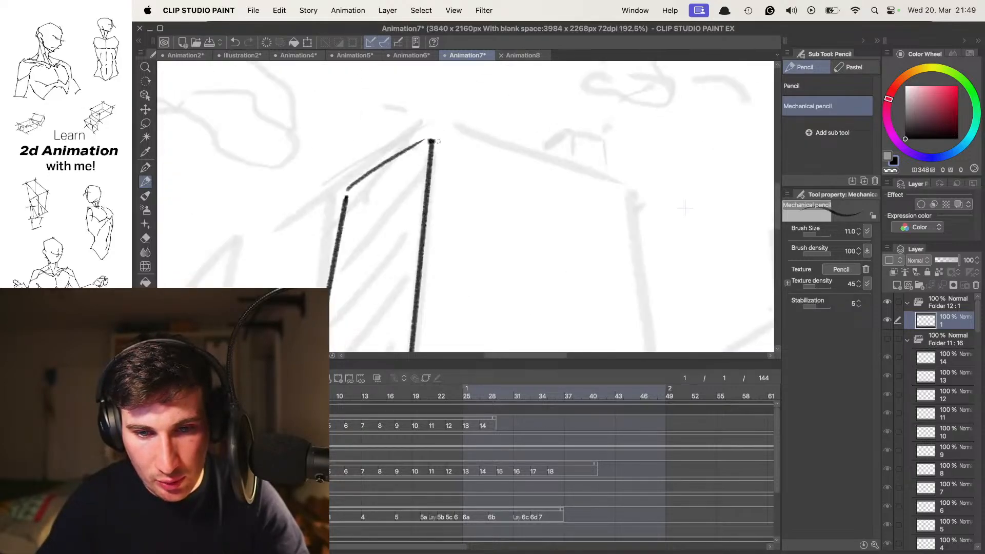
- Draw the tall building's front face, with a roof edge sloping down from the corner and a straight far edge to the ground
left_click_drag(433, 139, 629, 195)
scroll(495, 93, "down", 3)
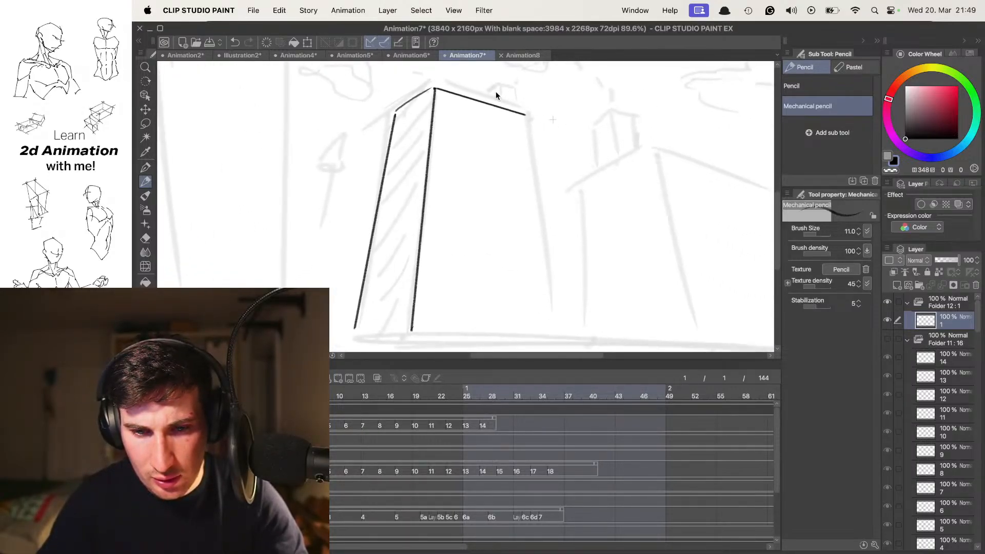
key("super+z")
mouse_move(437, 87)
left_mouse_down()
mouse_move(528, 115)
mouse_move(512, 302)
left_mouse_up()
scroll(528, 118, "right", 2)
key("super+z")
left_click_drag(495, 105, 517, 321)
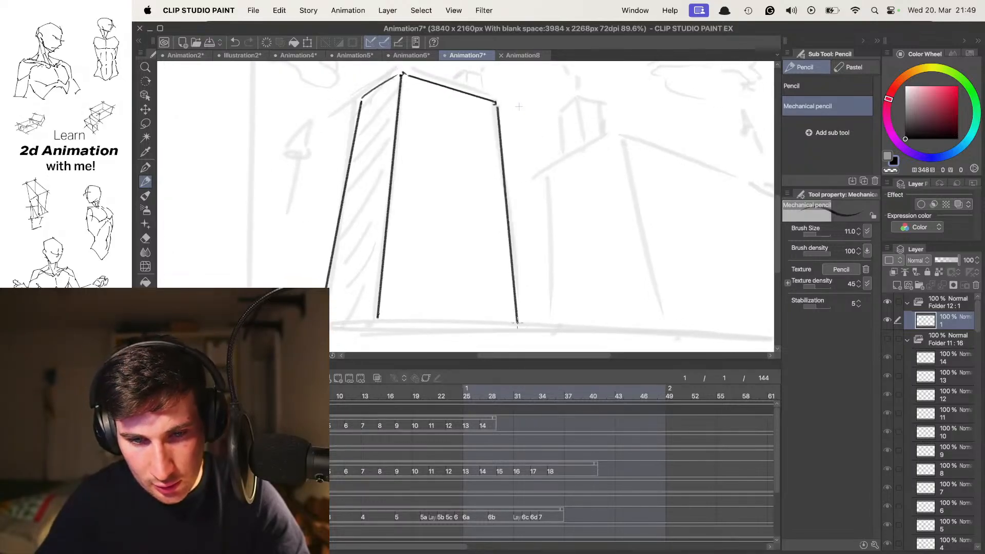
- Trace the lower building beside it with straight lines for its outer edge, rising roof edge, front corner and long sloping roof line
scroll(513, 231, "right", 3)
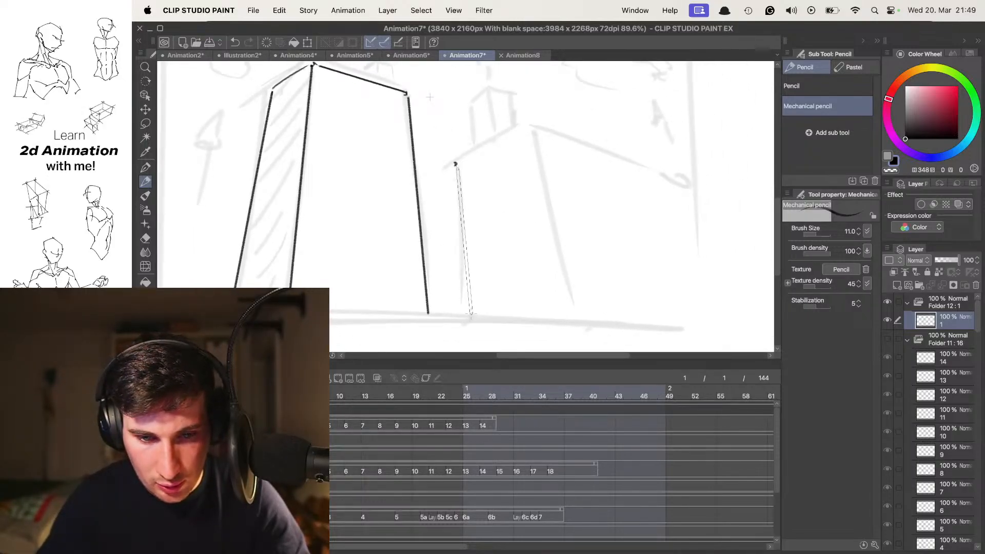
left_click_drag(456, 163, 472, 314)
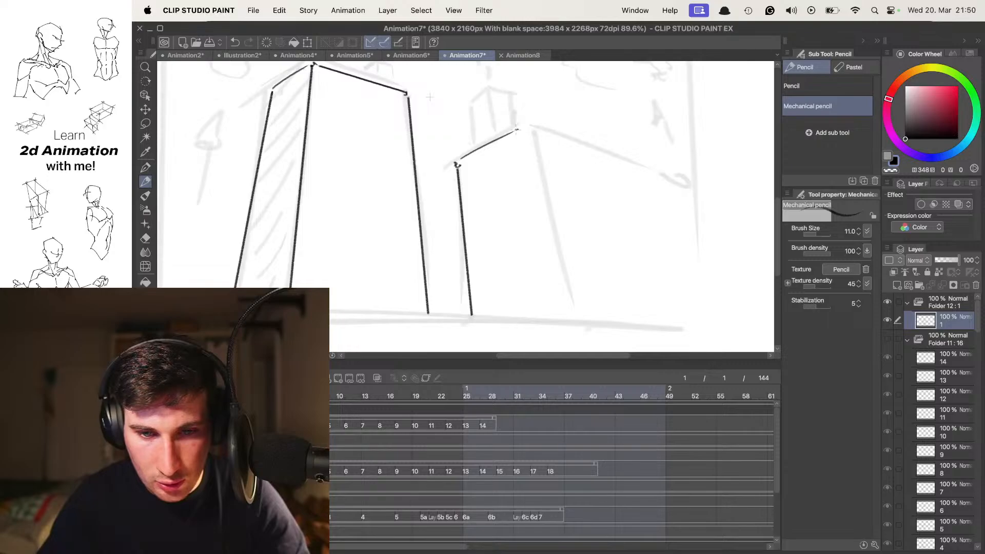
mouse_move(516, 129)
left_mouse_down()
mouse_move(578, 231)
mouse_move(570, 321)
left_mouse_up()
scroll(513, 164, "up", 2)
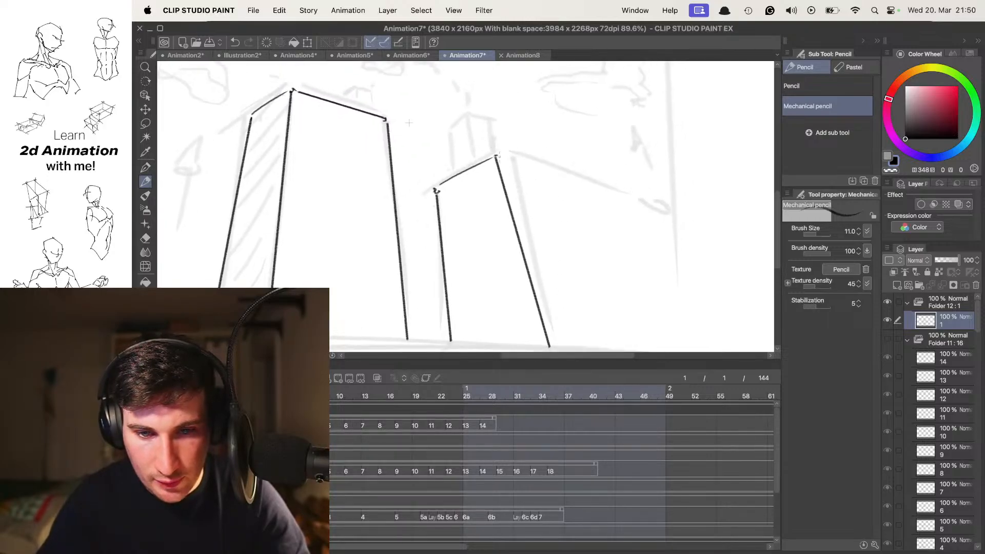
mouse_move(498, 155)
left_mouse_down()
mouse_move(599, 187)
mouse_move(681, 239)
mouse_move(662, 215)
left_mouse_up()
key("super+z")
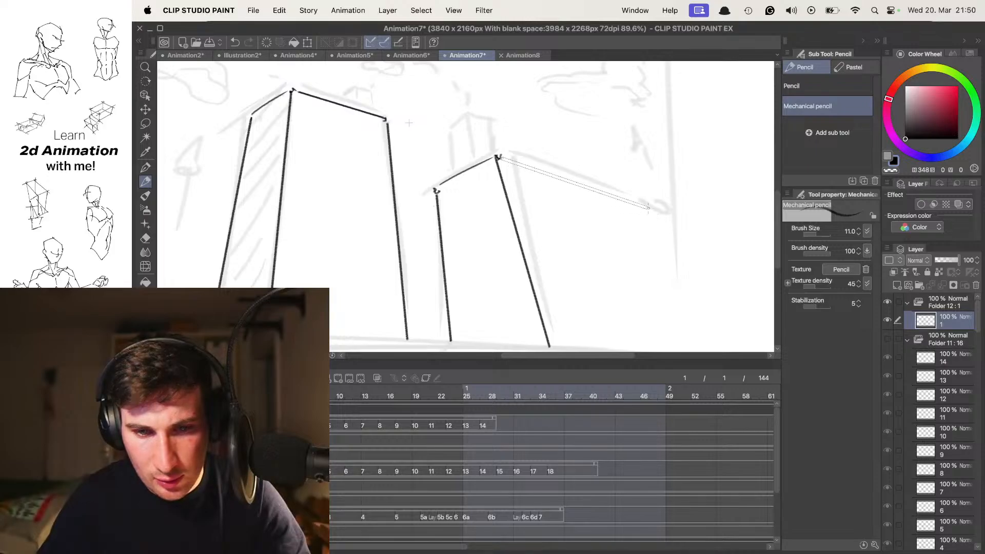
left_click_drag(499, 157, 665, 216)
mouse_move(587, 169)
left_mouse_down()
mouse_move(564, 170)
mouse_move(573, 171)
left_mouse_up()
left_click_drag(540, 139, 570, 148)
left_click_drag(461, 148, 482, 160)
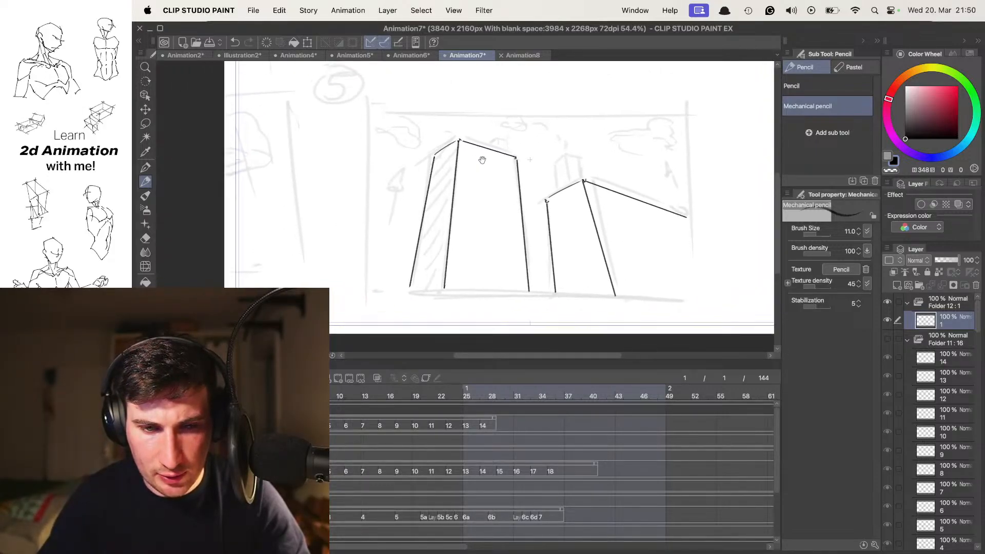
- Draw the wide cloud above the lower building, with a jagged underside and a bumpy upper outline
scroll(636, 139, "up", 4)
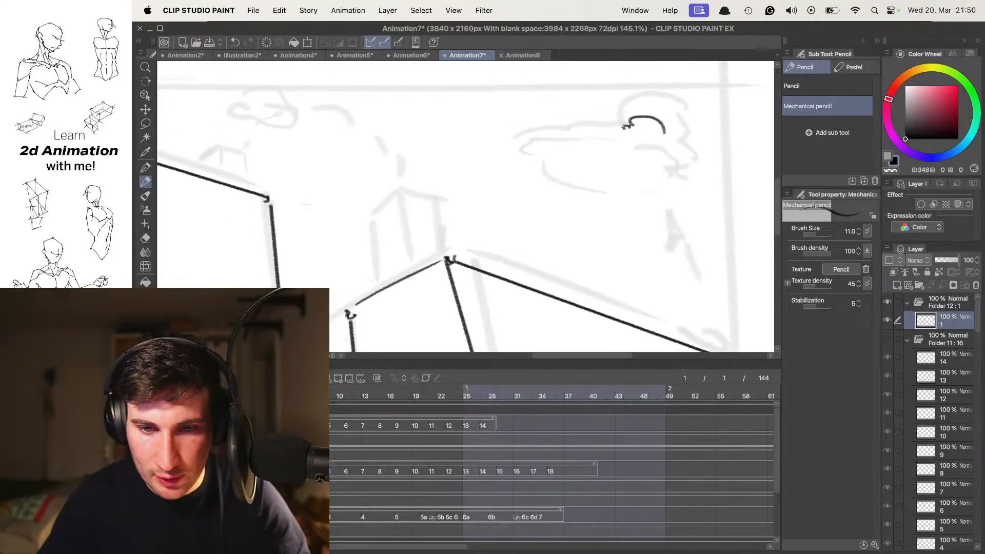
key("super+z")
left_click_drag(645, 135, 667, 146)
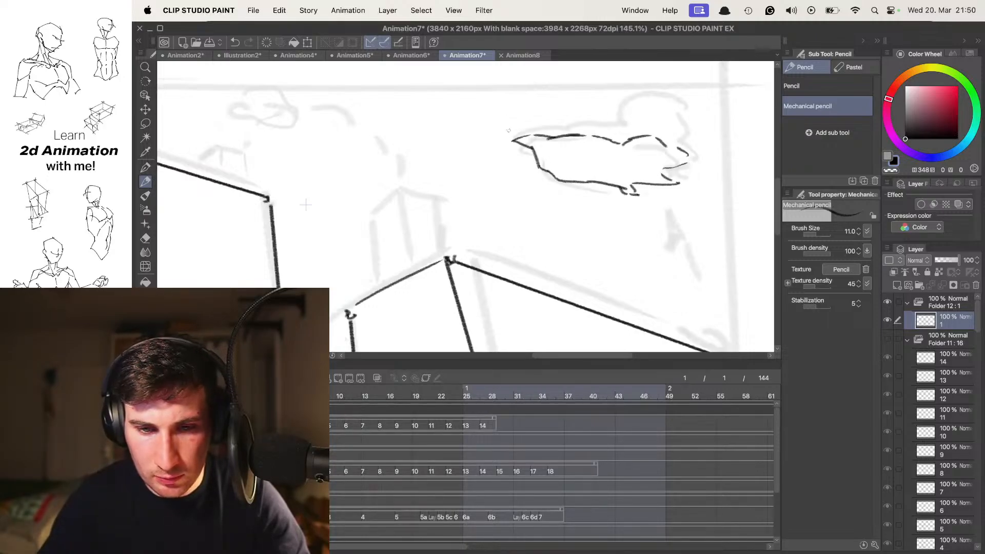
left_click_drag(508, 130, 546, 118)
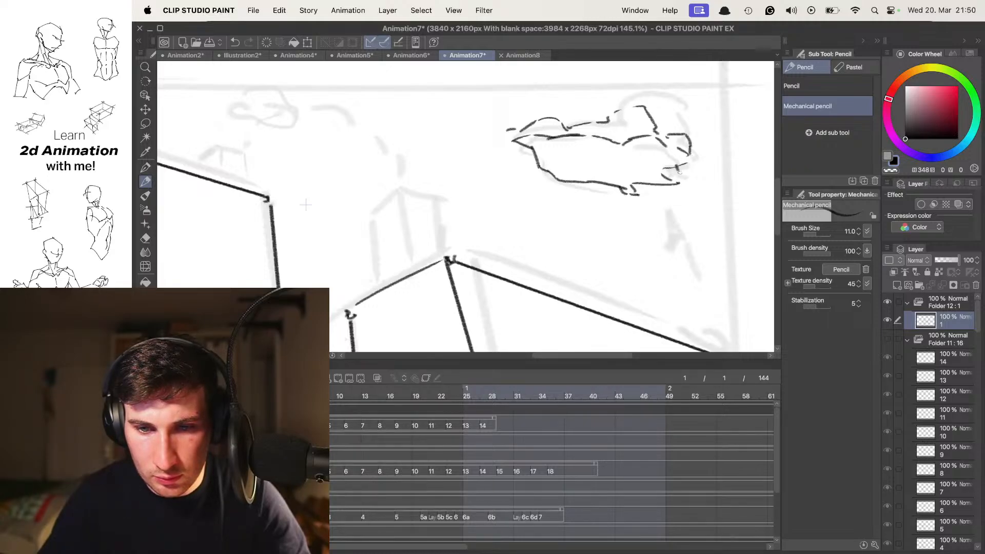
scroll(461, 205, "down", 6)
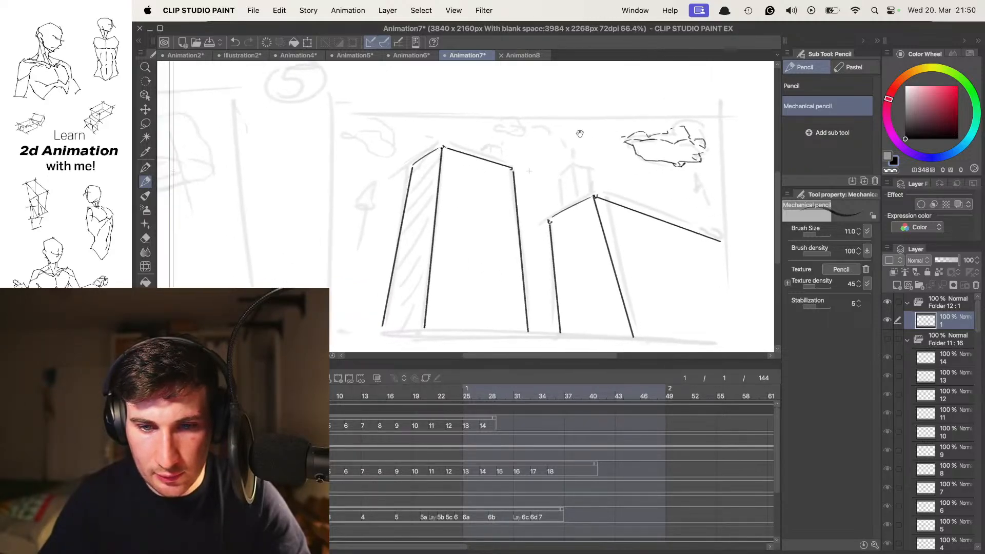
- Draw the rounded cloud beside the tall building's hatched side, following the sketch
left_click_drag(673, 142, 697, 151)
scroll(696, 150, "up", 10)
mouse_move(399, 135)
left_mouse_down()
mouse_move(460, 133)
mouse_move(479, 146)
left_mouse_up()
mouse_move(478, 139)
left_mouse_down()
mouse_move(509, 140)
mouse_move(550, 196)
mouse_move(512, 220)
mouse_move(470, 203)
mouse_move(454, 173)
mouse_move(387, 140)
mouse_move(413, 107)
mouse_move(496, 94)
mouse_move(507, 121)
mouse_move(537, 138)
mouse_move(550, 197)
left_mouse_up()
scroll(572, 166, "down", 10)
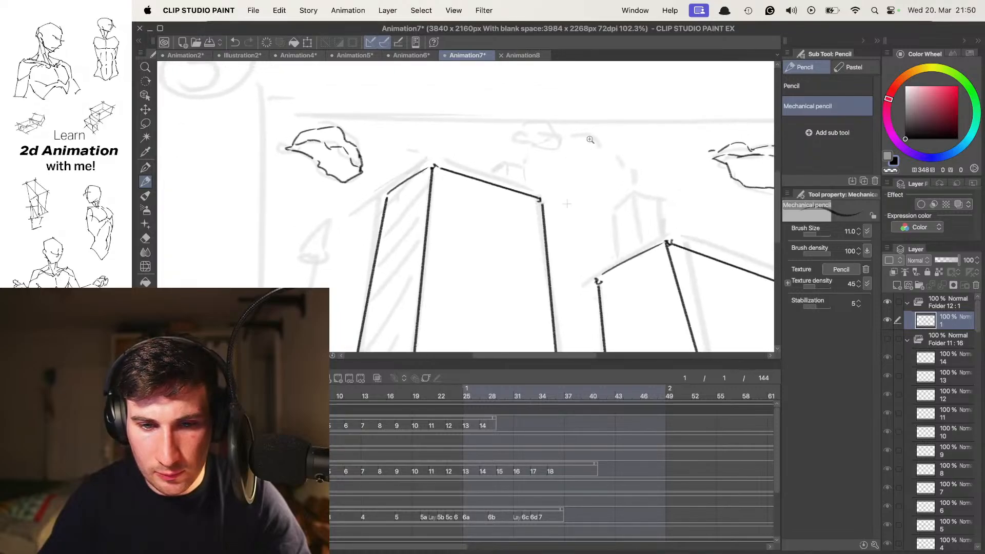
- Draw a small cloud in the sky just above the tall building's roof
scroll(571, 291, "up", 10)
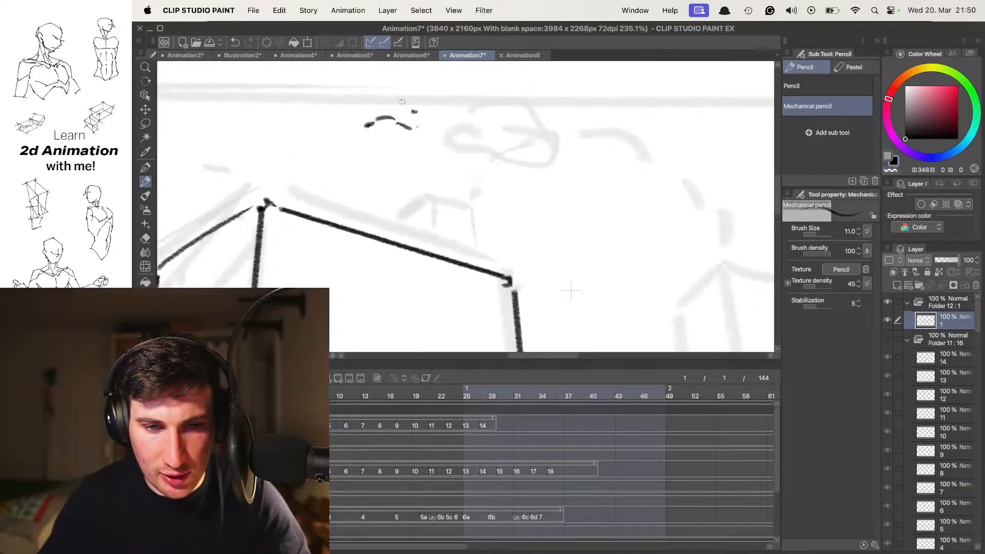
left_click_drag(359, 124, 392, 136)
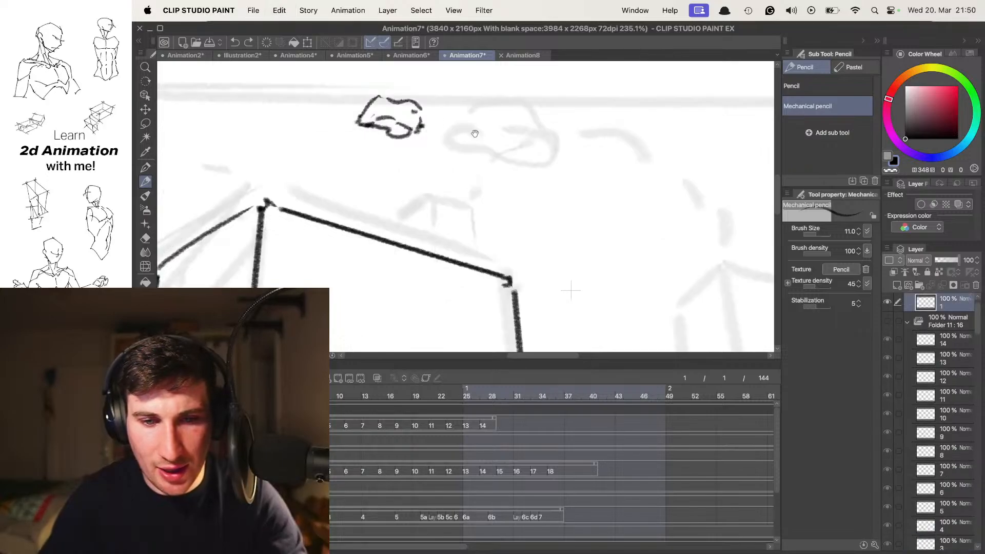
scroll(440, 128, "down", 8)
scroll(386, 142, "down", 4)
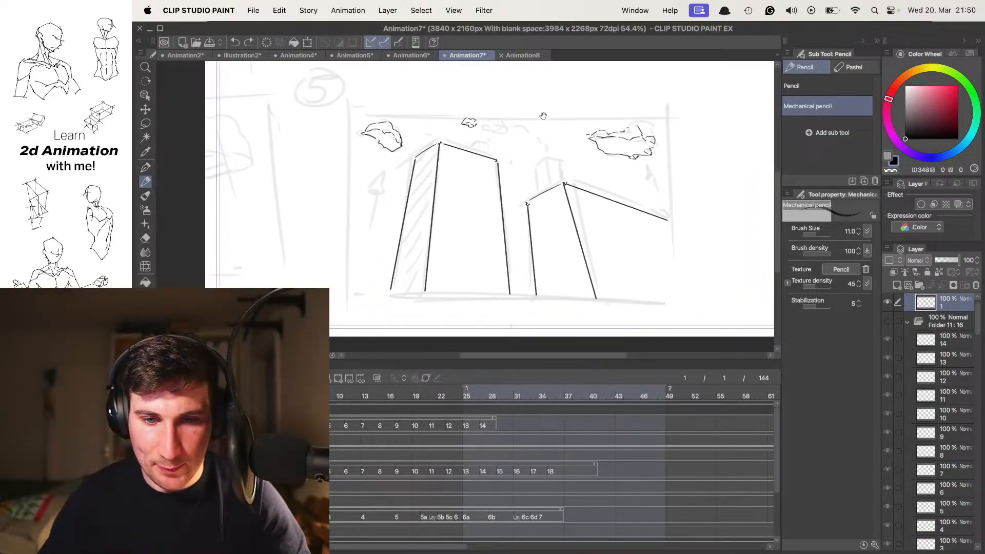
- Draw a straight-lined rectangular frame around the scene, with its upper edge well above the sketched panel border
mouse_move(563, 174)
left_mouse_down()
mouse_move(547, 194)
mouse_move(563, 190)
left_mouse_up()
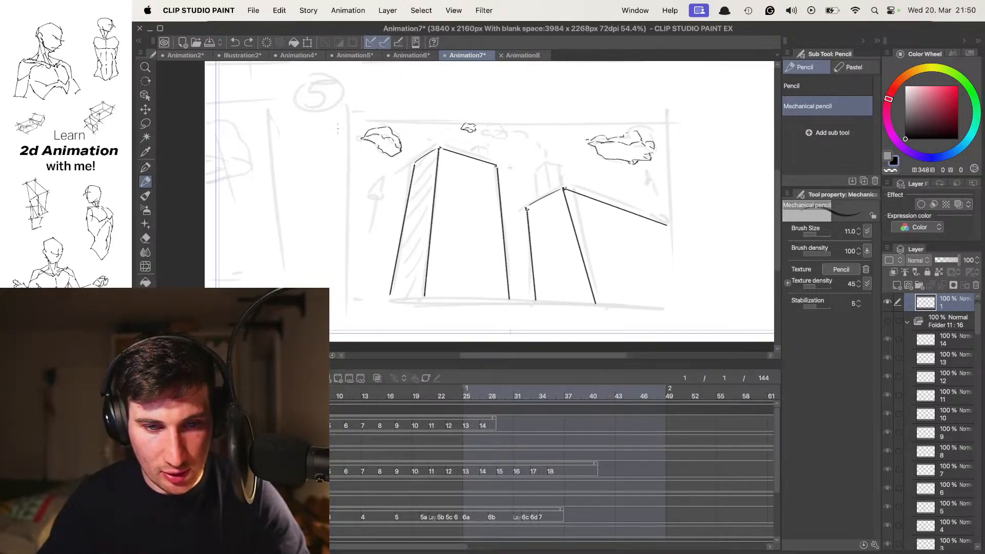
mouse_move(344, 126)
left_mouse_down()
mouse_move(346, 301)
mouse_move(680, 317)
mouse_move(677, 306)
left_mouse_up()
key("super+z")
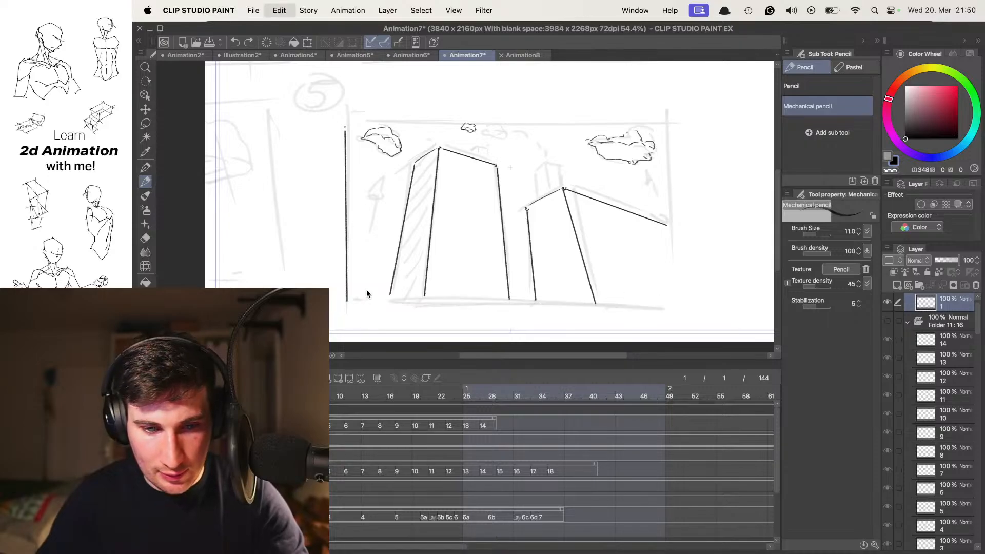
key("super+z")
left_click_drag(343, 299, 678, 304)
key("super+z")
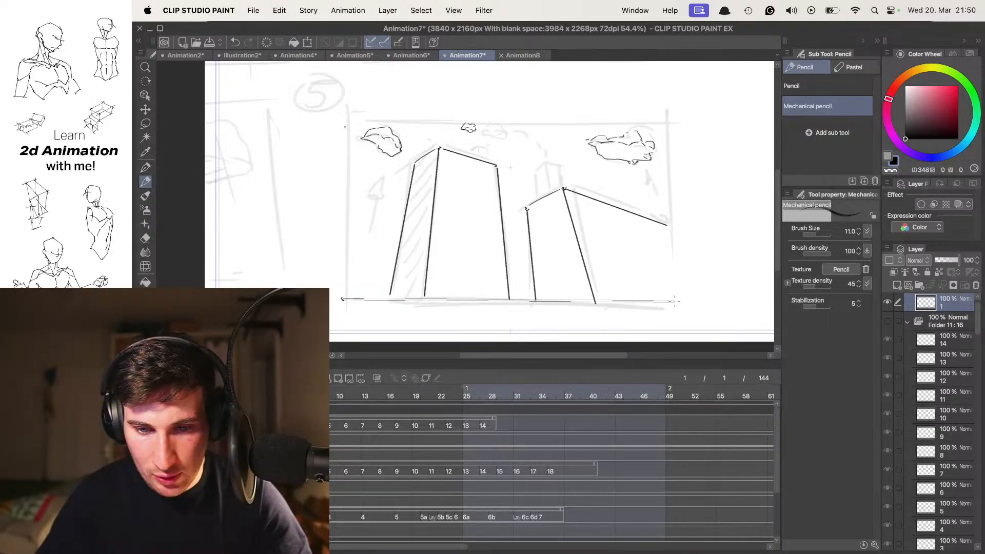
left_click(677, 301, "shift")
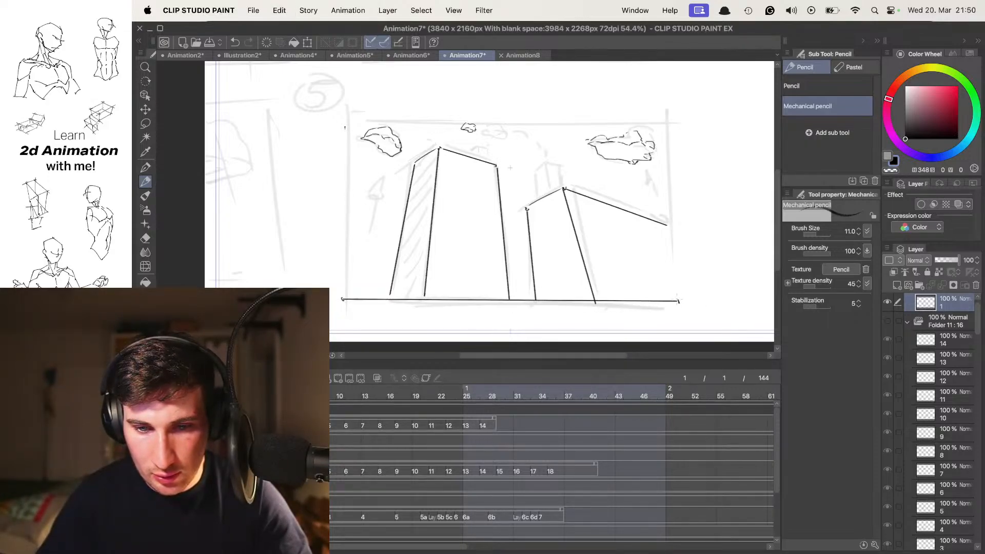
left_click(677, 119, "shift")
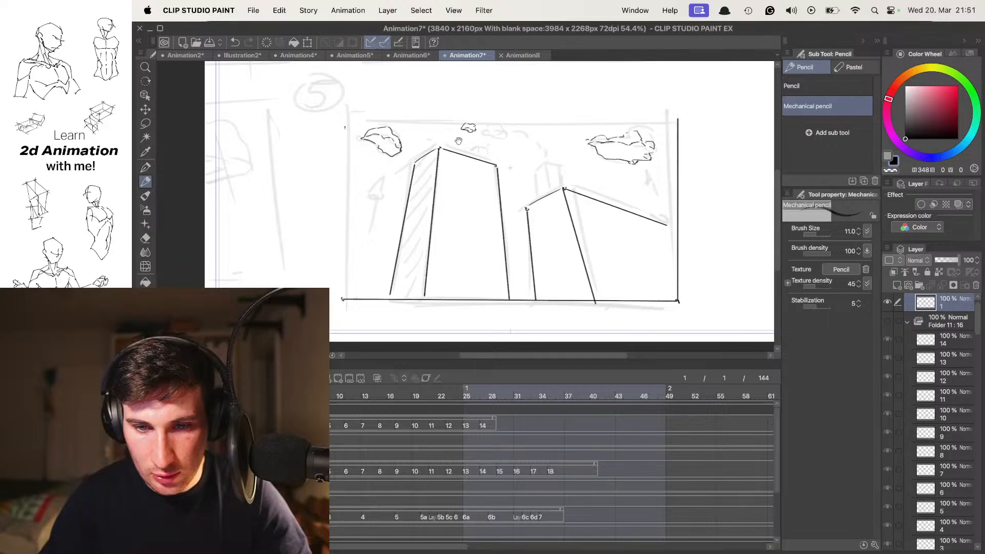
mouse_move(353, 250)
left_mouse_down()
mouse_move(345, 71)
mouse_move(345, 81)
left_mouse_up()
scroll(371, 111, "right", 2)
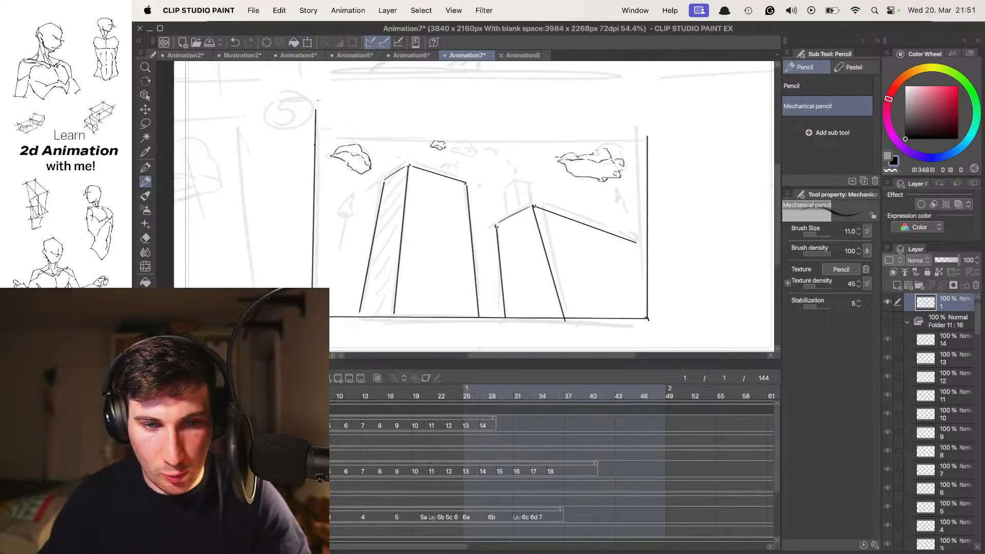
left_click(648, 101, "shift")
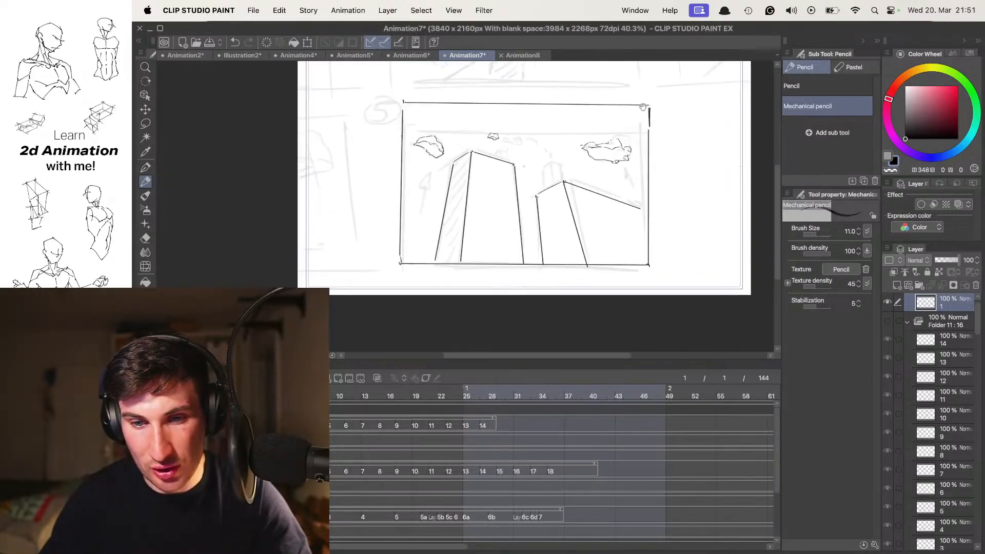
scroll(513, 179, "up", 5)
left_click_drag(434, 157, 594, 205)
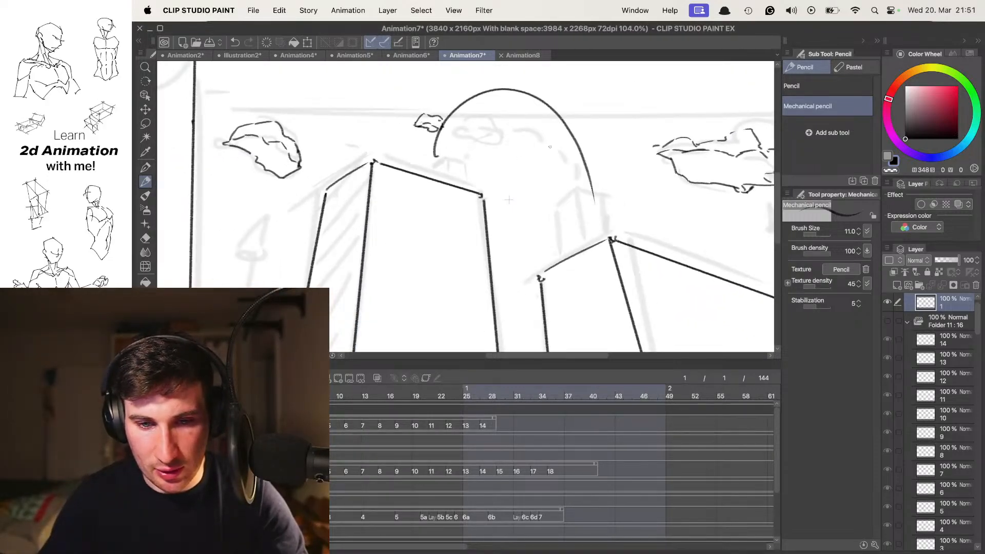
scroll(508, 199, "down", 5)
key("super+z")
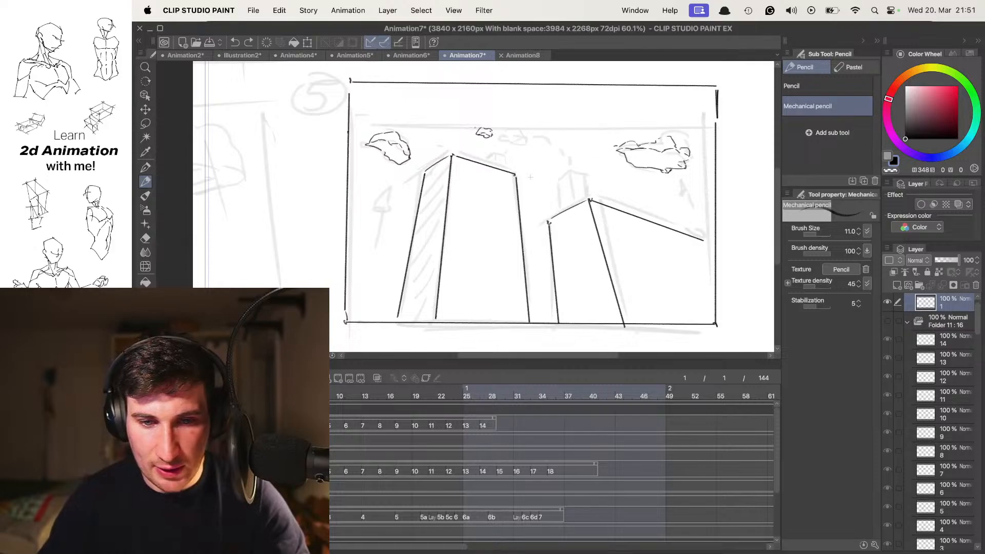
- Erase the small cloud above the tall building, and lasso and move the rounded cloud up into the frame's upper corner
key("e")
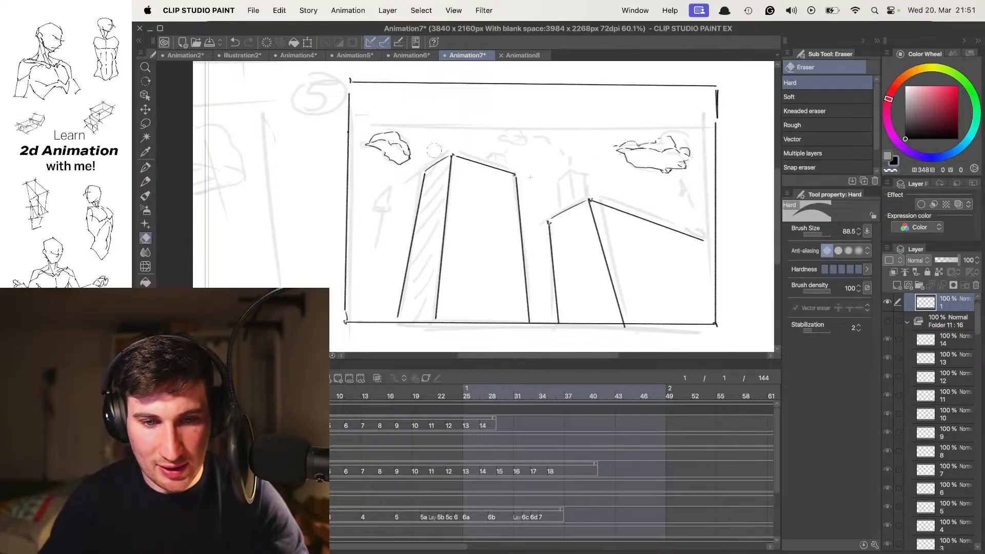
key("m")
mouse_move(367, 130)
left_mouse_down()
mouse_move(368, 160)
mouse_move(414, 100)
left_mouse_up()
key("super+t")
key("Return")
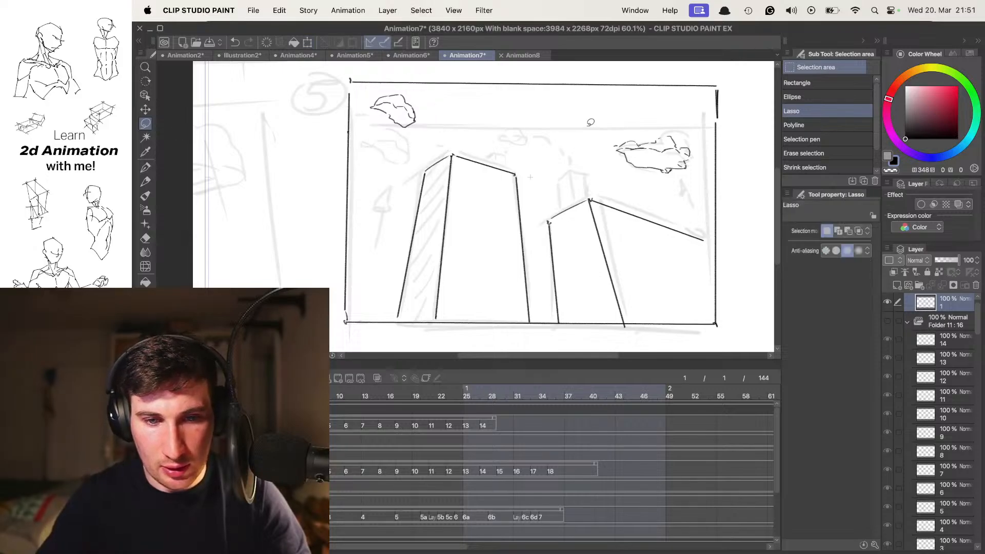
- Lasso the wide cloud above the lower building and move it higher in the sky with a transform
scroll(603, 154, "right", 3)
key("o")
scroll(549, 179, "up", 3)
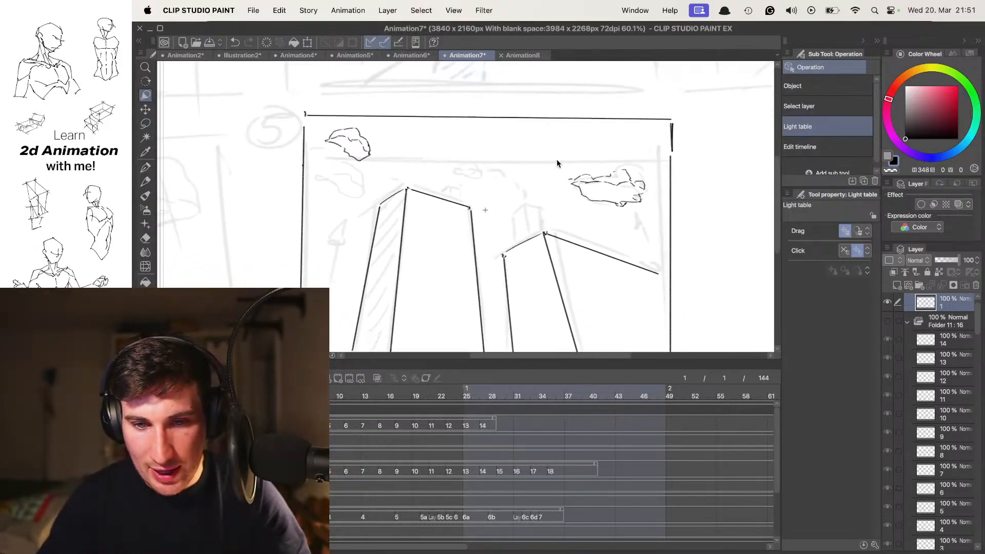
key("o")
scroll(550, 167, "down", 3)
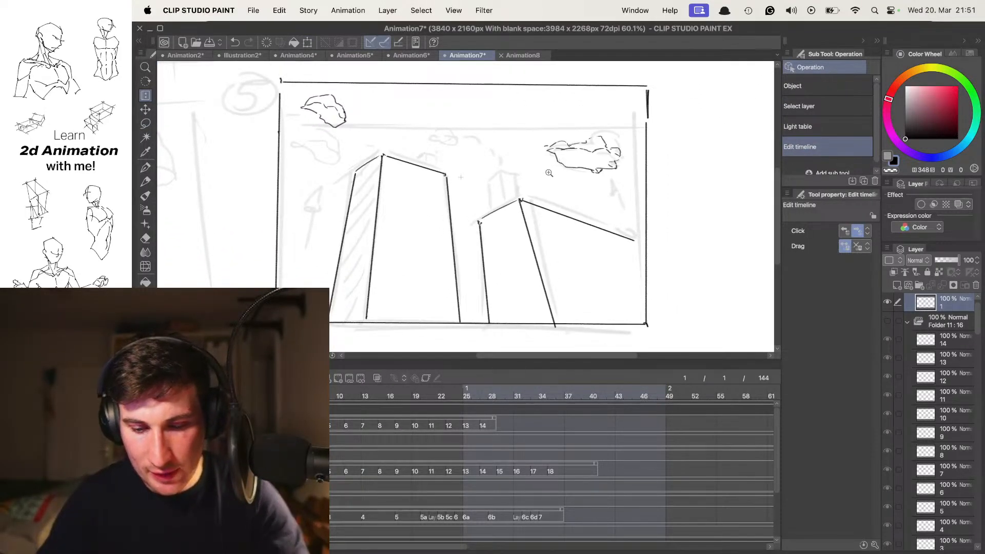
key("m")
mouse_move(636, 165)
left_mouse_down()
mouse_move(611, 120)
mouse_move(537, 146)
left_mouse_up()
key("super+t")
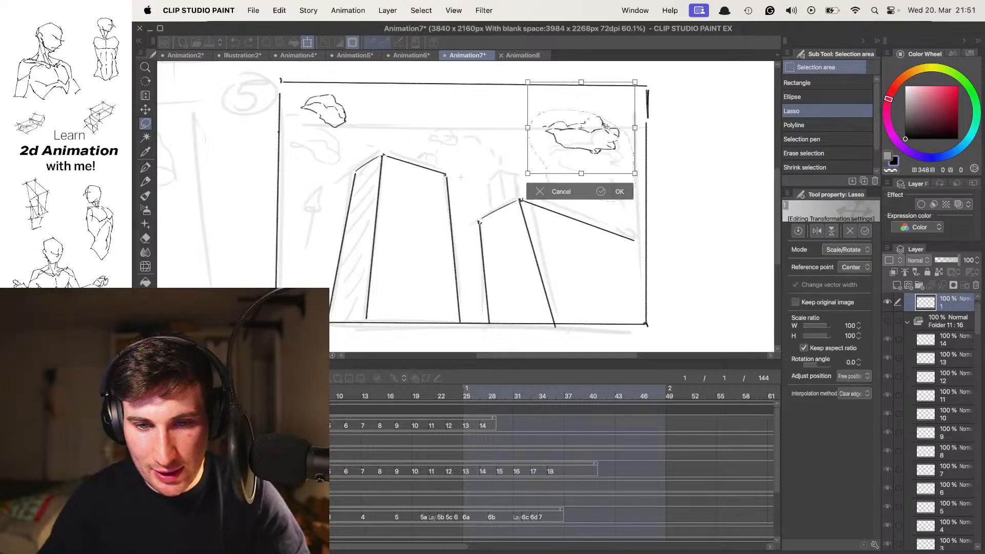
left_click_drag(595, 157, 598, 128)
key("Return")
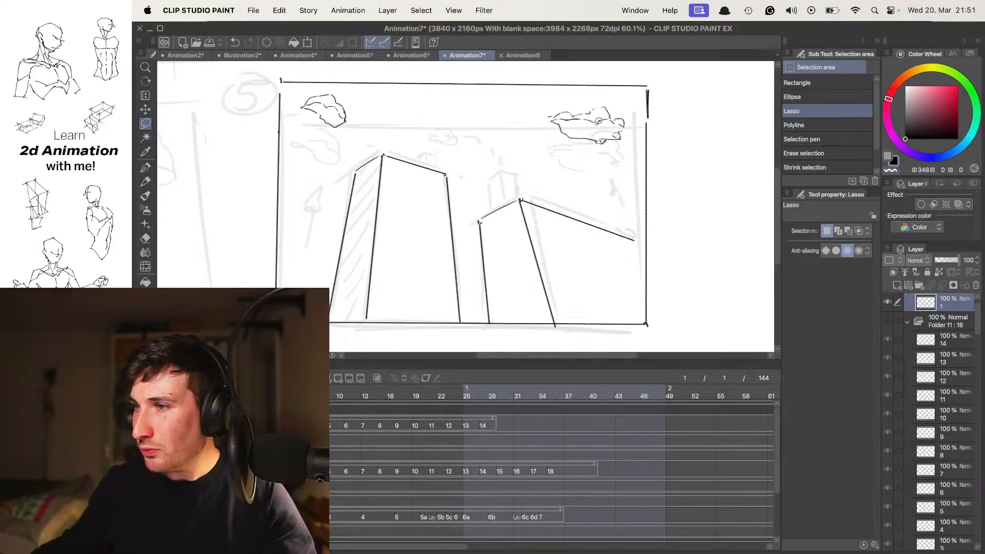
- Add a new animation folder above the panel 5 background folder
scroll(422, 154, "up", 3)
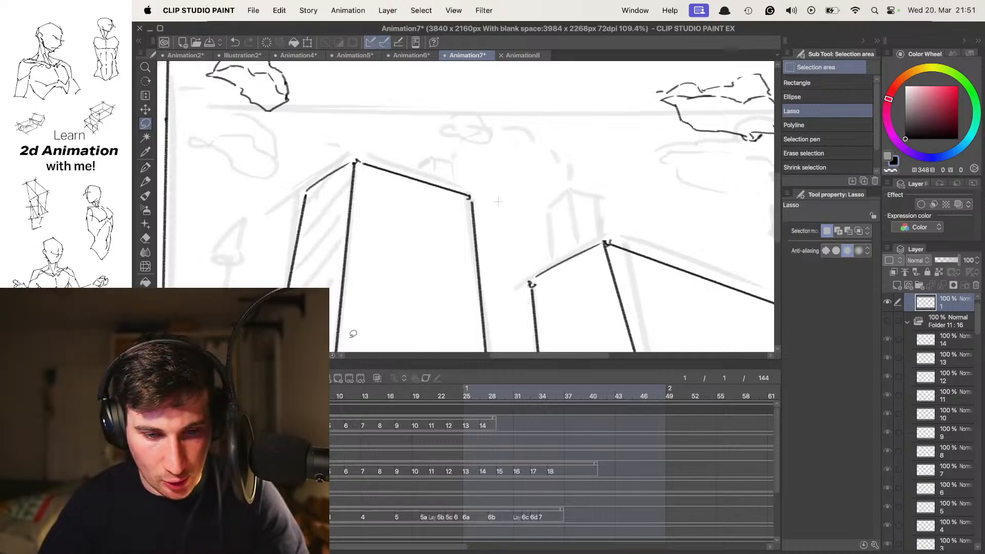
left_click(339, 378)
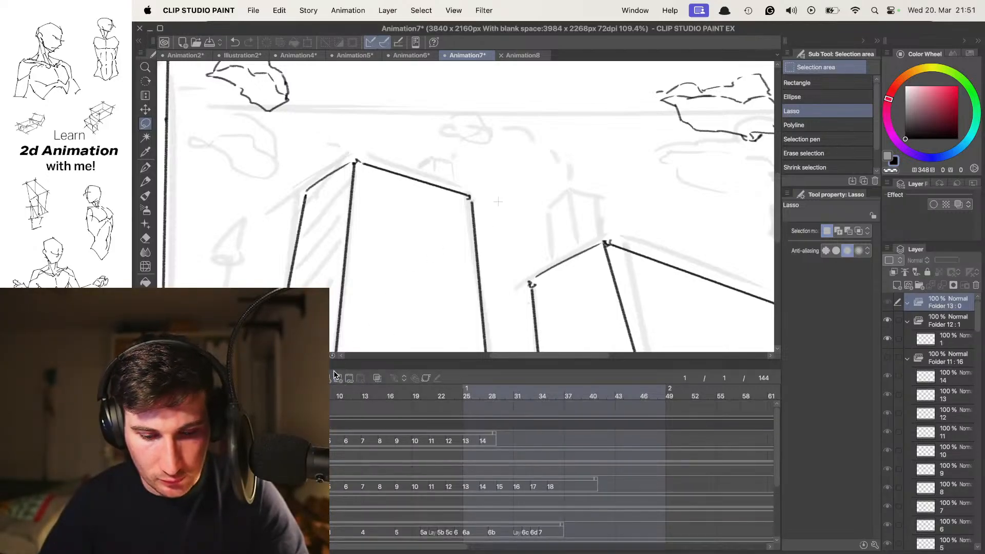
- Draw a small box-shaped structure with a peaked roof on the tall building's roof using the Mapping pen
key("p")
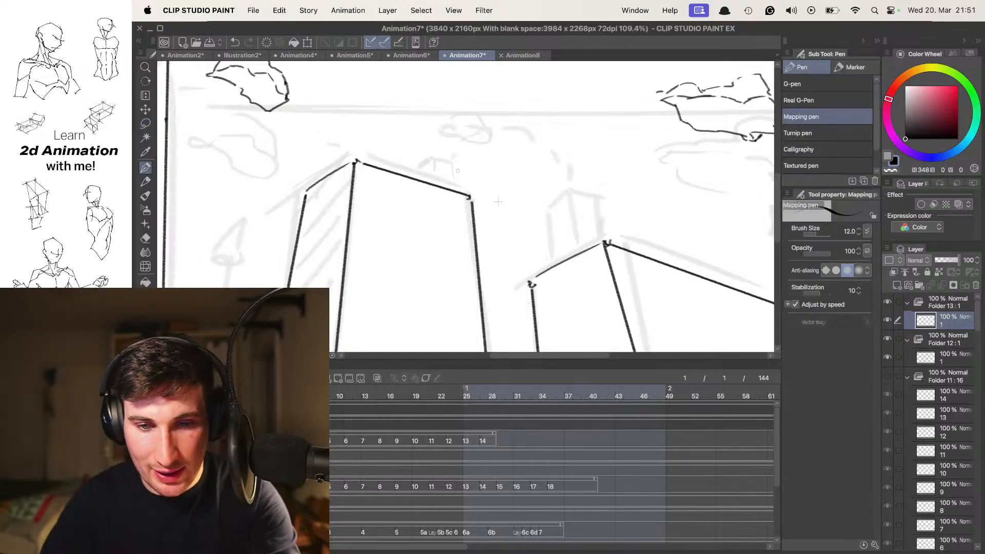
scroll(477, 163, "down", 3)
scroll(482, 164, "down", 2)
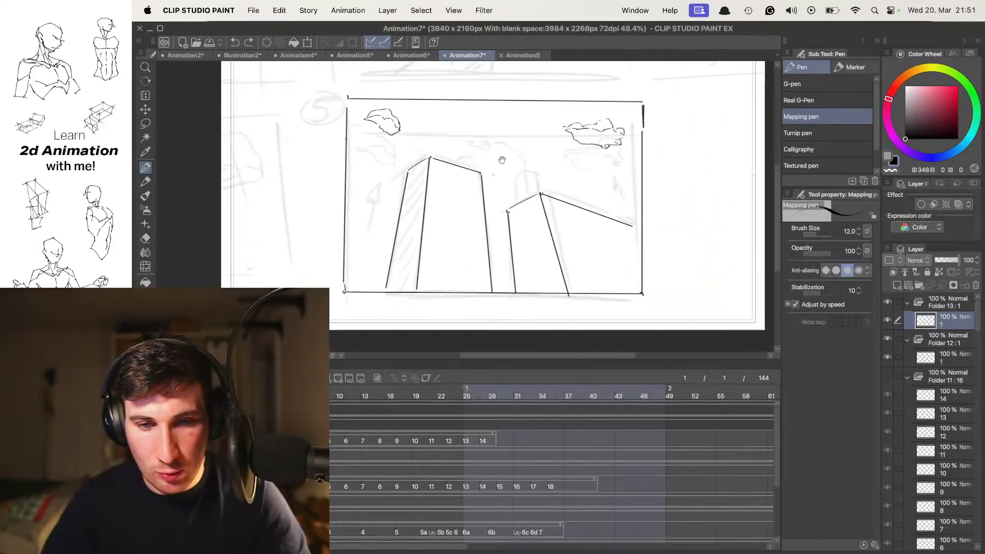
scroll(495, 135, "up", 8)
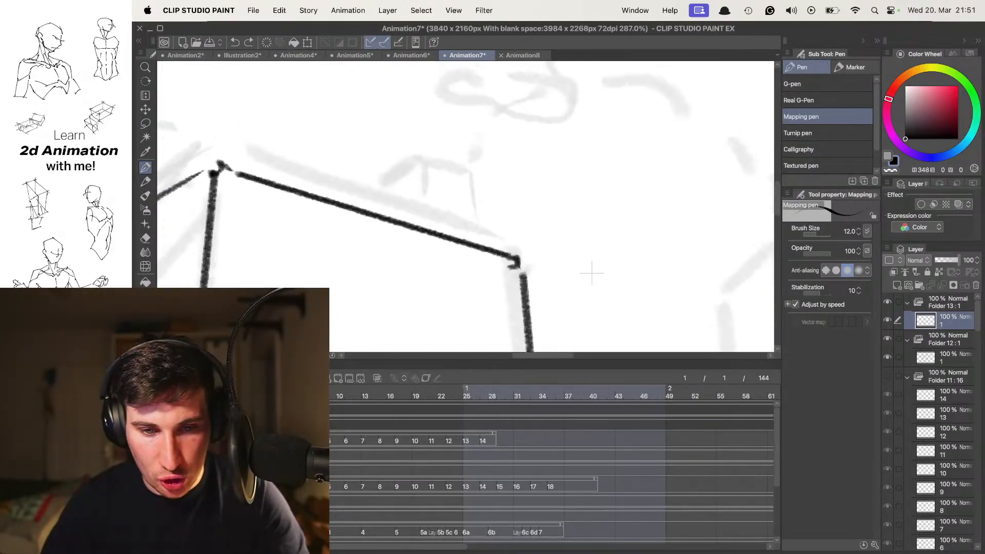
left_click_drag(454, 162, 456, 237)
mouse_move(405, 177)
left_mouse_down()
mouse_move(462, 155)
mouse_move(414, 223)
left_mouse_up()
key("super+z")
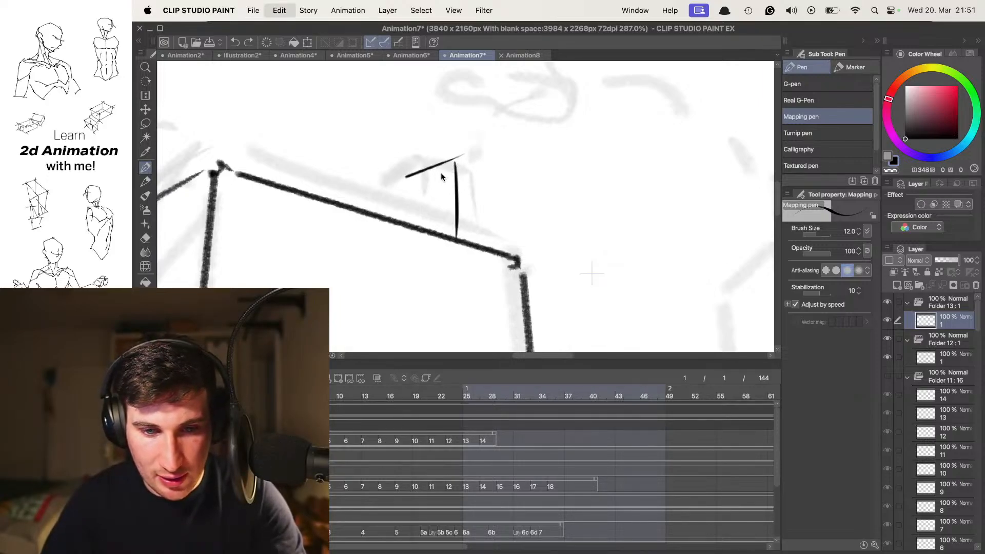
key("super+z")
left_click_drag(423, 169, 424, 229)
scroll(461, 154, "down", 6)
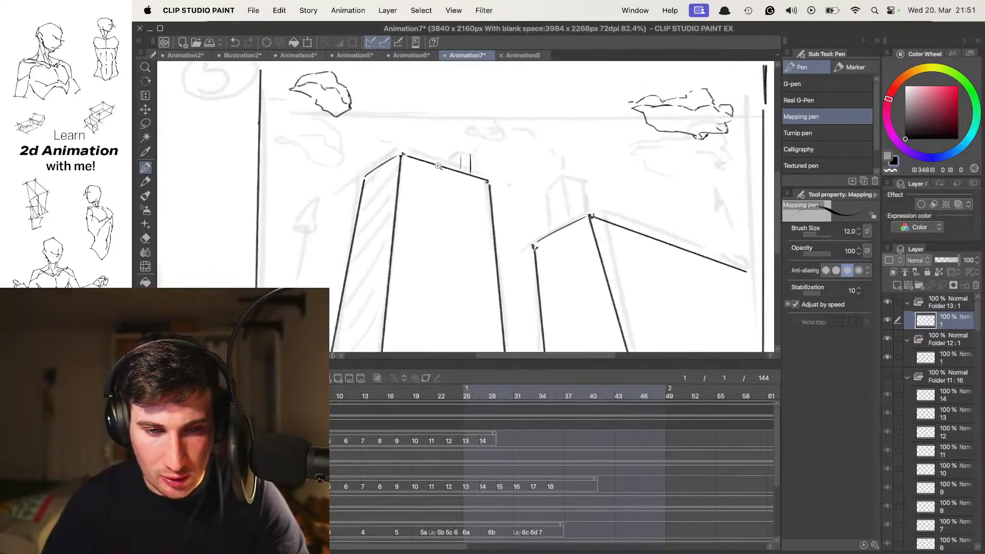
scroll(438, 166, "up", 5)
mouse_move(468, 154)
left_mouse_down()
mouse_move(499, 168)
mouse_move(493, 215)
left_mouse_up()
scroll(494, 215, "down", 6)
scroll(525, 181, "up", 4)
scroll(525, 180, "up", 4)
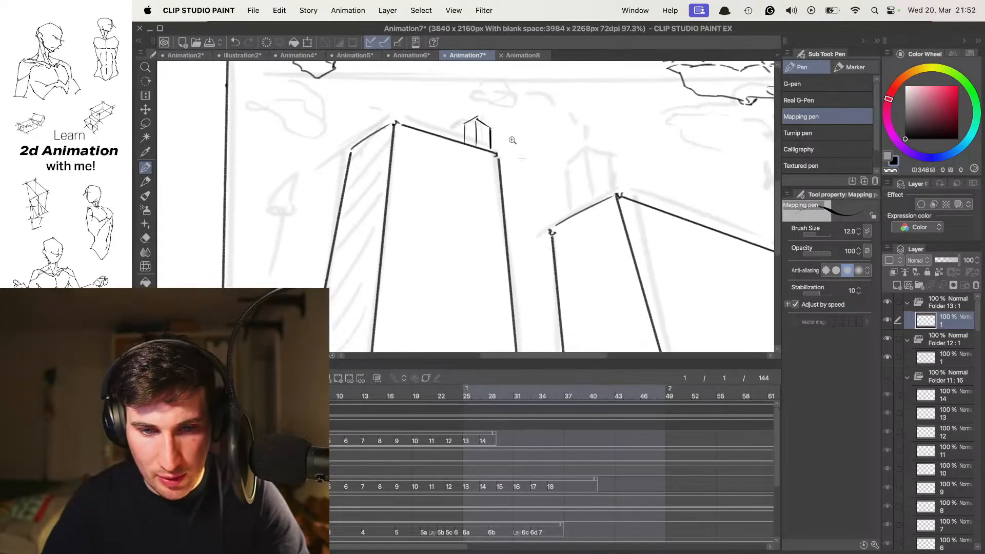
scroll(472, 154, "up", 4)
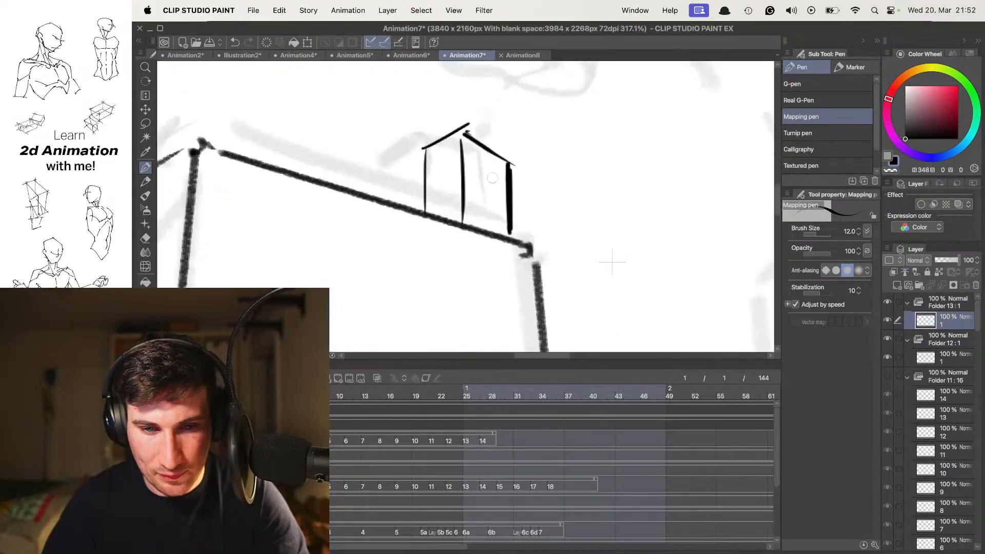
- Undo the rooftop structure's strokes and redraw it as a smaller box near the middle of the tall building's sloping roof edge
key("super+z")
key("super+z")
key("super+z")
key("super+z")
key("super+z")
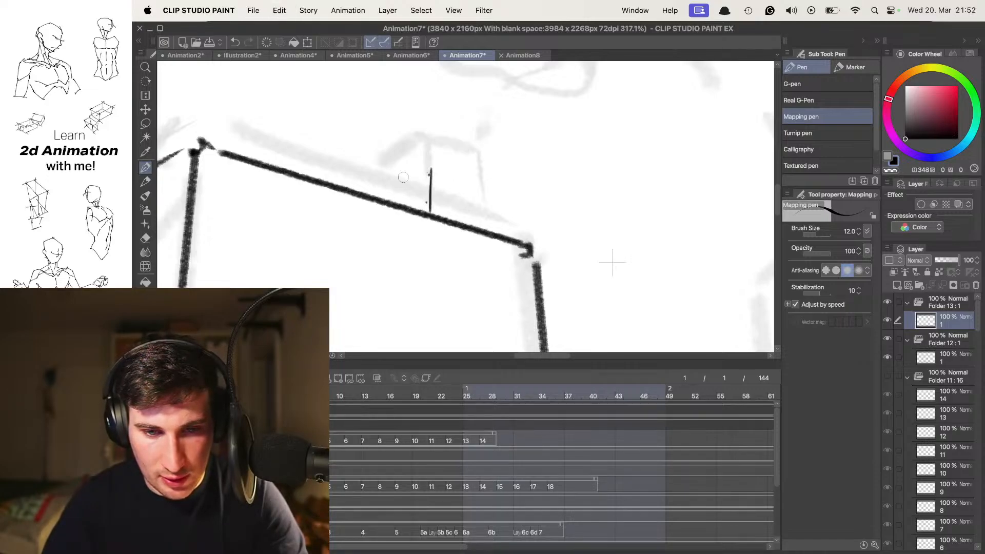
mouse_move(400, 201)
left_mouse_down()
mouse_move(474, 194)
mouse_move(458, 222)
left_mouse_up()
scroll(454, 200, "down", 10)
- Draw a small pointed wedge shape in the air between the two buildings
scroll(453, 199, "up", 5)
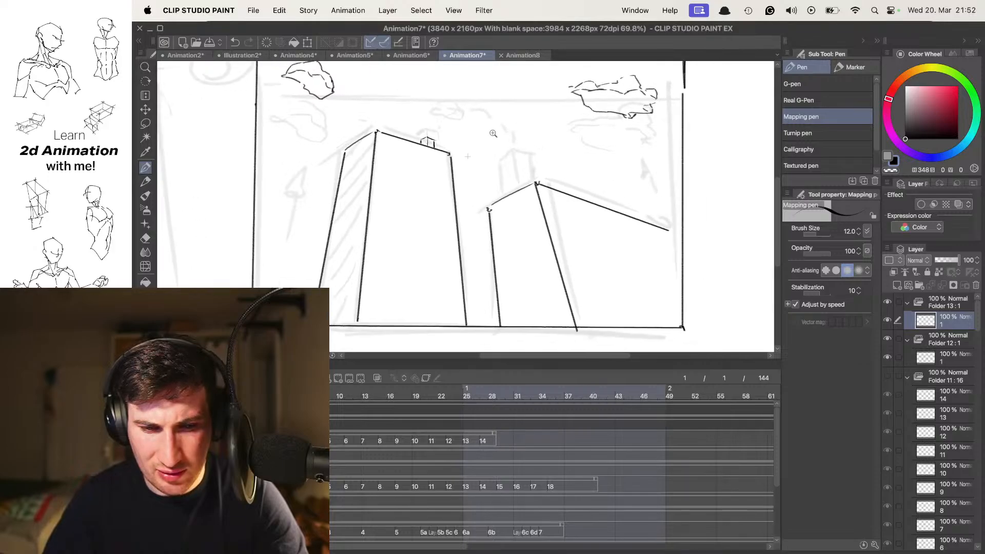
scroll(557, 224, "down", 3)
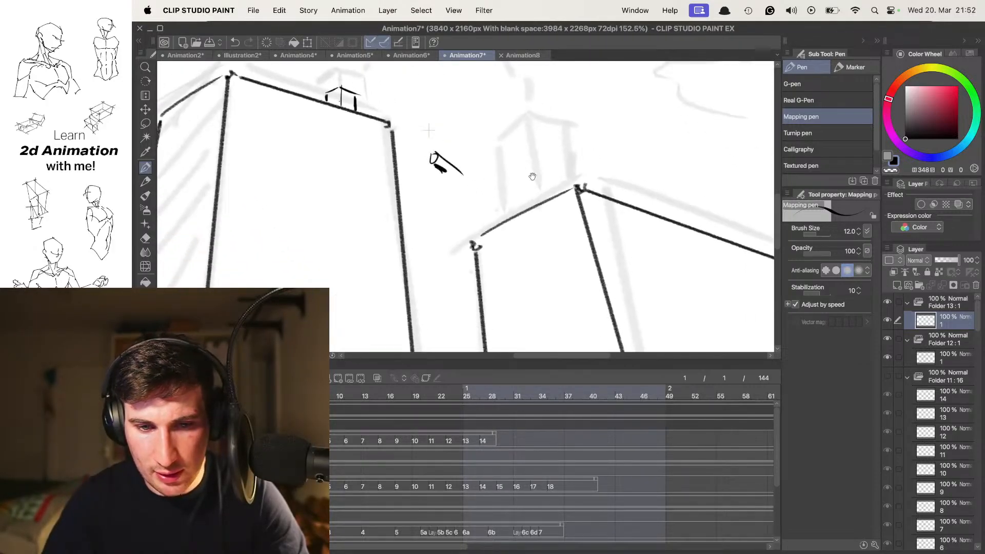
scroll(443, 124, "down", 5)
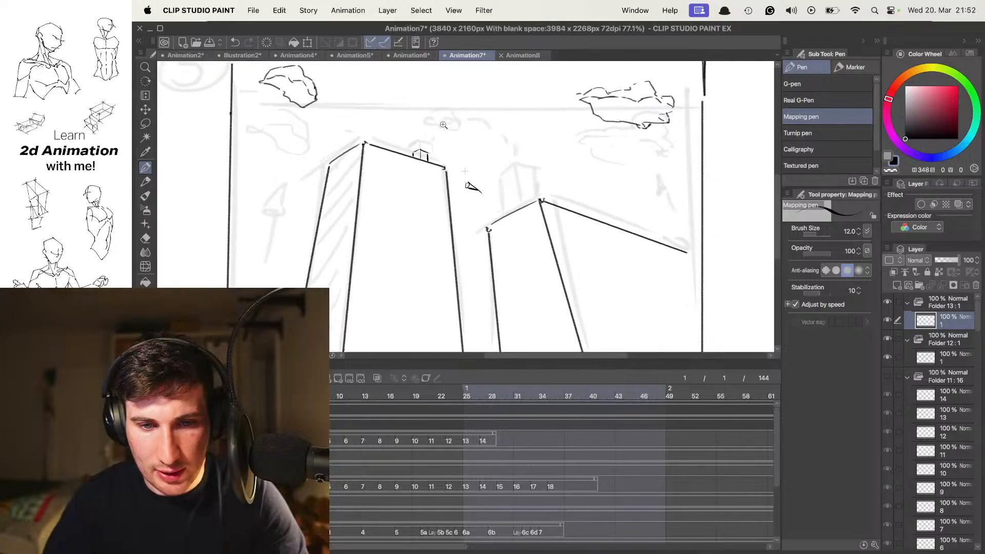
- Draw a small box on the lower building's short sloping roof edge
scroll(480, 154, "up", 5)
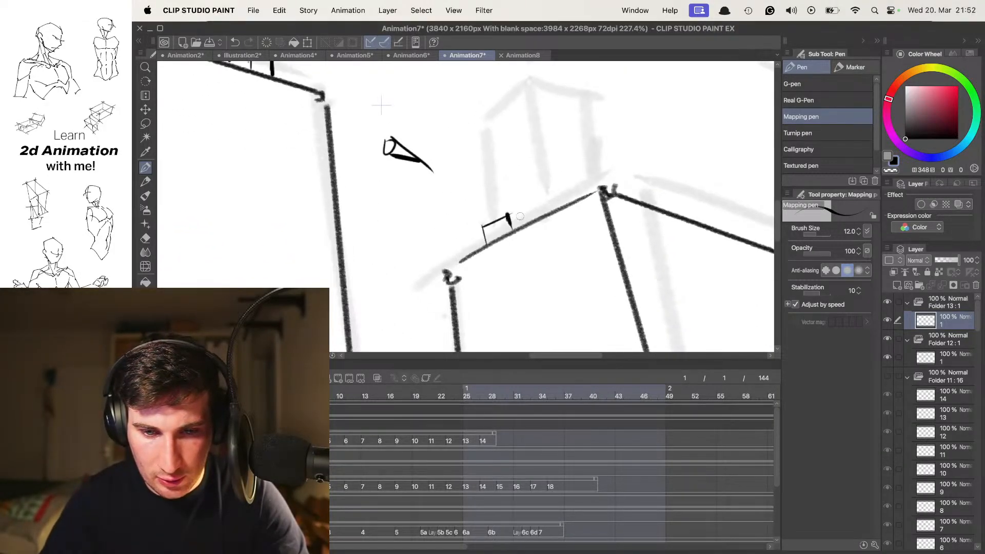
scroll(523, 222, "down", 6)
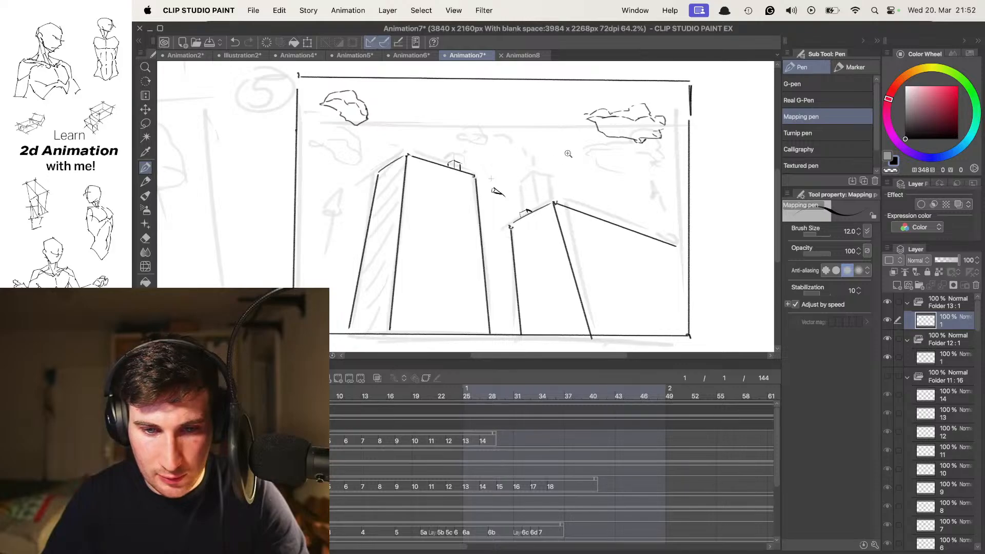
scroll(525, 156, "up", 3)
scroll(491, 170, "up", 4)
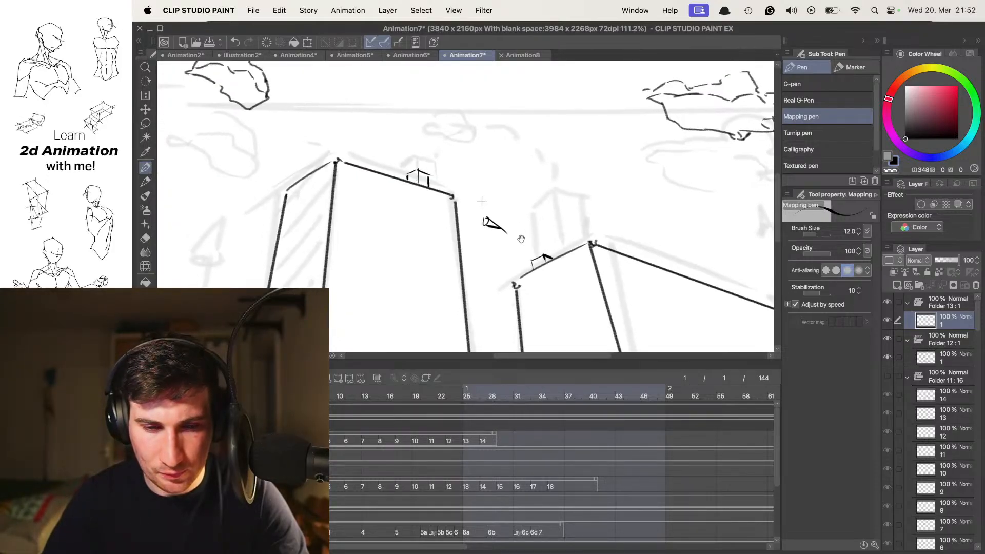
scroll(482, 154, "down", 6)
scroll(520, 171, "up", 2)
- Try out an angular outline for a floating block above the tall building's rooftop box, and undo the strokes
scroll(515, 161, "up", 8)
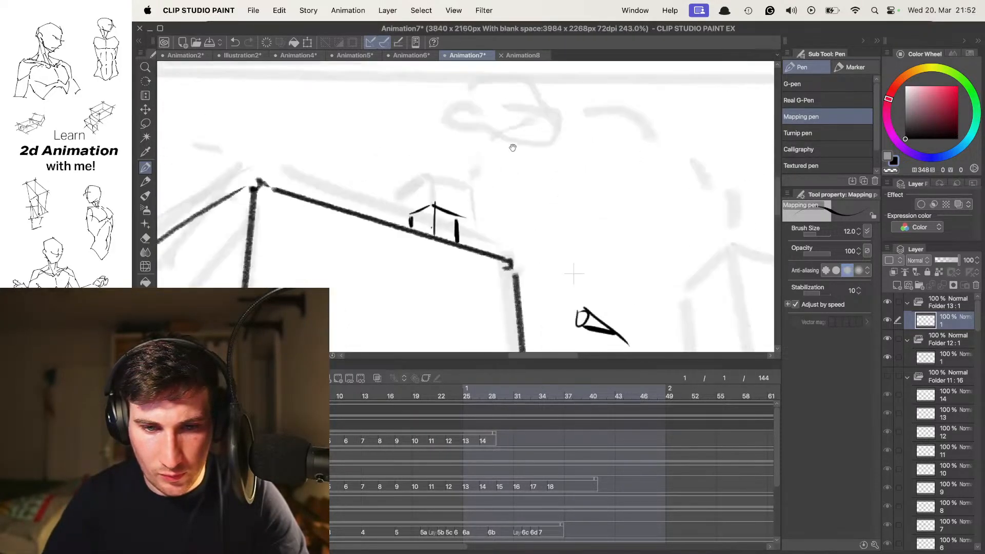
mouse_move(379, 179)
left_mouse_down()
mouse_move(438, 181)
mouse_move(536, 102)
left_mouse_up()
scroll(420, 179, "left", 2)
scroll(420, 180, "up", 1)
key("super+z")
key("super+z")
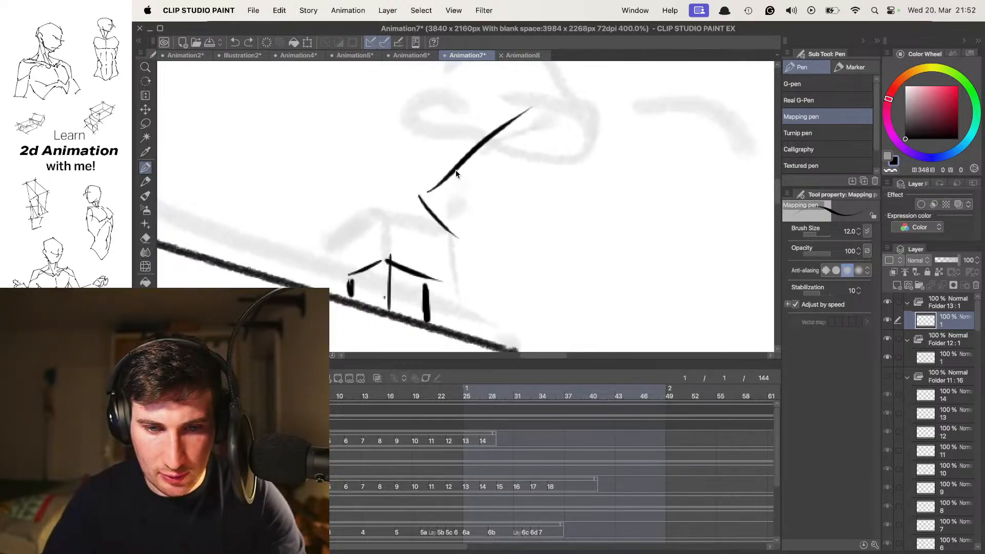
mouse_move(400, 179)
left_mouse_down()
mouse_move(445, 152)
mouse_move(462, 182)
mouse_move(445, 188)
left_mouse_up()
scroll(449, 188, "right", 1)
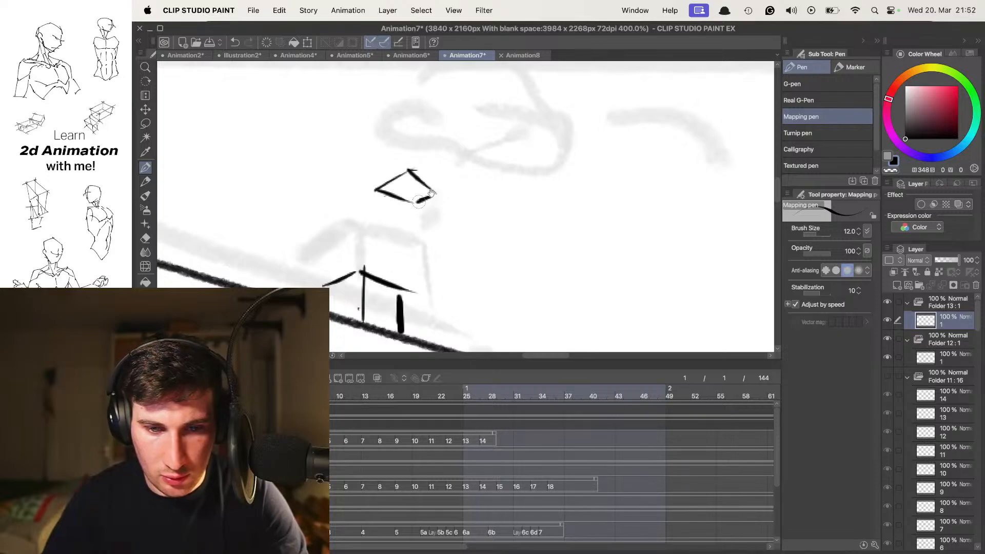
scroll(441, 169, "down", 3)
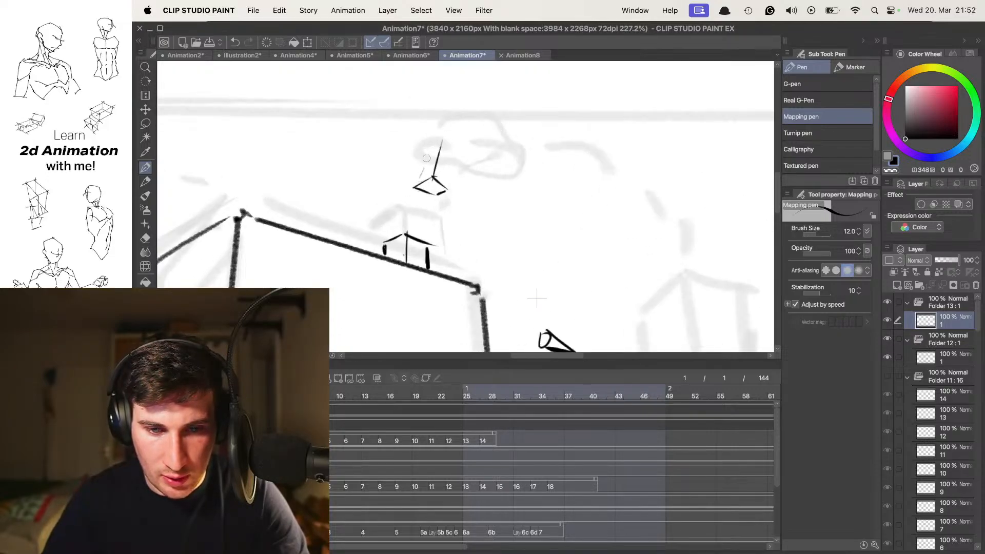
key("super+z")
key("super+z")
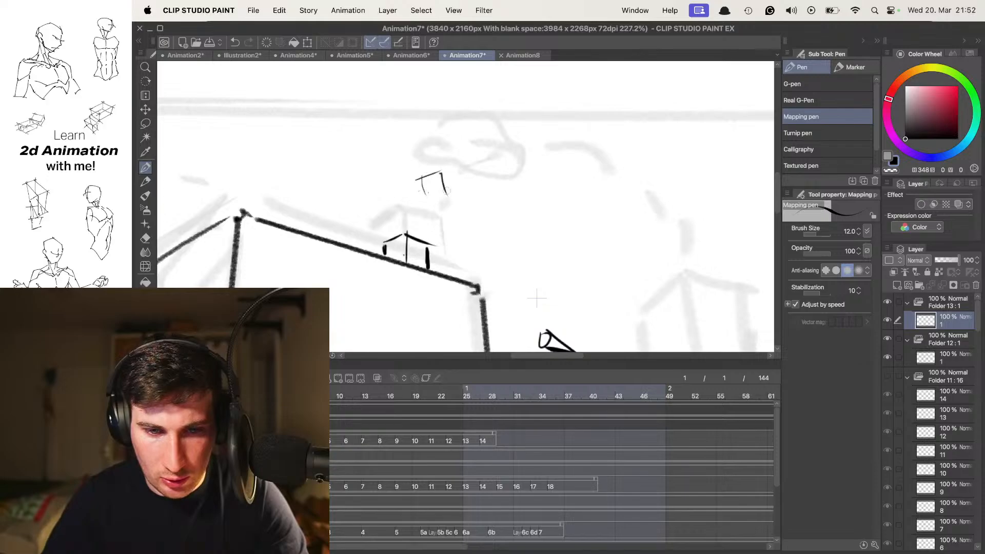
- Draw an elongated, tilted block floating in the air above the tall building's rooftop box
left_click_drag(441, 173, 497, 146)
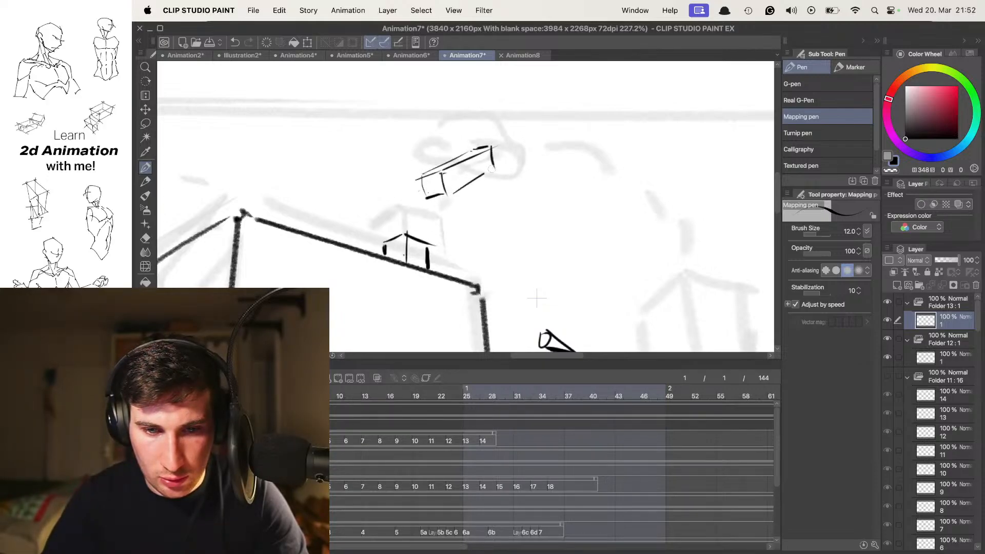
scroll(536, 298, "down", 10)
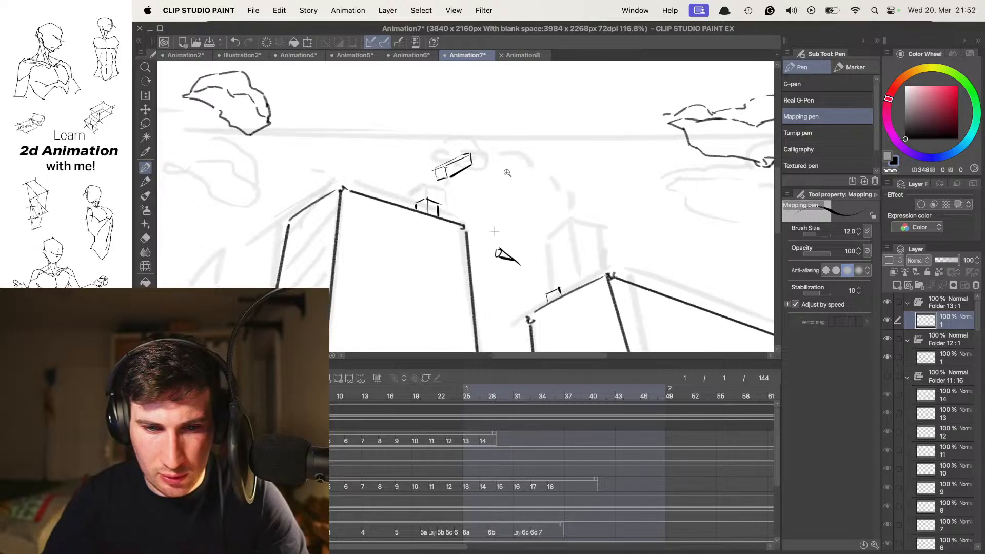
scroll(527, 156, "up", 10)
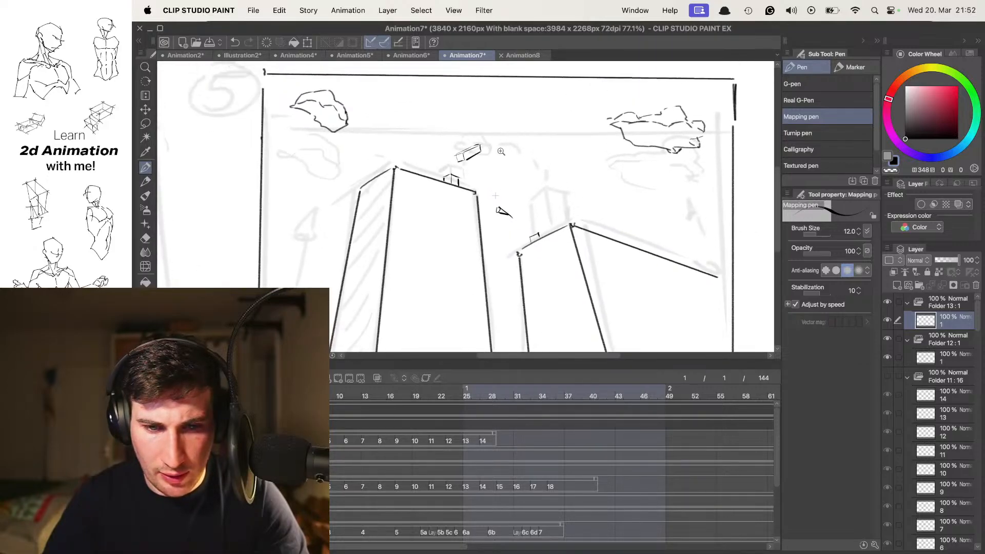
- Lasso the floating block and move it slightly up and away from the tall building's roof
left_click_drag(524, 148, 509, 133)
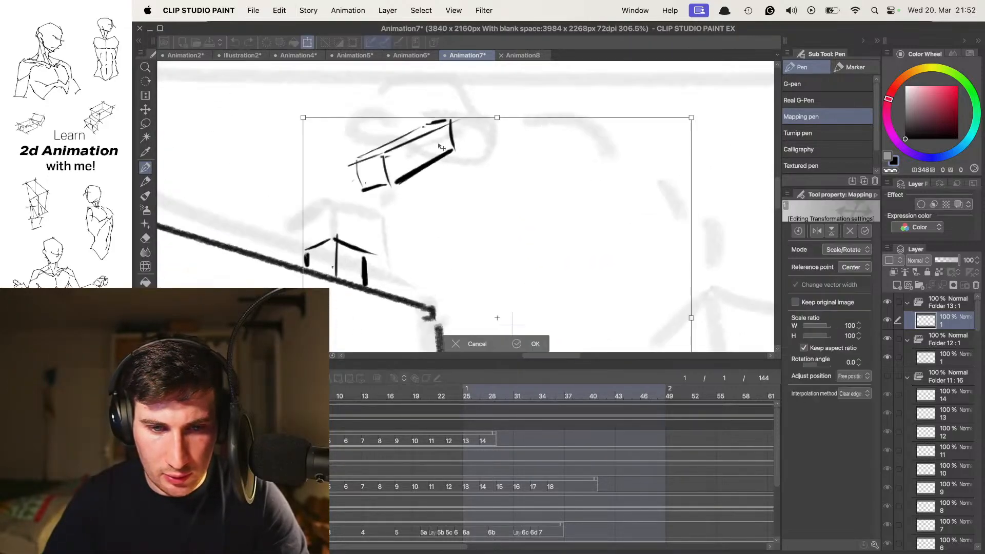
key("m")
mouse_move(333, 164)
left_mouse_down()
mouse_move(458, 194)
mouse_move(359, 118)
left_mouse_up()
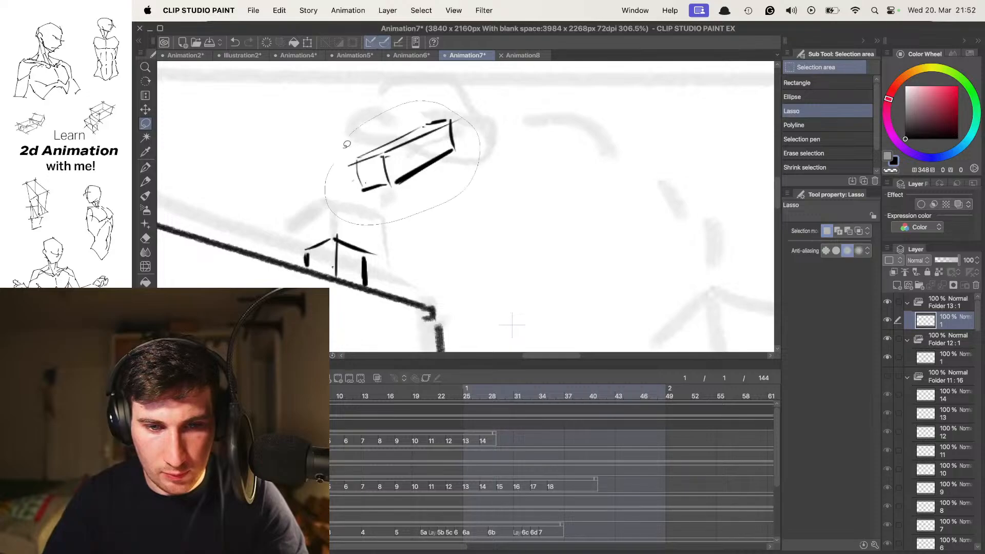
key("super+t")
left_click_drag(454, 145, 482, 137)
key("Return")
scroll(510, 205, "down", 6)
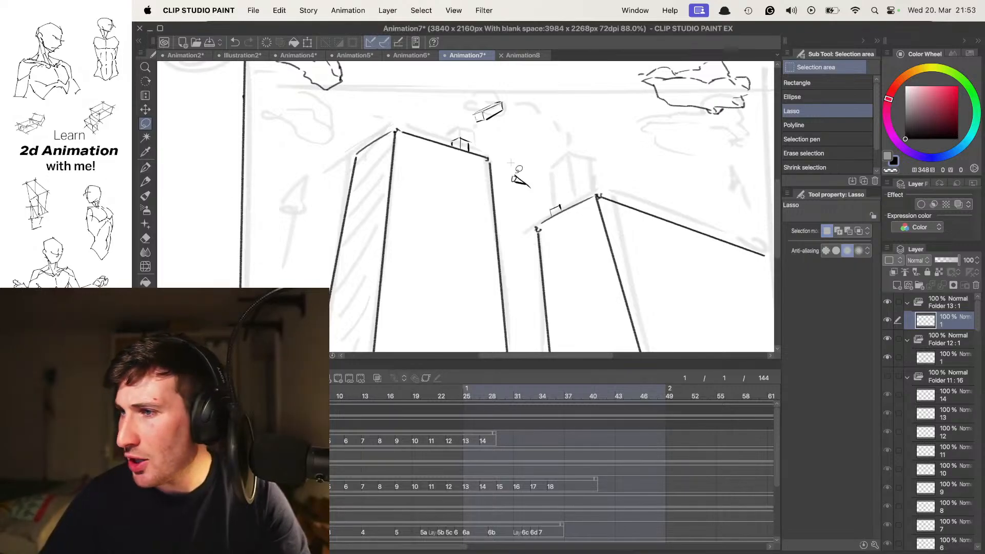
- Examine how the rooftop boxes, floating block and wedge shape sit against the two buildings within the frame
scroll(513, 169, "up", 3)
scroll(518, 165, "down", 4)
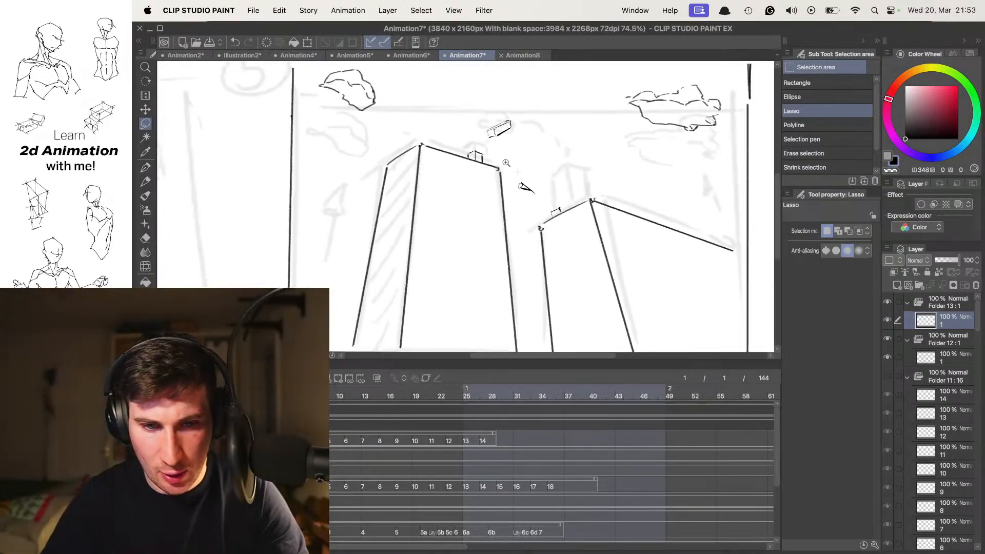
scroll(547, 126, "up", 2)
scroll(552, 136, "down", 5)
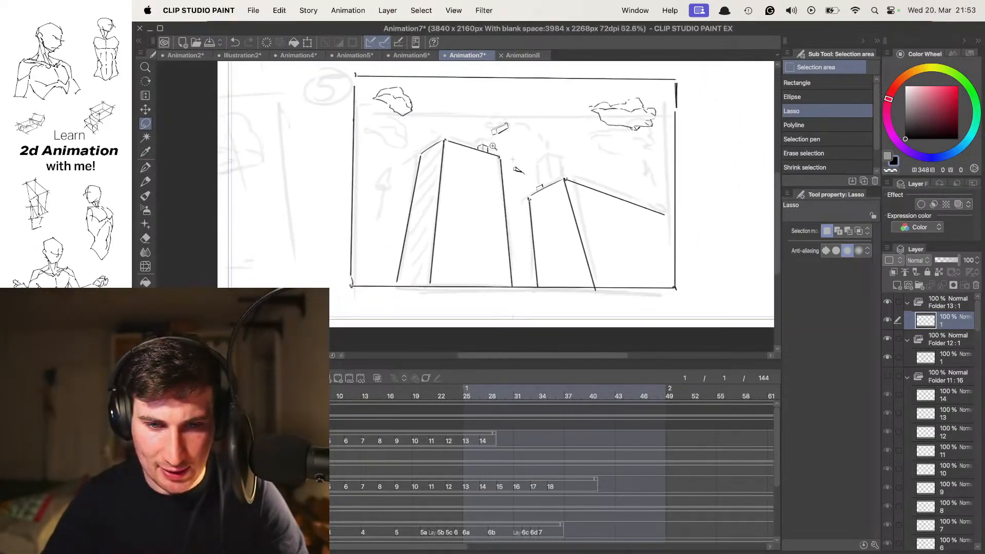
scroll(559, 161, "up", 4)
left_click_drag(560, 163, 544, 180)
scroll(555, 183, "up", 3)
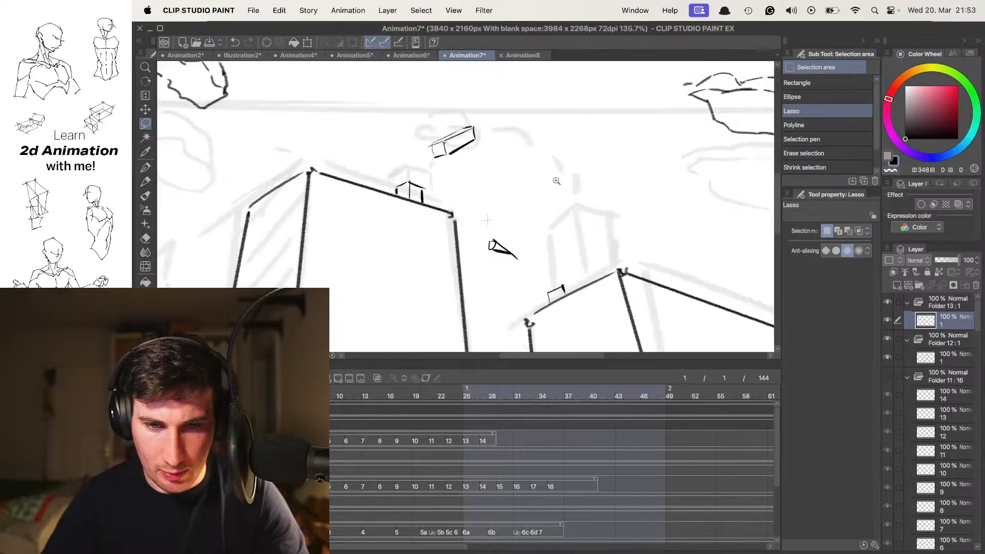
scroll(519, 142, "down", 3)
scroll(519, 142, "down", 4)
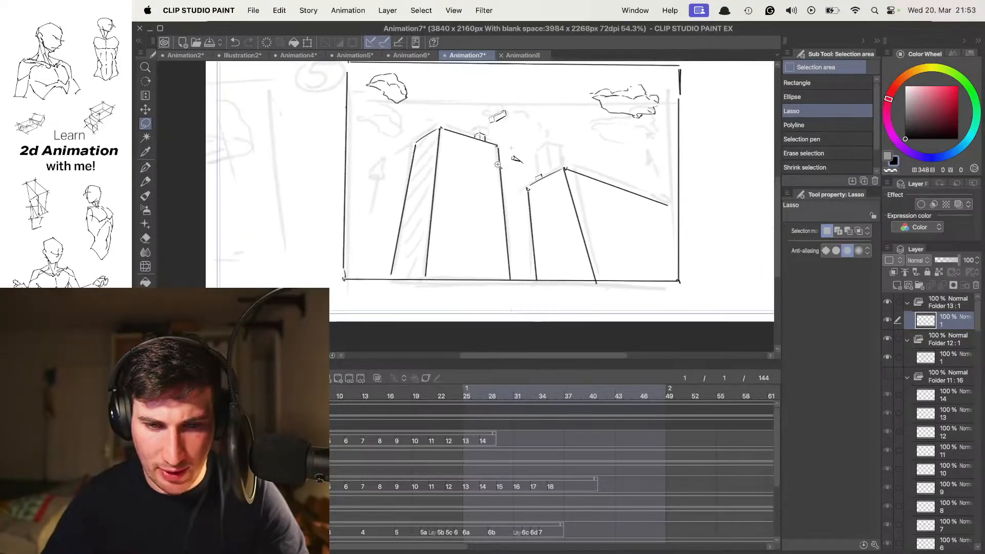
scroll(513, 153, "up", 2)
scroll(509, 165, "down", 2)
scroll(506, 123, "up", 4)
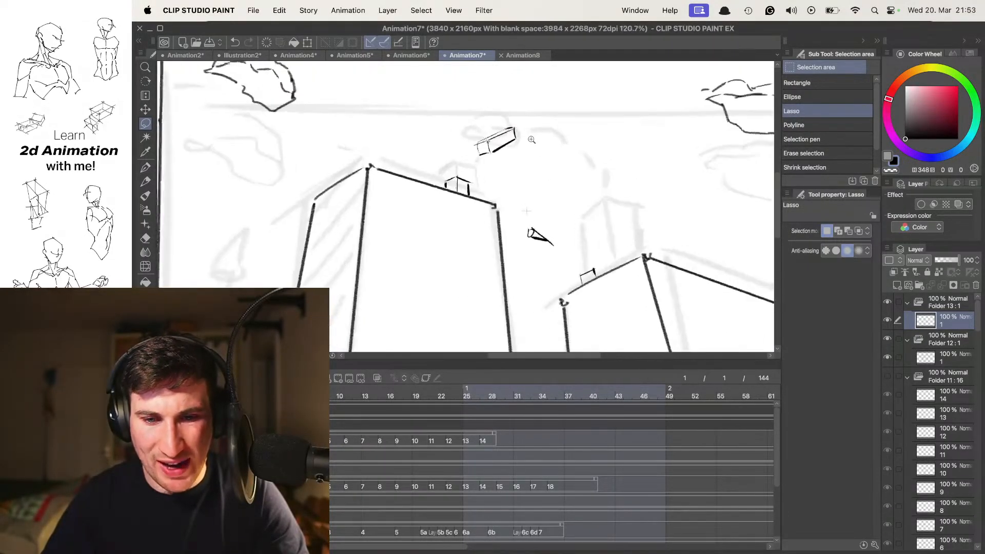
- Lasso the tall building's rooftop box together with the floating block and enlarge them with a Scale/Rotate transformation
key("e")
scroll(492, 152, "up", 2)
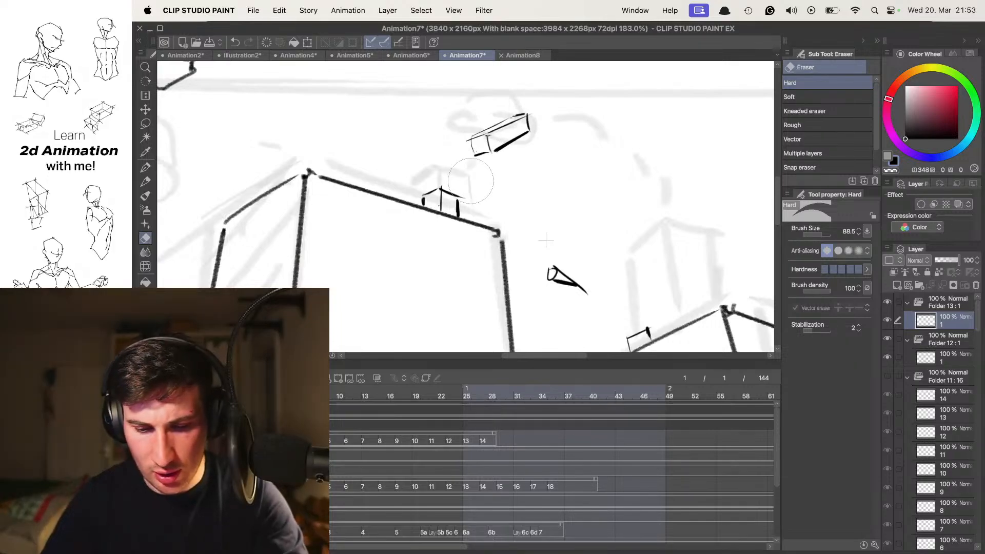
key("m")
mouse_move(471, 205)
left_mouse_down()
mouse_move(566, 141)
mouse_move(471, 118)
left_mouse_up()
key("super+t")
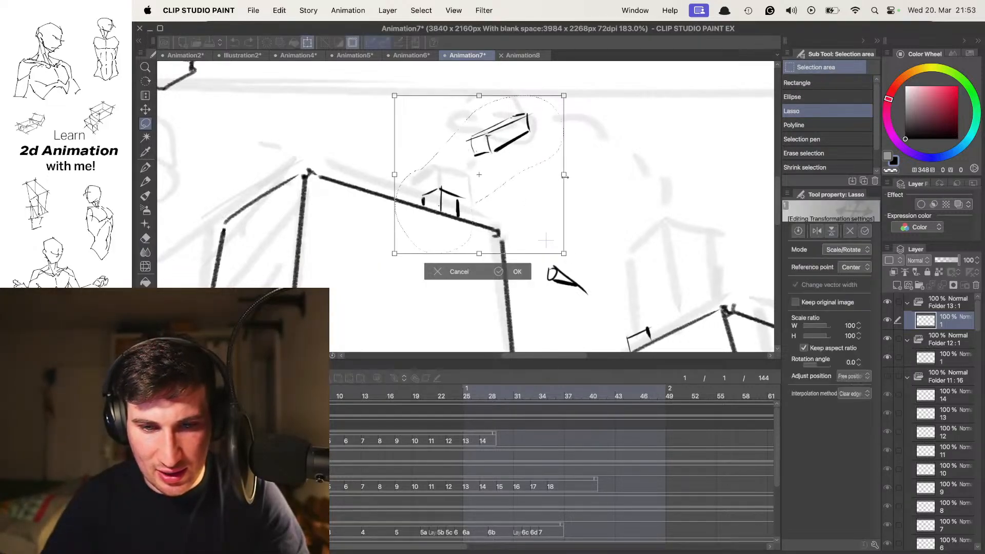
mouse_move(563, 175)
left_mouse_down()
mouse_move(575, 169)
mouse_move(564, 159)
mouse_move(550, 147)
mouse_move(541, 155)
mouse_move(571, 168)
left_mouse_up()
key("Return")
scroll(559, 189, "down", 5)
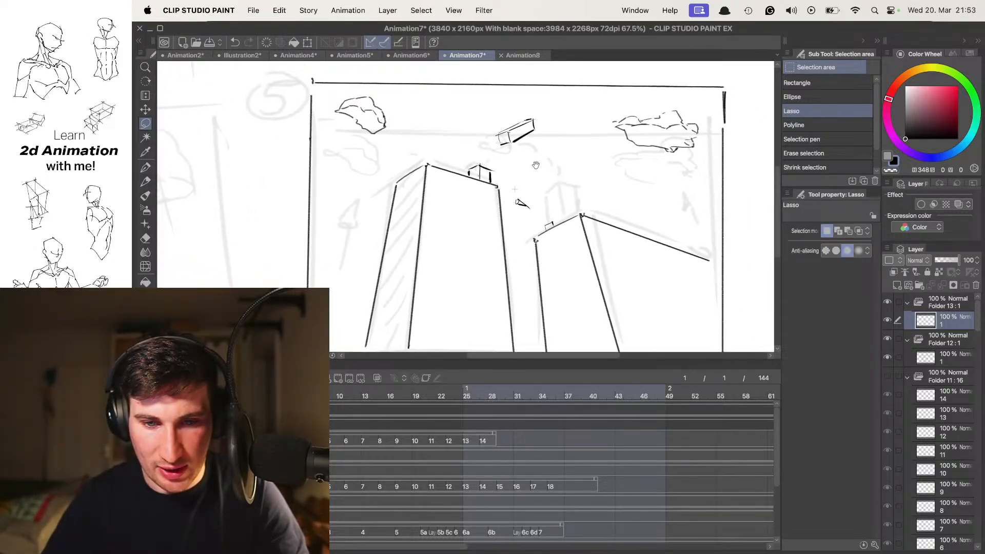
- Erase the floating block and the small boxes on both building roofs with the Hard eraser
scroll(490, 147, "up", 4)
key("e")
left_click_drag(518, 116, 572, 100)
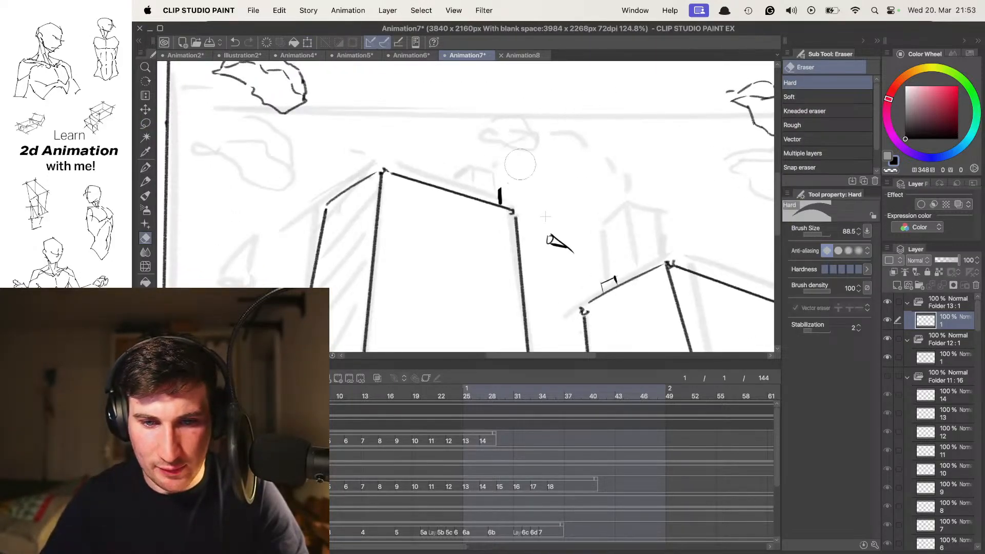
left_click_drag(508, 169, 500, 201)
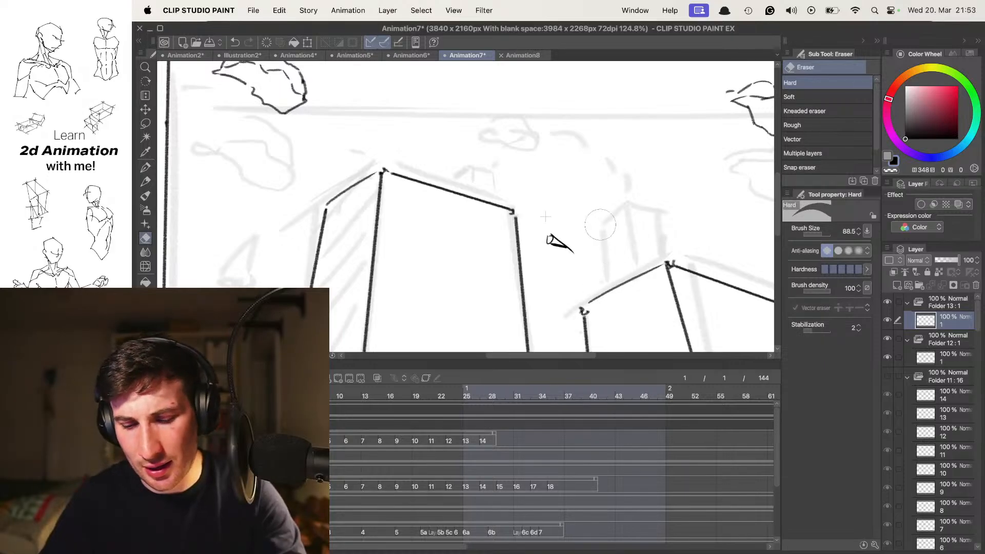
- Draw a small box standing on the tall building's sloping roof with the Mapping pen
key("p")
scroll(469, 216, "up", 3)
scroll(470, 216, "up", 1)
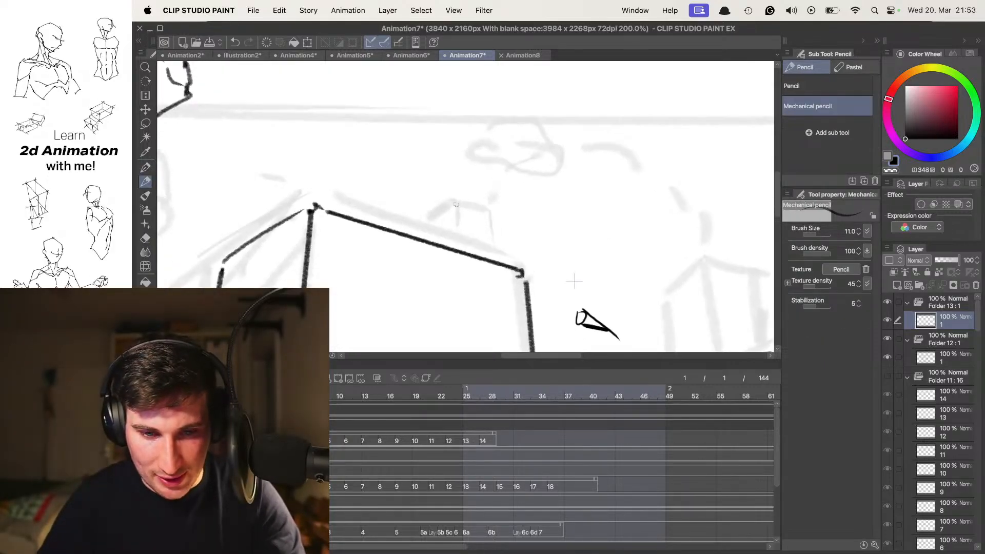
mouse_move(408, 221)
left_mouse_down()
mouse_move(460, 189)
mouse_move(454, 257)
left_mouse_up()
key("super+z")
key("p")
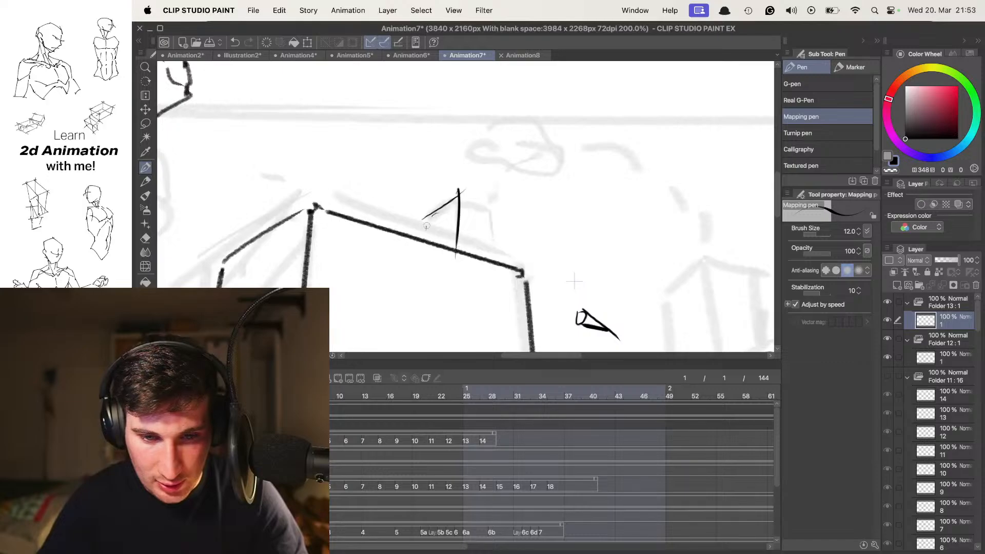
left_click_drag(426, 221, 426, 238)
left_click_drag(460, 190, 506, 213)
scroll(506, 210, "down", 2)
left_click_drag(499, 177, 498, 212)
scroll(531, 188, "down", 5)
scroll(531, 189, "down", 2)
scroll(534, 174, "up", 5)
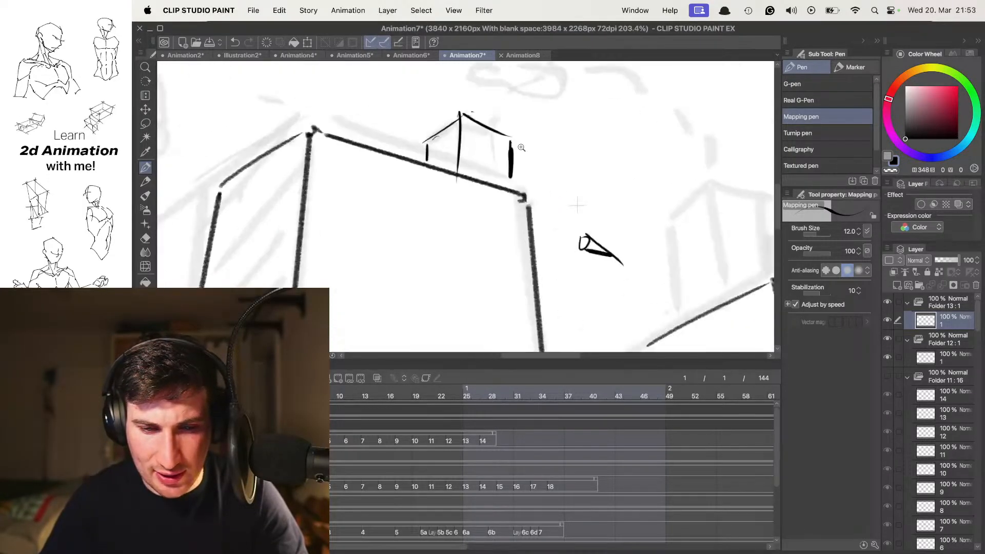
- Draw a floating block with two visible sides and a dark underside above the tall building's rooftop box
scroll(539, 164, "down", 5)
scroll(544, 141, "up", 1)
scroll(544, 141, "up", 5)
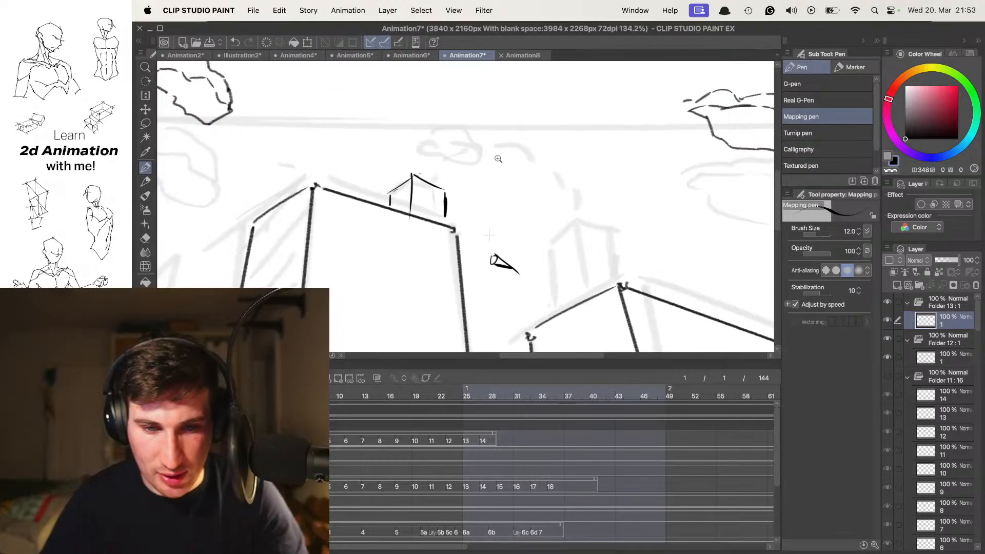
left_click_drag(485, 134, 492, 171)
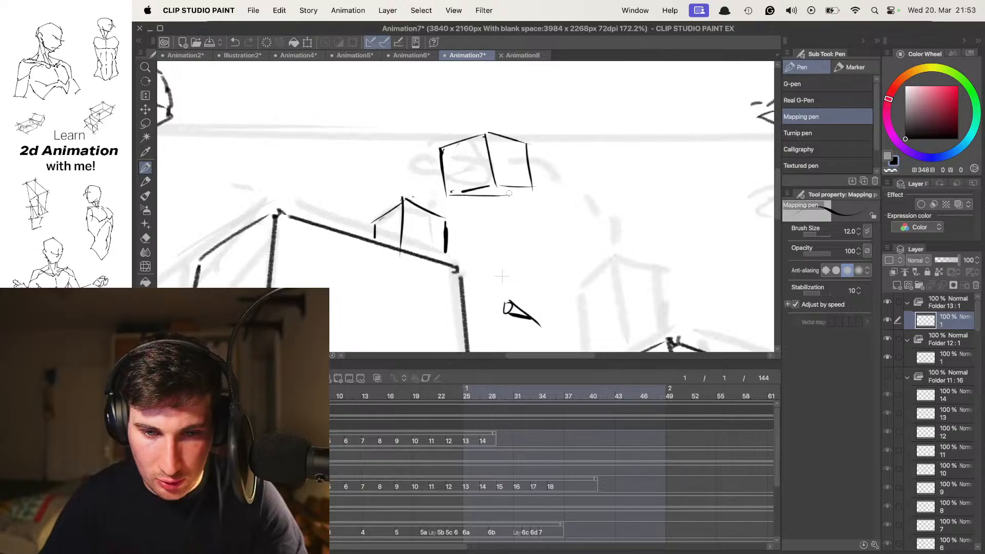
scroll(542, 167, "down", 5)
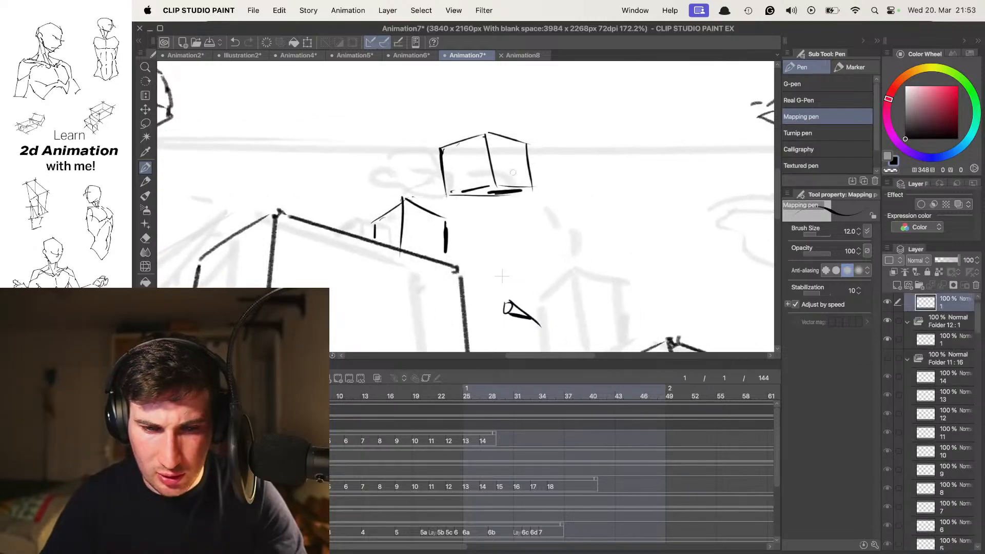
scroll(528, 177, "up", 5)
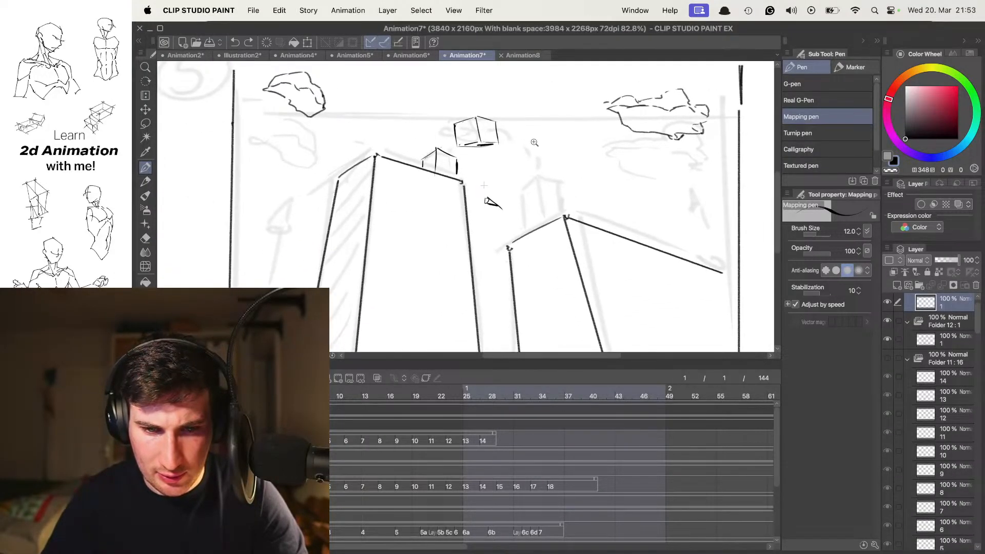
- Draw a second, tilted floating block beside and slightly below the first one, erasing and redrawing its lower edges
mouse_move(509, 179)
left_mouse_down()
mouse_move(517, 160)
mouse_move(566, 174)
left_mouse_up()
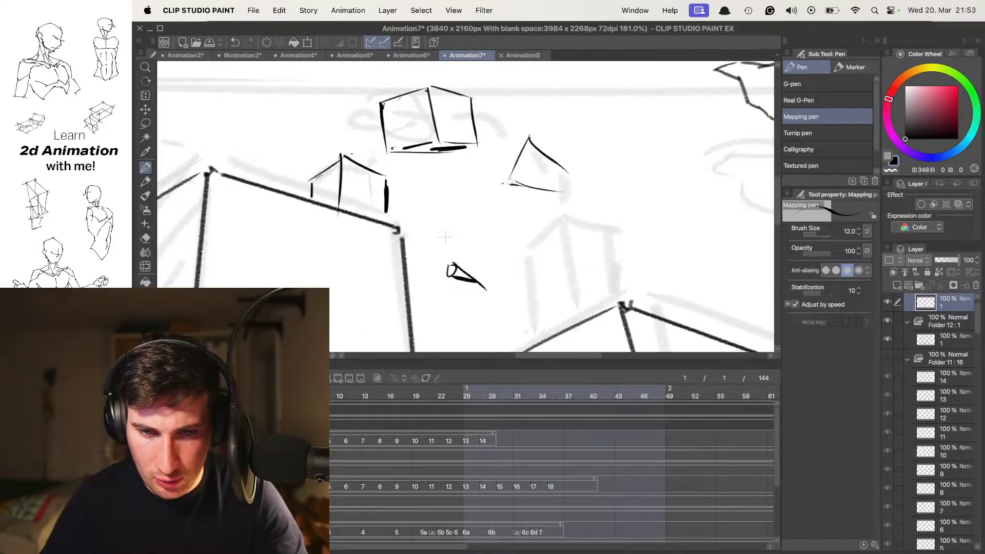
left_click_drag(468, 184, 496, 137)
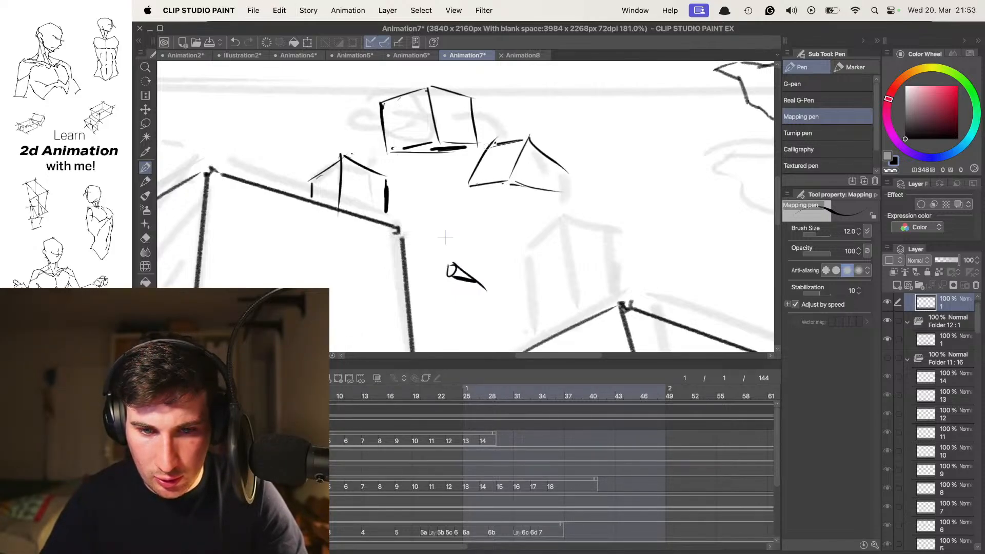
key("e")
mouse_move(536, 198)
left_mouse_down()
mouse_move(561, 172)
mouse_move(558, 156)
mouse_move(538, 211)
left_mouse_up()
key("p")
key("super+z")
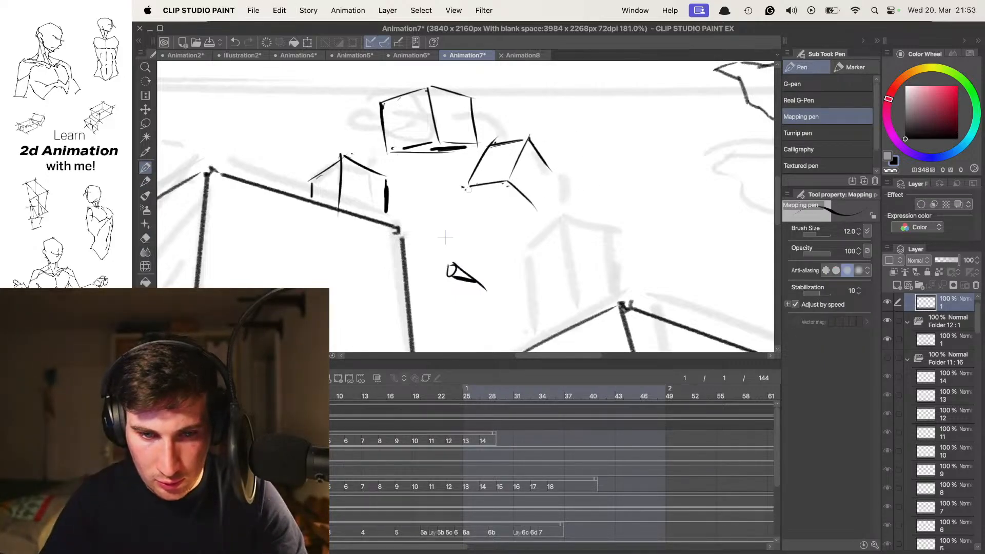
left_click_drag(467, 188, 513, 206)
scroll(540, 197, "down", 5)
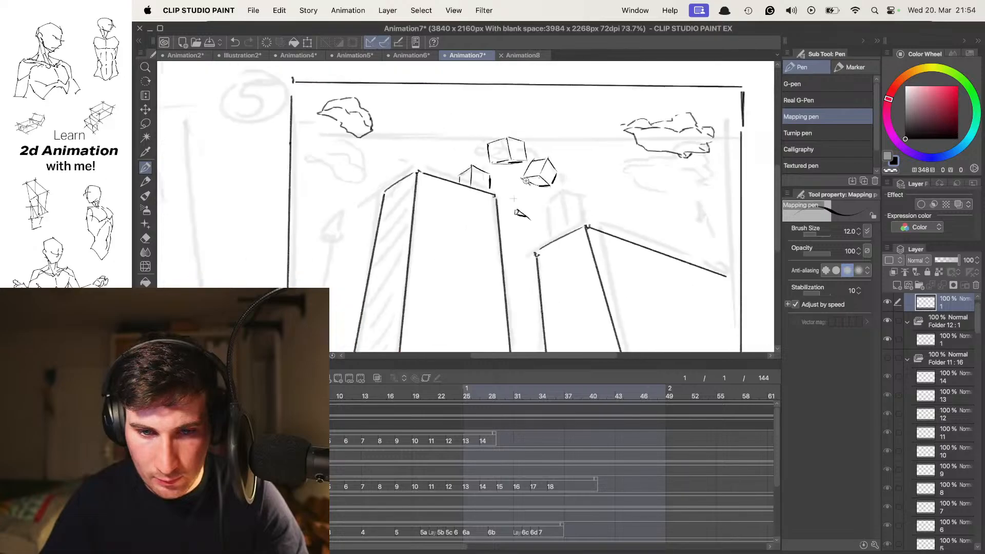
- Try drawing a third, tilted floating block between the second one and the shorter building's roof
left_click_drag(590, 137, 583, 141)
scroll(548, 151, "up", 3)
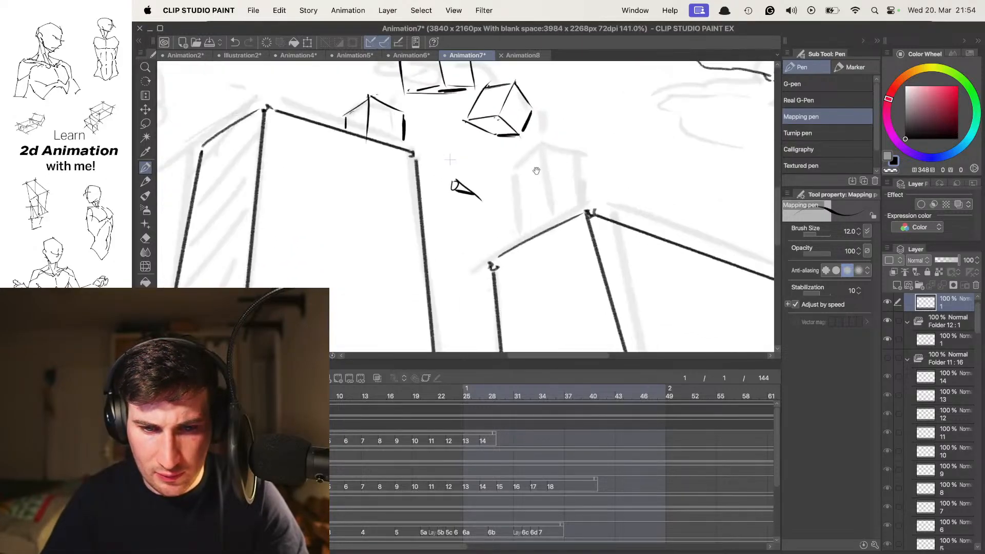
scroll(536, 152, "up", 1)
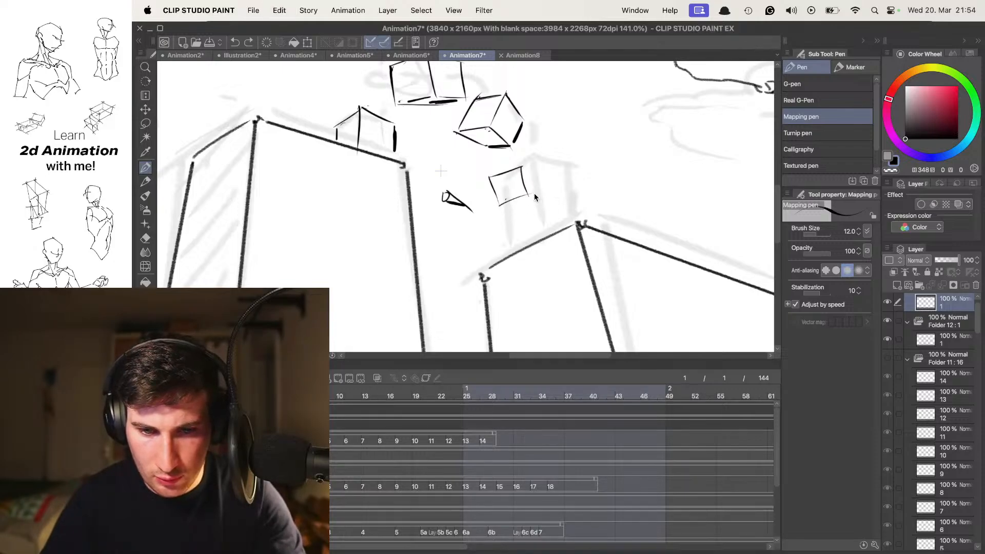
key("ctrl+z")
left_click_drag(522, 189, 544, 202)
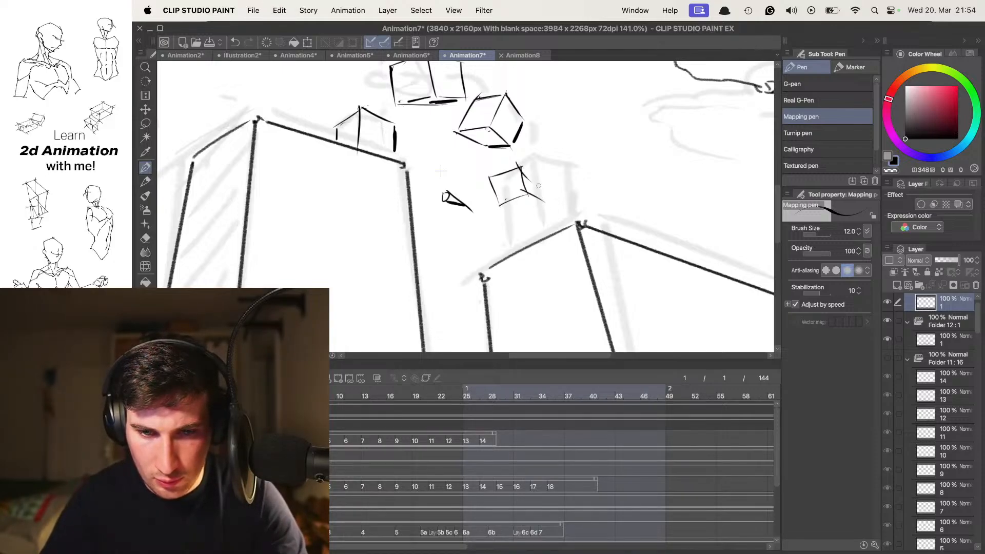
left_click_drag(498, 206, 522, 208)
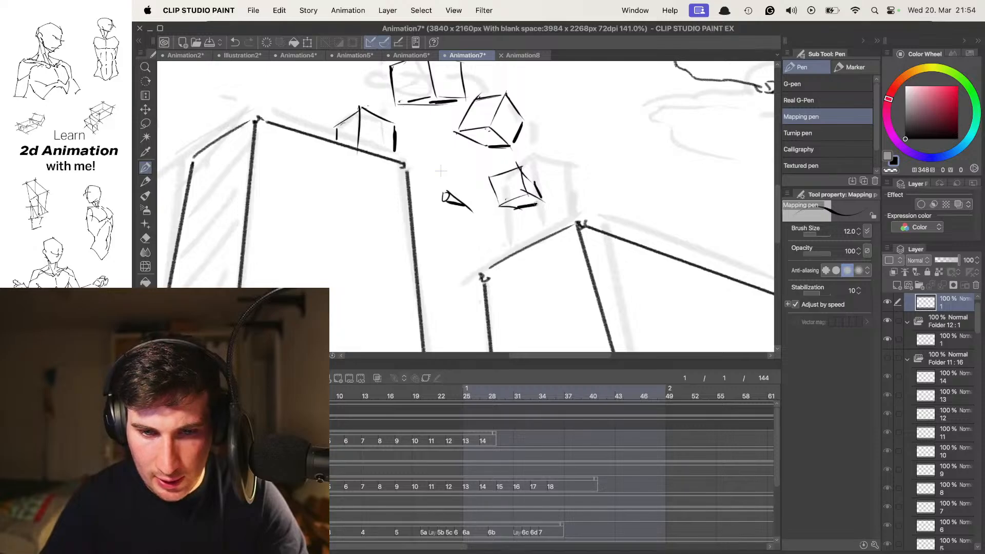
scroll(441, 171, "down", 5)
scroll(427, 177, "up", 6)
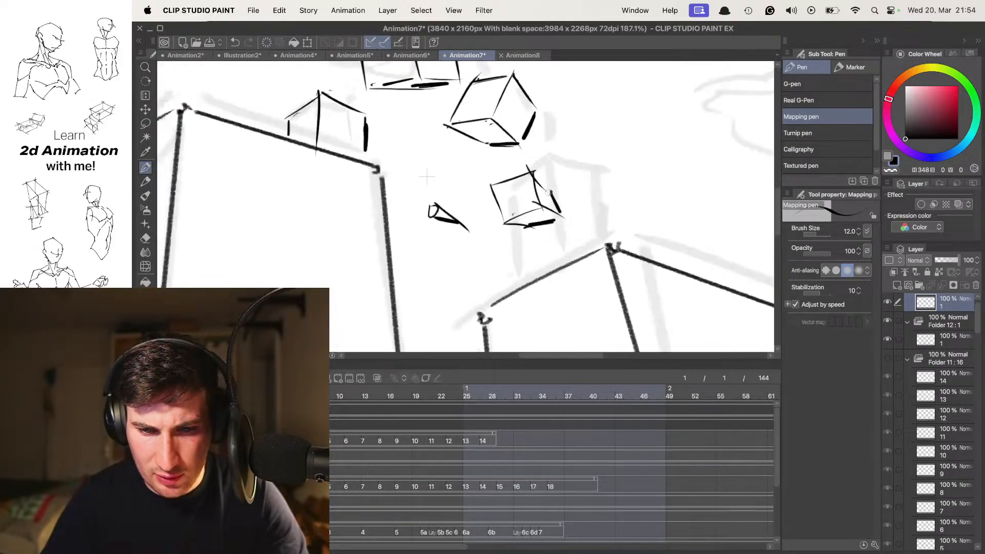
mouse_move(592, 166)
left_mouse_down()
mouse_move(560, 161)
mouse_move(560, 178)
left_mouse_up()
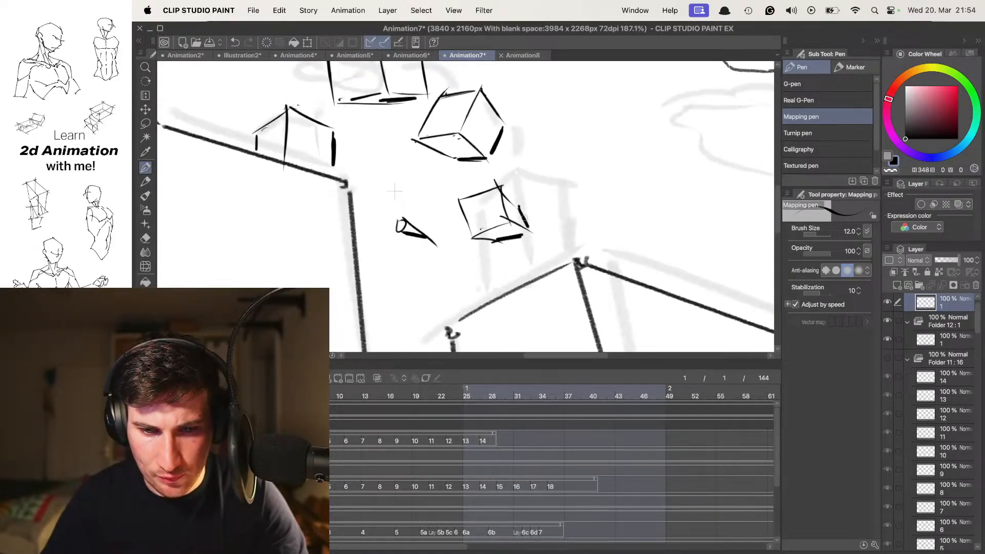
- Undo all strokes of the third floating block and return to the Mapping pen
key("ctrl+z")
key("ctrl+z")
key("ctrl+z")
key("ctrl+z")
key("ctrl+z")
key("ctrl+z")
key("ctrl+z")
key("p")
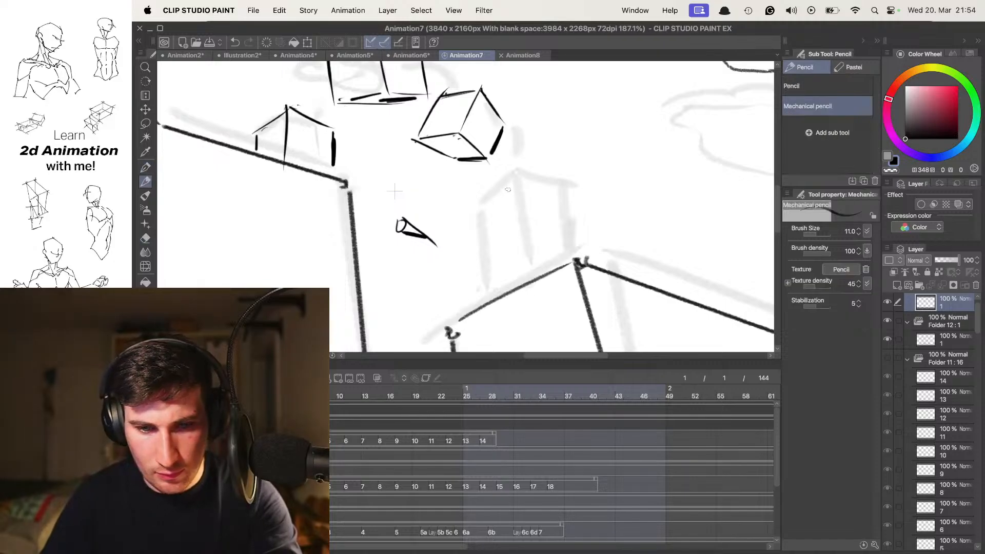
key("ctrl+z")
key("p")
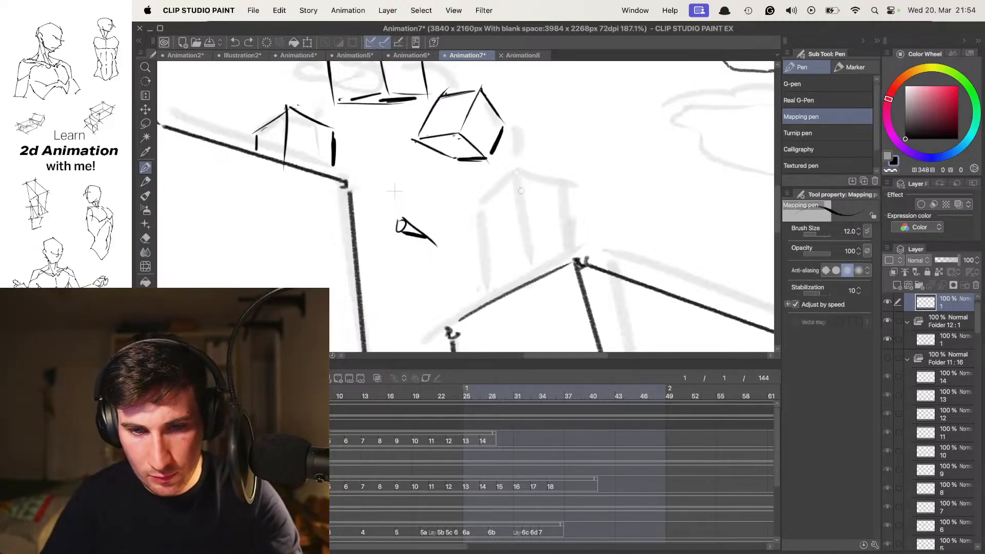
- Try drawing an upright floating block just above the shorter building's roof, and undo its strokes
left_click_drag(512, 185, 516, 224)
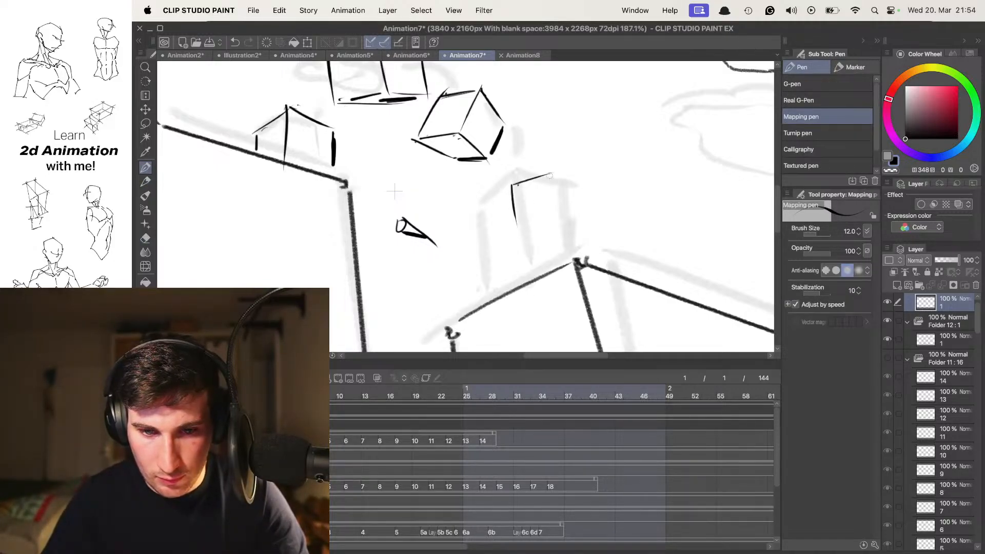
left_click_drag(548, 172, 551, 222)
scroll(561, 191, "left", 2)
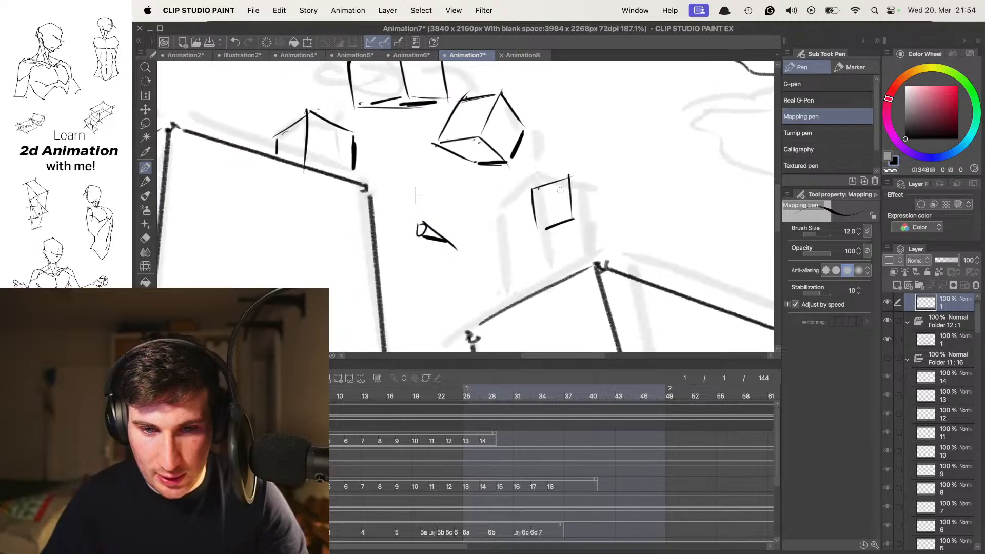
key("super+z")
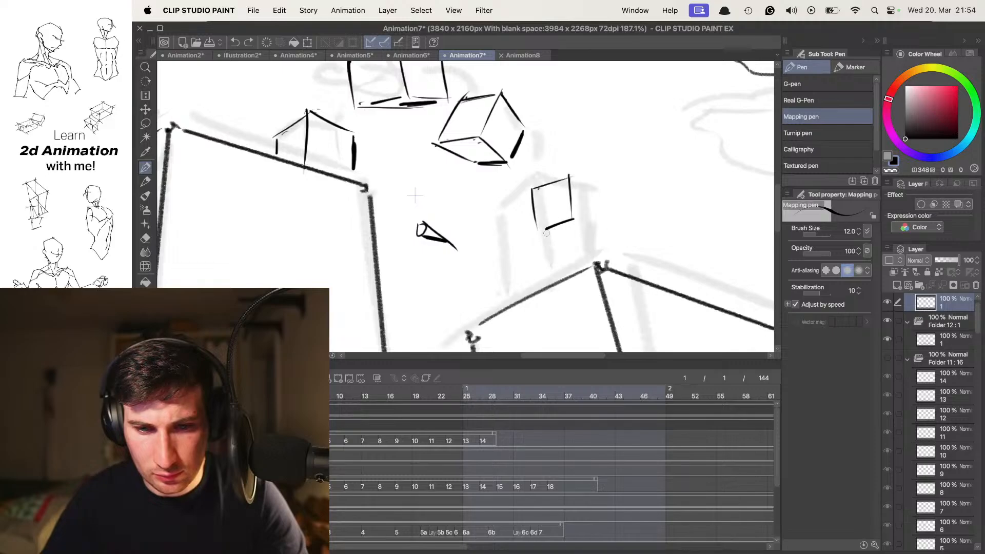
key("super+z")
key("super+z")
key("super+z")
key("super+z")
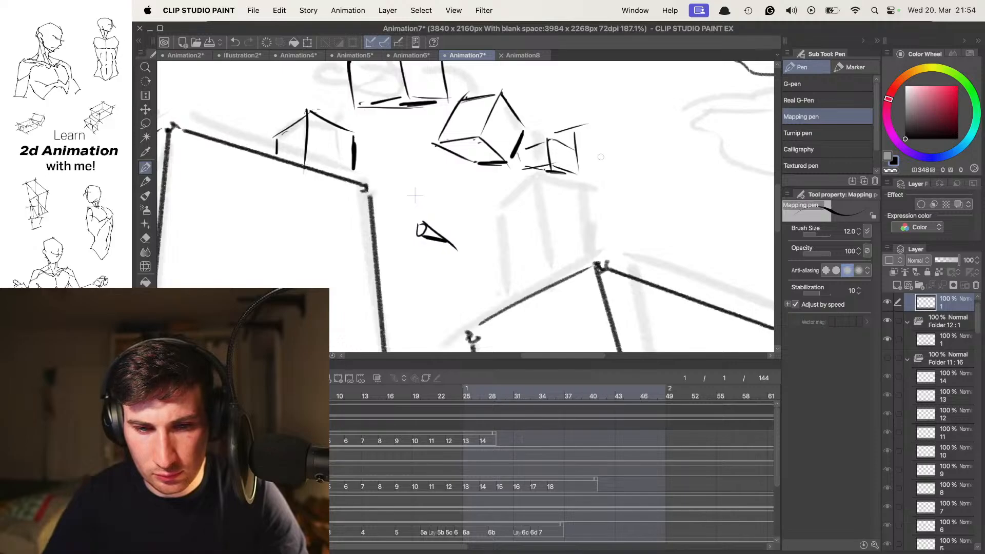
- Undo the strokes of the small block sketched right beside the tilted floating block
key("super+z")
key("super+z")
key("super+z")
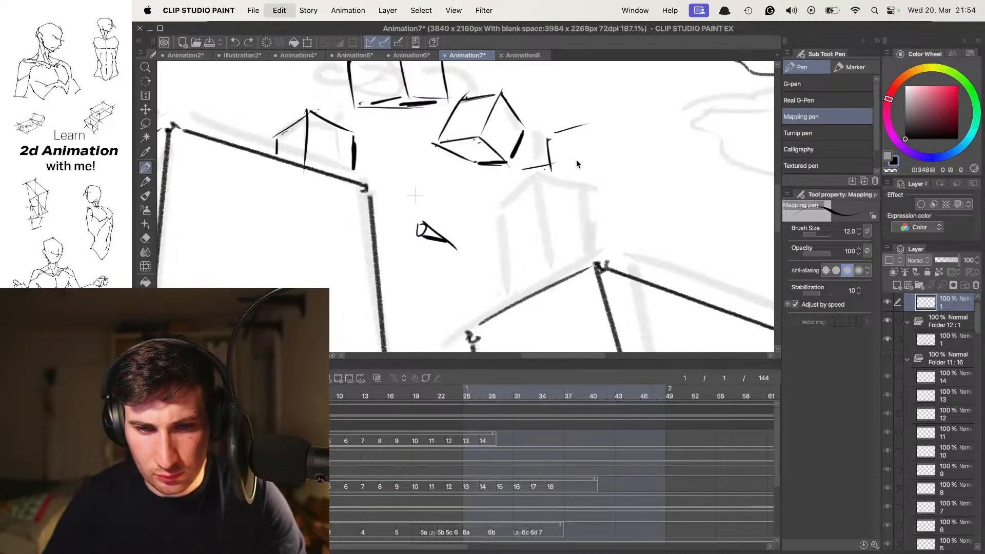
key("super+z")
key("super+z")
key("super+z")
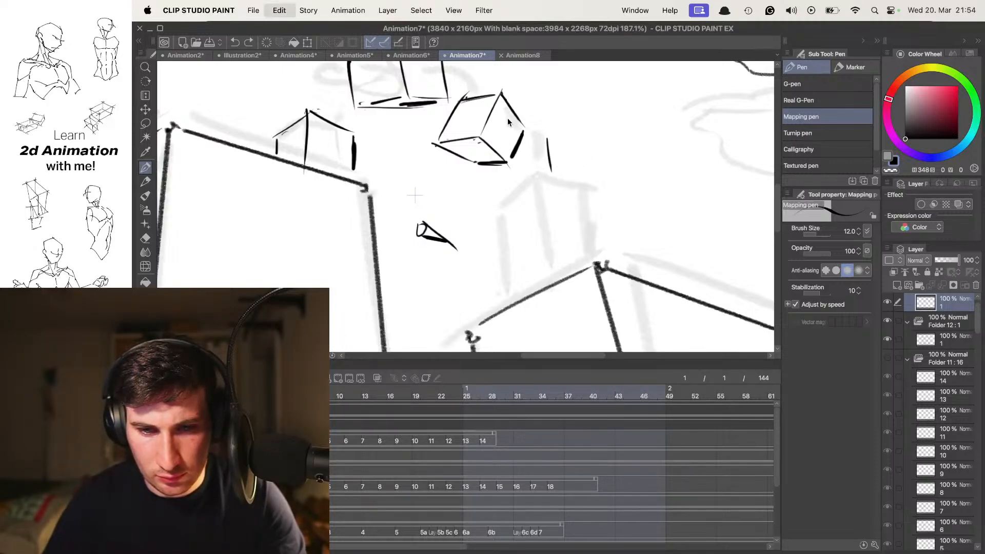
key("super+z")
- Try drawing another floating block overlapping the tilted one, and undo its strokes
scroll(506, 134, "up", 2)
mouse_move(498, 129)
left_mouse_down()
mouse_move(508, 182)
mouse_move(505, 135)
left_mouse_up()
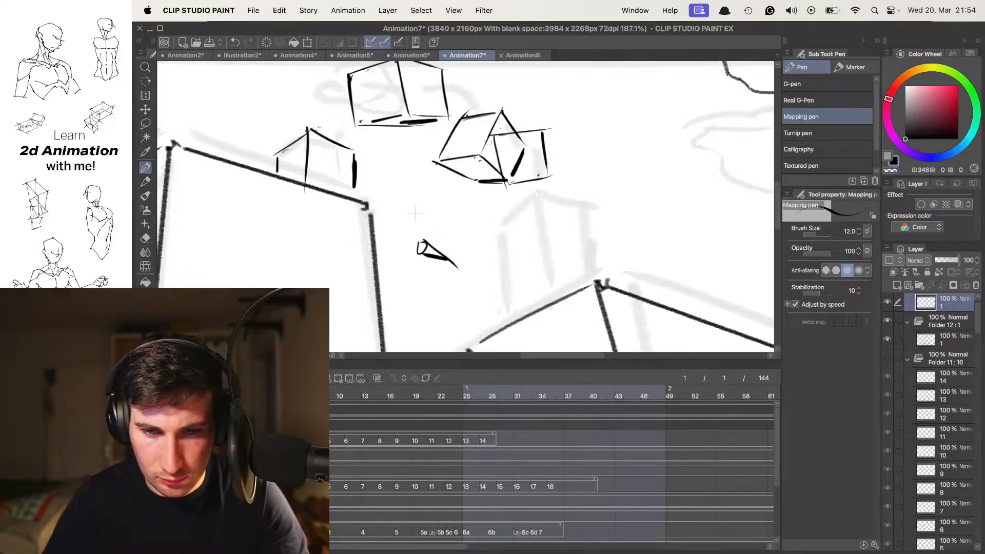
left_click_drag(470, 137, 470, 177)
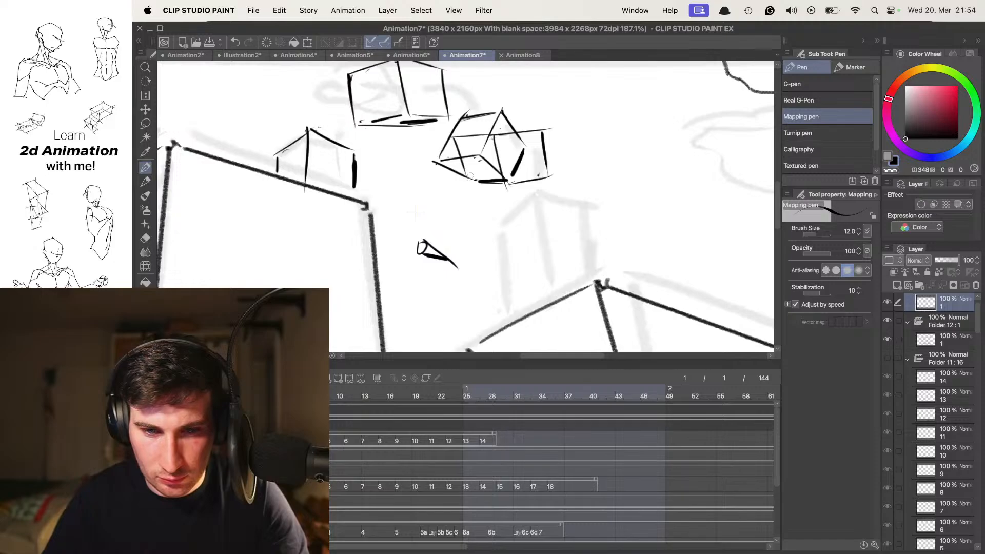
key("super+z")
key("super+z")
key("super+z")
key("super+z")
key("super+z")
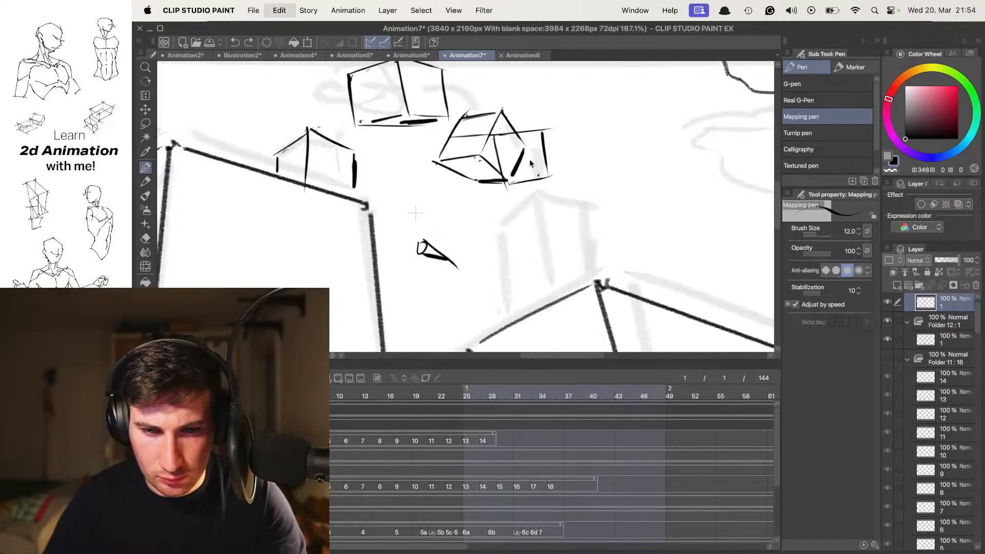
key("super+z")
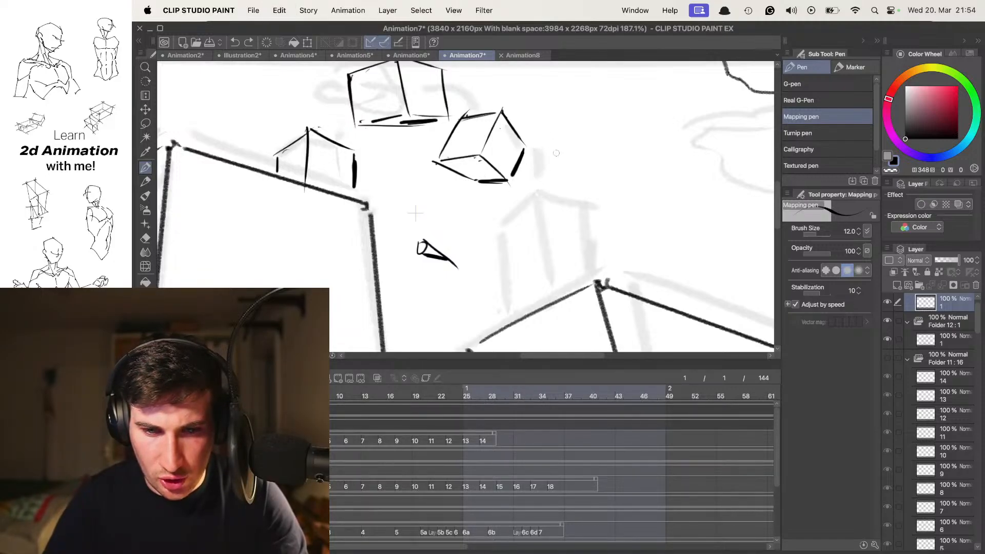
- Draw a small box with two visible sides on the shorter building's roof, next to its peak
scroll(533, 165, "down", 5)
scroll(544, 212, "down", 5)
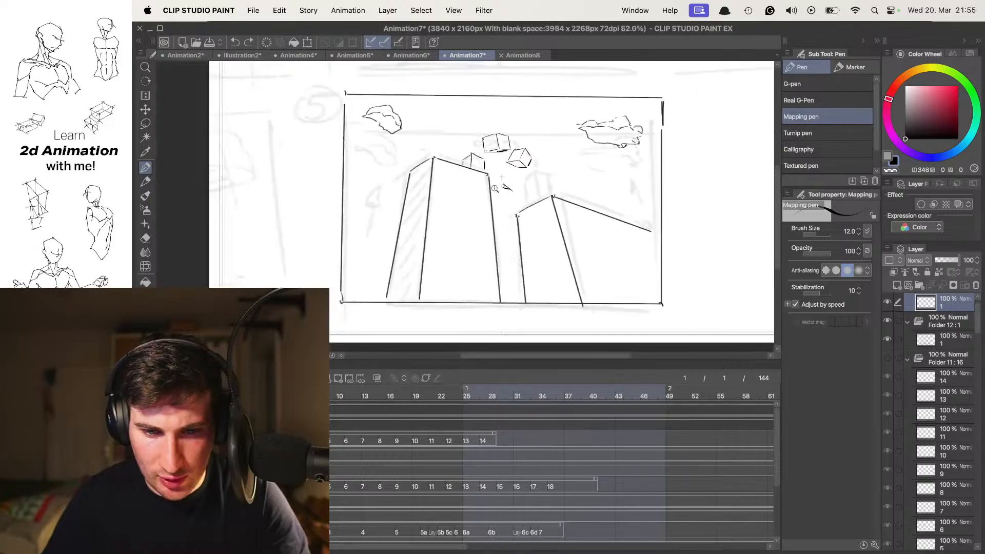
scroll(542, 204, "up", 4)
scroll(519, 225, "up", 2)
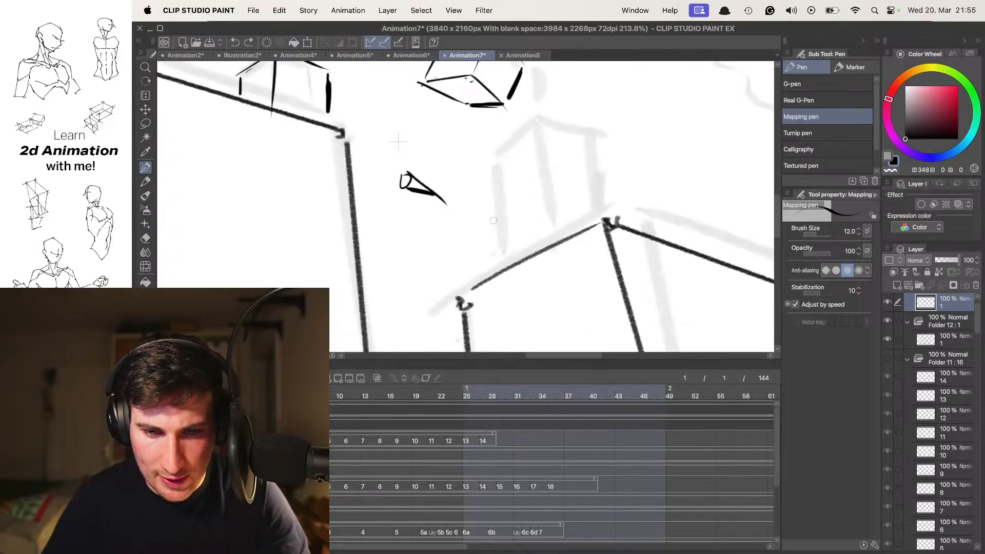
left_click_drag(493, 220, 503, 269)
key("super+z")
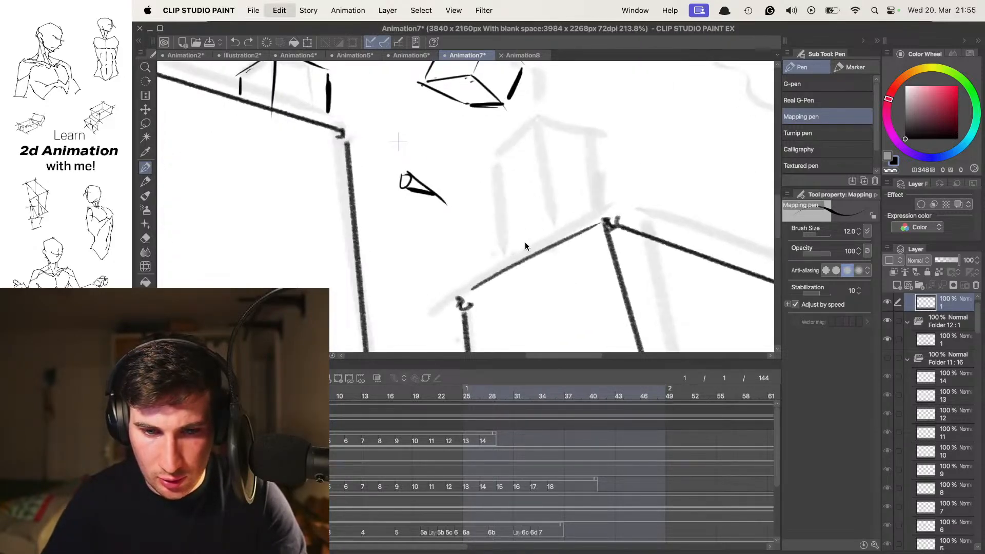
left_click_drag(515, 212, 525, 258)
left_click_drag(555, 185, 566, 231)
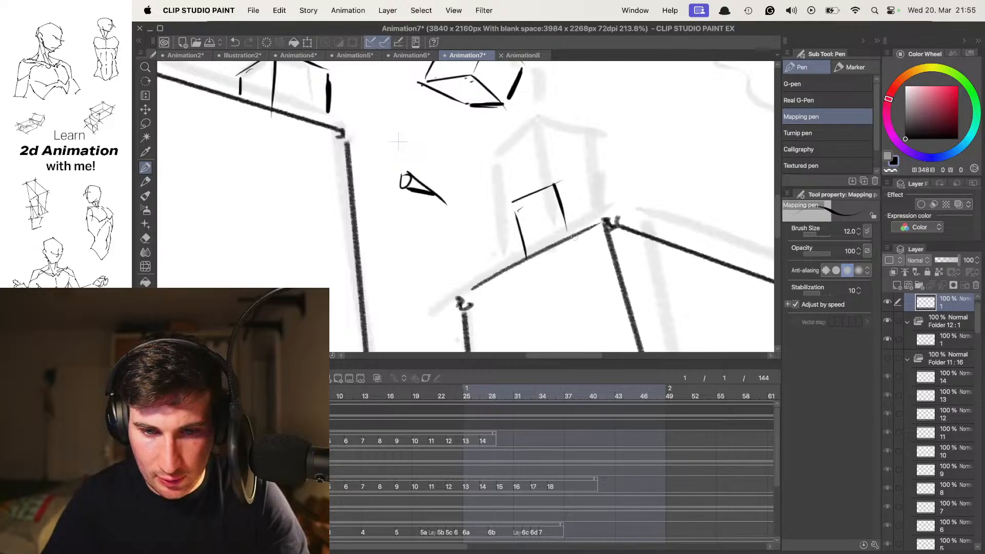
mouse_move(553, 186)
left_mouse_down()
mouse_move(599, 177)
mouse_move(605, 219)
left_mouse_up()
scroll(569, 200, "down", 5)
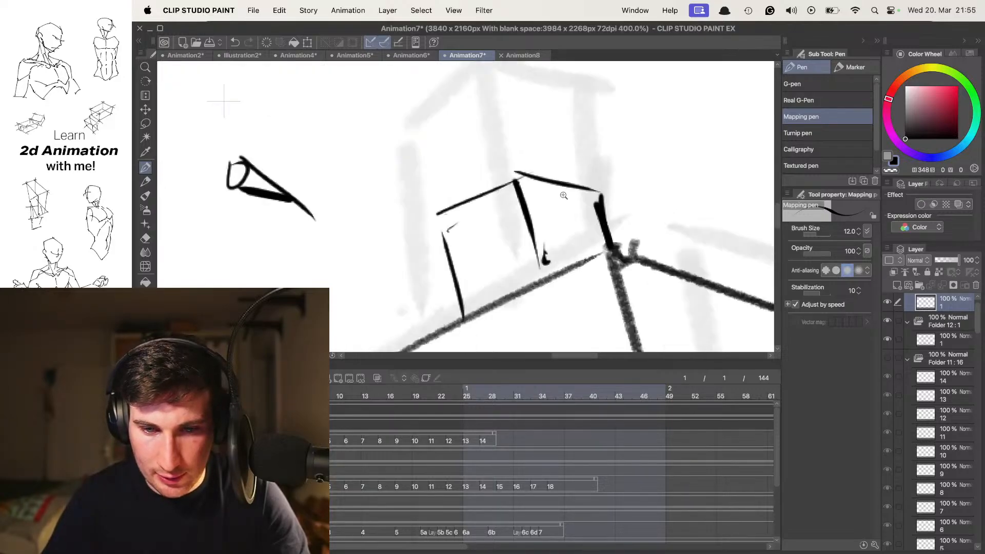
scroll(554, 204, "up", 2)
scroll(609, 180, "up", 4)
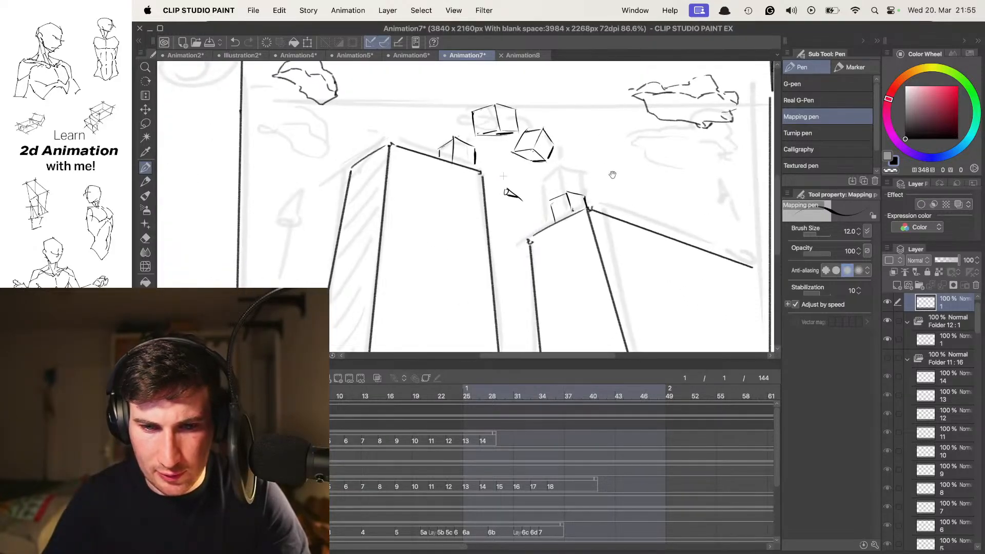
- Draw a tall tilted block rising from the small box on the shorter building's roof, below the tilted floating block
left_click_drag(531, 160, 561, 221)
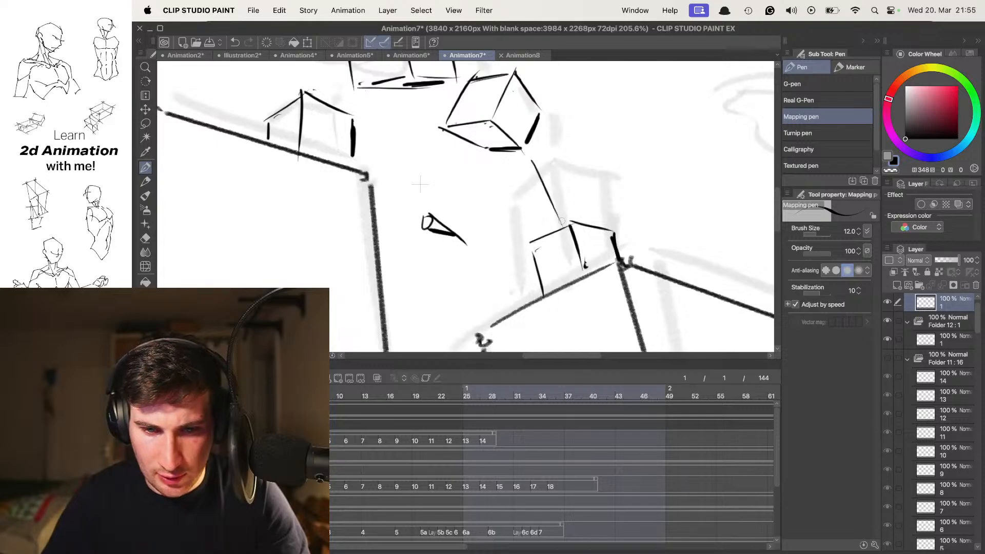
left_click_drag(531, 162, 485, 181)
left_click_drag(499, 180, 517, 221)
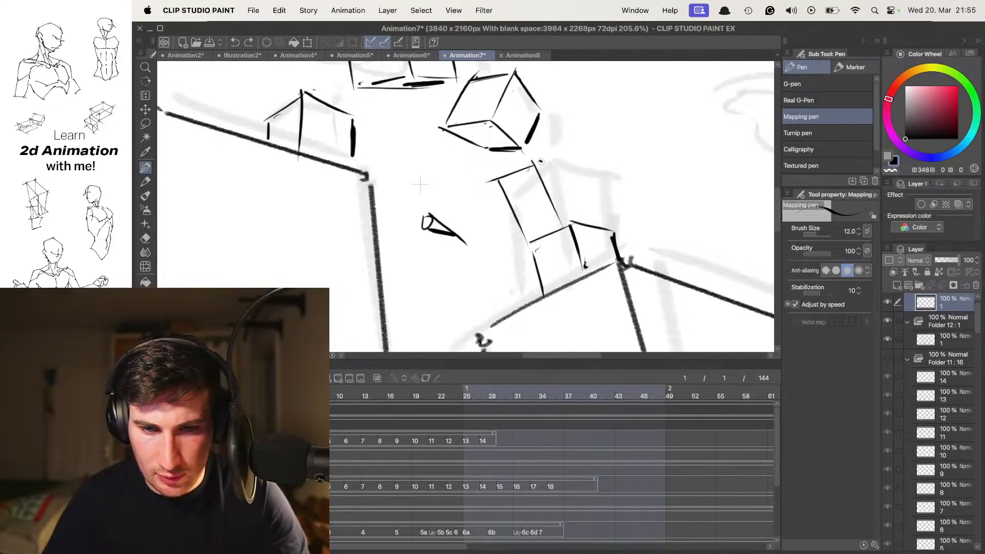
key("super+z")
mouse_move(539, 161)
left_mouse_down()
mouse_move(576, 172)
mouse_move(592, 233)
left_mouse_up()
key("super+z")
mouse_move(563, 168)
left_mouse_down()
mouse_move(591, 224)
mouse_move(583, 200)
mouse_move(544, 203)
mouse_move(569, 201)
left_mouse_up()
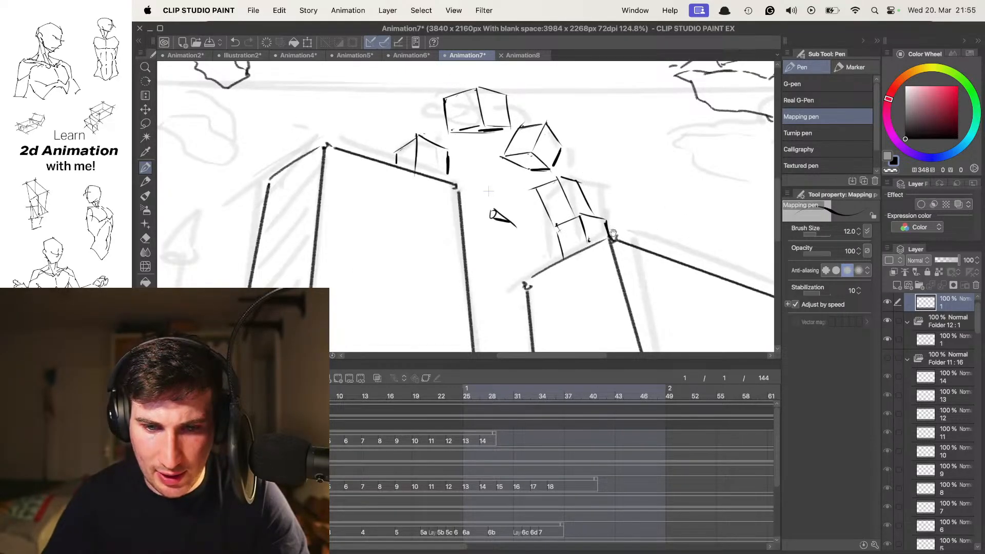
left_click_drag(591, 230, 601, 163)
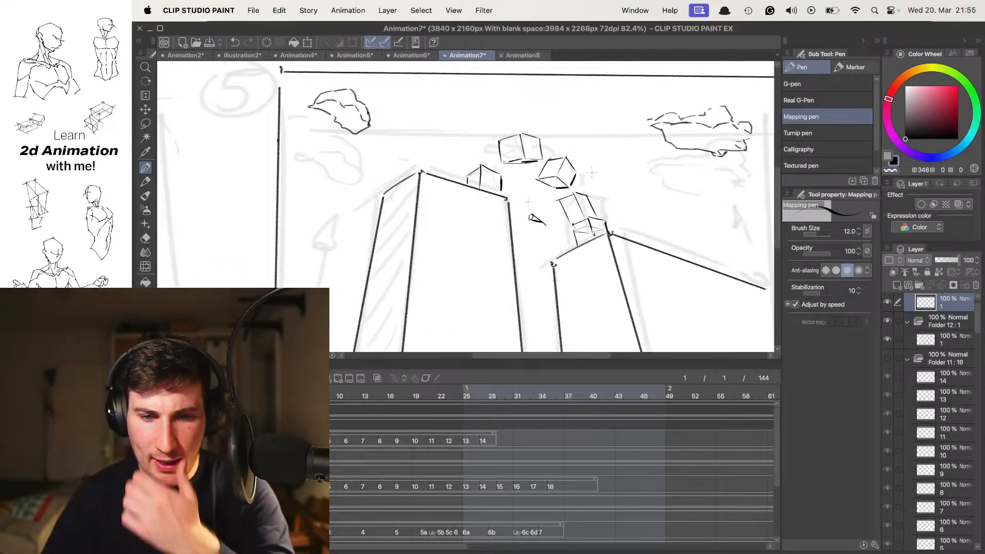
mouse_move(571, 179)
left_mouse_down()
mouse_move(559, 185)
mouse_move(571, 194)
mouse_move(583, 160)
mouse_move(564, 210)
mouse_move(566, 203)
left_mouse_up()
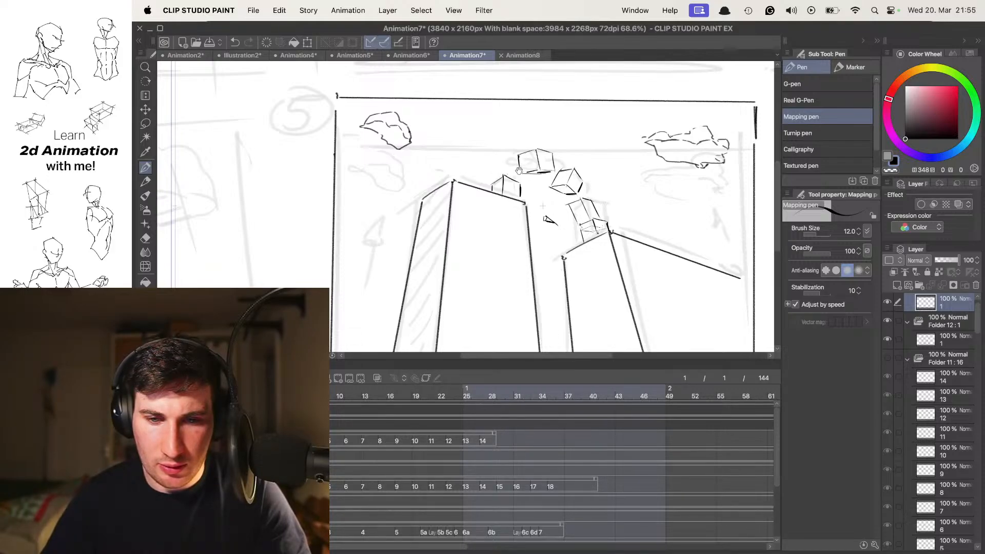
- Move the small box on the taller building's roof slightly down along the roofline and erase its lines overshooting below the roof
scroll(519, 175, "up", 5)
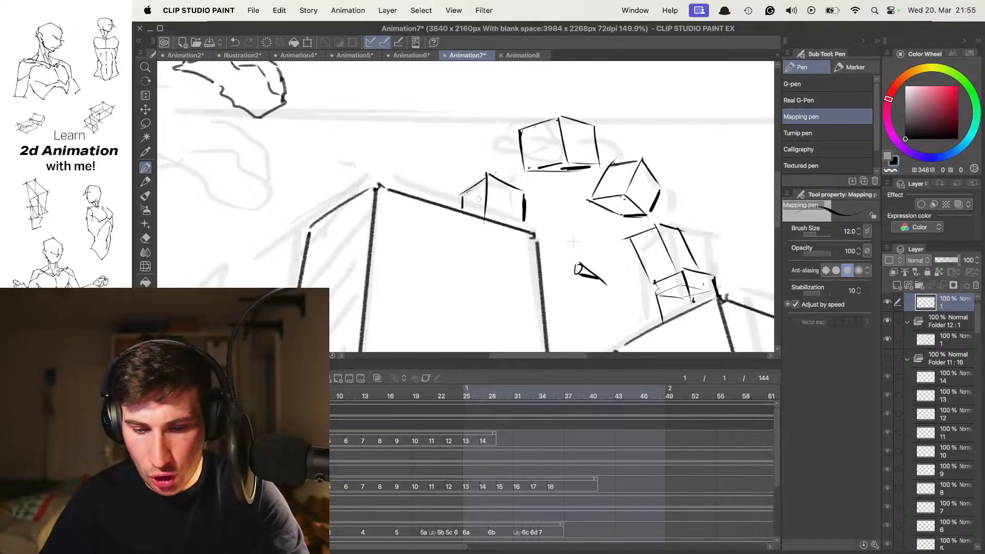
key("m")
mouse_move(445, 181)
left_mouse_down()
mouse_move(478, 250)
mouse_move(537, 231)
mouse_move(533, 197)
mouse_move(492, 164)
mouse_move(505, 210)
left_mouse_up()
key("super+t")
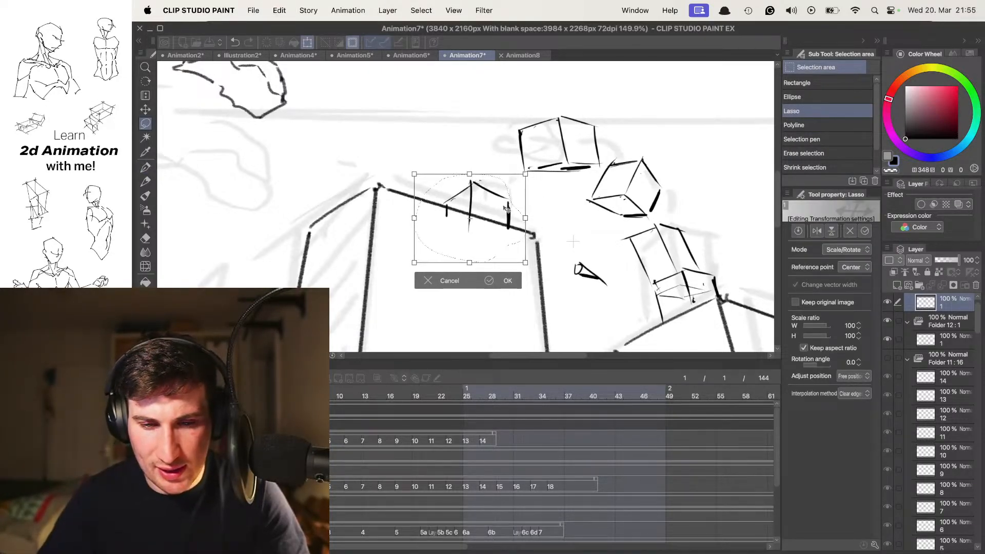
key("Return")
key("super+d")
key("e")
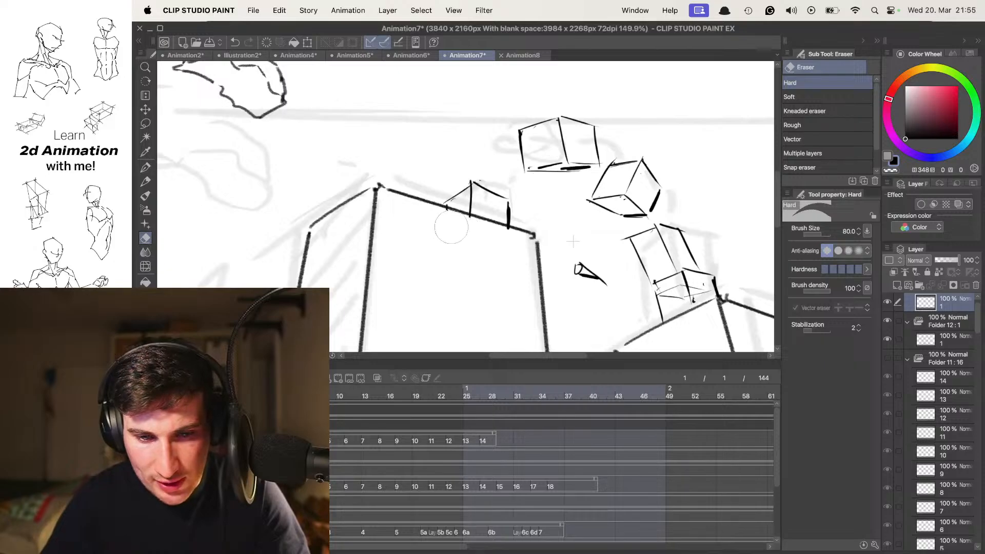
scroll(521, 162, "down", 5)
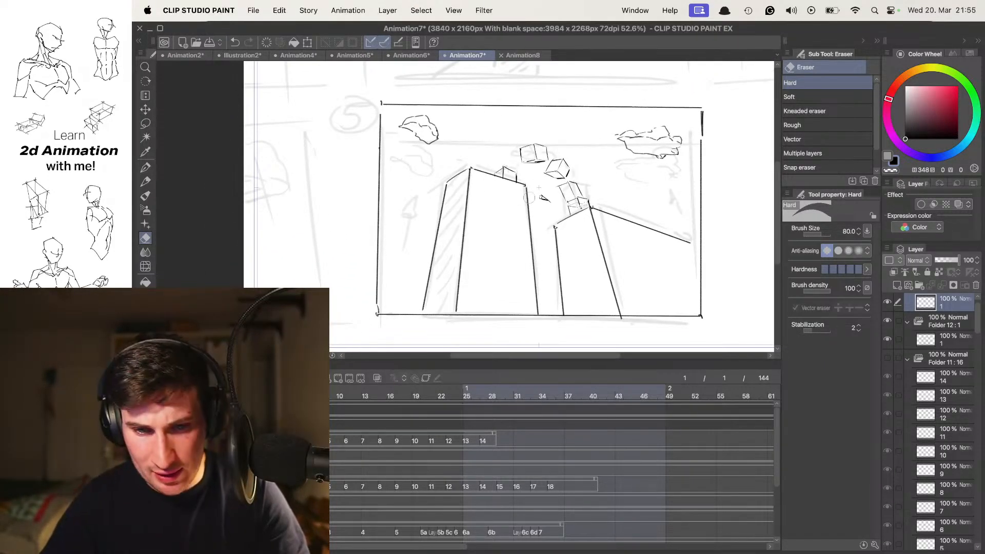
scroll(538, 187, "up", 3)
scroll(549, 188, "down", 3)
scroll(551, 188, "up", 1)
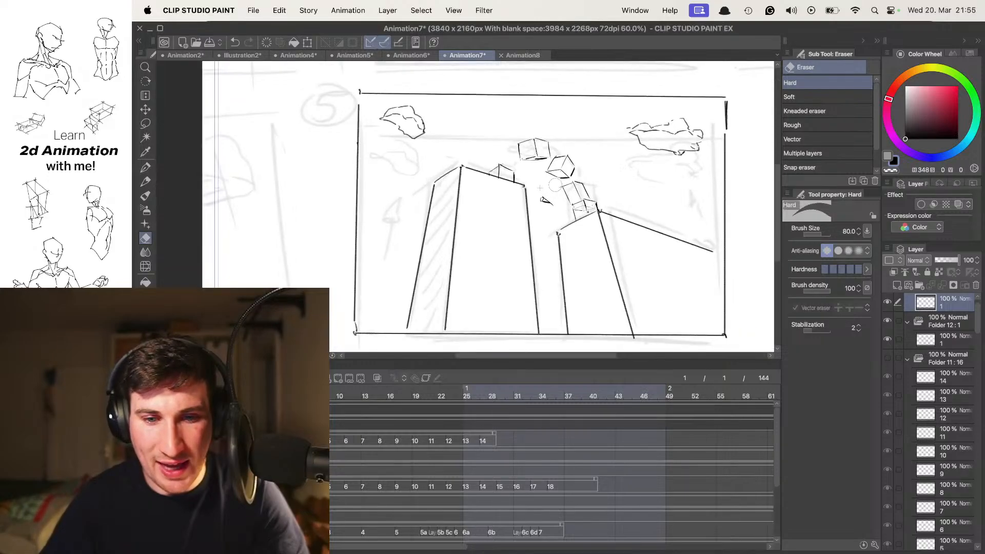
- Lower the opacity of the layer with the boxes and blocks to 23% and hide the rough sketch
key("Tab")
scroll(562, 238, "up", 4)
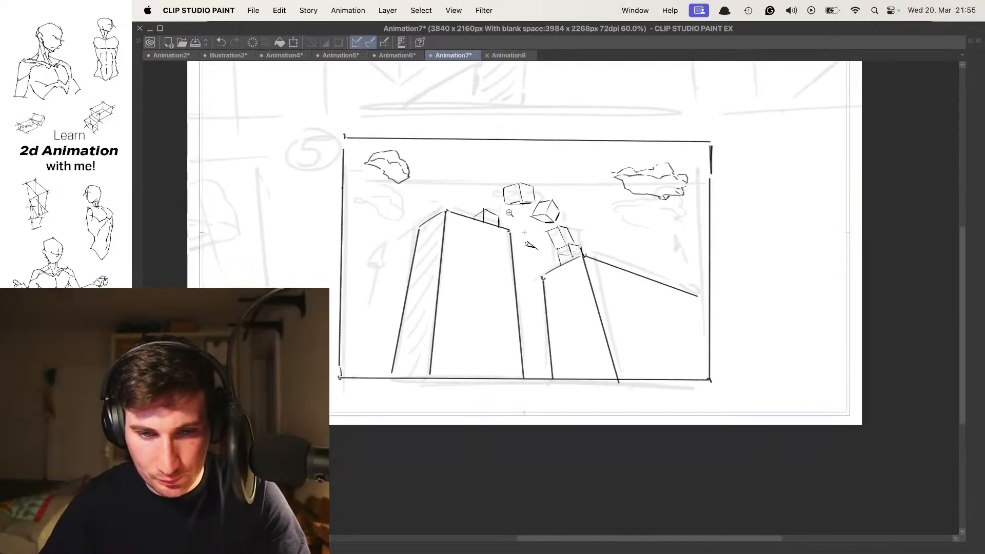
key("Tab")
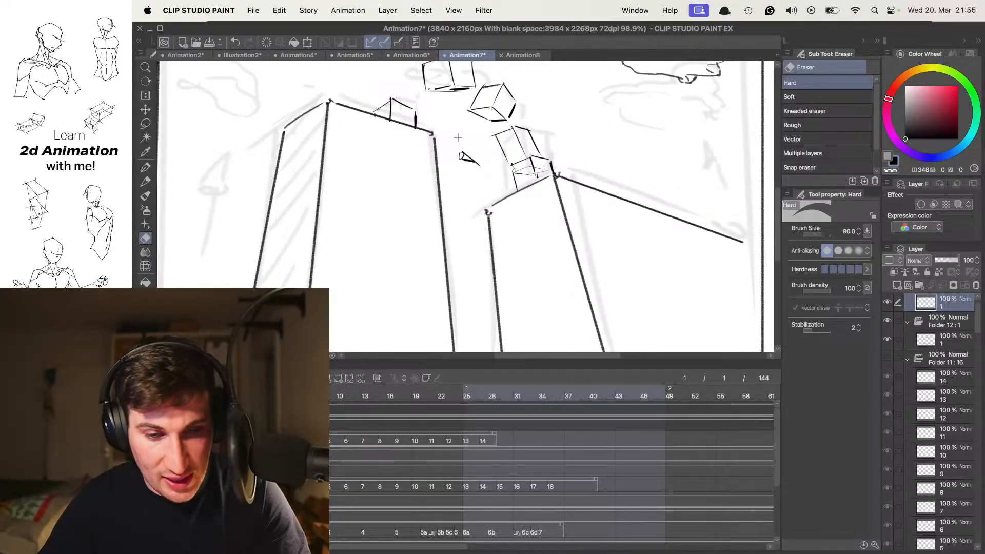
left_click_drag(957, 260, 942, 260)
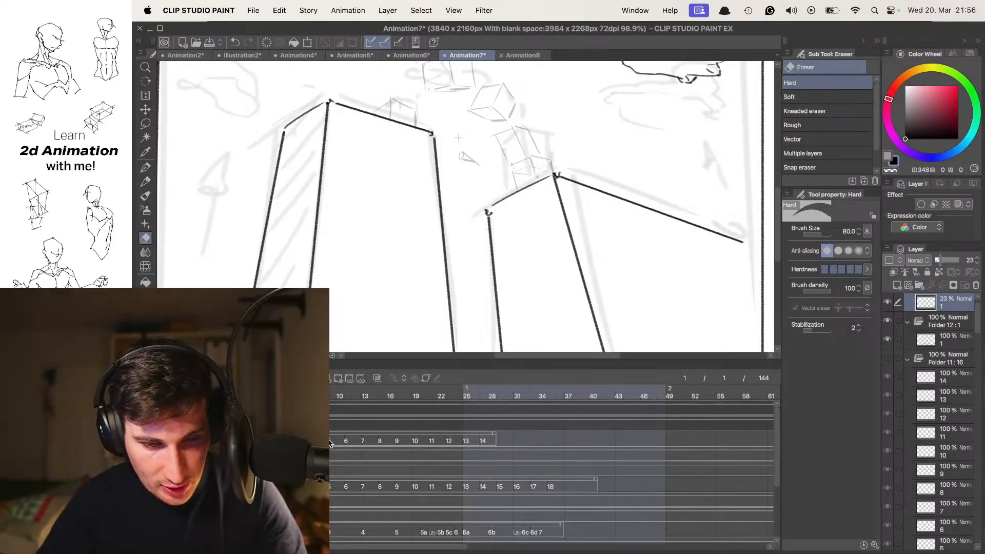
scroll(769, 430, "down", 4)
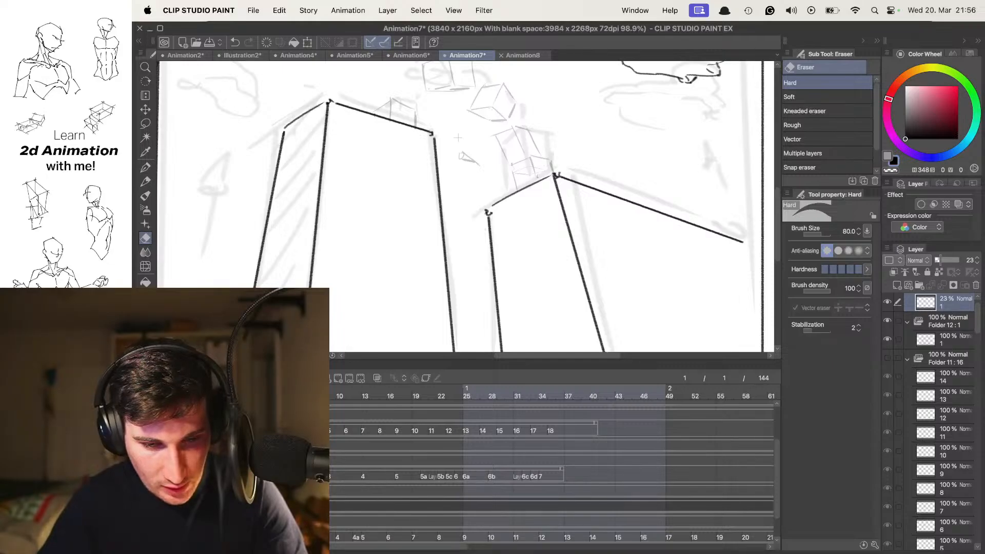
left_click_drag(775, 446, 779, 441)
scroll(778, 441, "up", 4)
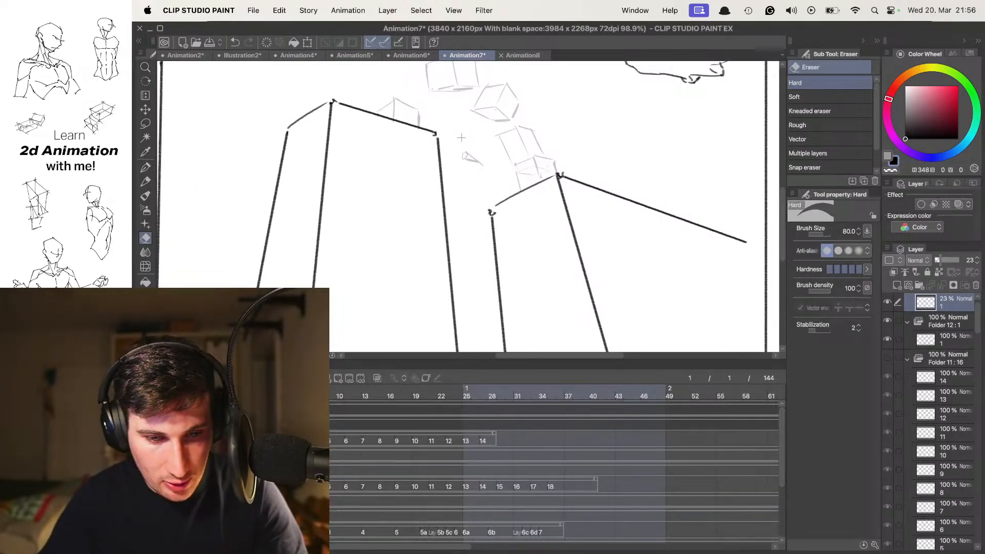
- Add a new animation folder with an empty cel above the faded block layer and switch to the Mapping pen
key("alt+bracketleft")
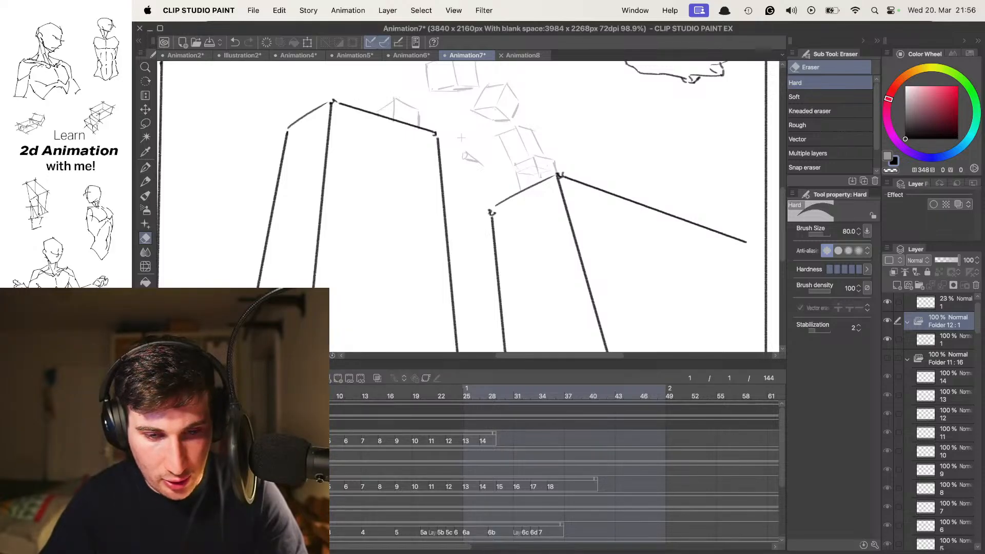
key("alt+]")
left_click(337, 380)
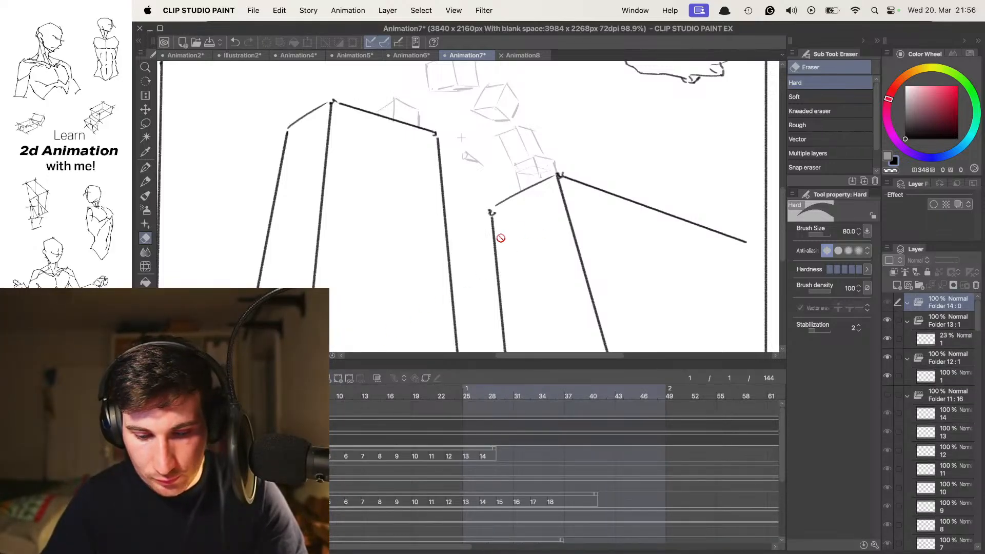
key("p")
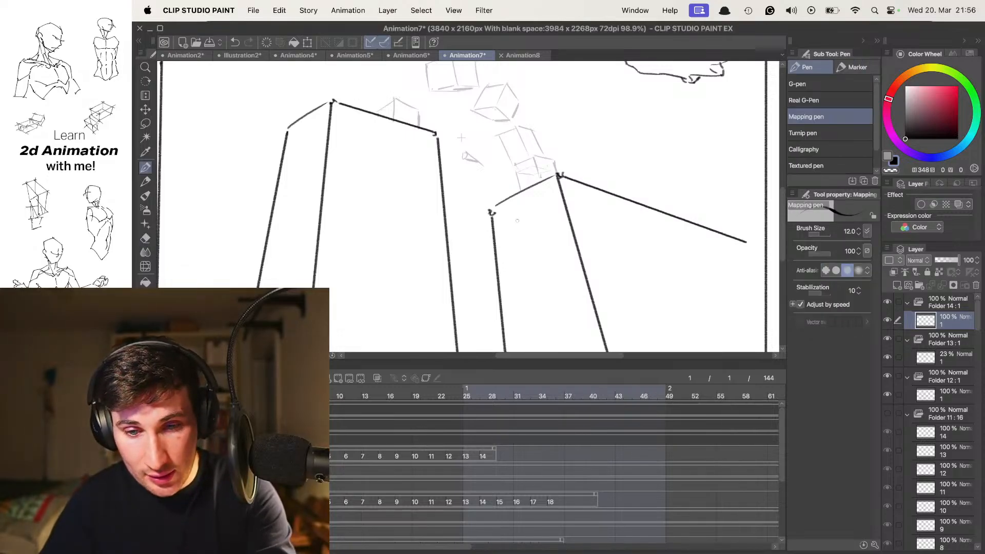
- Trace the small box on the taller building's roof in the first cel, and advance to a second cel
mouse_move(515, 176)
left_mouse_down()
mouse_move(527, 211)
mouse_move(508, 177)
mouse_move(557, 241)
mouse_move(454, 256)
mouse_move(501, 226)
mouse_move(499, 299)
left_mouse_up()
key("super+z")
key("Tab")
mouse_move(518, 213)
left_mouse_down()
mouse_move(469, 187)
mouse_move(546, 246)
mouse_move(549, 302)
left_mouse_up()
left_click_drag(456, 207, 455, 276)
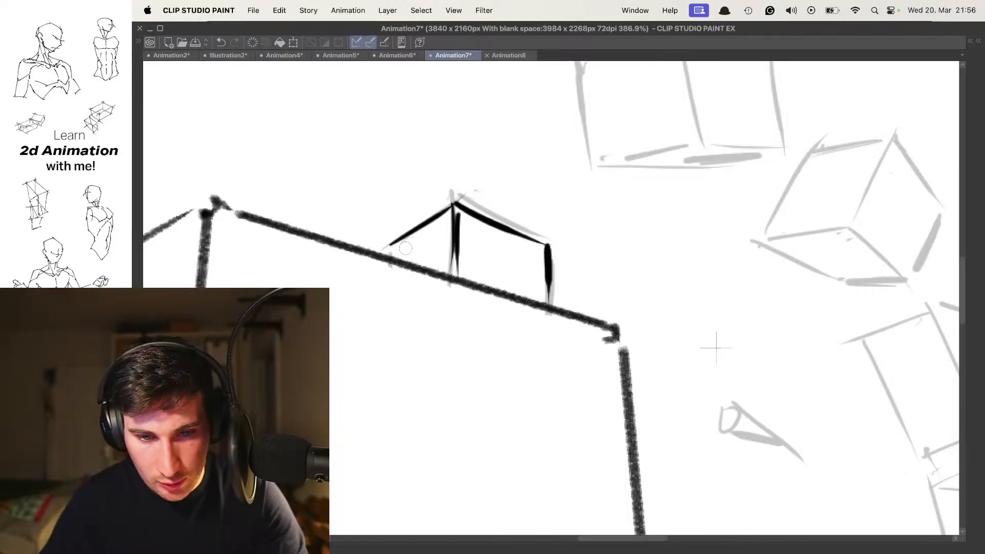
mouse_move(469, 205)
left_mouse_down()
mouse_move(410, 208)
mouse_move(494, 218)
mouse_move(485, 214)
left_mouse_up()
key("Right")
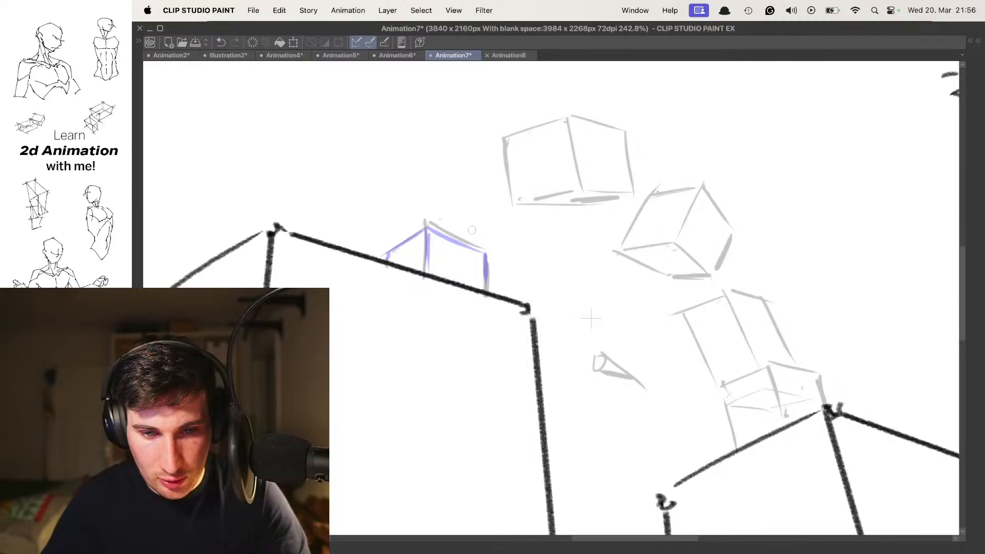
- Try drawing a stretched box leaning toward the first floating block in the second cel, and undo its strokes
scroll(472, 230, "up", 5)
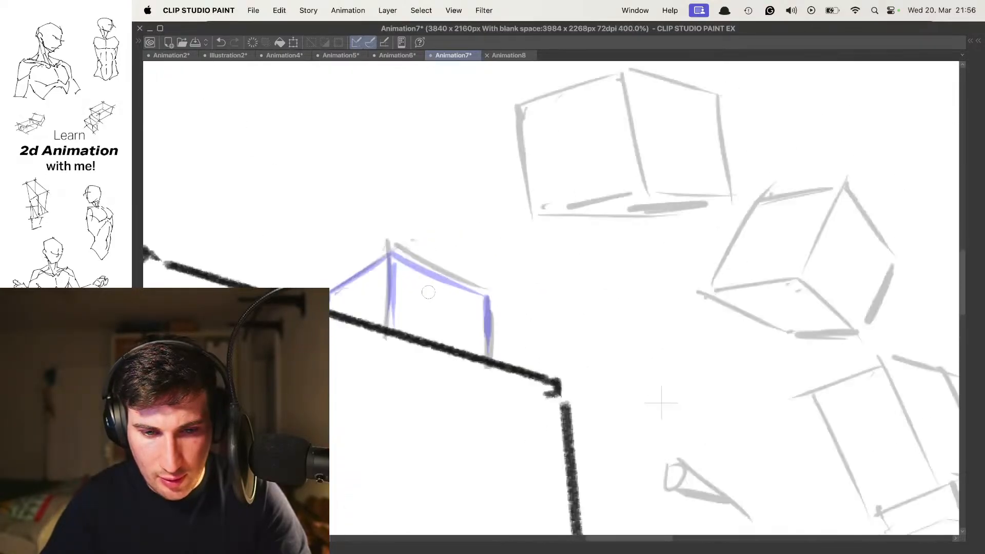
mouse_move(394, 325)
left_mouse_down()
mouse_move(440, 206)
mouse_move(542, 210)
mouse_move(521, 206)
mouse_move(488, 330)
left_mouse_up()
mouse_move(456, 175)
left_mouse_down()
mouse_move(384, 207)
mouse_move(344, 332)
left_mouse_up()
scroll(533, 206, "down", 5)
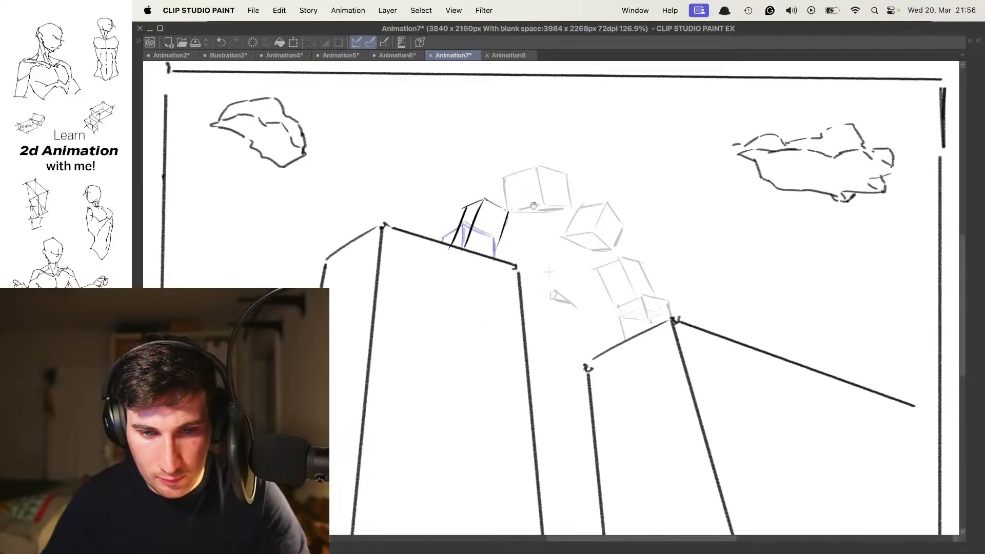
scroll(533, 205, "up", 3)
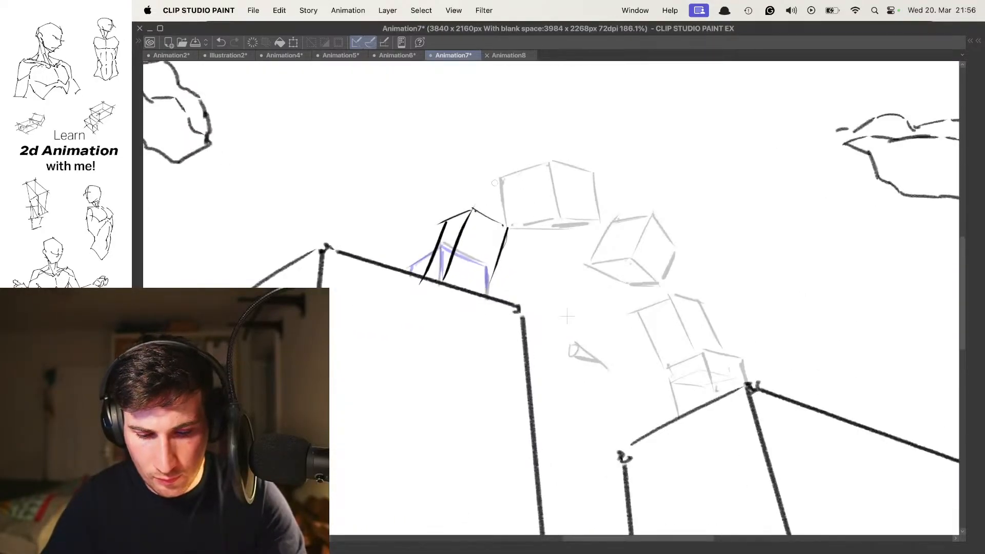
key("ctrl+z")
scroll(513, 187, "up", 2)
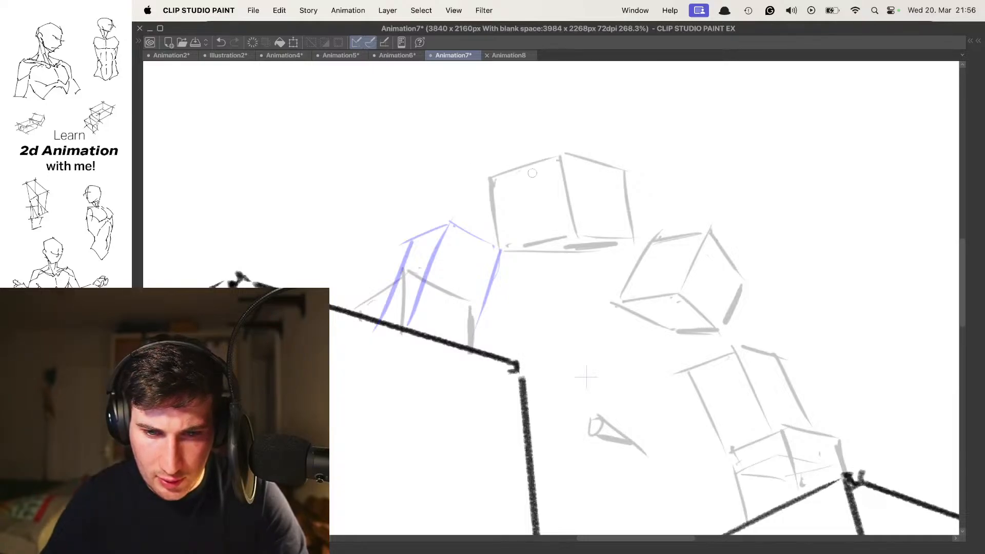
left_click_drag(534, 180, 503, 170)
key("super+z")
key("super+z")
key("super+z")
key("super+z")
key("super+z")
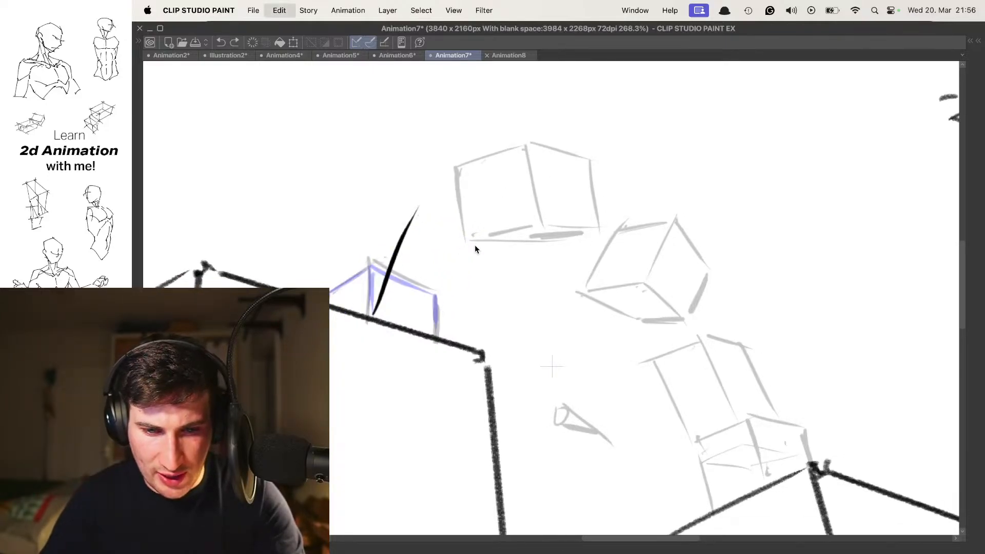
key("super+z")
- Draw a longer stretched box in the second cel, leaning from the taller building's roof up to the first floating block
left_click_drag(390, 303, 477, 195)
key("super+z")
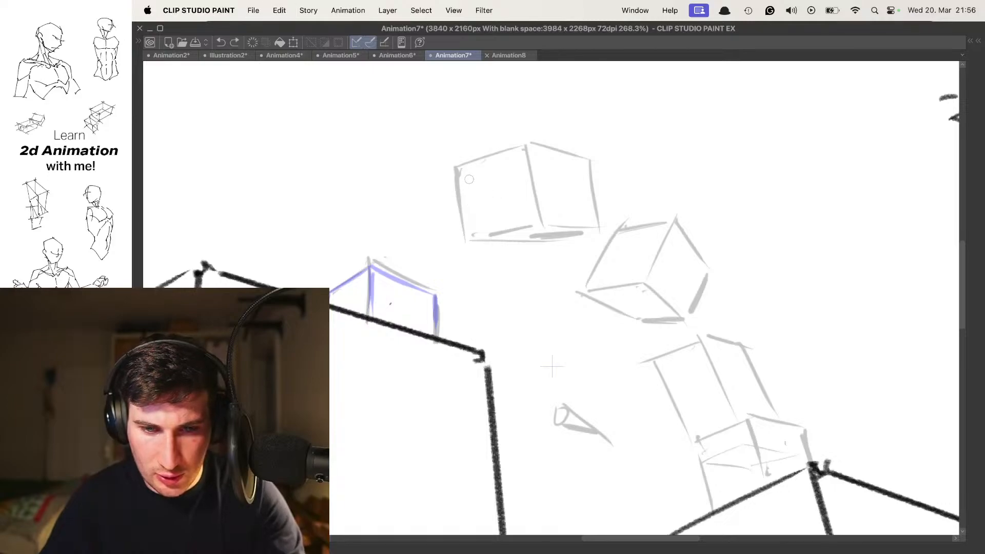
left_click_drag(380, 293, 447, 178)
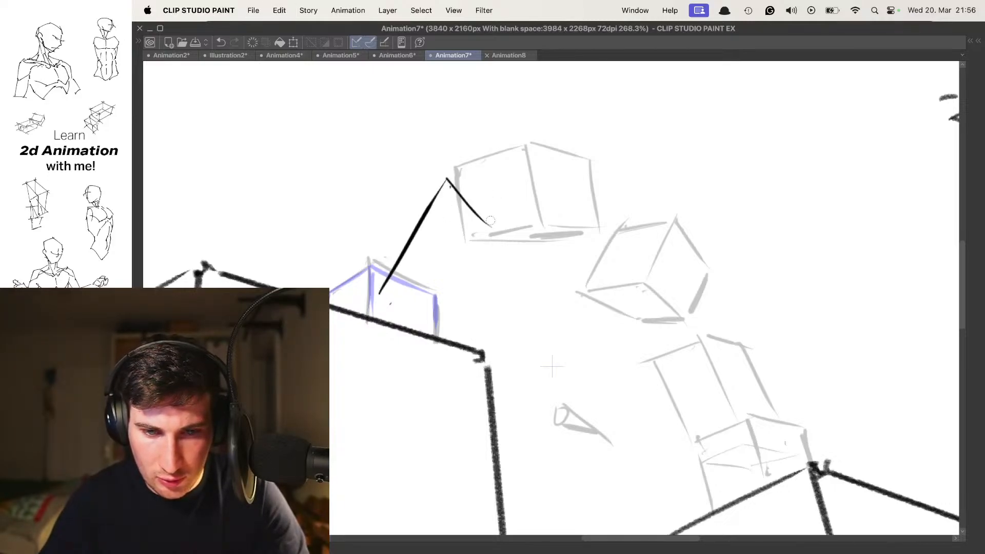
left_click_drag(488, 235, 433, 333)
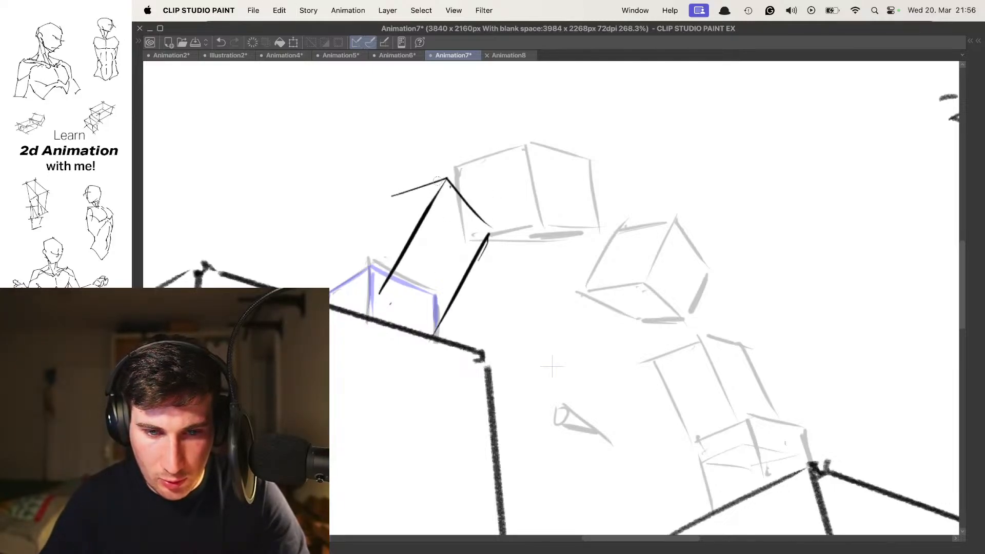
left_click_drag(371, 234, 330, 303)
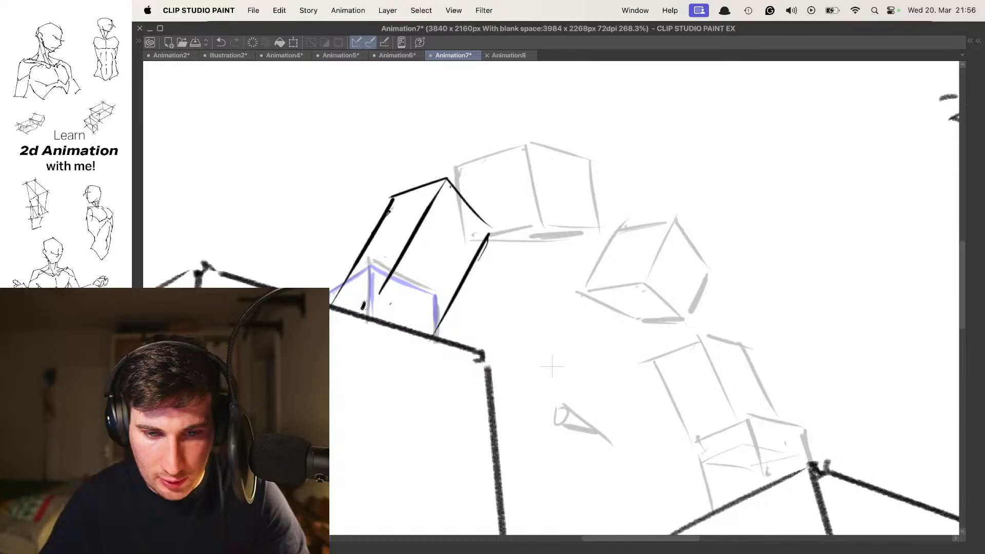
- Flip back and forth between the first two cels to check the box's stretching motion
scroll(552, 366, "down", 3)
key("comma")
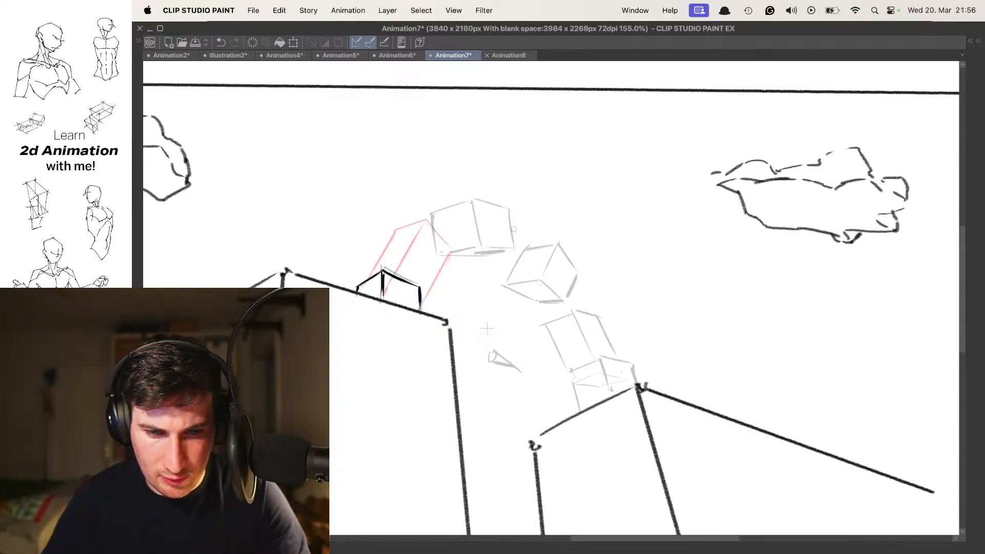
key("period")
key("comma")
key("period")
key("comma")
key("period")
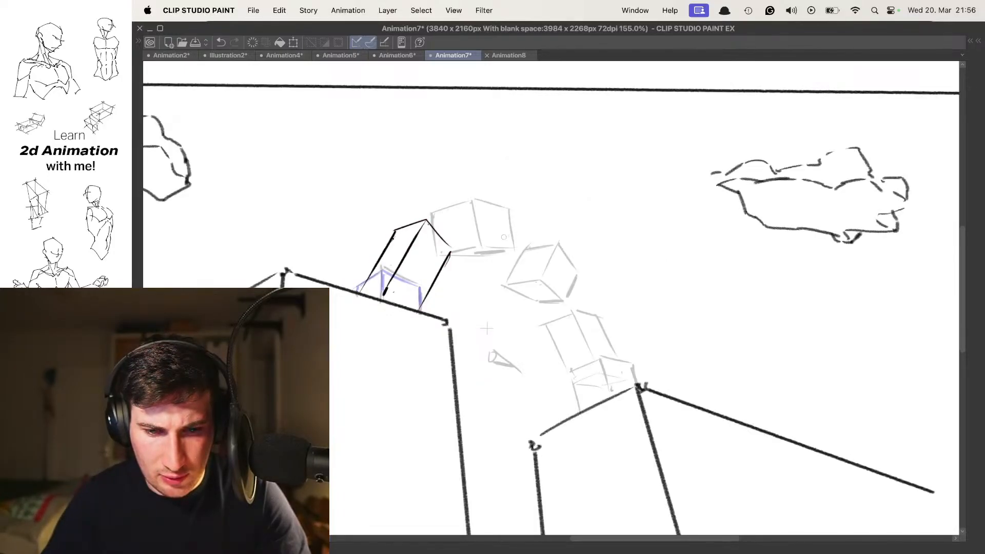
key("comma")
key("period")
- Draw the airborne block with its underside visible in a third cel over the topmost faded block, and compare it with the previous cel
key("period")
scroll(465, 201, "up", 3)
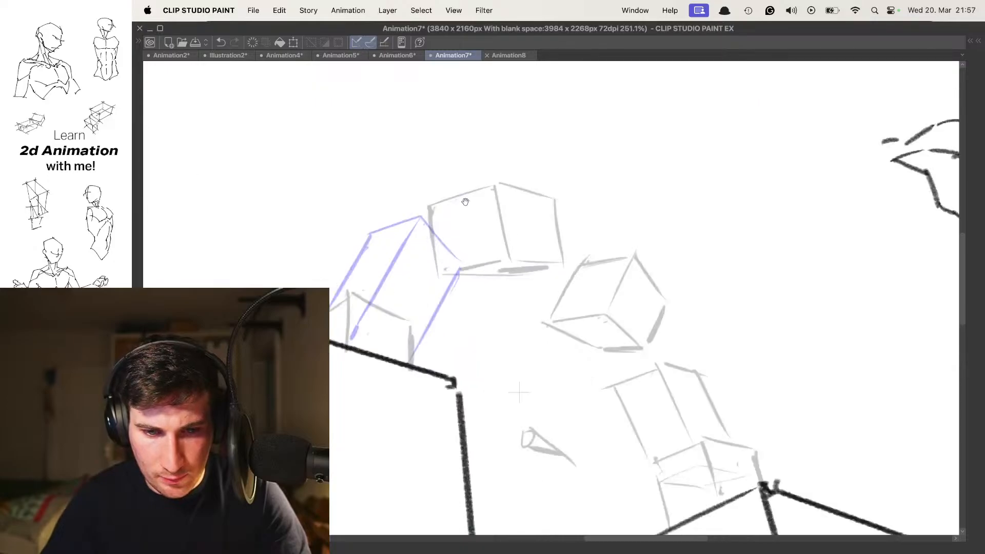
scroll(465, 201, "down", 5)
scroll(439, 184, "up", 5)
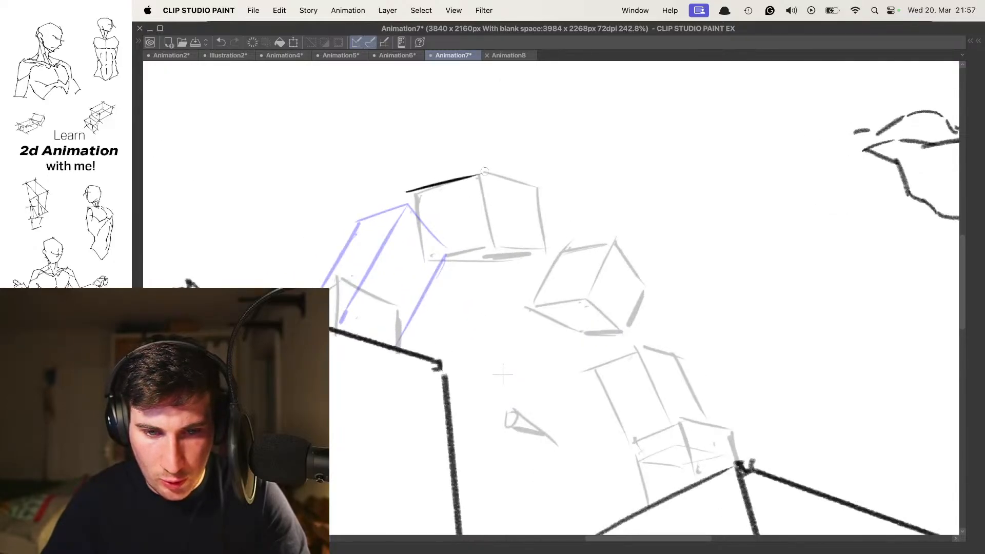
left_click_drag(478, 173, 491, 251)
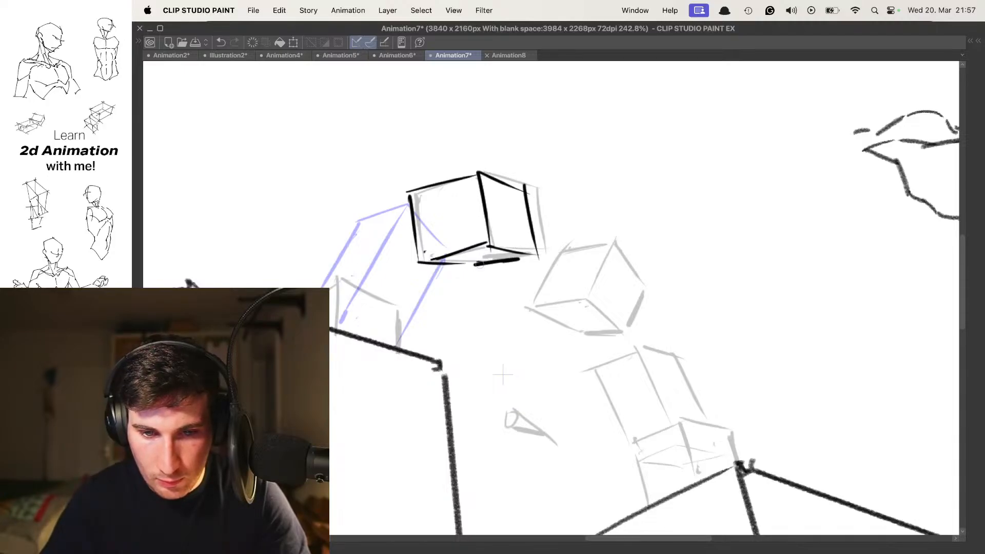
scroll(512, 248, "up", 5)
scroll(506, 242, "down", 8)
key("comma")
key("period")
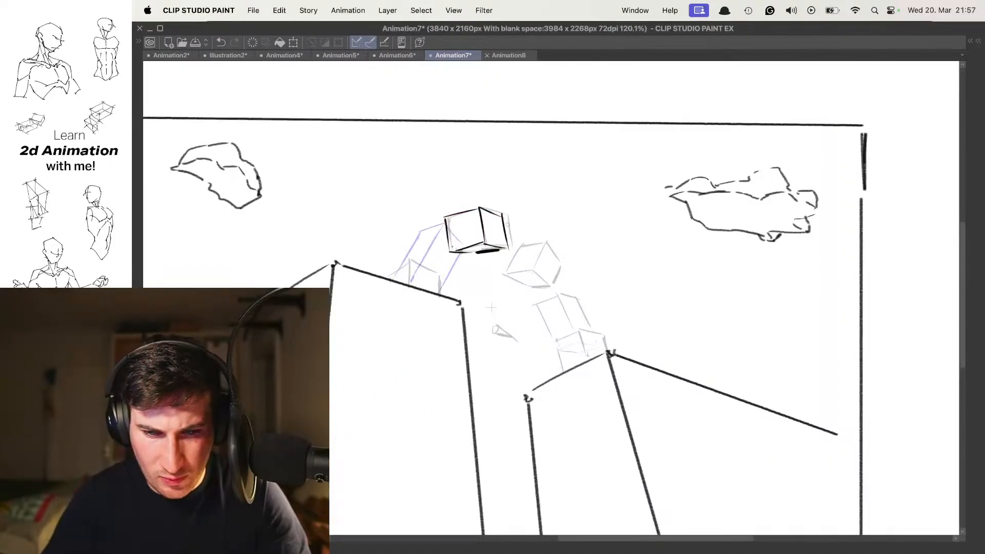
- Draw the tilted block in a fourth cel over the second faded block, and compare it with the previous cel
key("comma")
key("comma")
key("period")
key("comma")
key("period")
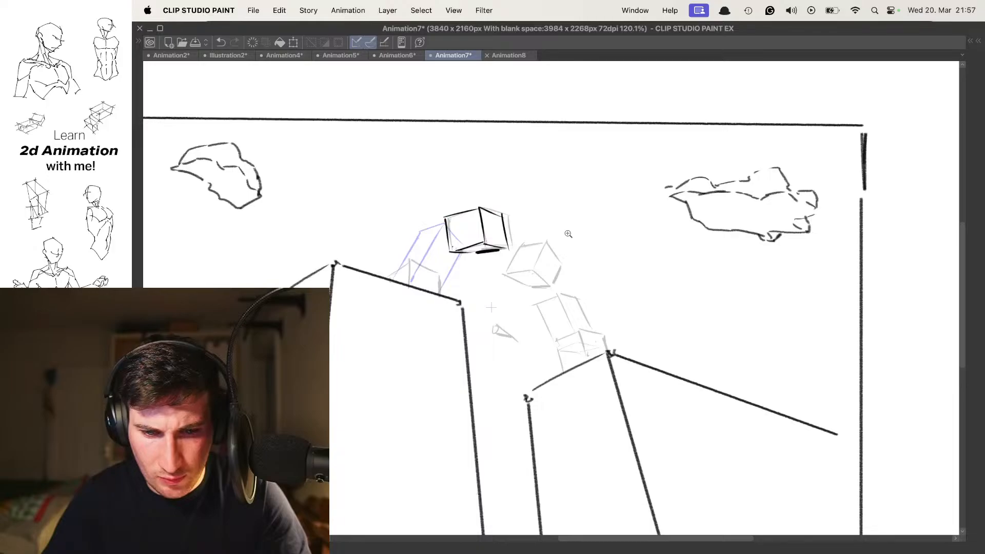
scroll(568, 234, "up", 2)
key("comma")
scroll(544, 215, "up", 3)
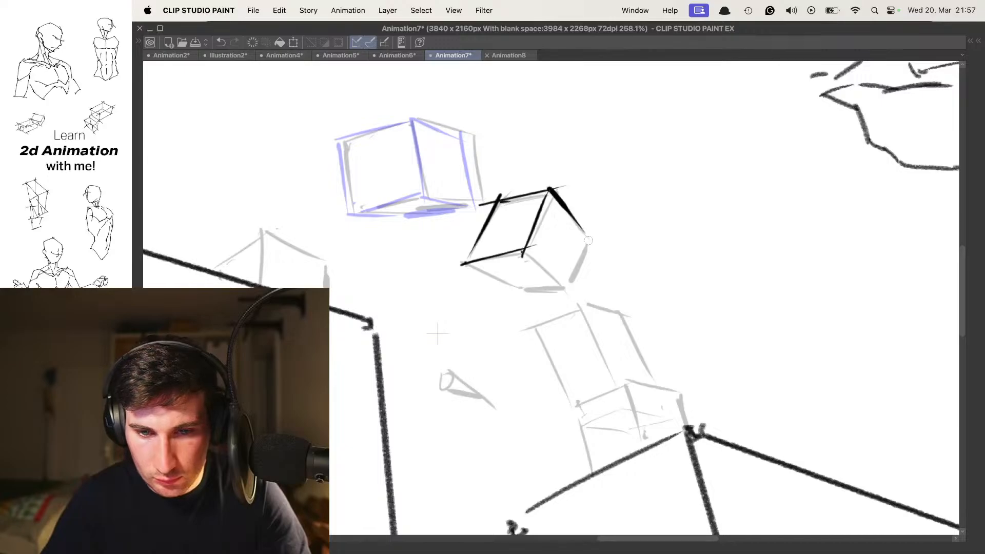
left_click_drag(535, 258, 518, 205)
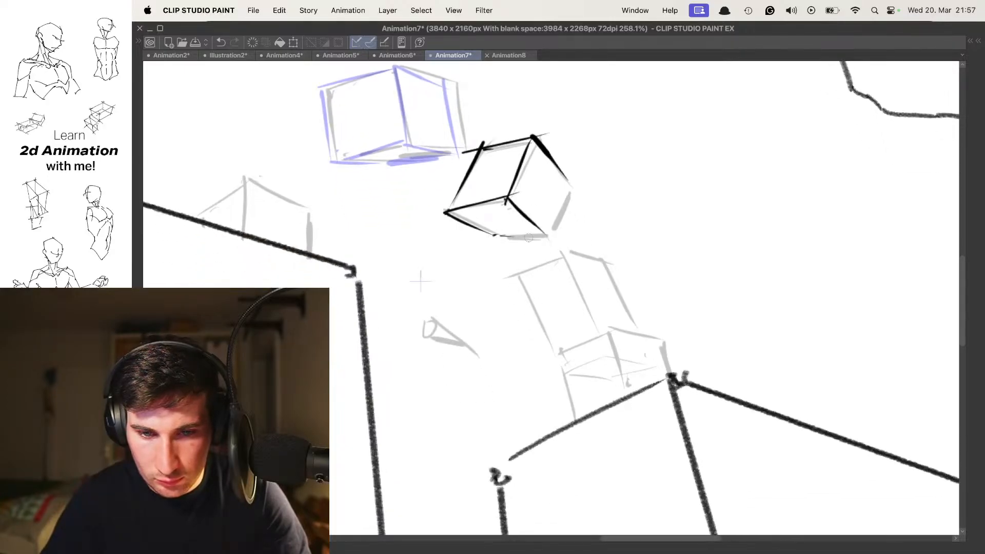
scroll(517, 222, "down", 5)
key("comma")
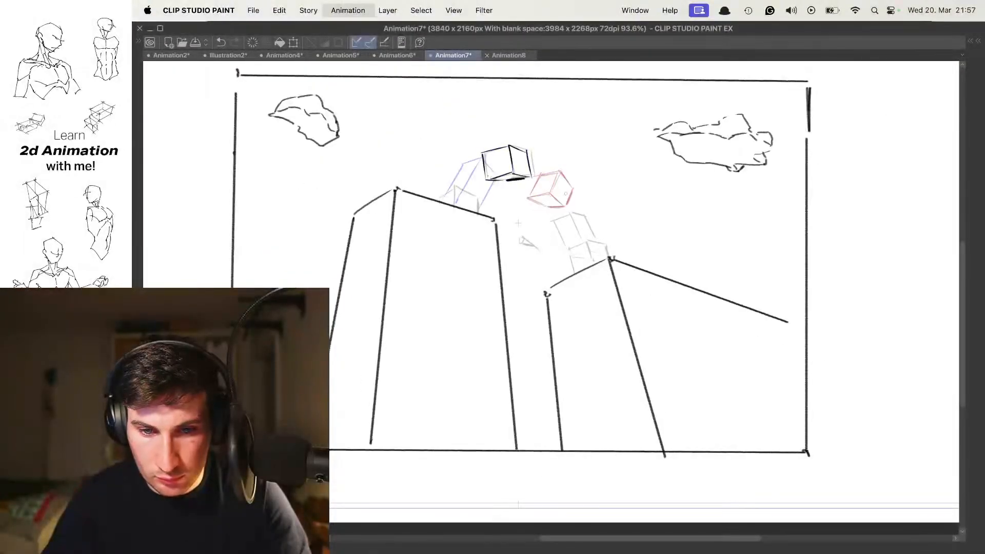
key("period")
scroll(534, 211, "up", 2)
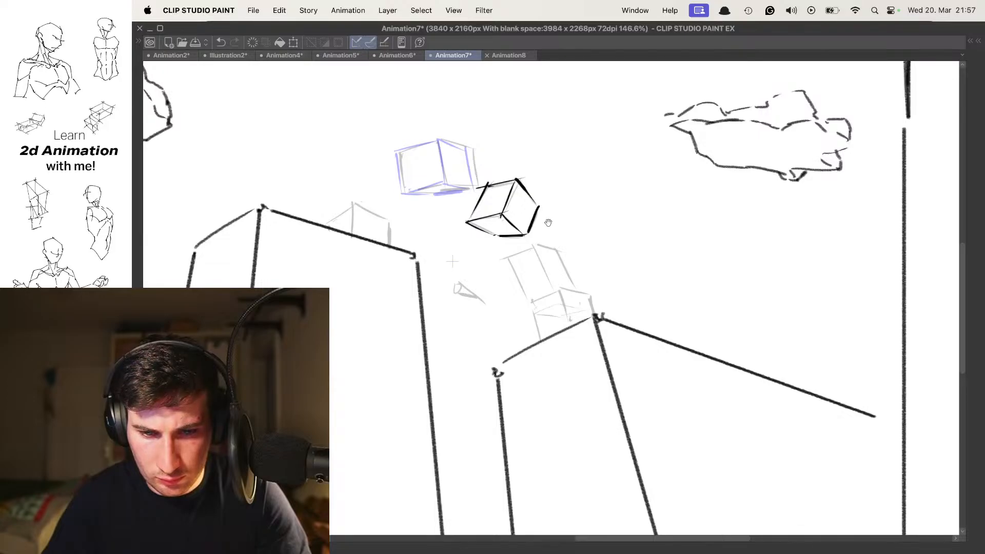
scroll(533, 182, "up", 1)
scroll(548, 211, "down", 1)
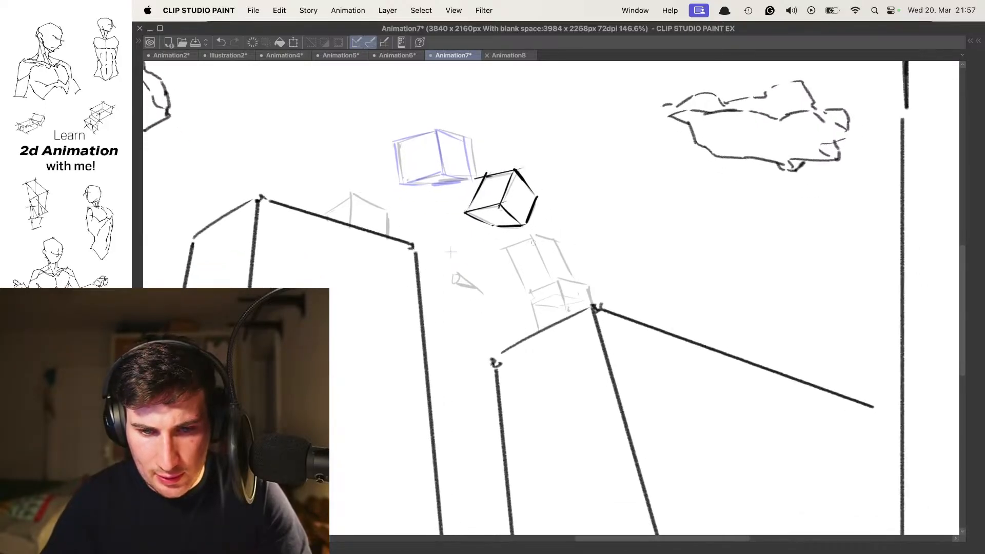
- Draw the stretched, falling box in a fifth cel, reaching from below the tilted block down to the shorter building's roof
key("period")
scroll(585, 287, "up", 2)
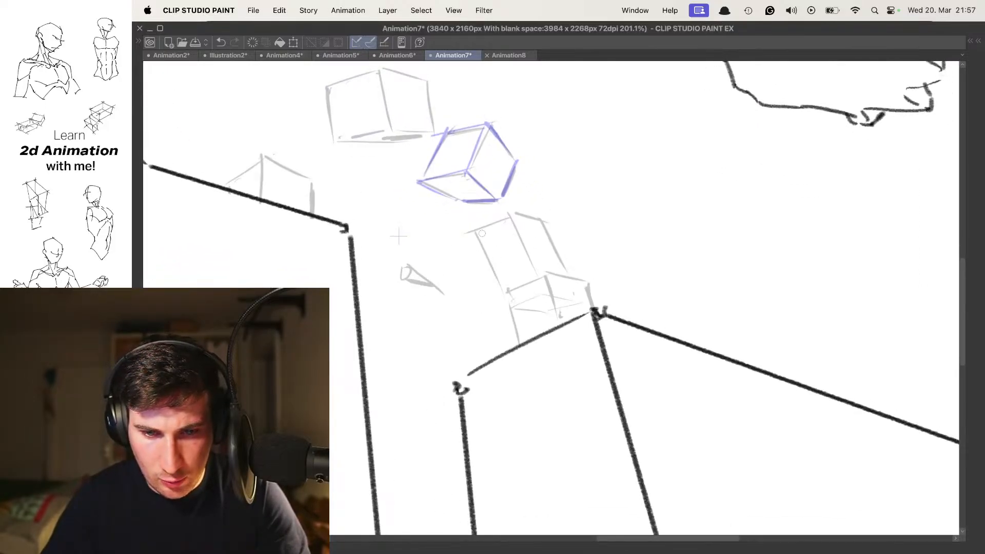
left_click_drag(477, 229, 524, 322)
key("super+z")
left_click_drag(475, 233, 523, 323)
key("super+z")
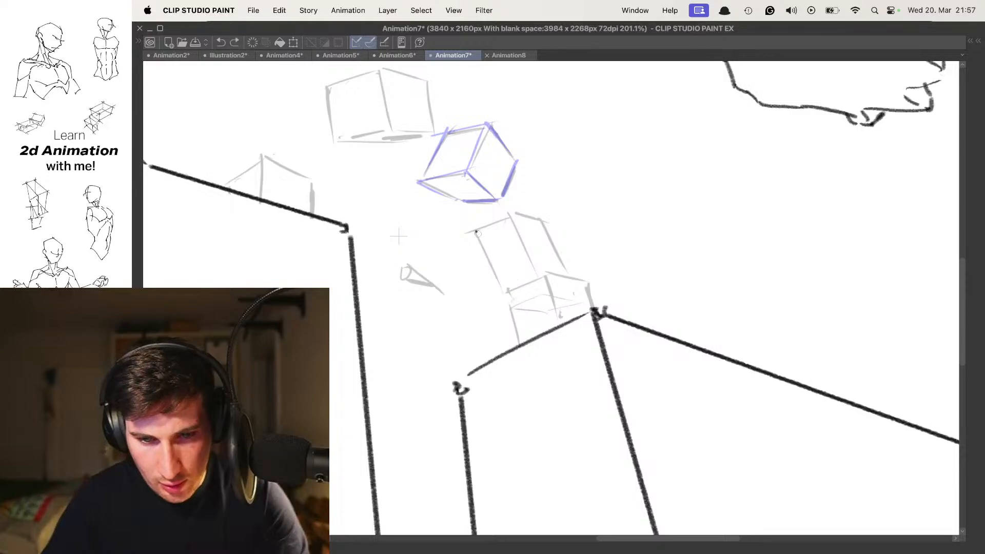
left_click_drag(477, 233, 518, 328)
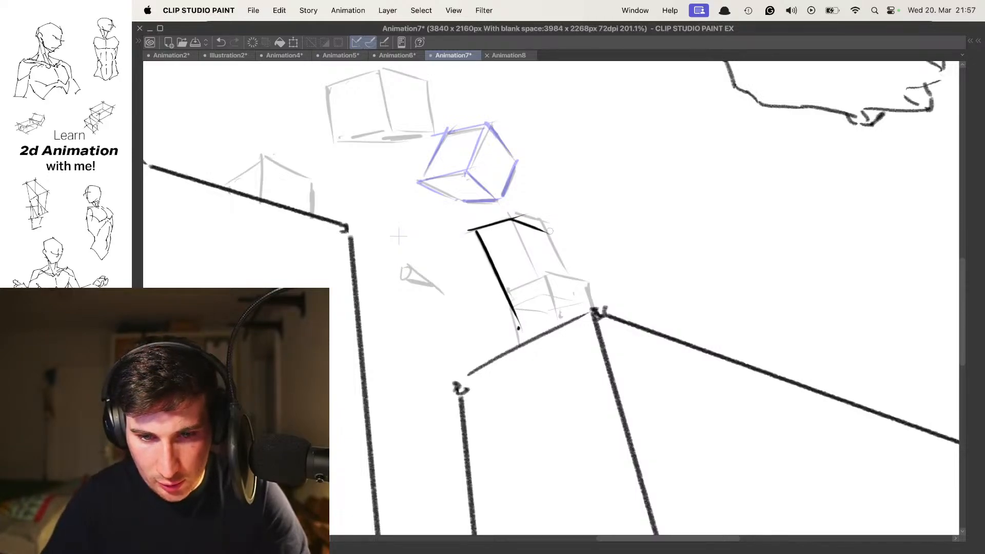
mouse_move(519, 228)
left_mouse_down()
mouse_move(555, 309)
mouse_move(573, 288)
mouse_move(581, 314)
left_mouse_up()
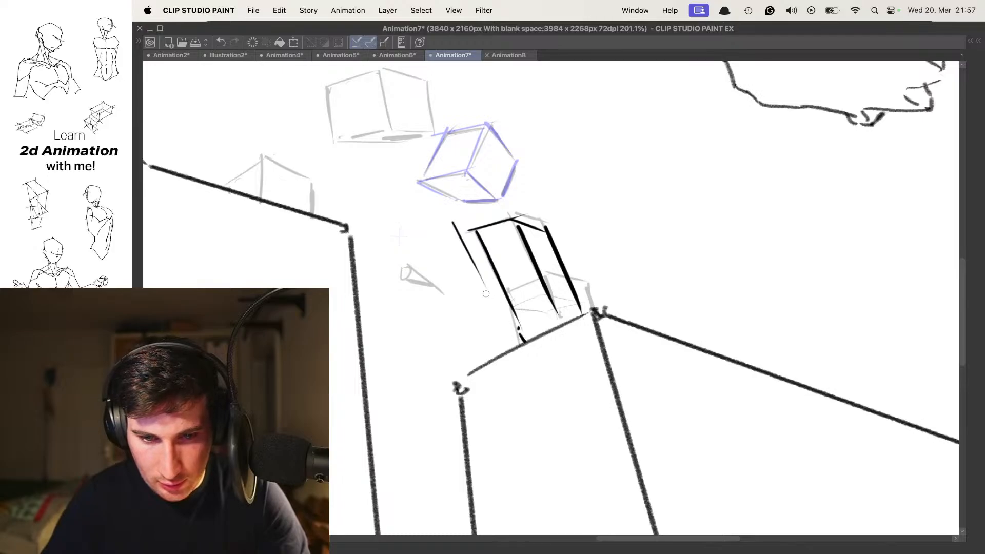
- Undo the outer speed lines beside the falling box and redraw shorter ones close around its upper part
left_click_drag(558, 224, 560, 232)
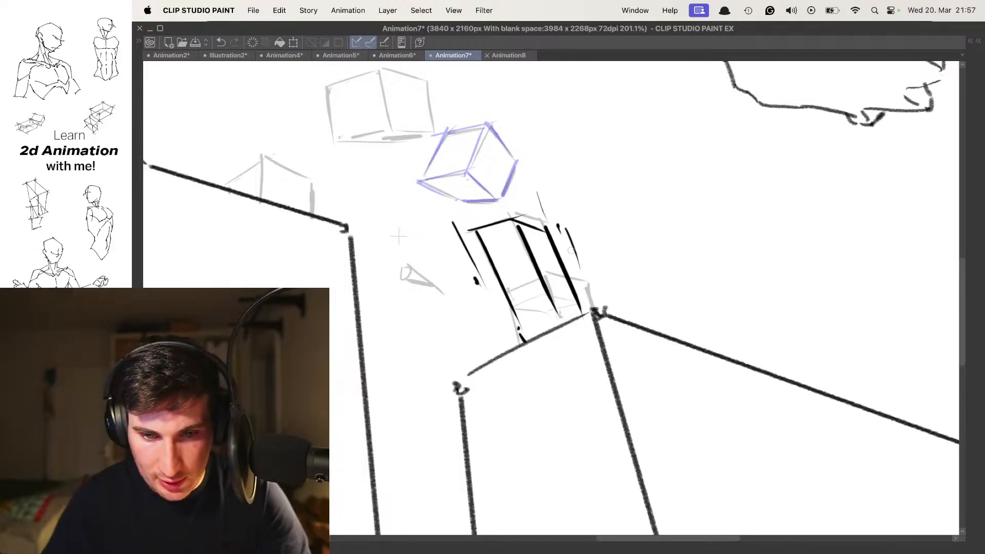
key("super+z")
key("super+z")
key("super+z")
key("super+z")
left_click_drag(510, 191, 541, 255)
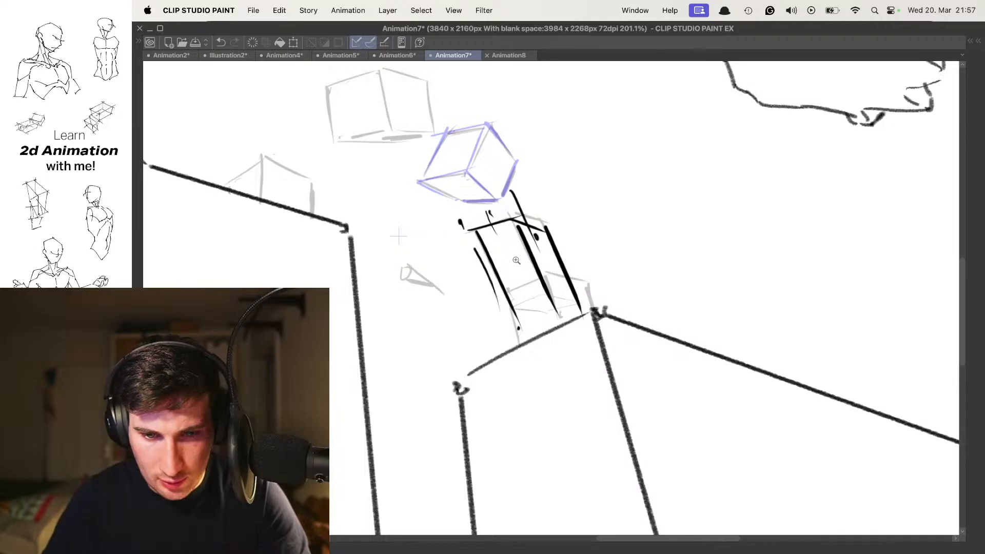
- Flip through the cels drawn so far to check the box's leap up to the fifth cel
left_click_drag(516, 260, 490, 260)
key("comma")
key("comma")
key("comma")
key("comma")
key("period")
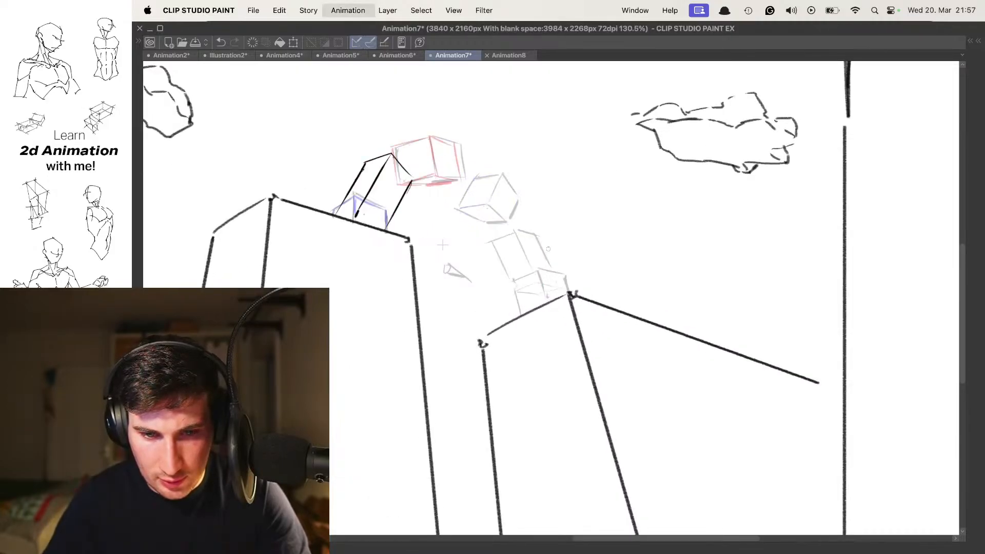
key("period")
key("period")
scroll(565, 291, "up", 5)
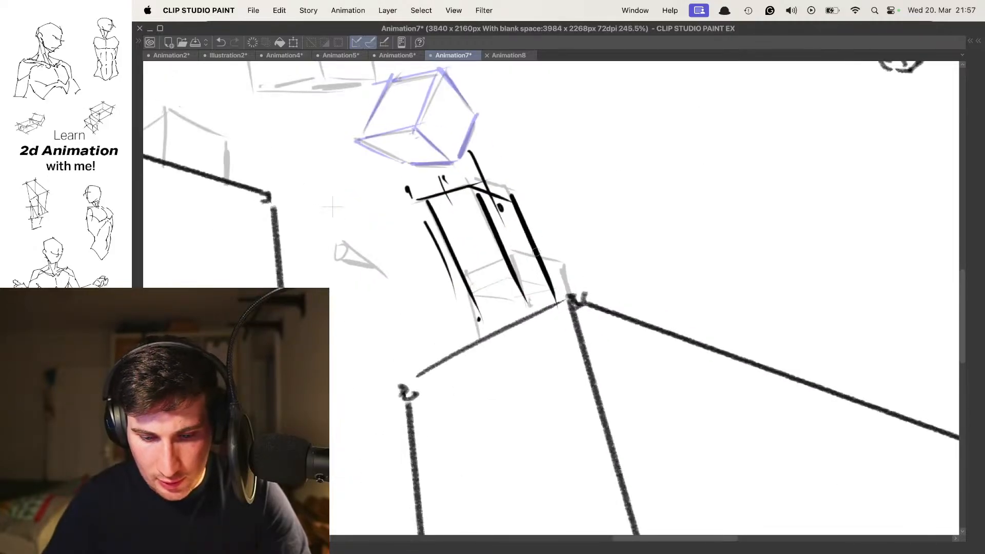
- Draw a wide, squashed box flat on the shorter building's roof in a sixth cel
key("comma")
scroll(528, 280, "left", 2)
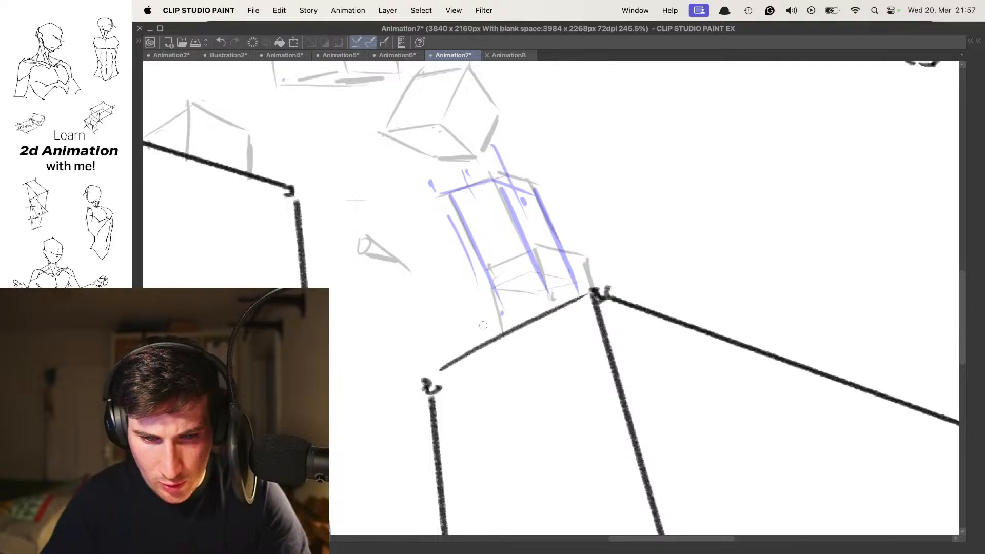
left_click_drag(464, 329, 580, 280)
key("super+z")
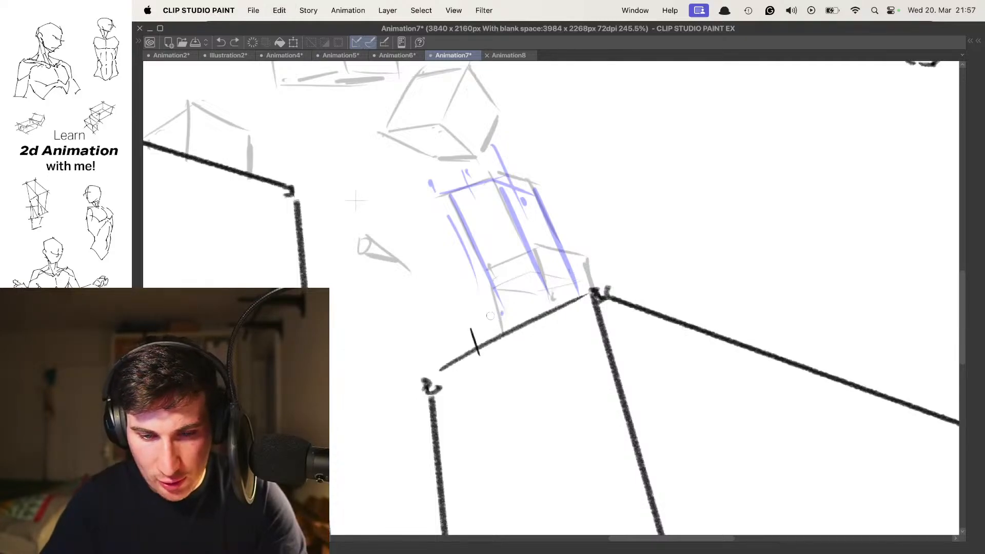
mouse_move(473, 322)
left_mouse_down()
mouse_move(571, 267)
mouse_move(636, 295)
left_mouse_up()
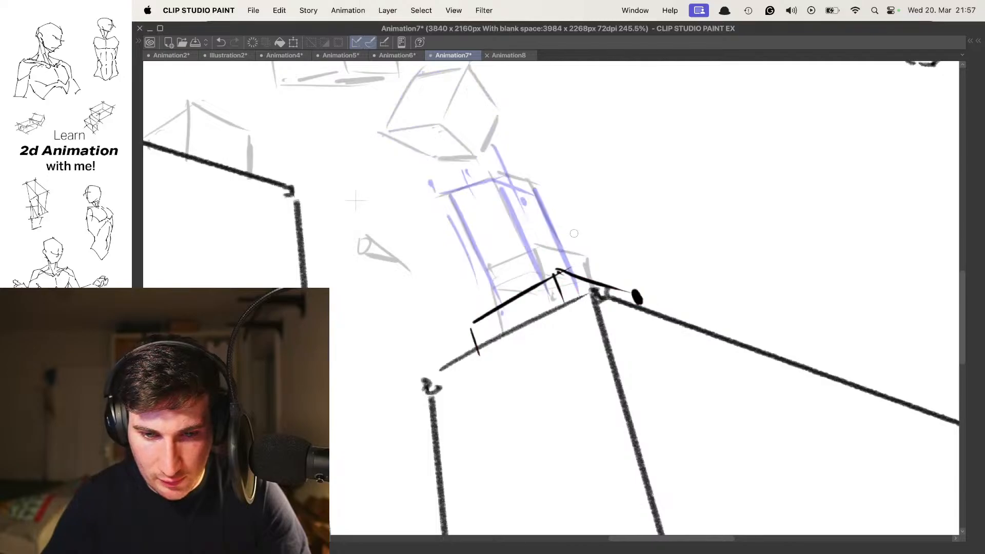
- Draw the rebounding, taller box standing on the shorter building's roof in a seventh cel, and compare it with its neighbouring cels
key("Right")
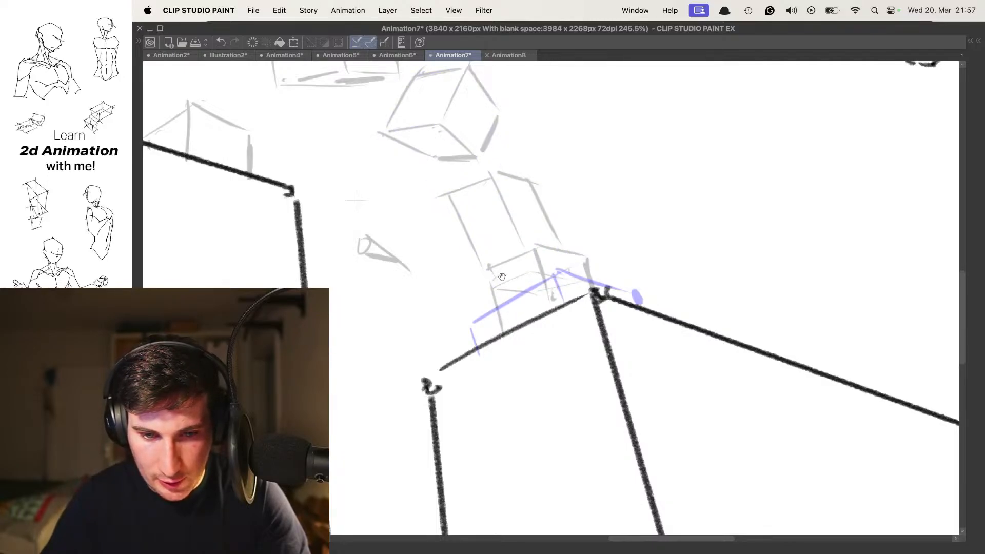
left_click_drag(495, 237, 524, 336)
key("ctrl+z")
left_click_drag(485, 228, 513, 333)
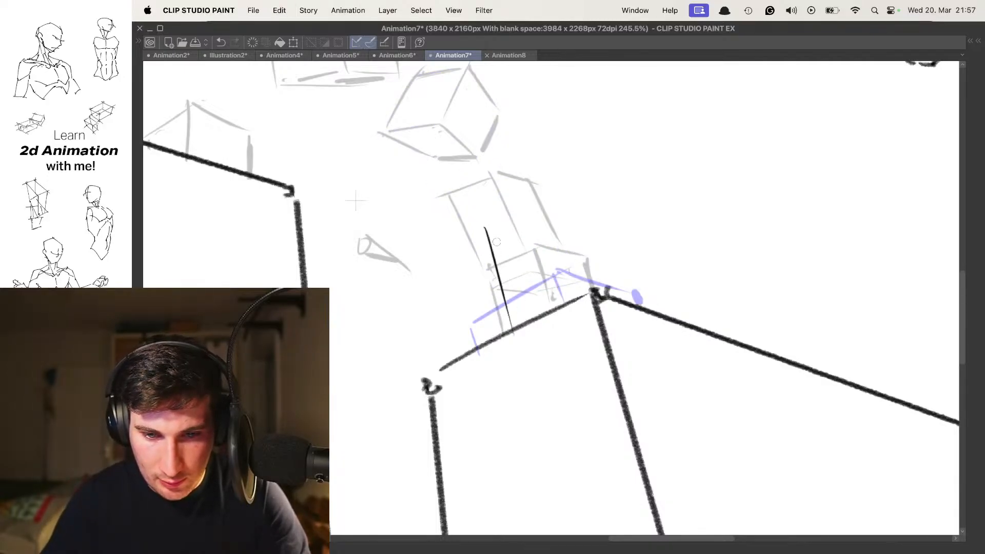
left_click_drag(491, 260, 518, 336)
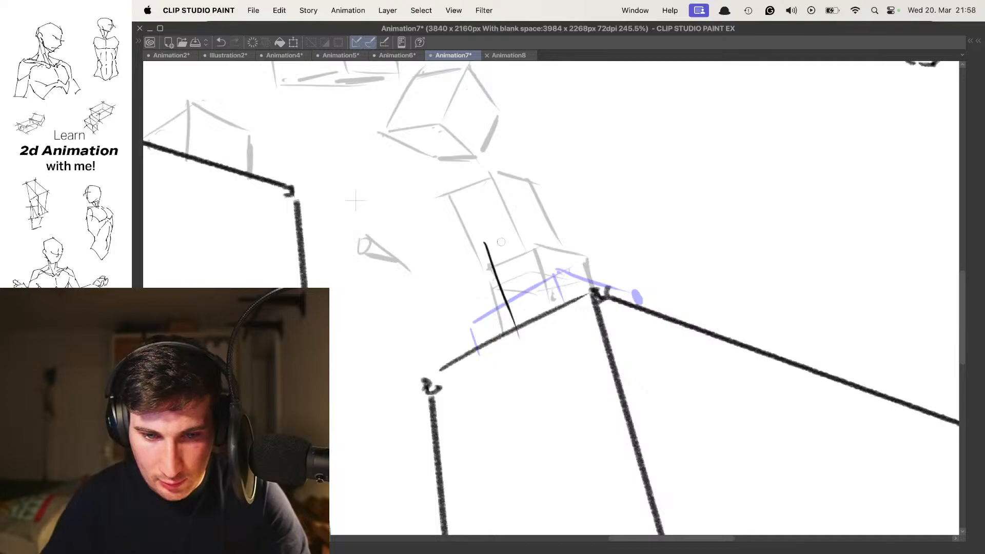
left_click_drag(516, 229, 541, 312)
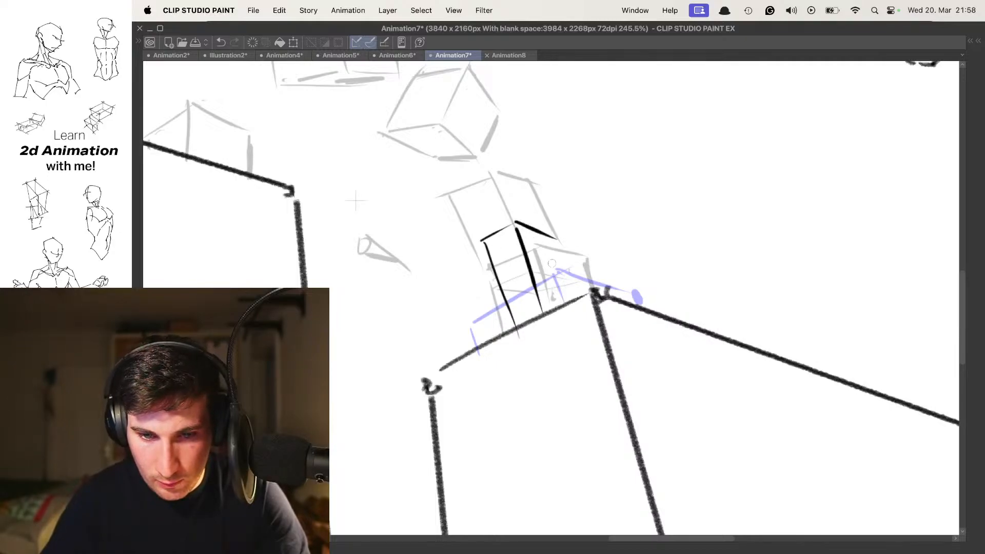
key("Left")
key("Right")
key("Right")
key("Left")
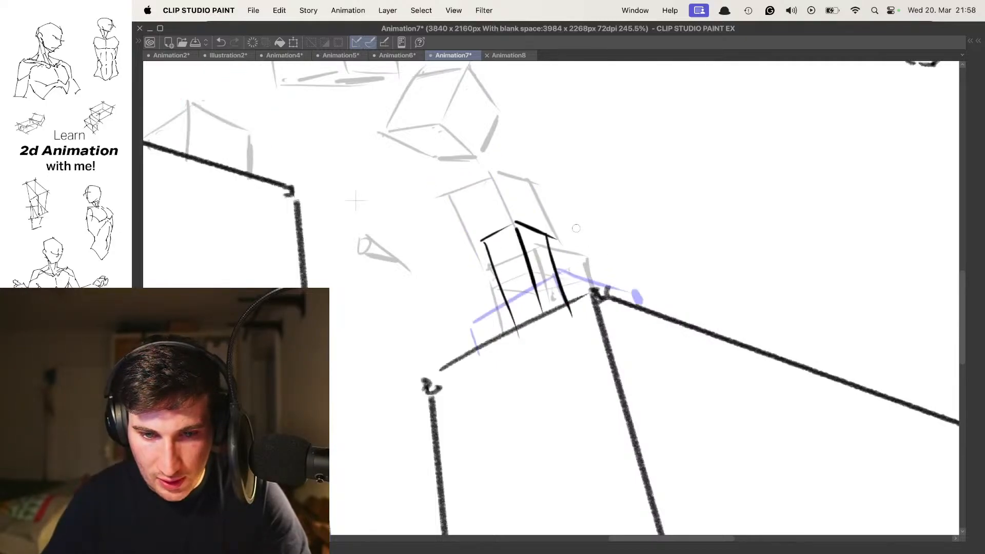
- Draw the settled box over the lowest faded box on the shorter building's roof in an eighth cel
key("Right")
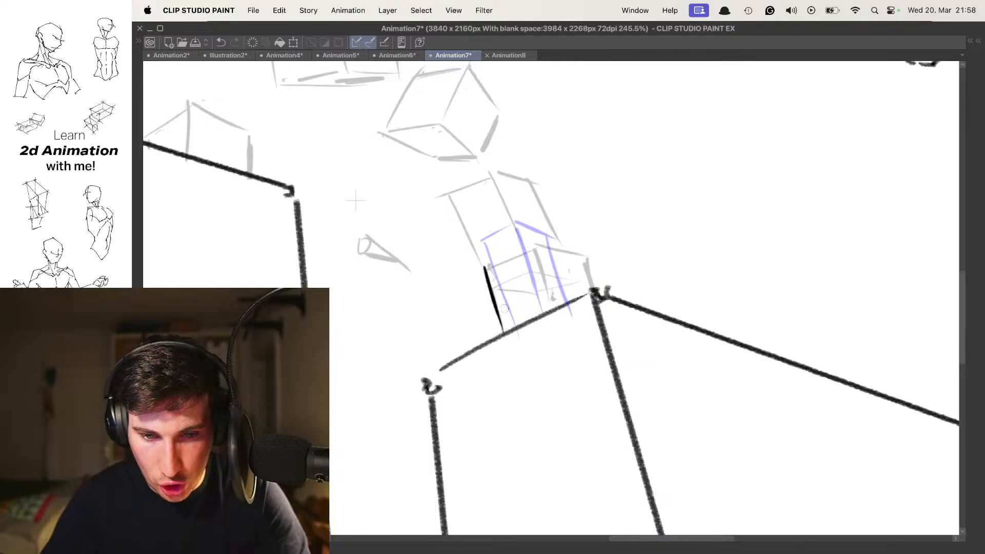
left_click_drag(534, 253, 554, 314)
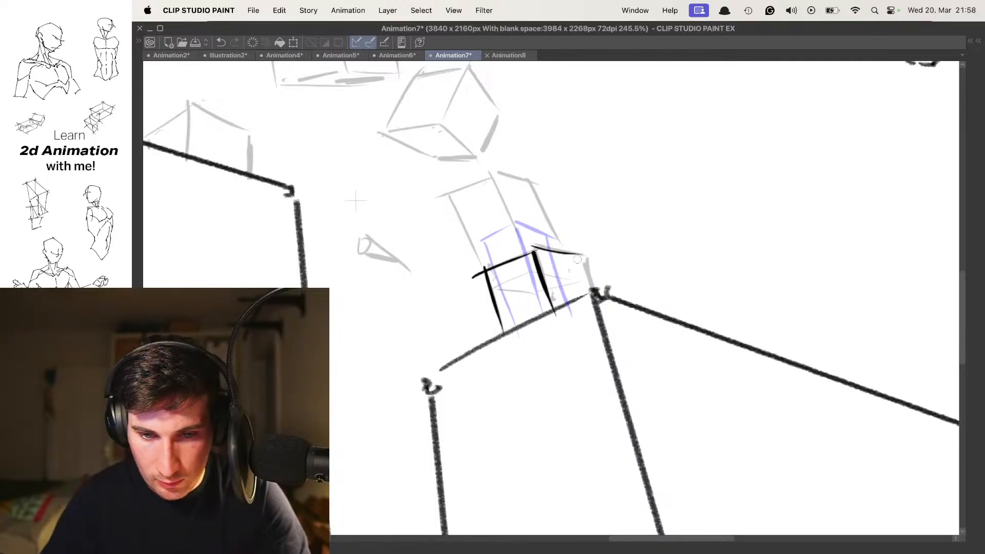
- Flip repeatedly through all the cels to review the box's complete leap and landing
scroll(578, 265, "down", 5)
key("Left")
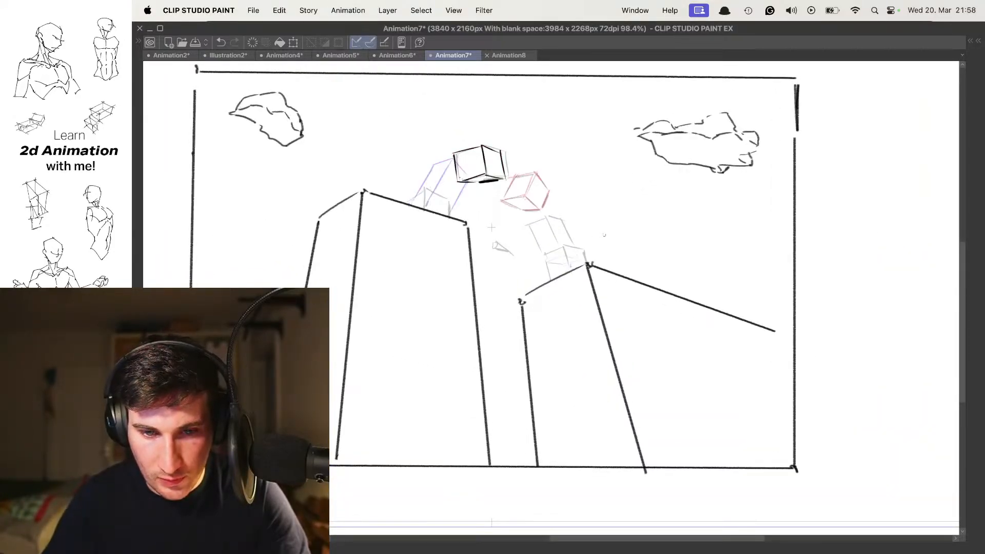
key("Right")
key("Left")
key("Right")
key("Left")
key("Right")
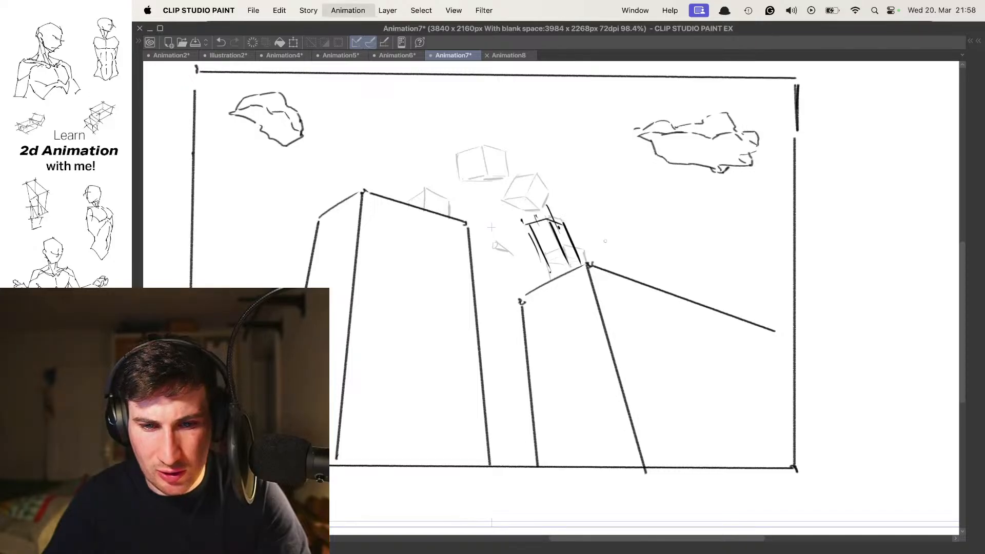
key("Left")
key("Right")
key("Right")
key("Right")
key("Right")
key("Right")
key("Right")
key("Right")
key("Right")
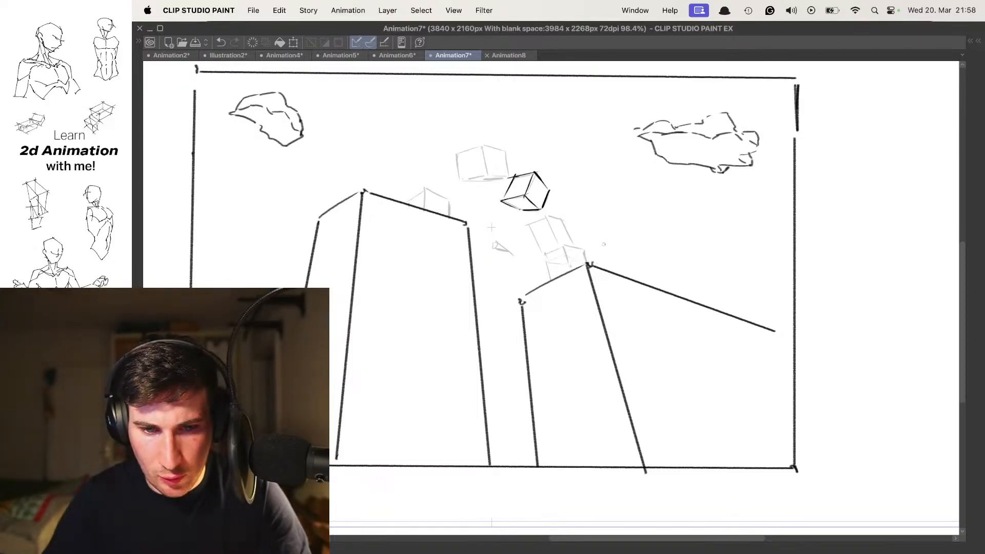
key("Left")
key("Left")
key("Left")
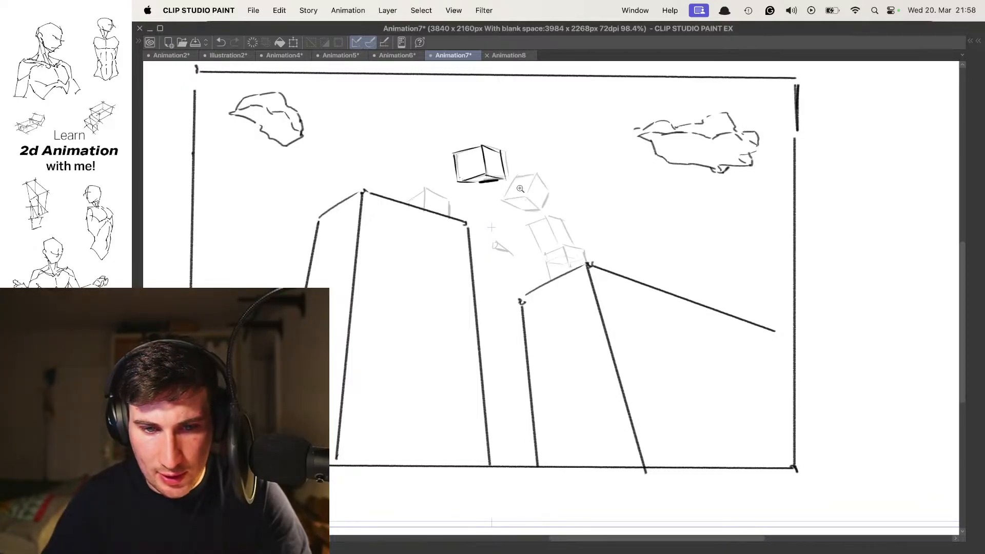
- Hatch the underside of the airborne block in the third cel and of the tilted block in the fourth cel
scroll(502, 173, "up", 5)
left_click_drag(502, 173, 504, 191)
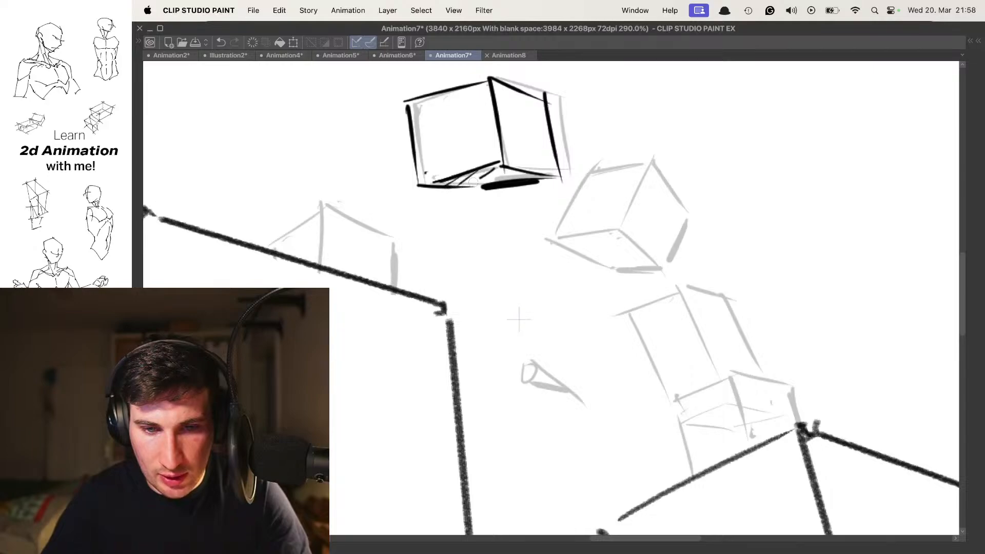
left_click_drag(519, 319, 408, 231)
key("Right")
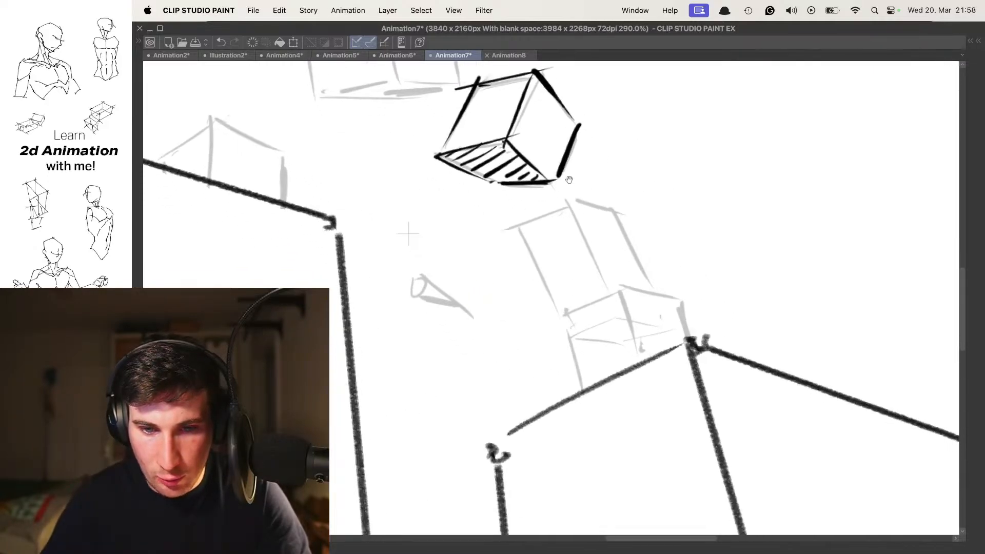
- View the whole scene at 100% and flip through the cels to check the hatched undersides in motion
key("Right")
key("super+alt+0")
key("Left")
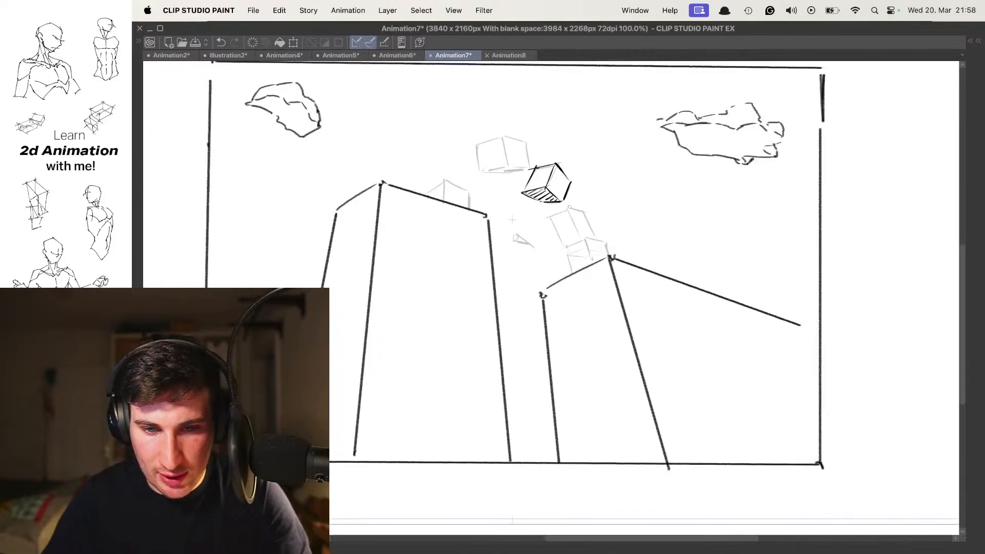
key("Left")
key("Right")
key("Left")
key("Left")
key("Left")
key("Left")
key("Left")
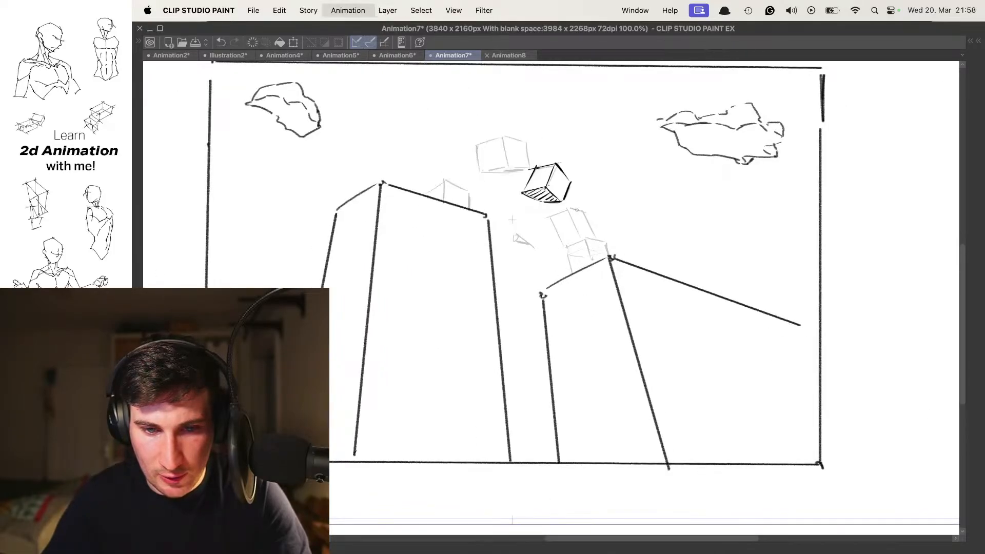
key("Left")
key("Right")
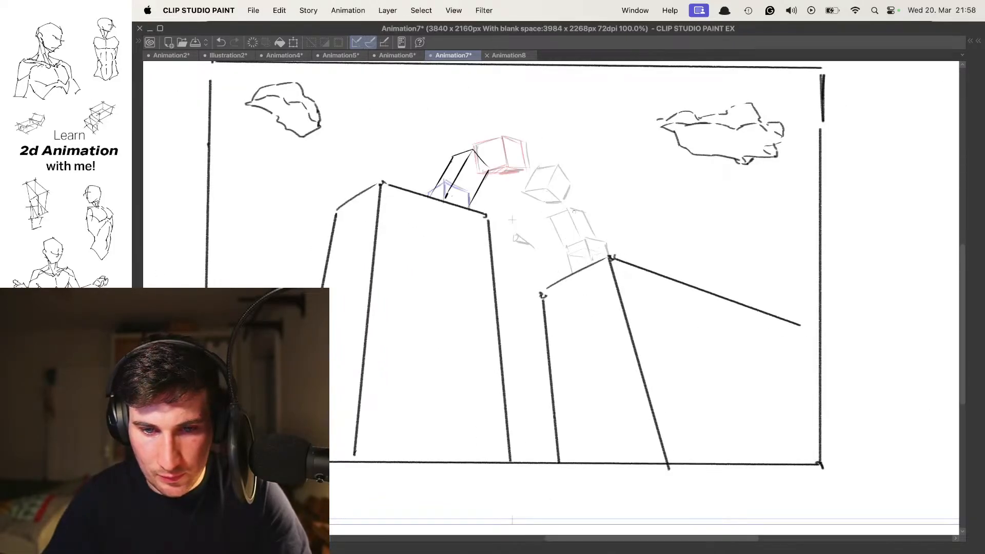
key("Left")
- Hide Folder 13 with the faded guide boxes, and return to the full canvas view
key("Tab")
left_click_drag(456, 201, 457, 215)
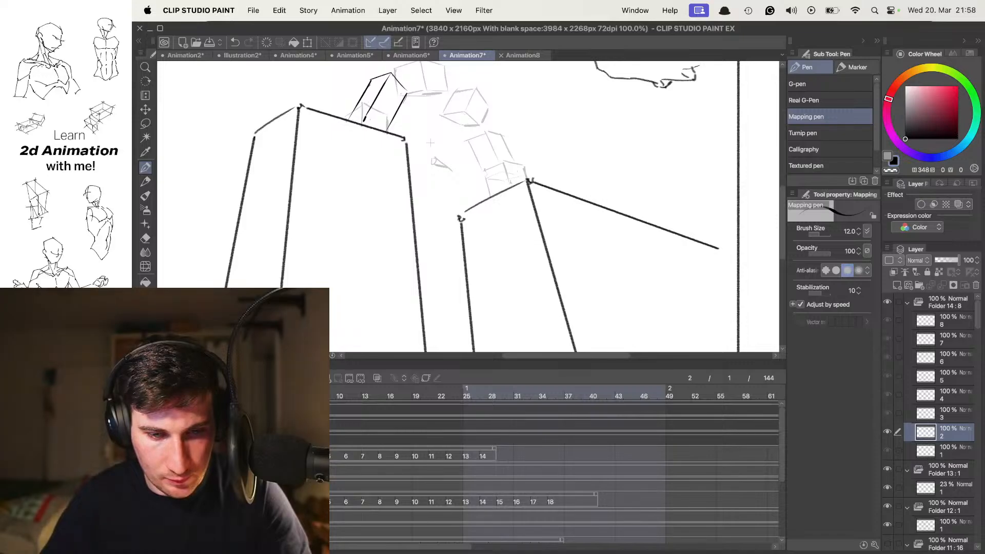
left_click(887, 470)
left_click(886, 469)
left_click(887, 469)
key("Tab")
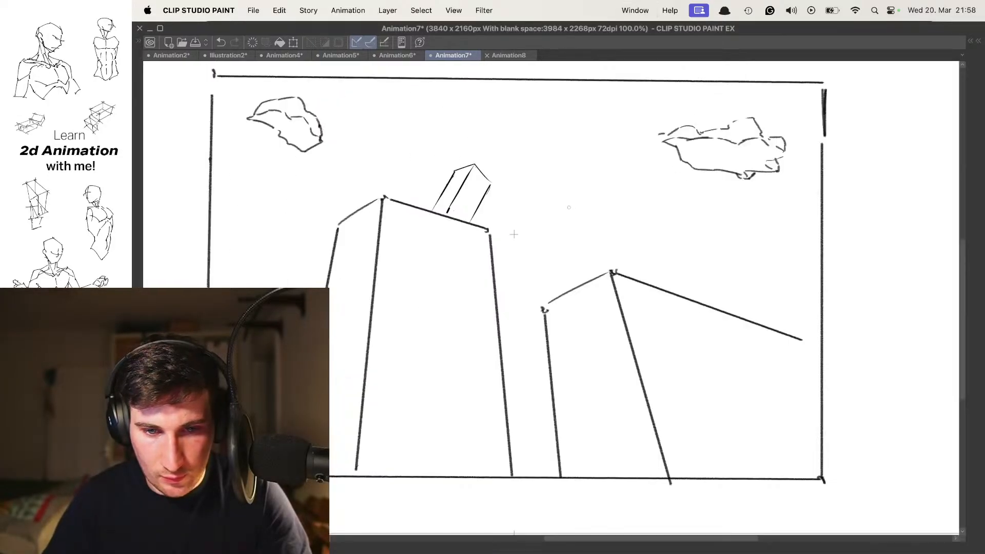
- Flip through the cels from the takeoff on the taller roof to review the box's leap
key("Right")
key("Right")
key("Right")
key("Right")
key("Right")
key("Right")
key("Right")
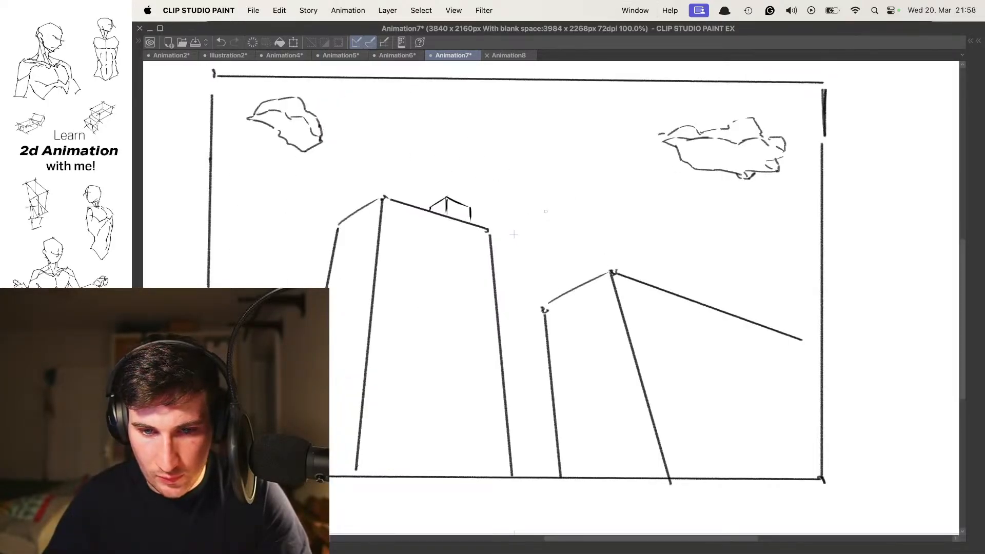
- Step through the landing cels on the shorter building's roof, comparing the flattened, stretched and settled box in cels 6 to 8
scroll(586, 214, "up", 5)
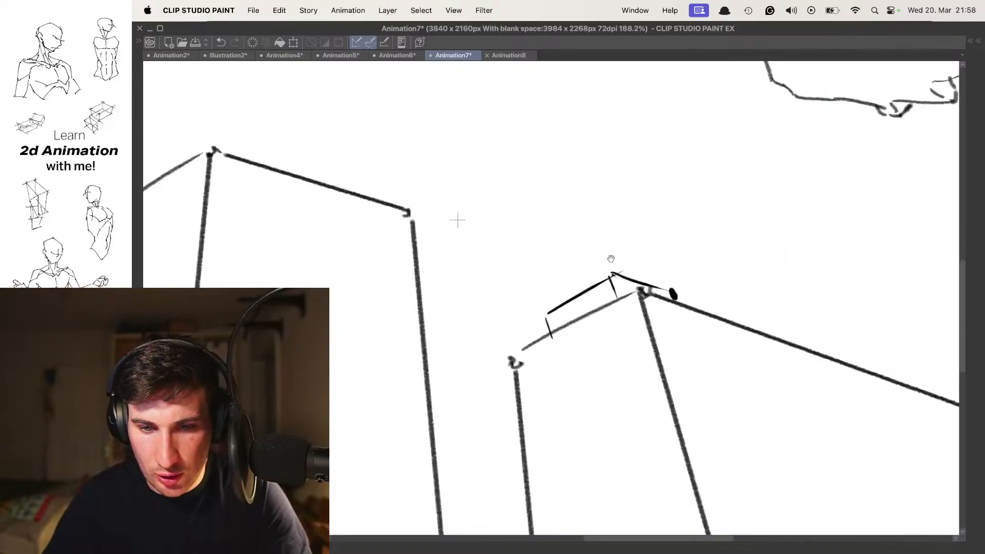
key("Right")
key("Right")
key("Right")
key("Right")
key("Tab")
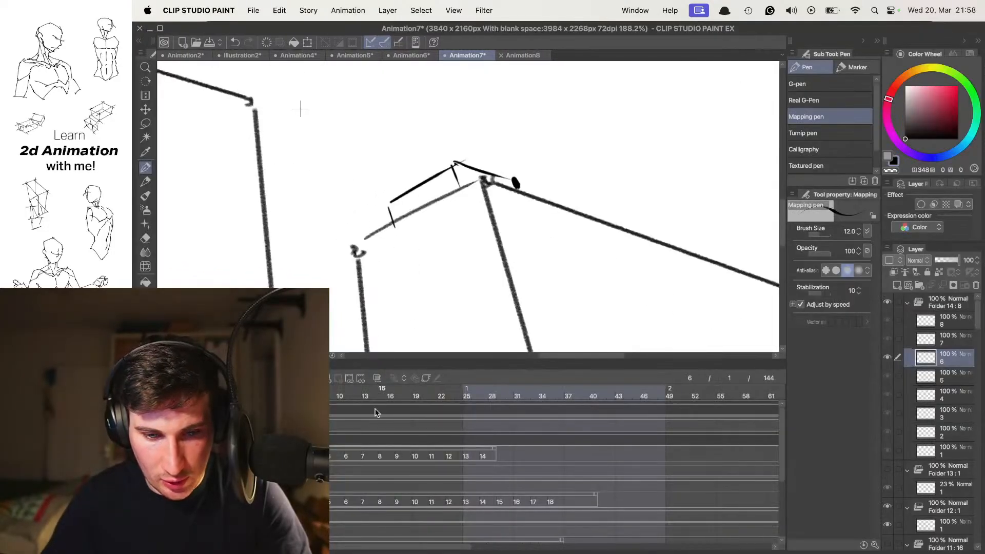
key("Right")
key("Right")
key("Left")
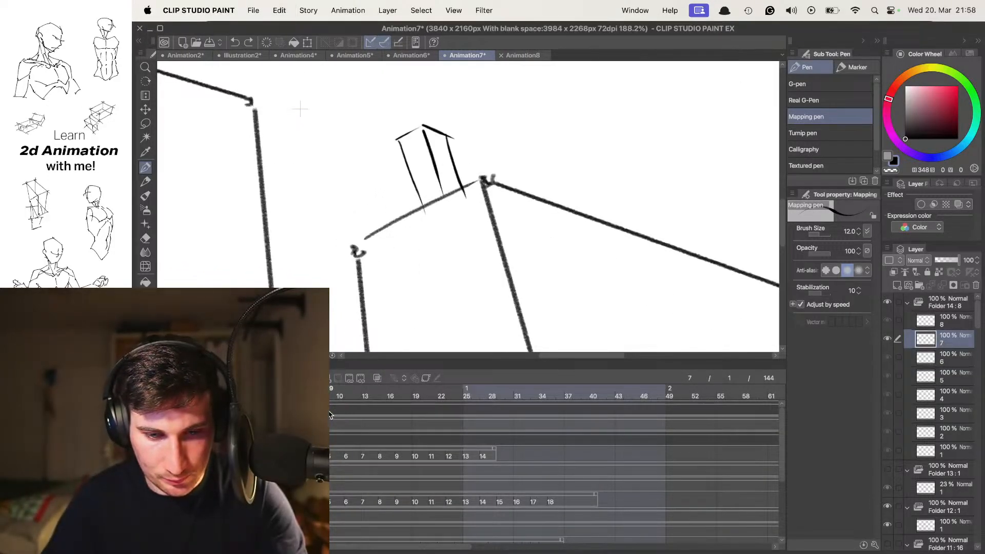
key("Right")
key("Left")
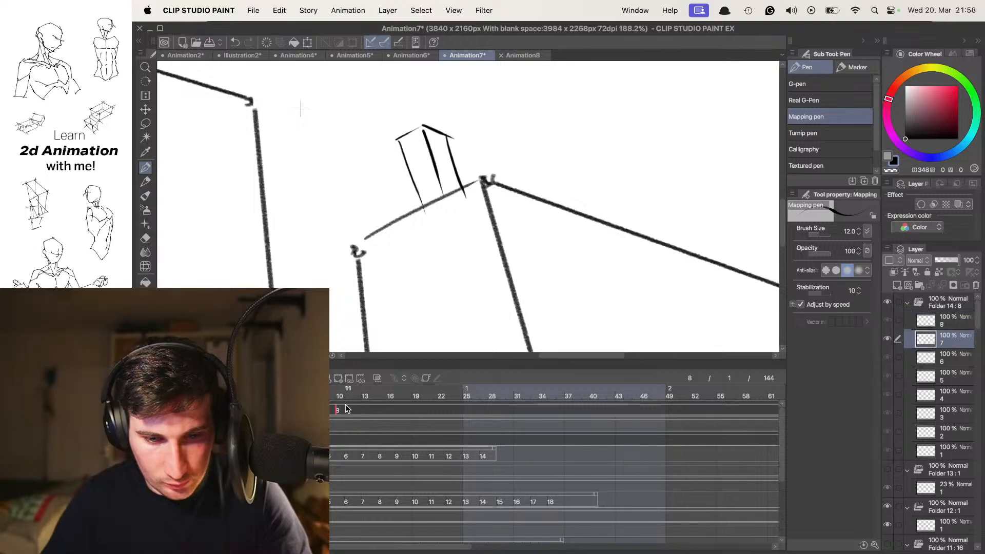
- Insert a new cel between cels 7 and 8 and, with onion skin on, draw the in-between box on the shorter roof
key("super+shift+n")
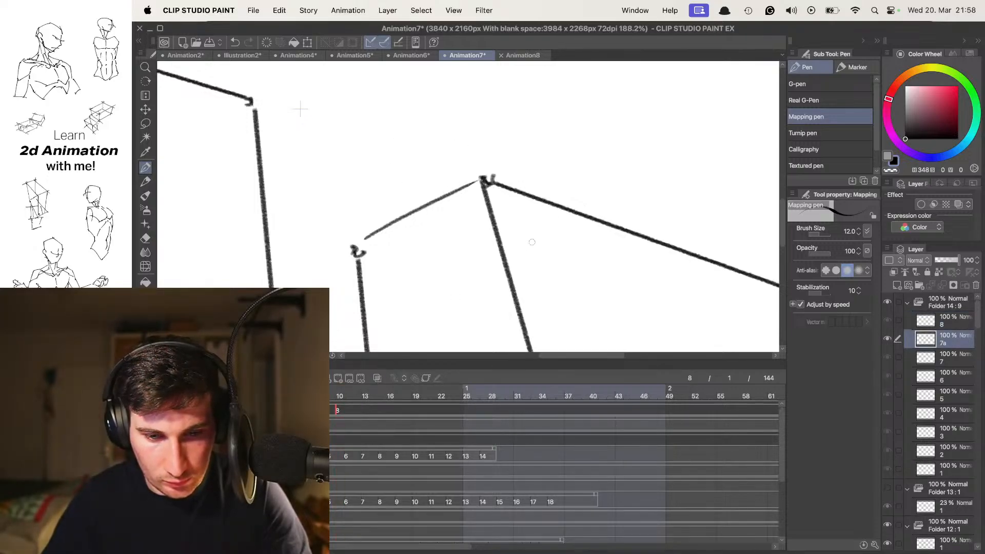
key("super+shift+o")
scroll(567, 198, "up", 3)
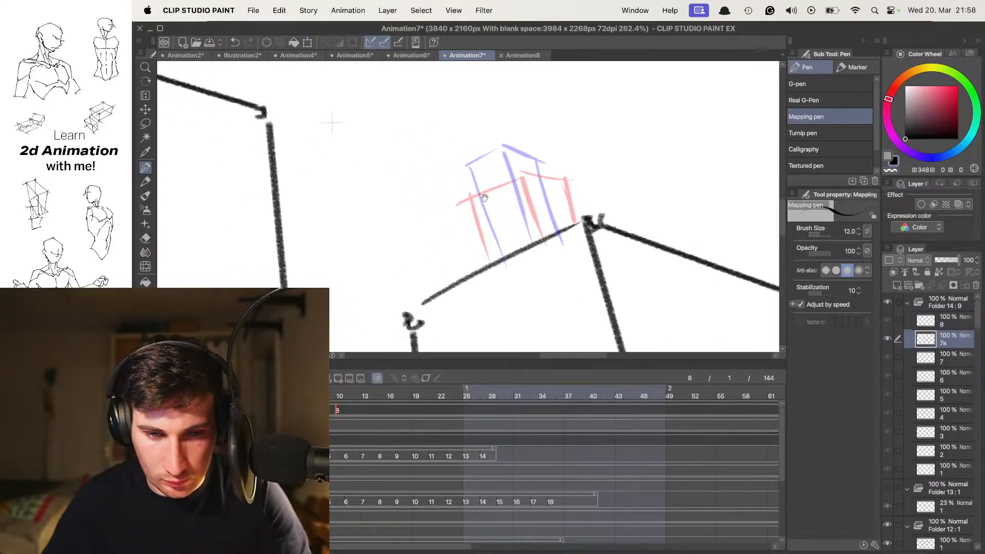
left_click_drag(473, 186, 500, 259)
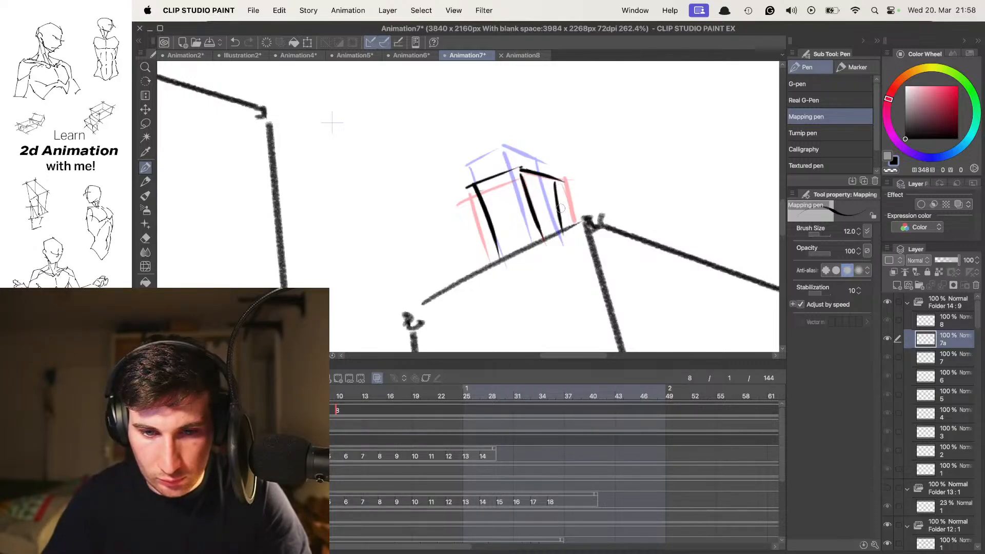
- View the whole scene and flip through all the cels to check the new in-between drawing in motion
scroll(559, 199, "down", 10)
key("Home")
key("Right")
key("Right")
key("Right")
key("Right")
key("Right")
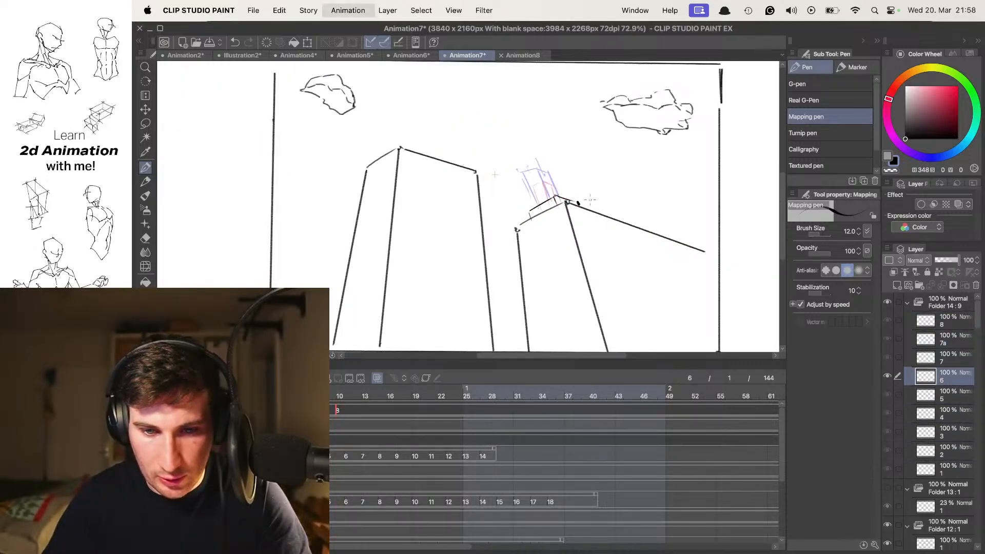
key("Right")
key("Right")
key("Right")
key("Right")
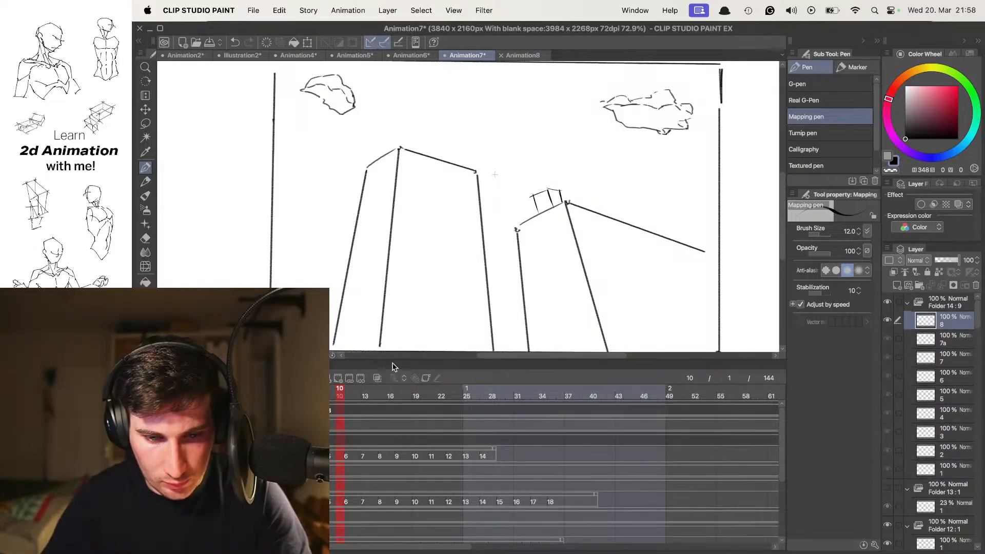
- Play the animation several times and check the timing of the box's landing around cels 7 and 7a
key("space")
key("space")
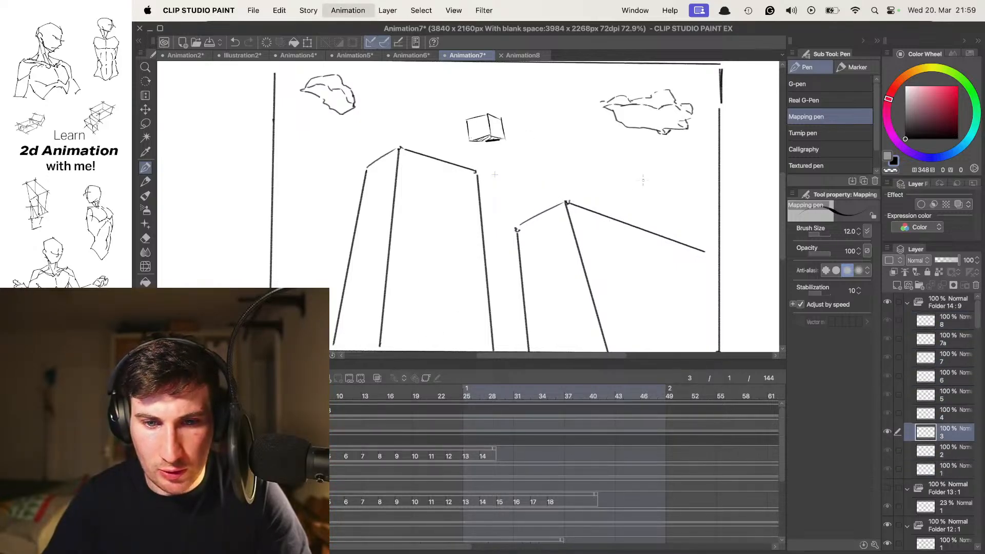
key("space")
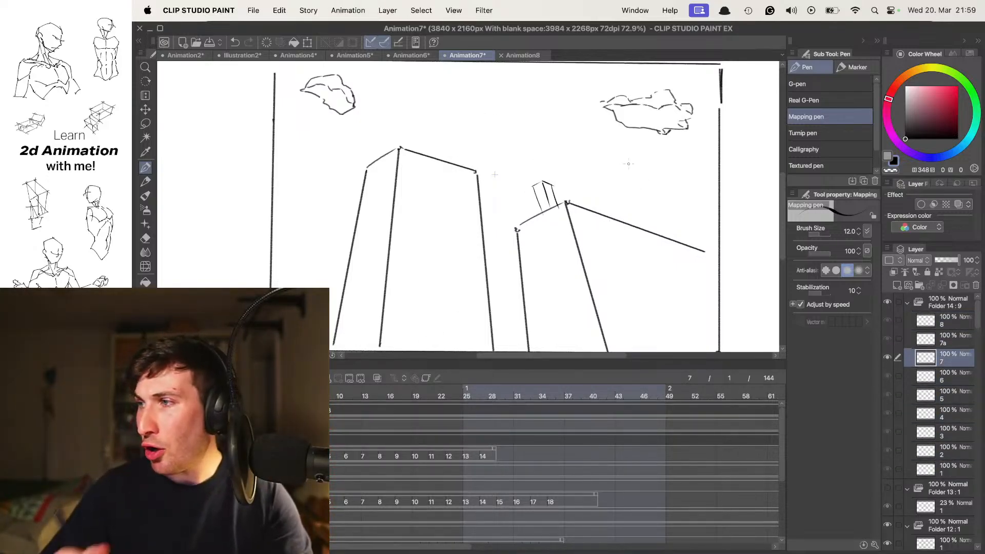
key("Right")
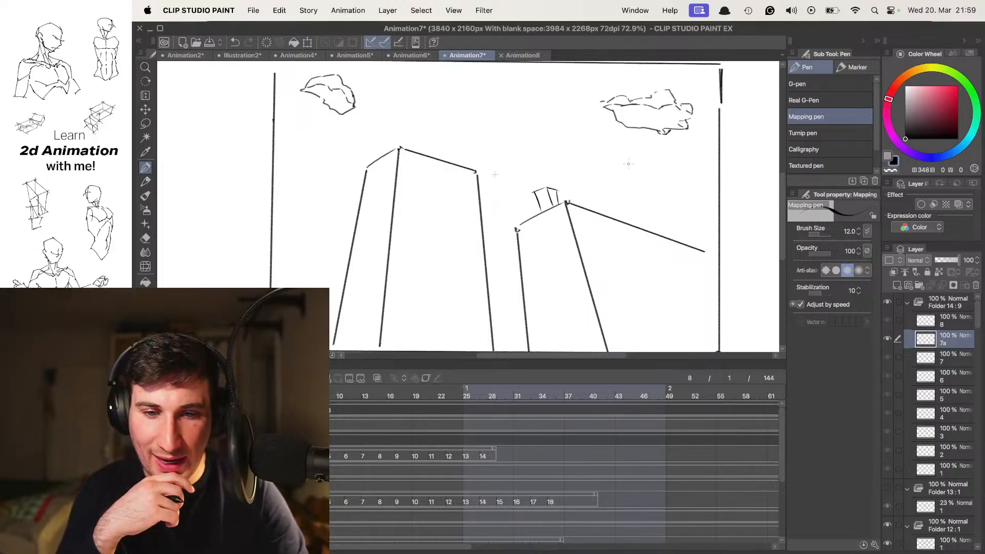
key("space")
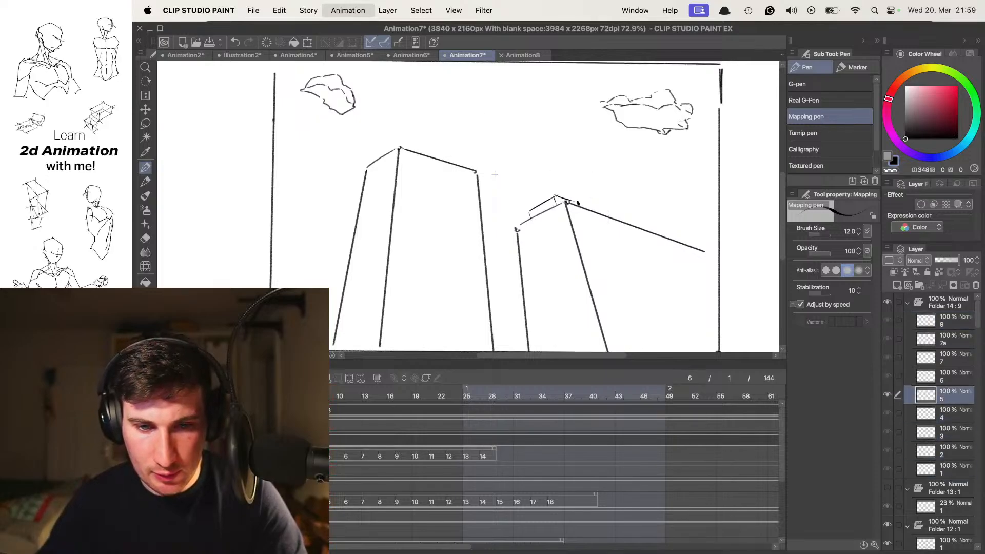
- Enlarge the canvas area and center the whole scene to review the finished leap
scroll(588, 185, "down", 3)
scroll(588, 185, "up", 1)
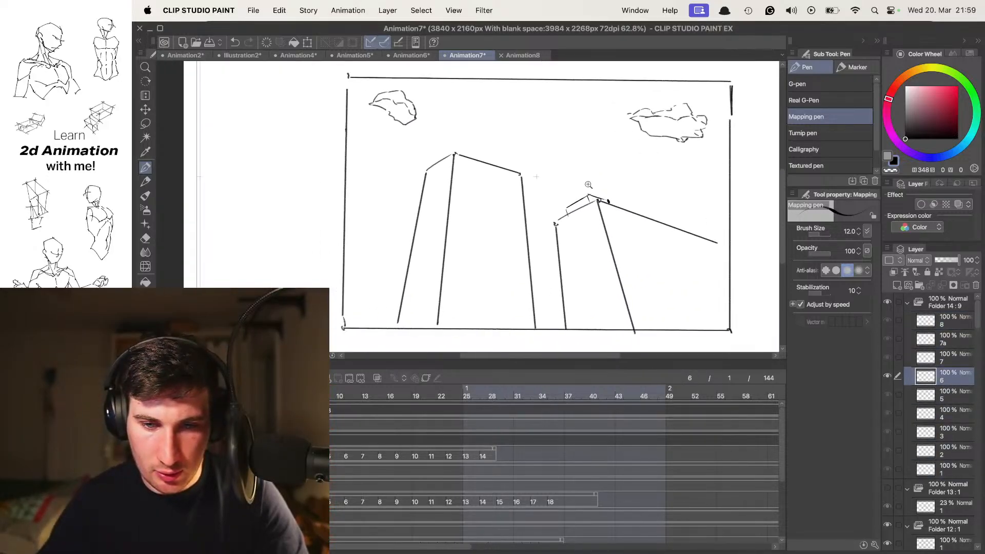
scroll(588, 185, "up", 2)
key("Tab")
scroll(590, 185, "down", 2)
scroll(600, 186, "up", 3)
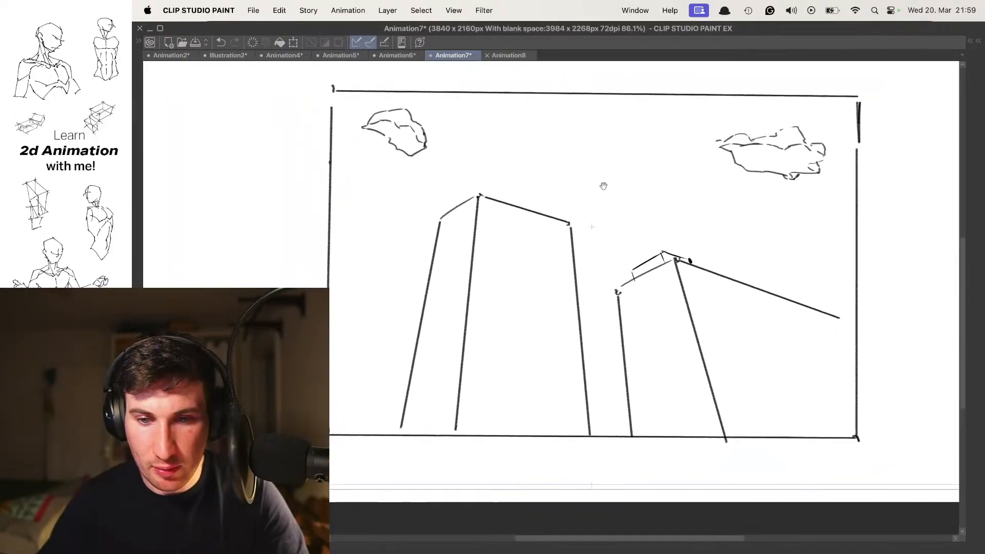
left_click_drag(603, 185, 644, 175)
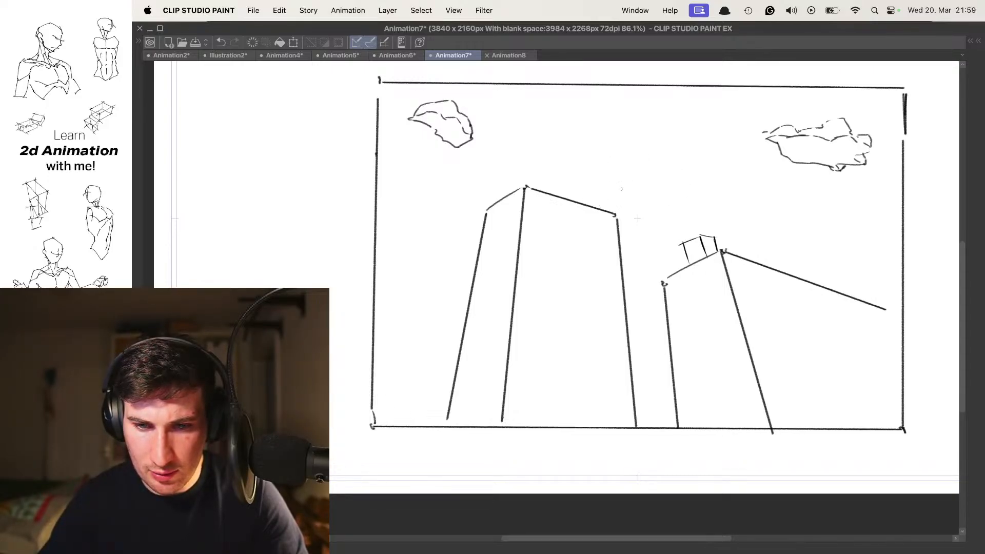
scroll(637, 219, "down", 2)
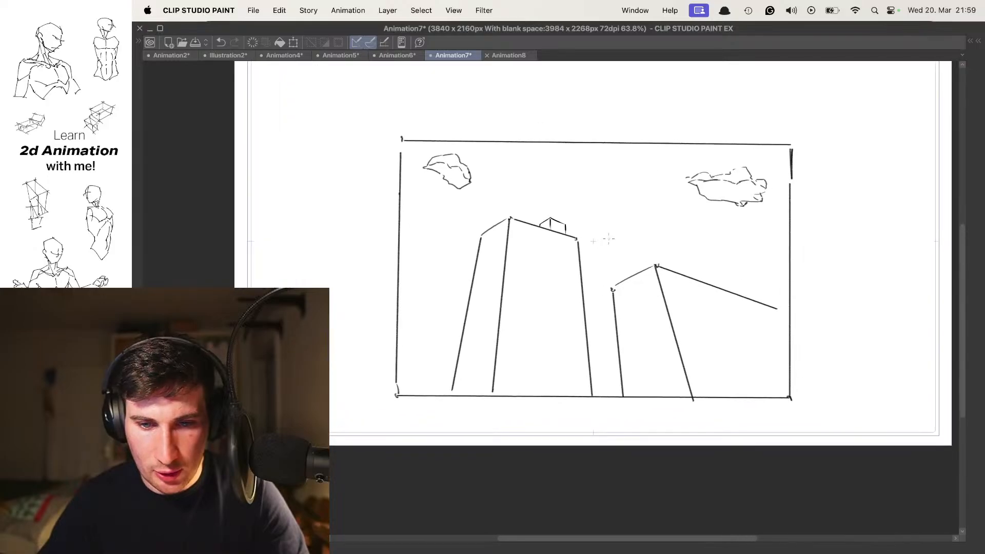
- Switch to the empty Animation8 document and bring its blank canvas closer
left_click(508, 54)
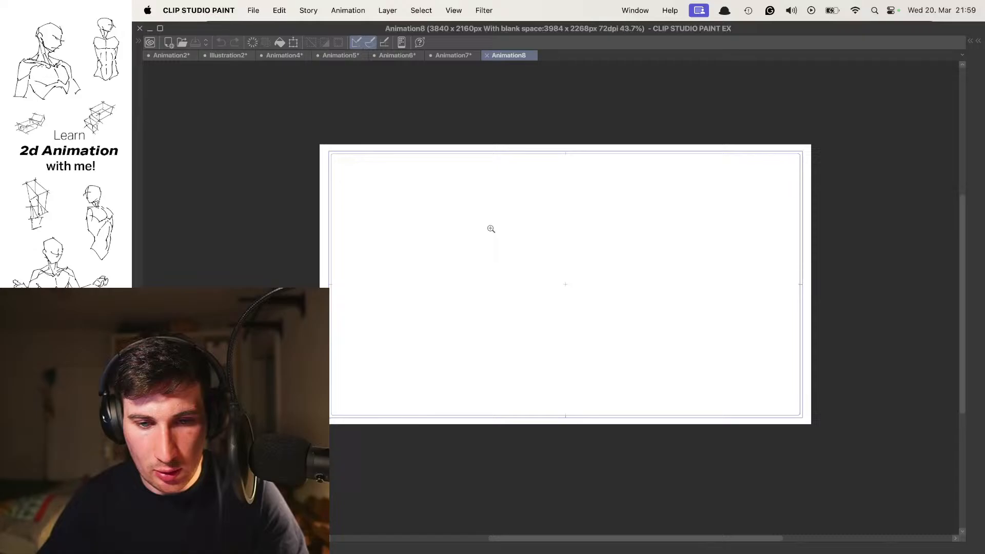
left_click_drag(491, 228, 489, 186)
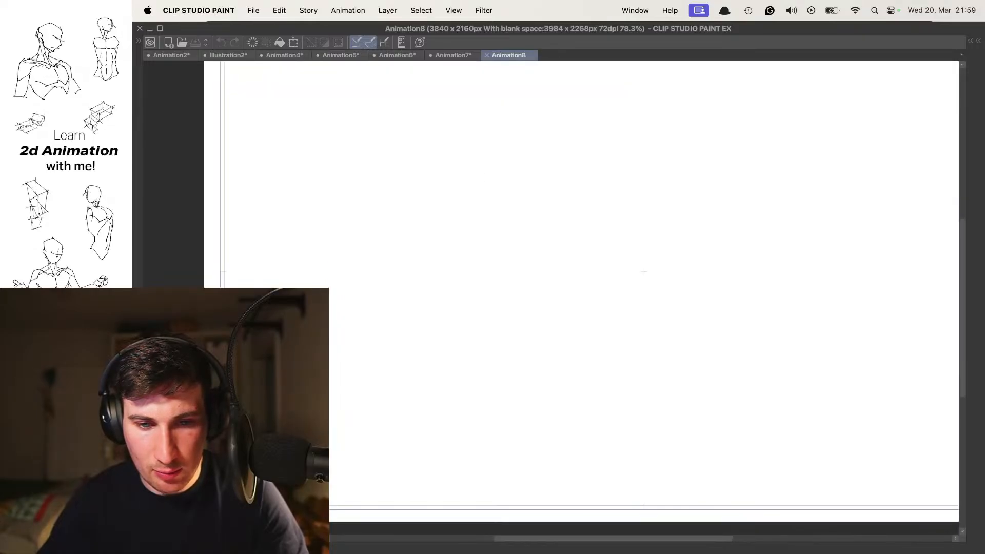
mouse_move(396, 185)
left_mouse_down()
mouse_move(450, 247)
mouse_move(453, 240)
left_mouse_up()
key("super+z")
key("super+z")
- With the Mapping pen at brush size 21, draw a cube seen corner-on from above in the first cel
key("Tab")
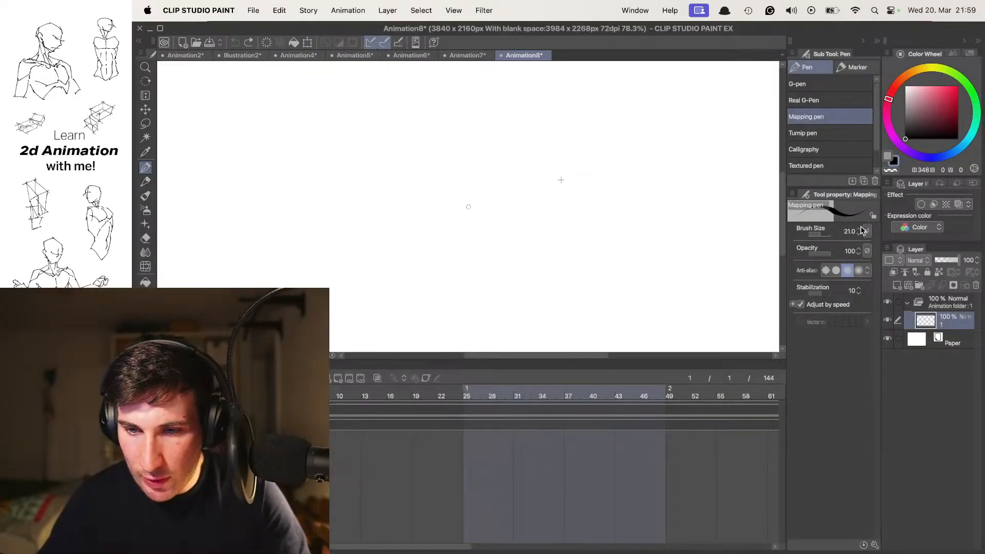
key("Tab")
mouse_move(388, 179)
left_mouse_down()
mouse_move(438, 222)
mouse_move(437, 263)
mouse_move(514, 221)
left_mouse_up()
key("super+z")
mouse_move(377, 221)
left_mouse_down()
mouse_move(450, 184)
mouse_move(515, 223)
left_mouse_up()
left_click_drag(444, 261, 442, 325)
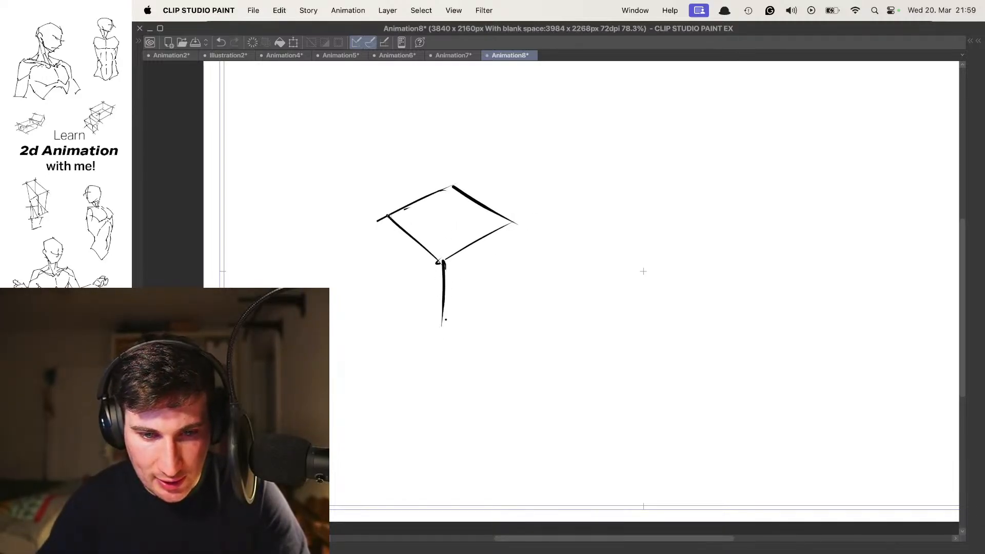
mouse_move(388, 216)
left_mouse_down()
mouse_move(397, 271)
mouse_move(441, 322)
mouse_move(495, 285)
left_mouse_up()
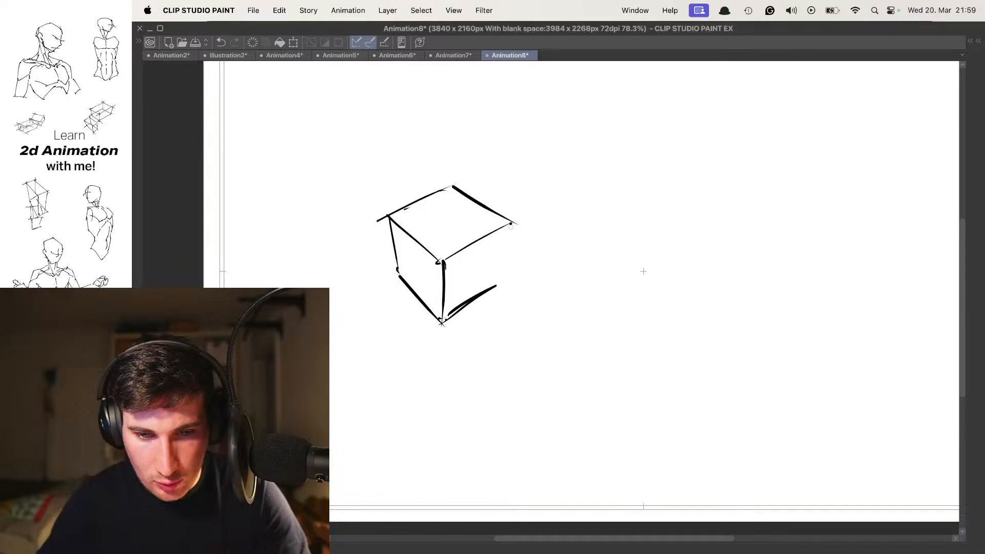
left_click_drag(510, 226, 500, 279)
- Add a second cel and draw the top face of a slightly rotated cube over the onion-skinned first cube
key("super+shift+n")
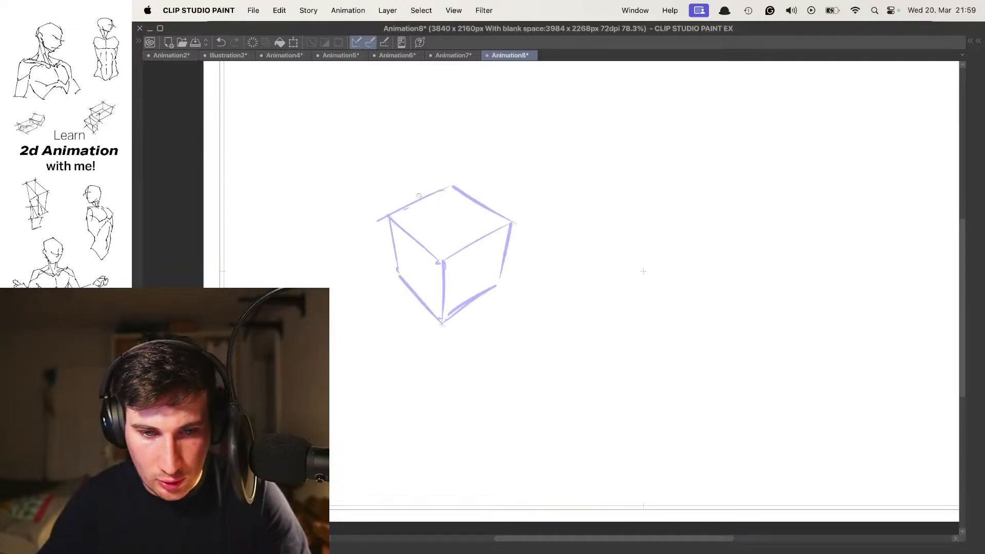
mouse_move(419, 195)
left_mouse_down()
mouse_move(435, 262)
mouse_move(500, 246)
left_mouse_up()
key("super+z")
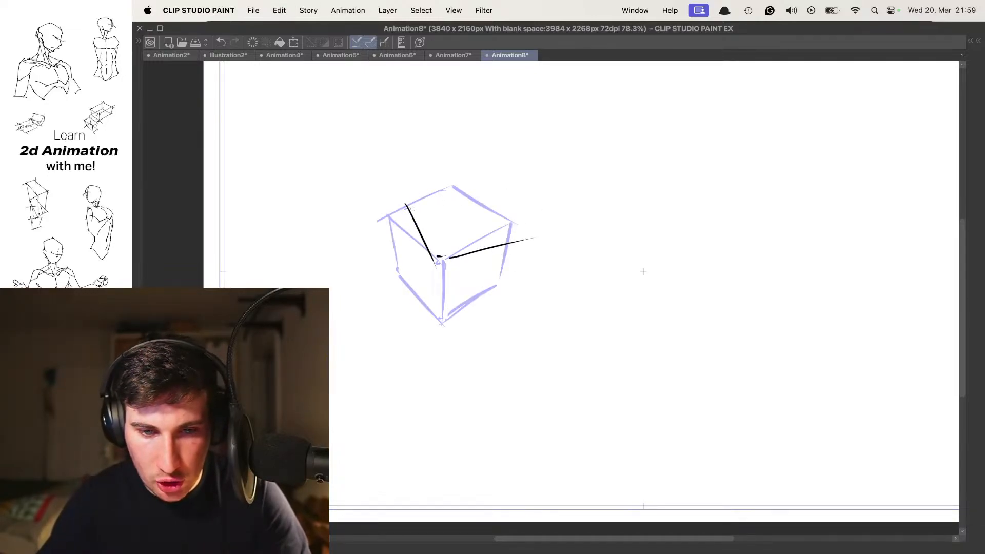
mouse_move(413, 203)
left_mouse_down()
mouse_move(507, 185)
mouse_move(523, 240)
left_mouse_up()
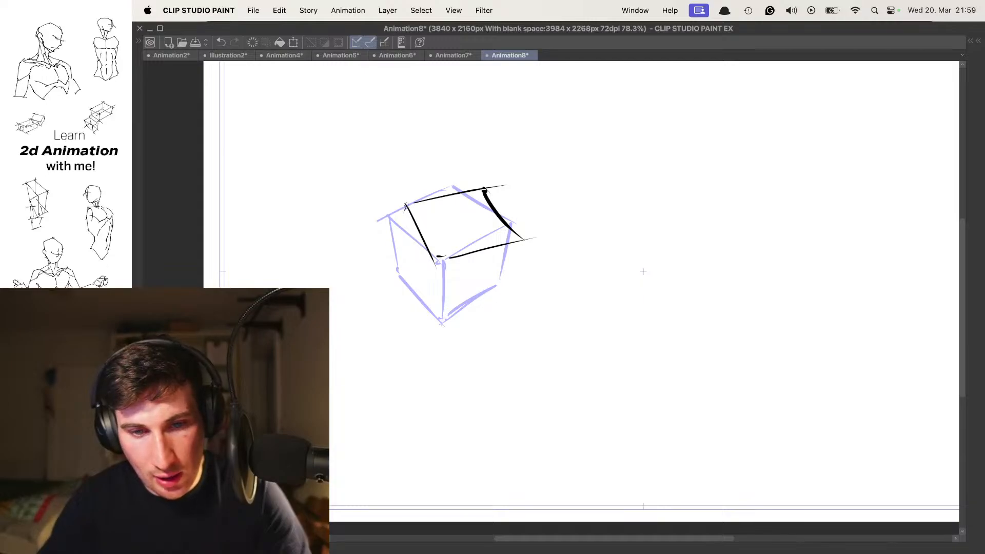
- Complete the rotated cube in the second cel by drawing its two side faces down to the lower edges
mouse_move(406, 204)
left_mouse_down()
mouse_move(414, 272)
mouse_move(440, 324)
left_mouse_up()
mouse_move(444, 257)
left_mouse_down()
mouse_move(443, 320)
mouse_move(524, 297)
left_mouse_up()
left_click_drag(522, 242, 502, 309)
key("super+z")
key("super+z")
key("super+z")
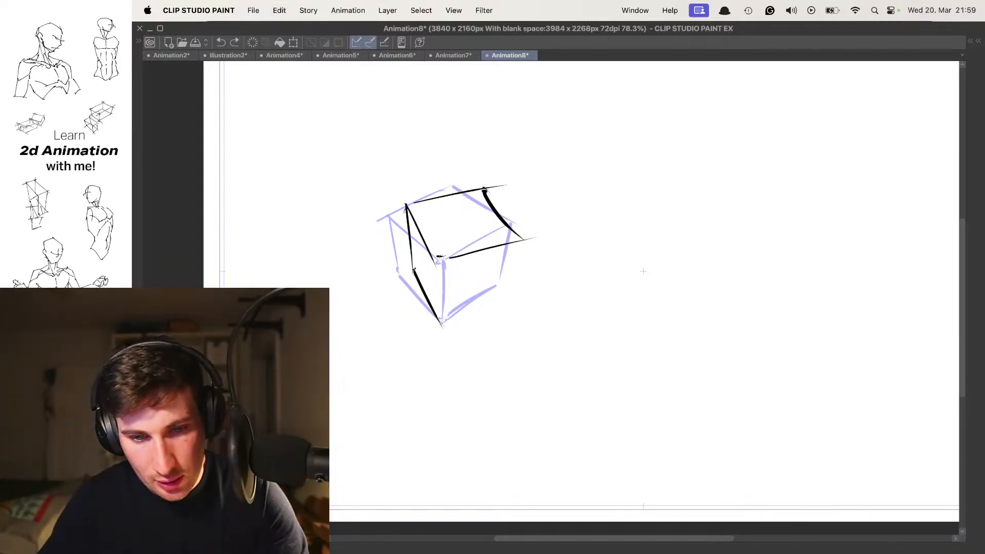
mouse_move(440, 257)
left_mouse_down()
mouse_move(440, 320)
mouse_move(522, 298)
left_mouse_up()
left_click_drag(515, 244, 502, 311)
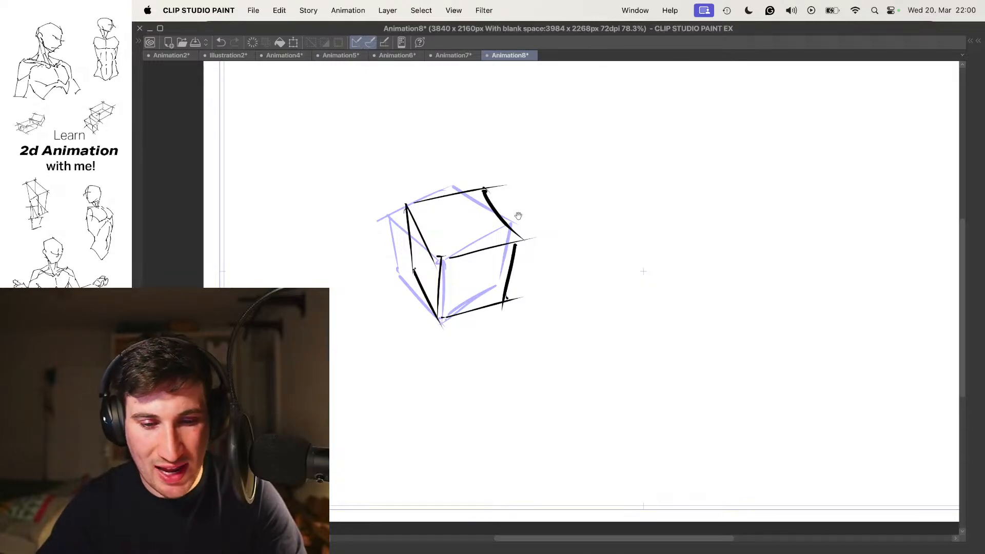
- Flip between the first two cube cels to compare the rotation
scroll(518, 216, "down", 3)
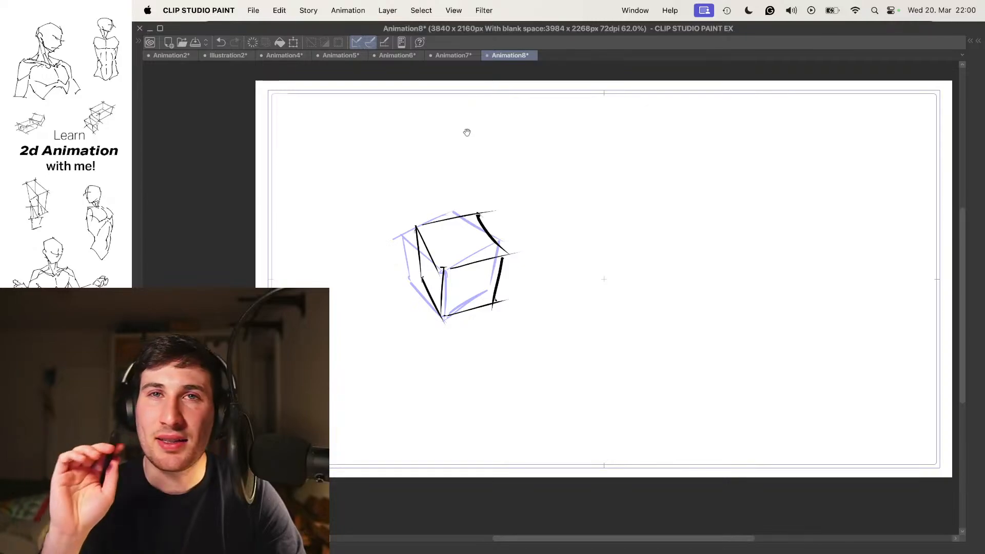
scroll(492, 263, "up", 2)
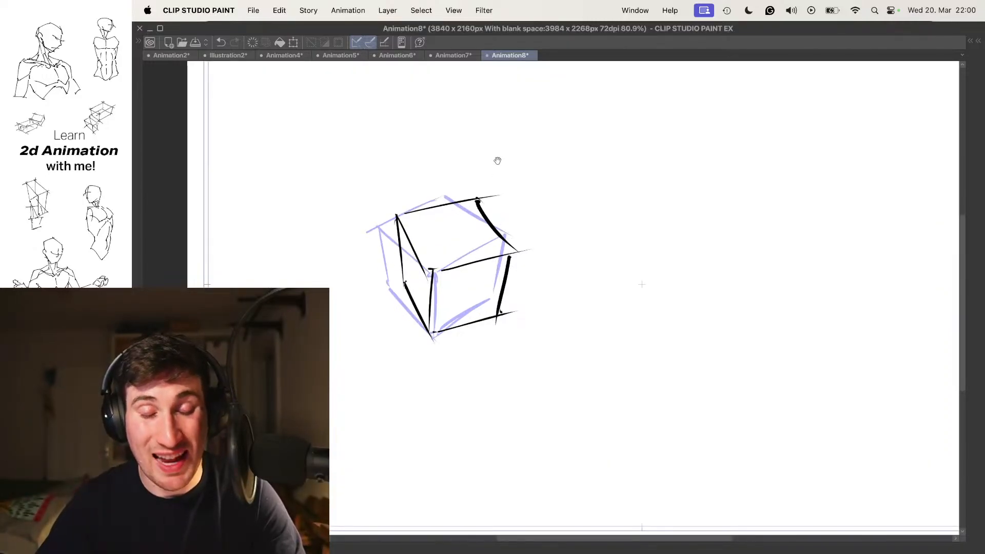
key("Right")
key("Right")
key("Left")
key("Left")
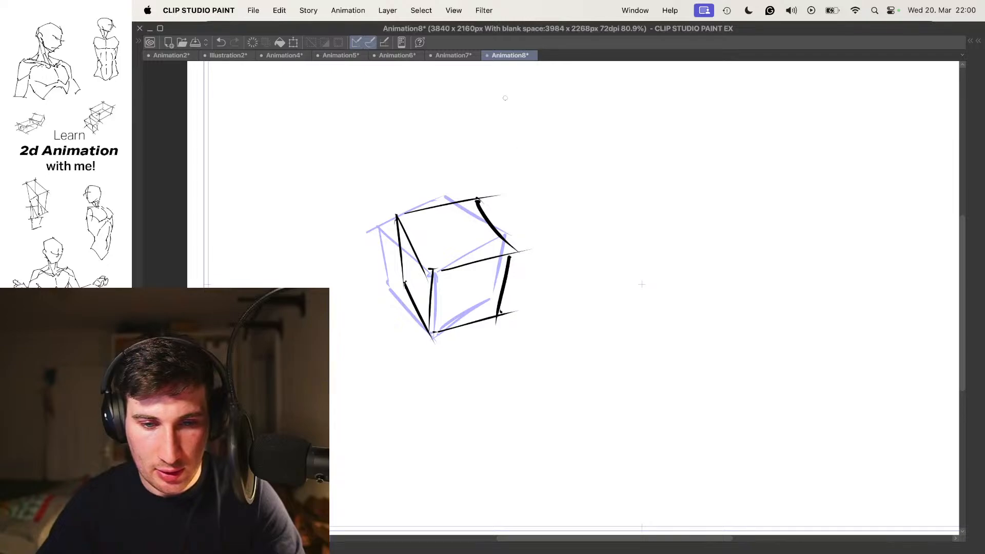
key("Right")
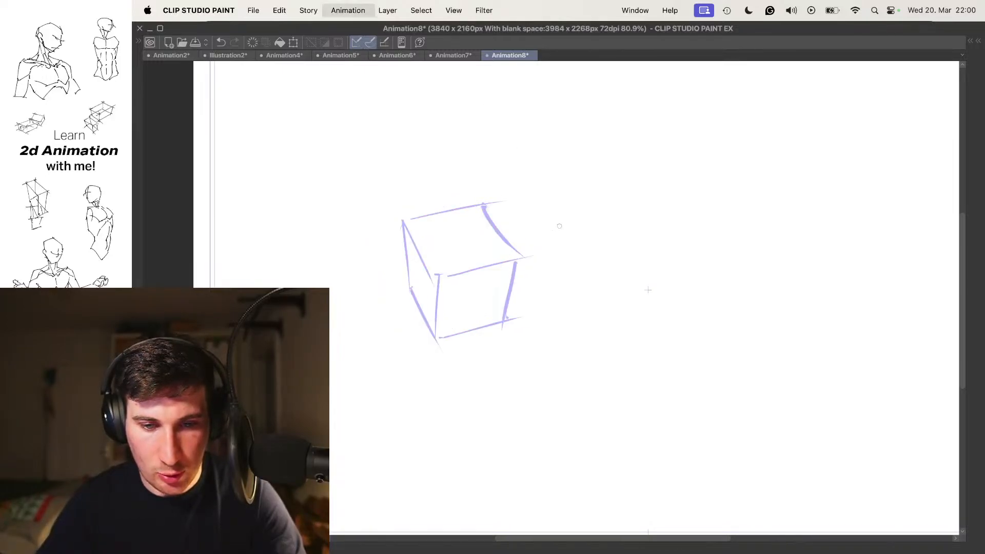
key("Left")
left_click_drag(544, 240, 519, 245)
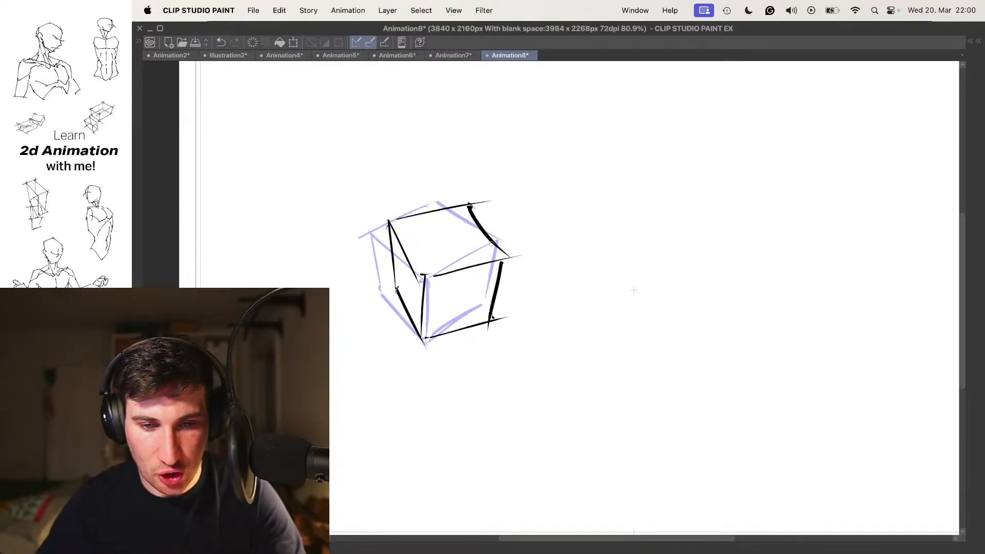
- In the third cel, draw the cube rotated further to face nearly front-on, using the onion-skinned second cube as reference
key("Right")
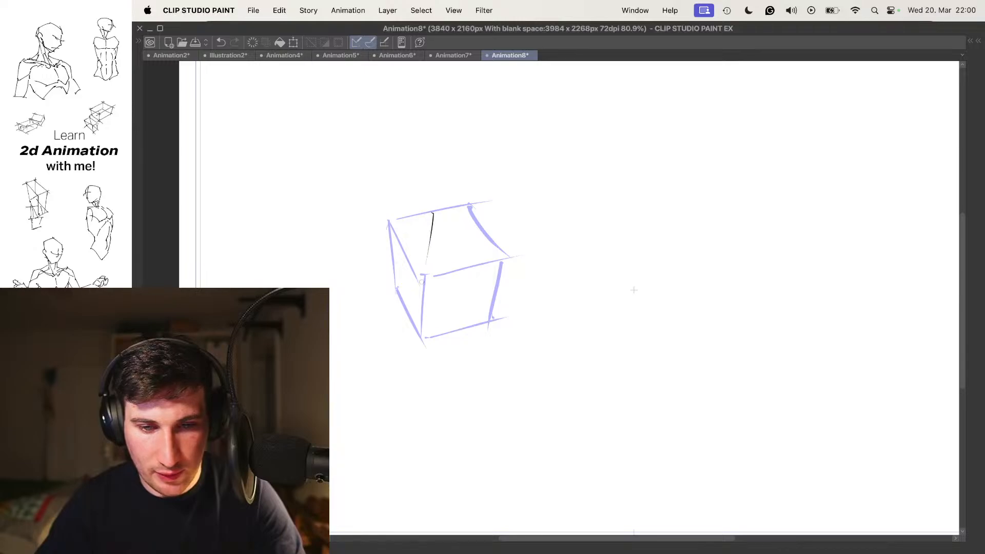
left_click_drag(424, 272, 508, 277)
left_click_drag(440, 208, 523, 213)
left_click_drag(517, 214, 504, 335)
mouse_move(423, 277)
left_mouse_down()
mouse_move(423, 335)
mouse_move(507, 340)
left_mouse_up()
key("Left")
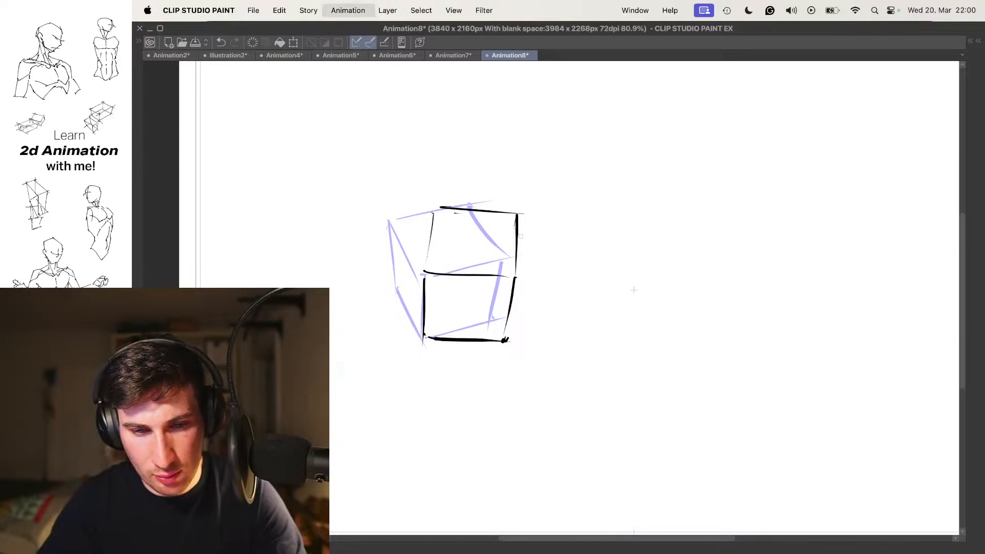
- Flip back and forth through the first three cube cels to check the rotation
key("Right")
key("Left")
key("Left")
key("Right")
key("Left")
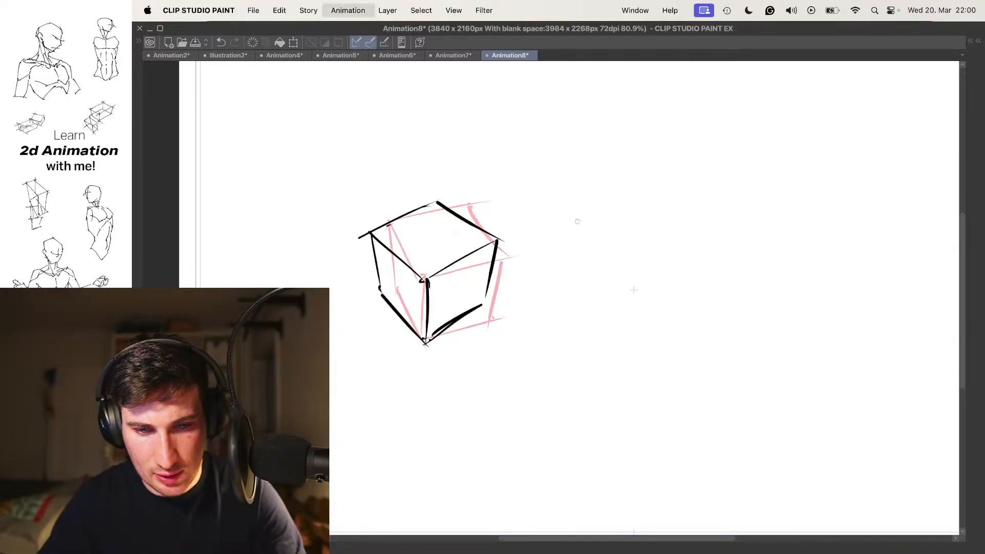
key("Left")
- Add a fourth cel and draw the cube turned past front-on, with its near vertical edge shifted right, over the onion-skinned third cube
scroll(523, 241, "right", 1)
key("Left")
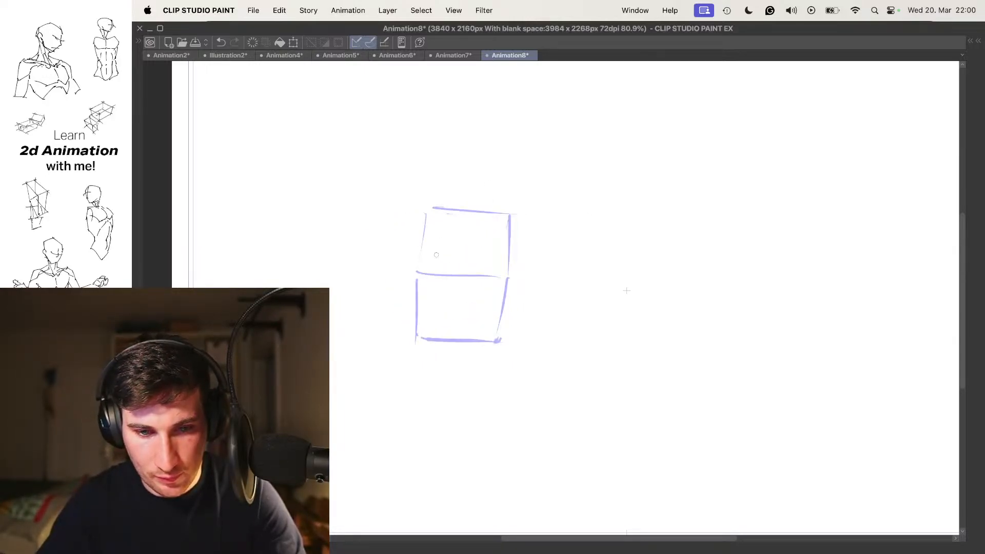
left_click_drag(418, 273, 483, 306)
key("super+z")
mouse_move(422, 276)
left_mouse_down()
mouse_move(464, 288)
mouse_move(446, 265)
mouse_move(421, 270)
mouse_move(482, 207)
left_mouse_up()
left_click_drag(490, 305, 532, 257)
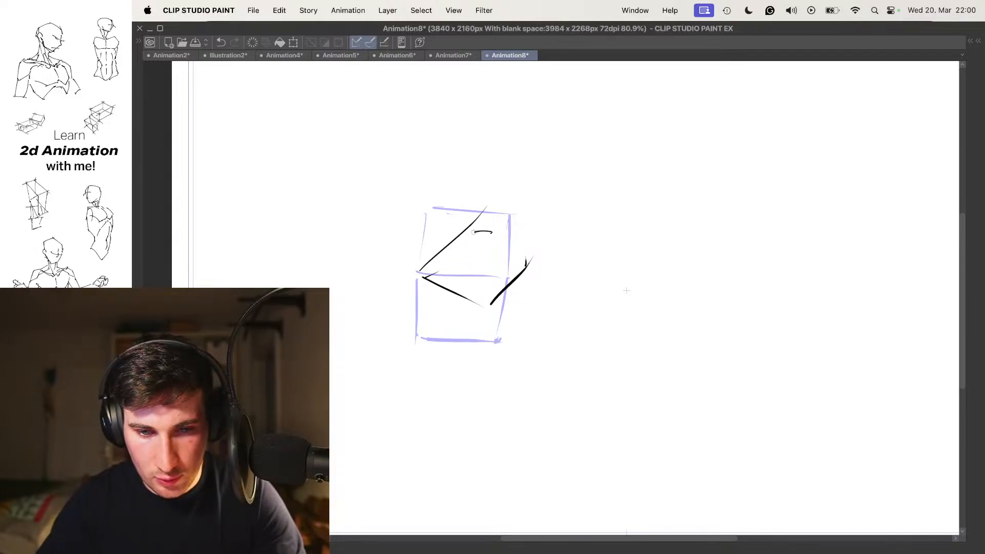
left_click_drag(474, 234, 540, 252)
left_click_drag(564, 308, 543, 278)
left_click_drag(467, 276, 463, 336)
mouse_move(400, 249)
left_mouse_down()
mouse_move(402, 309)
mouse_move(447, 342)
mouse_move(481, 332)
mouse_move(495, 308)
left_mouse_up()
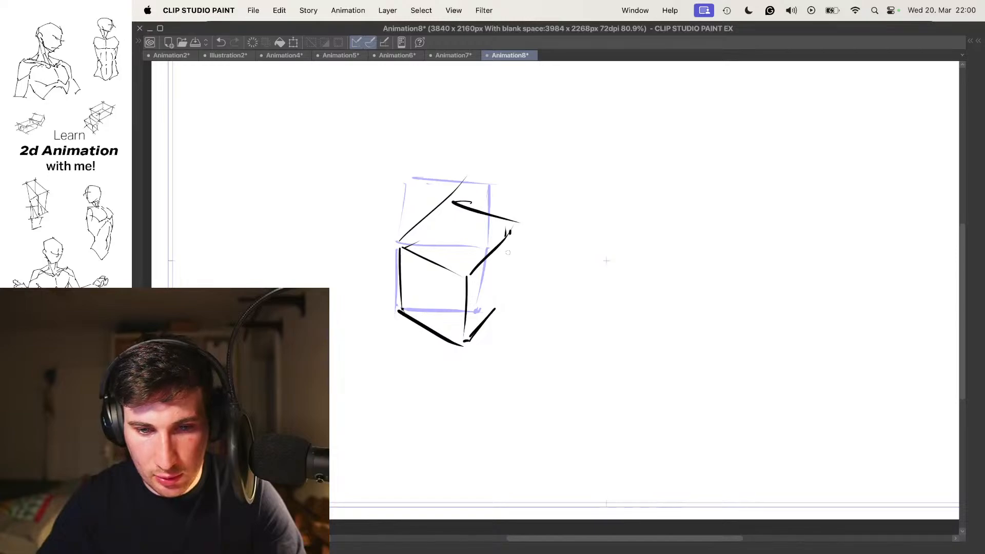
left_click_drag(508, 252, 505, 288)
- Flip between the fourth cube cel and the preceding ones to compare the rotation
key("comma")
key("period")
key("comma")
key("comma")
key("period")
key("period")
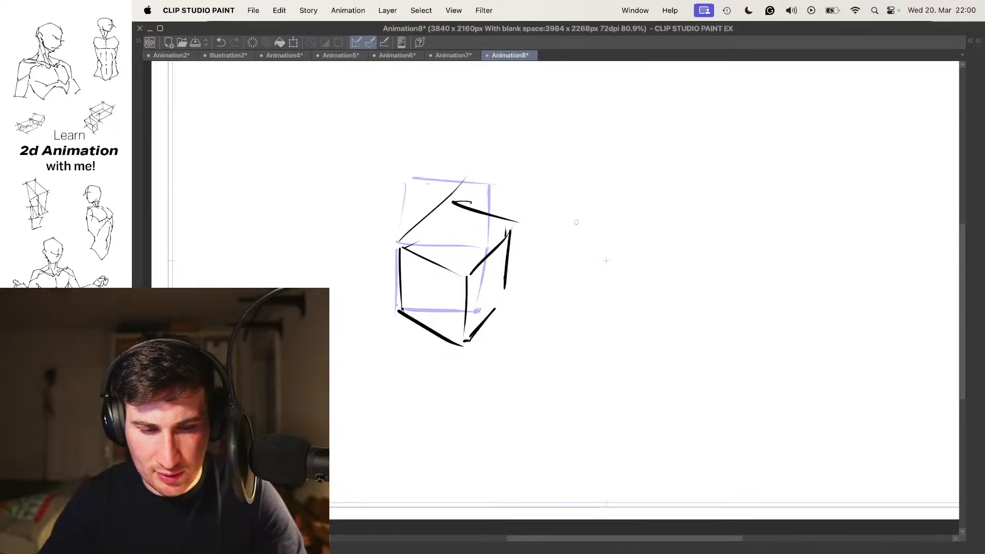
- Add a fifth cel and draw the cube rotated further, with a wide right face and a narrow left face, over the onion-skinned fourth cube
key("period")
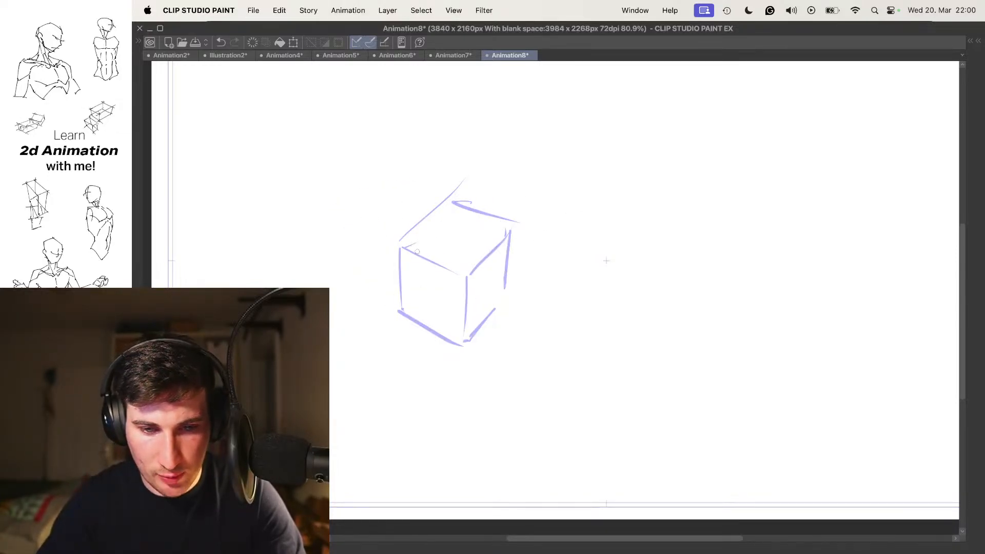
mouse_move(400, 244)
left_mouse_down()
mouse_move(436, 308)
mouse_move(489, 222)
left_mouse_up()
key("comma")
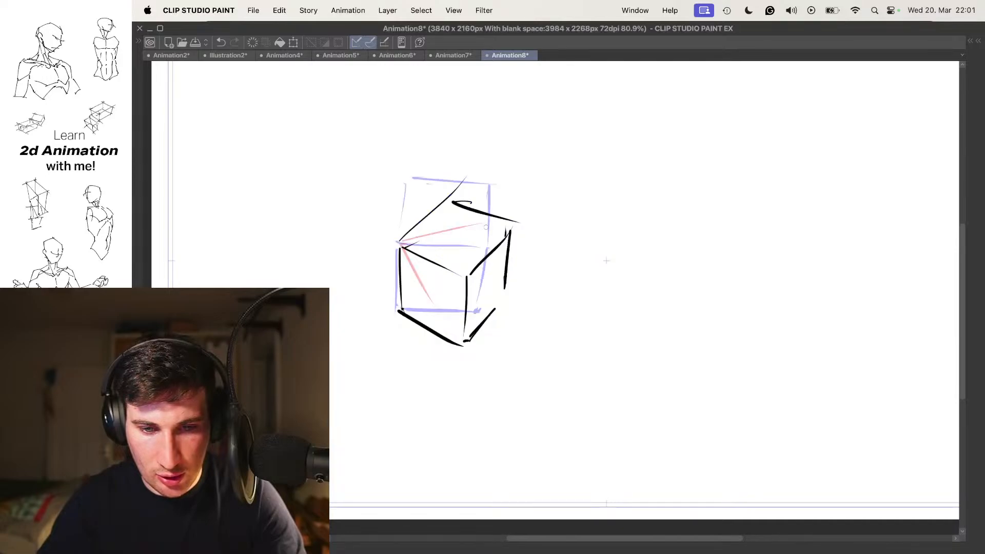
key("period")
left_click_drag(454, 291, 504, 274)
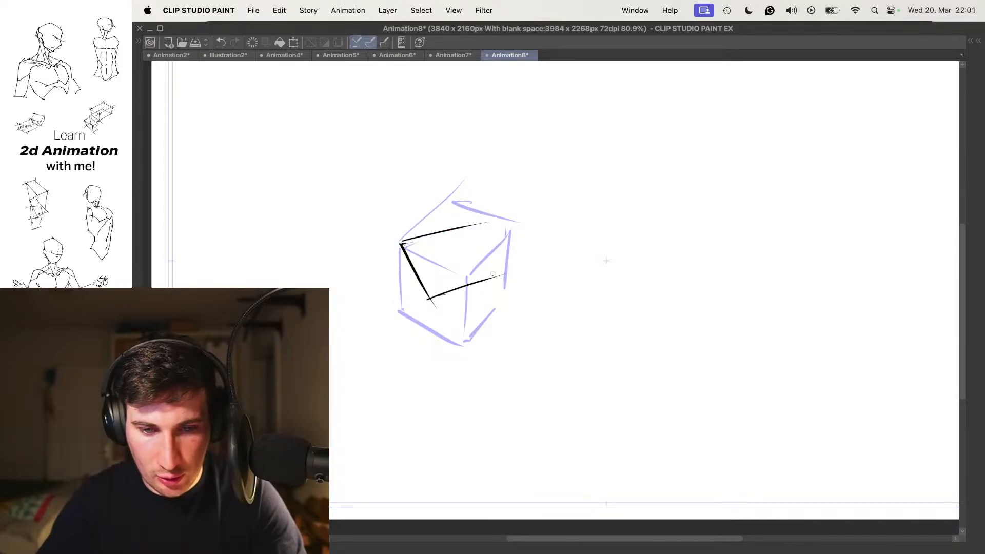
left_click_drag(471, 226, 512, 275)
left_click_drag(433, 299, 430, 366)
mouse_move(402, 246)
left_mouse_down()
mouse_move(406, 300)
mouse_move(436, 376)
mouse_move(499, 338)
left_mouse_up()
left_click_drag(502, 277, 498, 340)
- Flip back through the cube cels and forward to the fifth to review the motion
key("comma")
key("period")
key("comma")
key("comma")
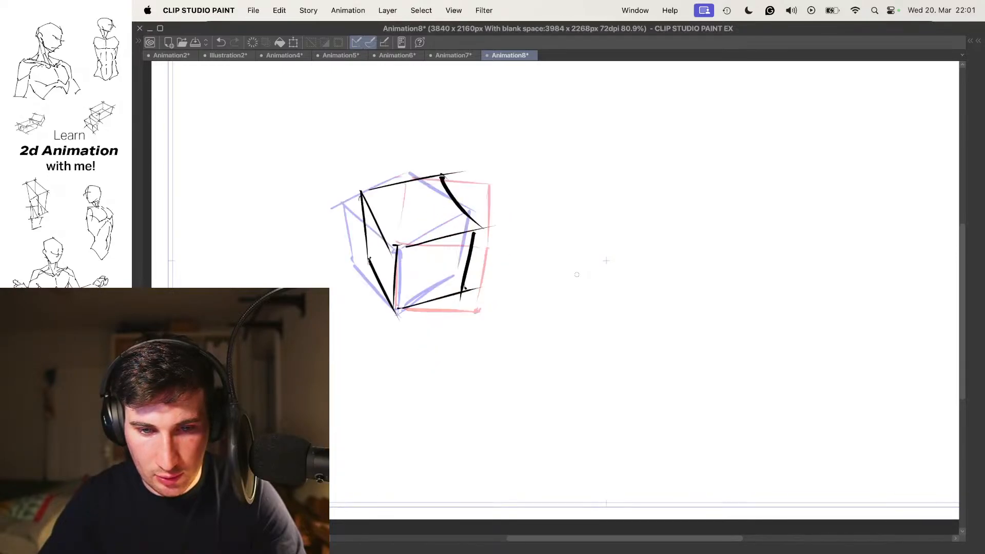
key("period")
key("period")
- Add a sixth cel and draw the cube nearly front-on, starting its top and front faces over the onion-skinned fifth cube
key("period")
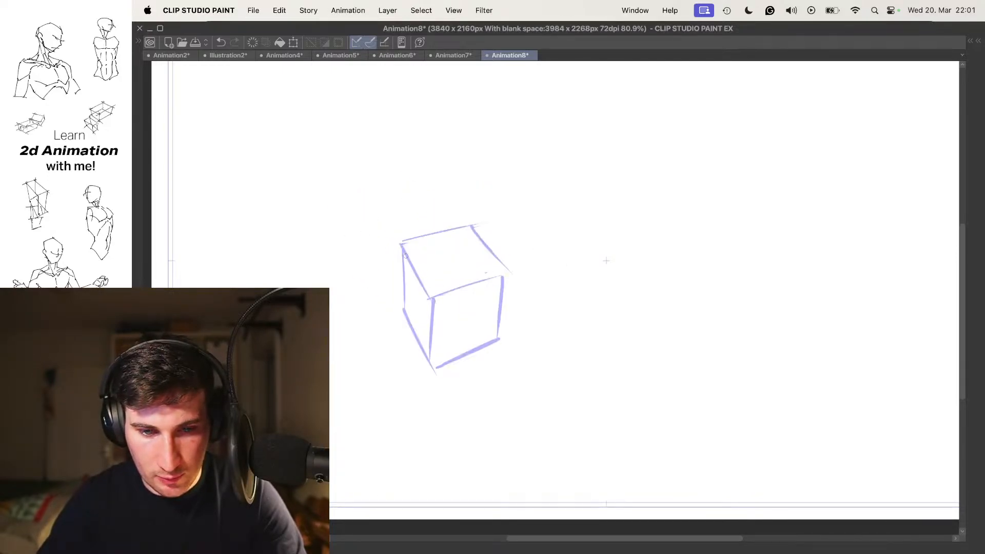
left_click_drag(401, 241, 381, 306)
left_click_drag(407, 240, 486, 253)
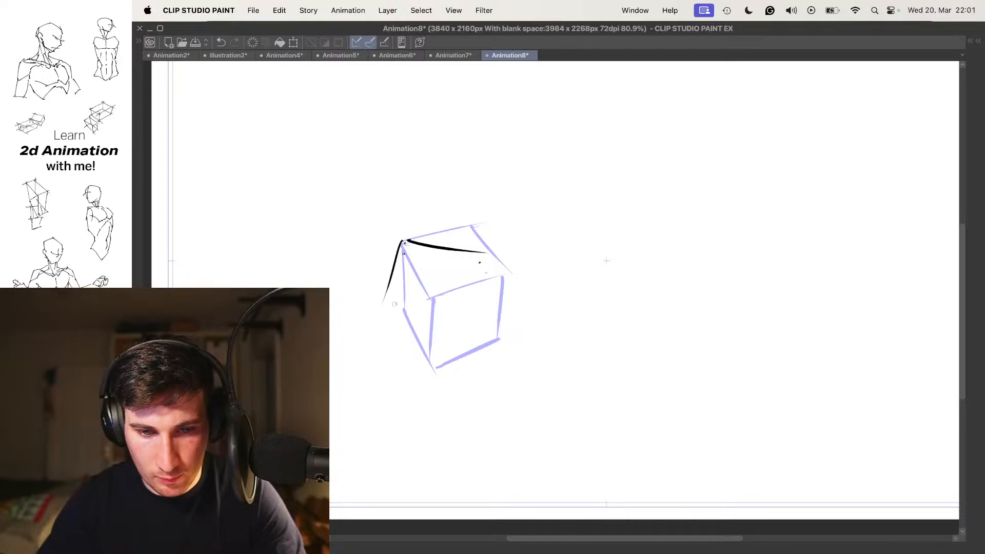
left_click_drag(391, 305, 460, 315)
mouse_move(478, 258)
left_mouse_down()
mouse_move(464, 336)
mouse_move(477, 309)
mouse_move(478, 349)
left_mouse_up()
mouse_move(400, 277)
left_mouse_down()
mouse_move(415, 338)
mouse_move(484, 331)
left_mouse_up()
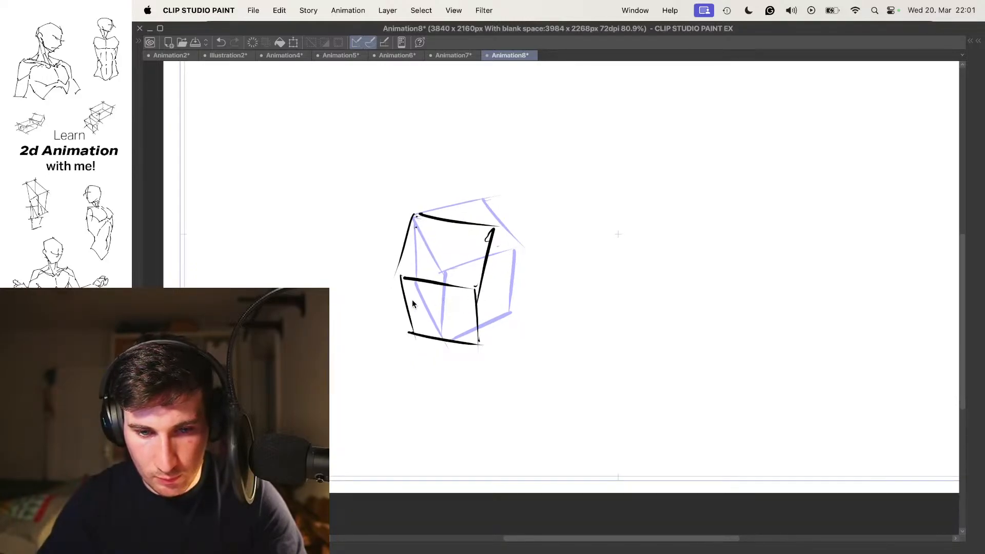
- Undo the sixth cube's front-face edges, redraw the face slightly taller, and add the narrow right side
key("super+z")
key("super+z")
key("super+z")
left_click_drag(480, 280, 472, 351)
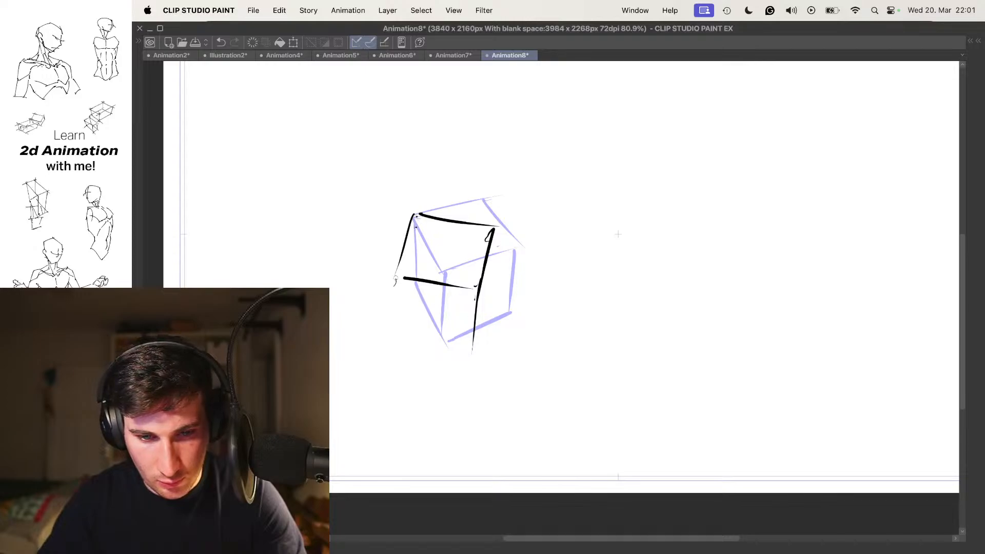
mouse_move(395, 279)
left_mouse_down()
mouse_move(403, 340)
mouse_move(476, 351)
left_mouse_up()
left_click_drag(491, 301, 469, 353)
key("super+z")
left_click_drag(494, 239, 487, 295)
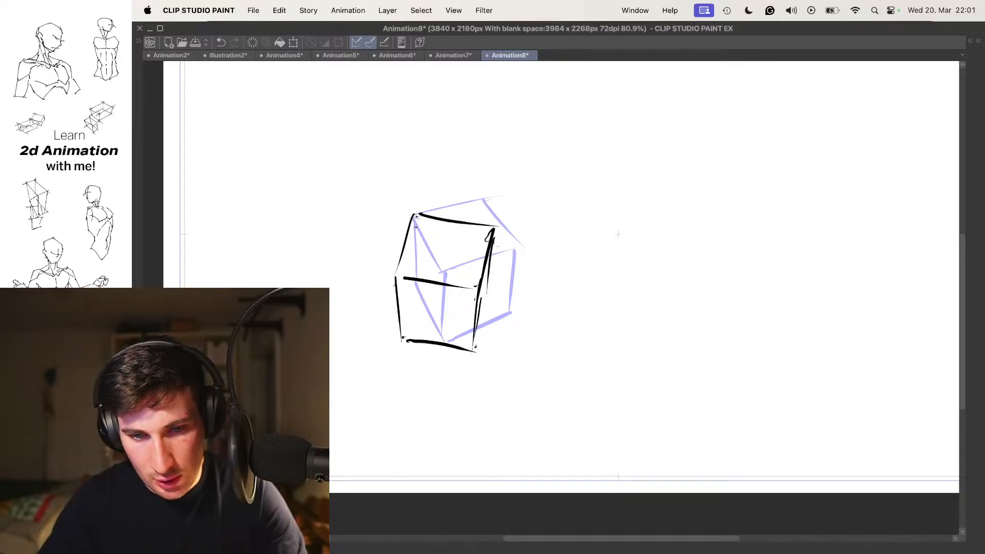
- Go back through the earlier cube cels and play the rotation
key("Left")
key("Left")
key("Left")
key("space")
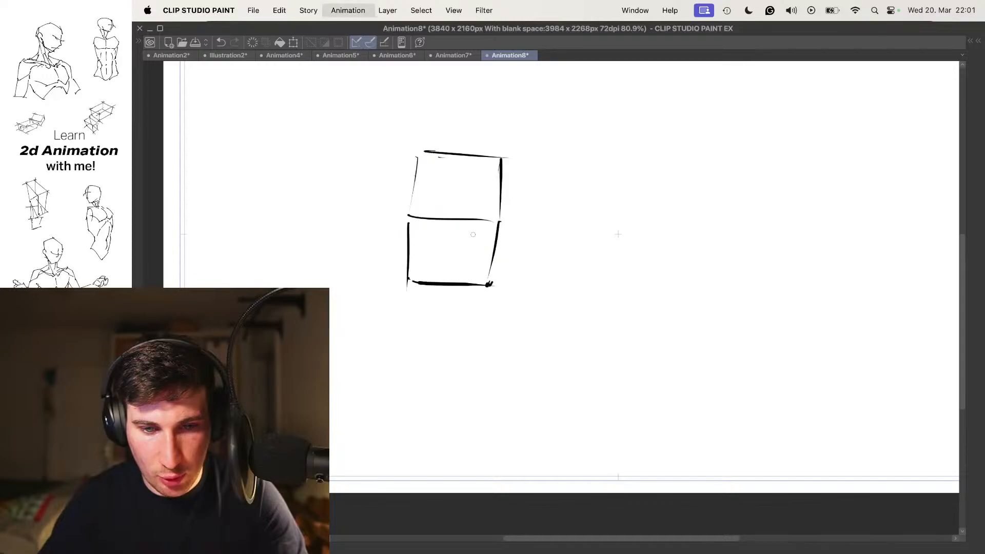
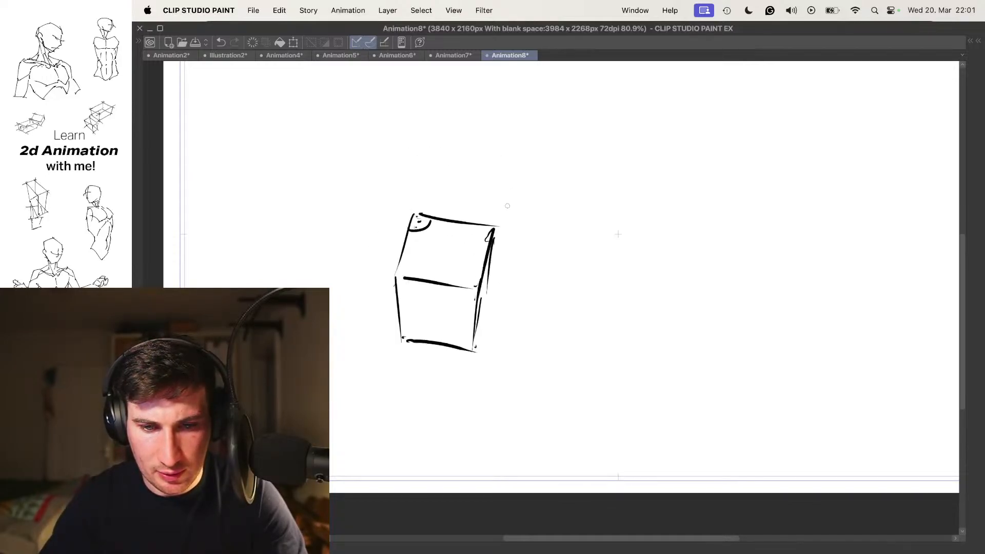
- Add a seventh cel and draw the cube slightly further rotated, with top, front and narrow right faces, over the onion-skinned sixth cube
mouse_move(458, 238)
left_mouse_down()
mouse_move(437, 248)
mouse_move(465, 232)
left_mouse_up()
scroll(466, 231, "down", 3)
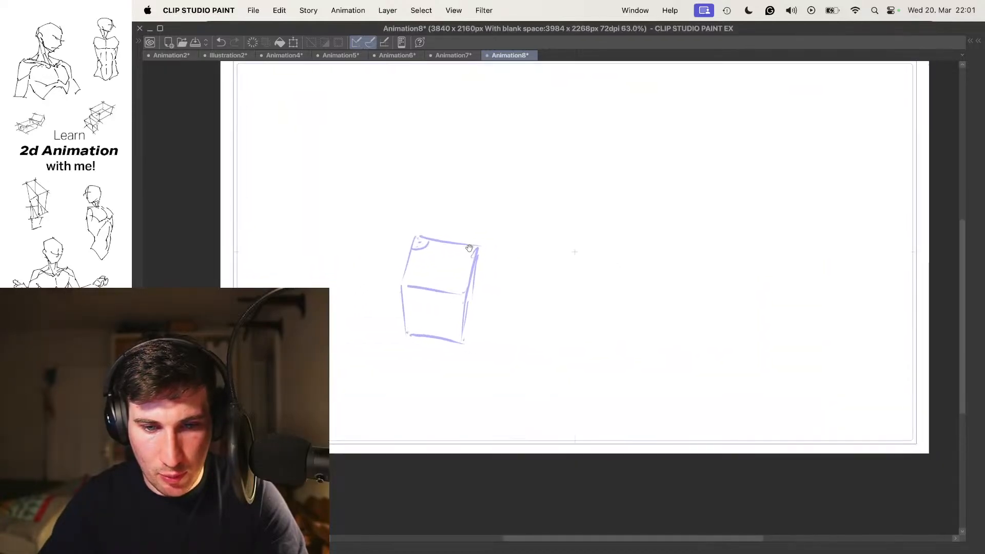
scroll(440, 259, "up", 2)
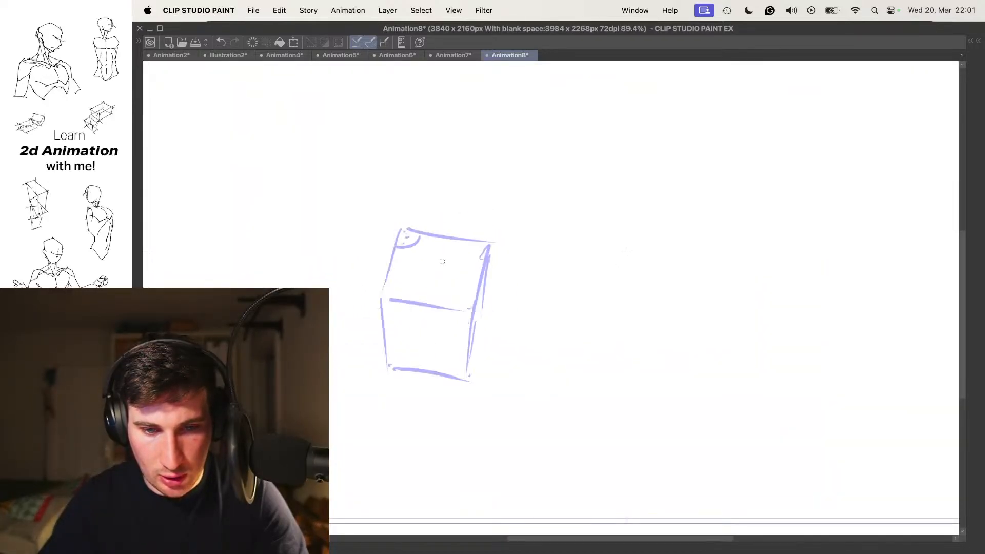
mouse_move(402, 226)
left_mouse_down()
mouse_move(374, 292)
mouse_move(464, 308)
left_mouse_up()
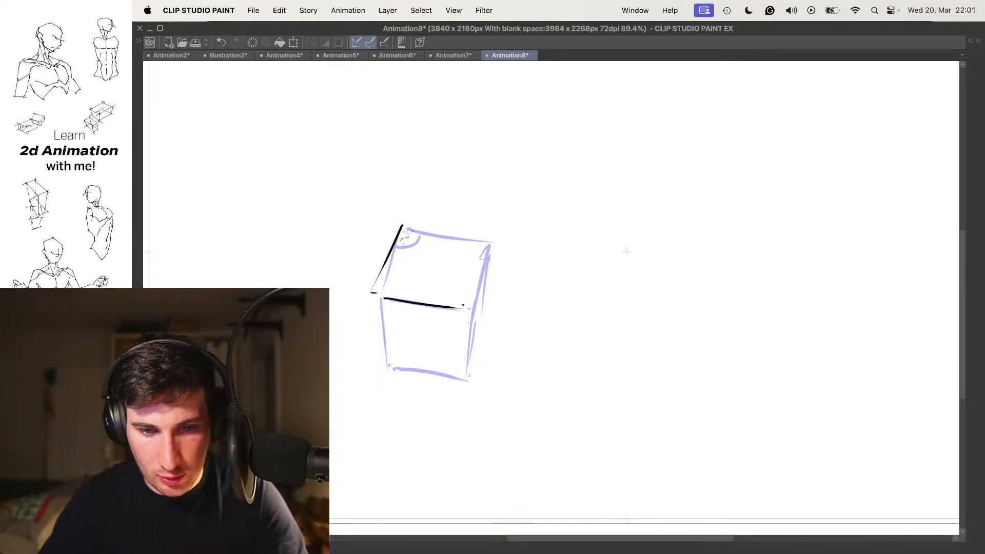
mouse_move(408, 230)
left_mouse_down()
mouse_move(489, 243)
mouse_move(461, 309)
left_mouse_up()
scroll(475, 295, "down", 2)
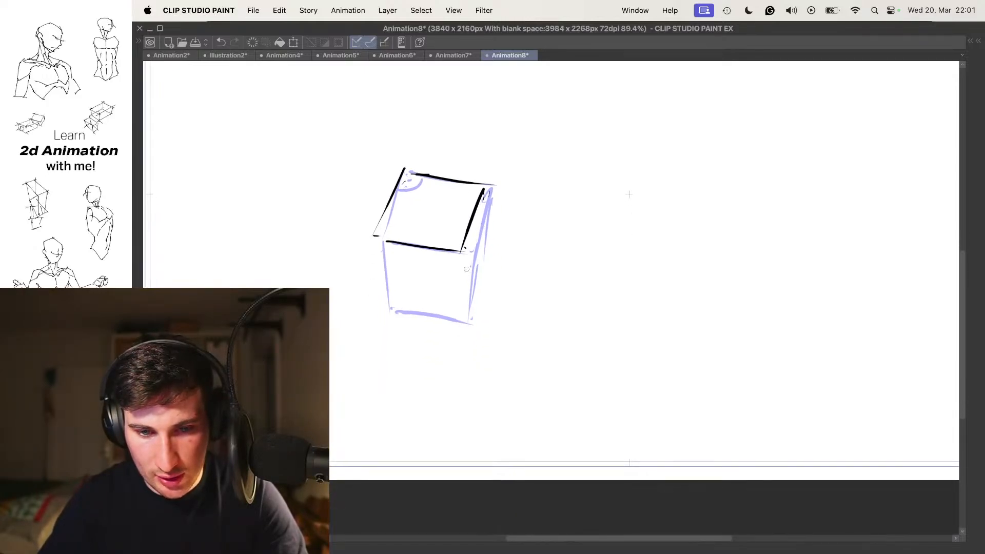
left_click_drag(468, 251, 462, 321)
mouse_move(375, 241)
left_mouse_down()
mouse_move(382, 302)
mouse_move(463, 320)
mouse_move(477, 269)
left_mouse_up()
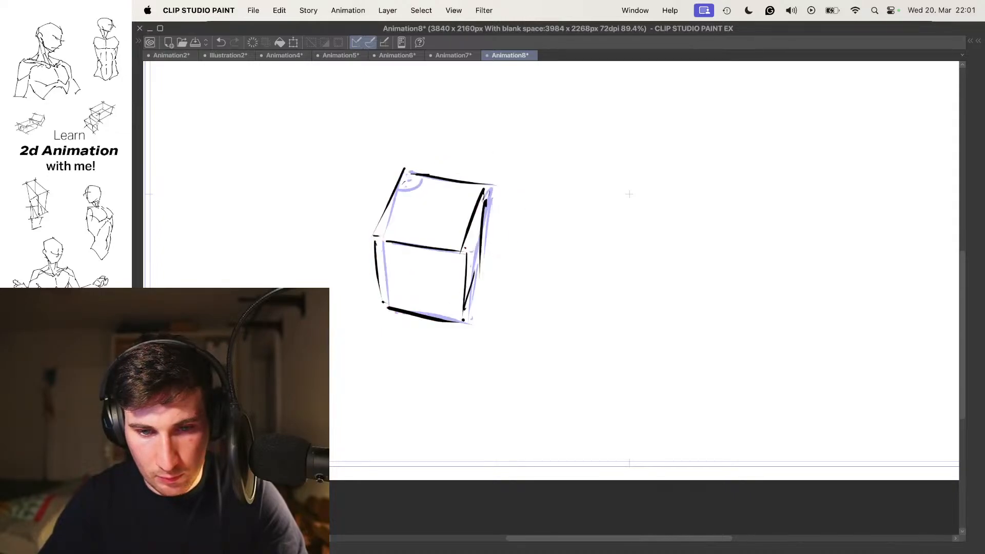
scroll(472, 242, "up", 3)
scroll(463, 238, "down", 2)
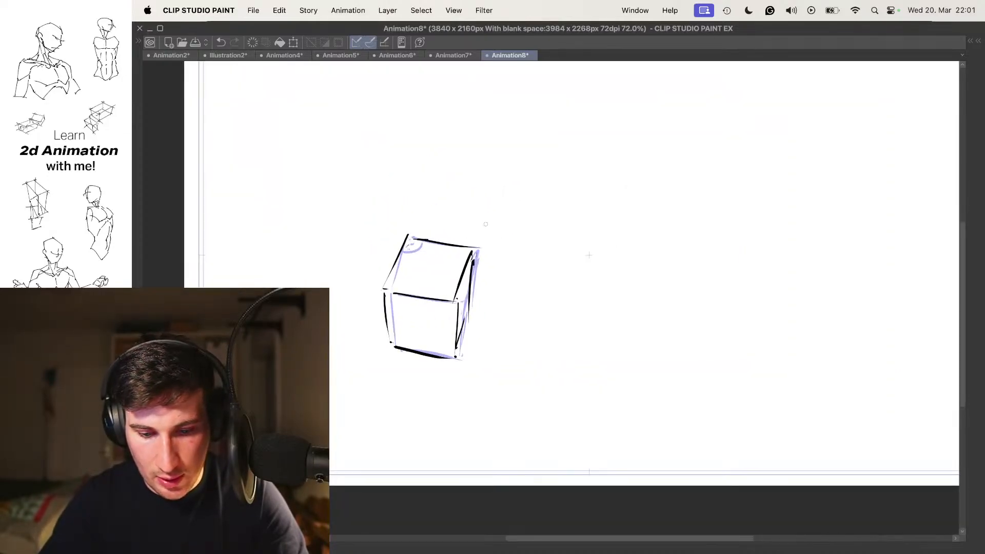
- Add an eighth cel and draw the cube with a much shallower top face and thin right side over the onion-skinned seventh cube
key("Right")
left_click_drag(483, 202, 473, 241)
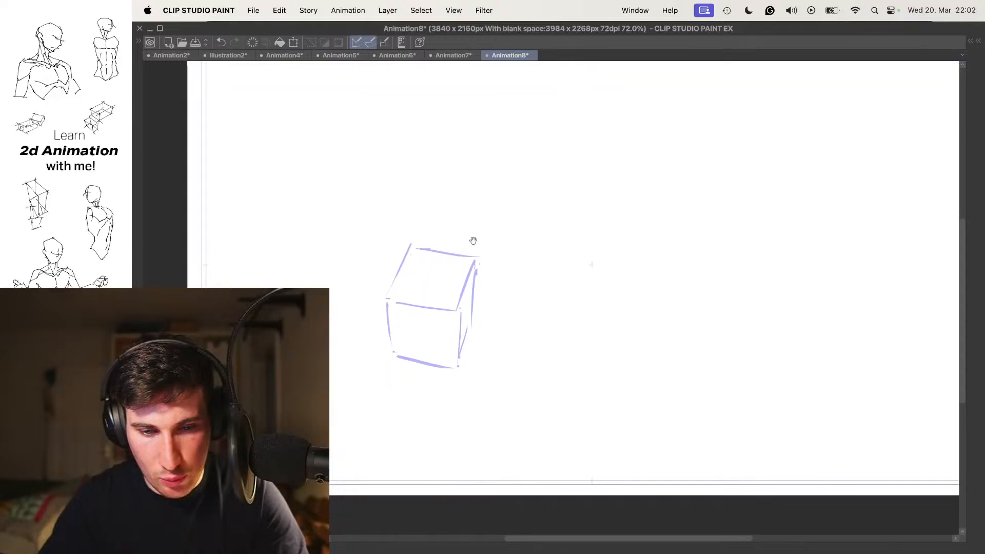
left_click_drag(441, 279, 438, 263)
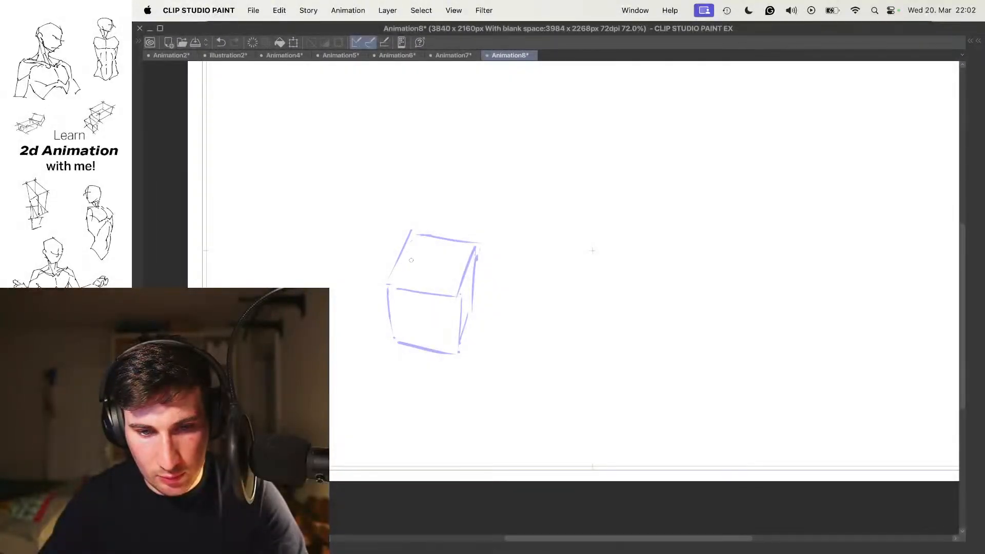
left_click_drag(403, 262, 464, 272)
key("ctrl+z")
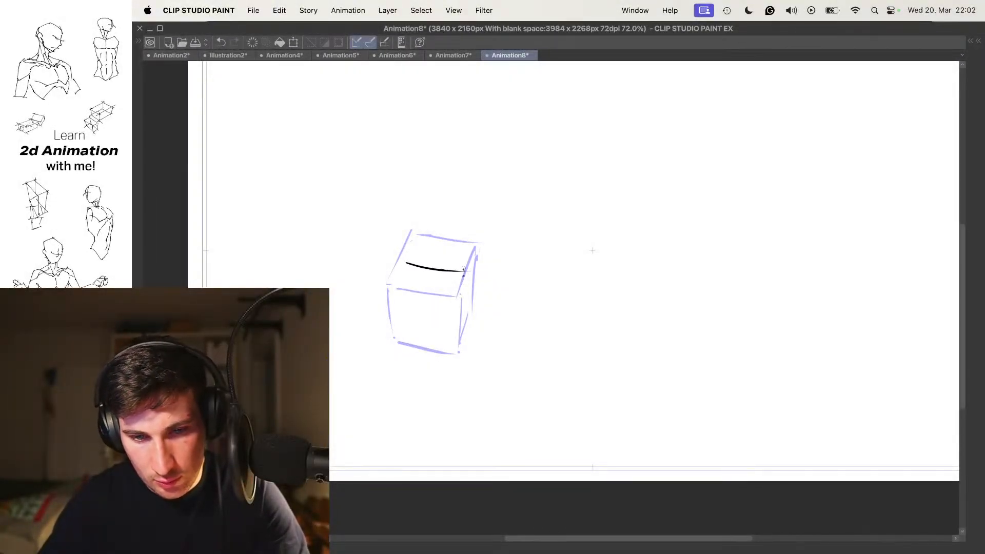
left_click_drag(392, 288, 454, 296)
left_click_drag(460, 281, 454, 350)
mouse_move(378, 288)
left_mouse_down()
mouse_move(393, 348)
mouse_move(458, 353)
left_mouse_up()
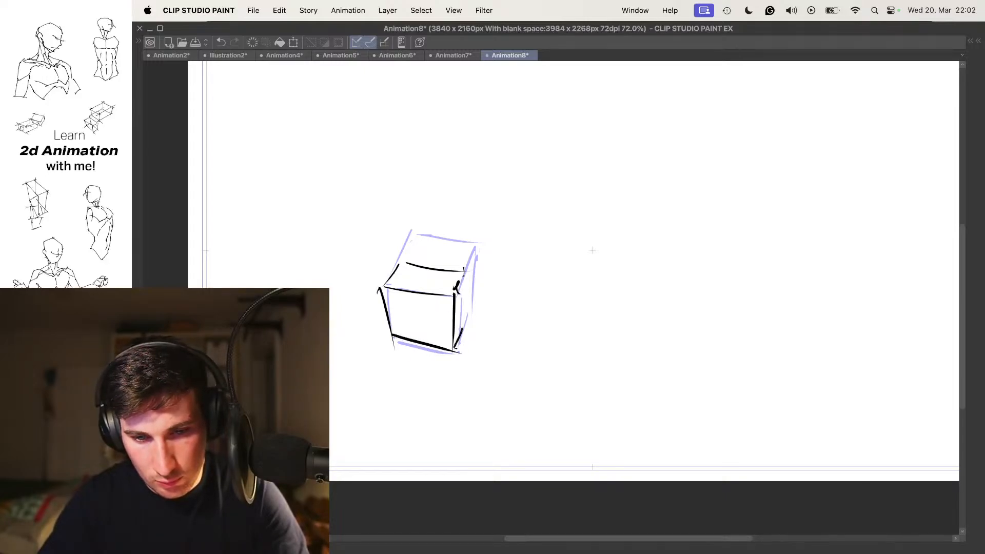
left_click_drag(467, 287, 465, 335)
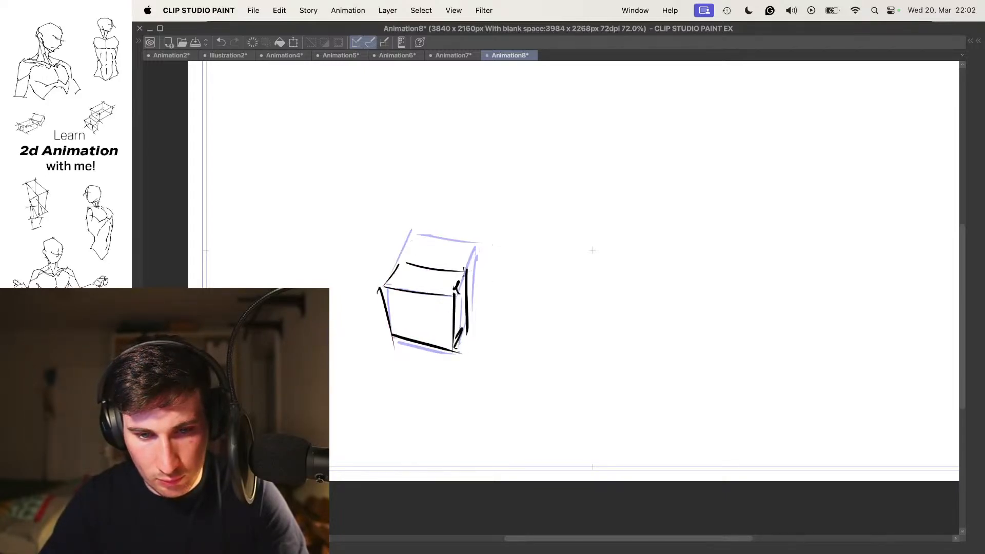
- Add a ninth cel and draw the cube as a front face with only thin strips for its top and right side
key("super+shift+n")
mouse_move(422, 286)
left_mouse_down()
mouse_move(457, 288)
mouse_move(454, 351)
left_mouse_up()
left_click_drag(385, 285, 456, 295)
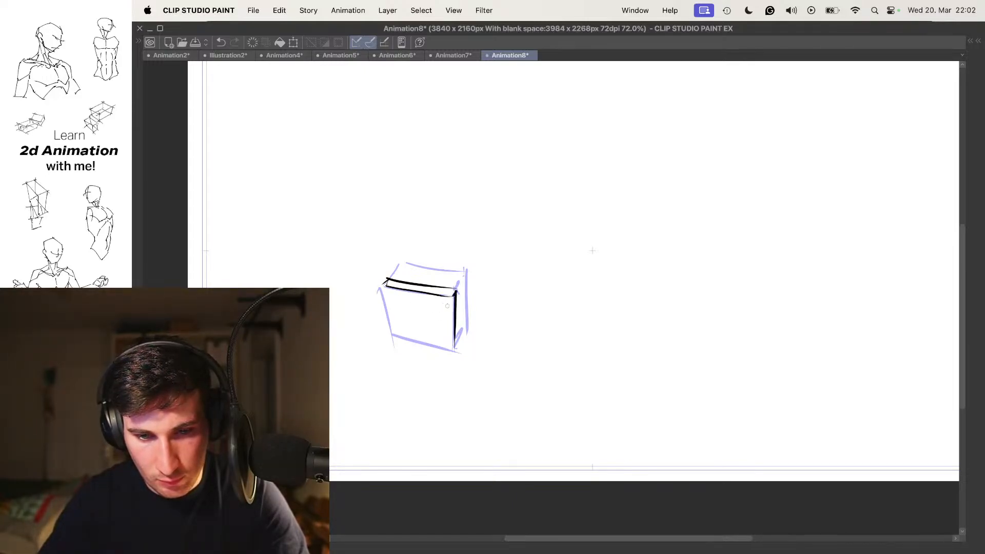
left_click_drag(400, 333, 450, 348)
- Step through all the cube cels from the first to the ninth to review the animation
key("Right")
key("Right")
key("Right")
key("Right")
key("Right")
key("Right")
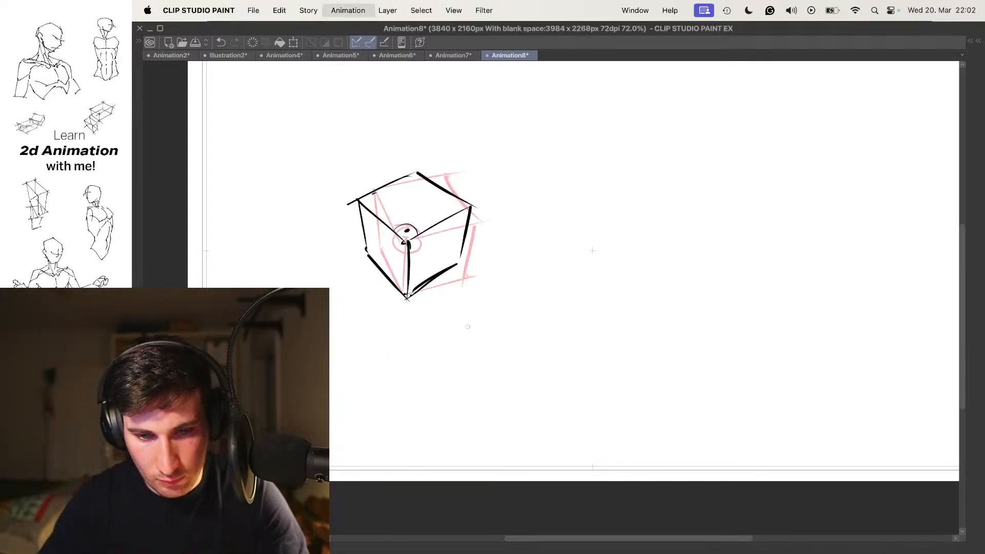
key("Right")
key("Right")
key("Right")
key("Right")
key("Right")
key("Right")
key("Right")
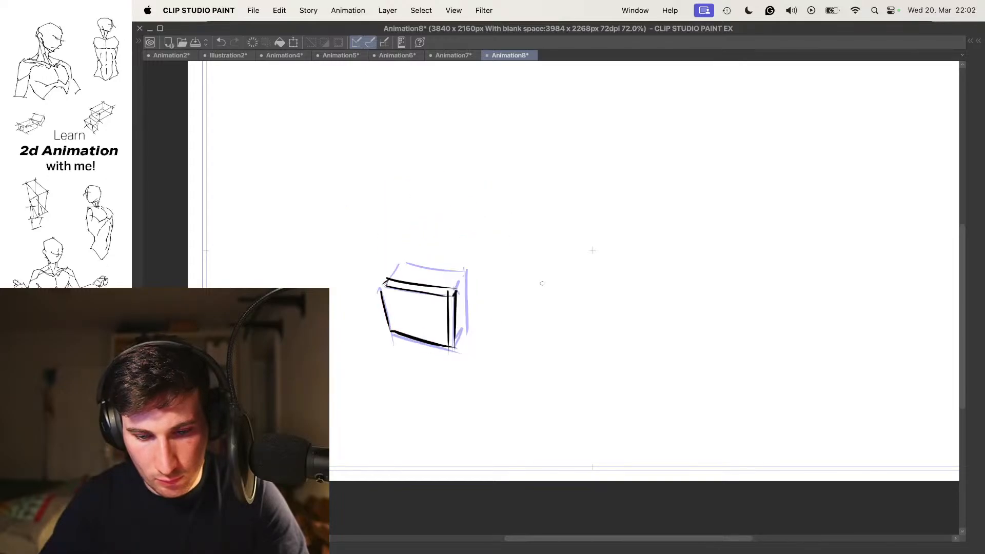
key("Left")
key("Right")
- Add a tenth cel and draw the box's front face with a long top face stretching back up to the right
key("Left")
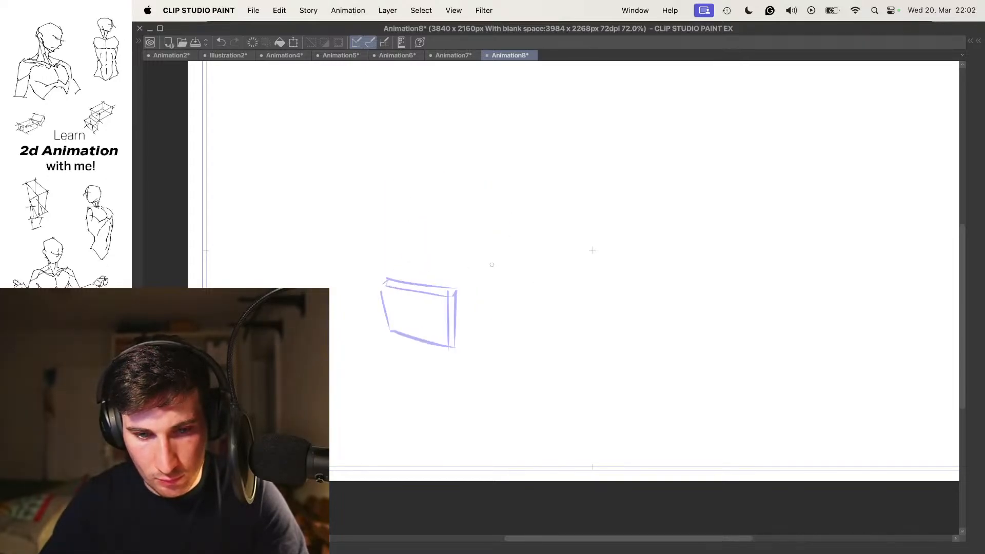
scroll(507, 241, "up", 1)
left_click_drag(393, 286, 505, 180)
key("super+z")
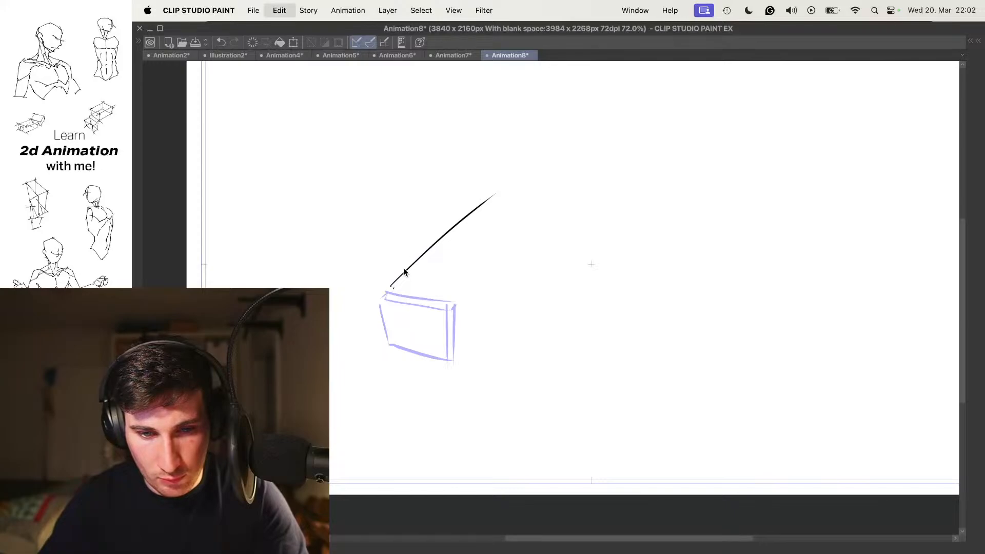
mouse_move(394, 286)
left_mouse_down()
mouse_move(480, 196)
mouse_move(444, 316)
left_mouse_up()
mouse_move(385, 291)
left_mouse_down()
mouse_move(451, 303)
mouse_move(449, 359)
mouse_move(391, 342)
mouse_move(453, 358)
left_mouse_up()
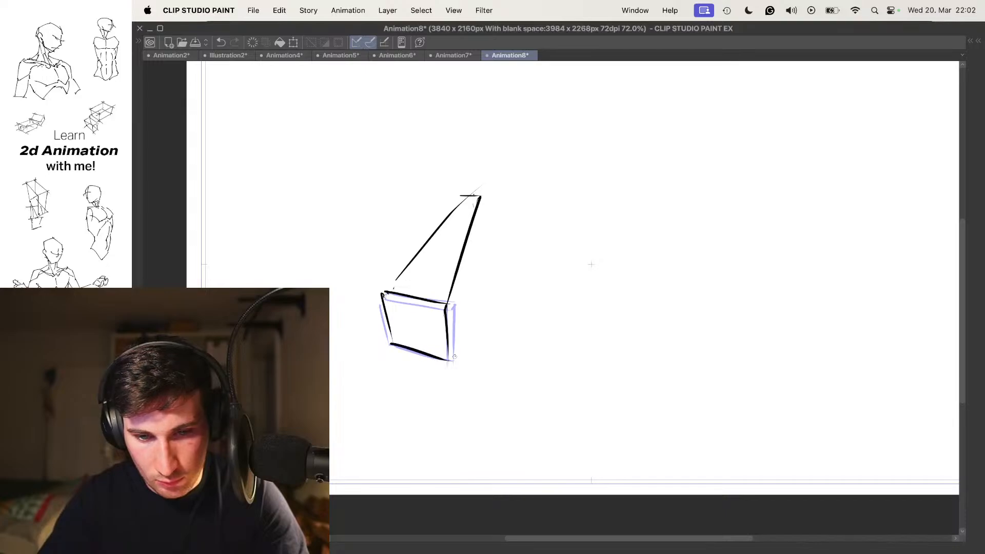
- Finish the tenth cel's box by drawing its long, narrow right side receding up towards the top face's far corner
left_click_drag(477, 238, 447, 353)
key("super+z")
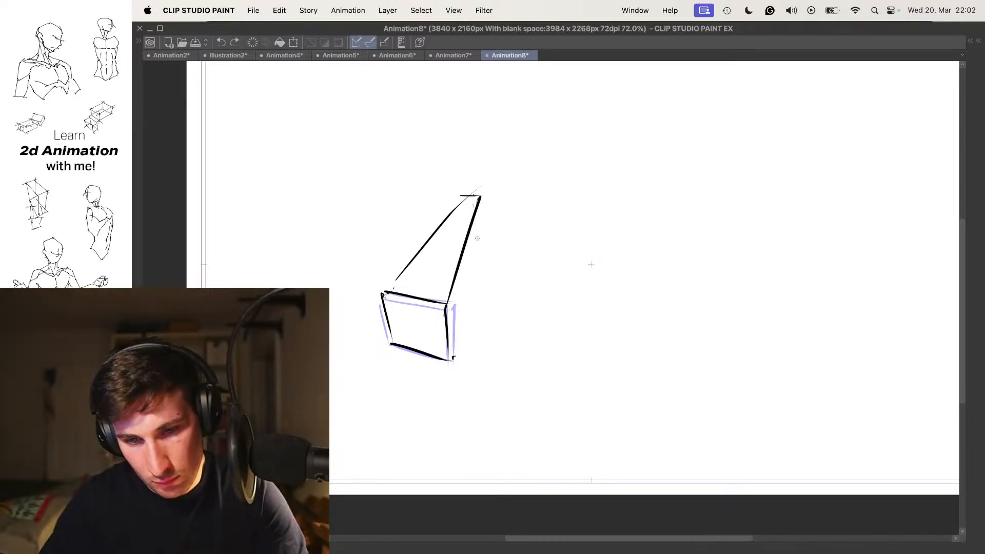
left_click_drag(477, 239, 447, 353)
key("super+z")
left_click_drag(472, 241, 455, 322)
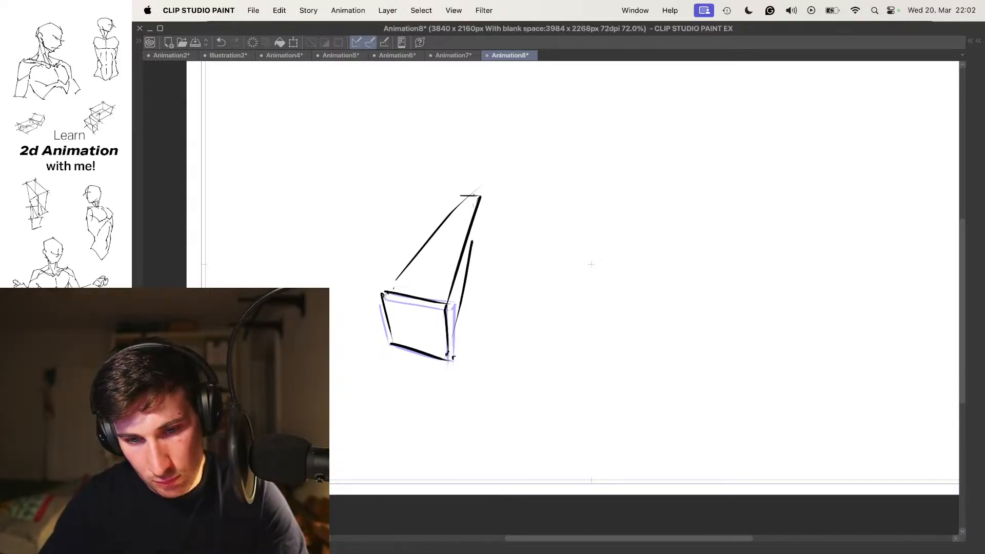
left_click_drag(477, 216, 472, 243)
- Flip back and forth between the tenth cel and the preceding cube cels to check the motion
key("Left")
key("Right")
key("Left")
key("Left")
key("Left")
key("Left")
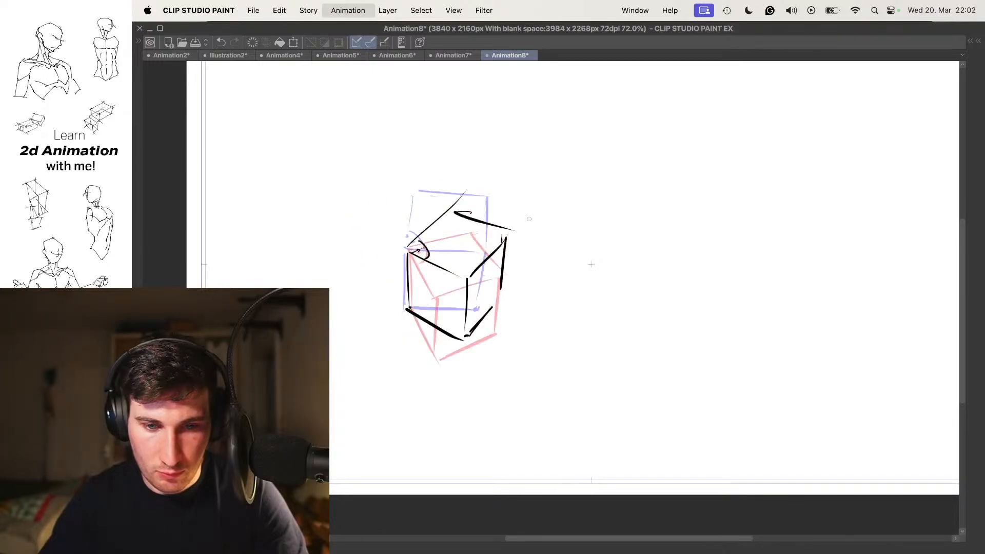
key("Right")
key("Right")
key("Right")
key("Right")
key("Left")
key("Right")
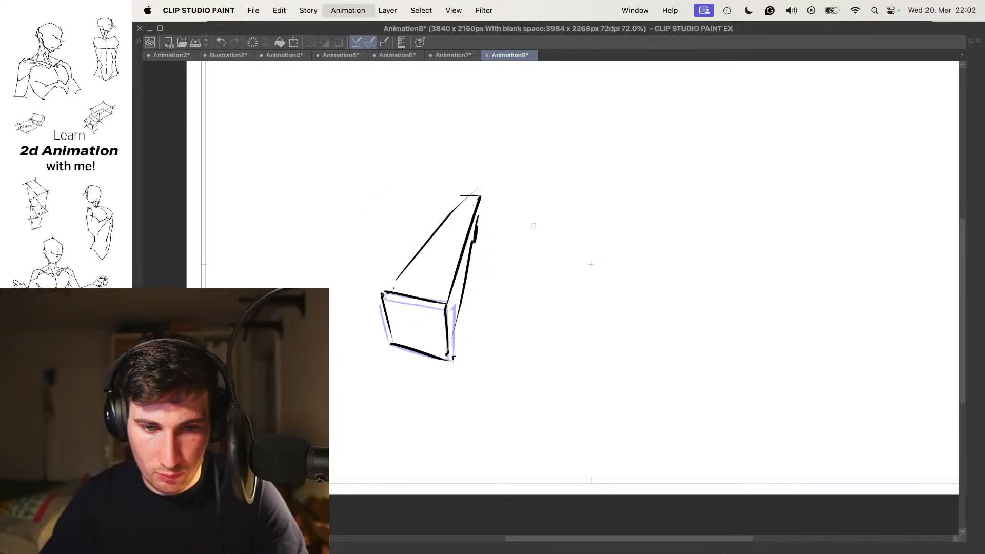
- Add an eleventh cel and draw a narrow, elongated box receding up to the right from the onion-skinned tenth box
key("Right")
left_click_drag(472, 175, 471, 196)
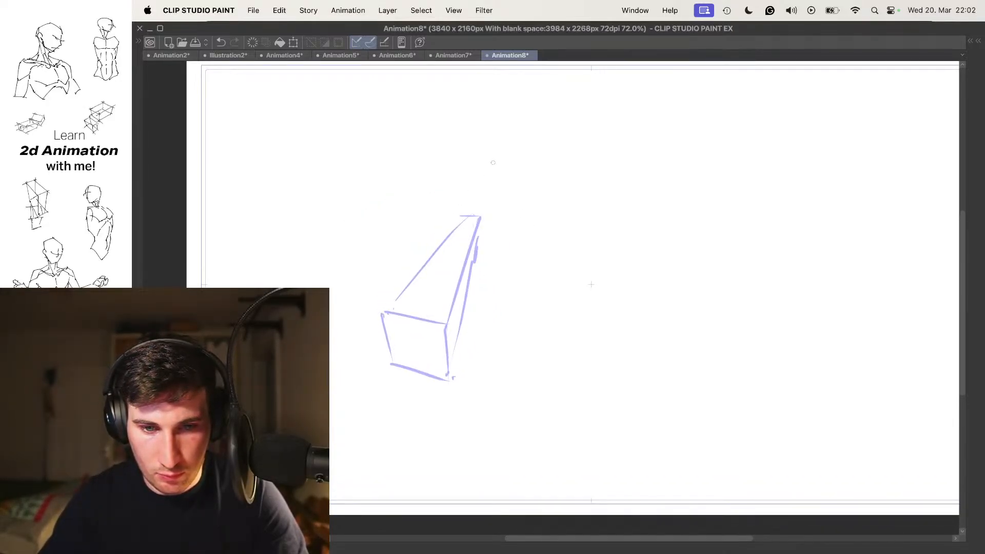
left_click_drag(497, 156, 442, 238)
left_click_drag(528, 135, 467, 228)
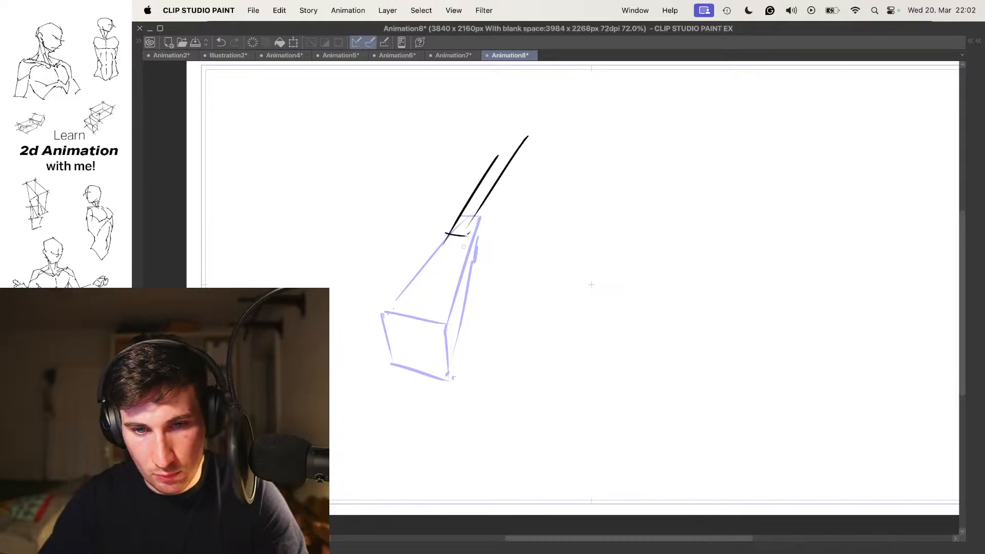
key("super+z")
left_click_drag(523, 142, 464, 241)
left_click_drag(503, 147, 513, 149)
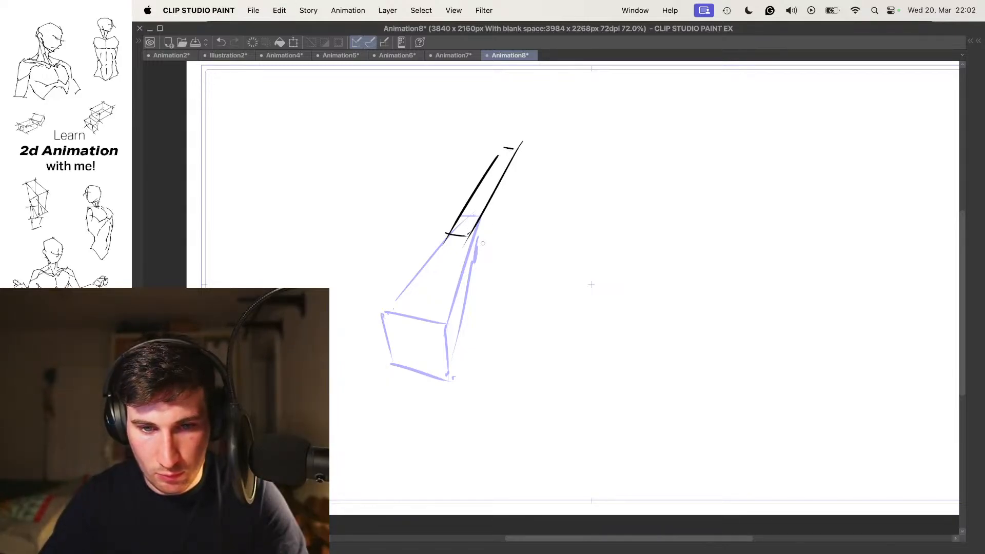
left_click_drag(468, 238, 465, 287)
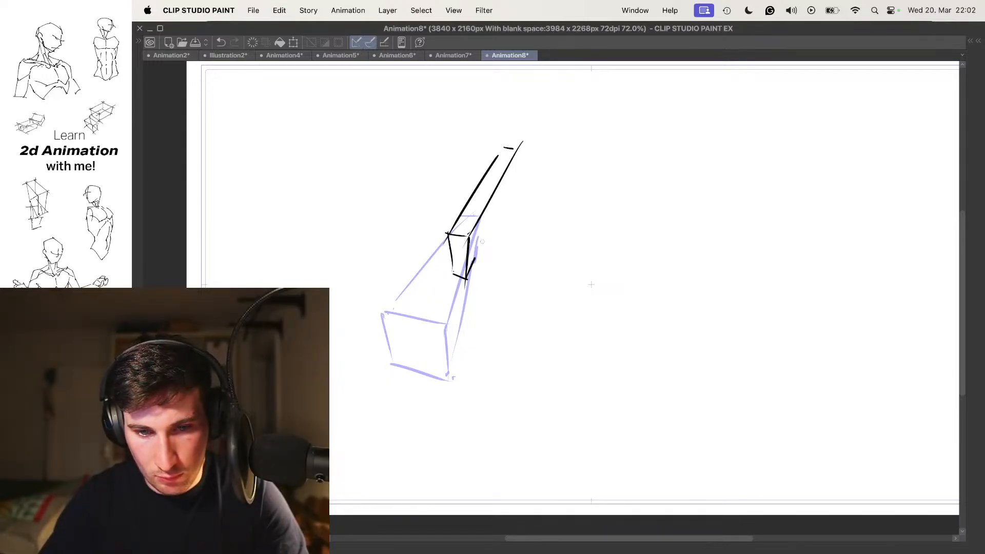
left_click_drag(524, 158, 492, 160)
- Play back the animation to review the cube's motion through the eleventh cel
key("comma")
key("comma")
key("comma")
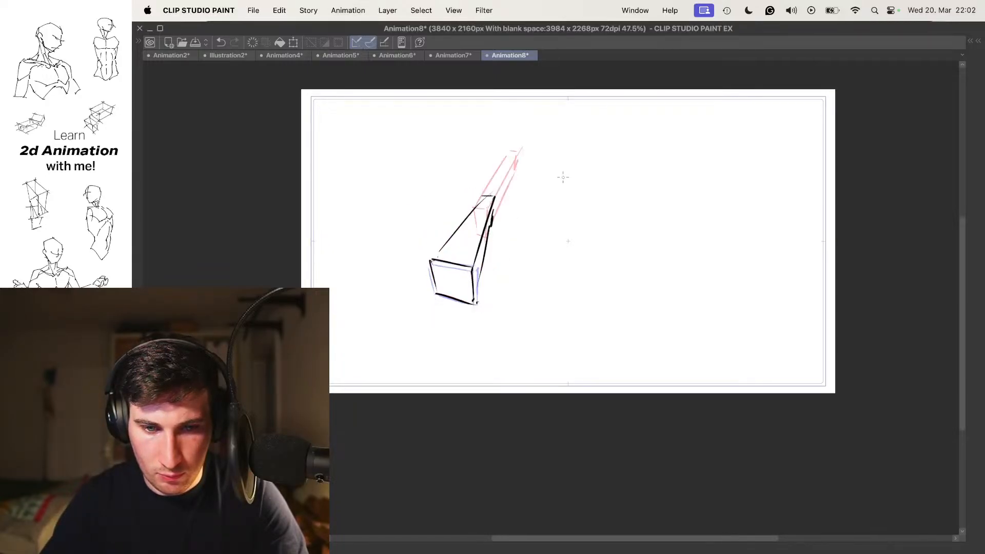
key("space")
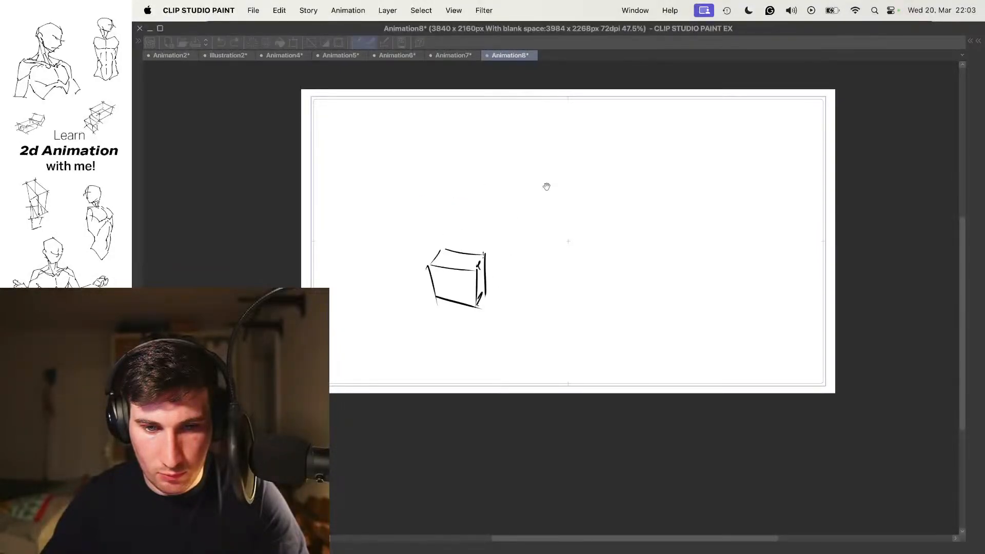
key("space")
key("space")
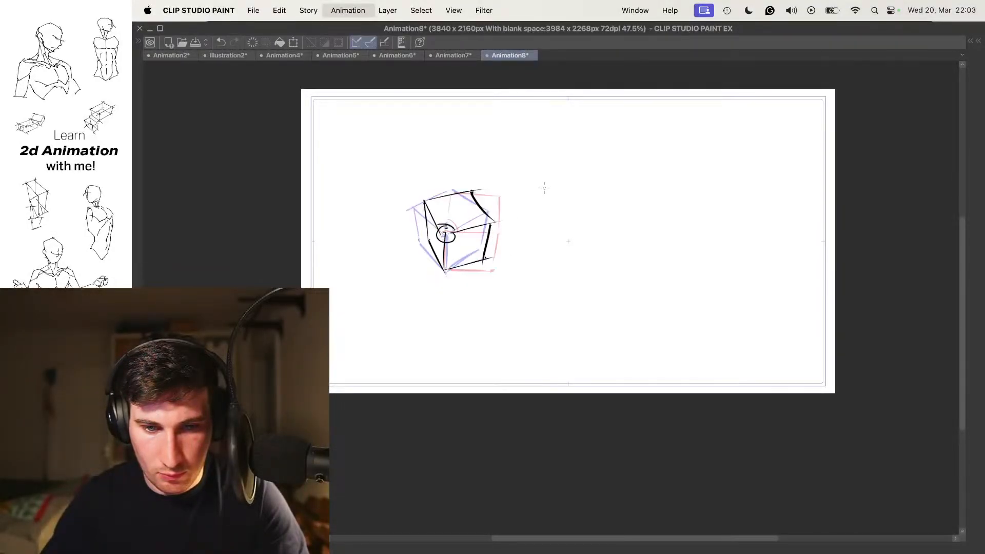
- Add a twelfth cel and draw a large square front face with thin top and right strips around the elongated box's far end
scroll(544, 187, "up", 5)
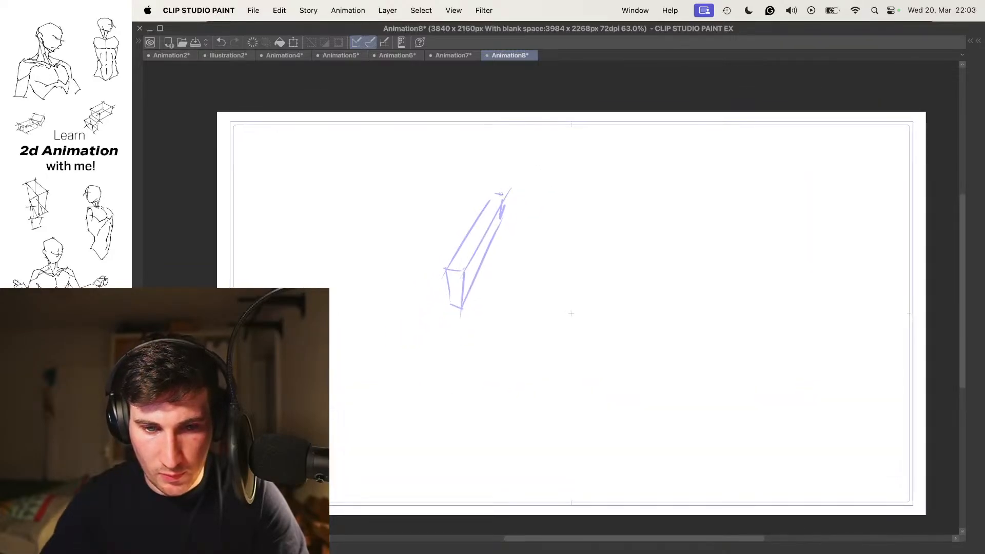
left_click_drag(466, 156, 539, 164)
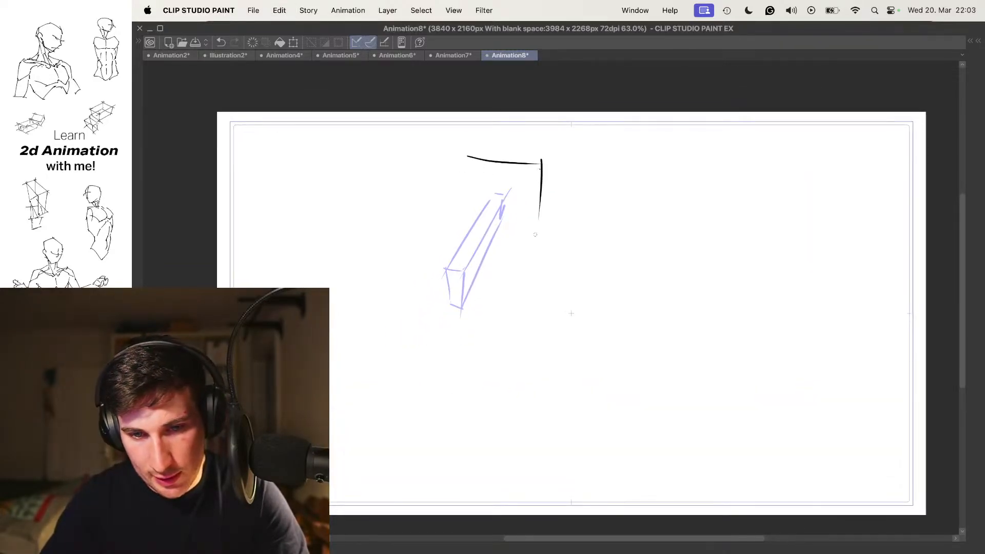
mouse_move(463, 158)
left_mouse_down()
mouse_move(464, 231)
mouse_move(547, 236)
left_mouse_up()
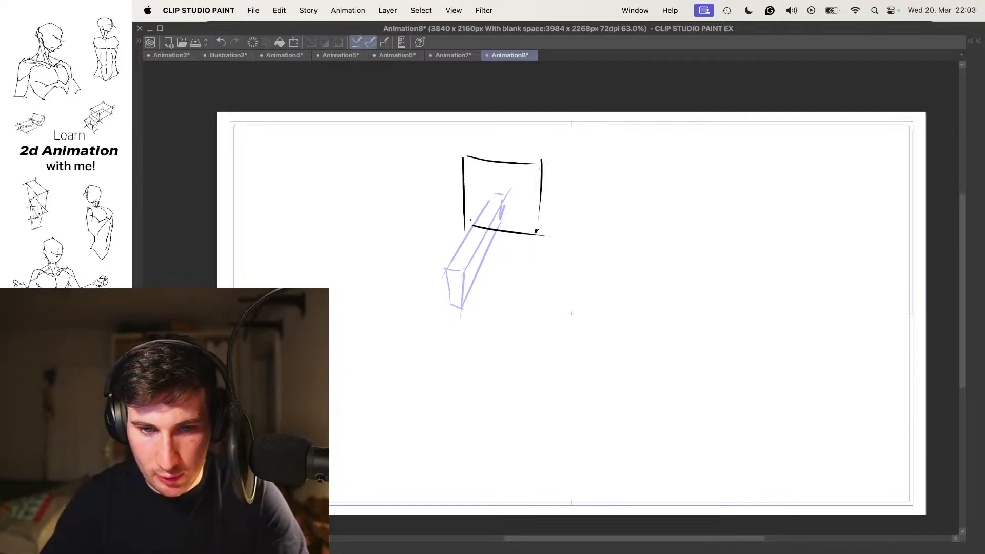
mouse_move(470, 150)
left_mouse_down()
mouse_move(560, 152)
mouse_move(548, 161)
mouse_move(538, 232)
left_mouse_up()
- Step through the cube cels frame by frame to examine the transition from the elongated boxes to the twelfth cel
key("period")
key("comma")
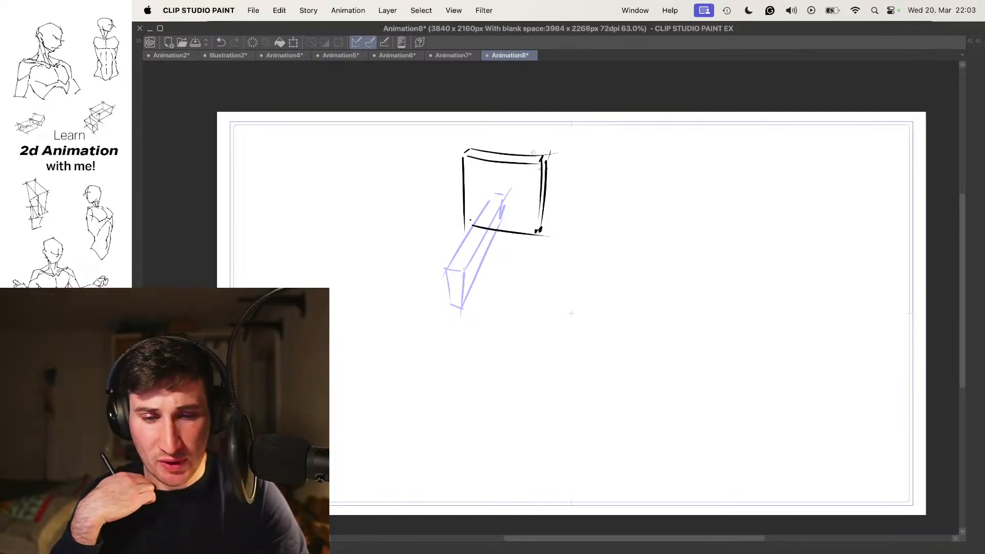
key("period")
key("period")
key("period")
key("period")
key("period")
key("period")
key("period")
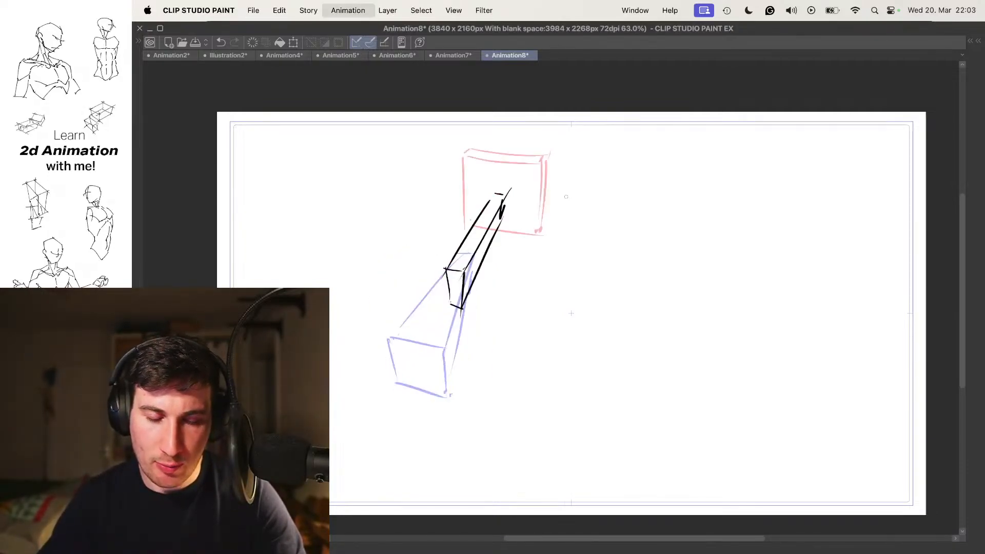
key("period")
key("period")
key("period")
key("period")
key("period")
key("period")
key("period")
key("period")
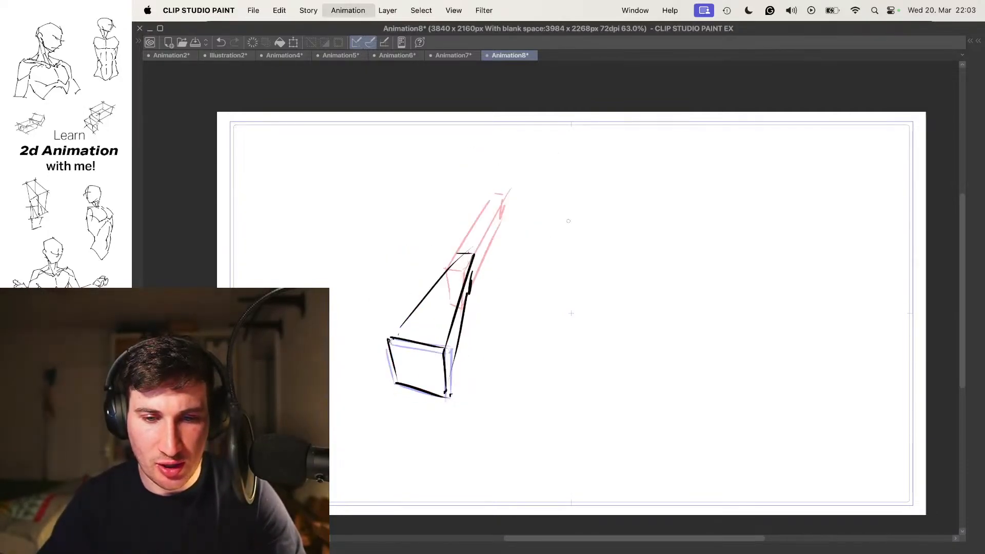
- Add a thirteenth cel and draw a small box with a long slanted top face and narrow right side inside the onion-skinned twelfth cube
key("period")
key("period")
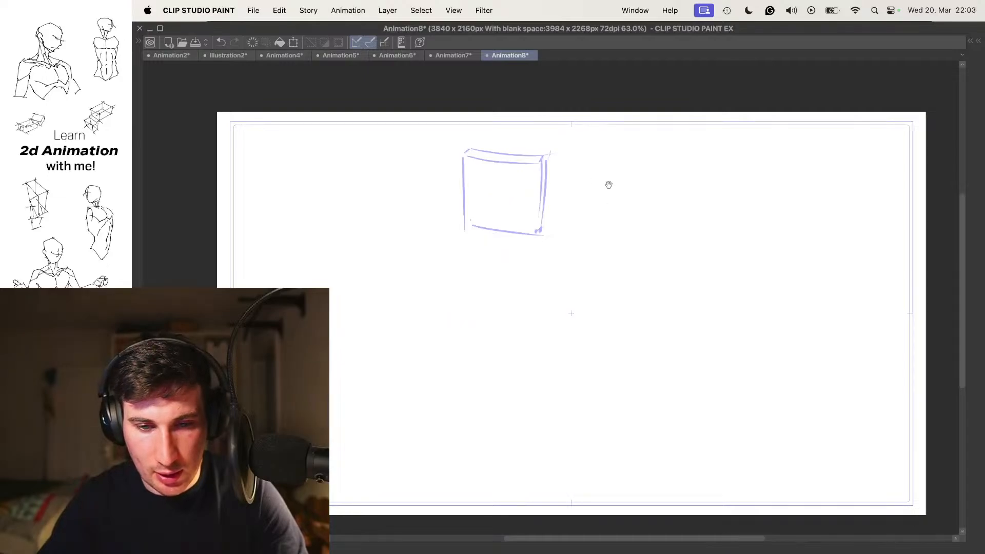
left_click_drag(606, 183, 551, 198)
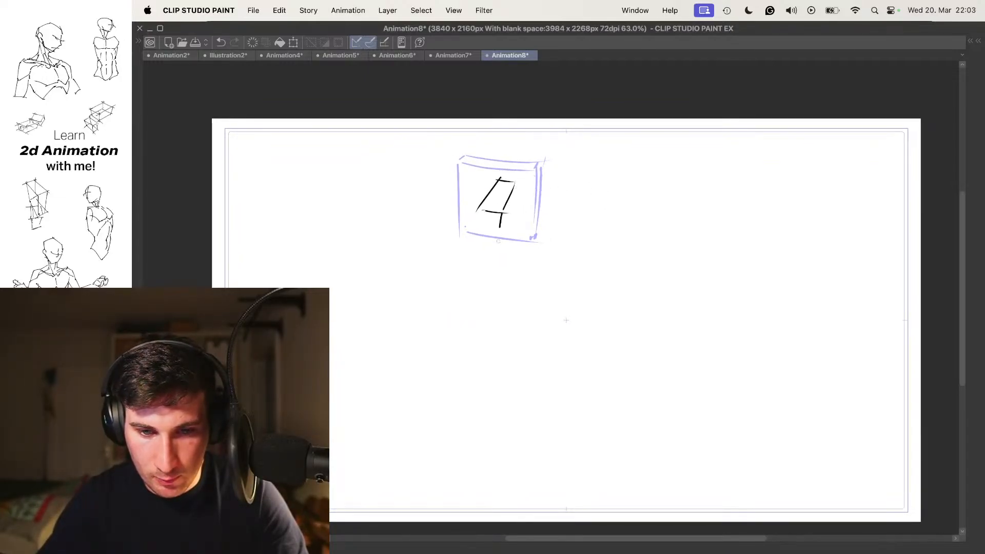
key("super+z")
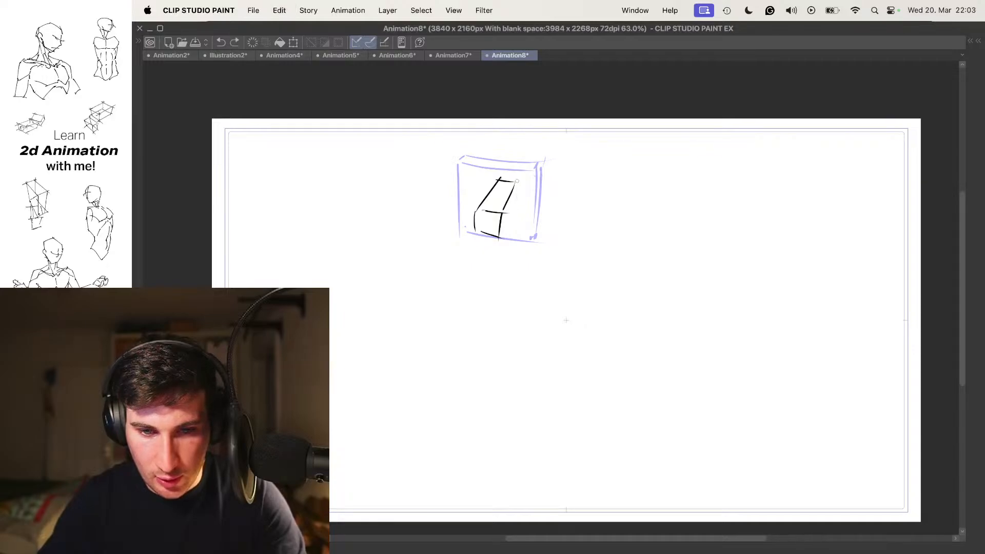
scroll(523, 210, "down", 4)
left_click_drag(511, 217, 490, 235)
scroll(523, 211, "up", 5)
key("super+z")
scroll(522, 216, "down", 3)
scroll(522, 216, "up", 3)
key("super+z")
scroll(510, 202, "down", 3)
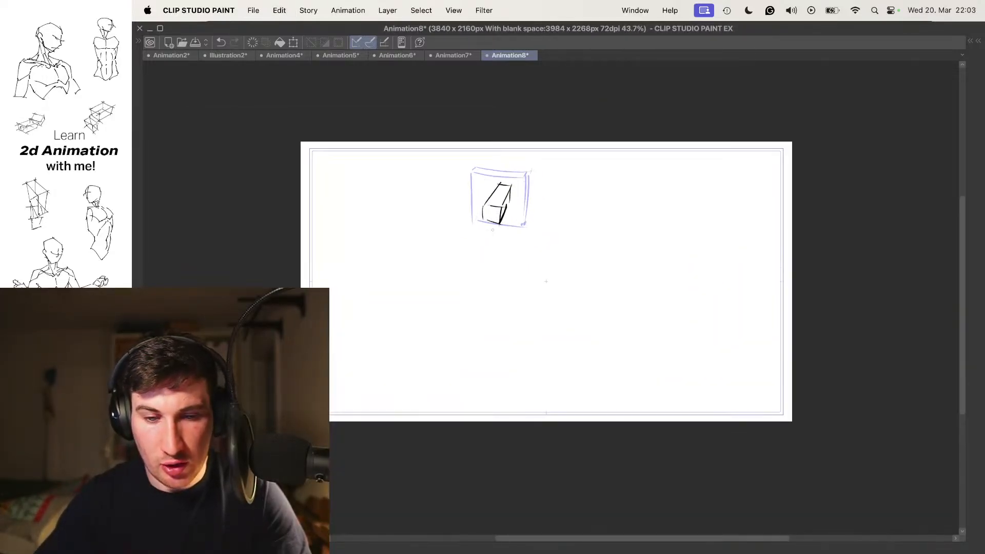
- Flip through the earlier cube cels and back to the thirteenth to check the new small box
key("Left")
key("Left")
key("Left")
key("Left")
key("Left")
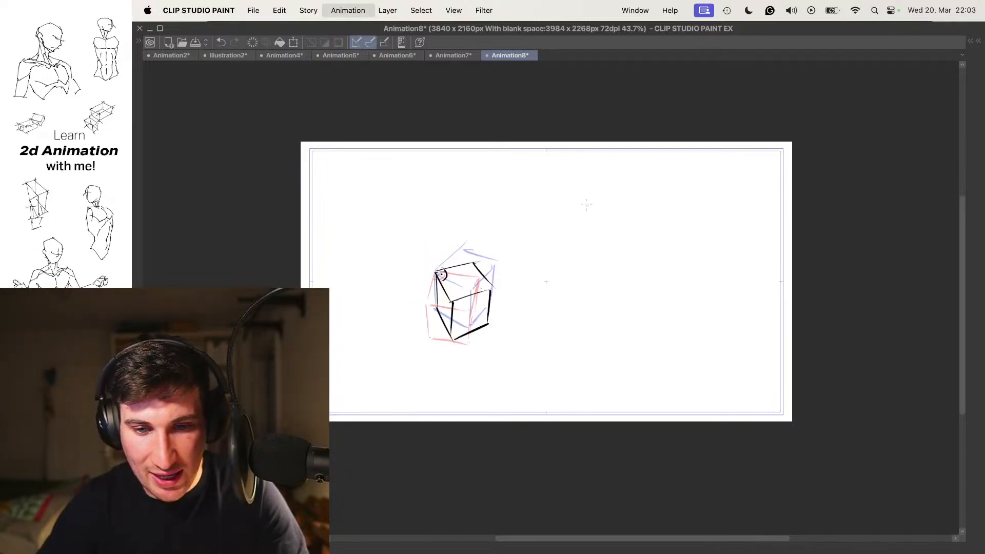
key("Right")
key("Right")
key("Right")
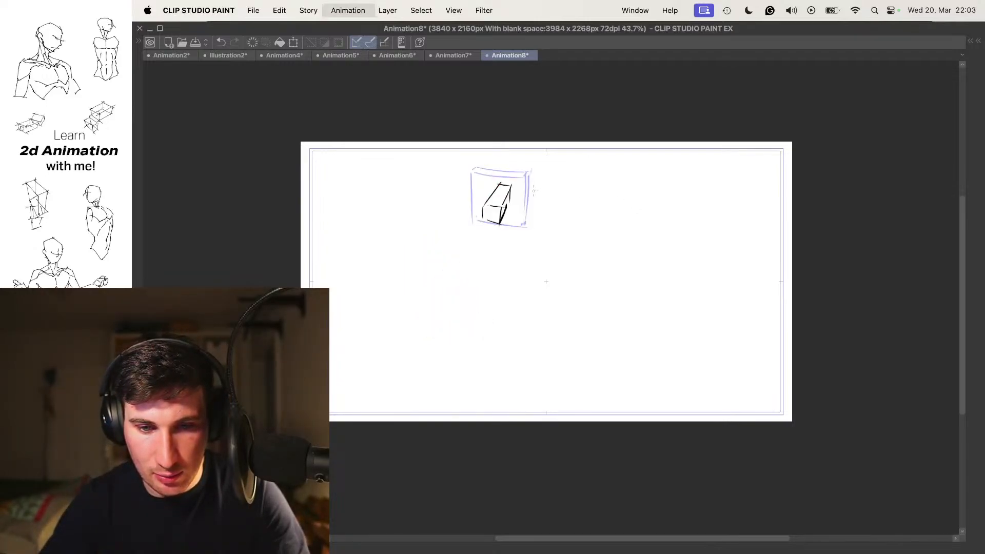
key("Left")
key("Right")
- Add a fourteenth cel and draw a smaller cube with a square front, shallow top and thin right side above the thirteenth box
scroll(516, 216, "up", 3)
scroll(517, 216, "up", 2)
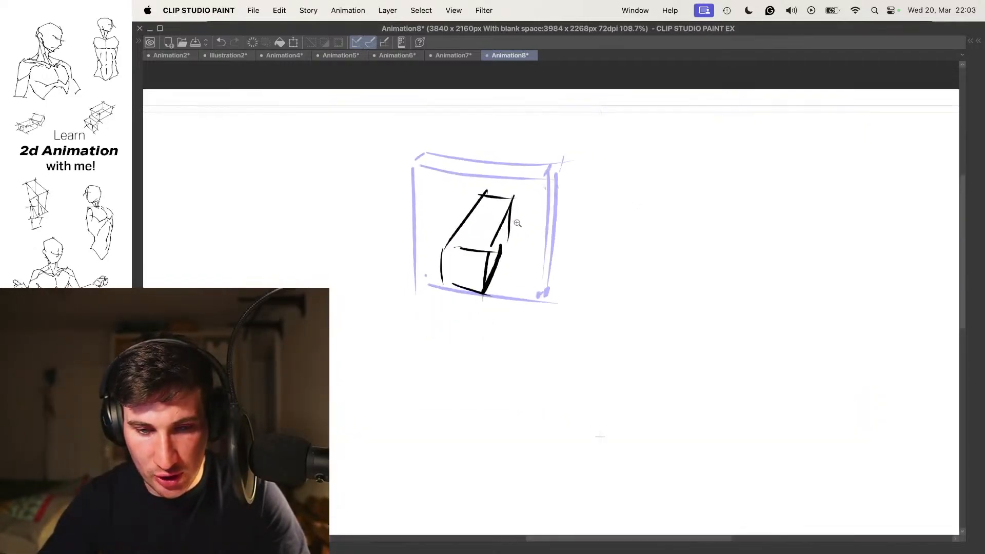
key("Right")
scroll(515, 224, "down", 1)
scroll(515, 224, "up", 1)
key("Right")
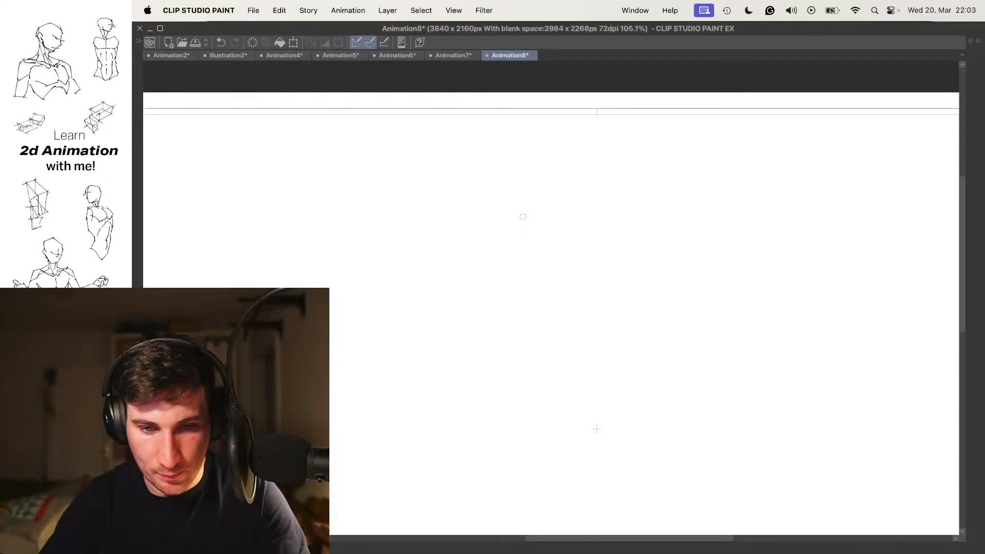
key("Left")
key("Right")
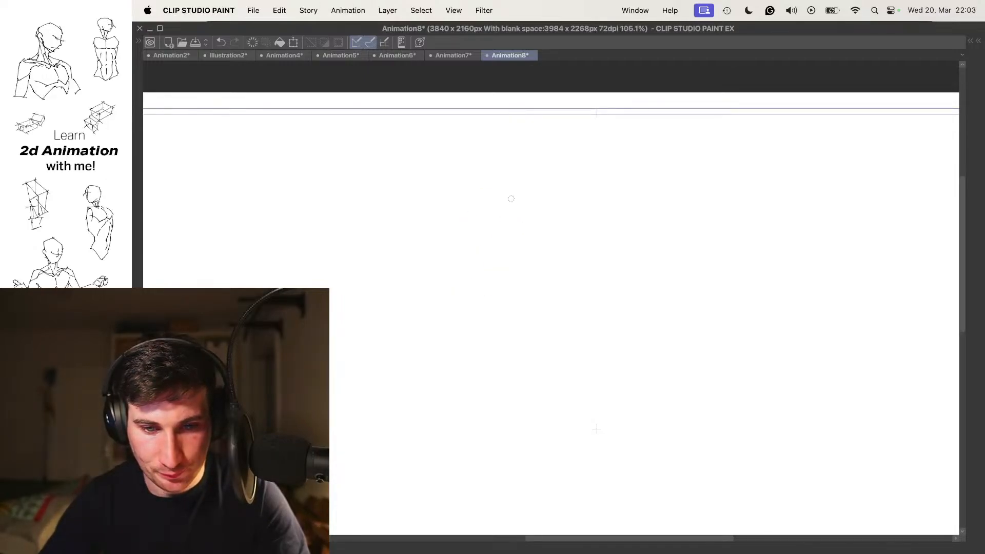
scroll(514, 198, "up", 1)
key("Left")
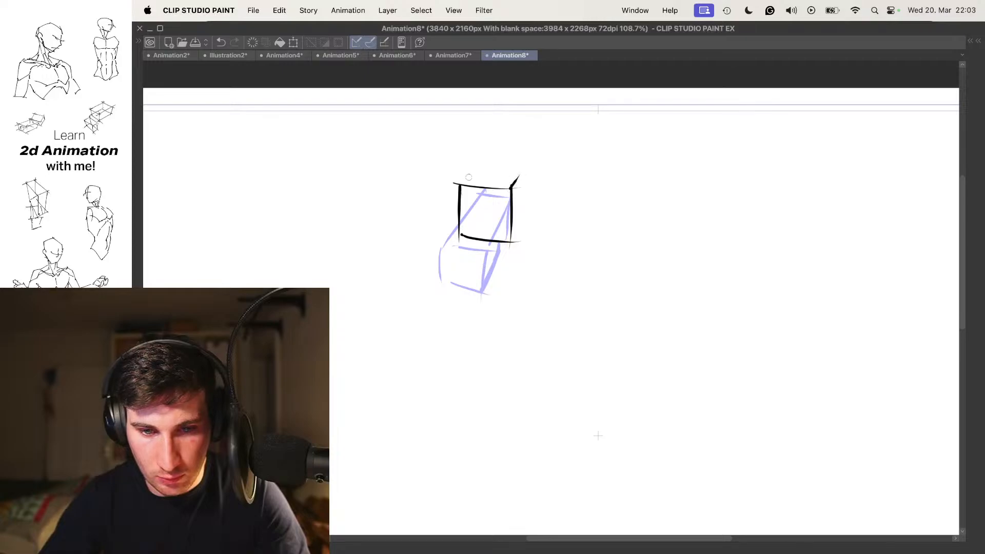
- Turn off onion skinning and step repeatedly through all the cube cels to review the complete motion
scroll(521, 224, "down", 8)
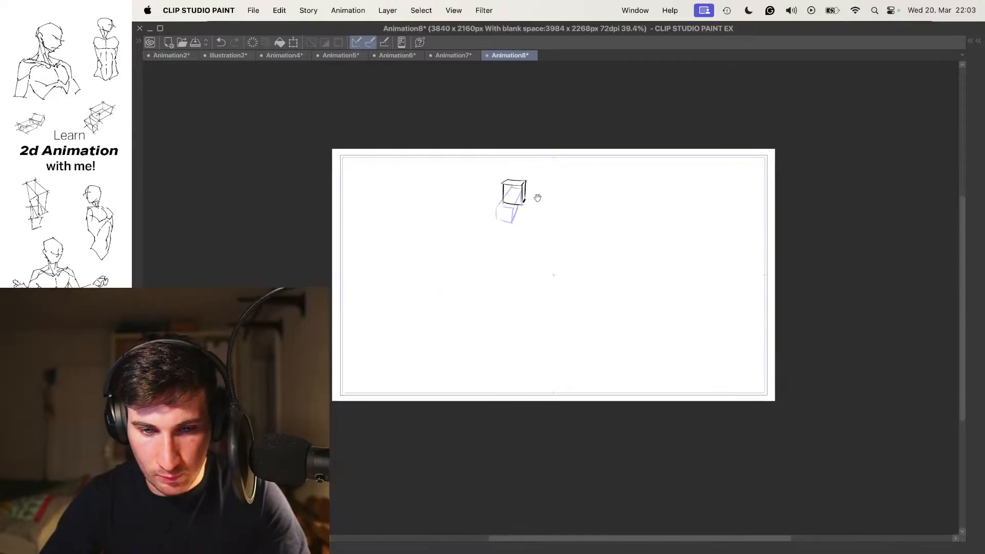
key("Right")
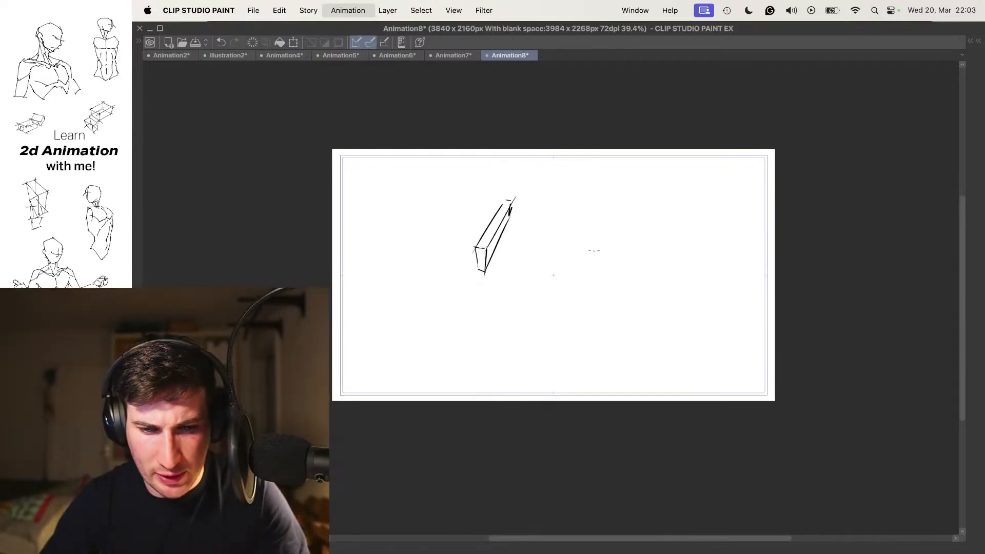
key("Right")
key("Right")
key("Right")
key("Right")
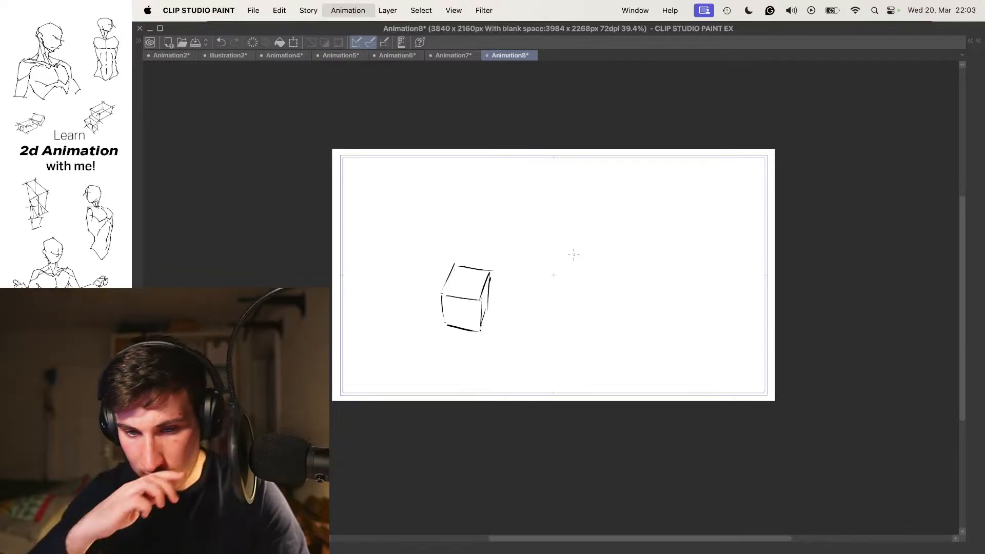
key("Right")
key("Right")
key("Right")
key("Right")
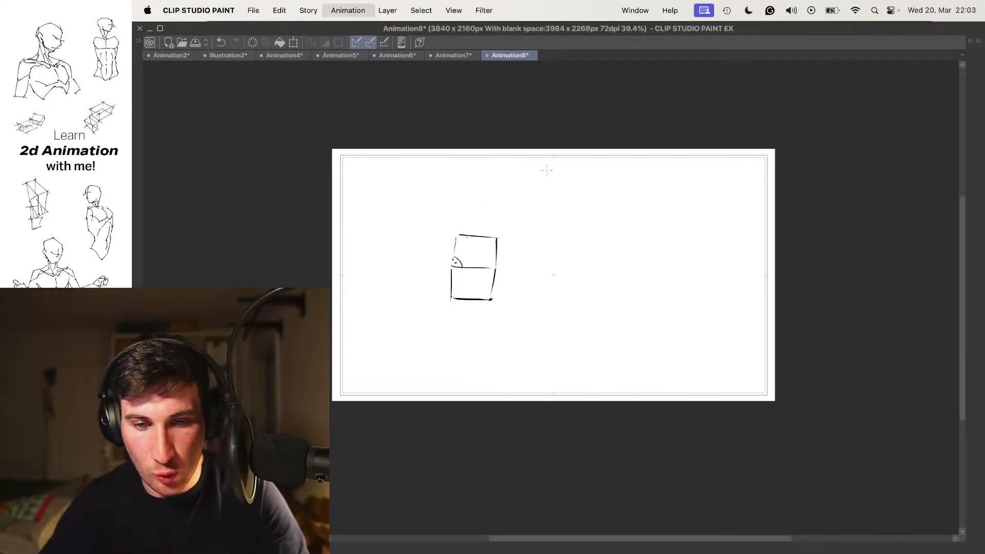
key("Right")
key("Right")
key("Right")
key("Right")
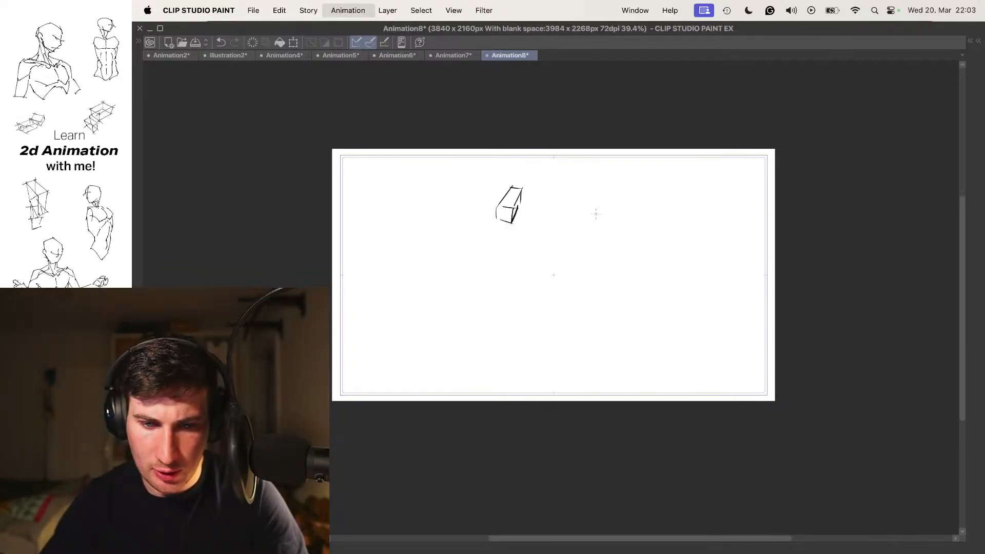
key("Right")
key("Right")
key("Right")
key("Right")
key("Right")
key("Right")
key("Right")
key("Right")
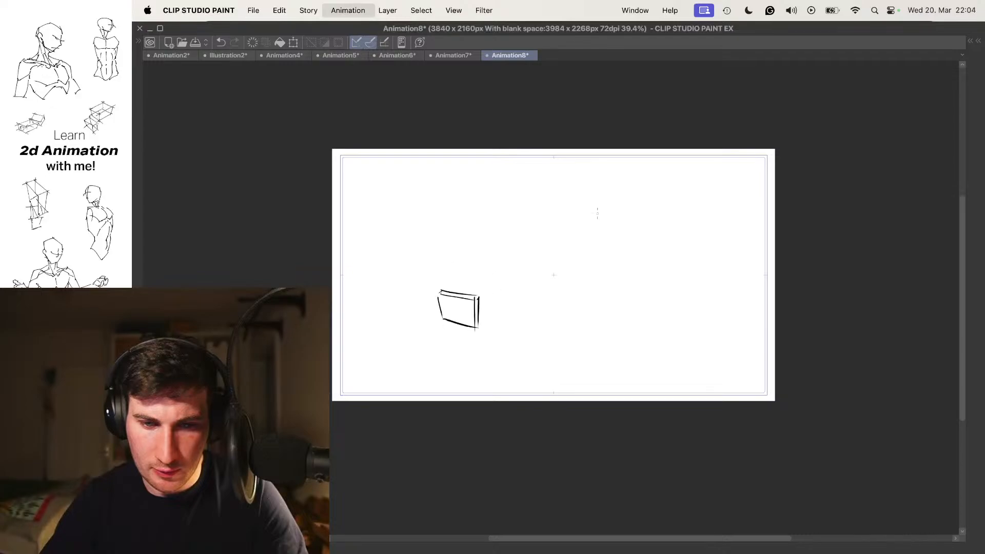
key("Right")
key("Right")
key("Right")
key("Right")
key("Right")
key("Right")
key("Right")
key("Right")
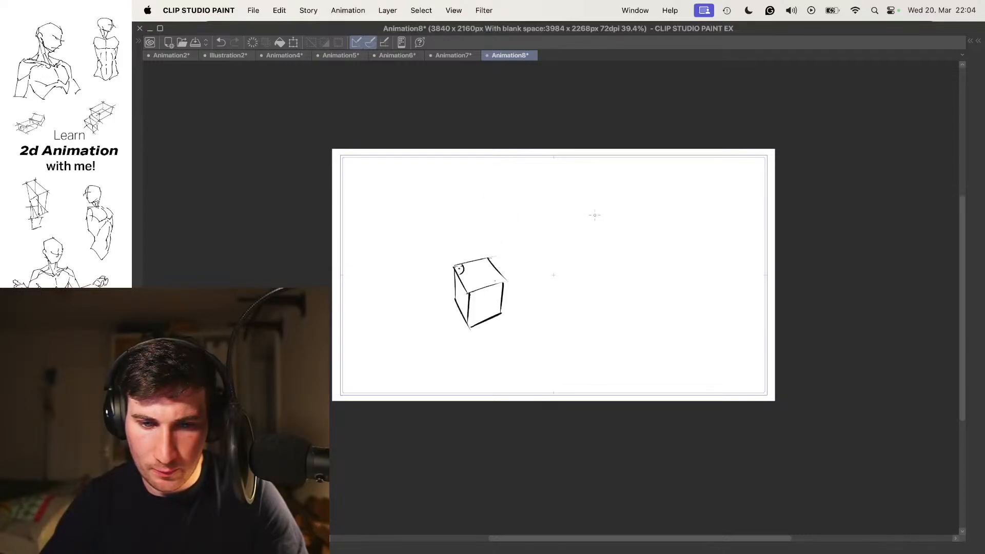
key("Right")
key("Right")
key("Right")
key("Right")
key("Right")
key("Right")
key("Right")
key("Right")
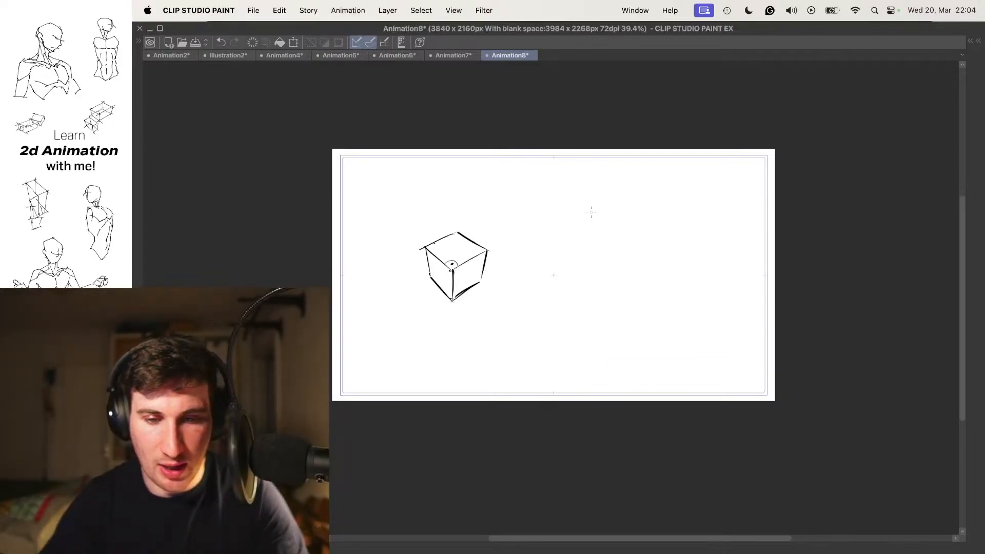
- Step repeatedly through all the cube cels with onion skinning off to review the rotating, stretching and receding motion
key("Right")
key("Right")
key("Right")
key("Right")
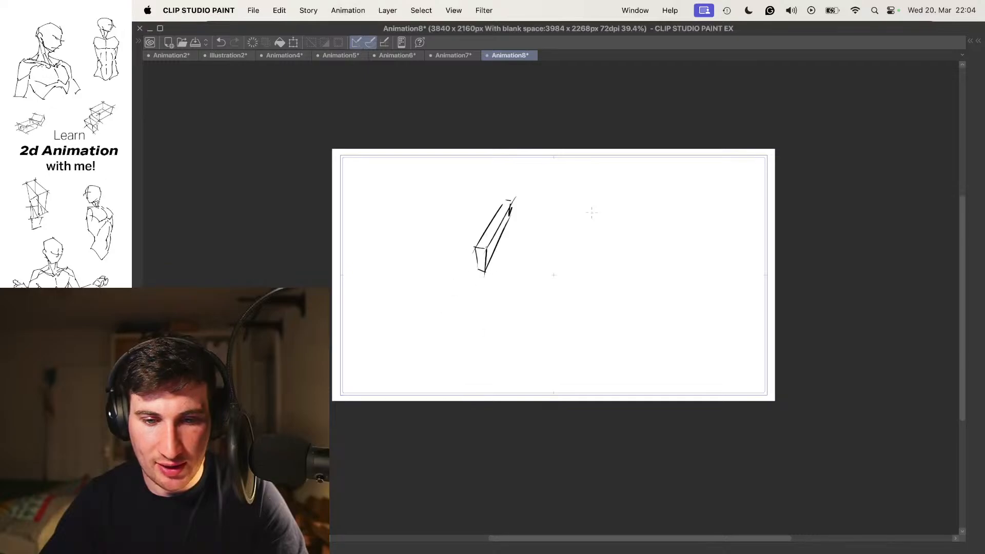
scroll(622, 242, "up", 3)
key("Right")
key("Right")
key("Right")
key("Right")
key("Right")
key("Right")
key("Right")
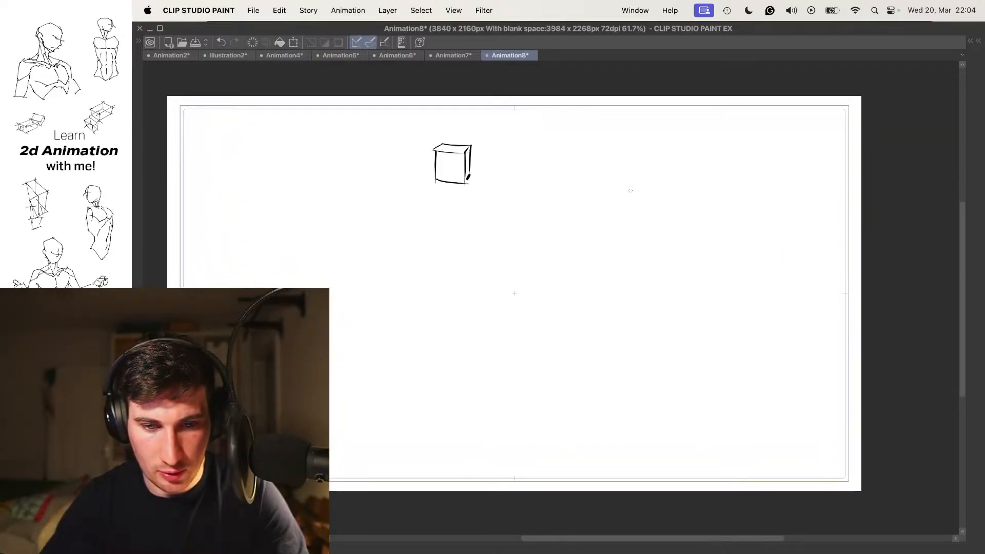
scroll(671, 202, "up", 3)
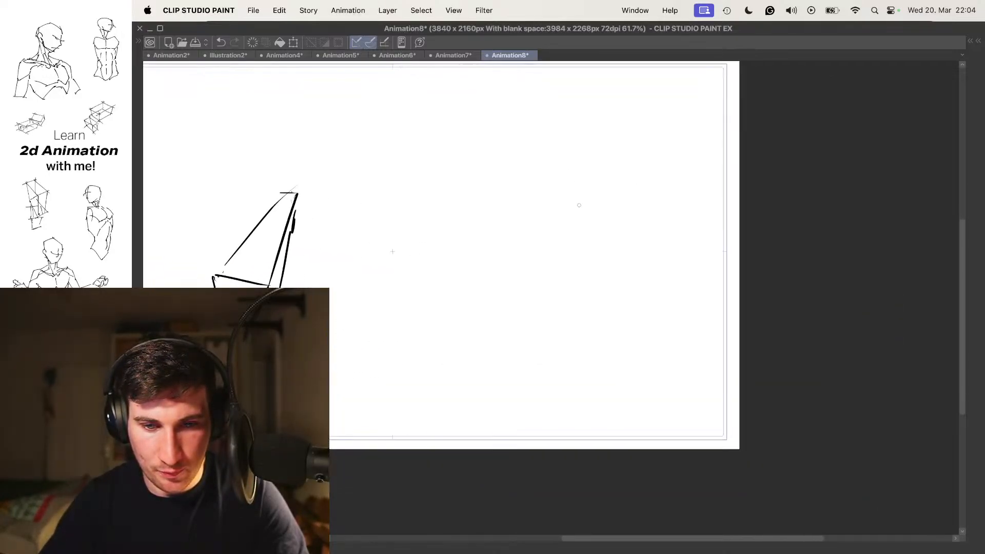
key("Right")
key("Right")
key("Right")
key("Right")
key("Right")
key("Right")
key("Right")
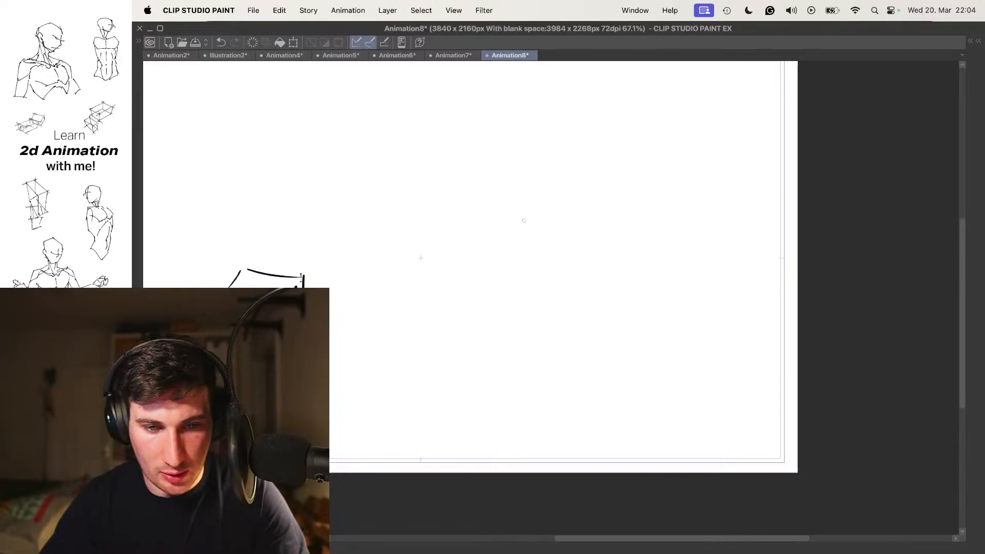
key("Right")
key("Right")
key("Right")
key("Right")
key("Right")
key("Right")
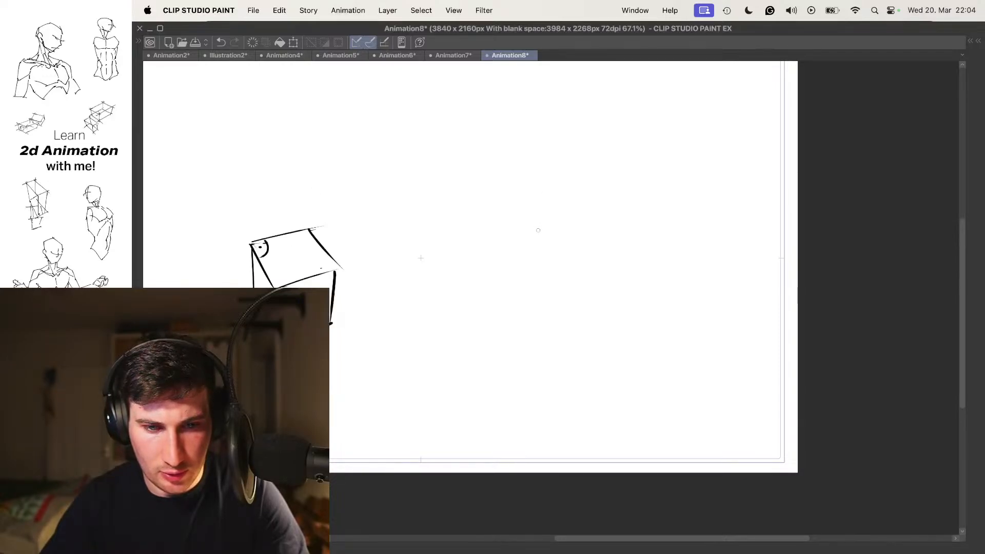
key("Right")
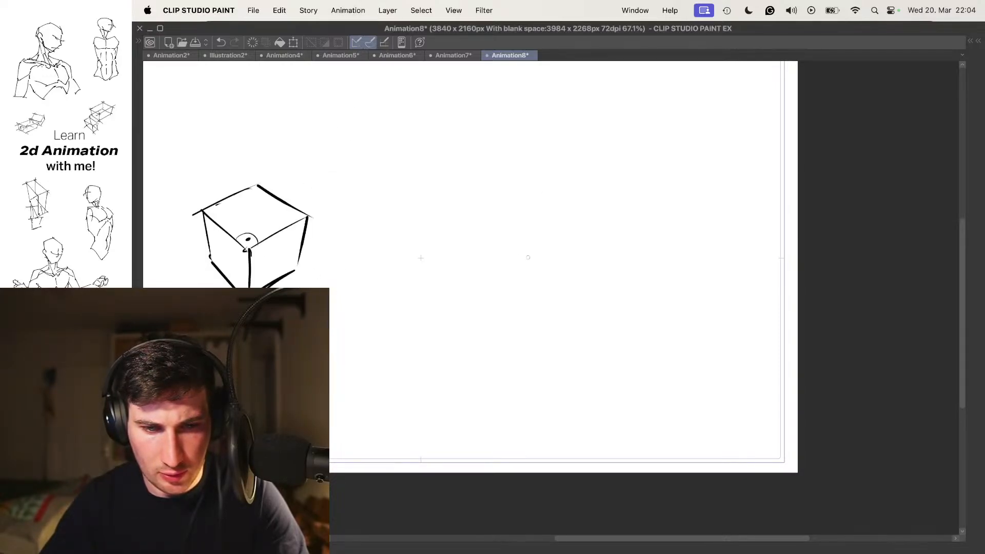
- Draw a second, smaller cube to the right of the existing cube on the first cel, showing a diamond-shaped top and two side faces
scroll(482, 238, "up", 1)
left_click_drag(421, 264, 459, 289)
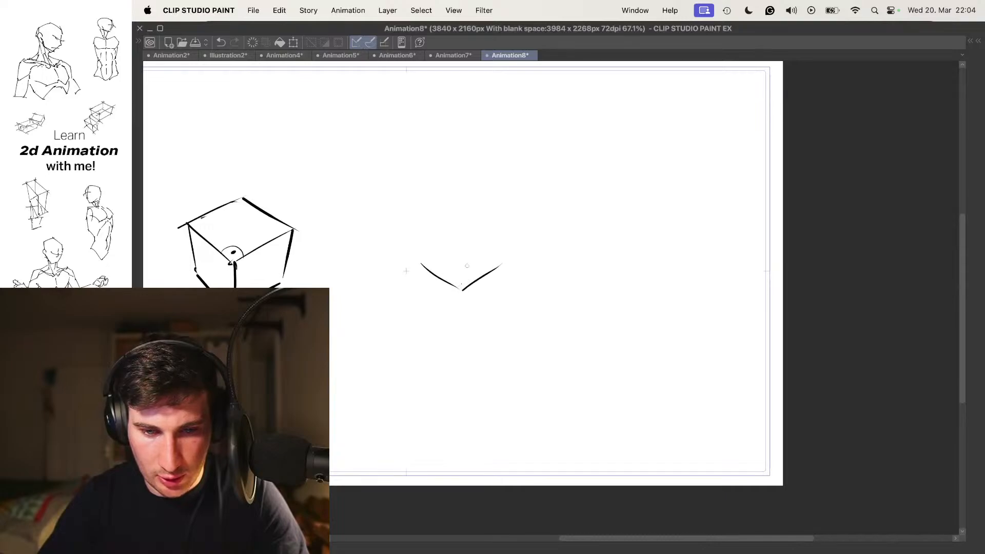
left_click_drag(460, 242, 506, 262)
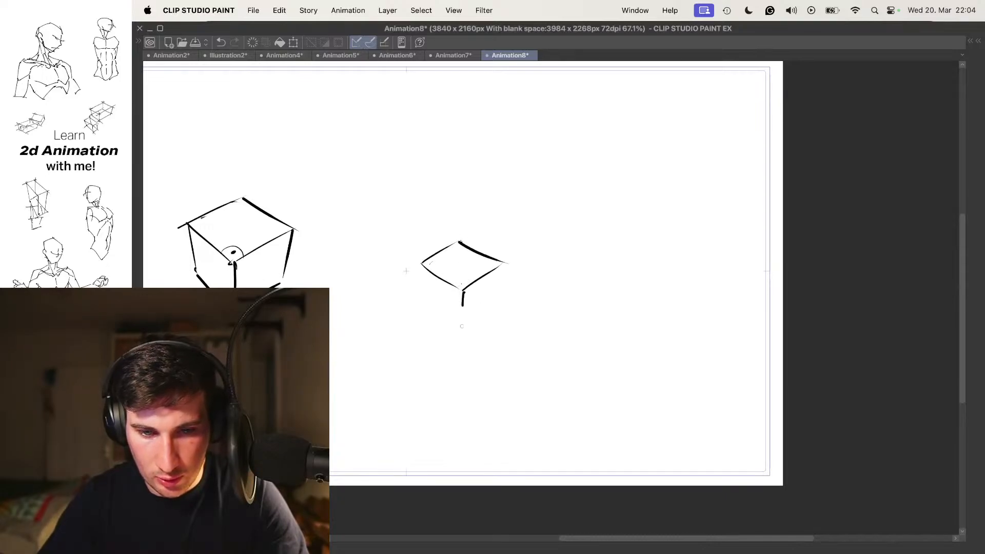
left_click_drag(462, 306, 462, 338)
left_click_drag(422, 310, 465, 339)
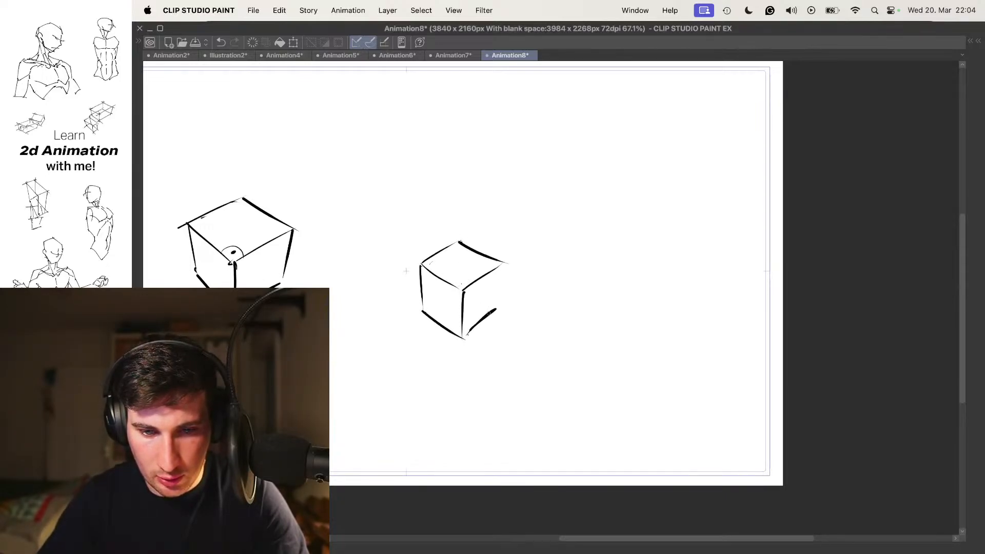
left_click_drag(499, 280, 496, 310)
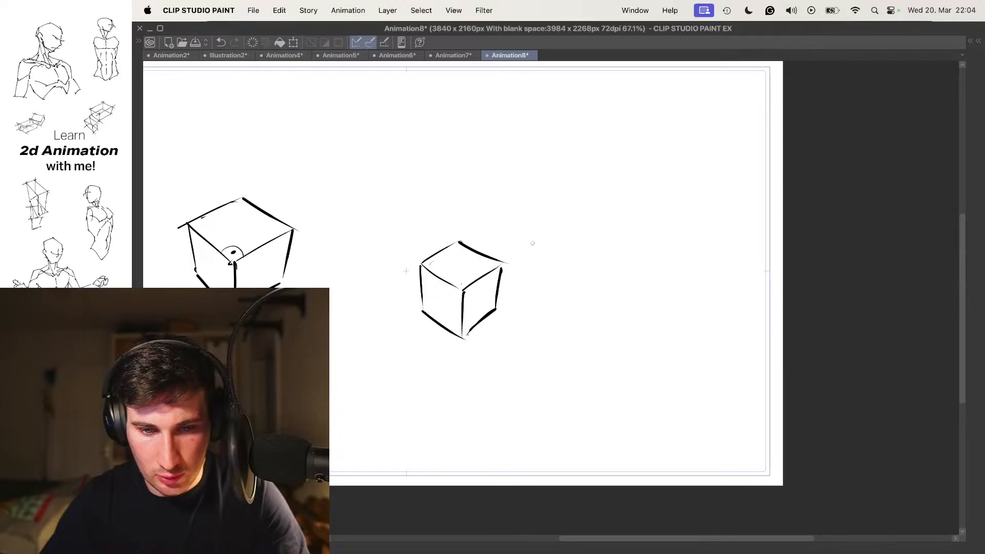
- Go to the second cel, turn on onion skinning and rough out a tilted version of the new cube over its onion-skinned outline
key("Right")
key("o")
left_click_drag(531, 266, 530, 257)
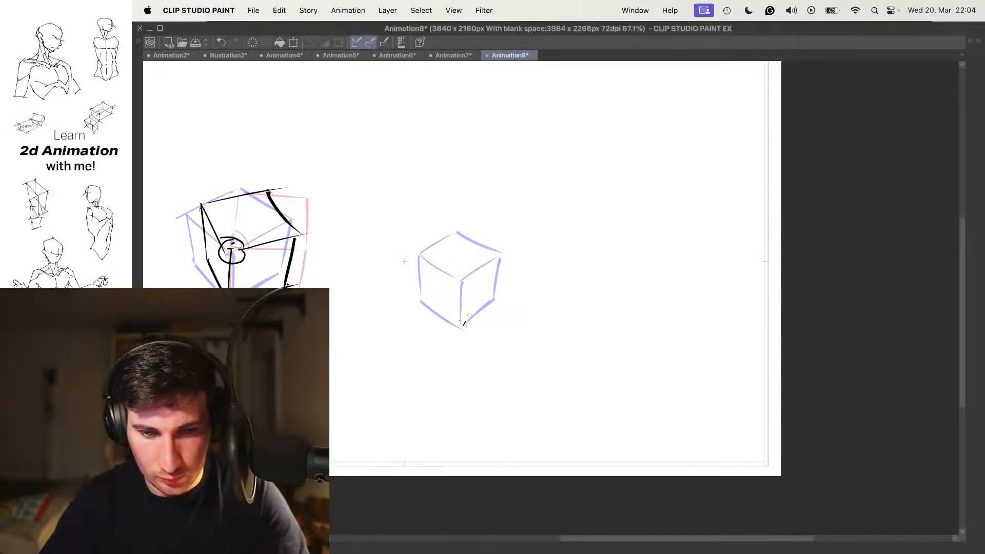
mouse_move(493, 265)
left_mouse_down()
mouse_move(463, 324)
mouse_move(442, 259)
mouse_move(491, 270)
left_mouse_up()
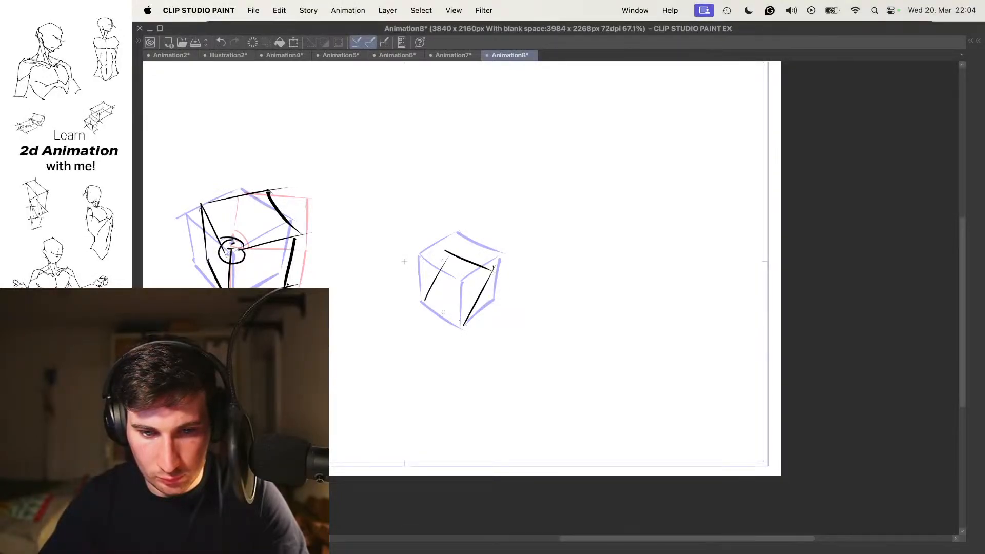
left_click_drag(402, 270, 435, 313)
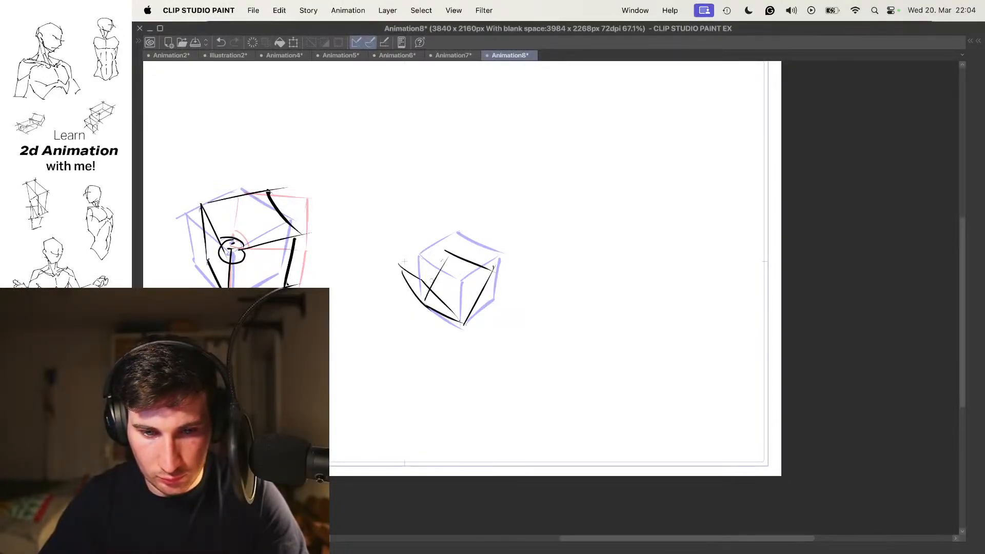
left_click_drag(431, 279, 456, 232)
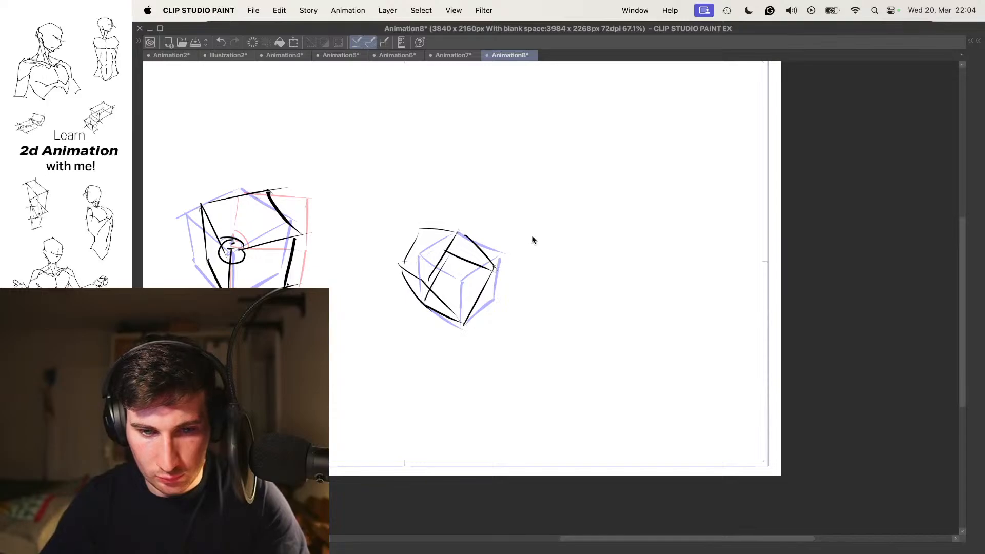
- Undo the last strokes of the tilted cube and redraw its upper and left edges, comparing it with the first cel
key("super+z")
key("super+z")
mouse_move(434, 286)
left_mouse_down()
mouse_move(460, 243)
mouse_move(497, 278)
left_mouse_up()
left_click_drag(389, 263, 432, 282)
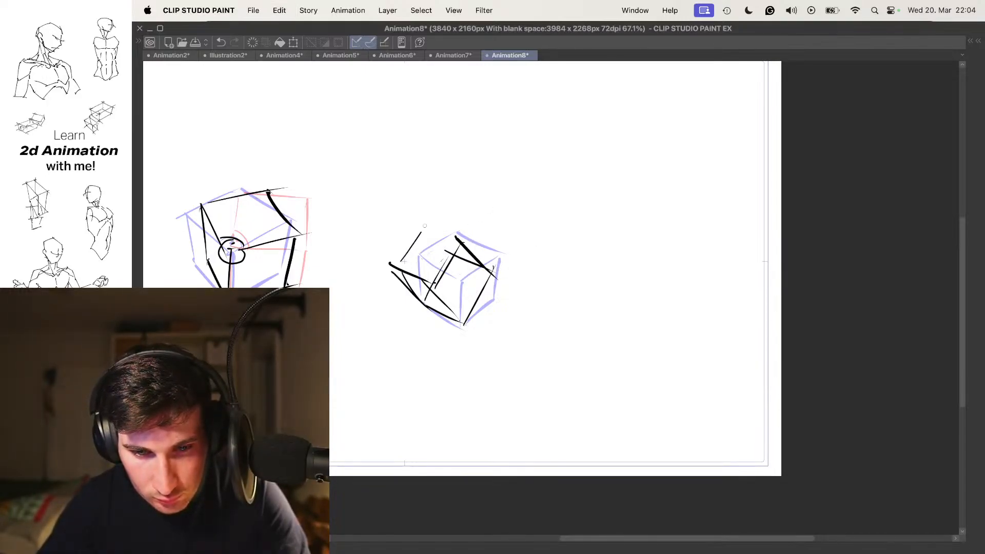
key("Left")
key("Right")
left_click_drag(482, 235, 502, 248)
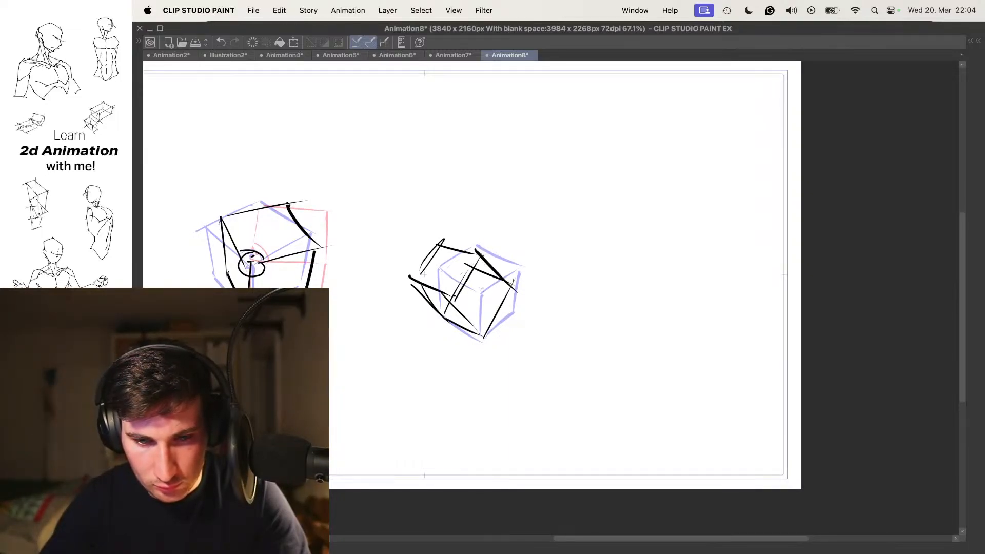
left_click_drag(482, 290, 504, 268)
- Draw the second cube rotated further on the third cel, with a near-square right face, a slanted left face and a shallow top
key("Right")
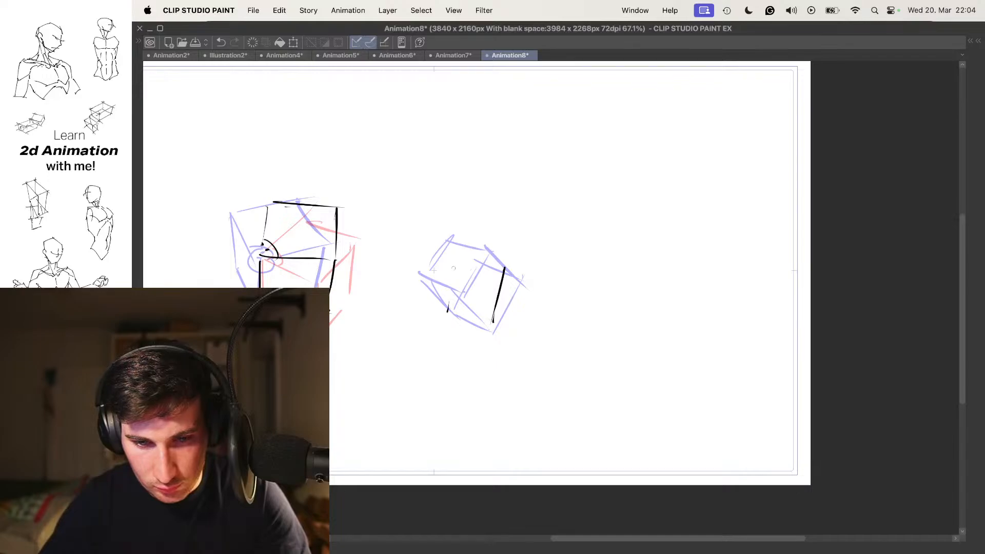
mouse_move(449, 310)
left_mouse_down()
mouse_move(492, 322)
mouse_move(503, 267)
mouse_move(494, 265)
mouse_move(493, 318)
left_mouse_up()
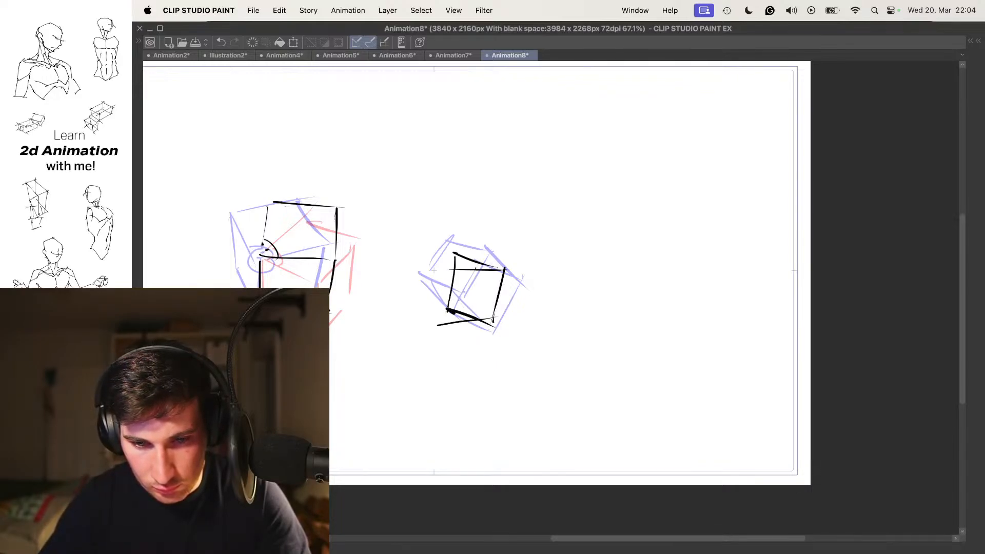
left_click_drag(444, 267, 434, 324)
mouse_move(400, 251)
left_mouse_down()
mouse_move(443, 269)
mouse_move(391, 291)
left_mouse_up()
left_click_drag(392, 292, 433, 314)
left_click_drag(450, 253, 409, 250)
- Flip back and forth between the third cel and its neighbouring cels to check the second cube's rotation
key("Left")
key("Right")
key("Right")
key("Right")
key("Right")
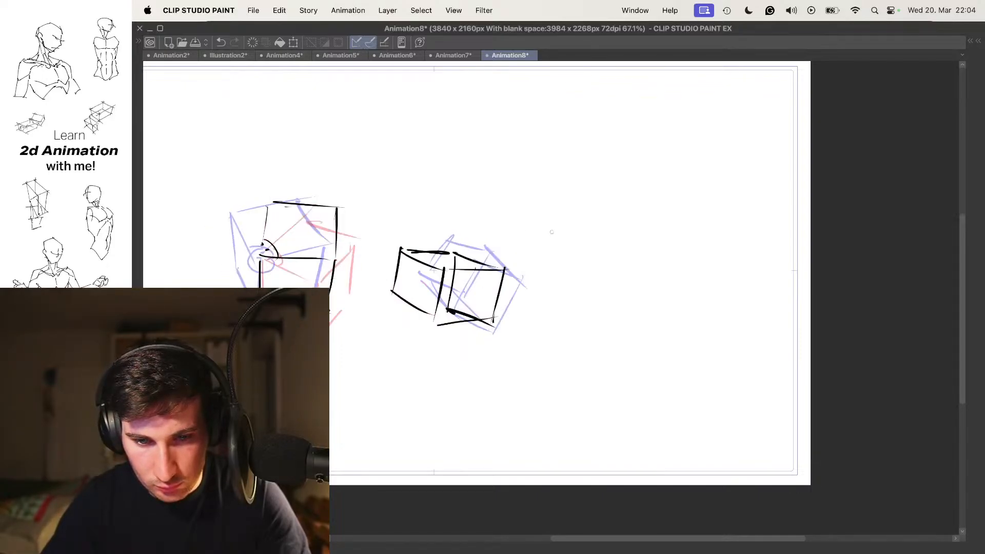
key("Left")
key("Left")
key("Left")
key("Left")
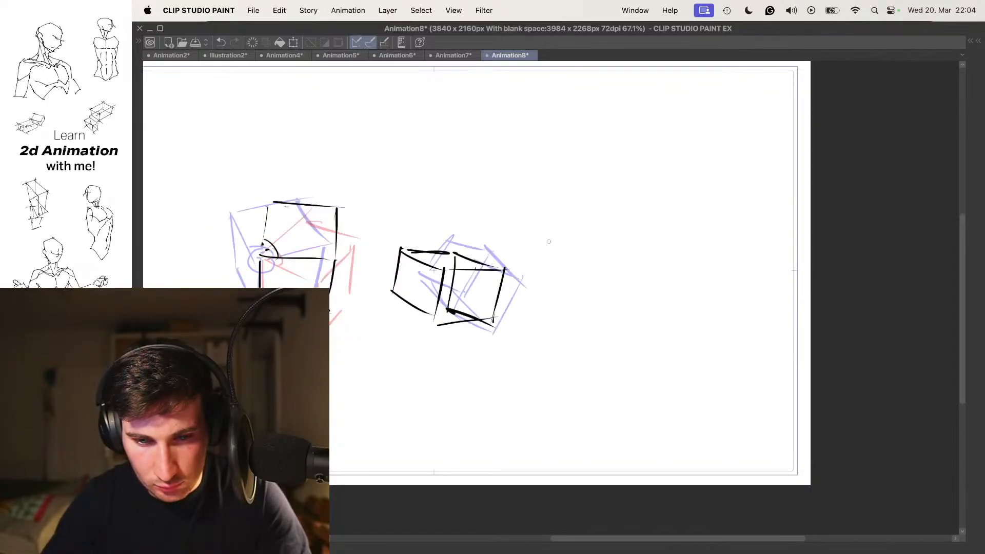
- Draw the second cube on the fourth cel tipped forward, with a large slanted top face and two lower side faces
key("Right")
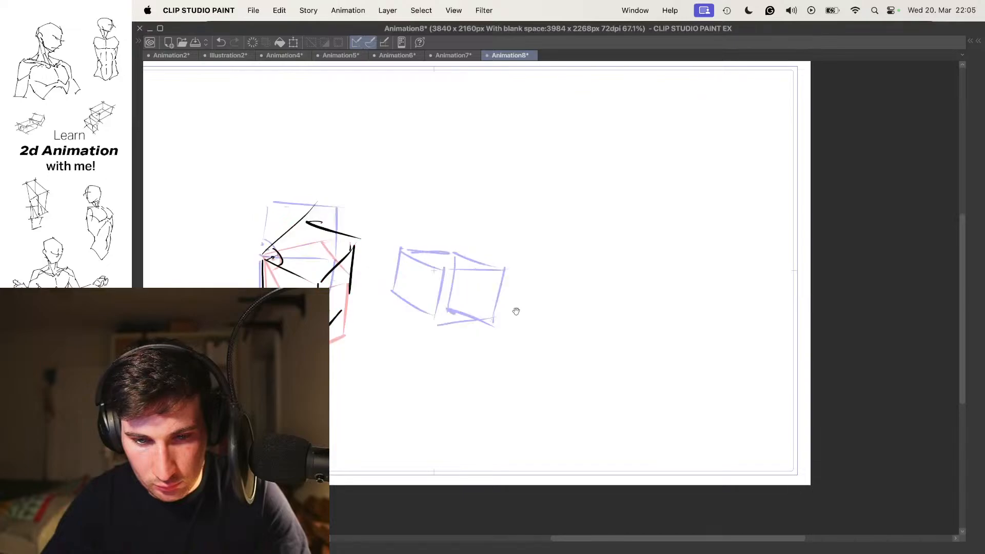
left_click_drag(476, 309, 488, 314)
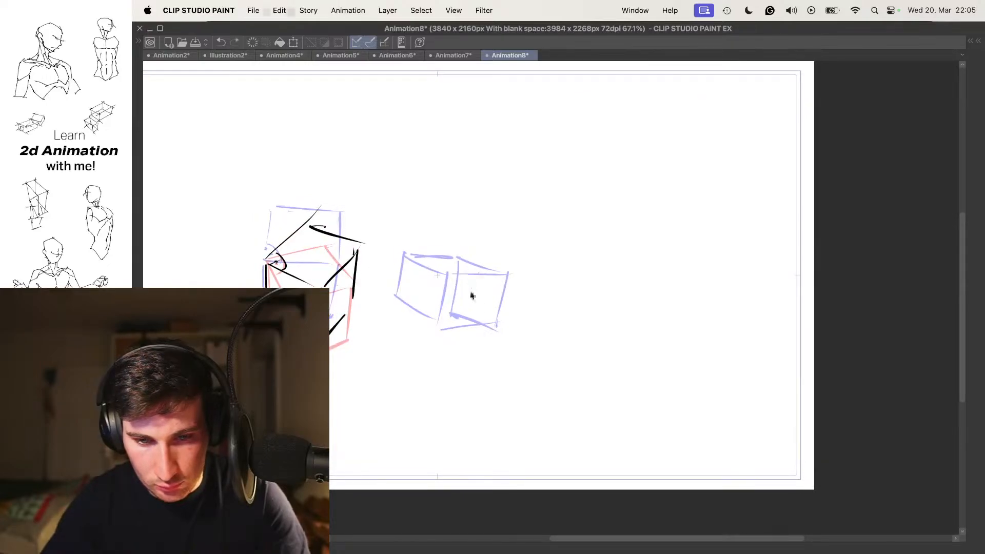
left_click_drag(465, 276, 489, 325)
mouse_move(414, 262)
left_mouse_down()
mouse_move(467, 279)
mouse_move(419, 260)
mouse_move(449, 305)
left_mouse_up()
mouse_move(417, 256)
left_mouse_down()
mouse_move(450, 223)
mouse_move(520, 281)
left_mouse_up()
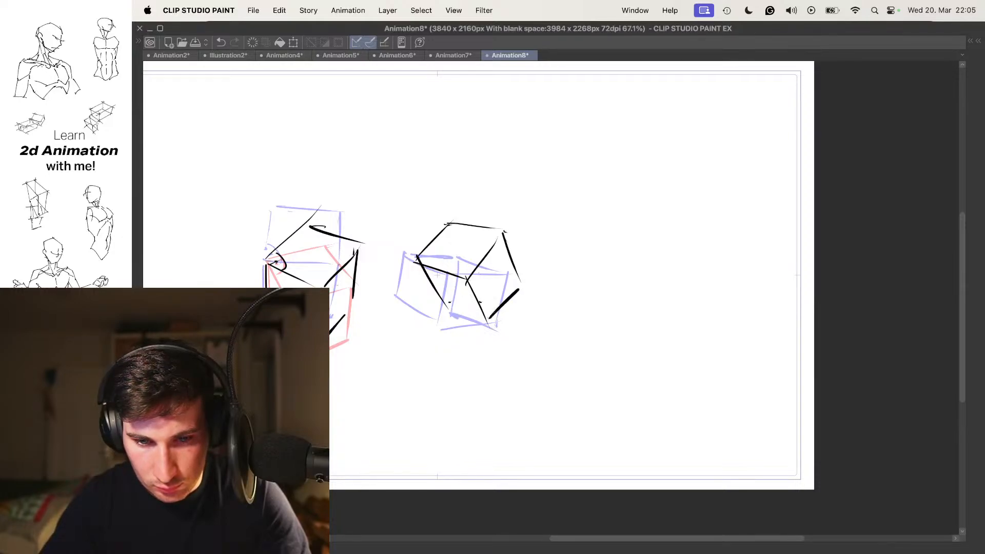
left_click_drag(436, 310, 480, 323)
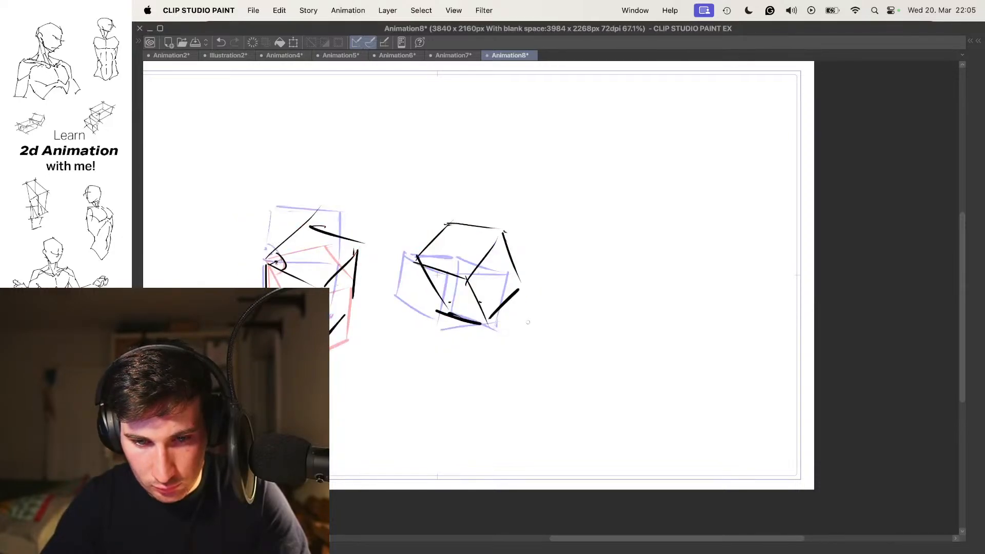
- Draw the second cube upright on the fifth cel with two side faces and a shallow top, undoing and redrawing the first edges
key("Right")
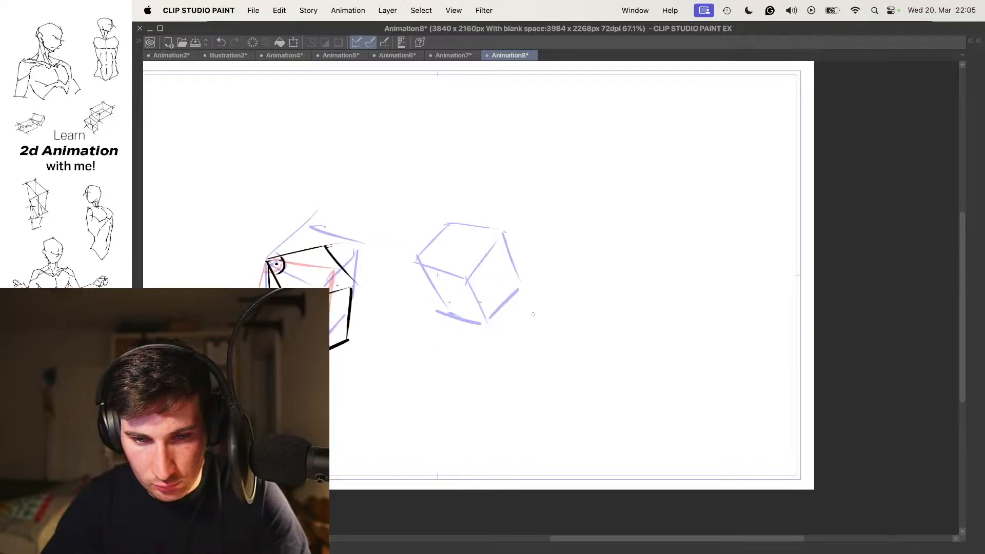
left_click_drag(491, 318, 534, 297)
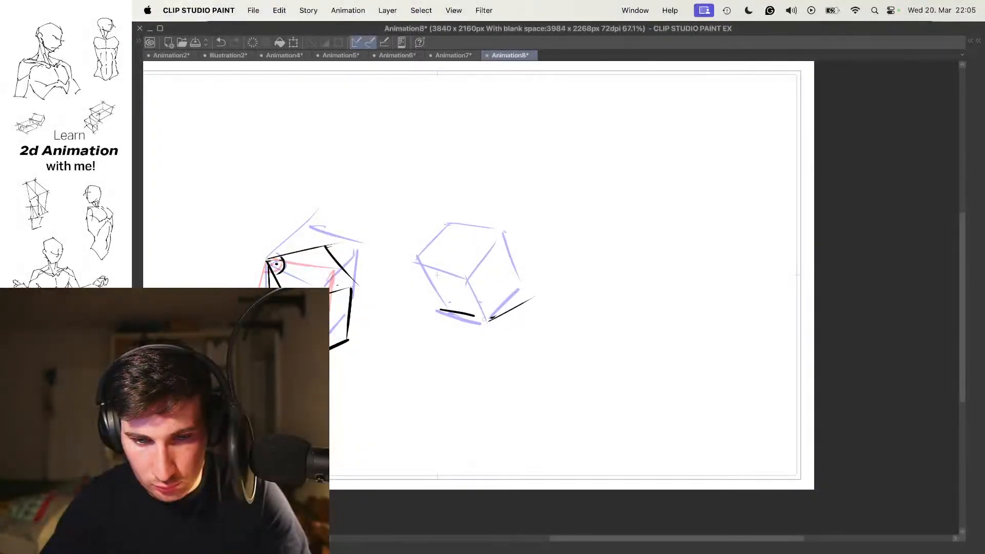
key("super+z")
key("super+z")
left_click_drag(483, 252, 484, 326)
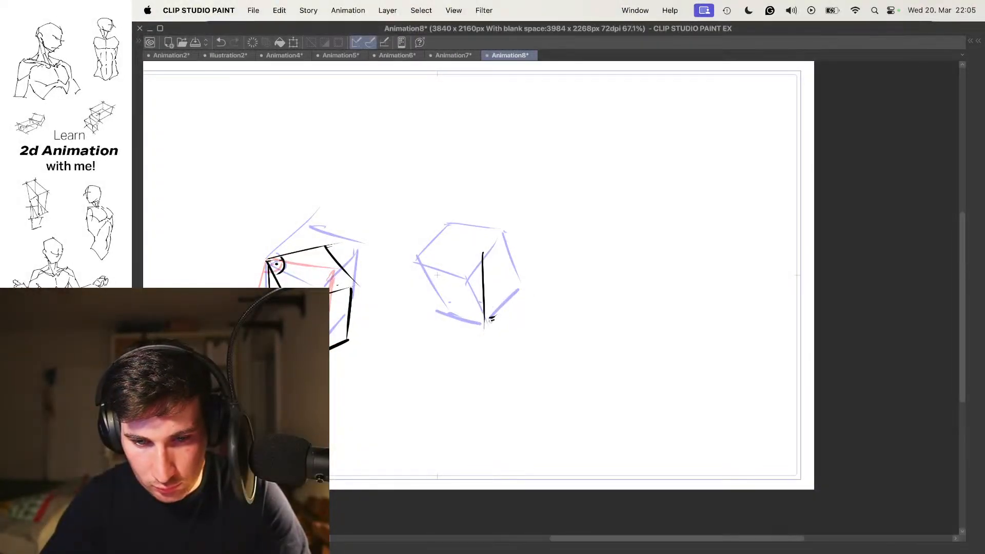
key("super+z")
left_click_drag(483, 264, 485, 326)
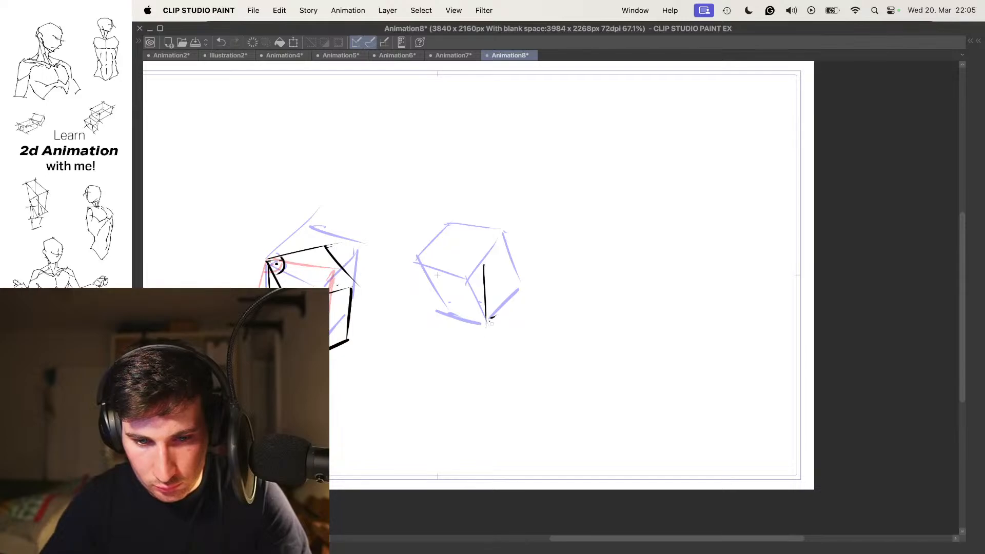
left_click_drag(513, 248, 532, 241)
left_click_drag(525, 240, 528, 307)
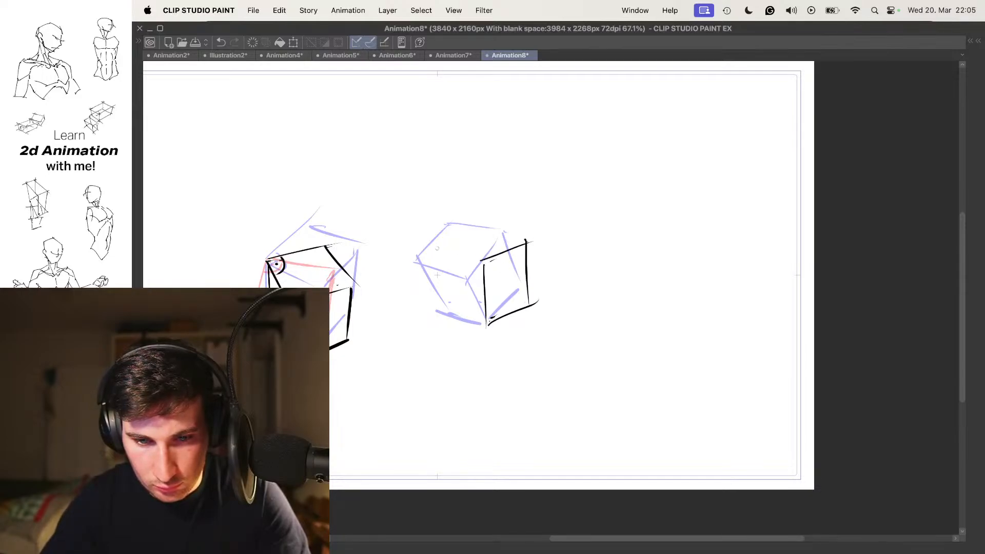
mouse_move(433, 250)
left_mouse_down()
mouse_move(487, 252)
mouse_move(437, 304)
mouse_move(482, 321)
left_mouse_up()
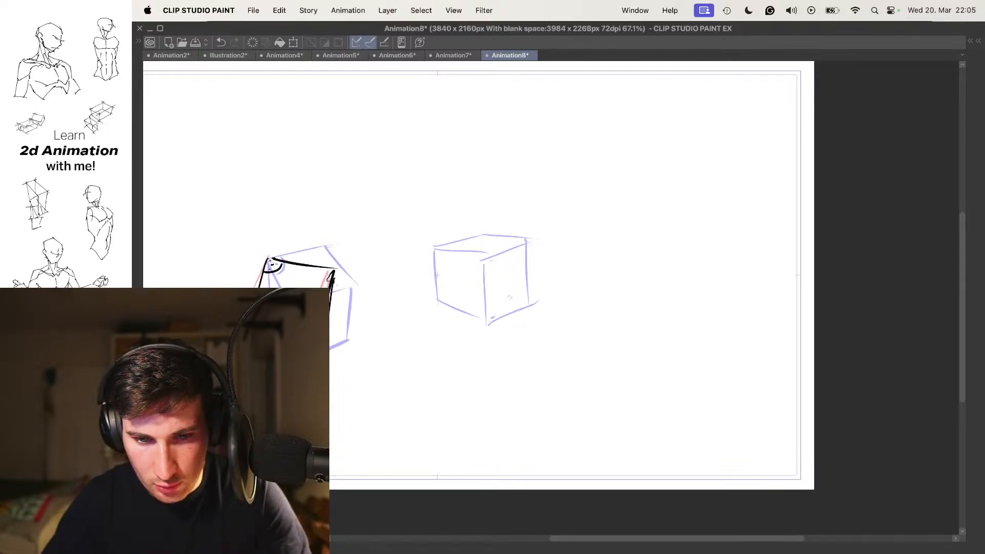
- Draw the second cube squashed to about two-thirds height on the sixth cel and compare it with the previous cel
left_click_drag(440, 279, 491, 286)
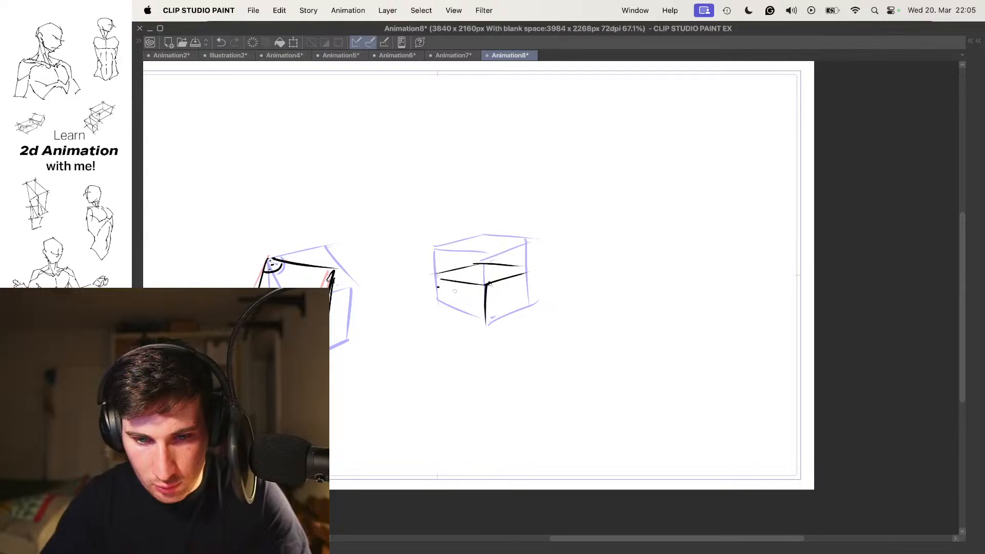
left_click_drag(437, 303, 487, 324)
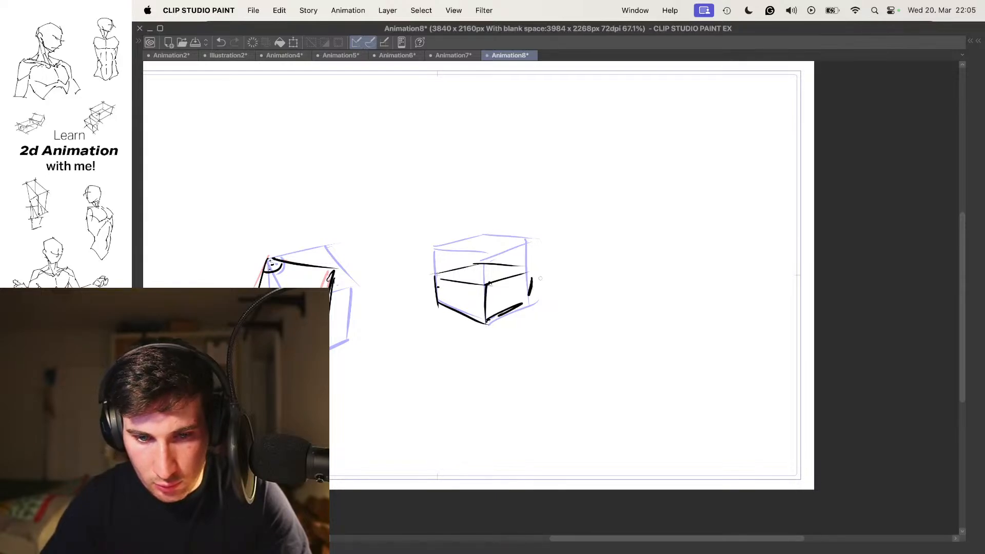
key("Left")
key("Right")
- Draw an even flatter box on the seventh cel over the onion-skinned sixth, check it against neighbouring cels and advance to the next cel
key("Right")
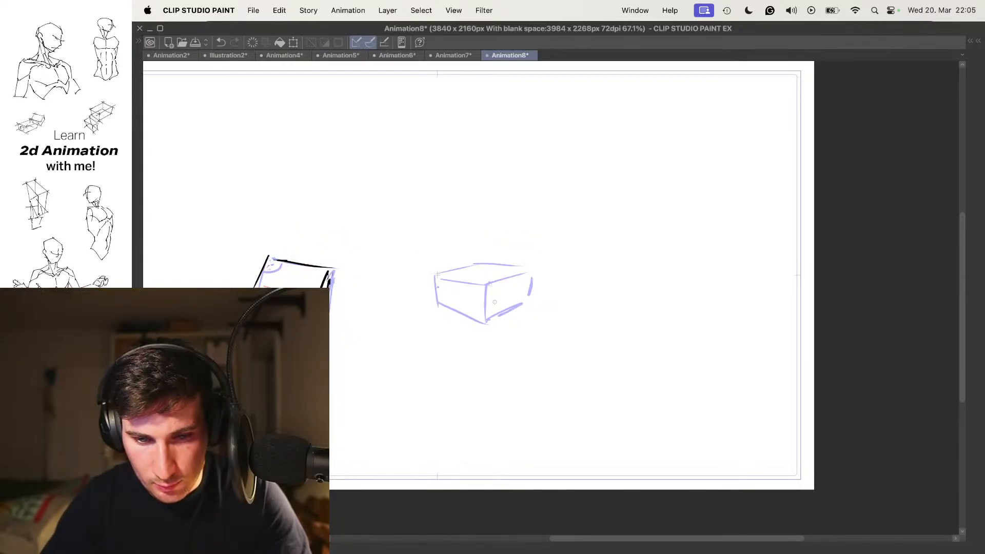
mouse_move(438, 292)
left_mouse_down()
mouse_move(490, 302)
mouse_move(435, 309)
mouse_move(450, 317)
mouse_move(528, 287)
mouse_move(490, 275)
mouse_move(528, 282)
mouse_move(522, 305)
left_mouse_up()
mouse_move(522, 306)
left_mouse_down()
mouse_move(480, 326)
mouse_move(527, 304)
left_mouse_up()
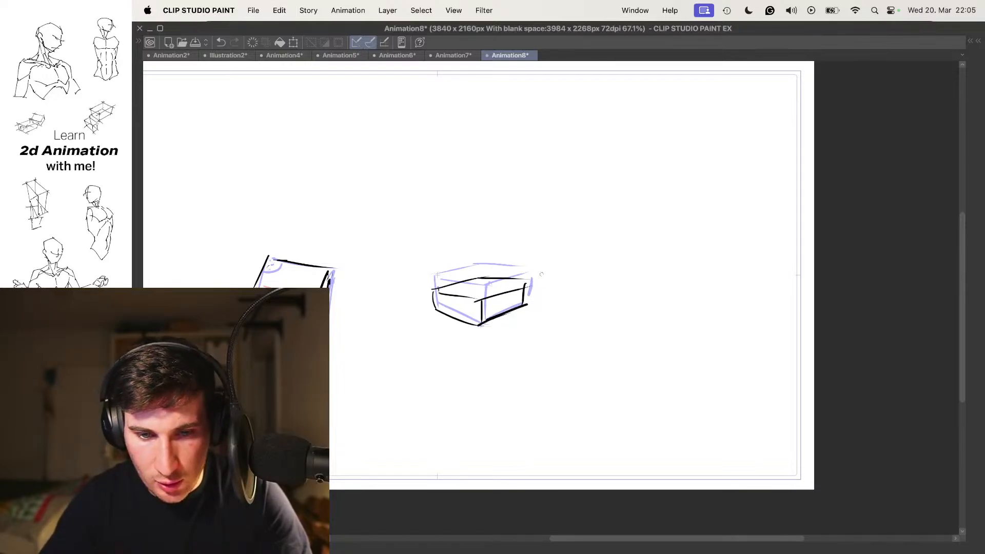
key("Left")
key("Right")
key("Right")
key("Right")
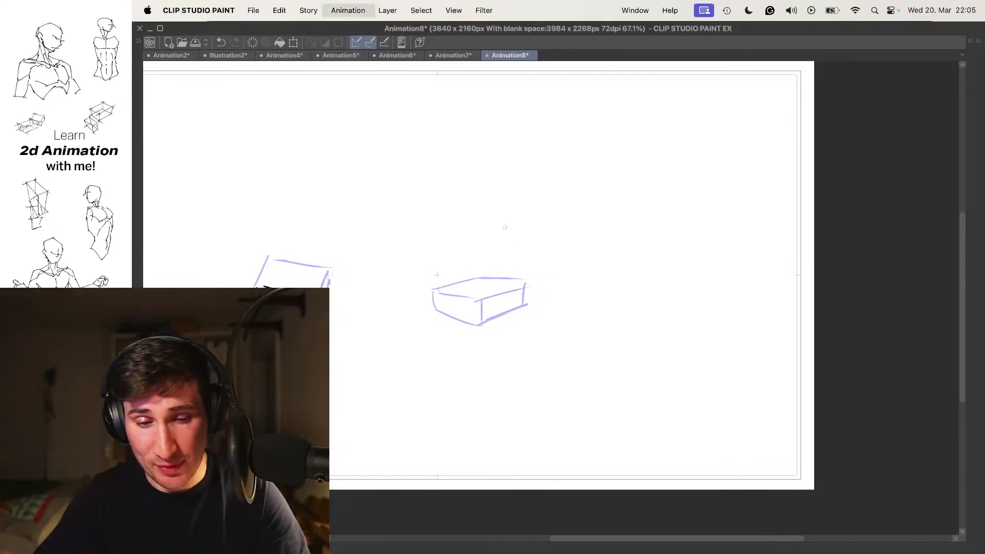
- Compare the flattened box with its neighbouring cels and return to the empty eighth cel
key("Left")
key("Left")
key("Right")
key("Right")
key("Left")
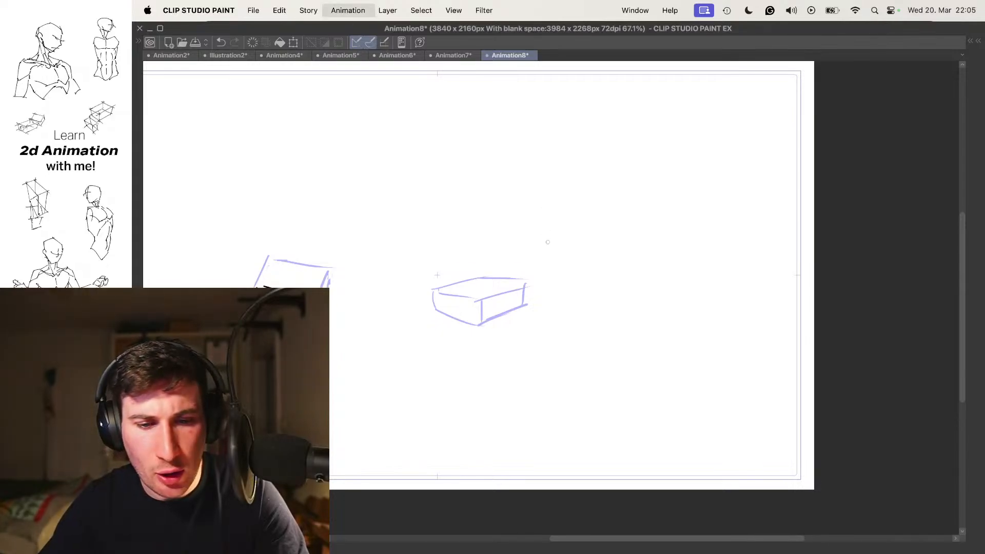
key("Right")
left_click_drag(519, 241, 530, 248)
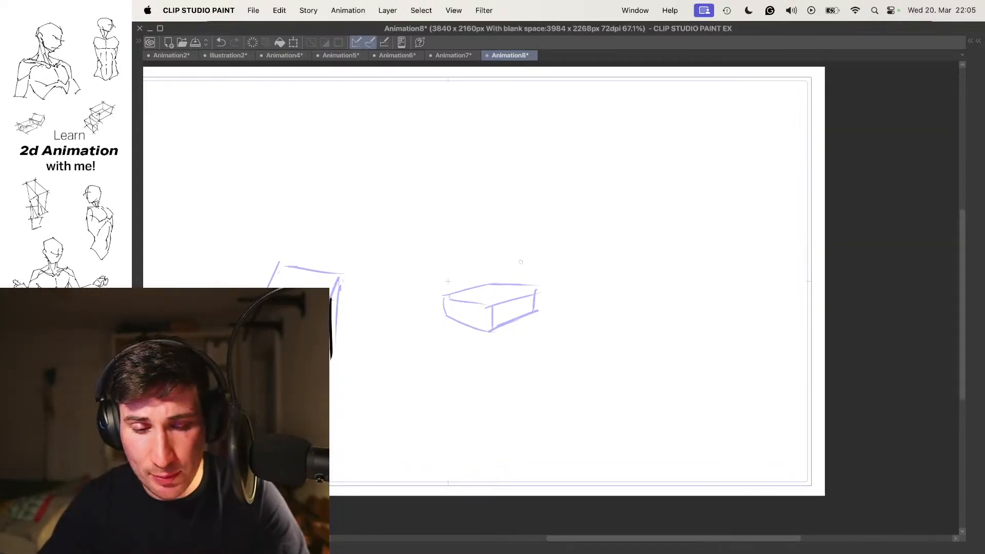
key("Left")
key("Right")
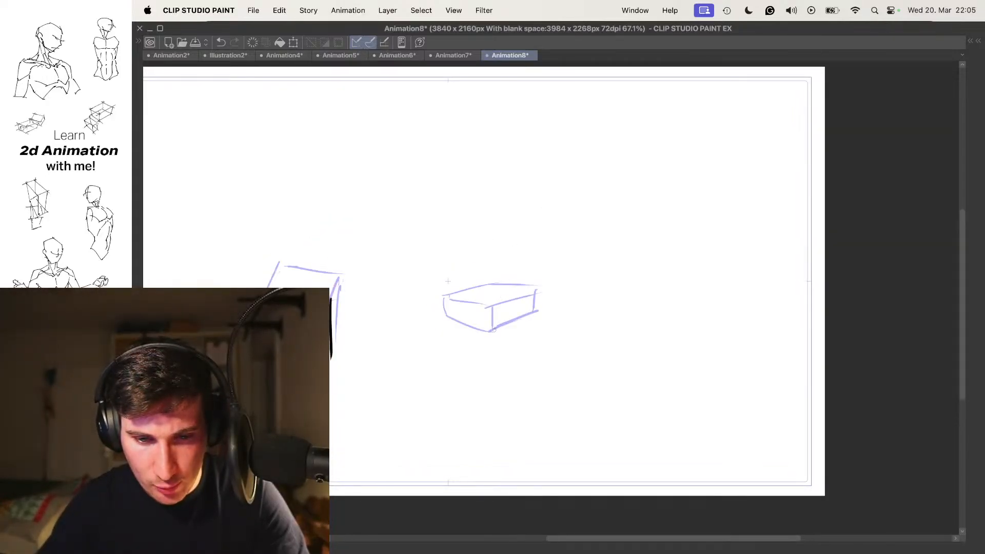
- Draw the box on the eighth cel stretched tall and leaning, with its wide base over the onion-skinned flat box and a narrow top
left_click_drag(499, 318, 531, 202)
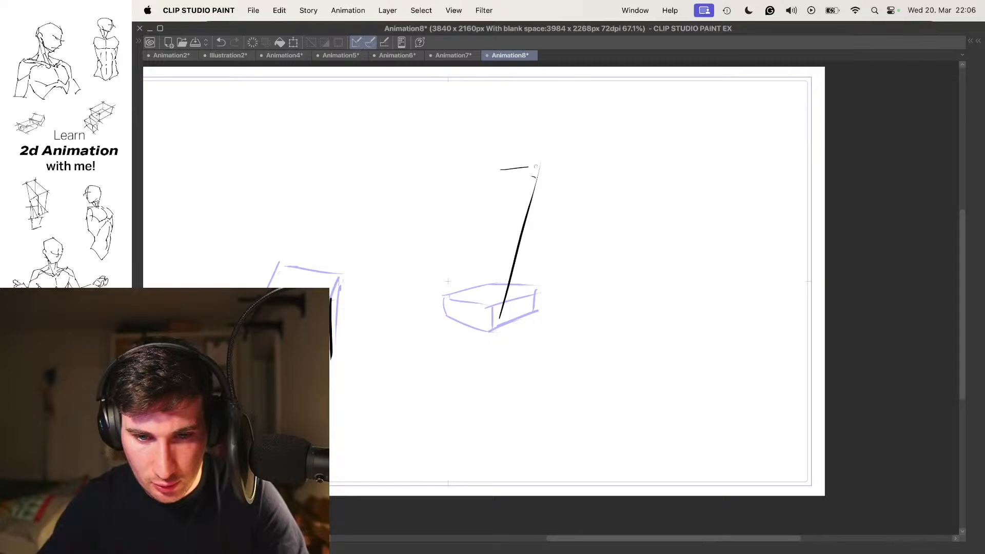
left_click_drag(510, 171, 444, 299)
key("super+z")
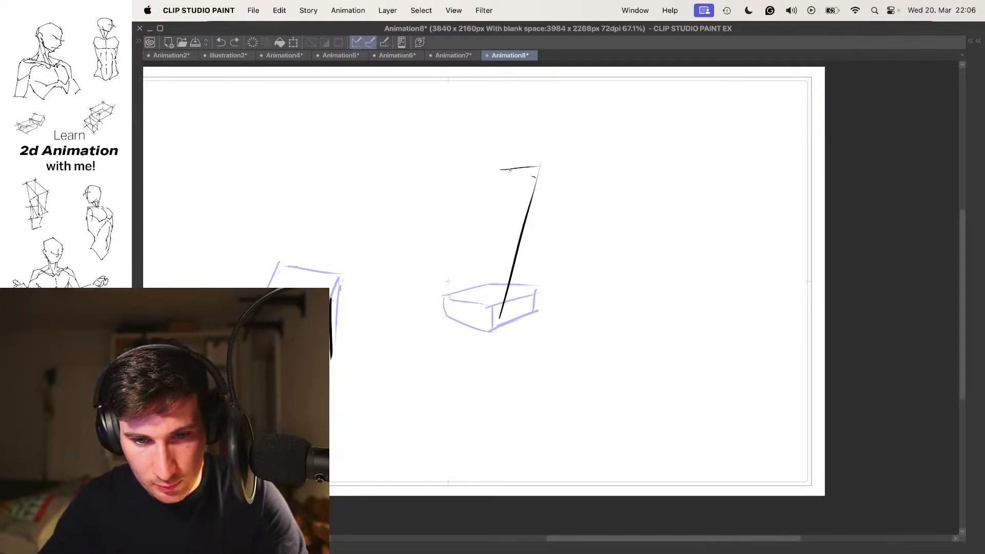
key("super+shift+z")
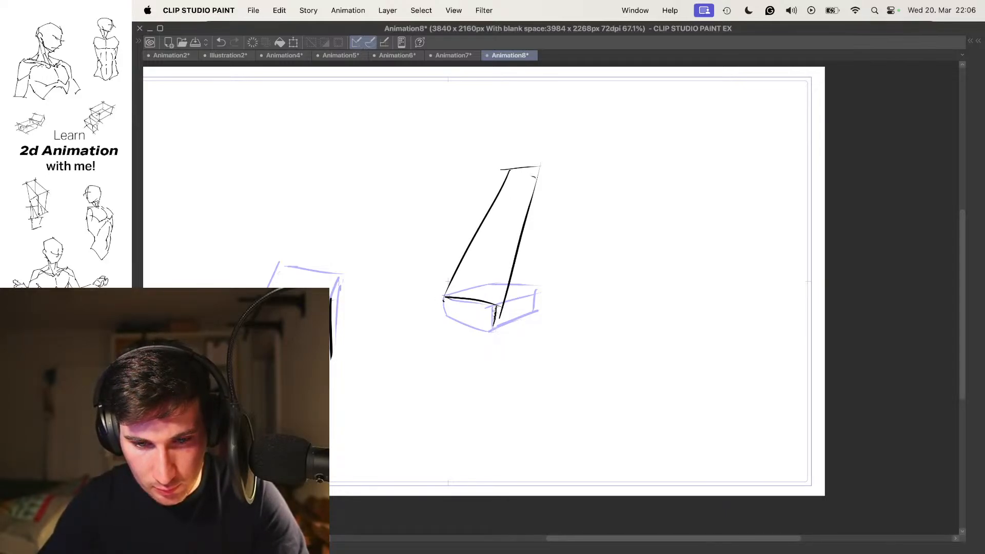
left_click_drag(442, 315, 491, 331)
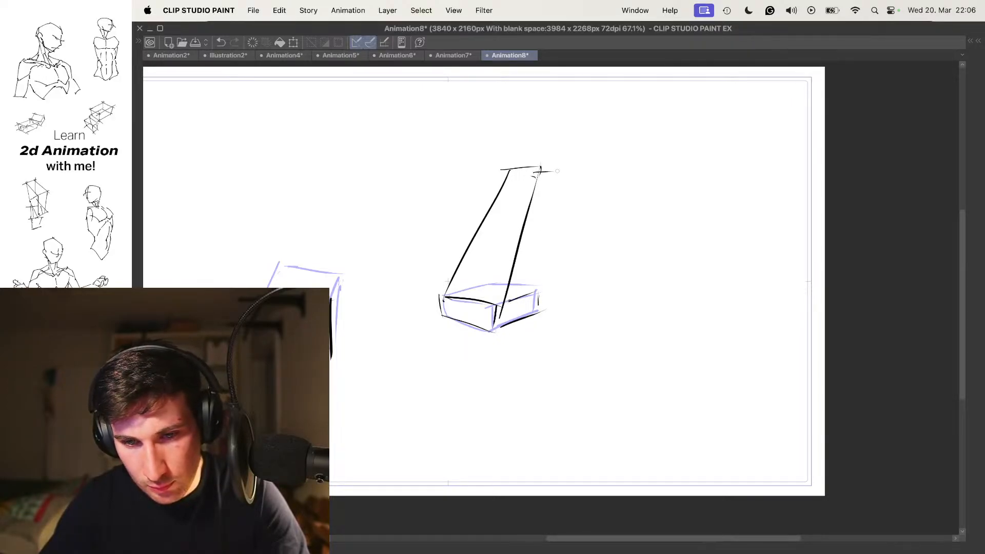
left_click_drag(551, 166, 541, 298)
- Check the stretched box against the preceding and following cels
key("Left")
key("Left")
key("Left")
key("Left")
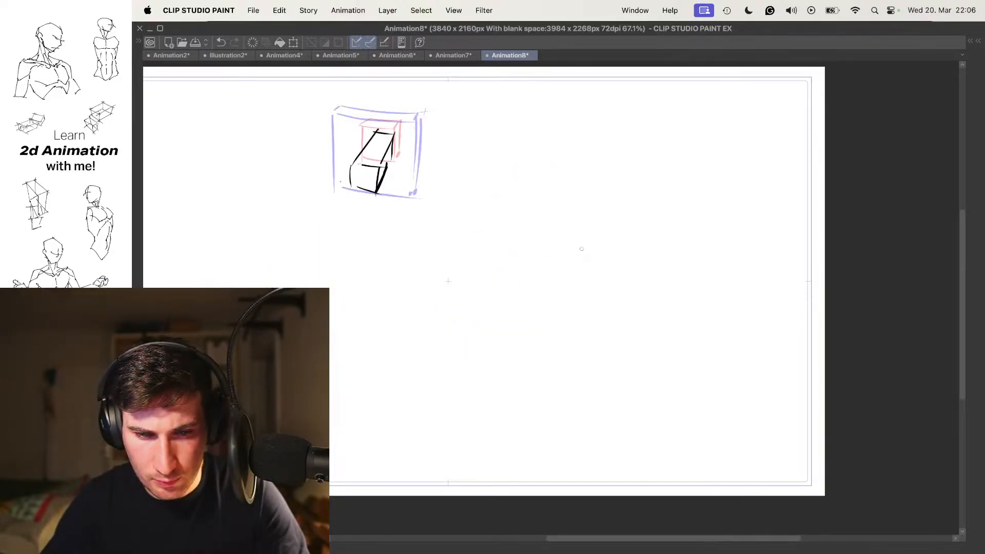
key("Right")
key("Right")
key("Right")
key("Right")
key("Left")
scroll(585, 244, "up", 2)
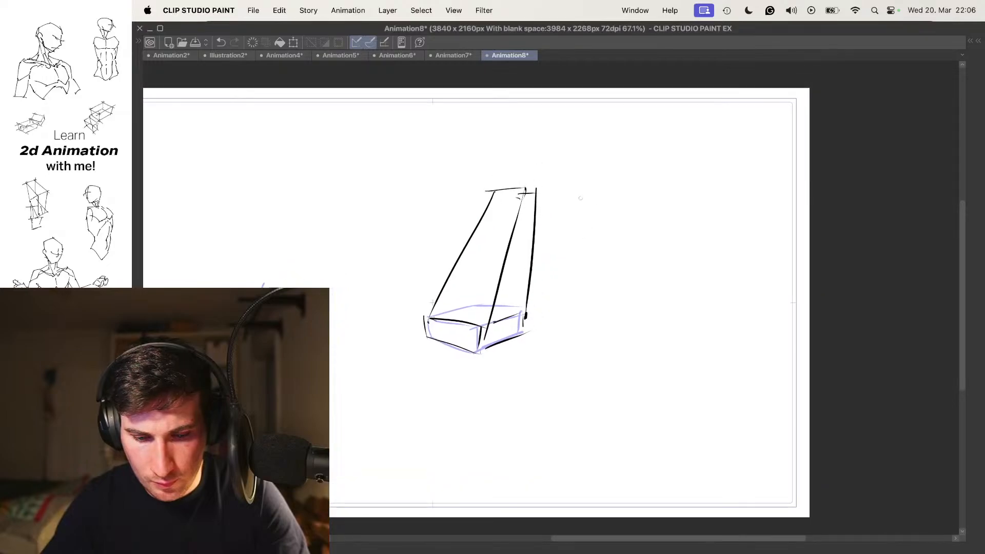
- Draw a narrow leaning bar on the ninth cel, raised above the stretched box's base, redrawing its second edge, and compare it with the previous cel
key("Right")
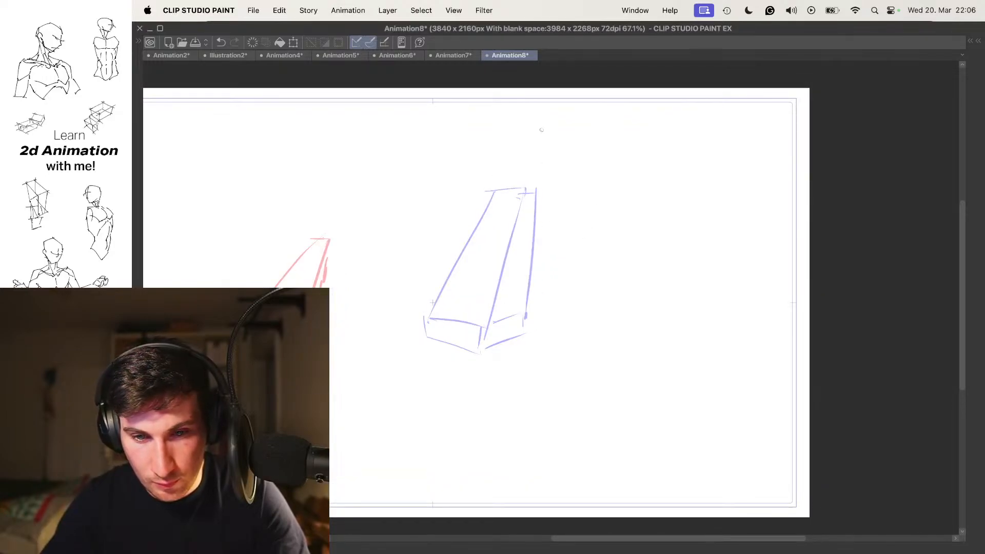
left_click_drag(541, 130, 506, 249)
left_click_drag(501, 172, 479, 229)
key("ctrl+z")
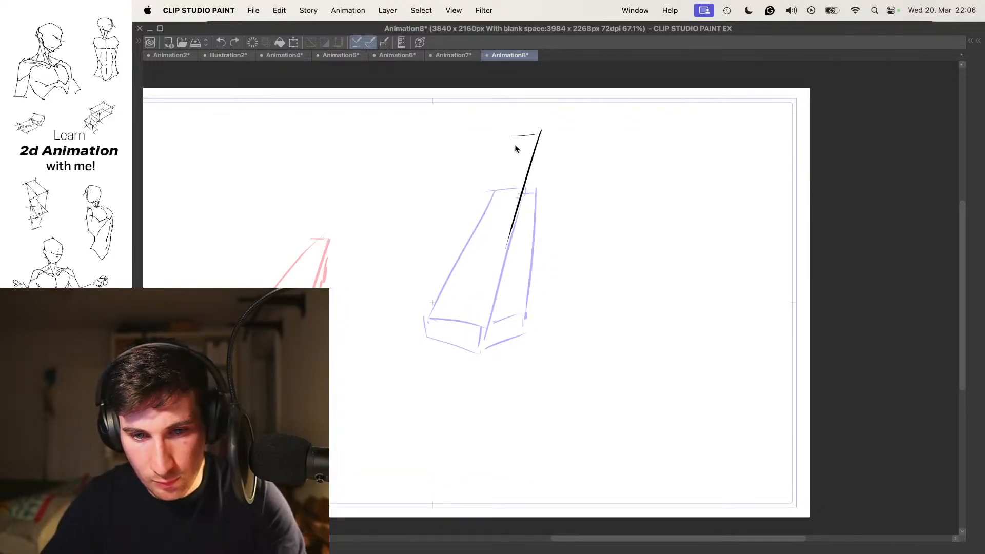
left_click_drag(521, 134, 478, 253)
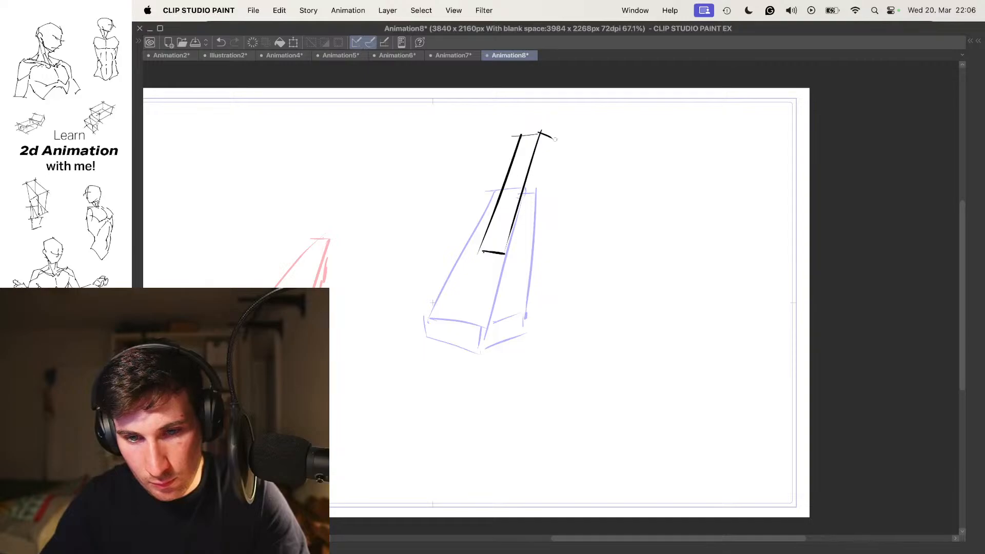
left_click_drag(555, 138, 525, 247)
key("Left")
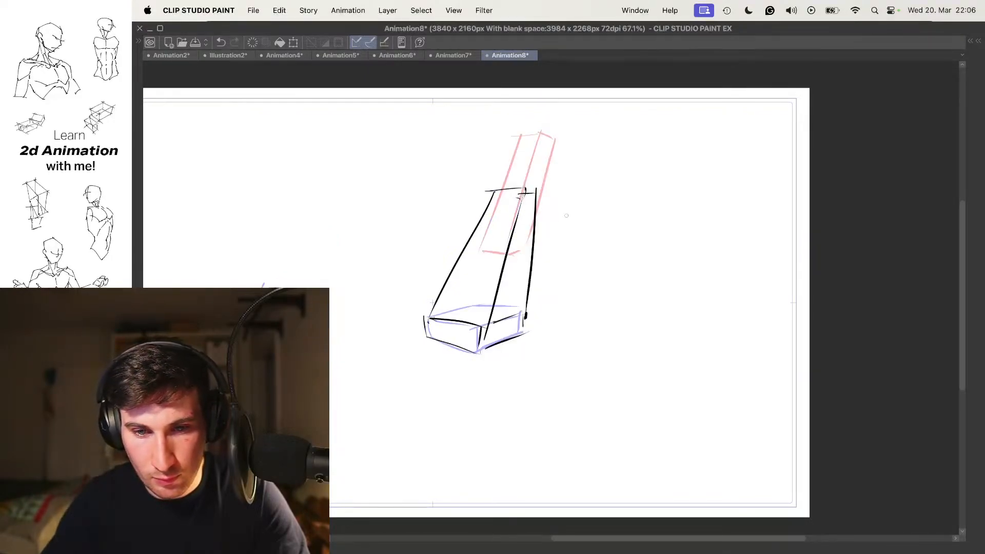
- Draw a small flat box at the leaning bar's upper end on the tenth cel and check it against neighbouring cels
key("Right")
key("Right")
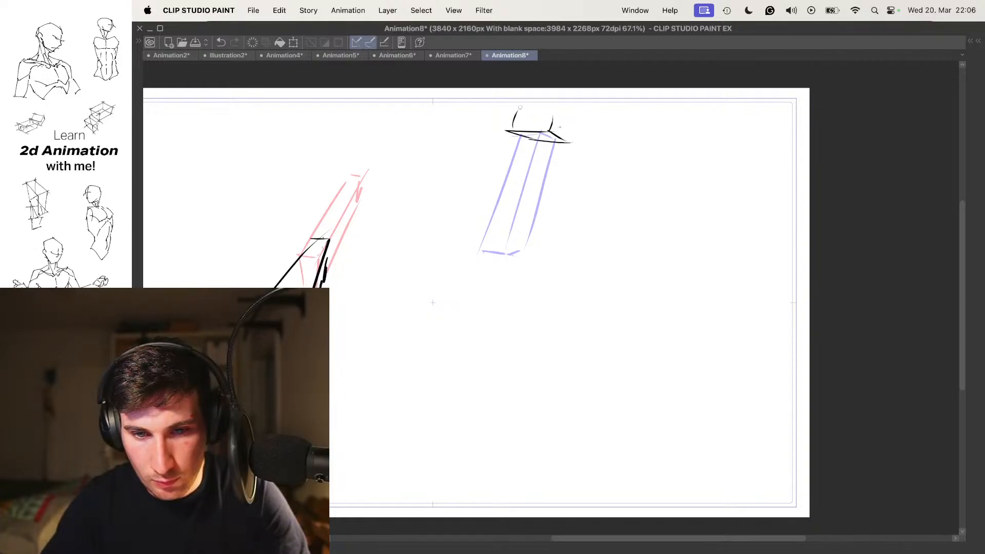
key("Right")
key("Right")
key("Right")
key("Right")
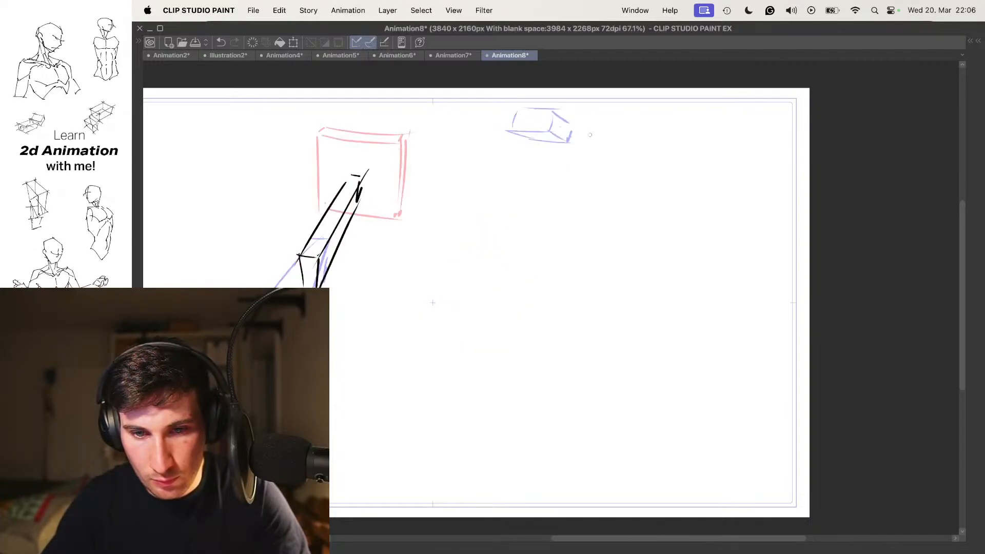
- Step repeatedly through the animation's cels to review the motion of both cubes
key("Right")
key("Right")
key("Right")
key("Right")
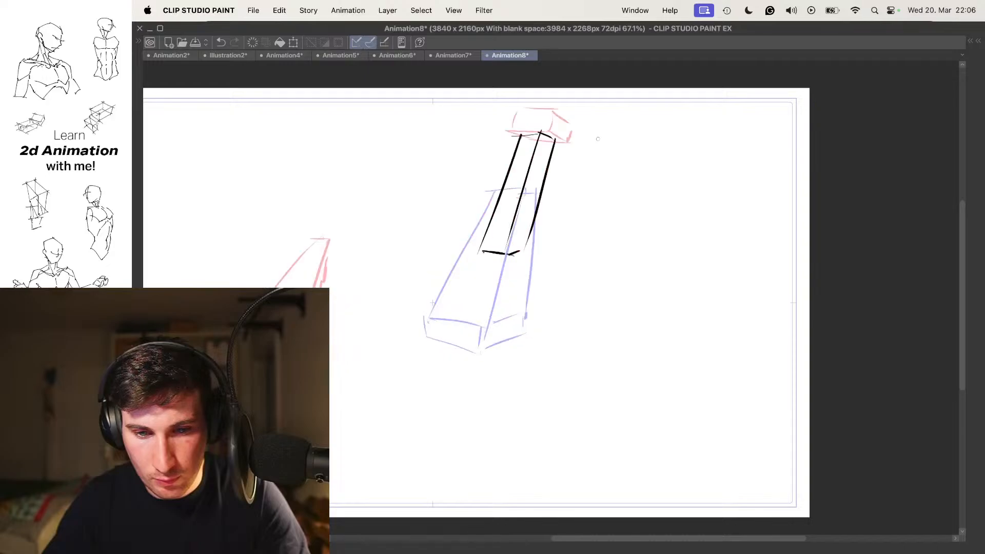
key("Right")
key("Right")
key("Right")
key("Right")
key("Right")
key("Right")
key("Right")
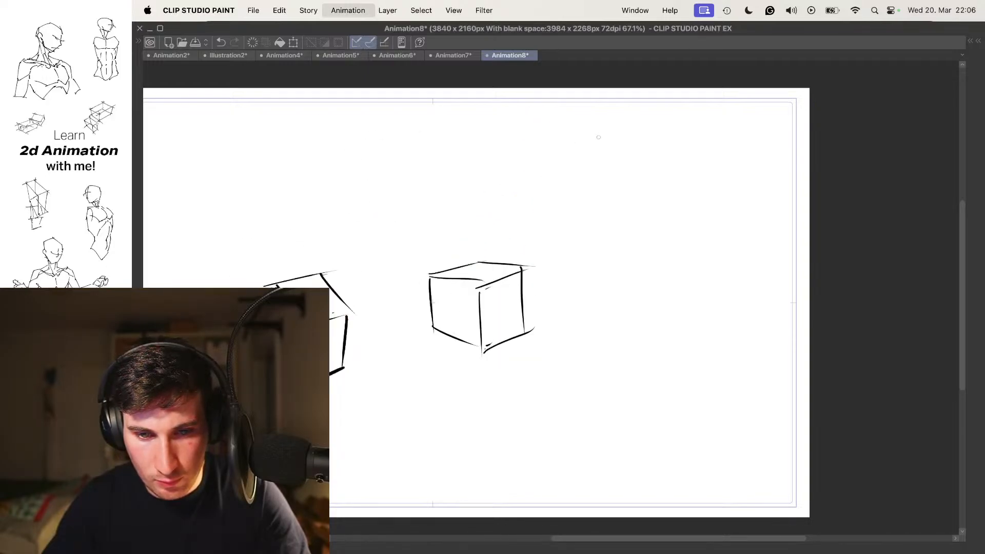
key("Right")
key("Right")
key("Right")
key("Right")
key("Right")
key("Right")
key("Right")
key("Right")
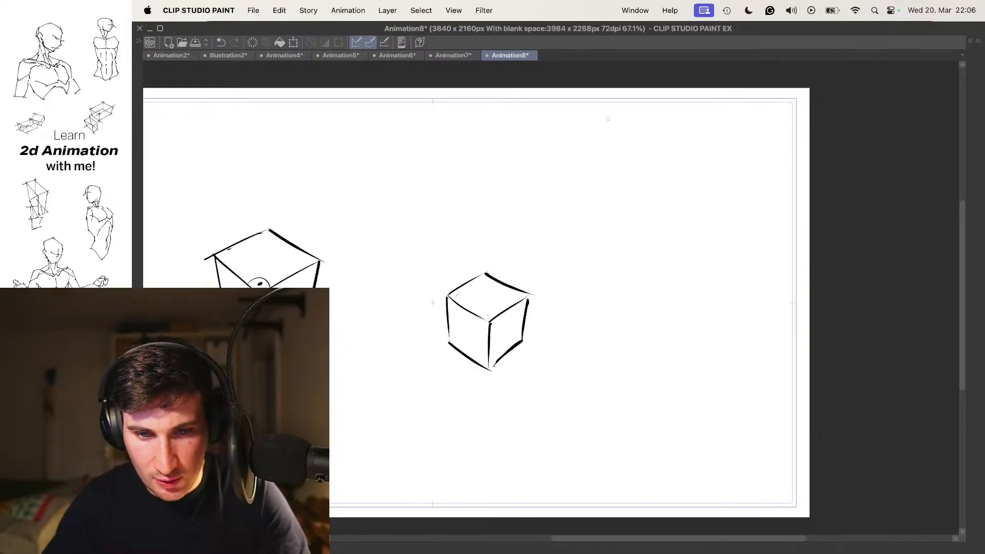
key("Right")
key("Right")
key("Right")
key("Right")
key("Right")
key("Right")
key("Right")
key("Right")
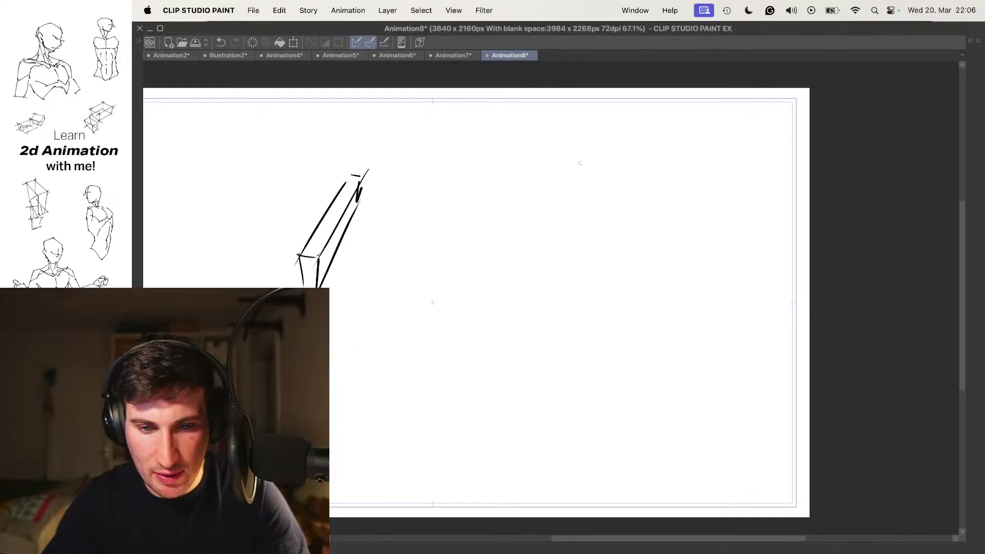
key("Right")
key("Right")
key("Right")
key("Right")
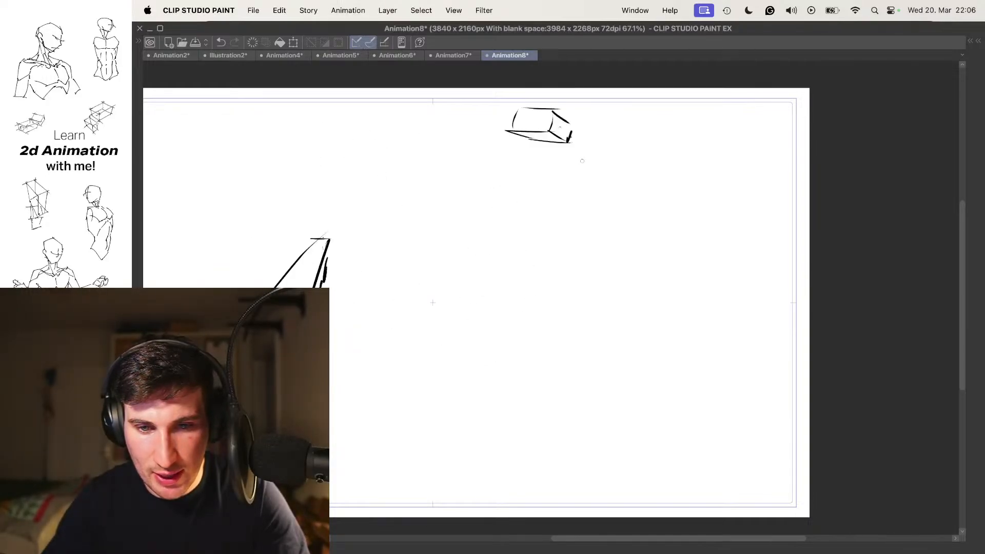
- Draw the small flat box again on the eleventh cel, following the onion-skinned outline with slightly shifted edges
key("Right")
key("Right")
key("Right")
key("Right")
key("Right")
key("Right")
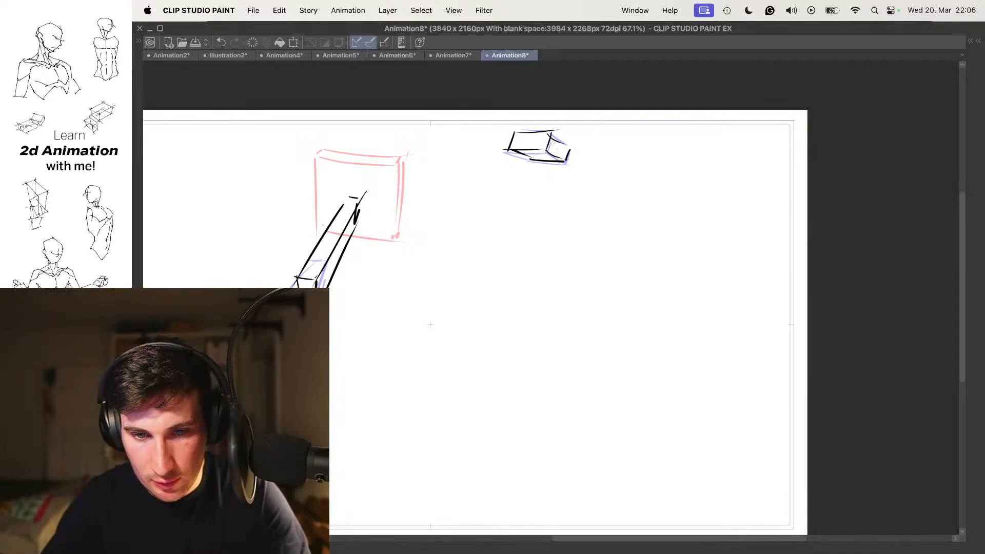
- Draw the small flat box with a shallower front face on the twelfth cel over the onion-skinned outline and advance to the next cel
key("Right")
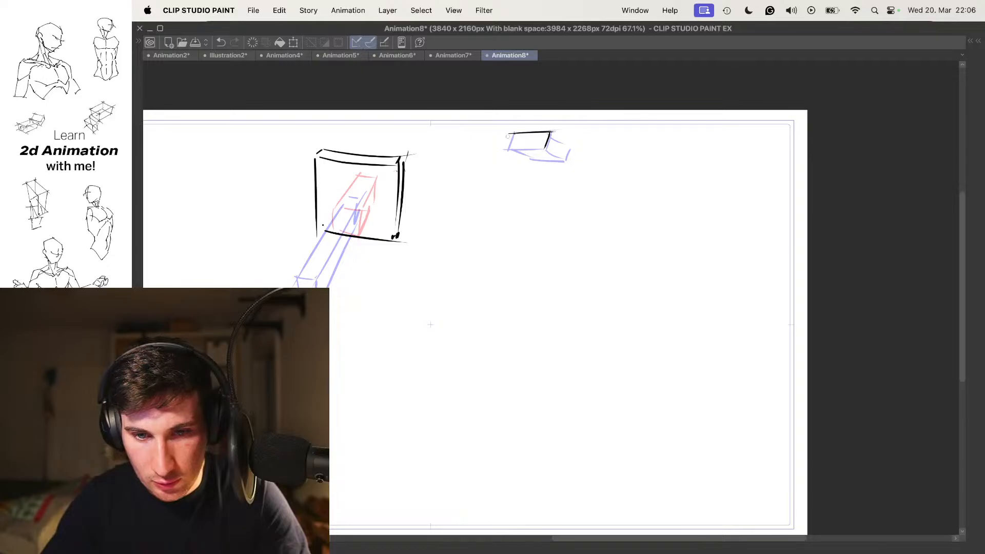
left_click_drag(553, 136, 567, 149)
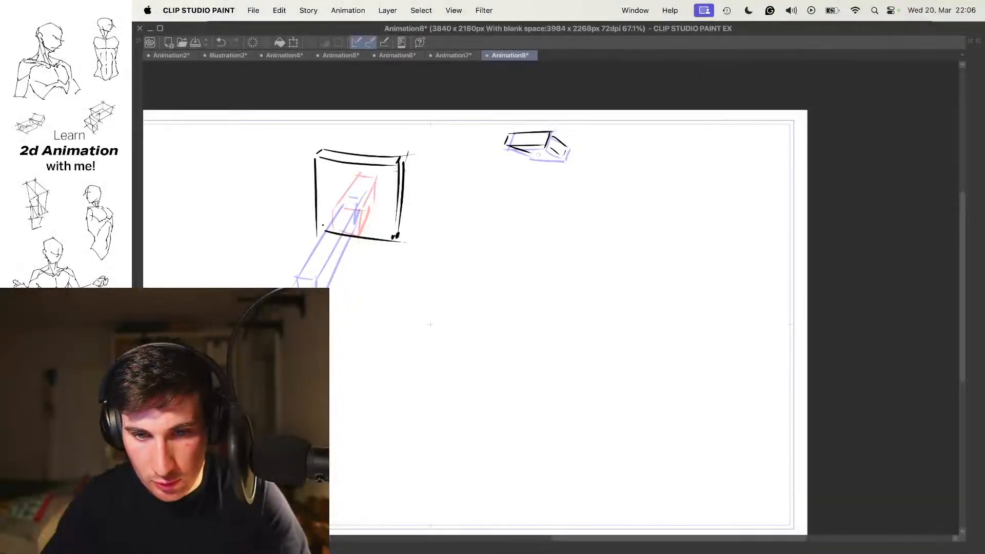
key("Right")
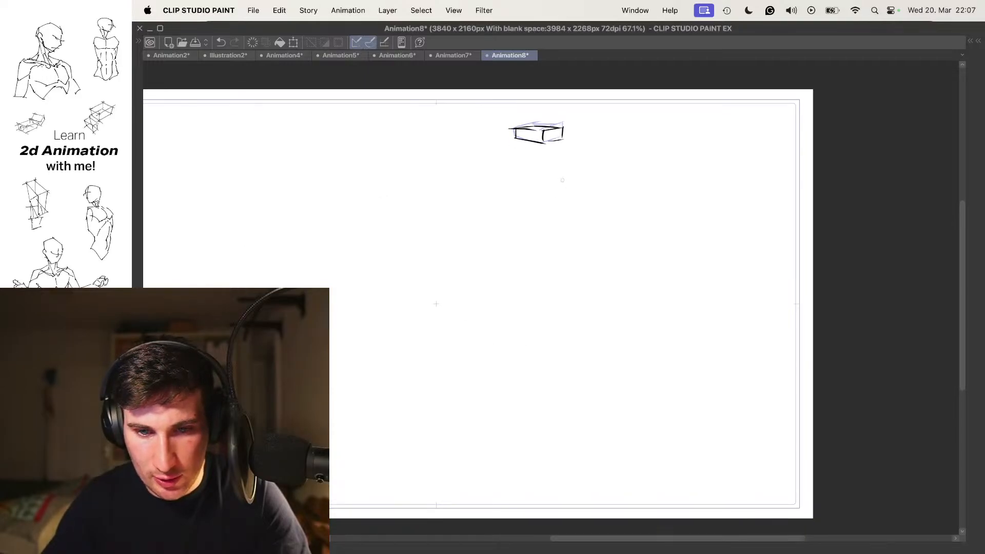
- Draw a narrow upright bar just below the onion-skinned flat box, redoing its first edges, compare it with the previous cel and advance one cel
left_click_drag(544, 151, 545, 236)
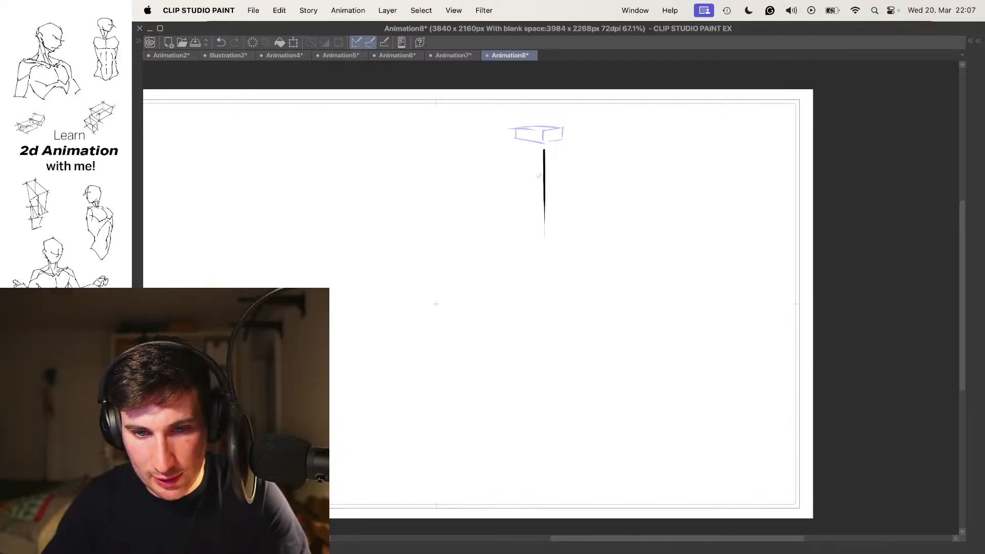
left_click_drag(517, 143, 516, 240)
key("super+z")
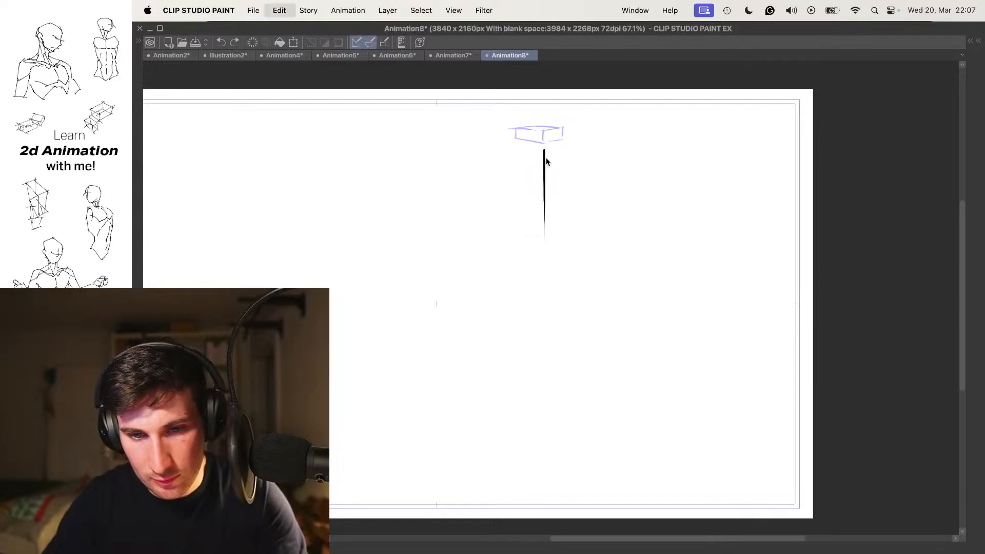
key("super+z")
mouse_move(522, 149)
left_mouse_down()
mouse_move(541, 148)
mouse_move(542, 251)
left_mouse_up()
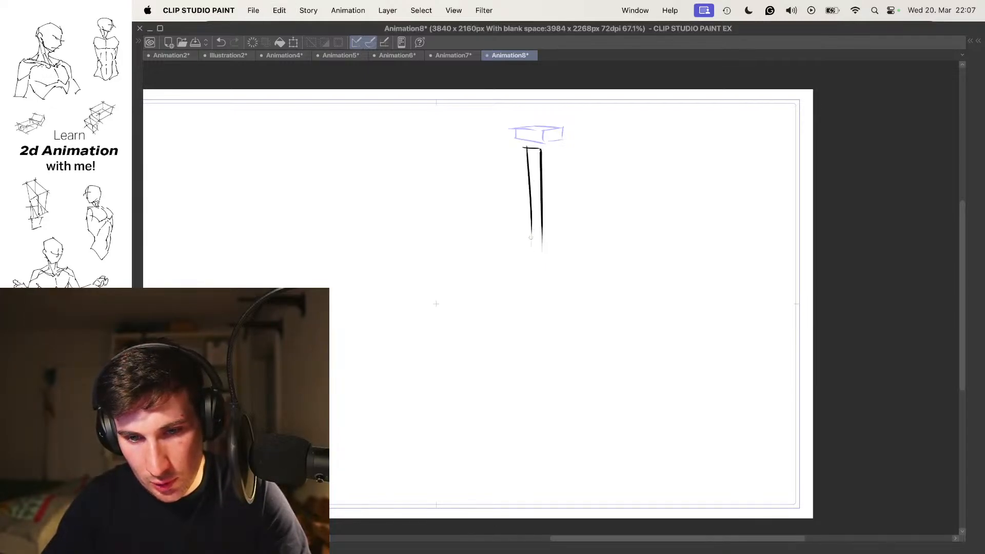
left_click_drag(552, 146, 551, 244)
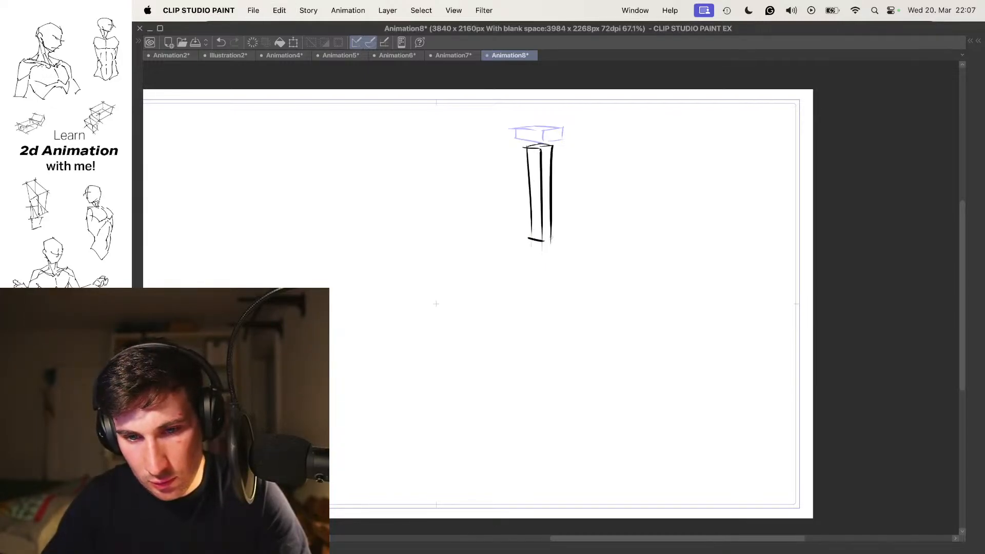
key("Left")
key("Right")
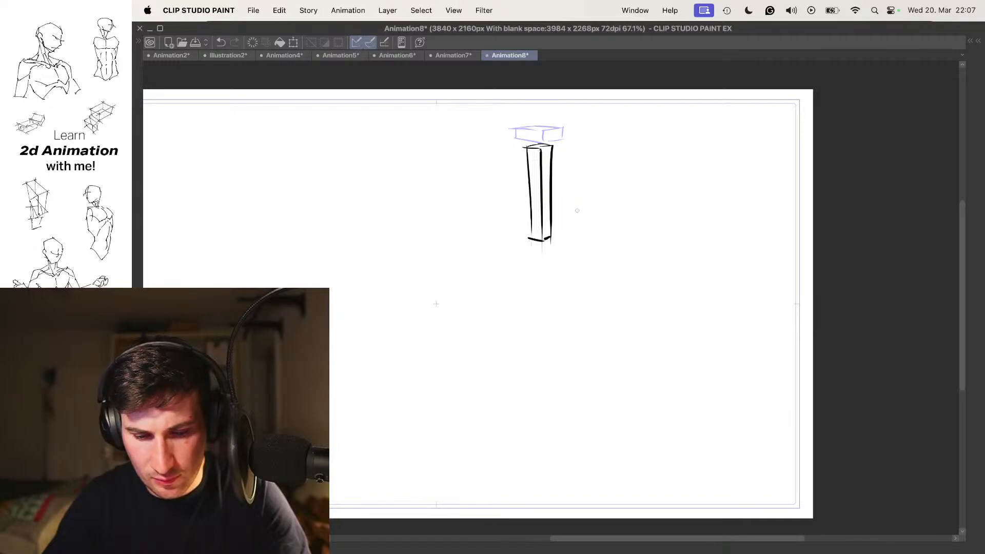
key("Right")
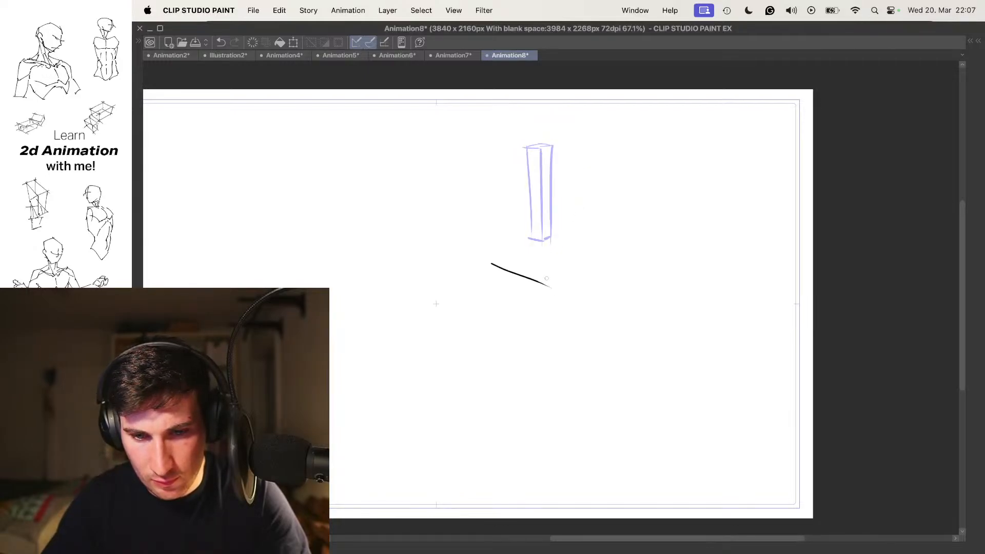
- Step back and forth through the preceding cels to examine how the box stretches, rises and flattens
key("Left")
key("Left")
key("Right")
key("Left")
key("Left")
key("Left")
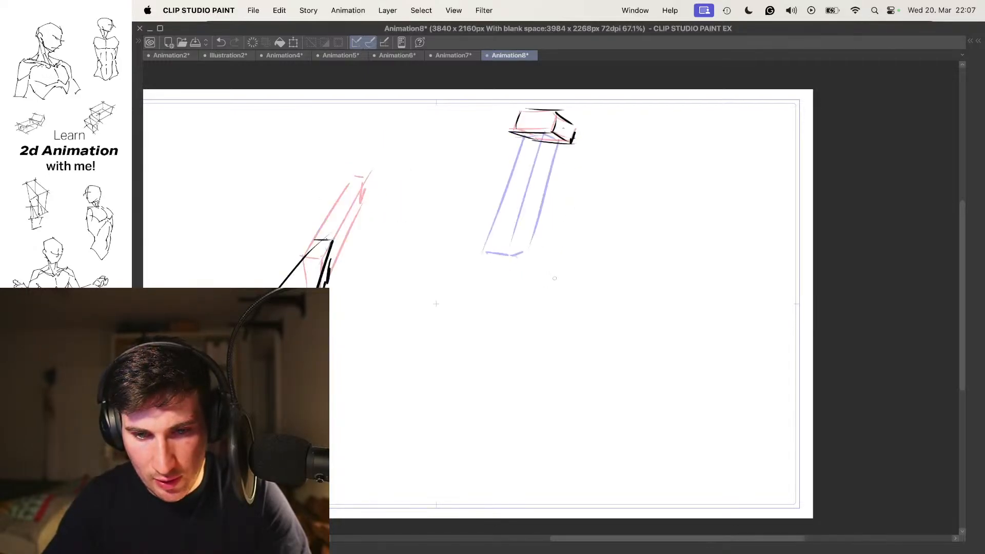
key("Left")
key("Left")
key("Left")
key("Left")
key("Right")
key("Right")
key("Right")
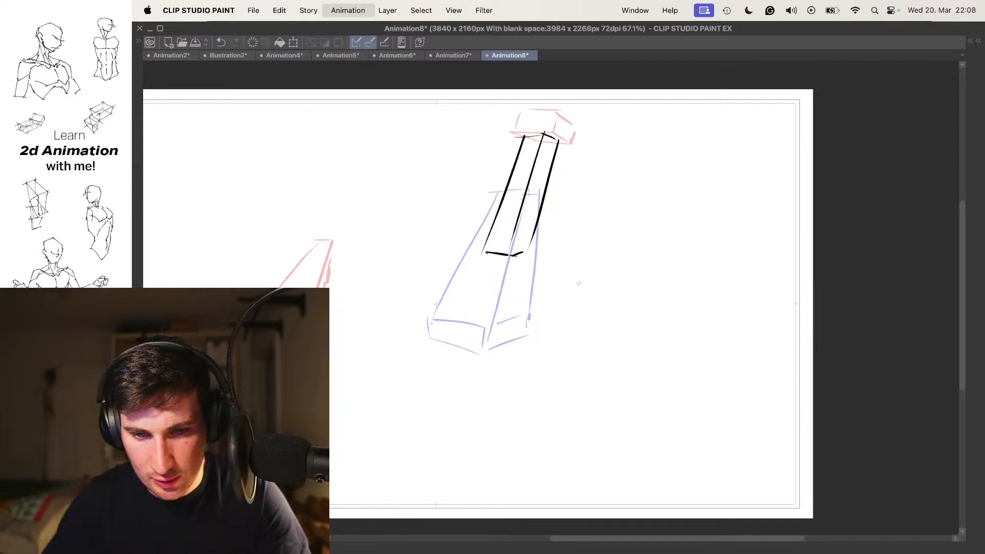
key("Right")
key("Right")
key("Right")
key("Right")
key("Left")
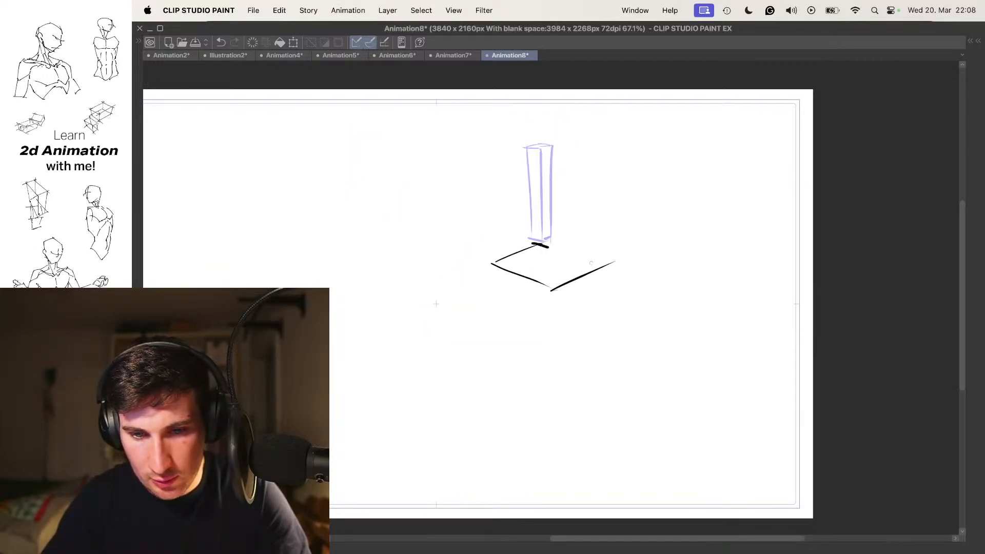
- Draw a wide flat slab with a large top face below the onion-skinned upright bar and compare it with the previous cel
left_click_drag(534, 244, 610, 264)
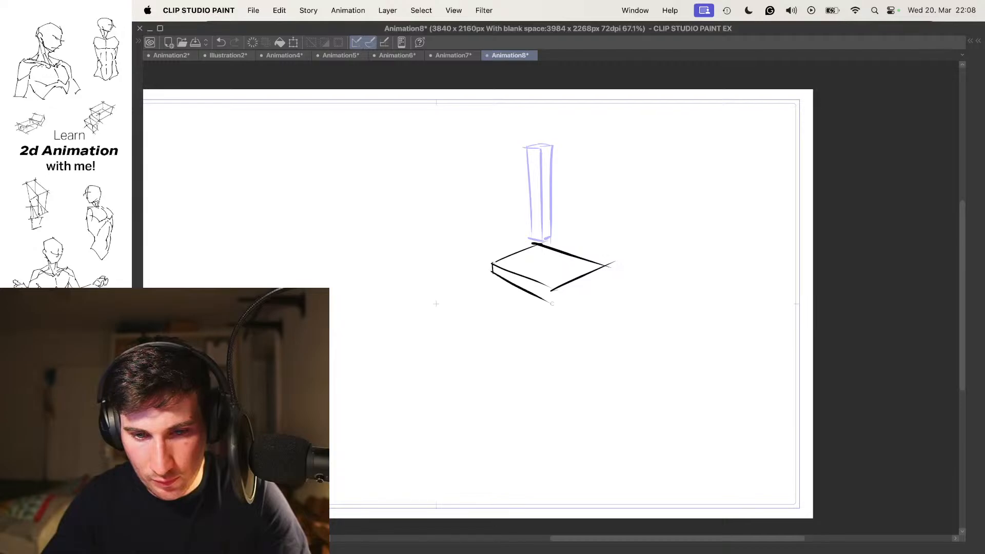
key("Left")
key("Right")
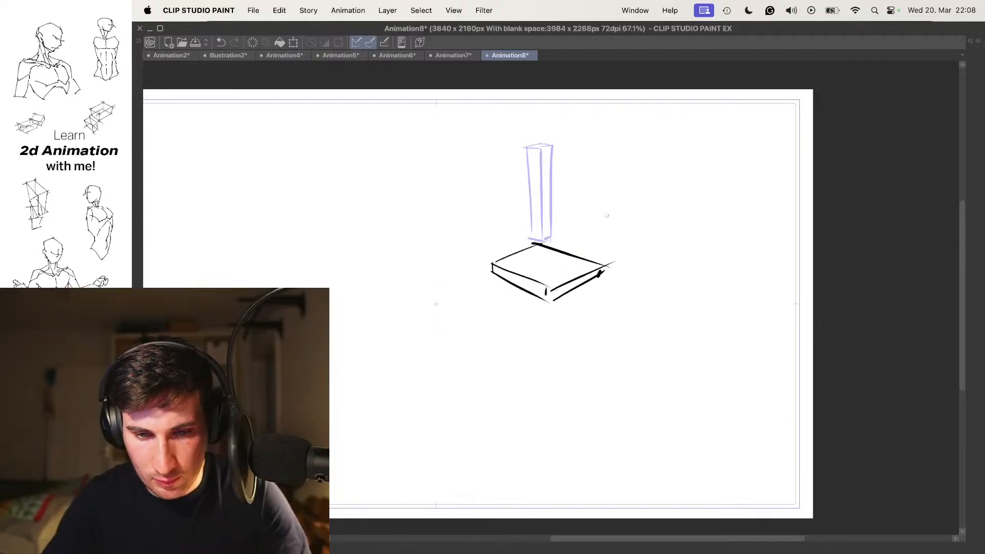
- Flip back and forth through the neighbouring cels to compare the flat slab with the upright bar above it
key("Left")
key("Left")
key("Right")
key("Right")
key("Right")
key("Right")
key("Left")
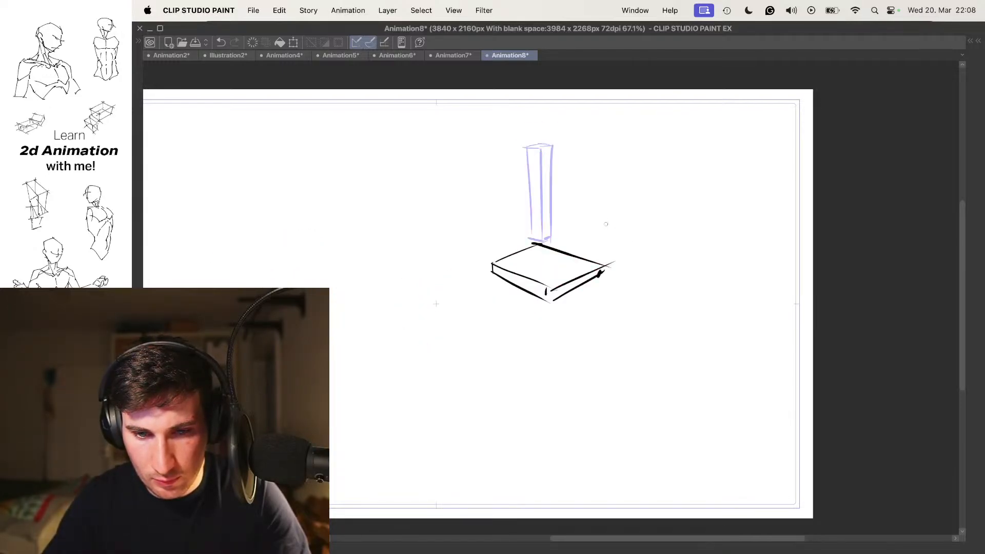
- On the next cel, draw a short upright box rising from the onion-skinned slab, redoing early edges, and compare it with the previous cel
key("Left")
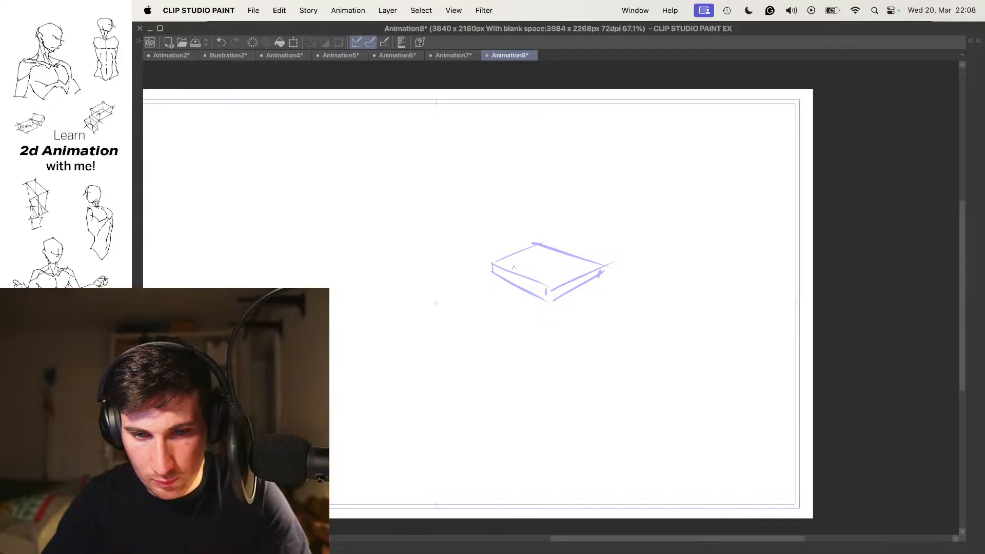
key("super+z")
left_click_drag(512, 267, 551, 284)
key("super+z")
key("super+z")
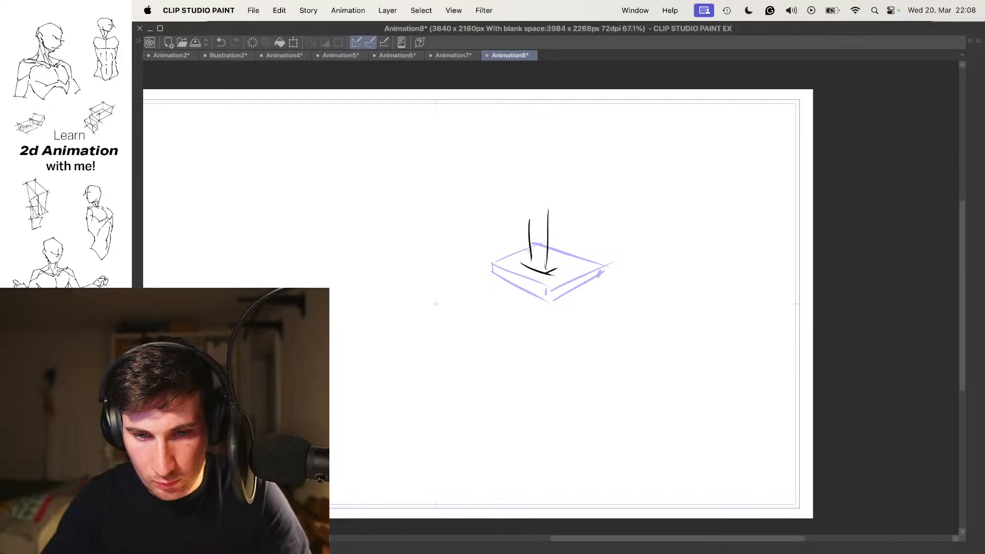
left_click_drag(560, 231, 557, 274)
key("comma")
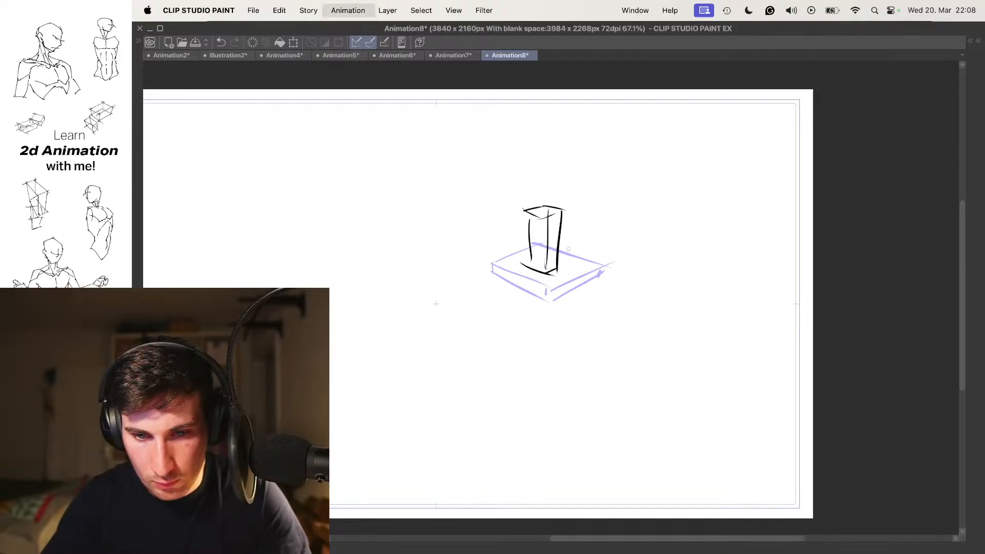
key("period")
key("comma")
key("period")
- Draw a cube over the lower part of the onion-skinned upright box and a smaller box inside its outline on the following cel
key("period")
key("period")
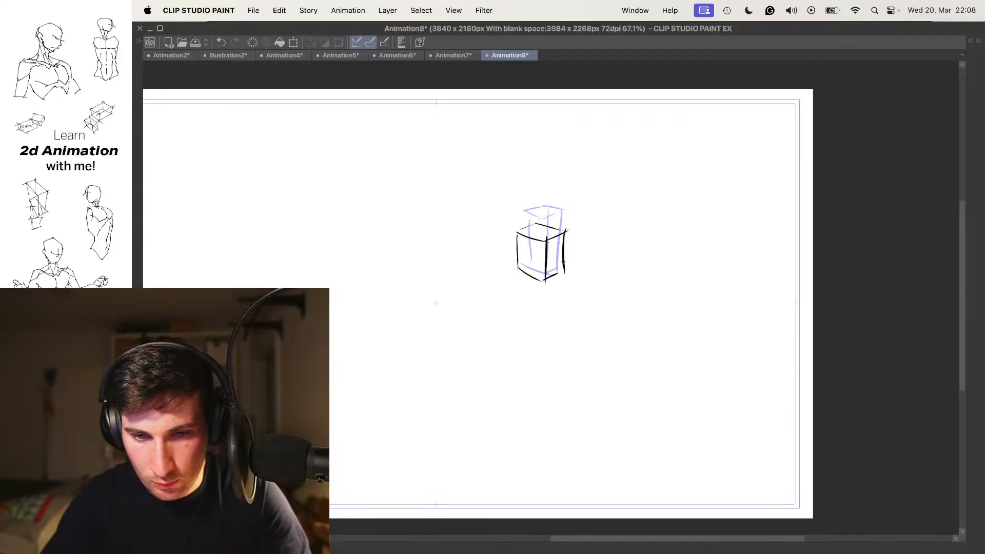
key("period")
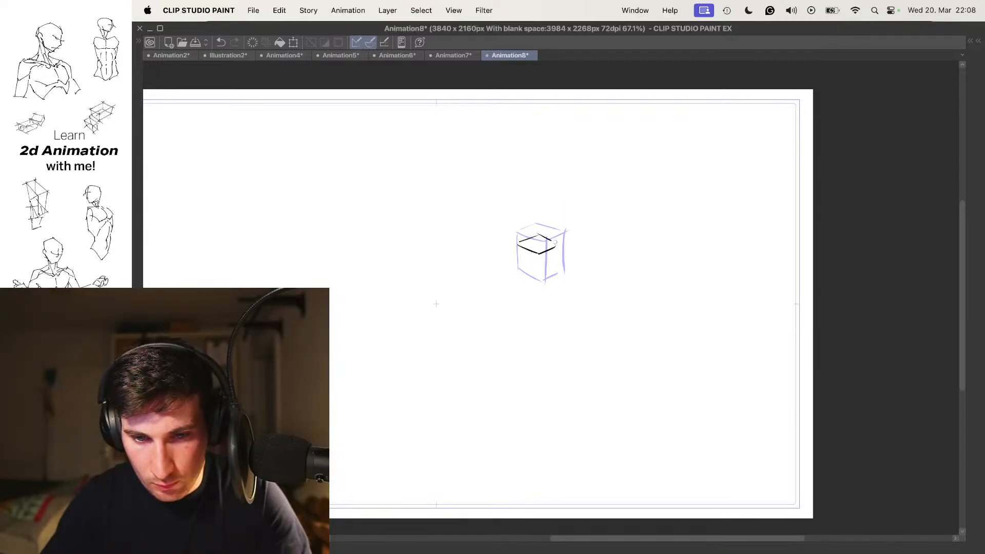
left_click_drag(557, 257, 558, 253)
- Play back the animation to review the motion of both cubes
key("space")
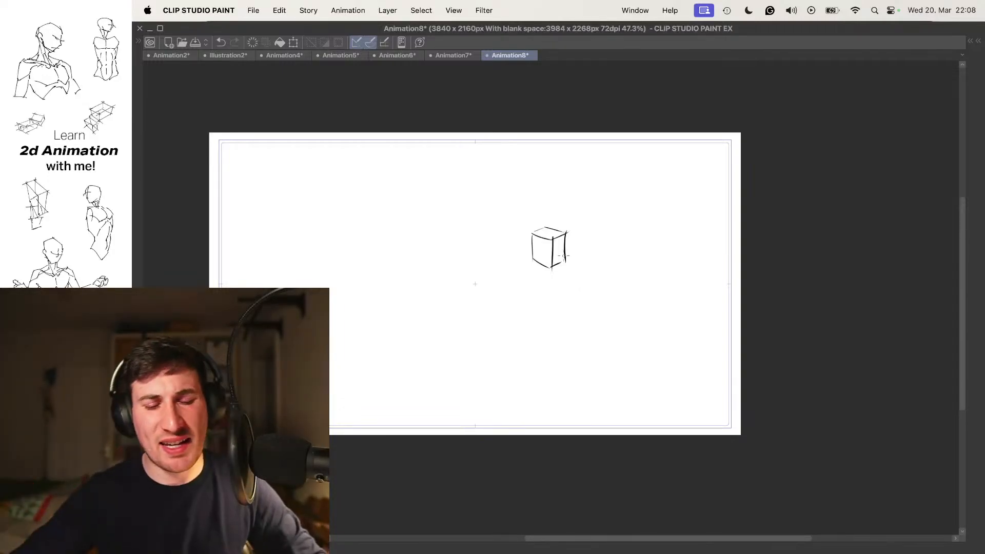
key("space")
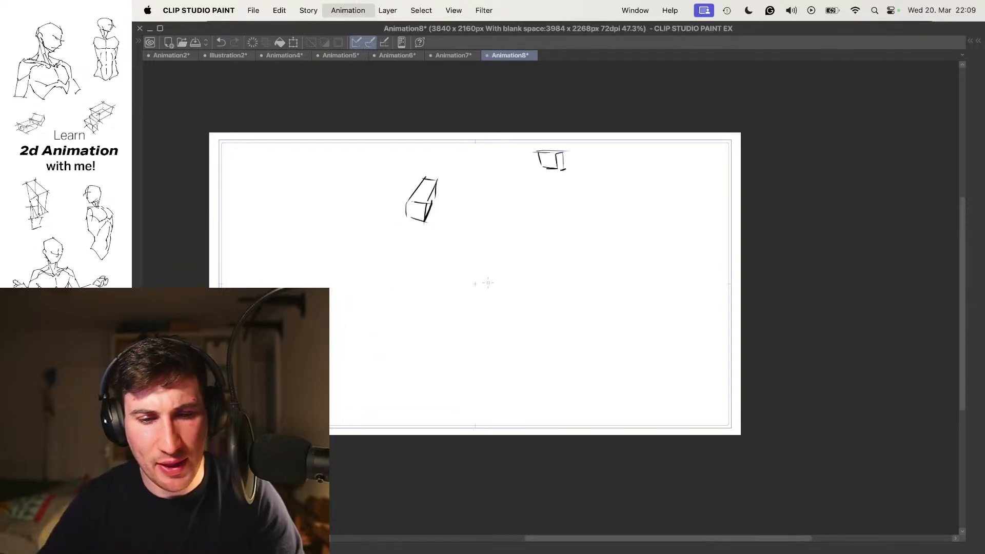
scroll(537, 258, "up", 3)
scroll(537, 258, "down", 3)
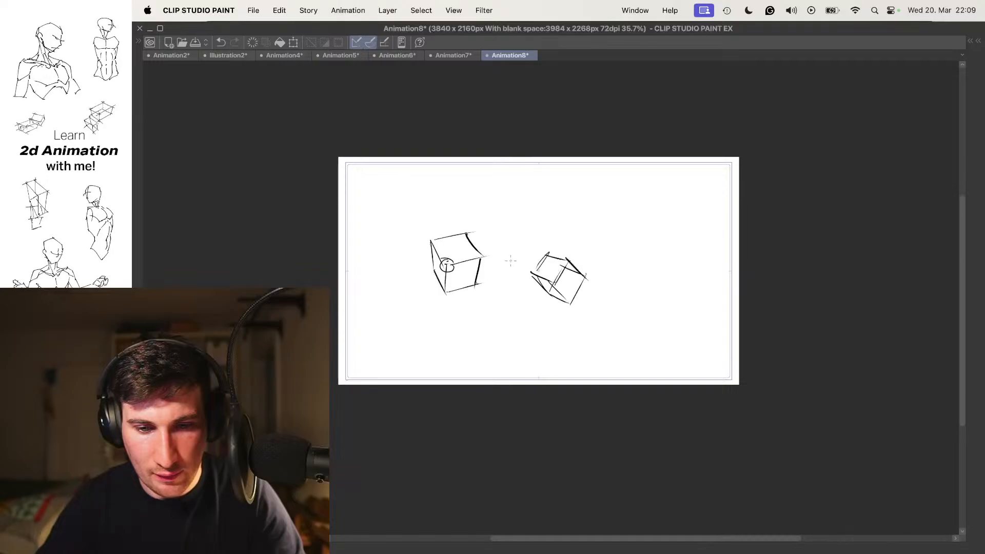
- Return to the first cel and draw a smaller third cube up and to the right of the second cube
key("Tab")
key("Tab")
key("Tab")
key("Tab")
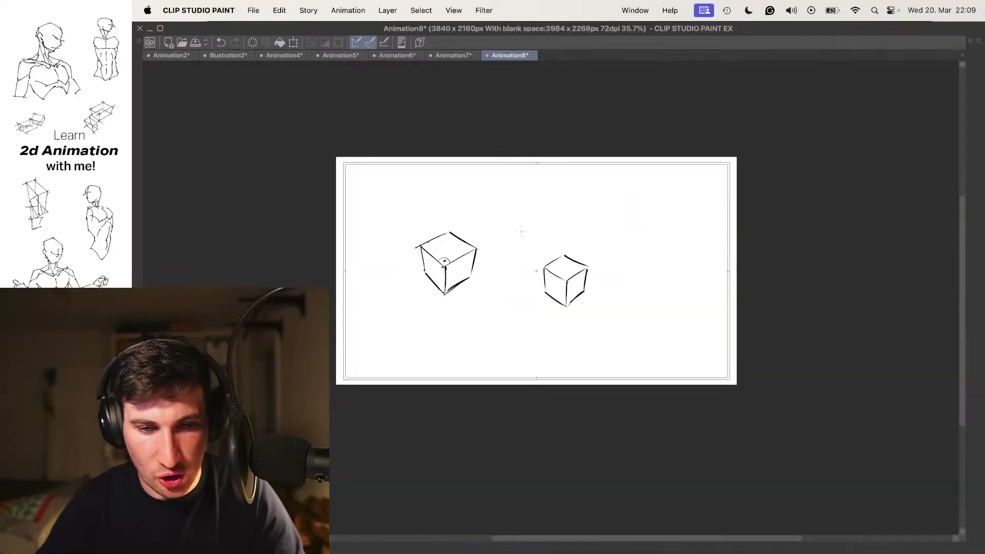
scroll(571, 237, "up", 4)
left_click_drag(647, 221, 713, 160)
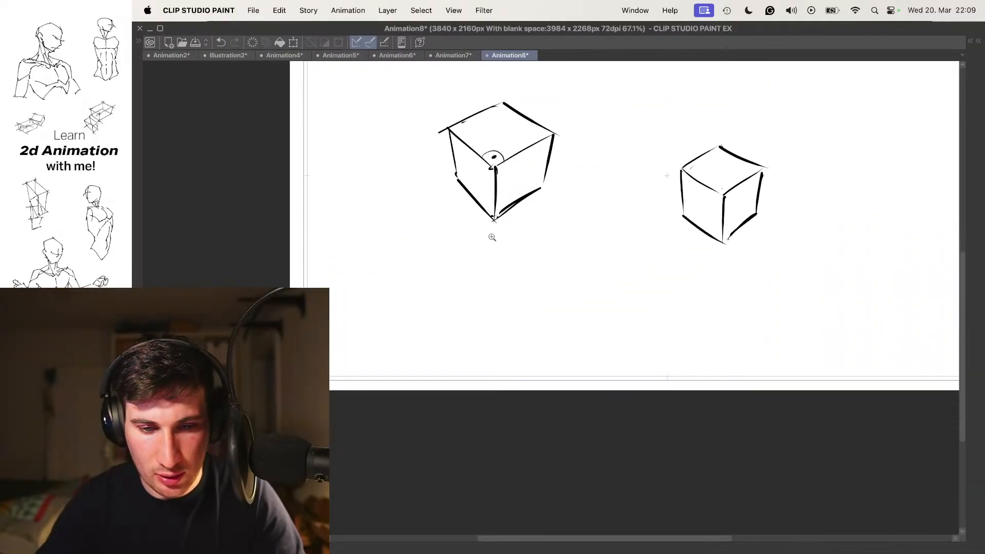
left_click_drag(493, 238, 625, 244)
left_click_drag(625, 244, 527, 172)
left_click_drag(471, 208, 513, 279)
mouse_move(536, 222)
left_mouse_down()
mouse_move(503, 228)
mouse_move(525, 226)
left_mouse_up()
left_click_drag(582, 198, 367, 235)
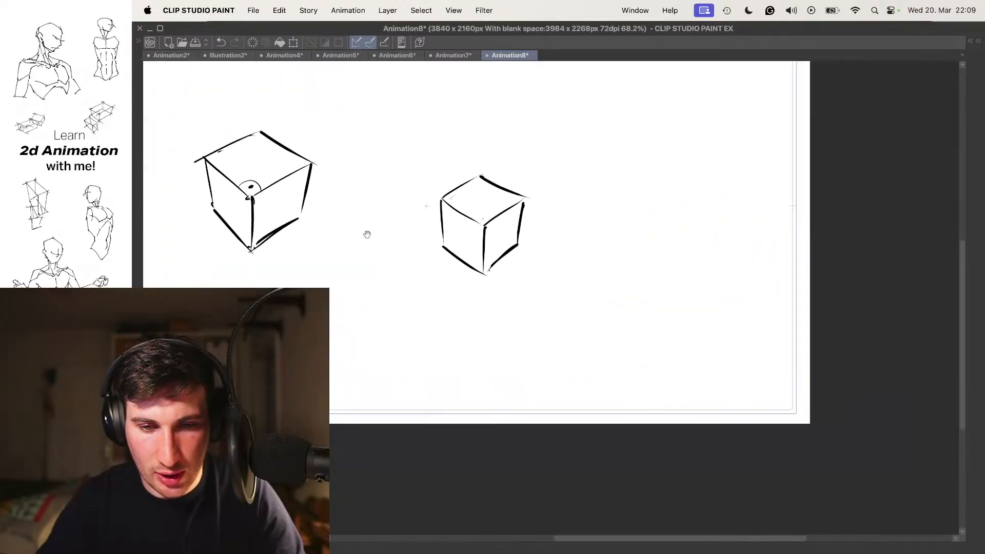
left_click_drag(675, 158, 539, 194)
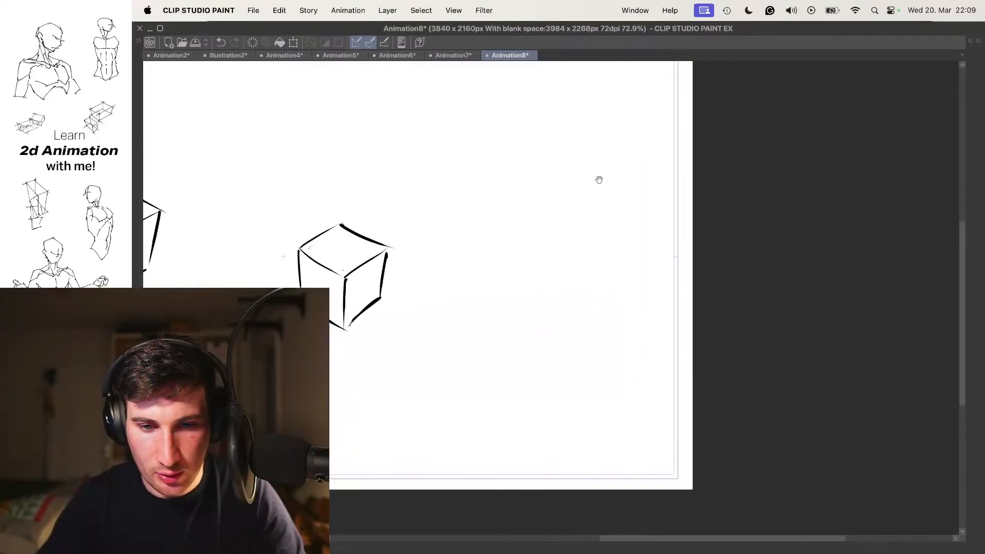
left_click_drag(598, 180, 589, 200)
mouse_move(514, 184)
left_mouse_down()
mouse_move(541, 206)
mouse_move(579, 186)
mouse_move(515, 182)
mouse_move(584, 194)
left_mouse_up()
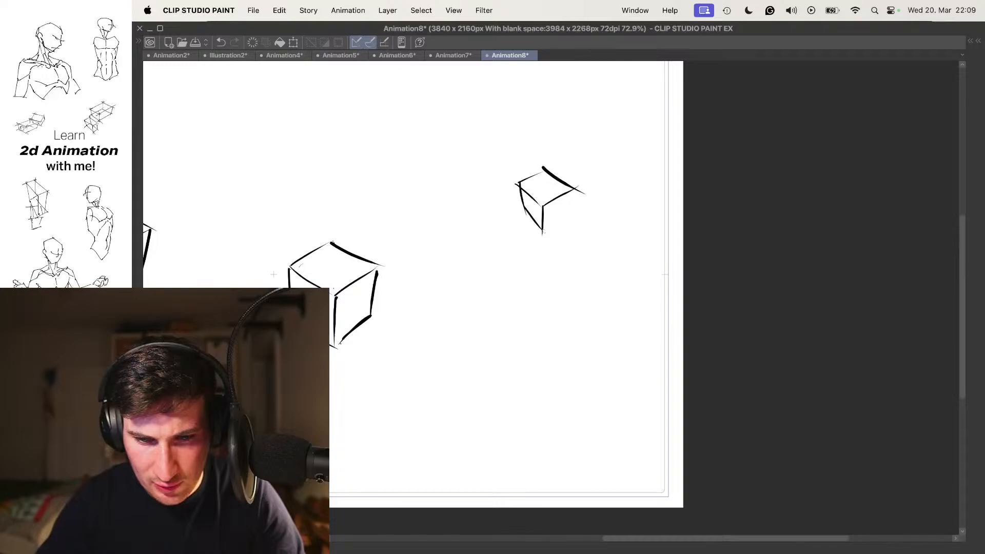
- Turn on onion skinning on the second cel and draw the third cube squashed into a flat box, redoing its top edges
key("Right")
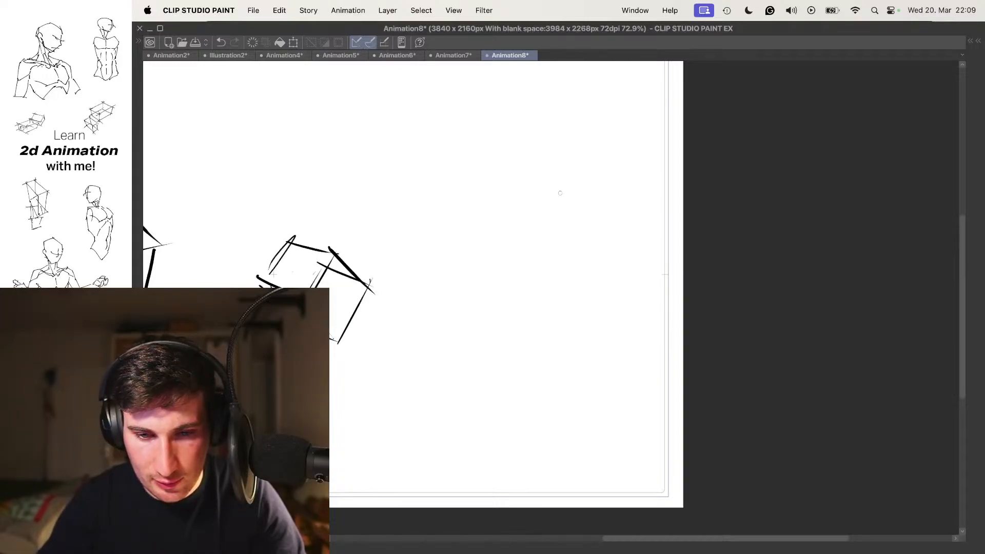
key("o")
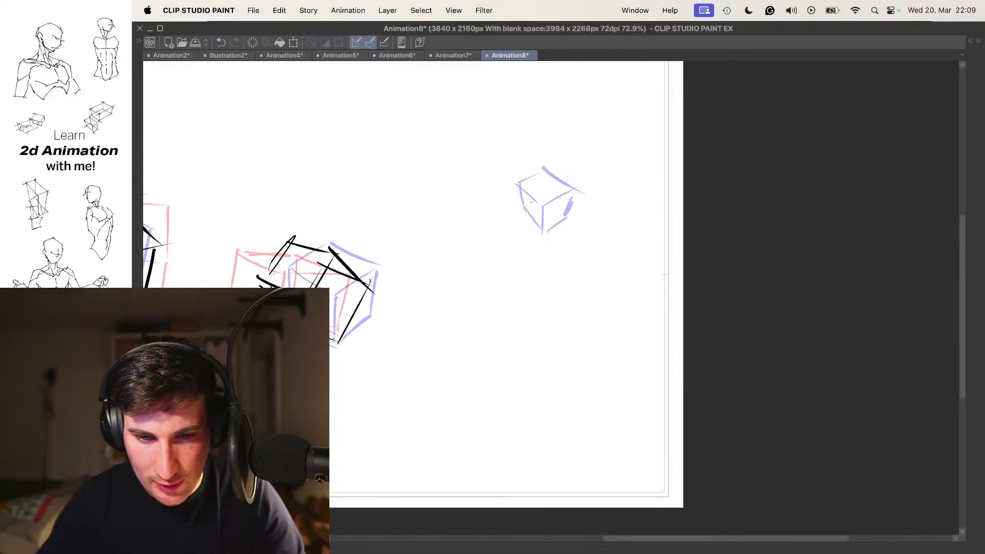
scroll(553, 202, "up", 4)
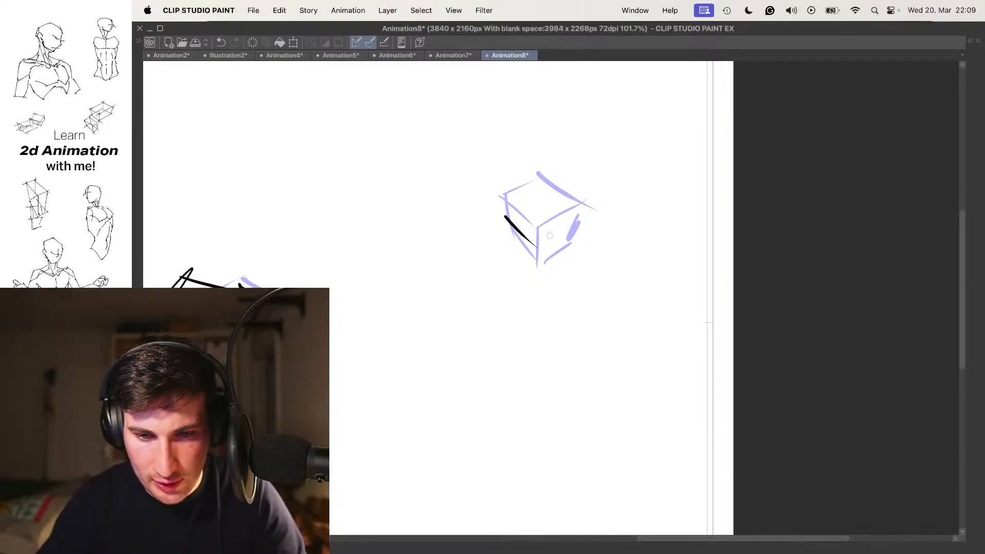
key("super+z")
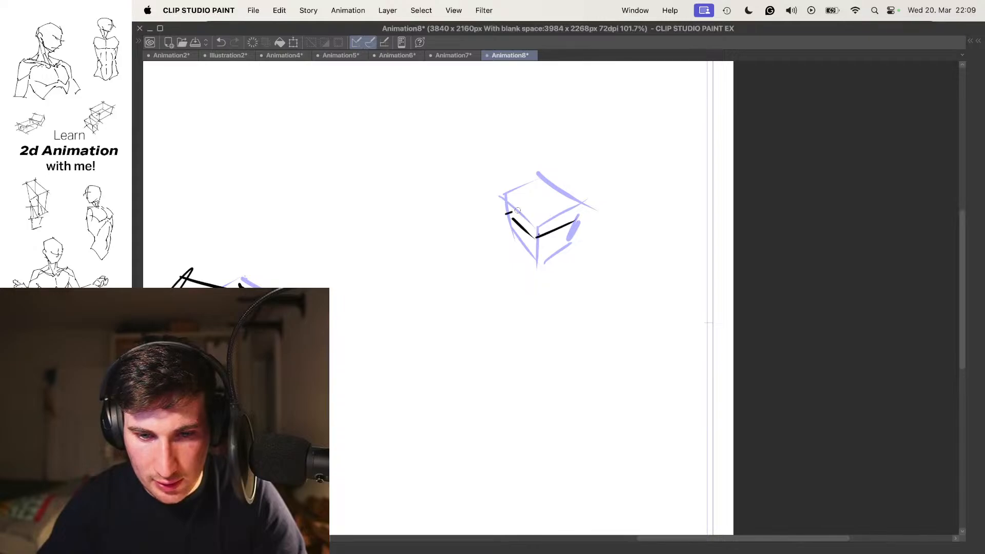
key("super+z")
key("super+z")
left_click_drag(535, 239, 573, 222)
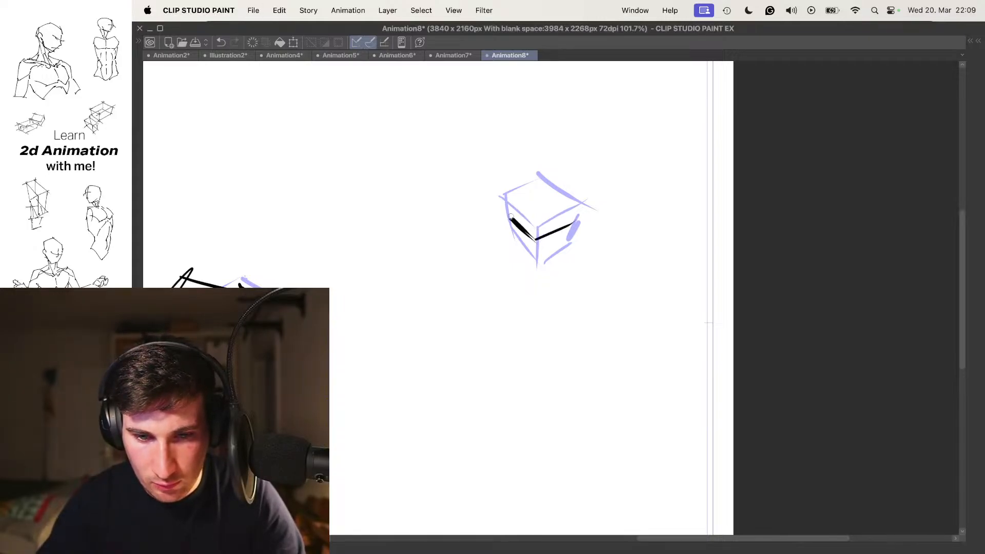
mouse_move(510, 213)
left_mouse_down()
mouse_move(547, 198)
mouse_move(563, 212)
mouse_move(543, 256)
mouse_move(565, 244)
left_mouse_up()
- On the next cel, draw a tall upright box stretching upward from the onion-skinned flat box, redoing its first vertical edge
key("Right")
scroll(538, 256, "up", 2)
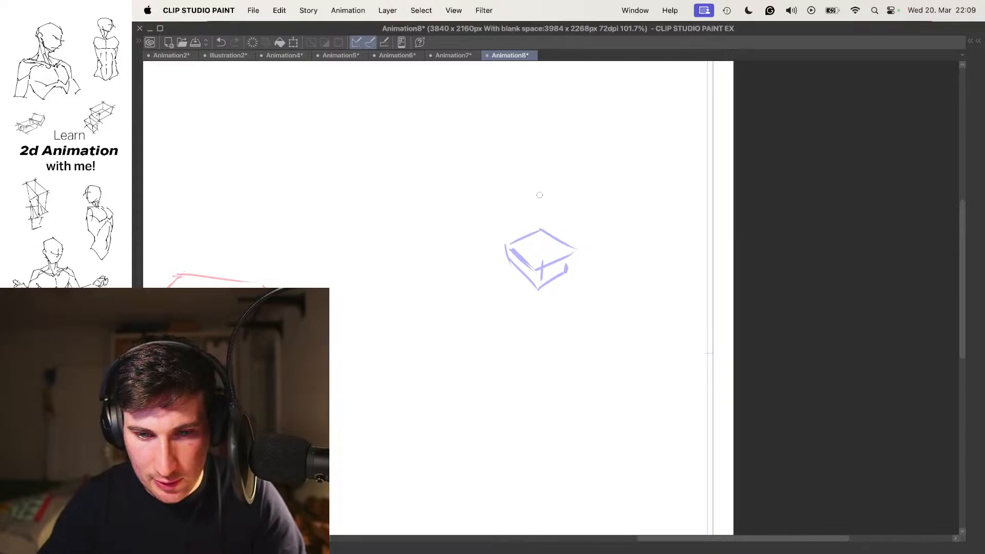
left_click_drag(538, 213, 534, 284)
key("cmd+z")
left_click_drag(537, 167, 533, 285)
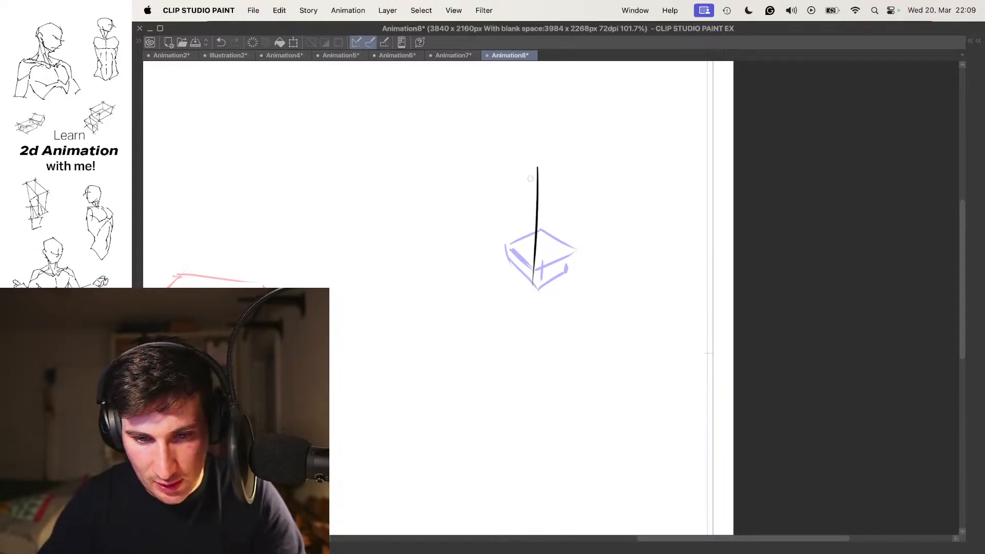
left_click_drag(513, 157, 517, 260)
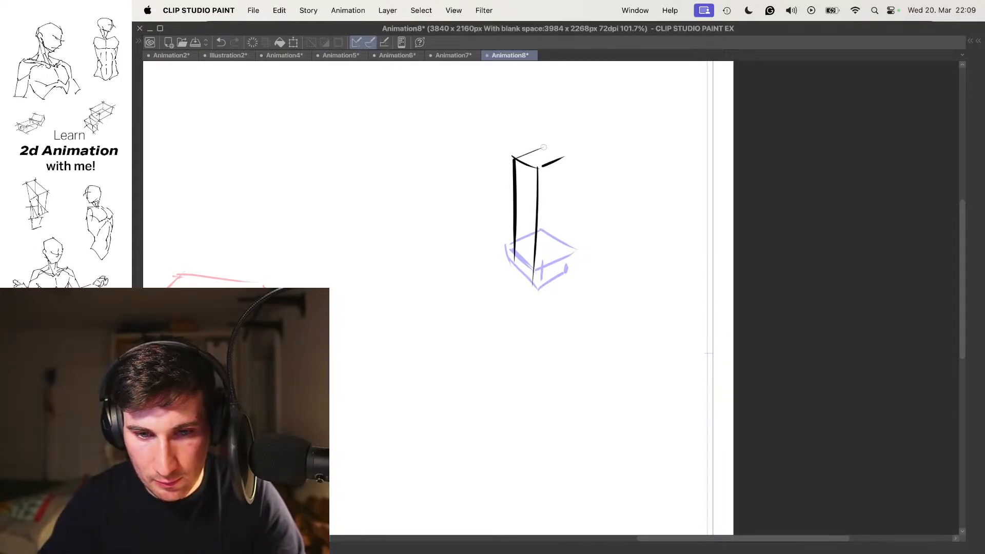
left_click_drag(569, 163, 564, 272)
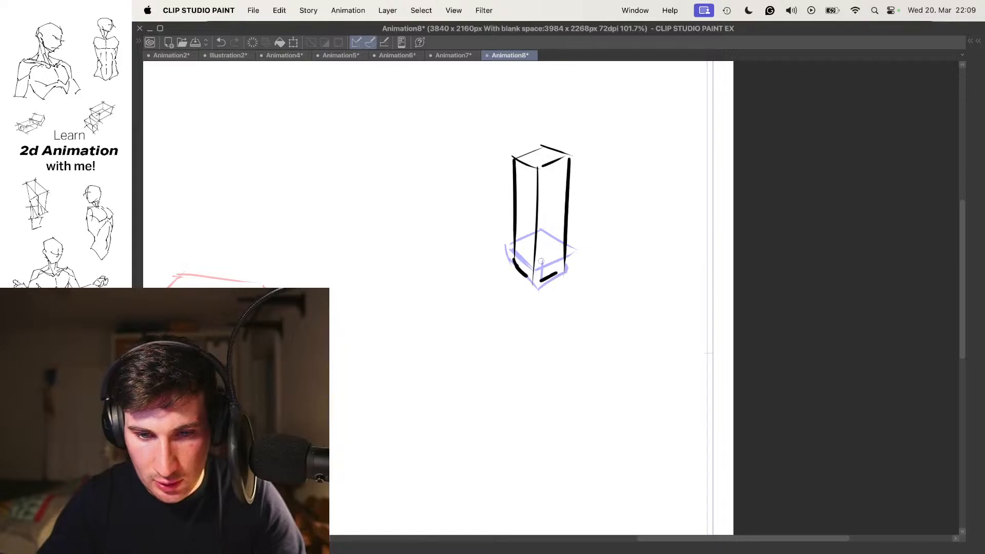
- Draw a flat box at the top of the onion-skinned tall box and a full cube over it on the following cel
key("Right")
scroll(534, 187, "up", 1)
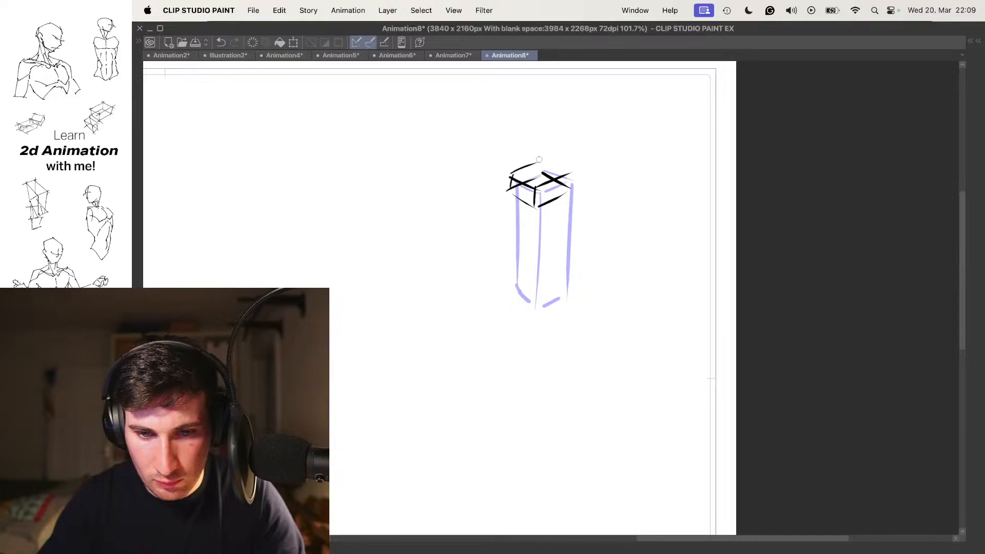
key("Right")
mouse_move(538, 188)
left_mouse_down()
mouse_move(535, 198)
mouse_move(512, 187)
left_mouse_up()
mouse_move(506, 155)
left_mouse_down()
mouse_move(545, 172)
mouse_move(540, 210)
left_mouse_up()
mouse_move(519, 200)
left_mouse_down()
mouse_move(565, 159)
mouse_move(541, 150)
mouse_move(567, 155)
mouse_move(569, 174)
mouse_move(544, 212)
left_mouse_up()
- Step through the neighbouring cels, return to the empty one and draw a similar cube over the onion-skinned cube
key("Right")
key("Right")
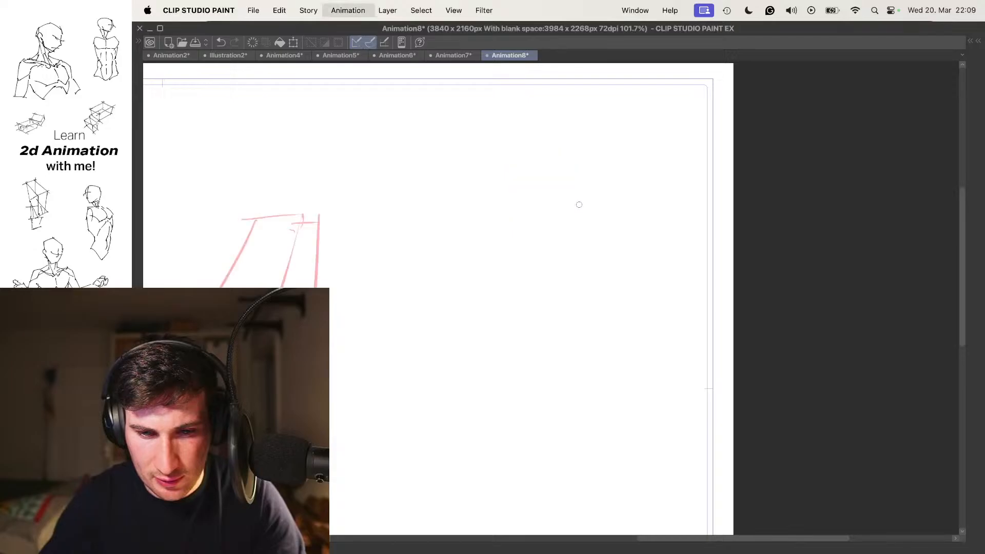
key("Left")
key("Left")
key("Right")
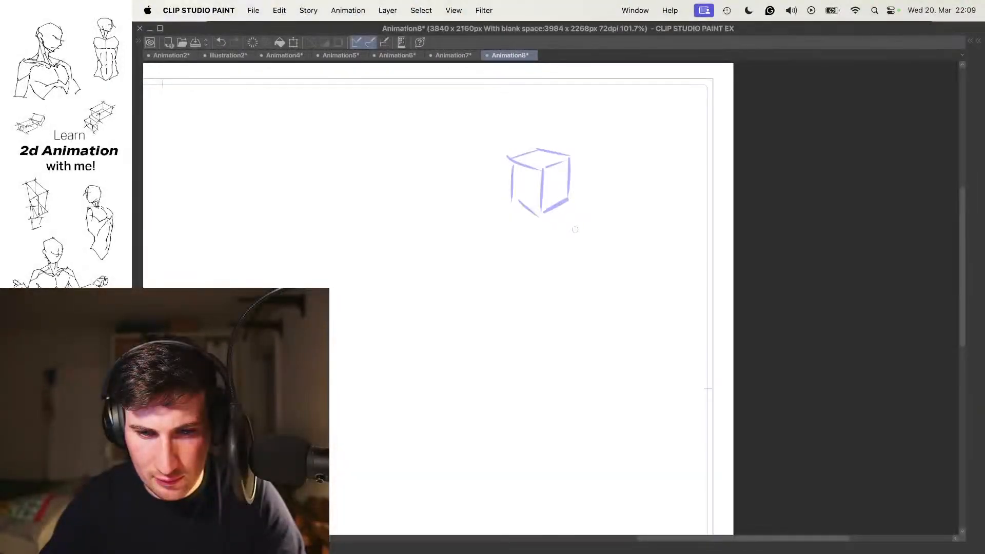
scroll(575, 229, "down", 2)
left_click_drag(504, 175, 541, 203)
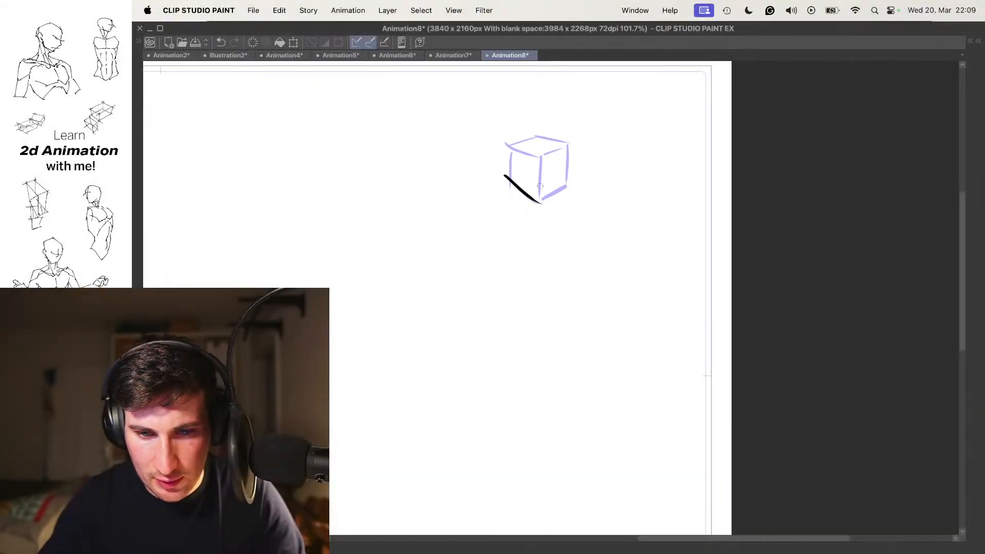
left_click_drag(520, 145, 569, 143)
mouse_move(564, 150)
left_mouse_down()
mouse_move(563, 188)
mouse_move(543, 197)
left_mouse_up()
- Draw a slightly smaller cube inside the onion-skinned outline and retrace it as a matching cube on the following cel
key("Right")
left_click_drag(511, 147, 534, 163)
left_click_drag(533, 165, 563, 152)
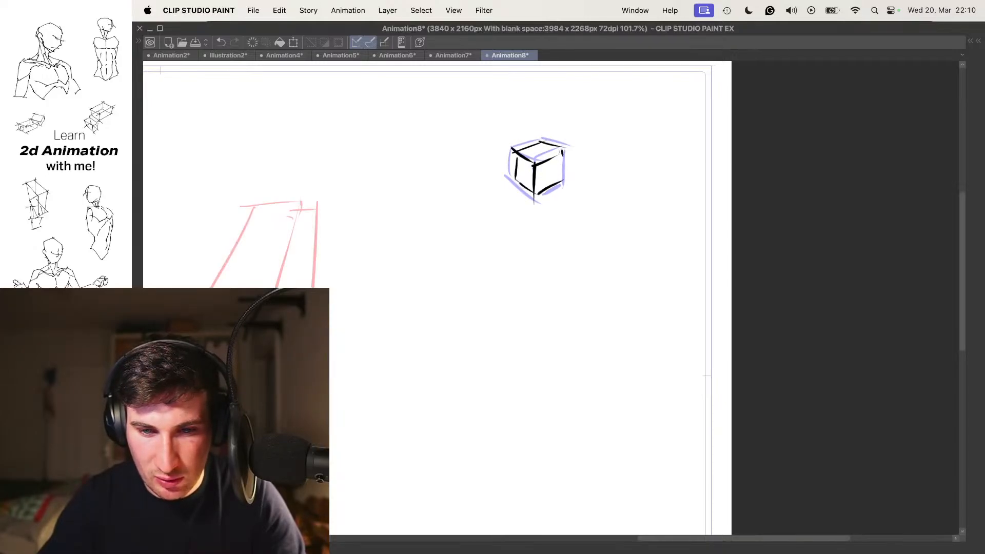
key("Right")
left_click_drag(533, 165, 563, 152)
left_click_drag(511, 150, 536, 142)
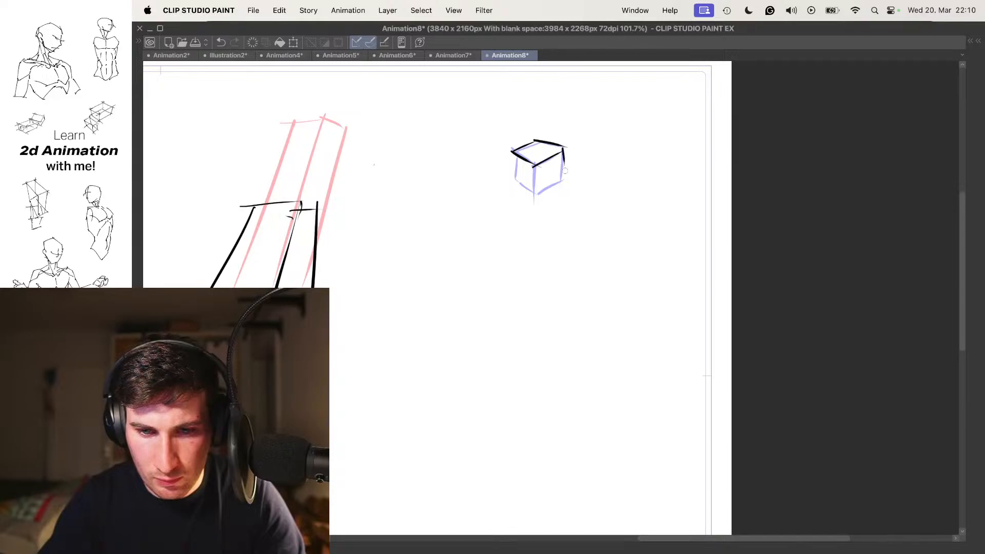
- On the next cel, draw a narrow upright bar stretching down from the onion-skinned small cube, redoing its first edge
key("Right")
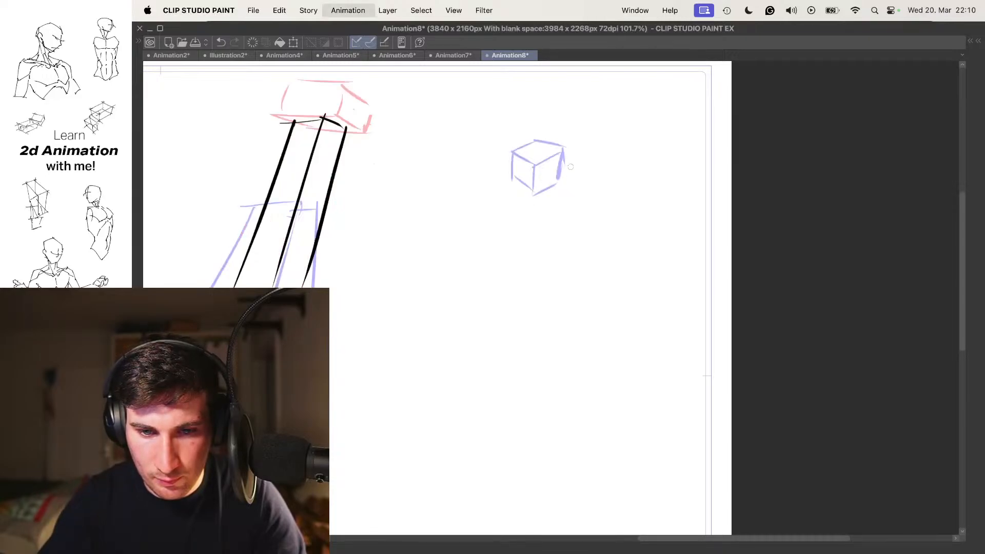
mouse_move(566, 191)
left_mouse_down()
mouse_move(574, 172)
mouse_move(549, 164)
mouse_move(539, 188)
left_mouse_up()
scroll(551, 154, "down", 2)
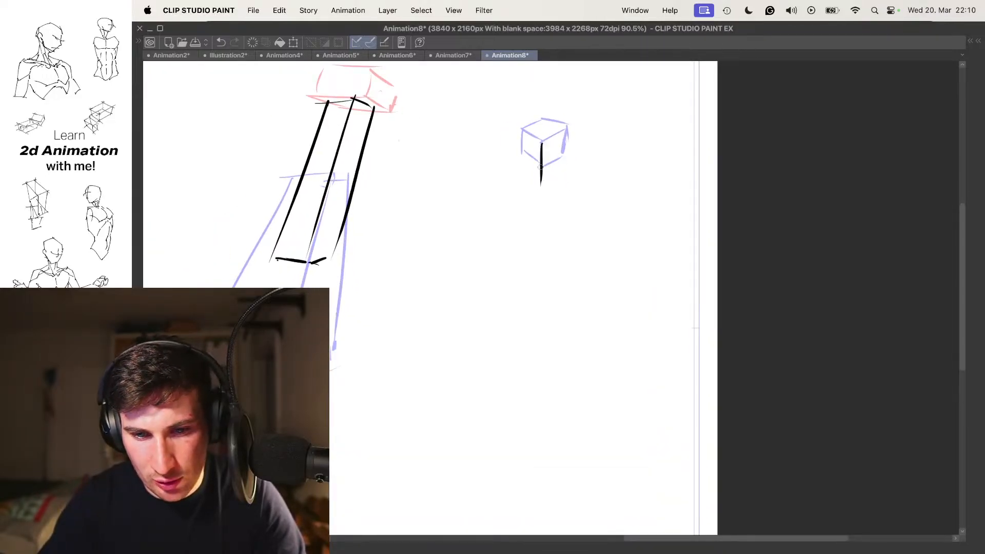
key("super+z")
left_click_drag(539, 137, 535, 252)
mouse_move(522, 129)
left_mouse_down()
mouse_move(521, 221)
mouse_move(540, 244)
left_mouse_up()
- Draw a thinner tapering bar just below the onion-skinned one on the following cel, redoing its outer edge
mouse_move(539, 134)
left_mouse_down()
mouse_move(566, 121)
mouse_move(553, 237)
mouse_move(537, 242)
mouse_move(573, 212)
mouse_move(534, 333)
left_mouse_up()
key("Right")
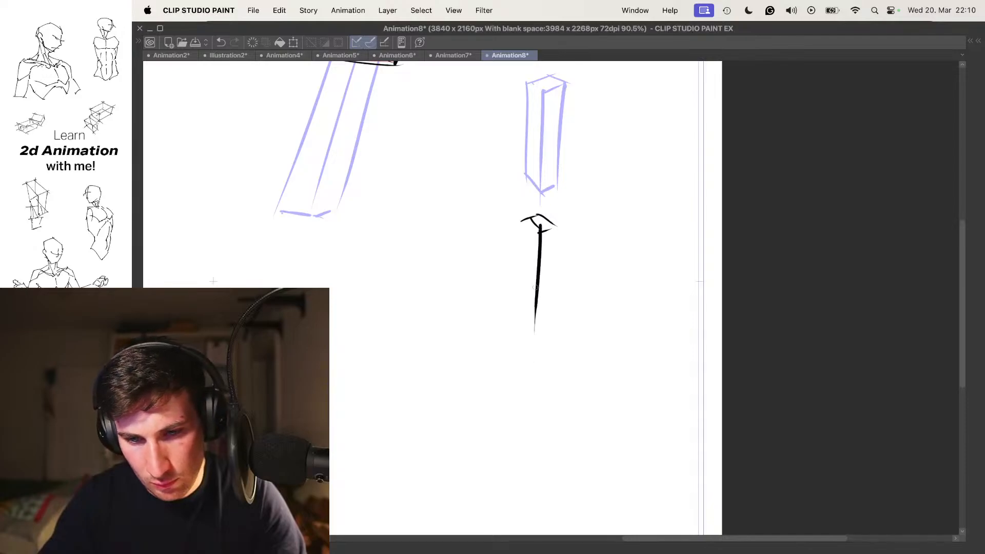
left_click_drag(532, 210, 529, 317)
left_click_drag(554, 227, 550, 319)
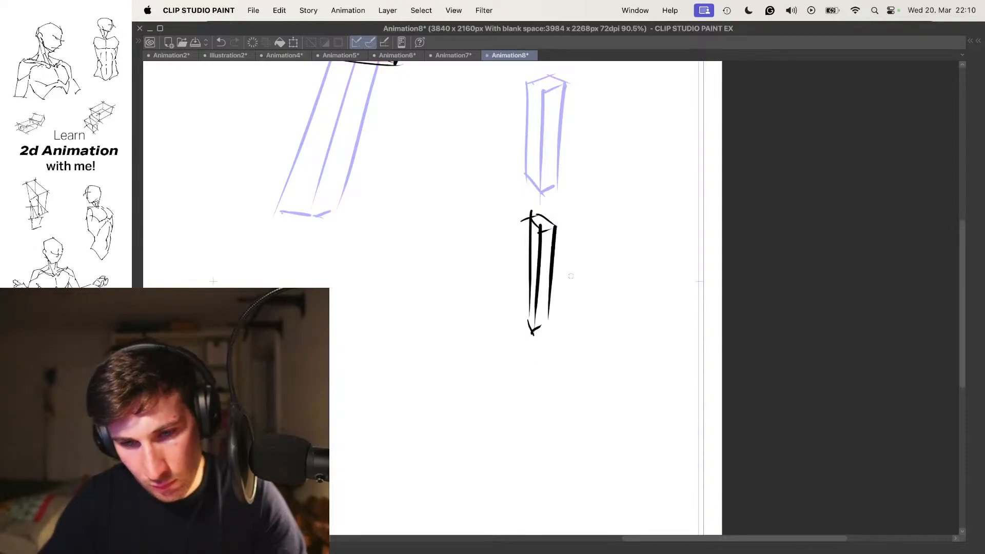
key("super+z")
left_click_drag(554, 232, 543, 316)
scroll(552, 280, "down", 1)
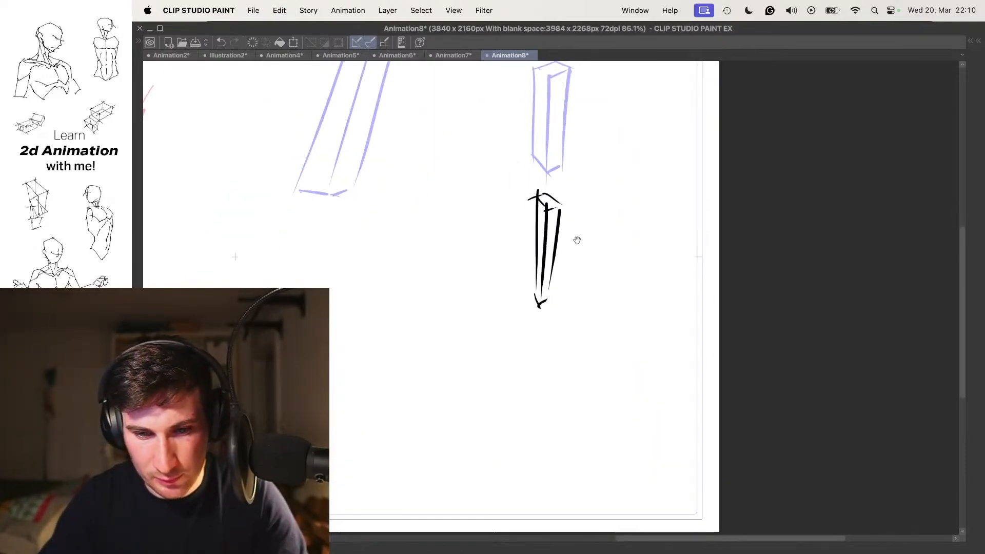
- Advance one cel and draw a small tilted box with a rounded outline below the onion-skinned tapering bar
left_click_drag(582, 282, 589, 232)
key("Right")
mouse_move(534, 323)
left_mouse_down()
mouse_move(567, 314)
mouse_move(536, 329)
mouse_move(562, 338)
left_mouse_up()
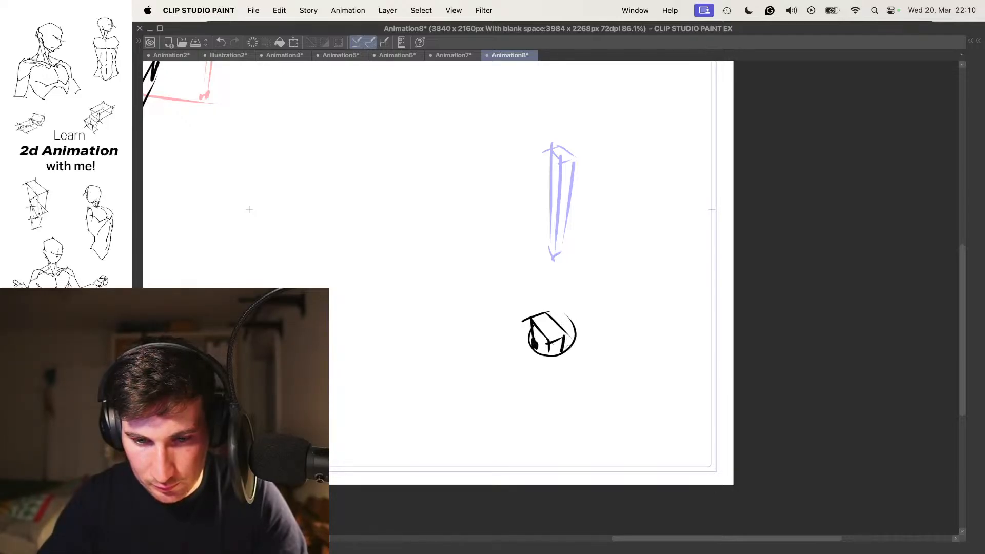
- Blacken the area between the small tilted box and its rounded outline and compare it with the neighbouring cels
left_click_drag(559, 319, 568, 331)
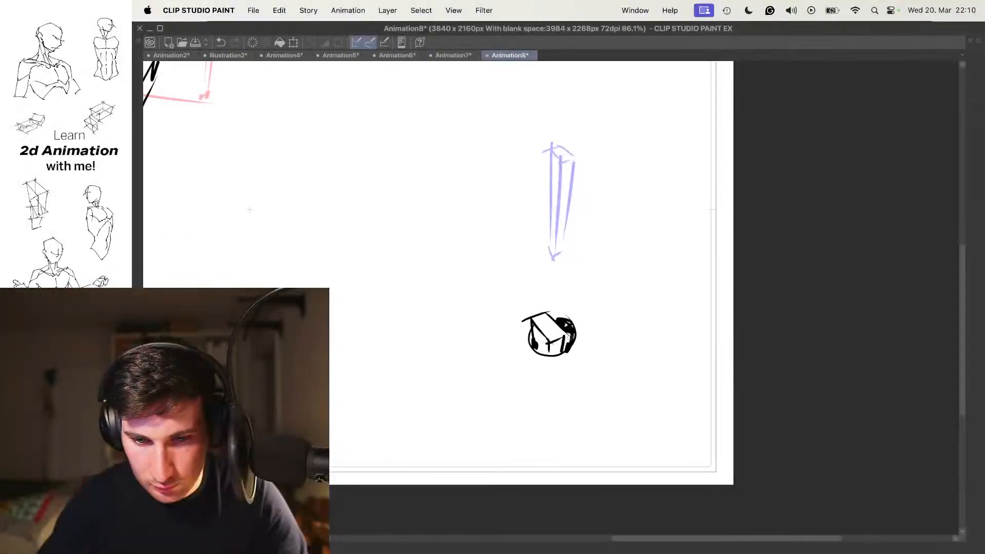
key("Left")
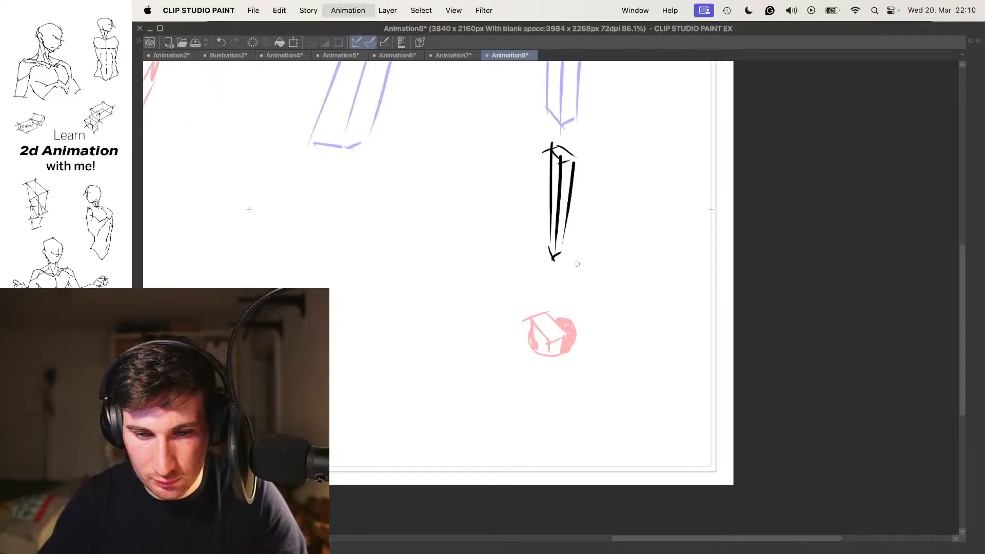
key("Right")
key("Right")
key("Left")
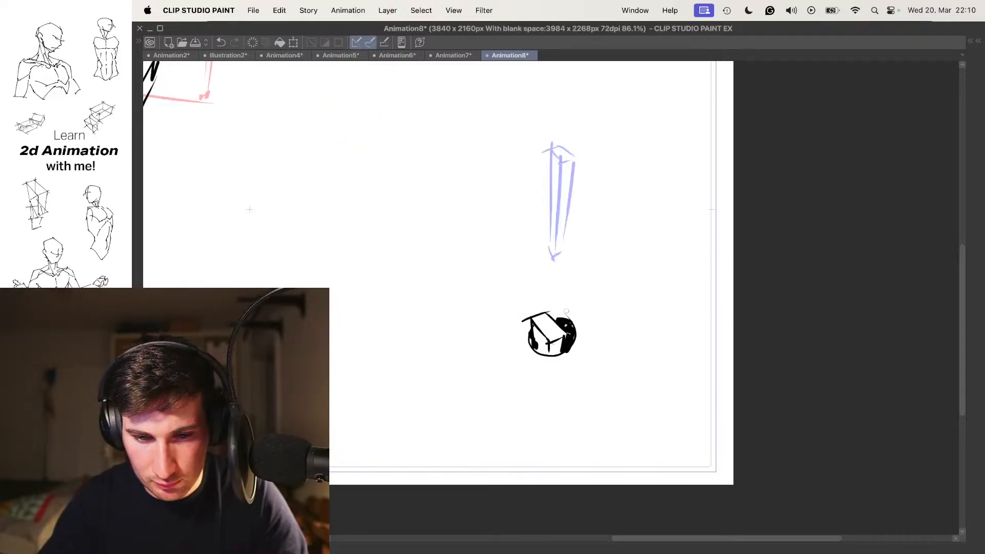
- On the next cel, draw a lower, flatter box inside the onion-skinned outline and blacken the curved area over it
key("Right")
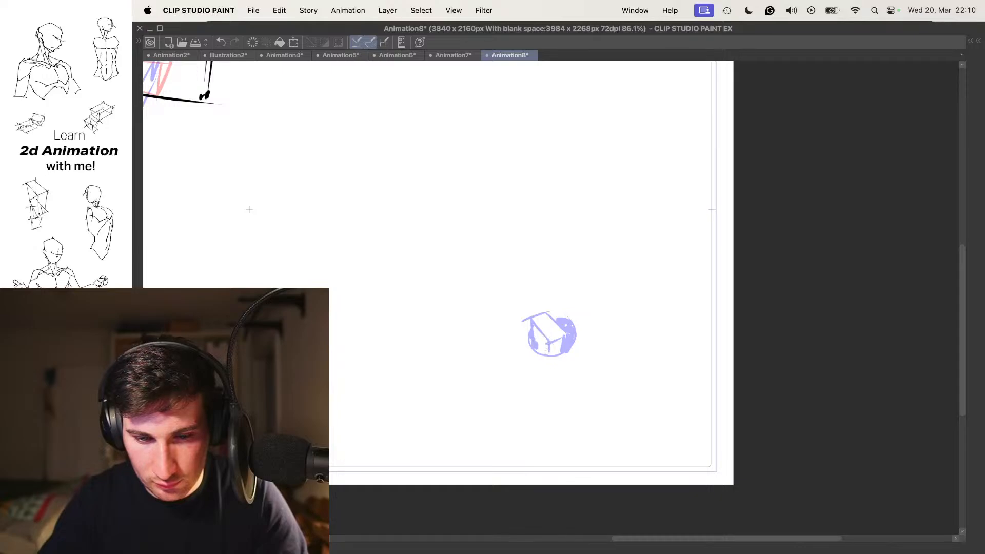
left_click_drag(566, 322, 569, 350)
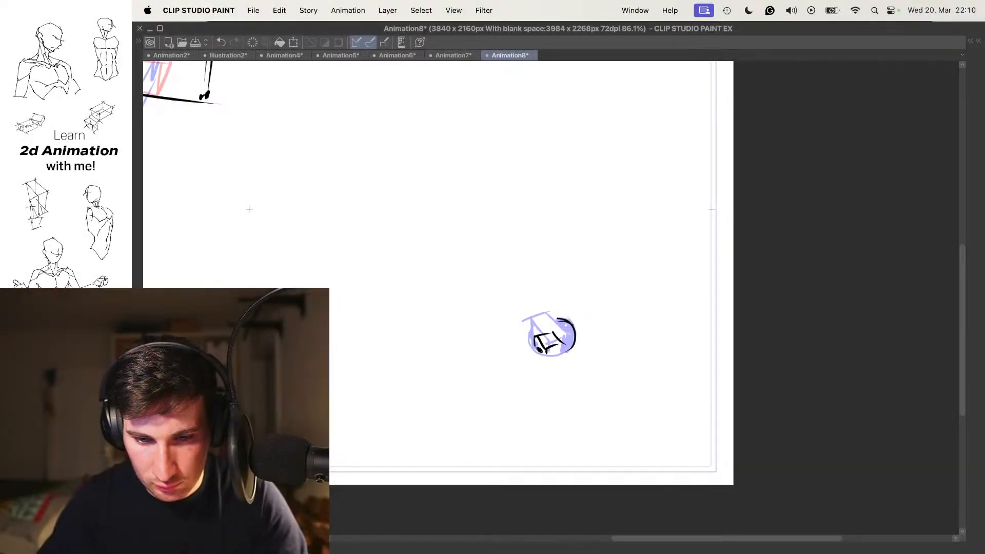
left_click_drag(541, 322, 524, 348)
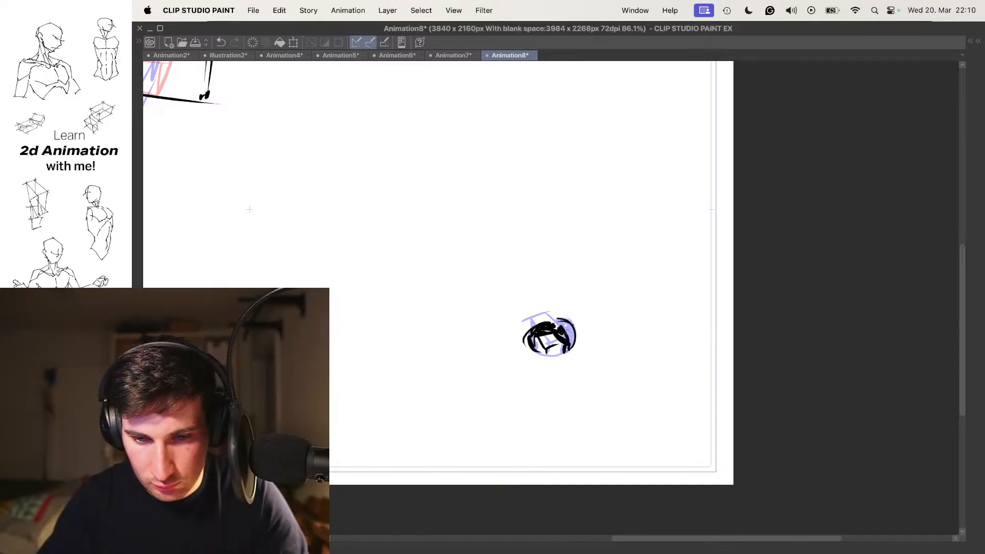
- Draw black-filled ovals over the onion-skinned shape on the following cels to finish the small cube's fall
key("Right")
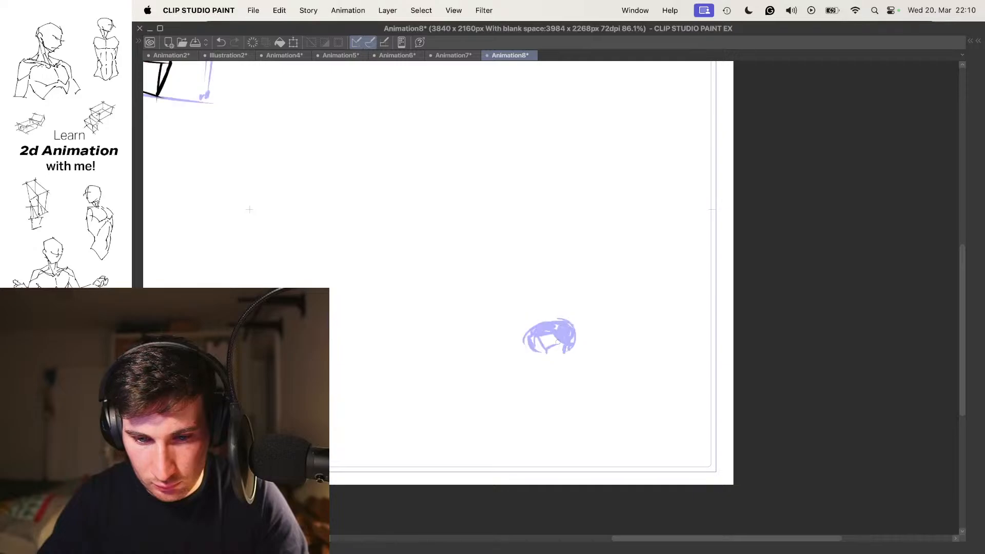
mouse_move(569, 336)
left_mouse_down()
mouse_move(554, 353)
mouse_move(567, 337)
mouse_move(545, 344)
mouse_move(551, 351)
mouse_move(566, 333)
mouse_move(531, 324)
mouse_move(529, 338)
mouse_move(570, 339)
mouse_move(542, 339)
mouse_move(563, 344)
mouse_move(558, 323)
mouse_move(523, 332)
mouse_move(554, 349)
mouse_move(572, 343)
mouse_move(550, 336)
left_mouse_up()
key("Right")
key("Right")
- Play the whole animation repeatedly without onion skin to examine how the three cubes move, squash and stretch
scroll(595, 306, "down", 5)
scroll(605, 291, "up", 2)
key("Right")
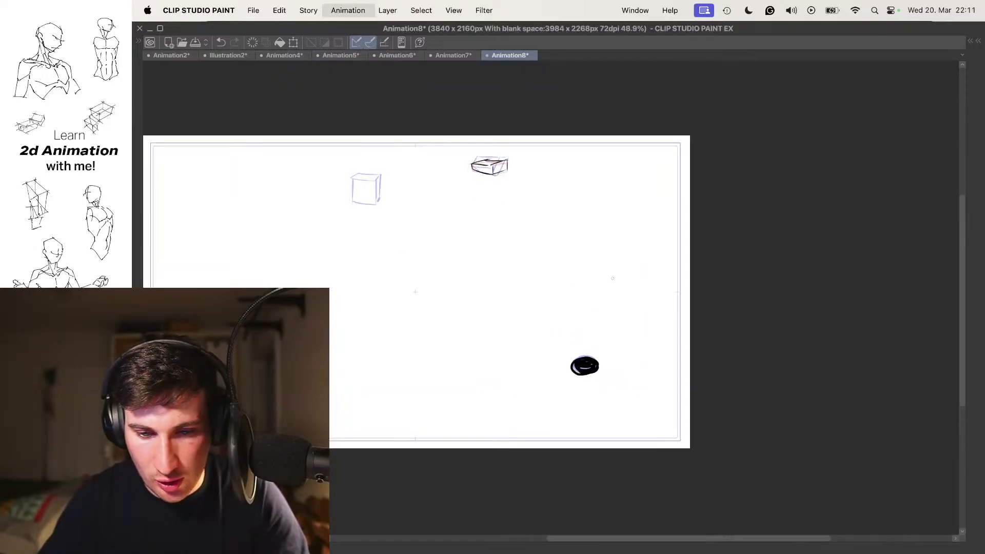
key("Right")
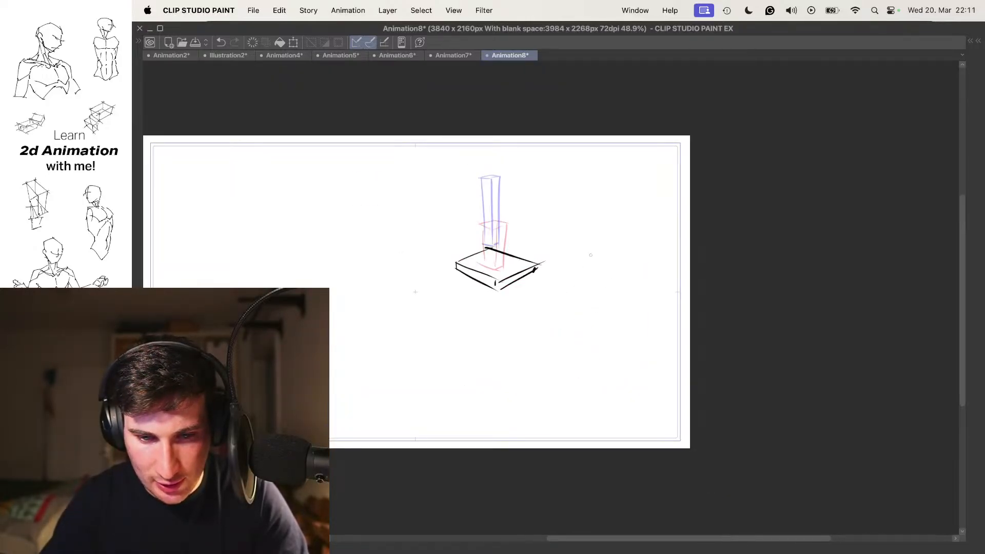
key("Right")
key("Right")
key("Right")
key("Right")
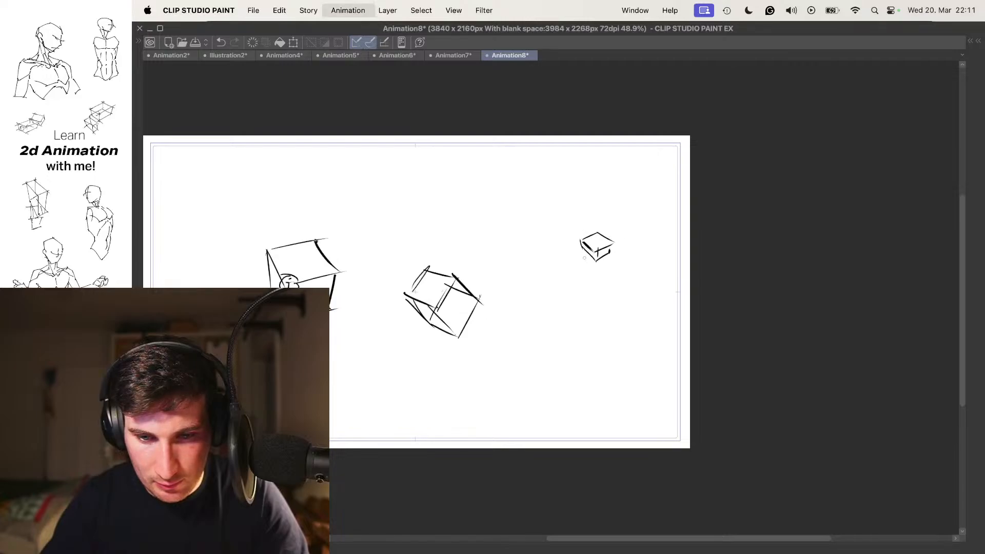
key("Right")
key("Right")
key("Right")
key("Right")
key("Right")
key("Right")
key("Right")
key("Right")
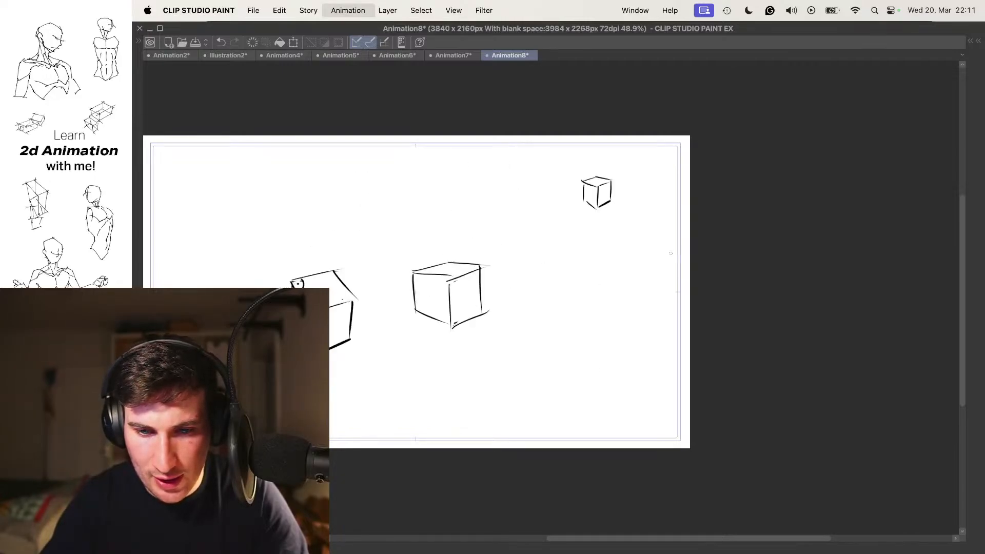
key("Right")
key("Right")
key("Right")
key("Right")
key("Right")
key("Right")
key("Right")
key("Right")
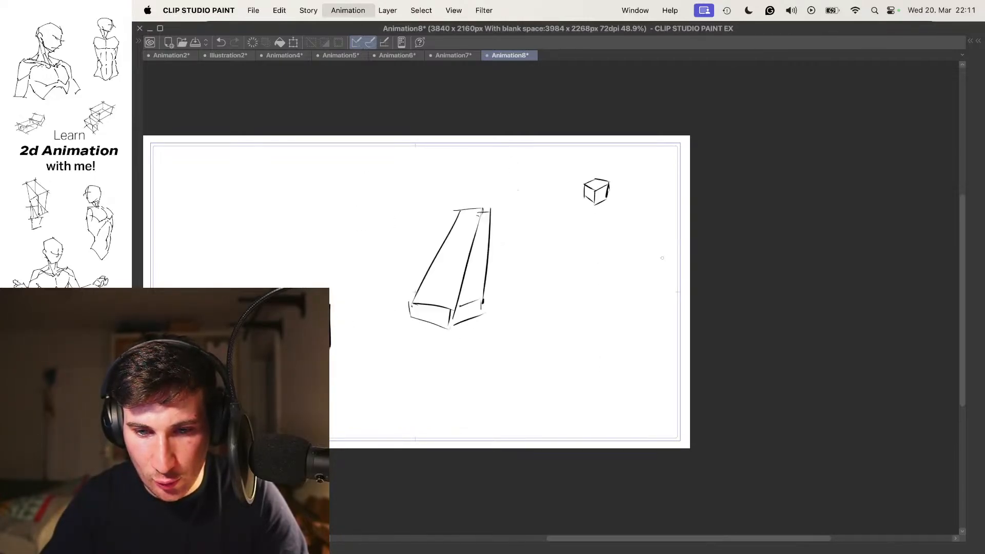
key("Right")
key("Right")
key("Right")
key("Right")
key("Right")
key("Right")
key("Right")
key("Right")
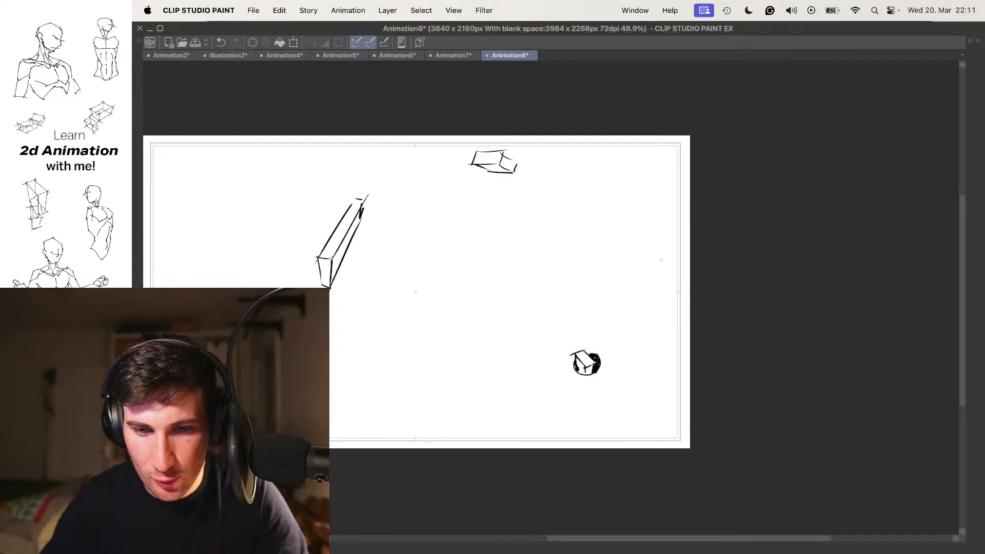
key("Right")
key("Right")
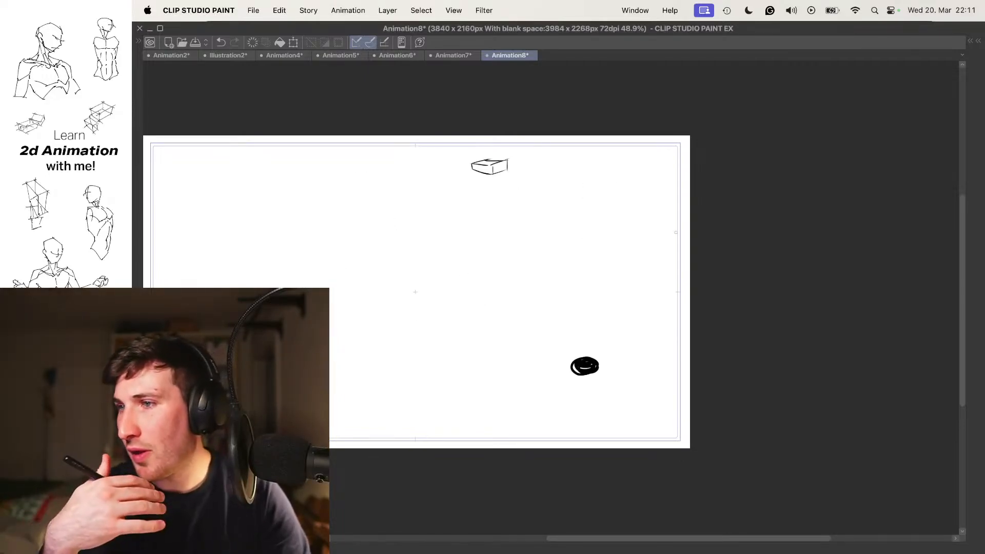
key("Right")
key("Right")
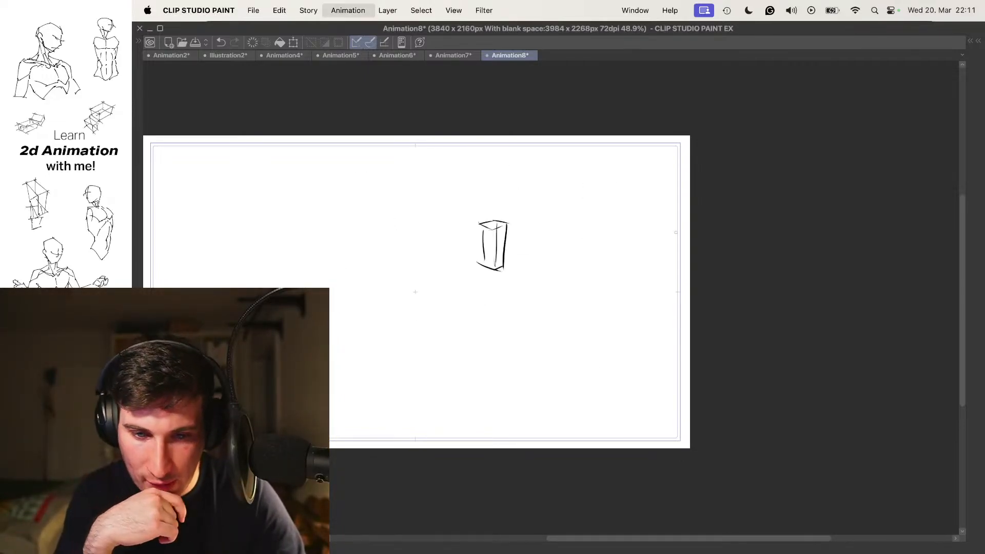
key("Right")
key("Right")
key("Right")
scroll(584, 311, "up", 3)
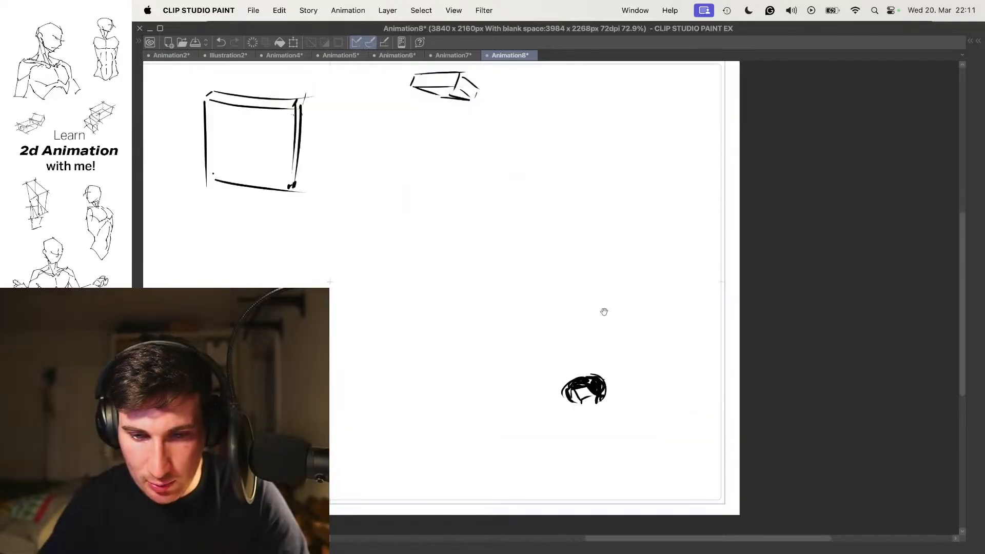
scroll(589, 307, "down", 2)
scroll(576, 305, "up", 3)
key("Right")
key("Right")
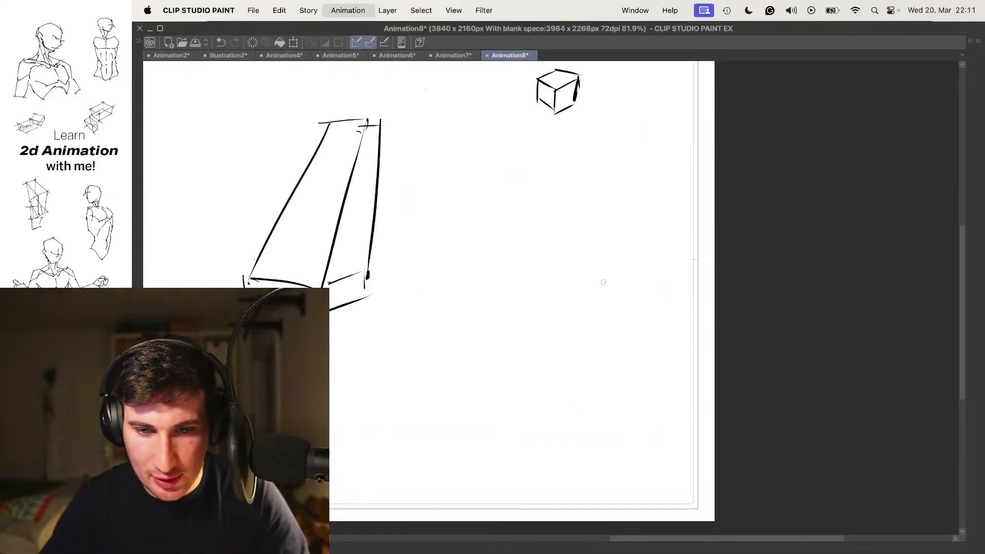
scroll(613, 262, "down", 3)
scroll(621, 249, "up", 1)
key("Right")
key("Right")
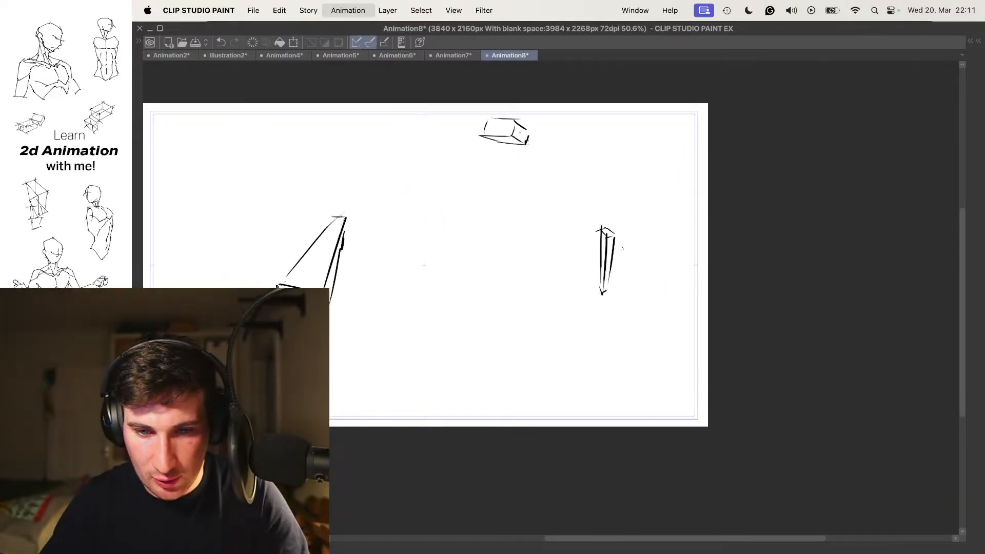
key("Right")
key("Right")
key("Right")
key("Right")
key("Right")
key("Right")
key("Right")
key("Right")
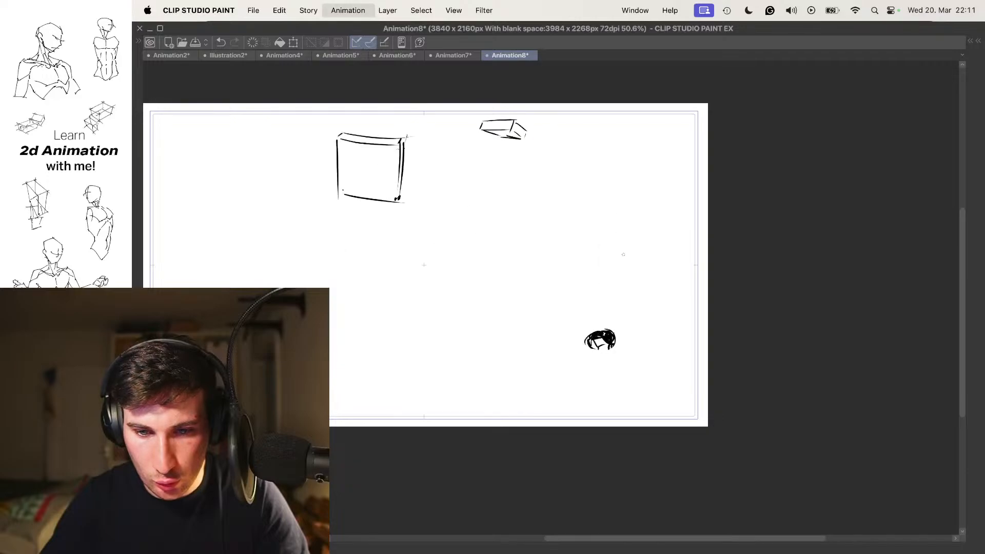
key("Right")
key("Right")
key("Right")
key("Right")
key("Right")
key("Right")
key("Right")
key("Right")
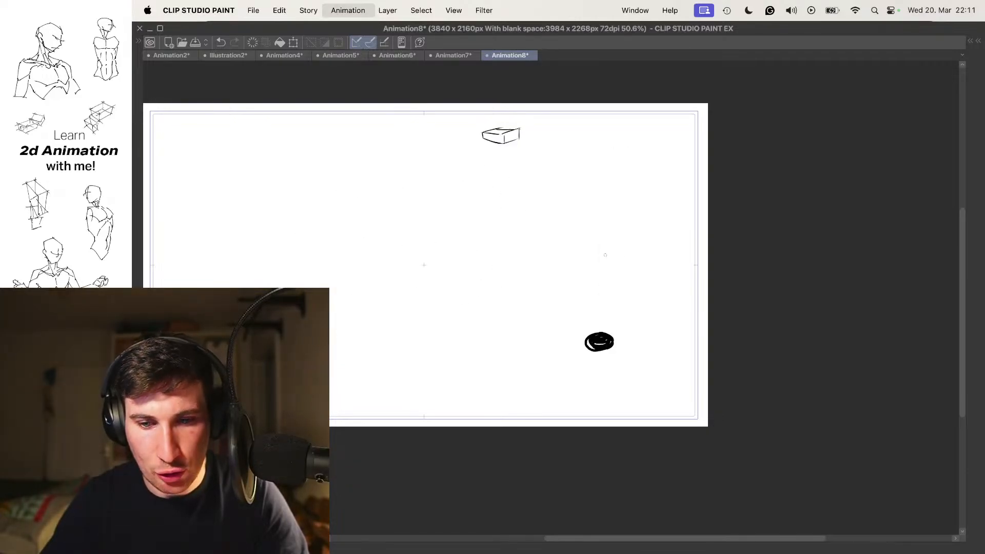
key("Right")
key("Right")
key("Right")
key("Right")
key("Right")
key("Right")
key("Right")
key("Right")
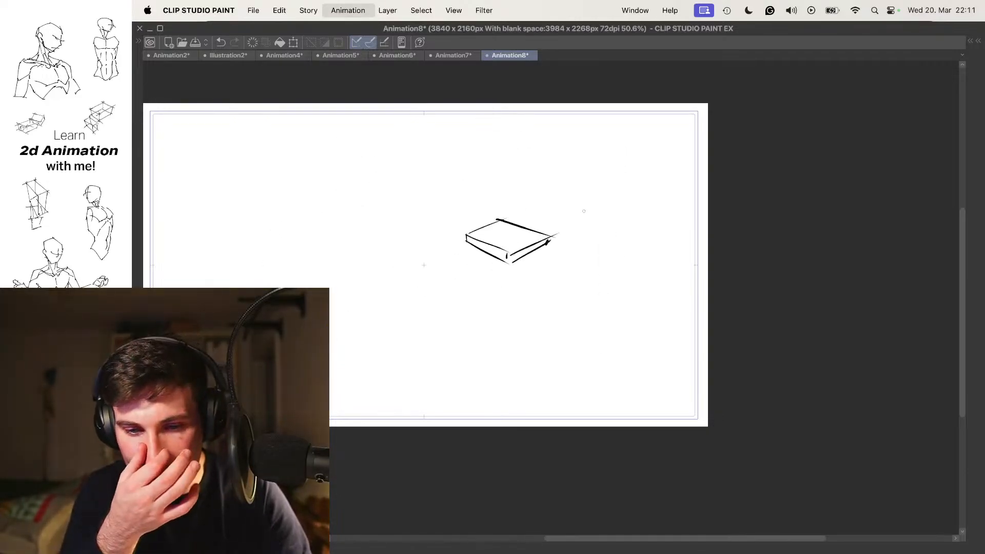
key("Right")
key("Right")
key("Right")
key("Right")
key("Right")
key("Right")
key("Right")
key("Right")
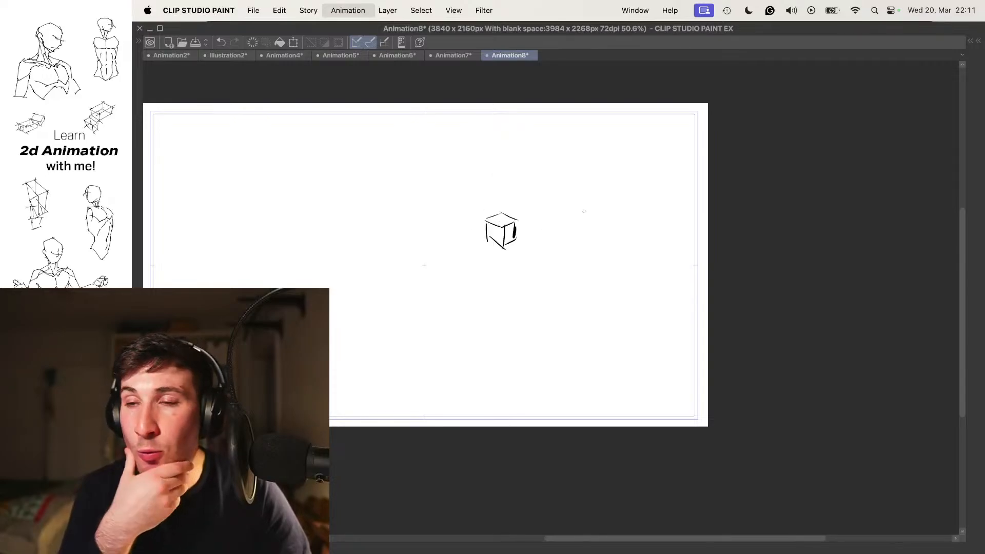
key("Right")
key("Right")
key("Right")
key("Right")
key("Right")
key("Right")
key("Right")
key("Right")
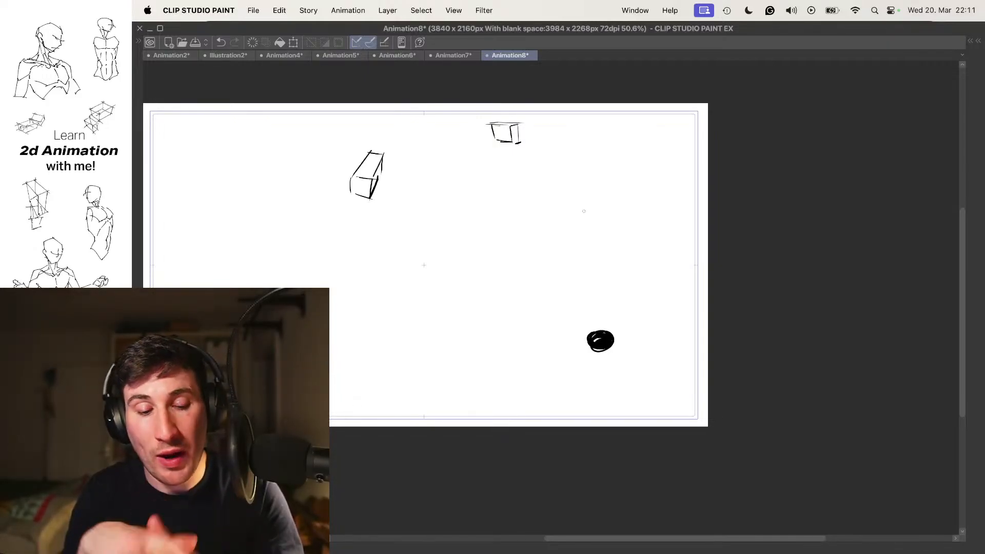
key("space")
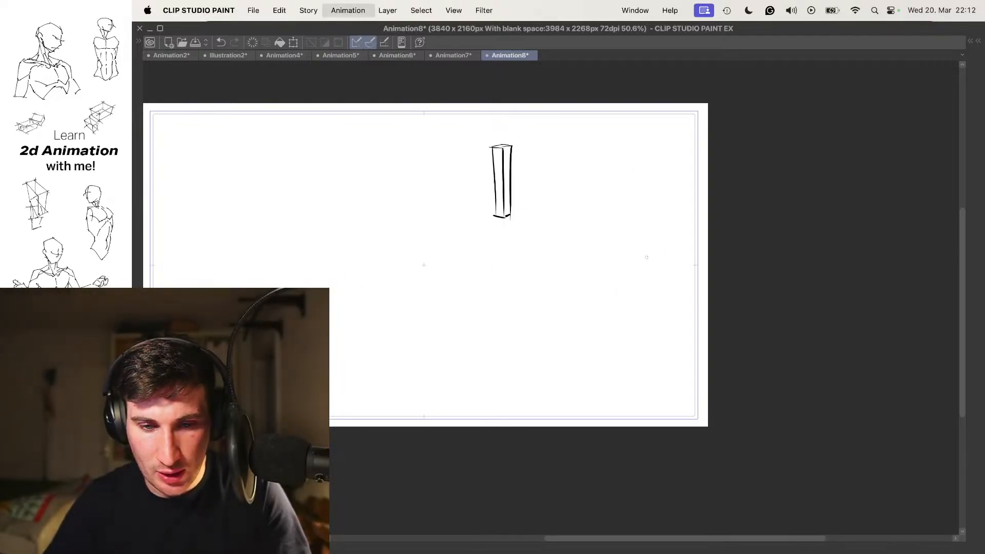
- Bring back the palettes and timeline, view the Animation7 landscape sketch and return to Animation8
key("Tab")
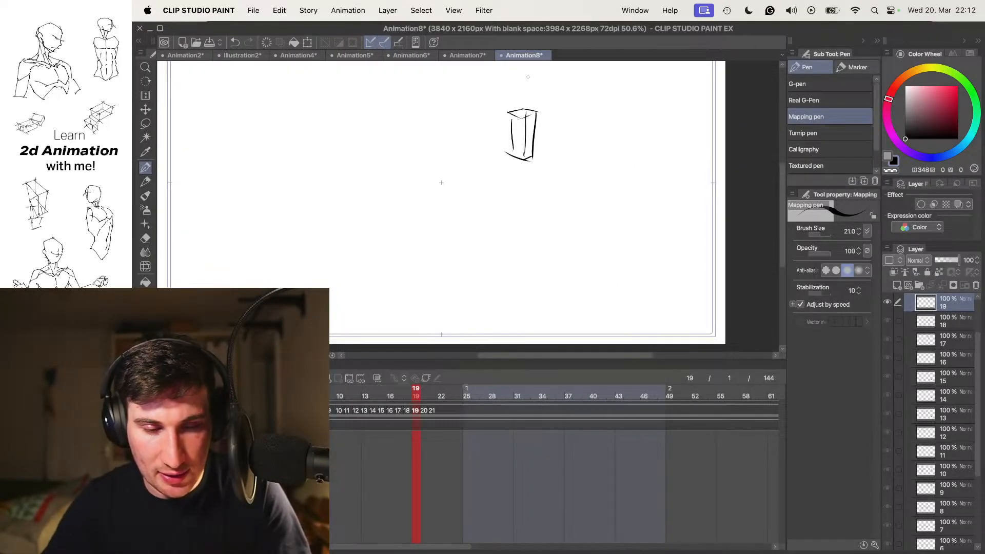
left_click(467, 54)
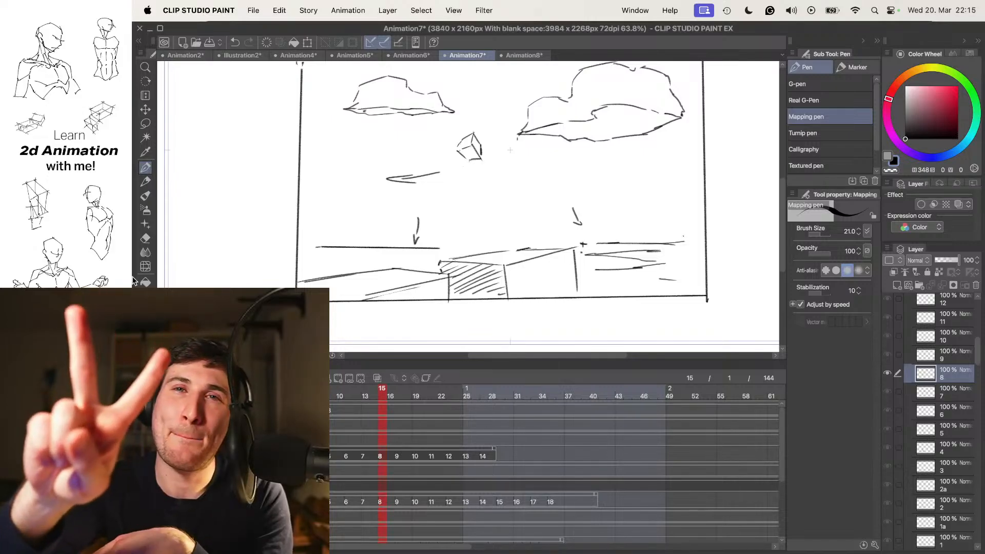
key("super+Tab")
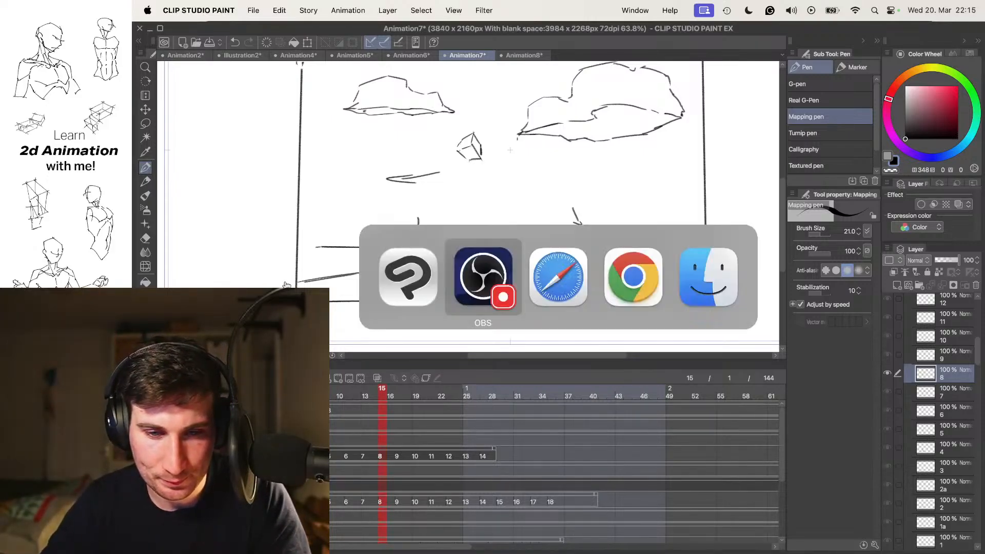
key("super+shift+Tab")
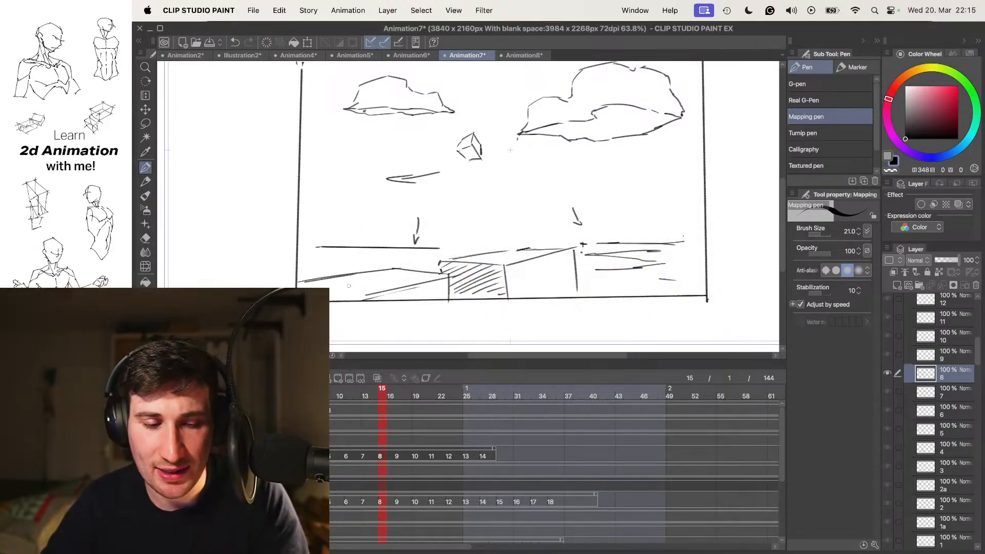
left_click(514, 55)
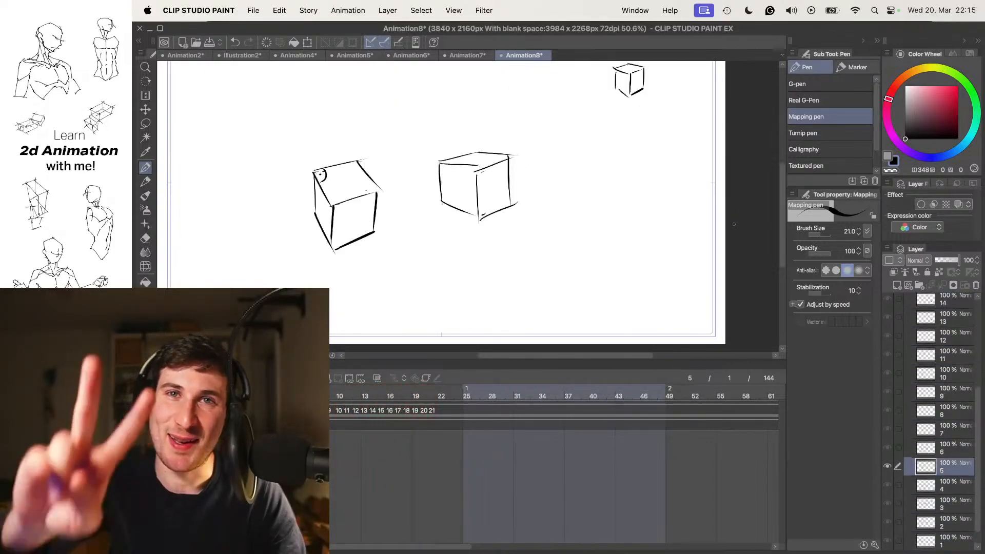
- Switch to OBS to bring up the streaming controls
key("super+Tab")
left_click(482, 277)
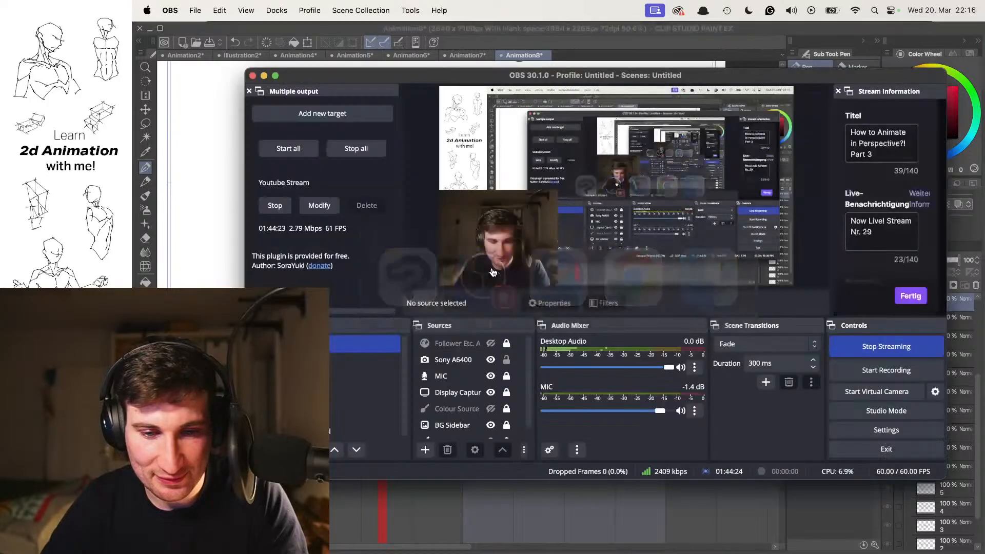